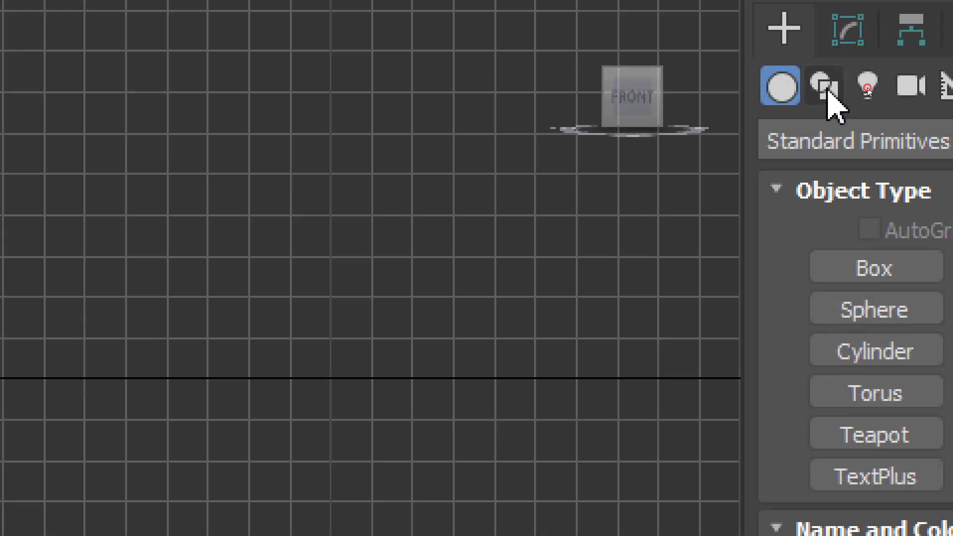
# Draw an open five-point line of straight segments in the Top viewport.
pyautogui.click(866, 88)
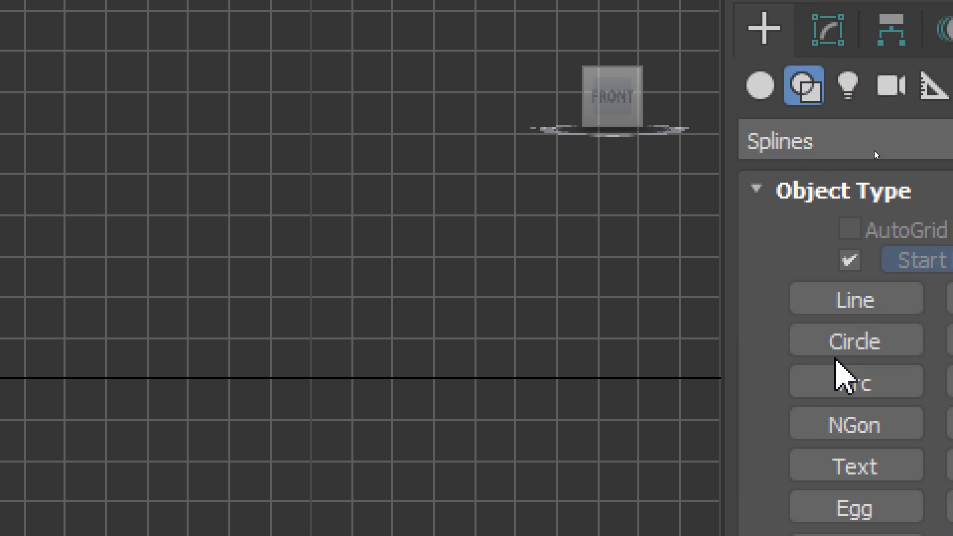
pyautogui.click(874, 299)
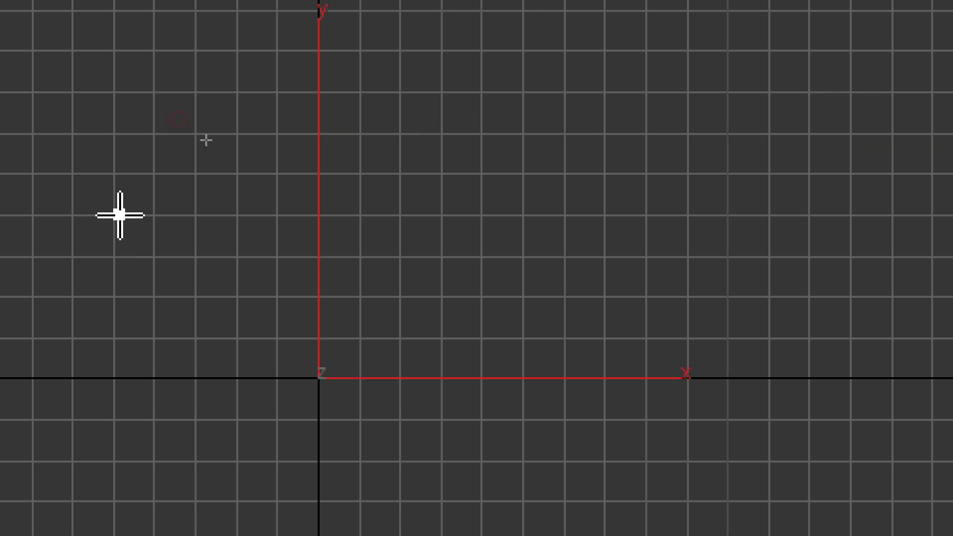
pyautogui.click(120, 215)
pyautogui.click(362, 368)
pyautogui.click(634, 202)
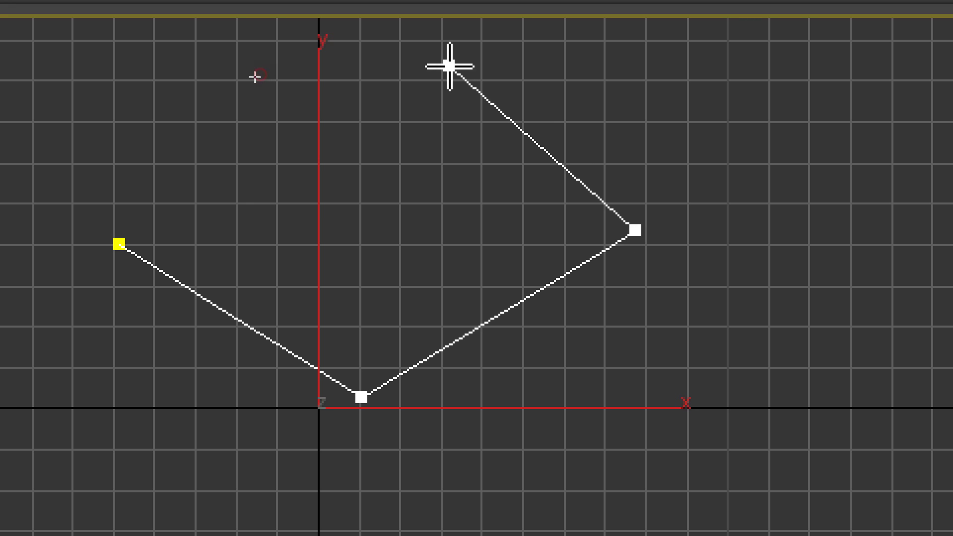
pyautogui.click(449, 66)
pyautogui.click(279, 164)
pyautogui.rightClick(278, 163)
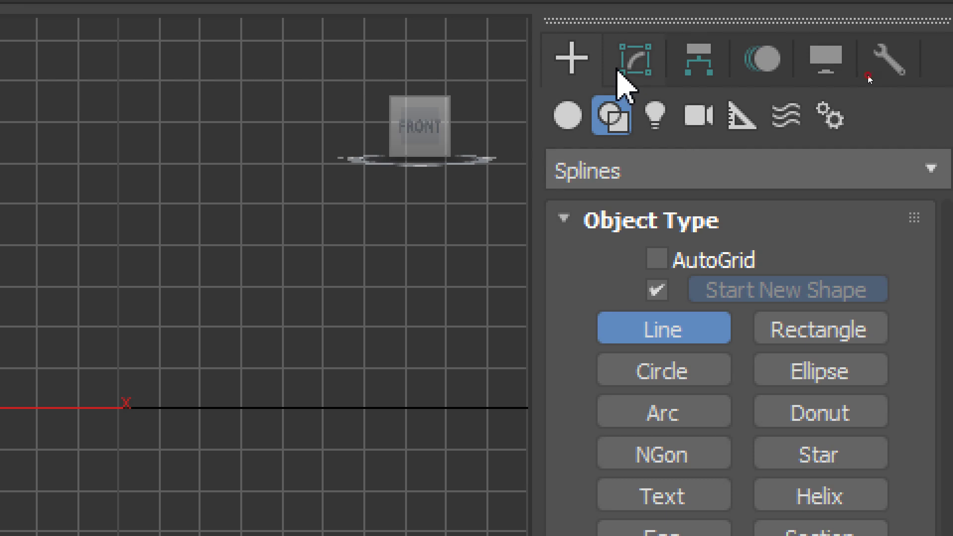
# Enable the line's thickness in both the renderer and the viewport.
pyautogui.click(627, 64)
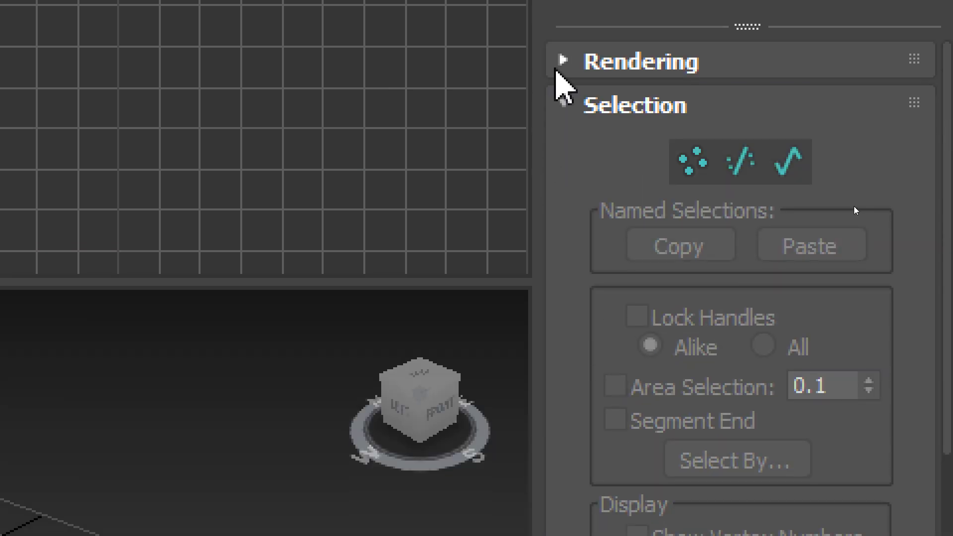
pyautogui.click(561, 64)
pyautogui.click(683, 113)
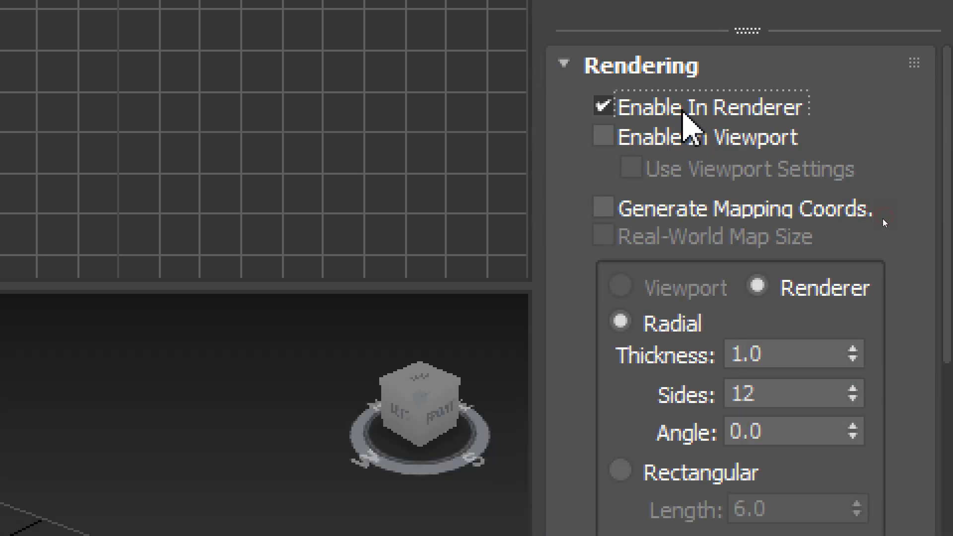
pyautogui.click(663, 140)
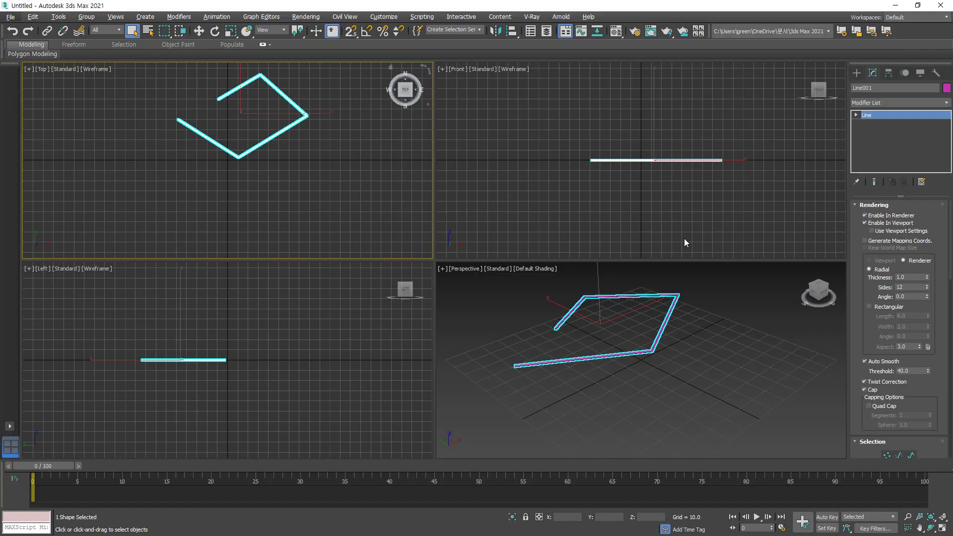
pyautogui.scroll(5, 639, 336)
pyautogui.scroll(-3, 645, 341)
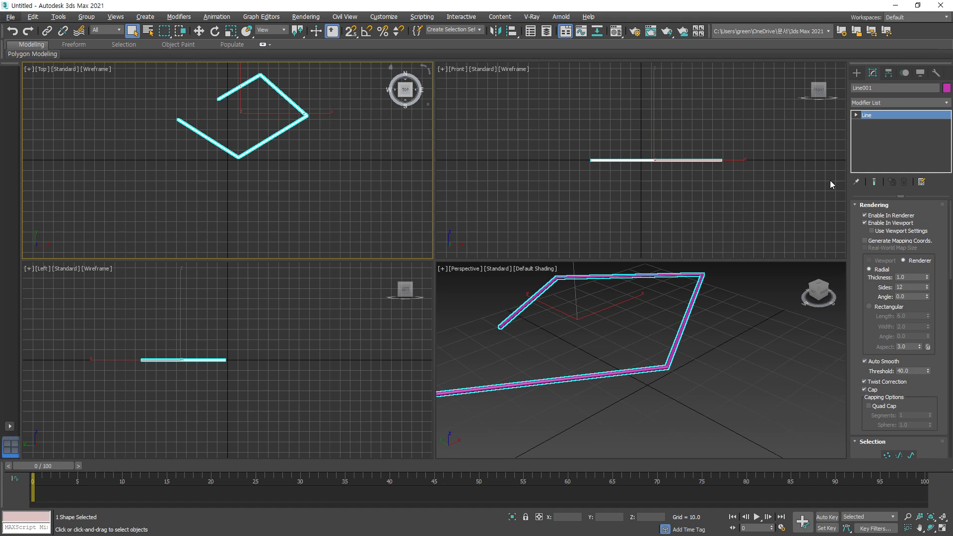
# Convert the line's rightmost vertex in the Top viewport to Bezier and adjust its handle to round the curve evenly.
pyautogui.click(856, 115)
pyautogui.click(877, 125)
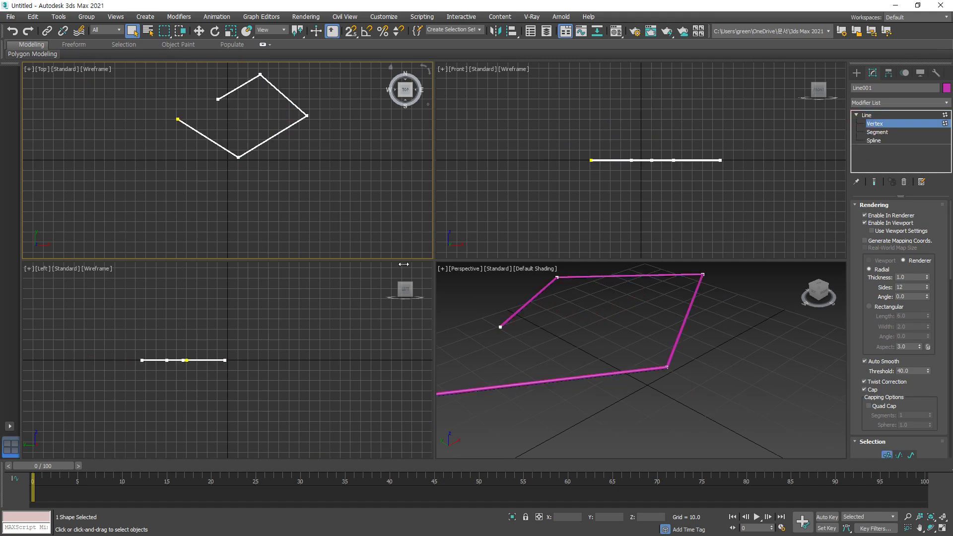
pyautogui.rightClick(307, 131)
pyautogui.click(278, 62)
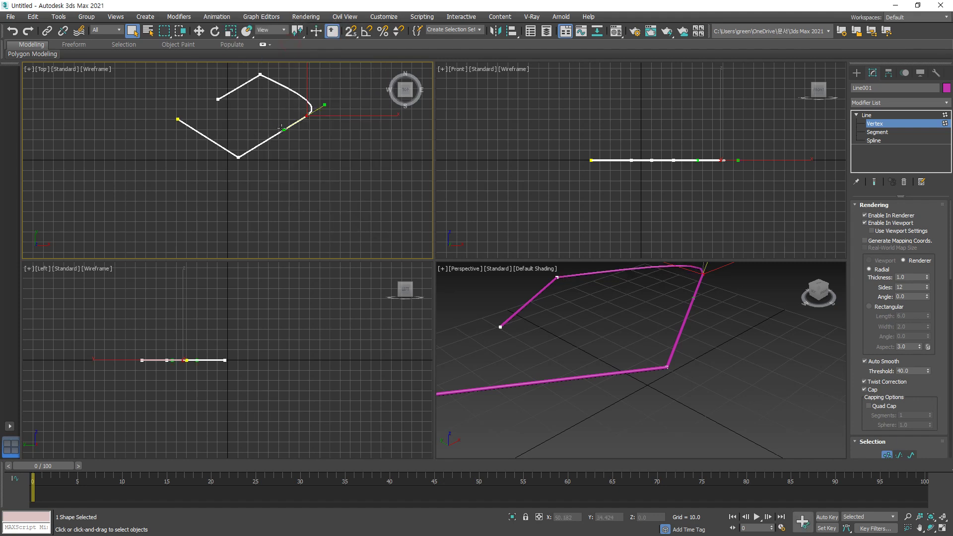
pyautogui.click(199, 32)
pyautogui.moveTo(284, 129); pyautogui.dragTo(308, 157)
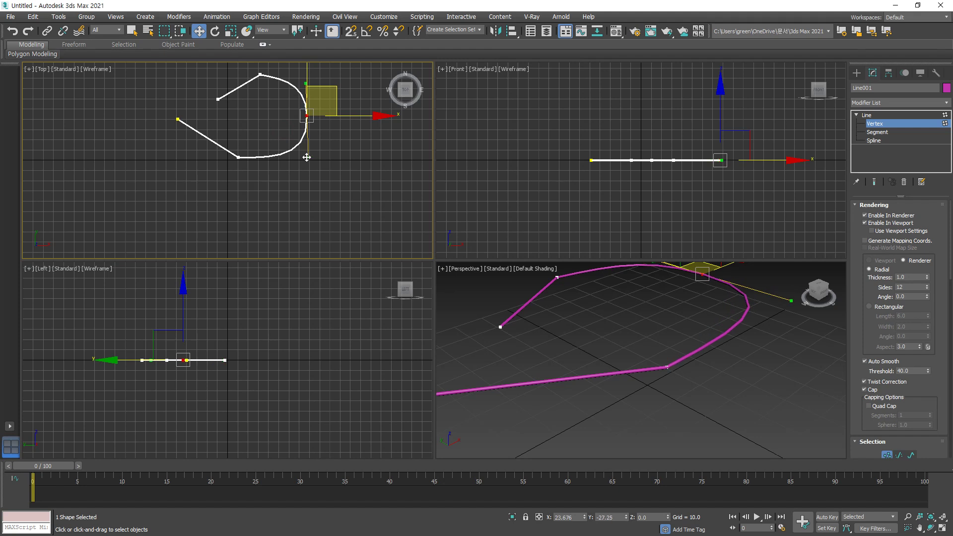
# Lower the rounded vertex about 41.7 units along Z in the Front viewport.
pyautogui.scroll(-5, 758, 348)
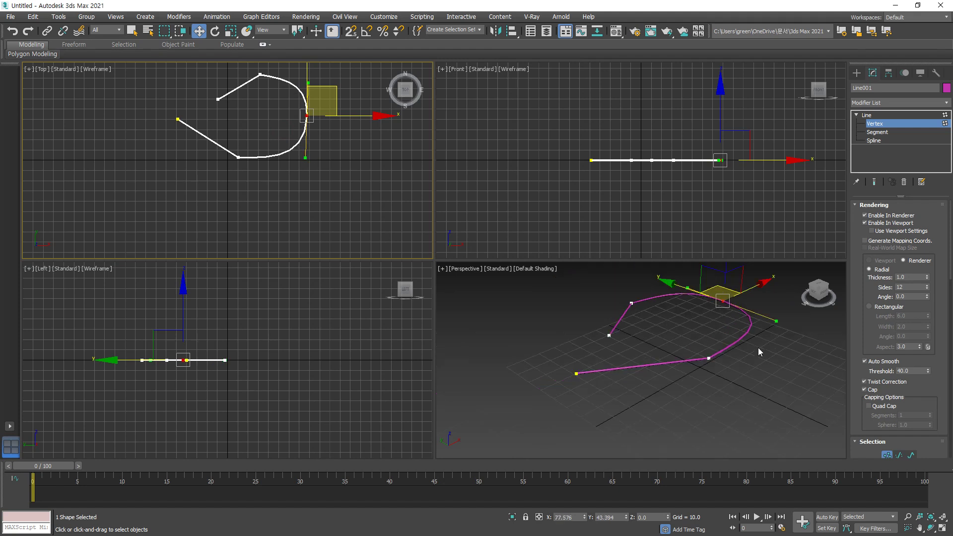
pyautogui.click(727, 157)
pyautogui.moveTo(720, 103); pyautogui.dragTo(720, 144)
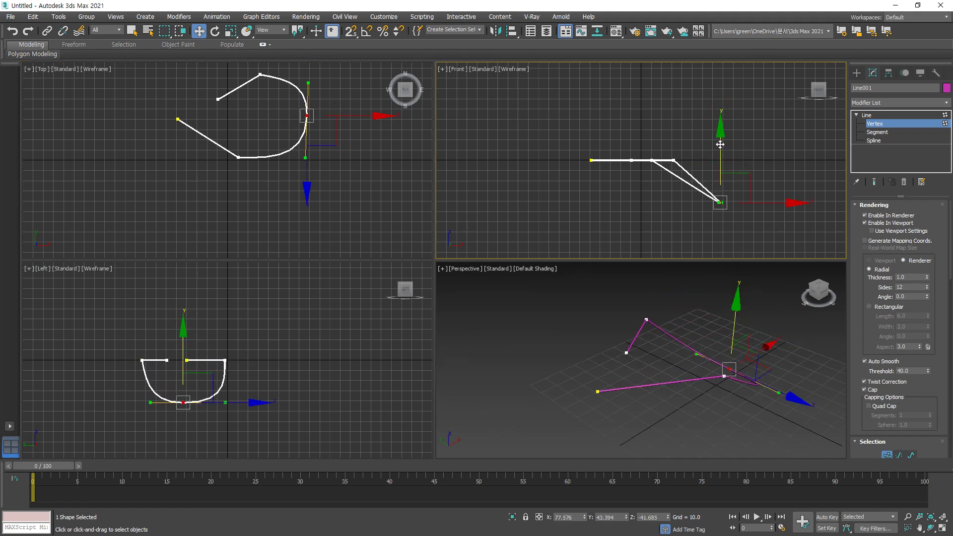
pyautogui.keyDown('alt'); pyautogui.moveTo(606, 342); pyautogui.dragTo(650, 335, button='middle'); pyautogui.keyUp('alt')
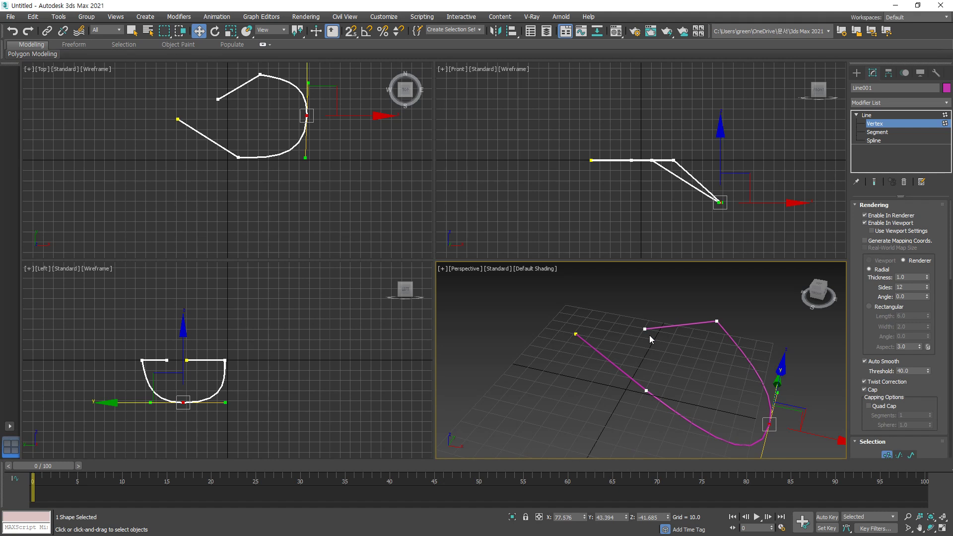
# Delete the lowered vertex and the line's whole remaining spline.
pyautogui.press('Delete')
pyautogui.click(238, 157)
pyautogui.click(877, 132)
pyautogui.click(745, 149)
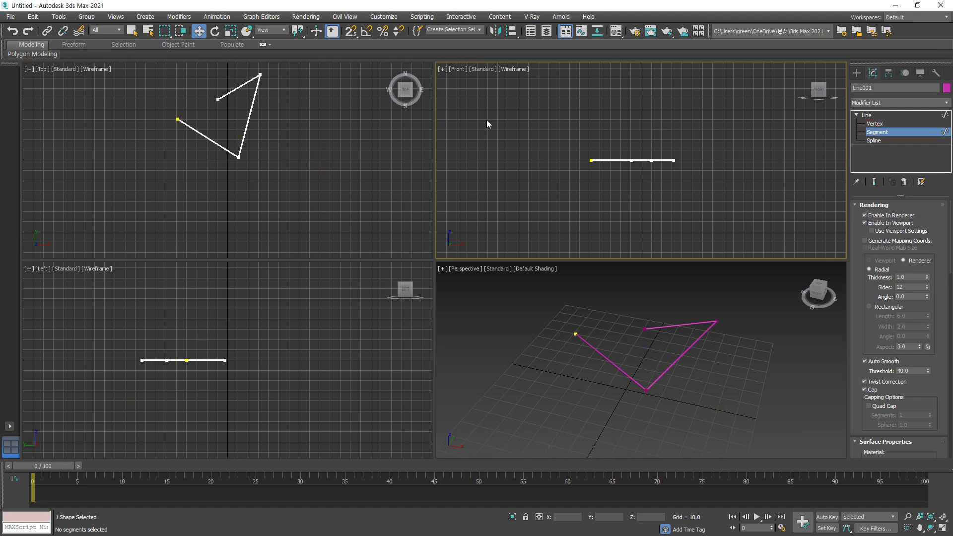
pyautogui.click(877, 132)
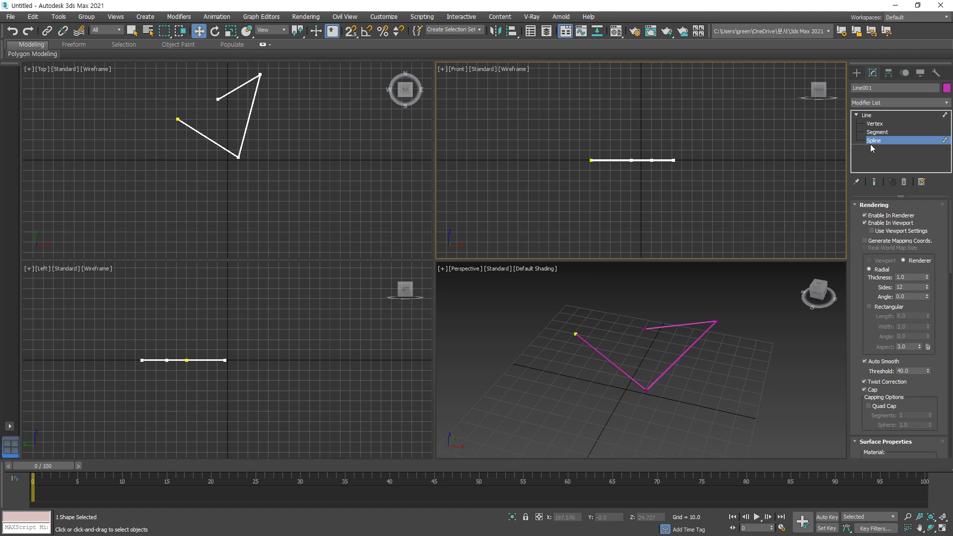
pyautogui.press('Delete')
pyautogui.click(347, 165)
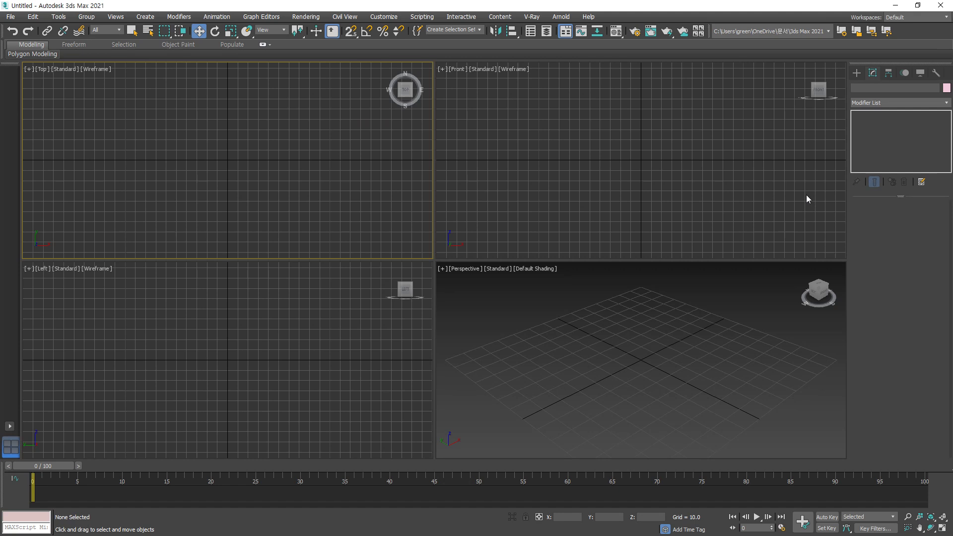
# Draw a circle on the left half of the Top viewport's grid and disable its renderer and viewport thickness.
pyautogui.click(856, 73)
pyautogui.click(866, 87)
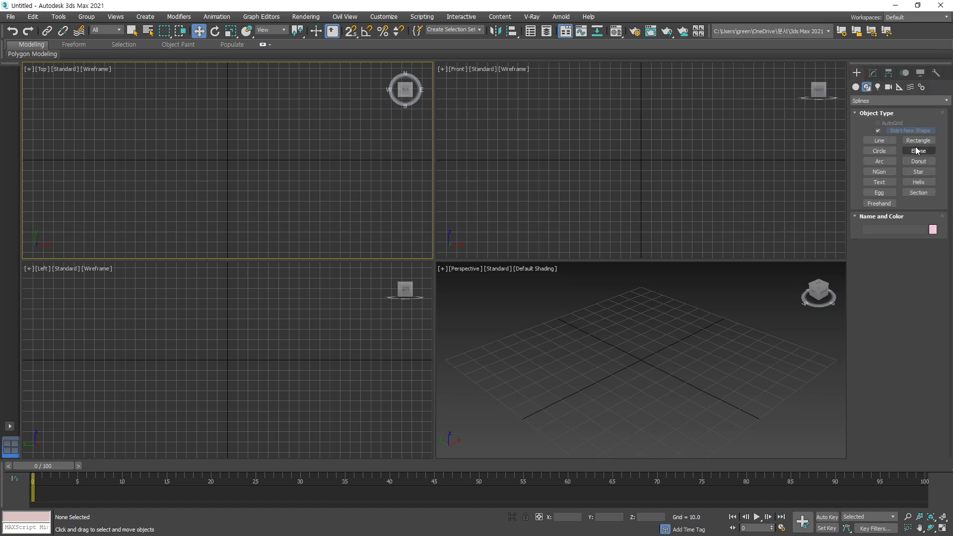
pyautogui.click(878, 150)
pyautogui.moveTo(143, 160); pyautogui.dragTo(149, 123)
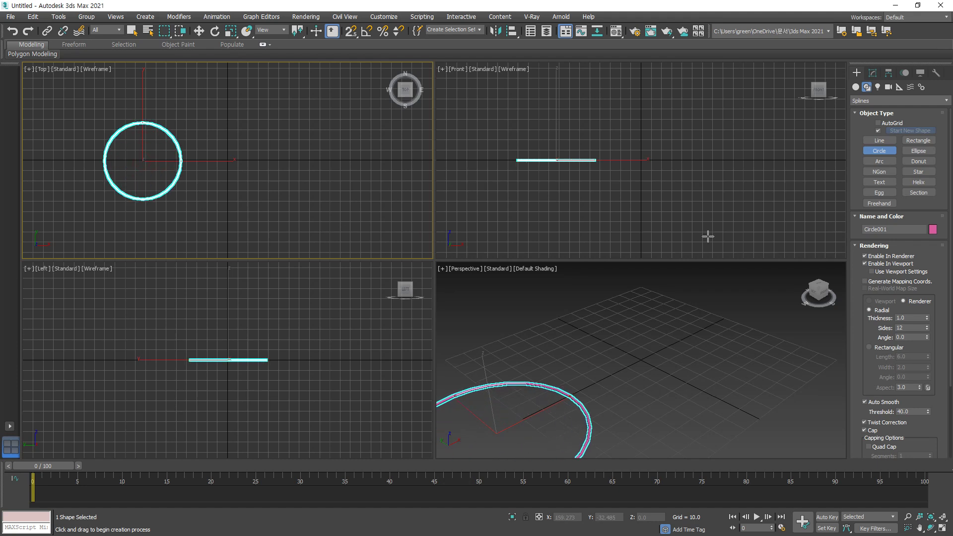
pyautogui.click(865, 256)
pyautogui.click(865, 263)
# Draw a nearly square rectangle and a donut in a row to the right of the circle in the Top viewport.
pyautogui.click(918, 141)
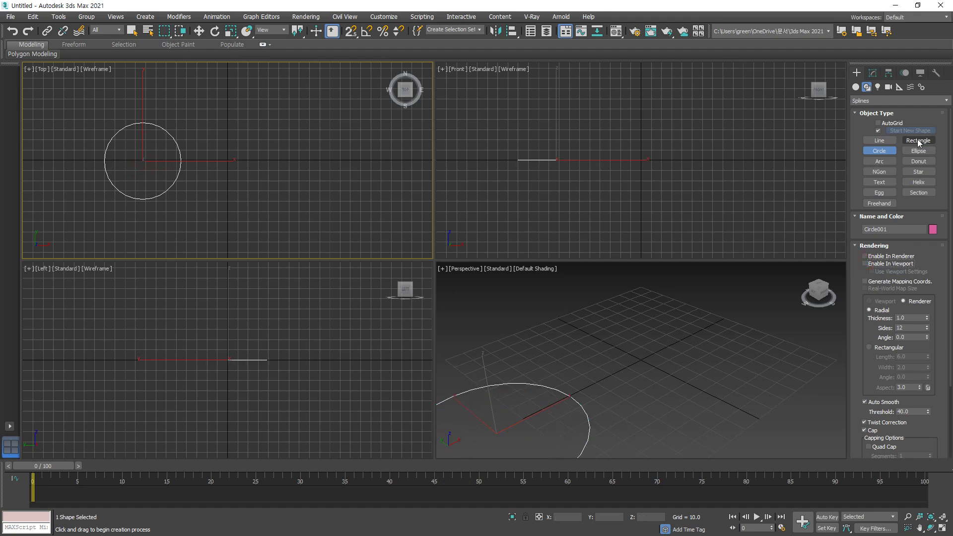
pyautogui.moveTo(261, 124); pyautogui.dragTo(353, 214)
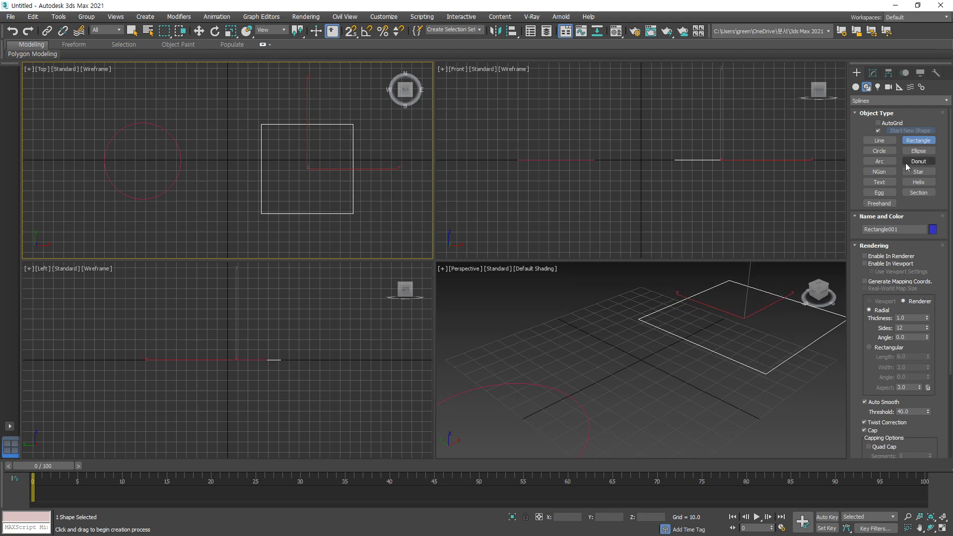
pyautogui.click(931, 163)
pyautogui.scroll(-2, 314, 170)
pyautogui.moveTo(373, 166); pyautogui.dragTo(297, 162, button='middle')
pyautogui.moveTo(309, 162); pyautogui.dragTo(308, 140)
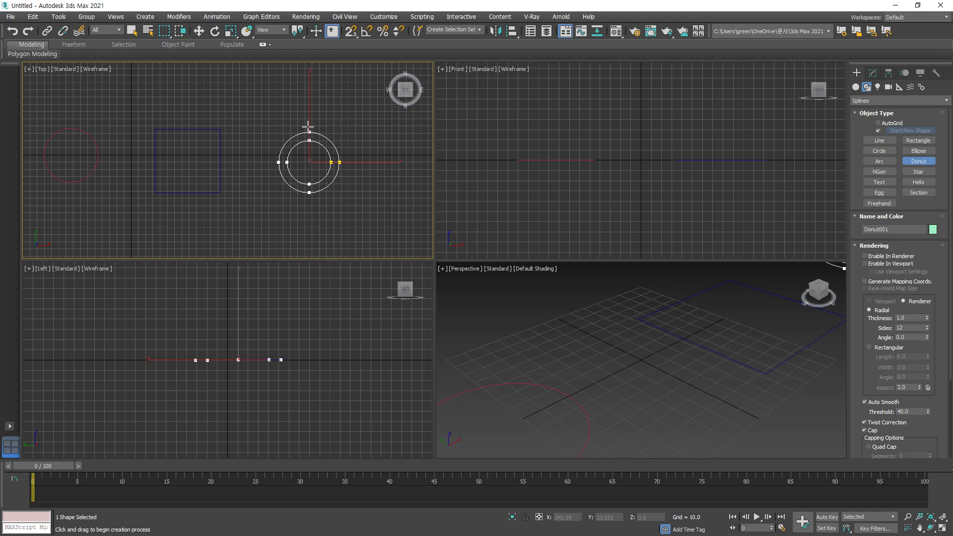
pyautogui.click(308, 119)
pyautogui.rightClick(338, 167)
pyautogui.scroll(-3, 680, 319)
pyautogui.scroll(-3, 695, 321)
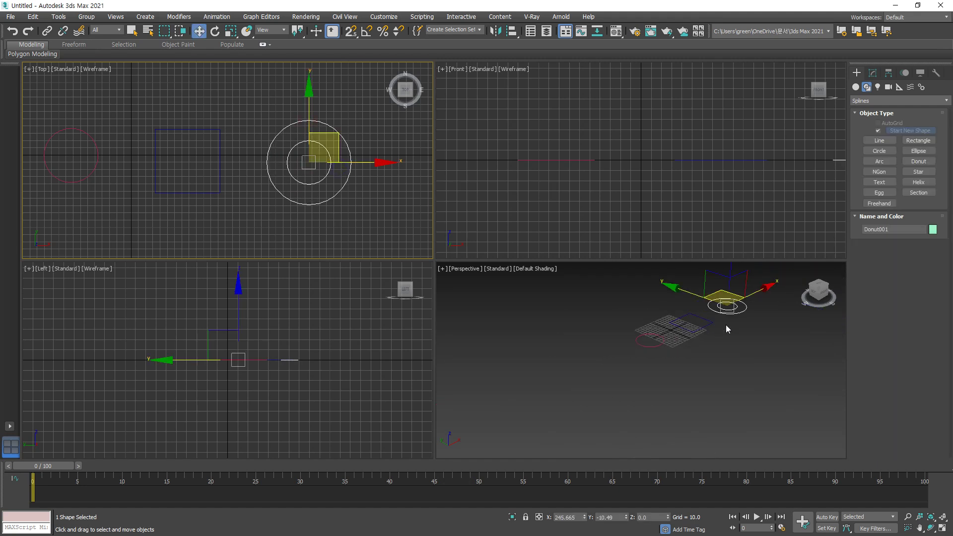
pyautogui.moveTo(767, 303); pyautogui.dragTo(638, 373)
pyautogui.scroll(2, 715, 334)
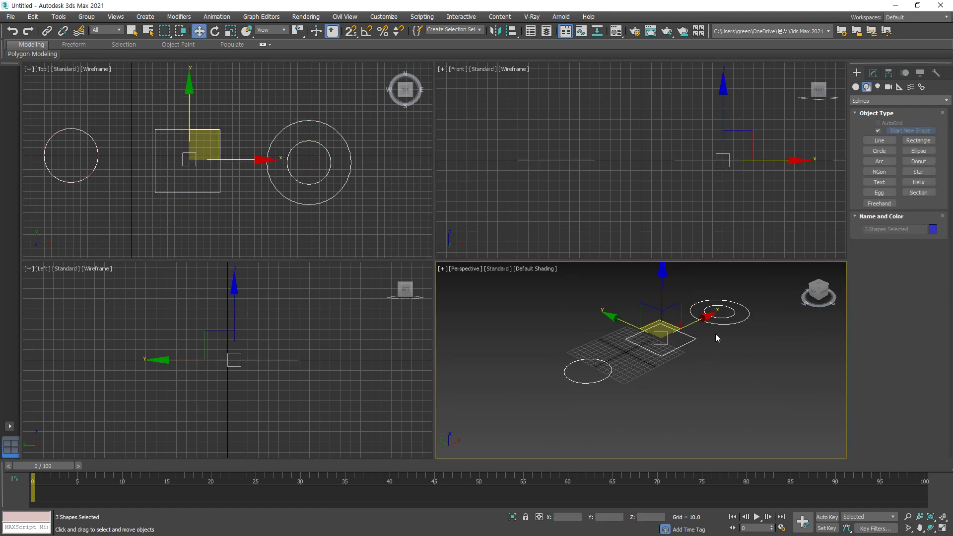
pyautogui.click(246, 223)
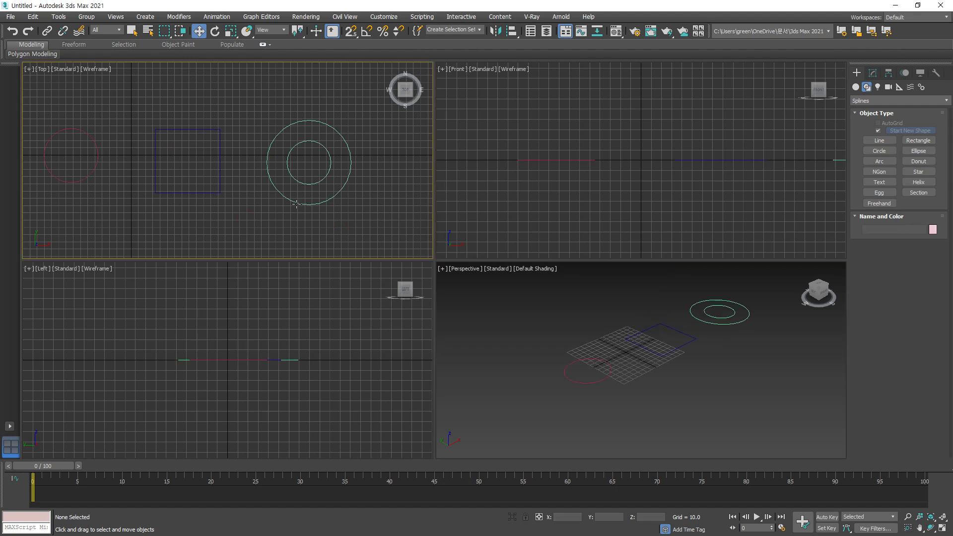
# Apply the Extrude modifier to the circle.
pyautogui.click(873, 74)
pyautogui.moveTo(84, 157); pyautogui.dragTo(84, 158)
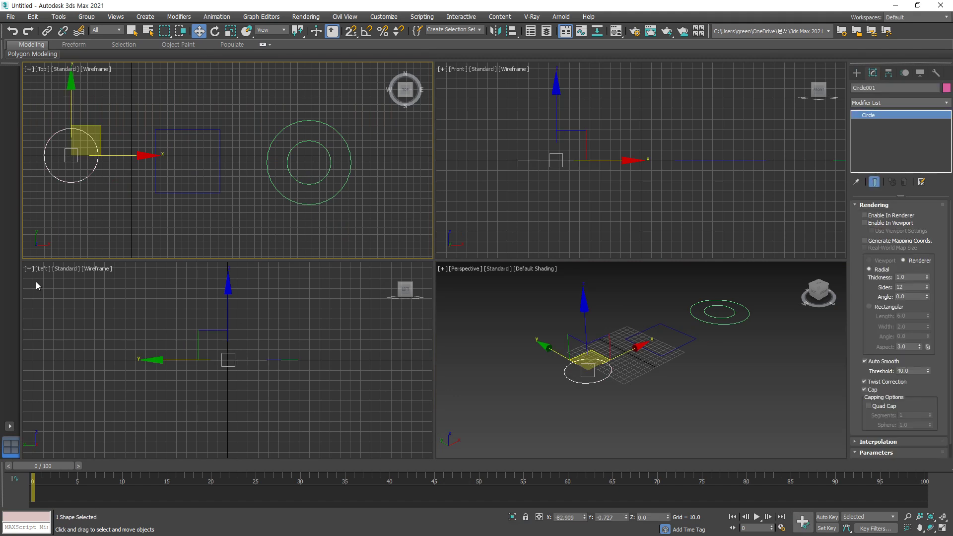
pyautogui.moveTo(78, 207)
pyautogui.mouseDown()
pyautogui.moveTo(55, 208)
pyautogui.moveTo(130, 160)
pyautogui.moveTo(42, 201)
pyautogui.moveTo(119, 141)
pyautogui.moveTo(52, 198)
pyautogui.mouseUp()
pyautogui.press('Escape')
pyautogui.click(923, 103)
pyautogui.press('e')
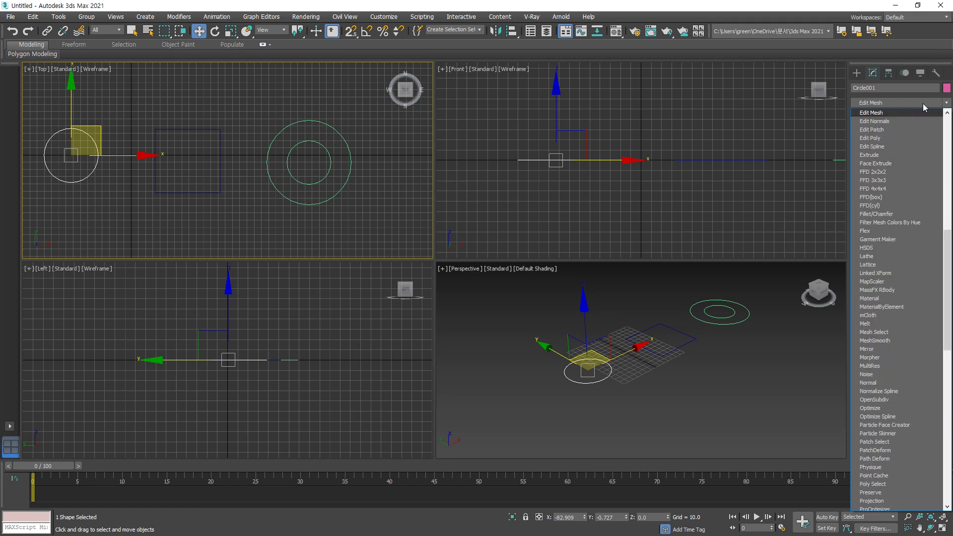
pyautogui.click(906, 155)
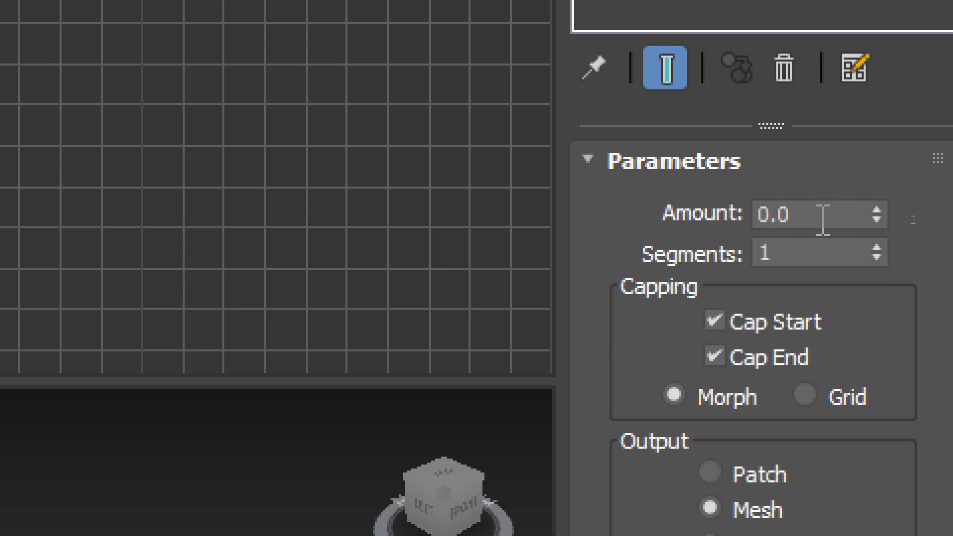
# Set the circle's Extrude amount to 100.
pyautogui.moveTo(912, 220); pyautogui.dragTo(892, 220)
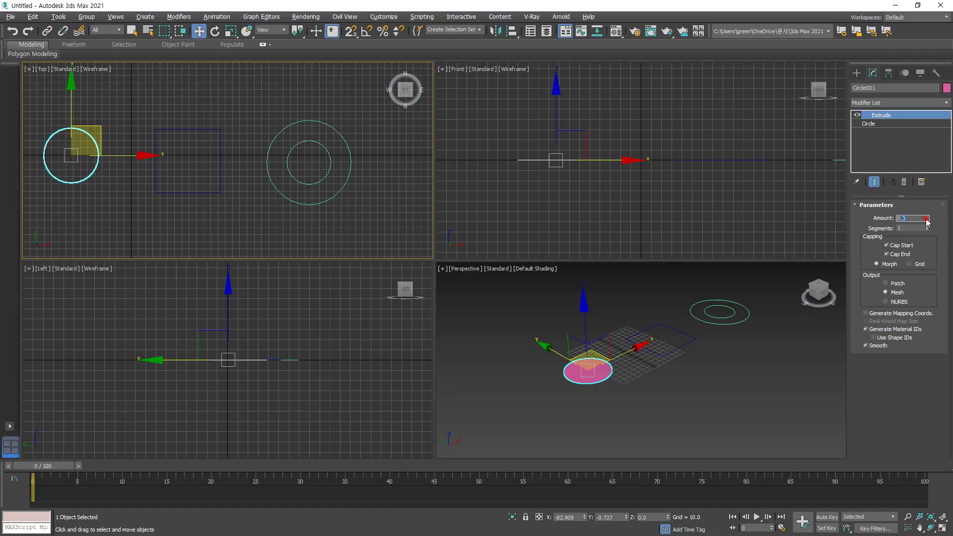
pyautogui.moveTo(927, 222)
pyautogui.mouseDown()
pyautogui.moveTo(929, 137)
pyautogui.moveTo(931, 271)
pyautogui.moveTo(926, 129)
pyautogui.moveTo(926, 249)
pyautogui.moveTo(926, 188)
pyautogui.moveTo(927, 213)
pyautogui.mouseUp()
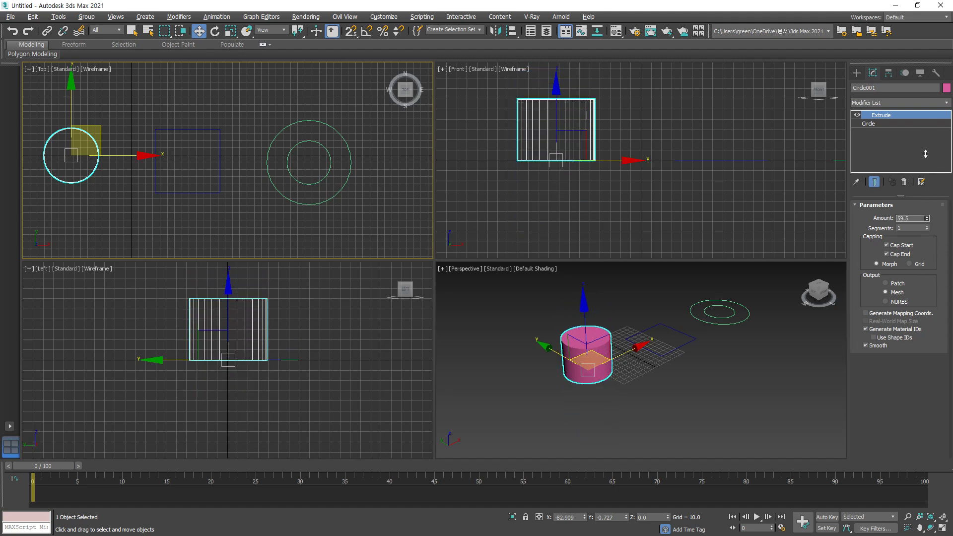
pyautogui.doubleClick(914, 219)
pyautogui.write('100')
pyautogui.press('Return')
pyautogui.moveTo(660, 309); pyautogui.dragTo(665, 333, button='middle')
pyautogui.moveTo(599, 171); pyautogui.dragTo(617, 228, button='middle')
pyautogui.moveTo(283, 308); pyautogui.dragTo(279, 355, button='middle')
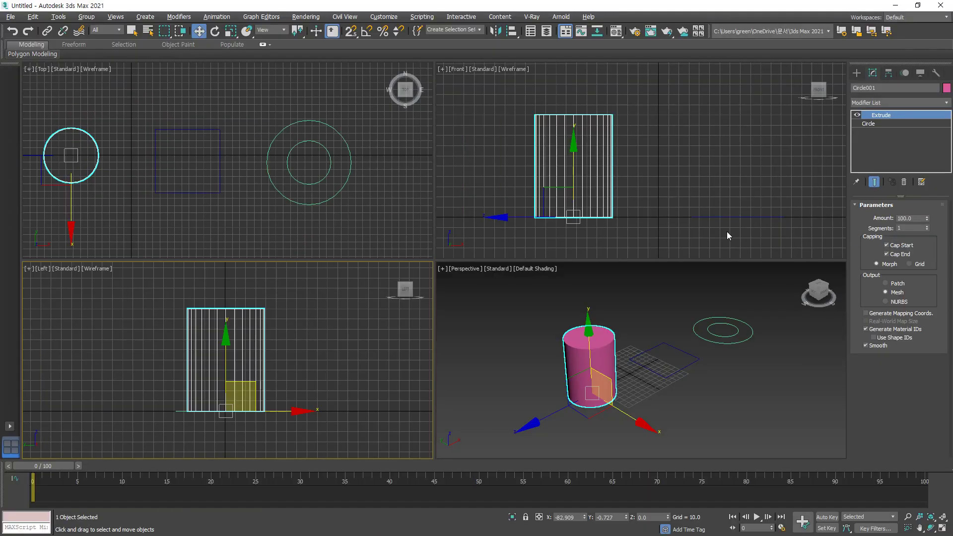
pyautogui.moveTo(629, 236)
pyautogui.mouseDown()
pyautogui.moveTo(608, 221)
pyautogui.moveTo(691, 226)
pyautogui.moveTo(626, 225)
pyautogui.mouseUp()
pyautogui.moveTo(630, 110)
pyautogui.mouseDown()
pyautogui.moveTo(663, 107)
pyautogui.moveTo(544, 139)
pyautogui.mouseUp()
pyautogui.moveTo(616, 151); pyautogui.dragTo(544, 166)
pyautogui.moveTo(620, 175); pyautogui.dragTo(548, 184)
pyautogui.moveTo(627, 195); pyautogui.dragTo(530, 197)
pyautogui.press('Escape')
# Try 4 and 6 Extrude segments on the cylinder and set the count back to 1.
pyautogui.click(927, 226)
pyautogui.click(926, 226)
pyautogui.click(927, 227)
pyautogui.hotkey('ctrl', '2')
pyautogui.moveTo(612, 203)
pyautogui.mouseDown()
pyautogui.moveTo(484, 195)
pyautogui.moveTo(594, 130)
pyautogui.moveTo(609, 208)
pyautogui.mouseUp()
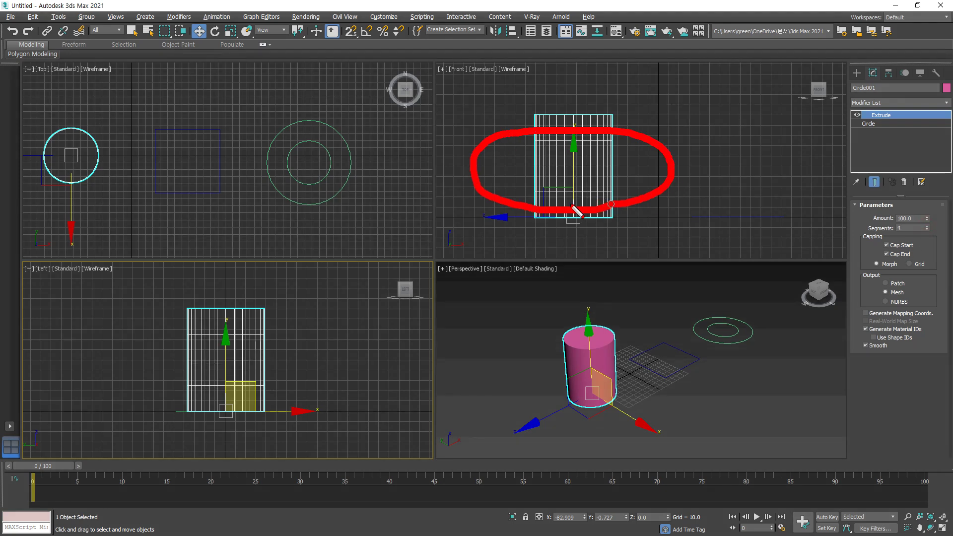
pyautogui.press('Escape')
pyautogui.click(927, 226)
pyautogui.click(927, 226)
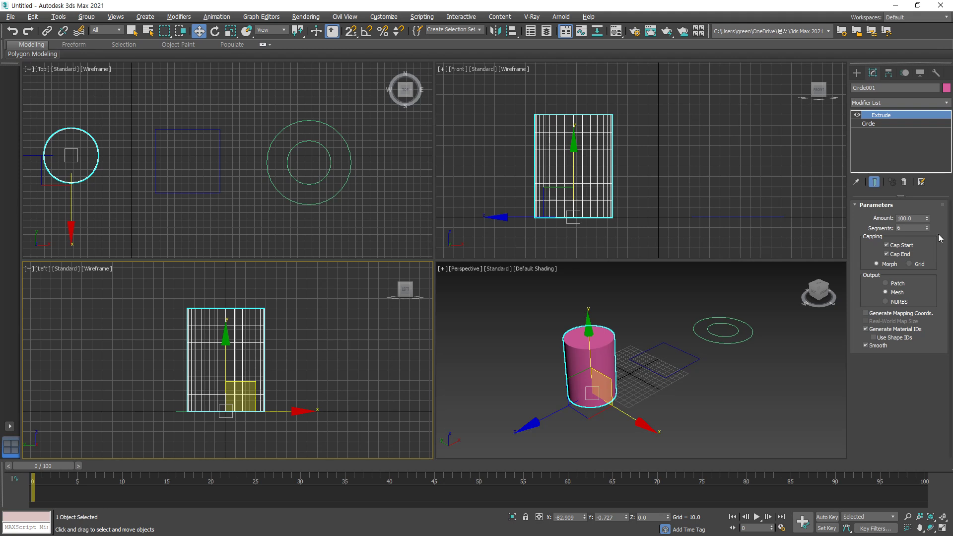
pyautogui.moveTo(925, 230); pyautogui.dragTo(931, 231)
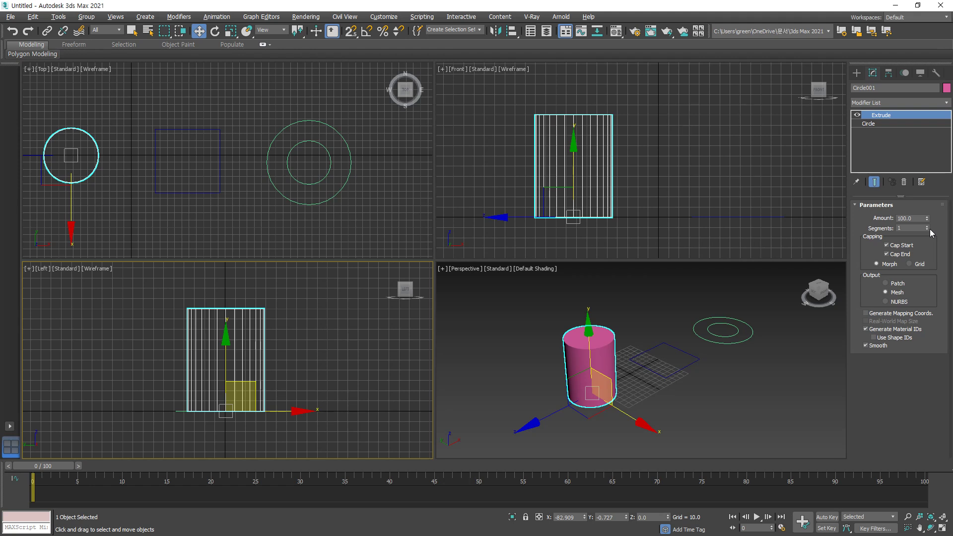
# Apply the Bend modifier on top of the circle's Extrude.
pyautogui.click(900, 103)
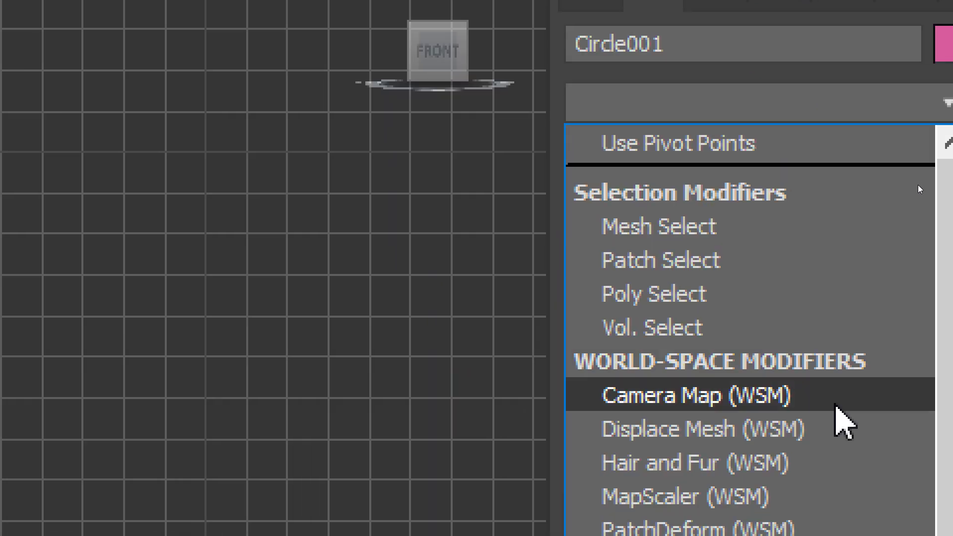
pyautogui.scroll(-5, 900, 298)
pyautogui.scroll(-2, 835, 477)
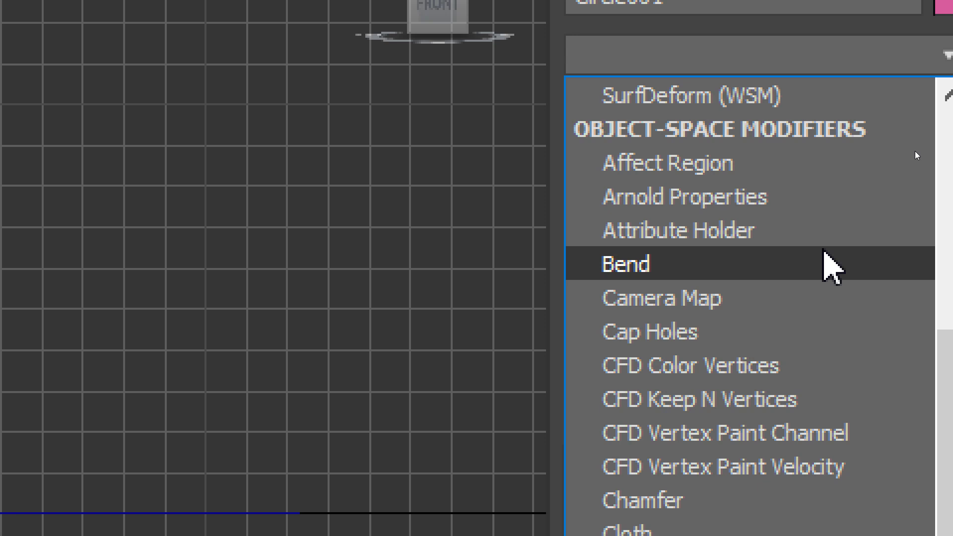
pyautogui.click(825, 263)
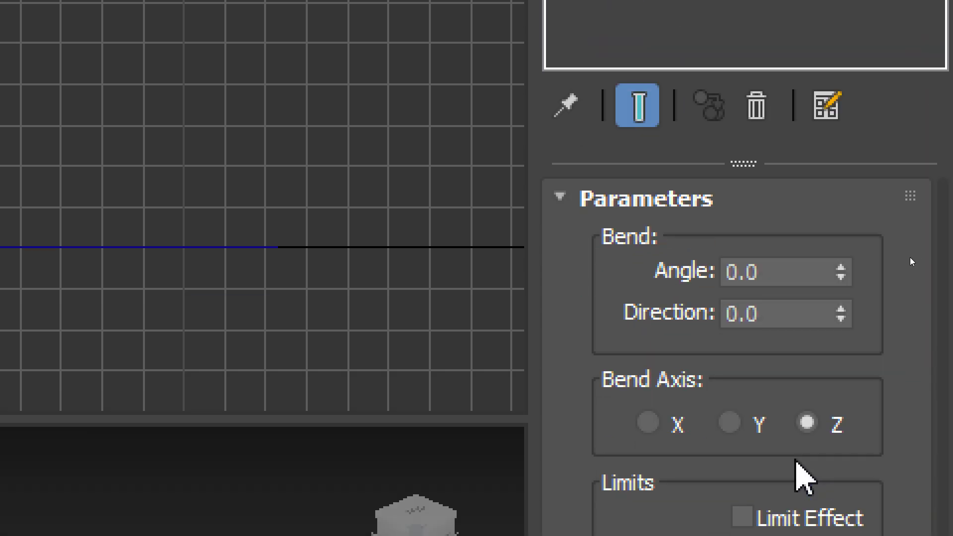
# Set the Bend angle to 65.5 so the cylinder leans over, and inspect it in the Front viewport.
pyautogui.moveTo(766, 270); pyautogui.dragTo(702, 260)
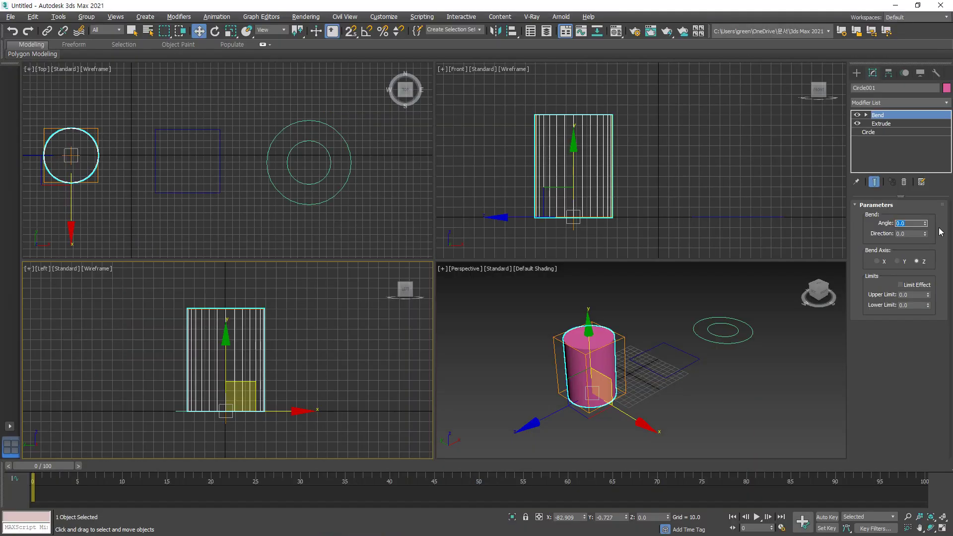
pyautogui.moveTo(926, 224); pyautogui.dragTo(39, 149)
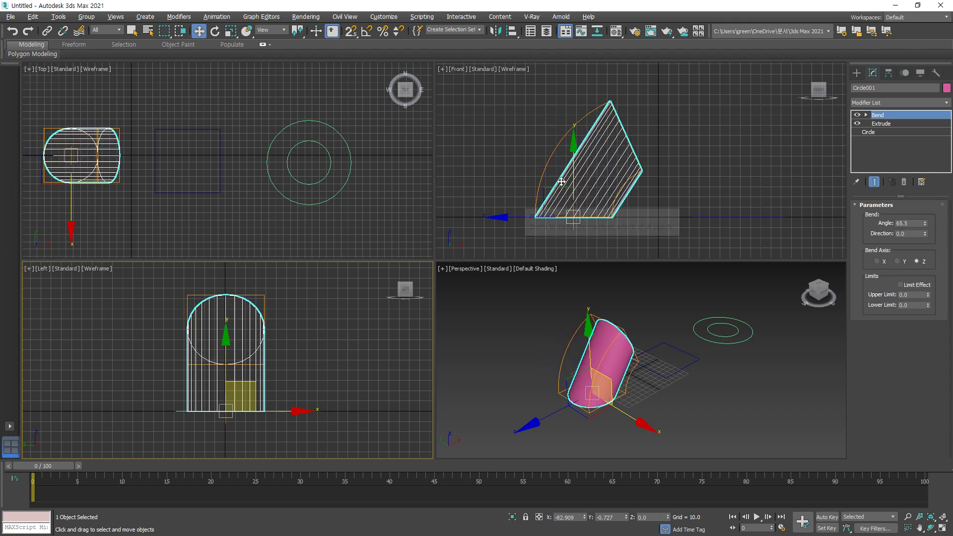
pyautogui.scroll(2, 562, 181)
pyautogui.moveTo(561, 184); pyautogui.dragTo(561, 213, button='middle')
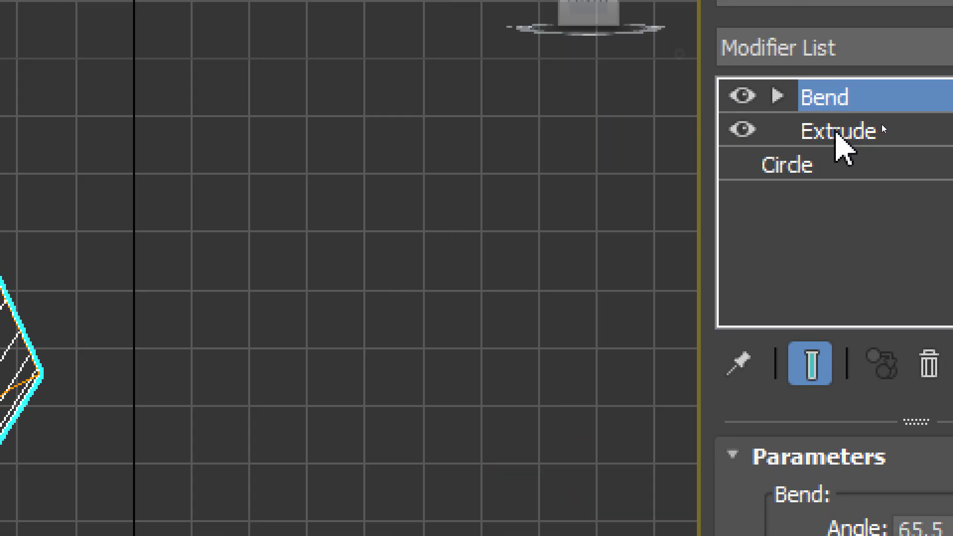
# Go back to the circle's Extrude below the Bend and raise its segments to 9.
pyautogui.click(881, 124)
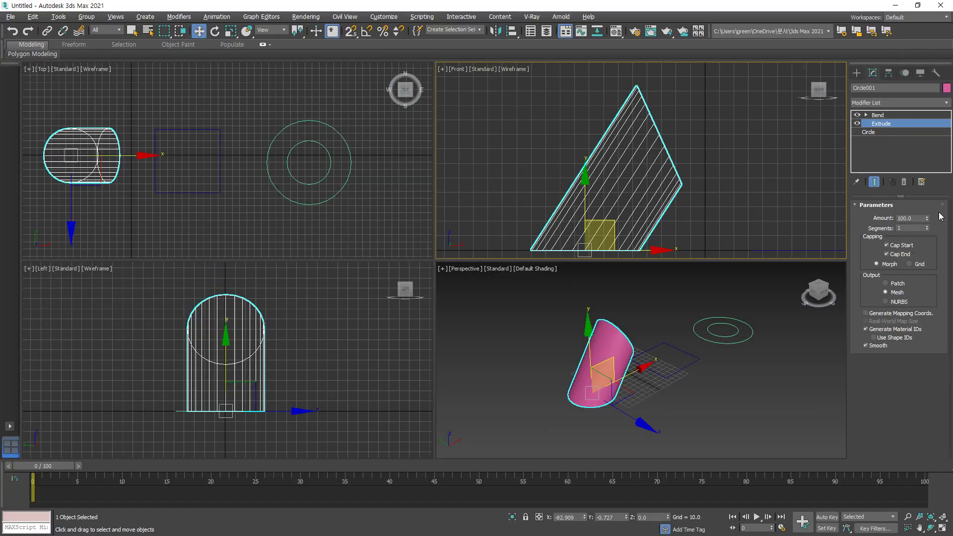
pyautogui.click(926, 226)
pyautogui.click(926, 226)
pyautogui.click(926, 227)
pyautogui.click(926, 226)
pyautogui.click(927, 226)
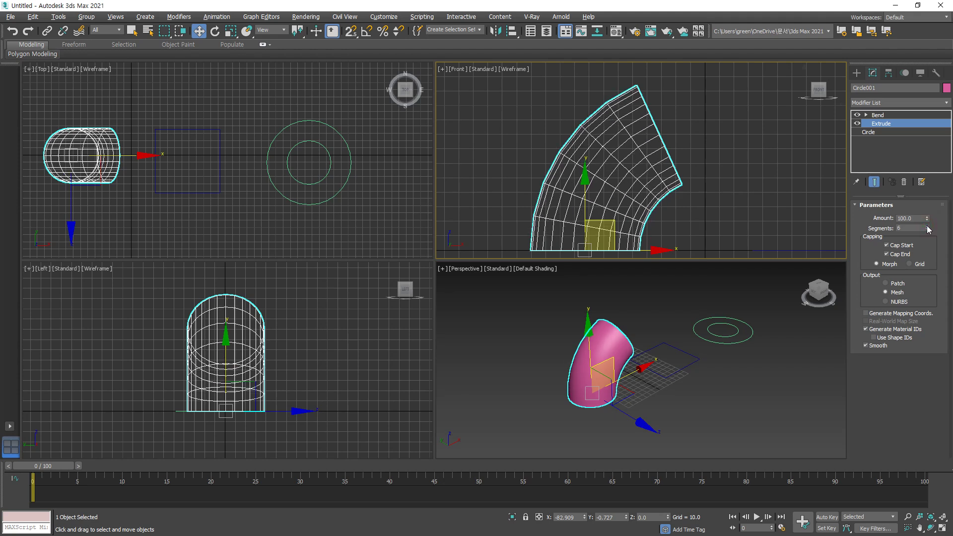
pyautogui.click(927, 226)
pyautogui.click(927, 225)
pyautogui.click(926, 226)
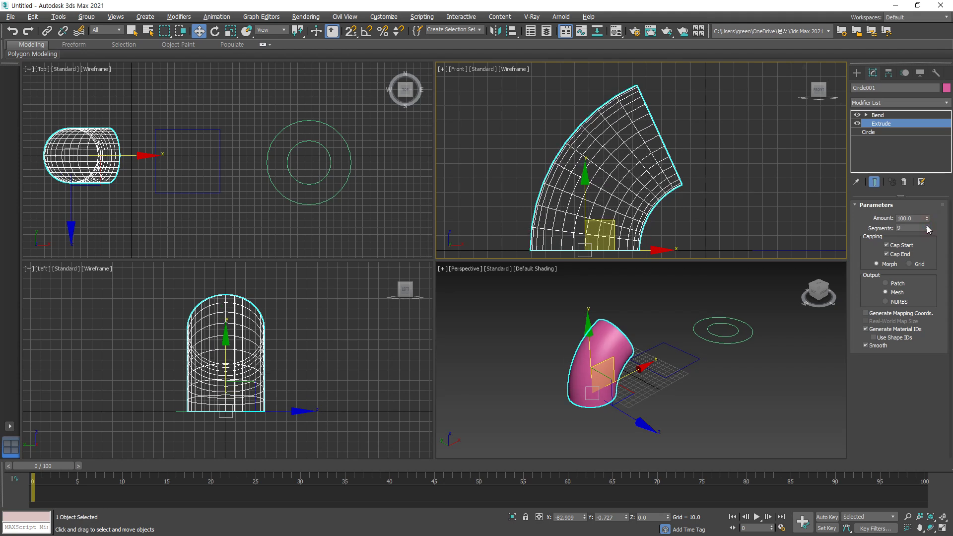
# Try 27 and 1 Extrude segments on the bent cylinder and settle on 6.
pyautogui.click(926, 230)
pyautogui.click(927, 230)
pyautogui.click(927, 230)
pyautogui.moveTo(927, 231); pyautogui.dragTo(930, 225)
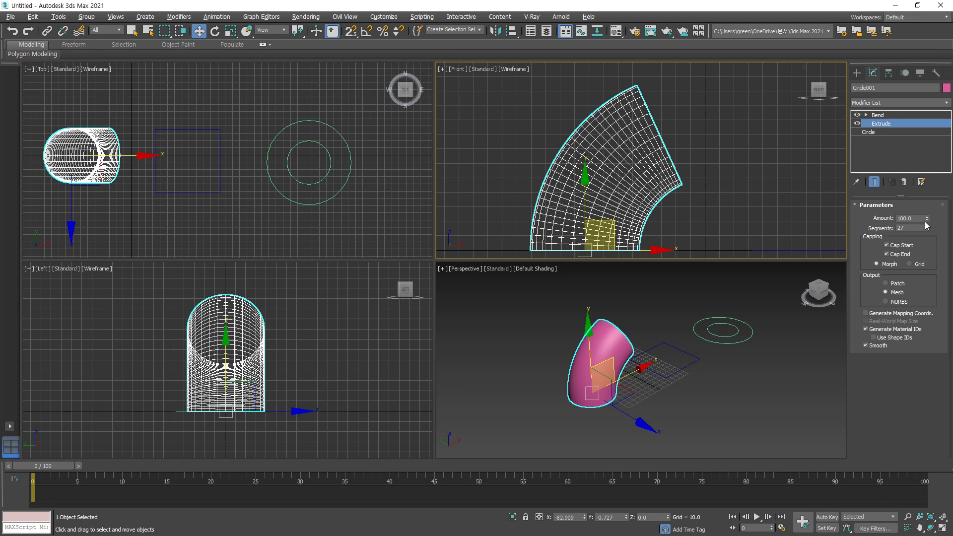
pyautogui.moveTo(926, 231); pyautogui.dragTo(926, 243)
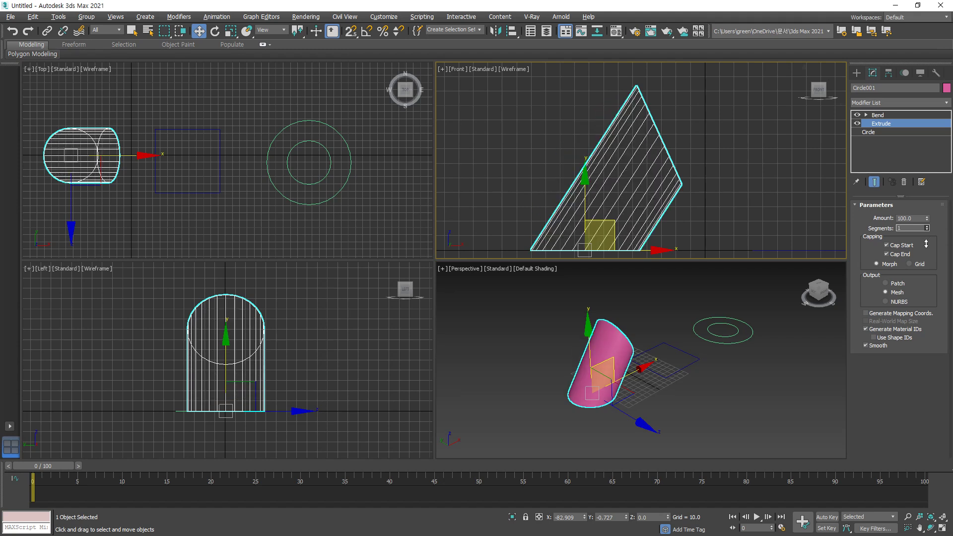
pyautogui.moveTo(925, 244); pyautogui.dragTo(926, 240)
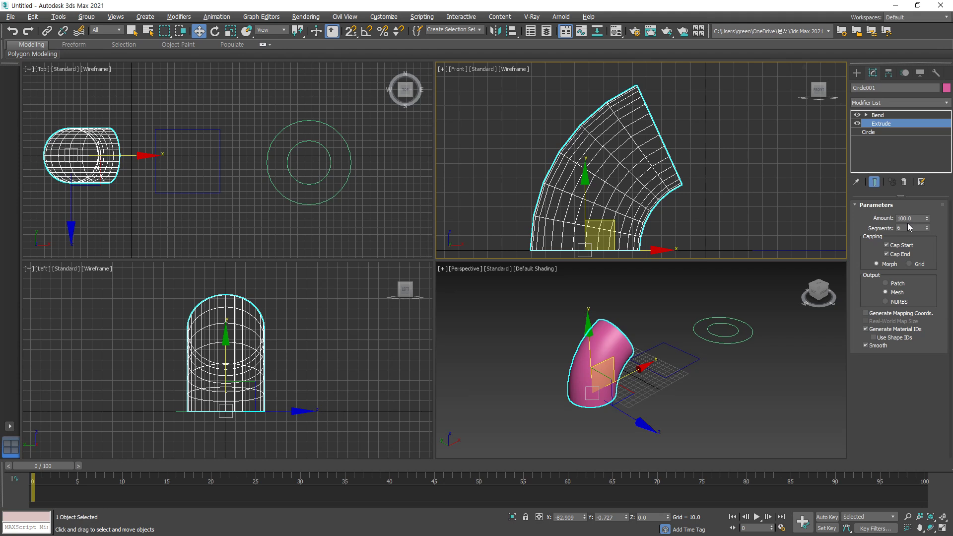
# Turn off Cap End and turn on Generate Mapping Coords. in the bent cylinder's Extrude settings.
pyautogui.keyDown('alt'); pyautogui.moveTo(670, 347); pyautogui.dragTo(591, 357, button='middle'); pyautogui.keyUp('alt')
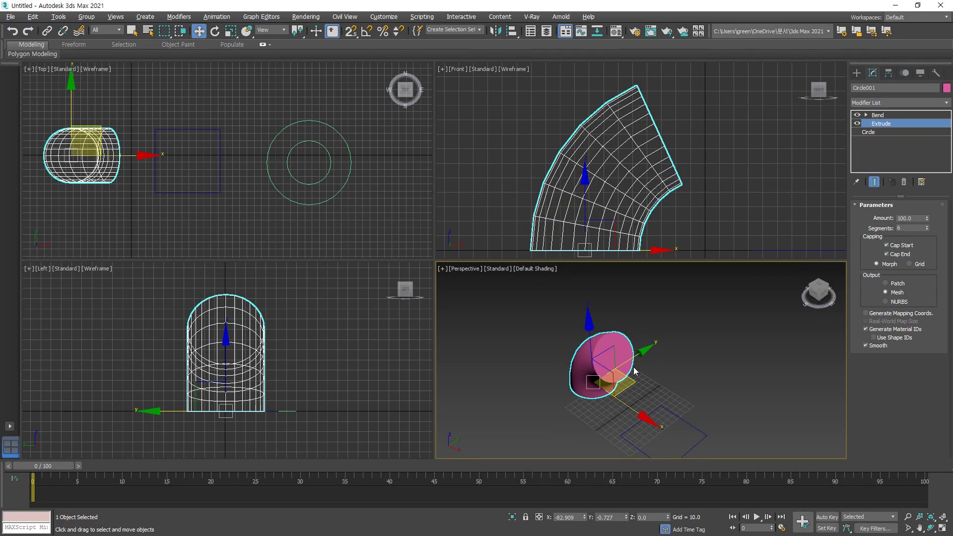
pyautogui.scroll(5, 633, 370)
pyautogui.moveTo(633, 370); pyautogui.dragTo(732, 387, button='middle')
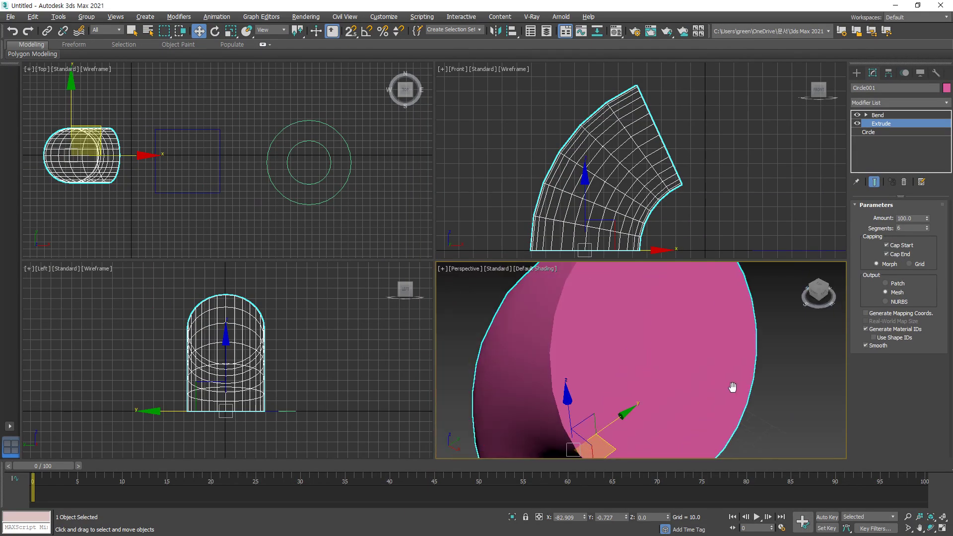
pyautogui.click(897, 255)
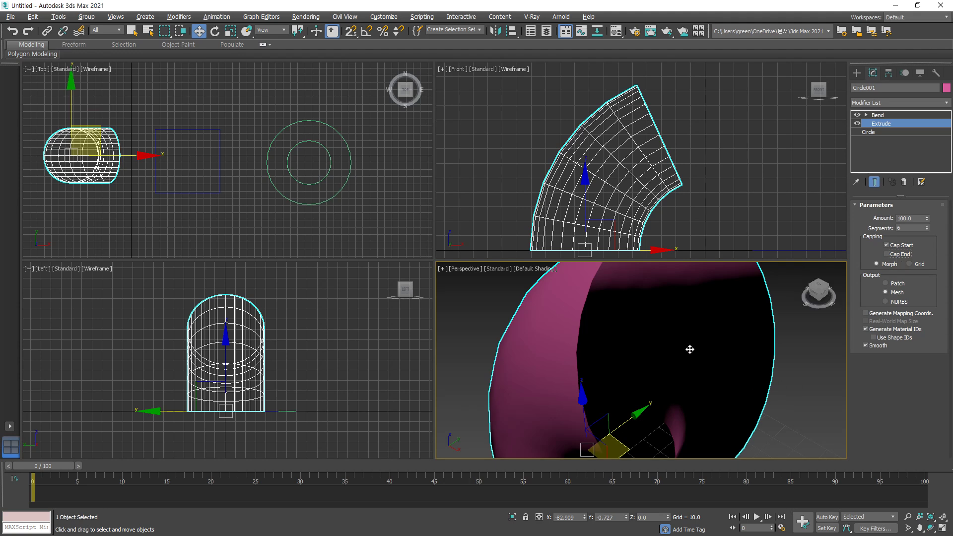
pyautogui.scroll(-5, 728, 347)
pyautogui.moveTo(740, 362)
pyautogui.keyDown('alt'); pyautogui.mouseDown(button='middle')
pyautogui.moveTo(643, 364)
pyautogui.moveTo(727, 368)
pyautogui.mouseUp(button='middle'); pyautogui.keyUp('alt')
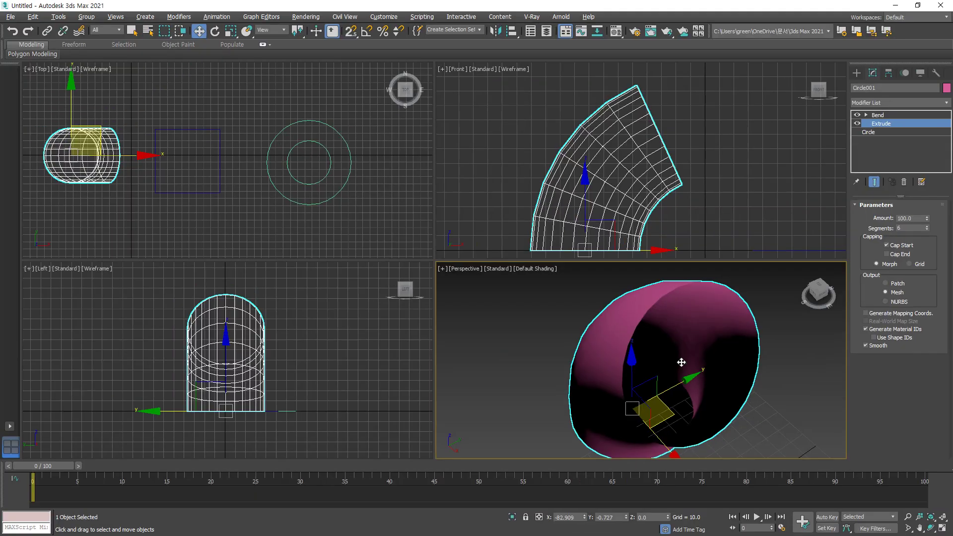
pyautogui.scroll(-4, 681, 363)
pyautogui.keyDown('alt'); pyautogui.moveTo(681, 363); pyautogui.dragTo(869, 298, button='middle'); pyautogui.keyUp('alt')
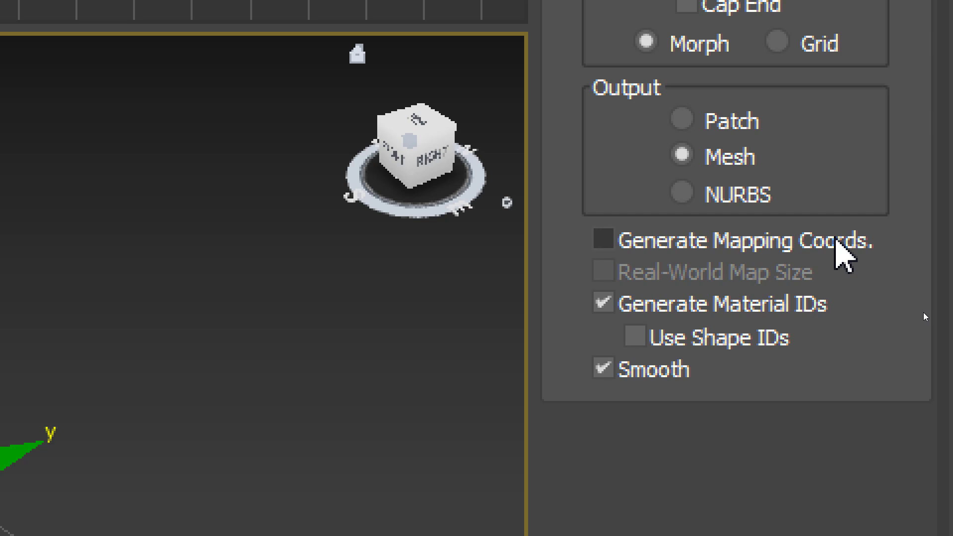
pyautogui.click(836, 240)
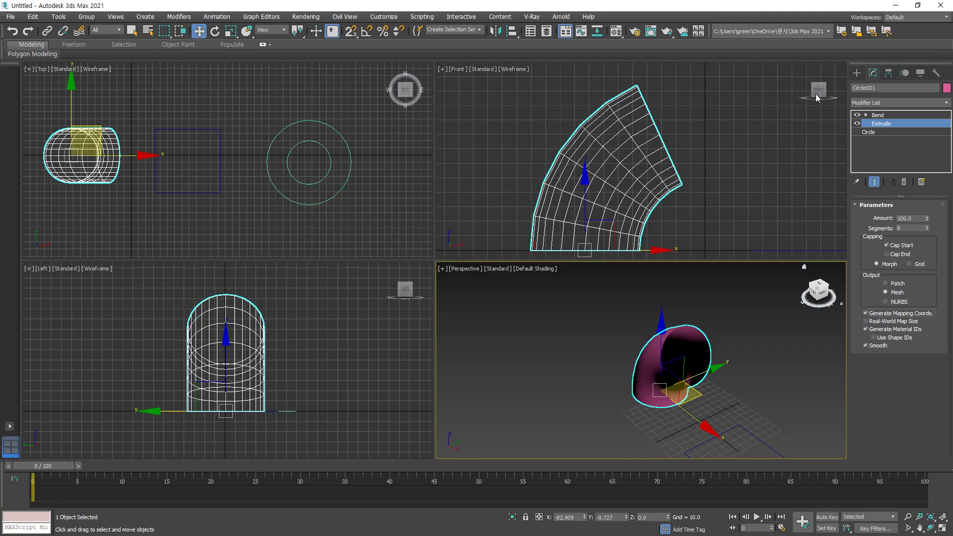
# Create a box of about 109 × 110 × 110 right of the donut and a sphere beside it in the Top viewport.
pyautogui.click(856, 73)
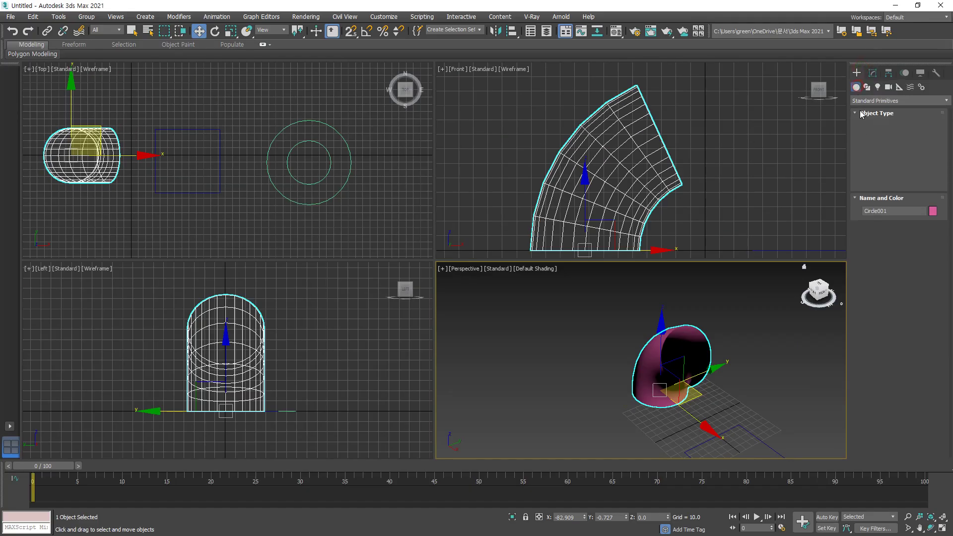
pyautogui.click(879, 133)
pyautogui.moveTo(242, 200); pyautogui.dragTo(111, 199, button='middle')
pyautogui.moveTo(256, 123); pyautogui.dragTo(337, 202)
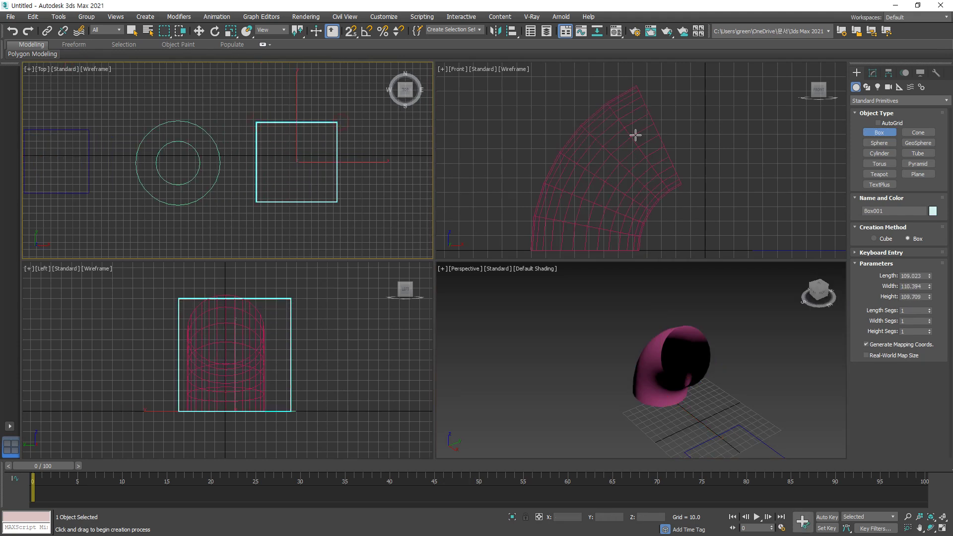
pyautogui.click(879, 143)
pyautogui.moveTo(386, 167); pyautogui.dragTo(390, 131)
# Create a cylinder of about 37 radius and 88 height right of the sphere and bring up its parameters.
pyautogui.moveTo(307, 124); pyautogui.dragTo(189, 121, button='middle')
pyautogui.click(879, 153)
pyautogui.moveTo(356, 145); pyautogui.dragTo(383, 154)
pyautogui.click(383, 212)
pyautogui.press('w')
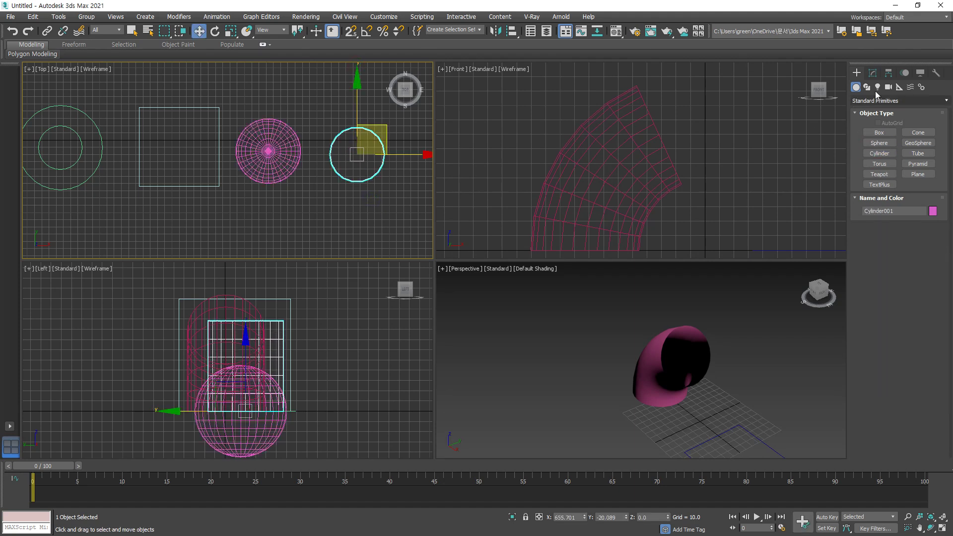
pyautogui.click(872, 73)
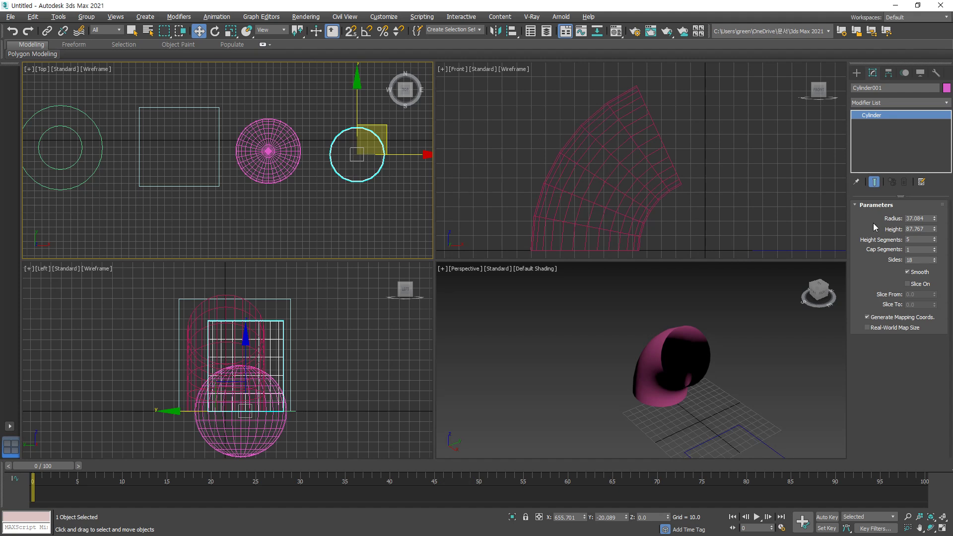
# Remove the Bend modifier from the extruded circle.
pyautogui.scroll(-2, 111, 168)
pyautogui.moveTo(111, 168); pyautogui.dragTo(94, 144, button='middle')
pyautogui.click(94, 139)
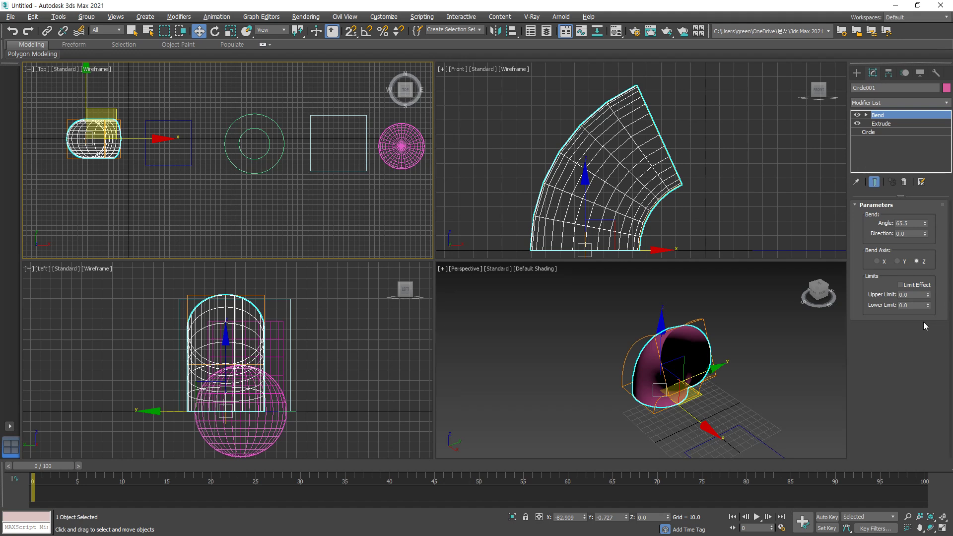
pyautogui.click(904, 181)
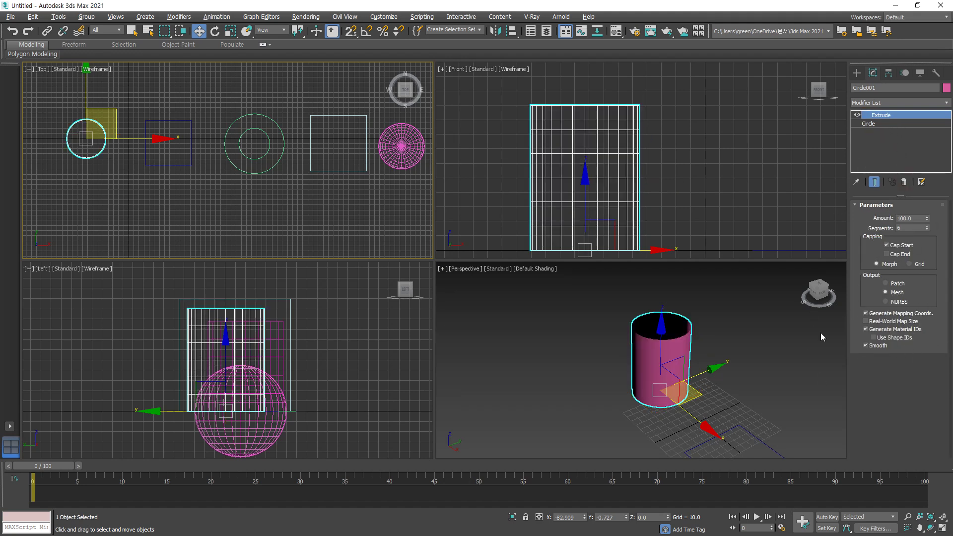
# Apply the Extrude modifier to the rectangle and turn on its Cap End option.
pyautogui.click(532, 335)
pyautogui.moveTo(672, 386); pyautogui.dragTo(497, 397, button='middle')
pyautogui.moveTo(591, 337); pyautogui.dragTo(591, 338)
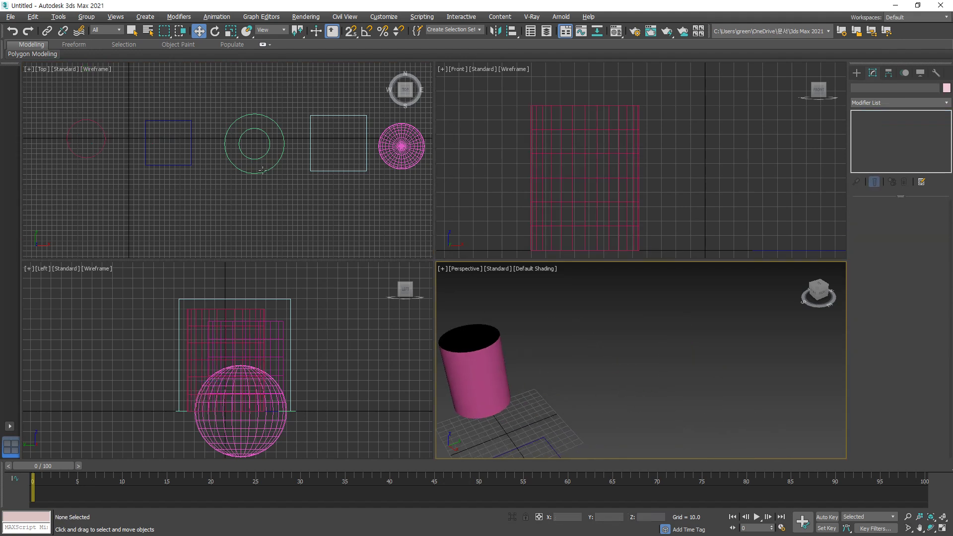
pyautogui.click(191, 164)
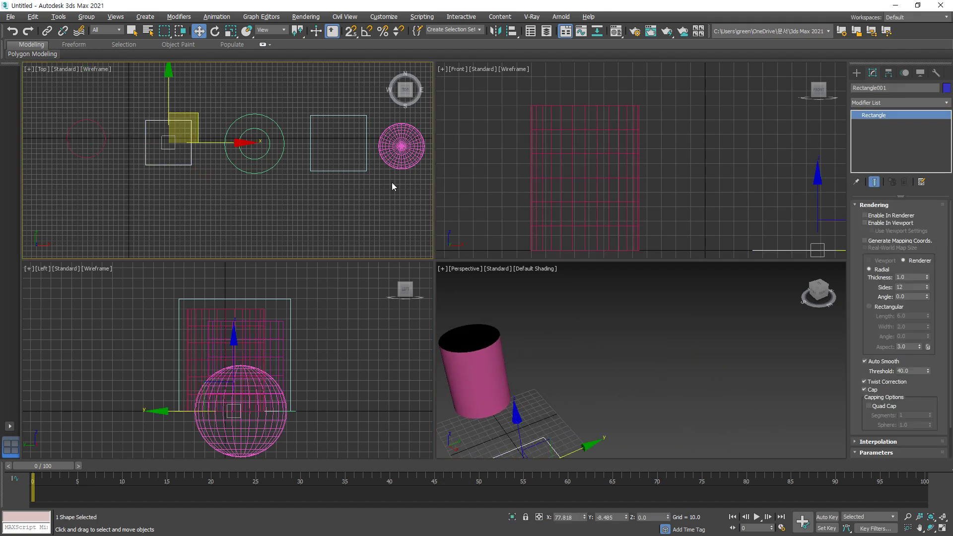
pyautogui.click(906, 100)
pyautogui.write('esh')
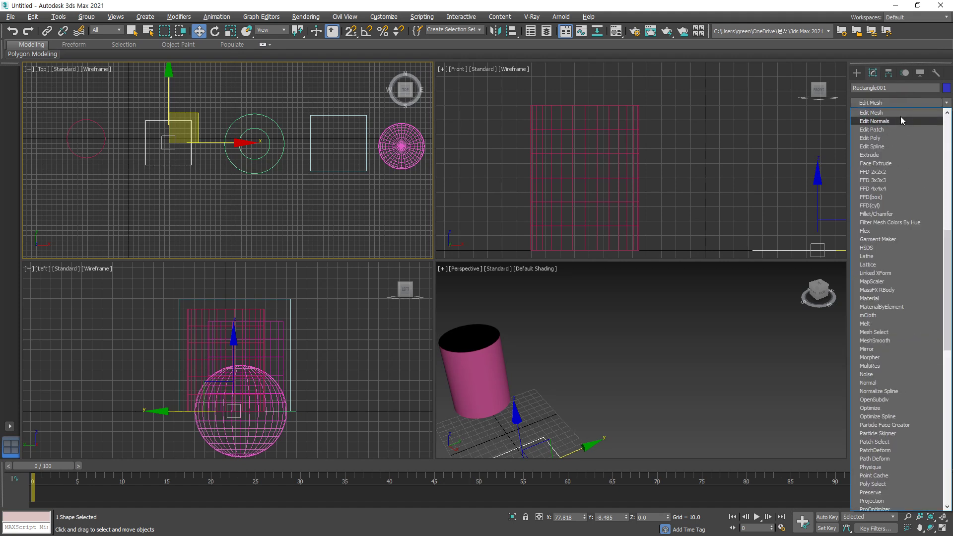
pyautogui.click(888, 156)
pyautogui.scroll(-10, 651, 377)
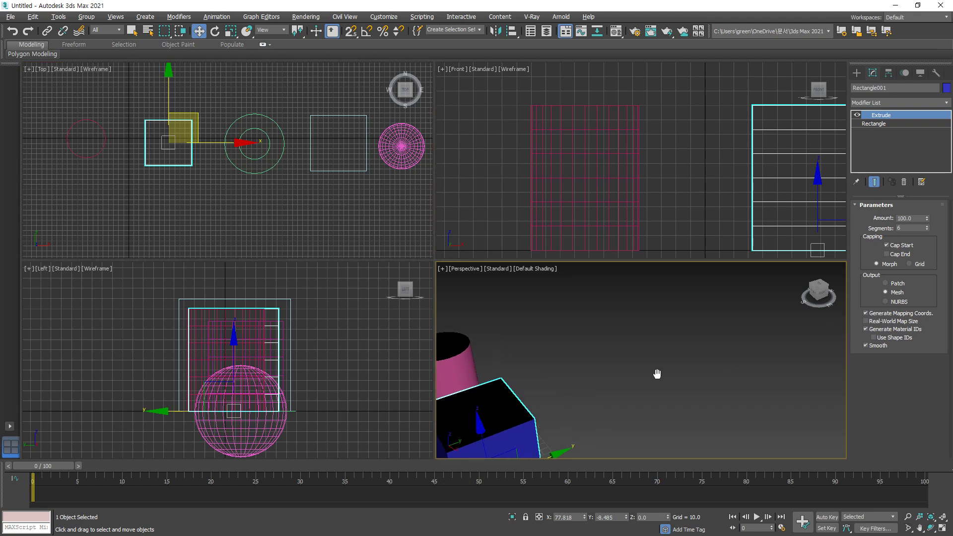
pyautogui.scroll(2, 636, 384)
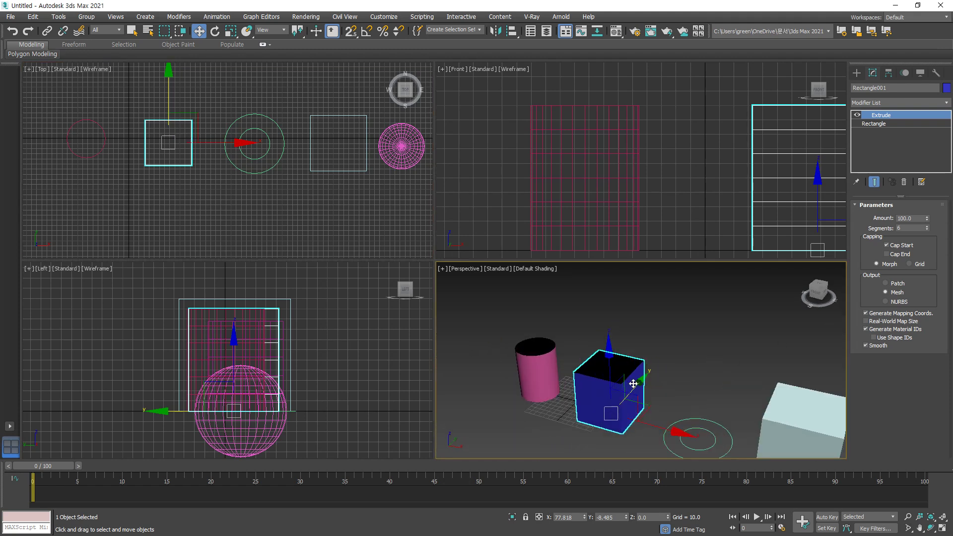
pyautogui.click(899, 255)
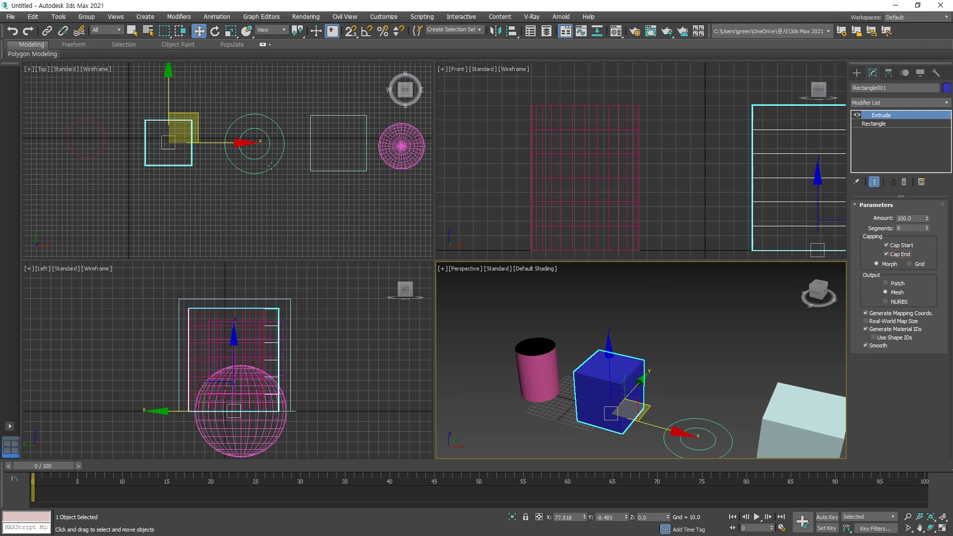
# Apply the Extrude modifier to the donut shape.
pyautogui.click(232, 165)
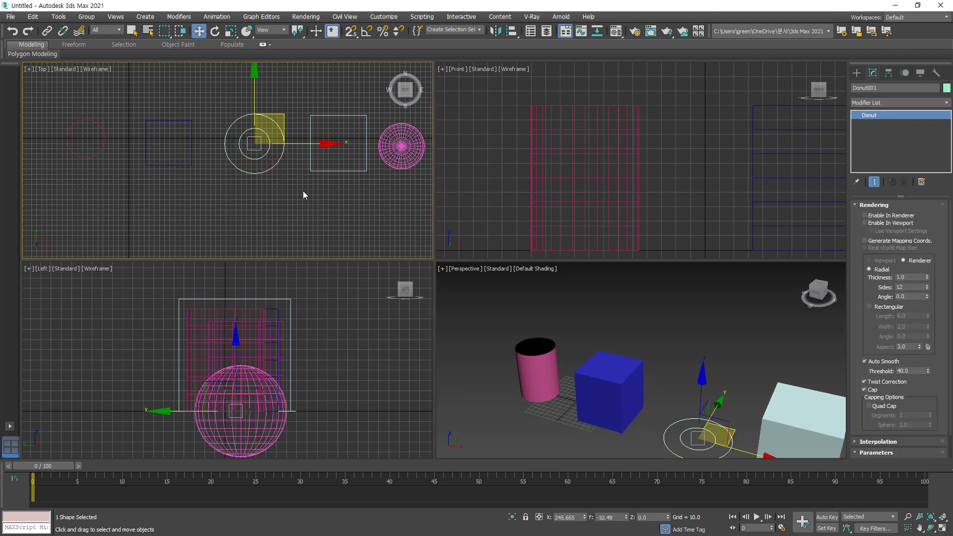
pyautogui.click(933, 102)
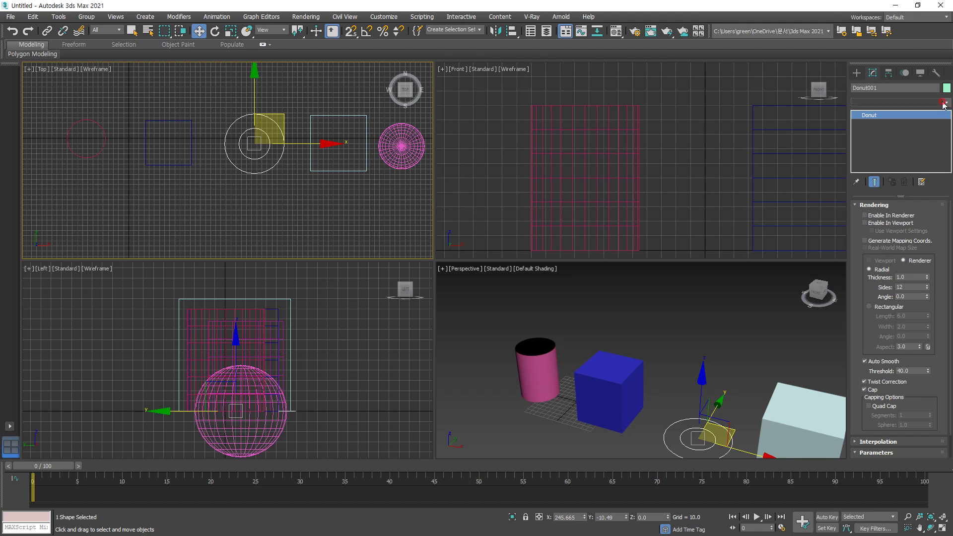
pyautogui.press('e')
pyautogui.click(907, 156)
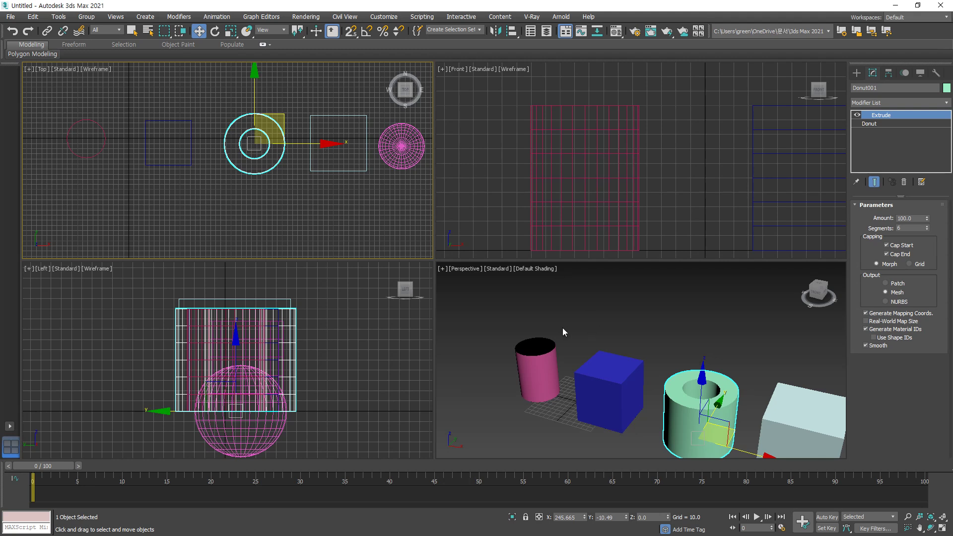
pyautogui.scroll(3, 561, 327)
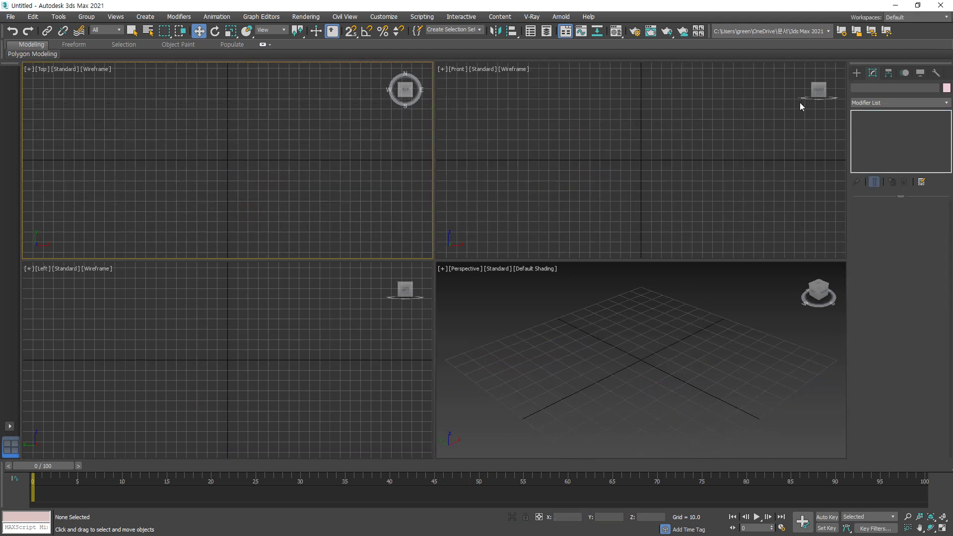
# Draw a closed five-sided spline with straight Line segments in the Top viewport, left of the origin.
pyautogui.click(852, 74)
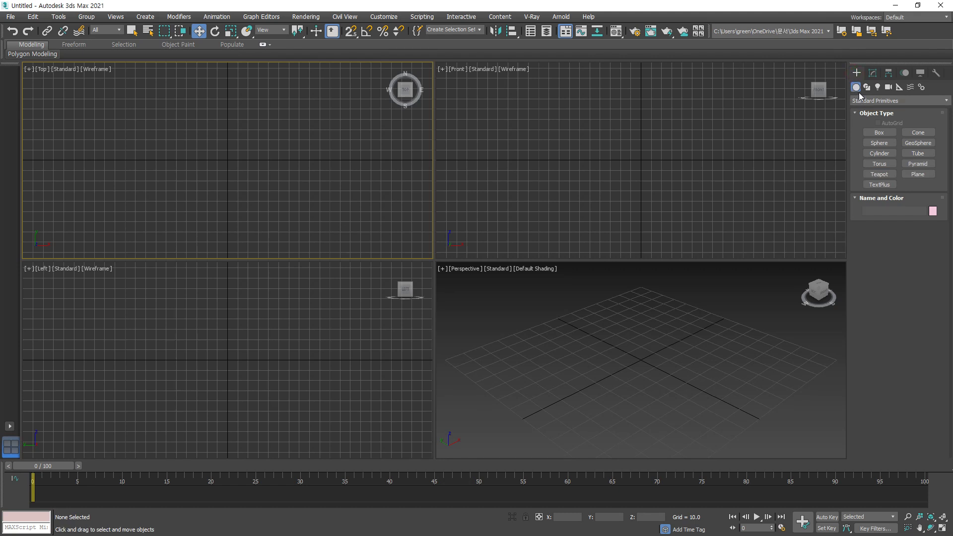
pyautogui.click(866, 89)
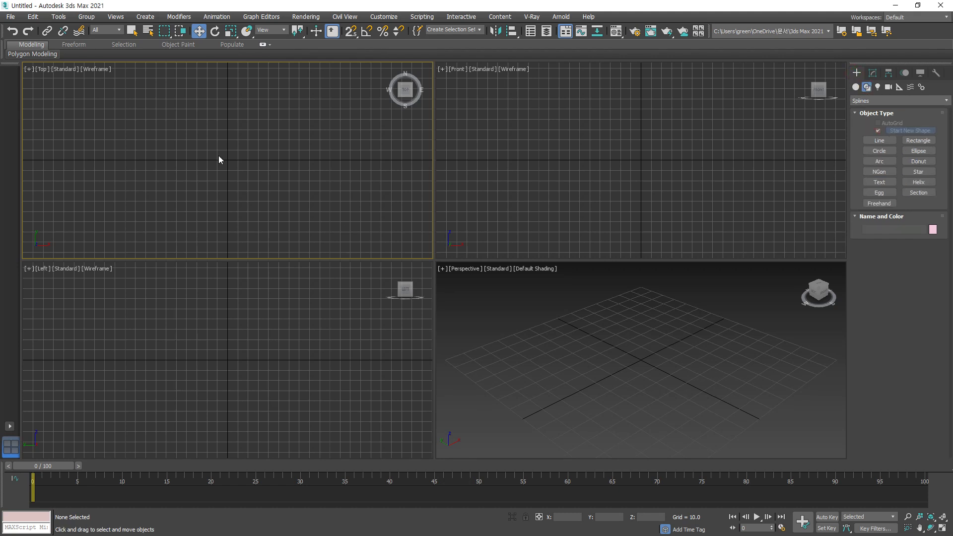
pyautogui.click(876, 140)
pyautogui.click(134, 112)
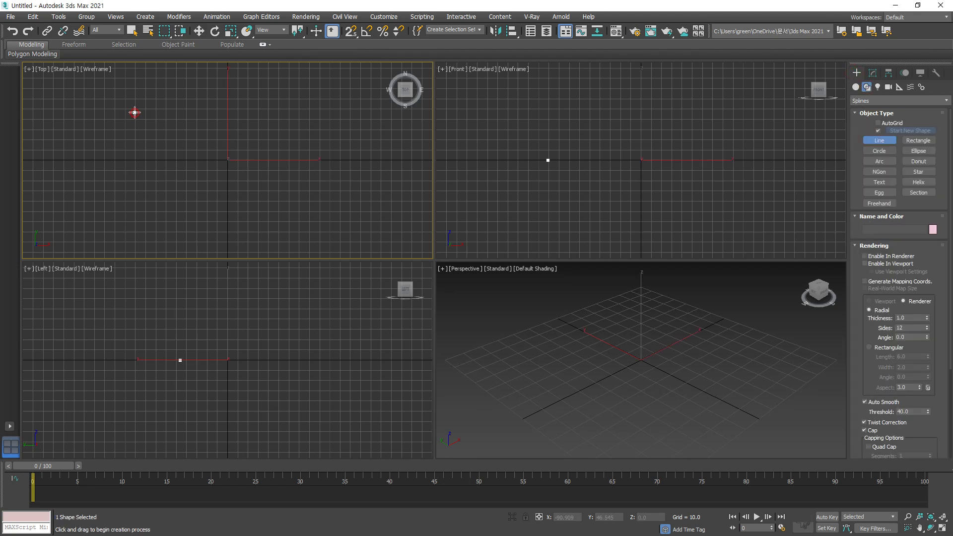
pyautogui.click(91, 220)
pyautogui.click(185, 147)
pyautogui.click(199, 106)
pyautogui.click(135, 113)
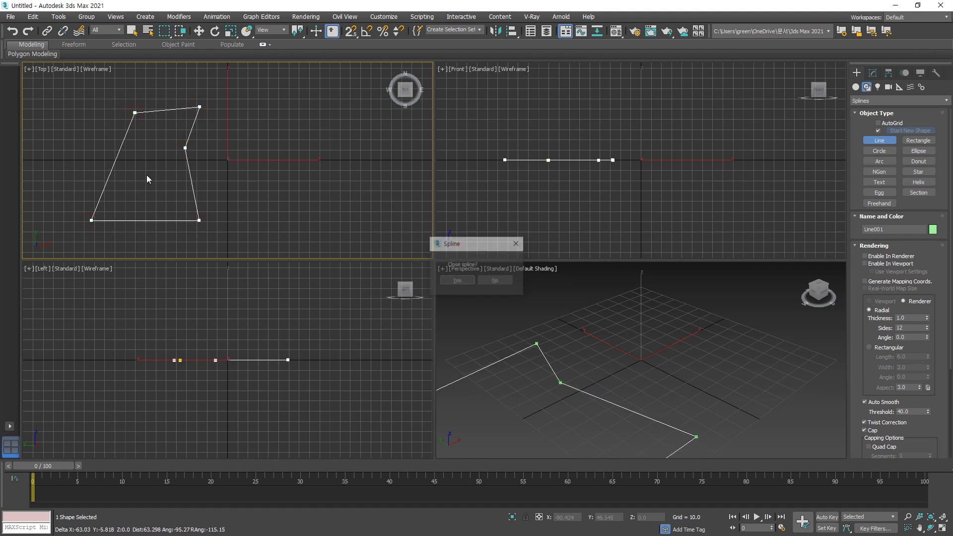
pyautogui.click(456, 281)
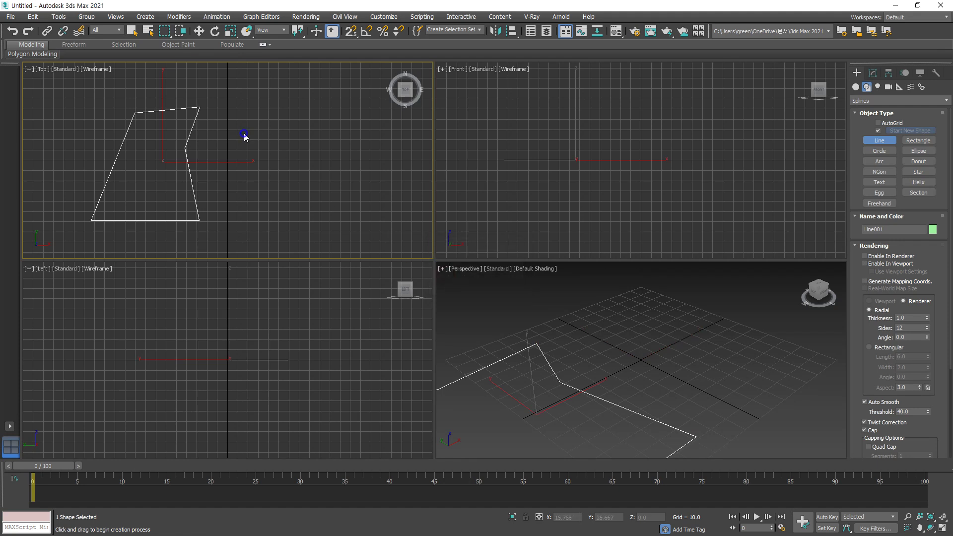
# Clone the five-sided spline along the X axis as three evenly spaced copies, using the Copy option.
pyautogui.press('w')
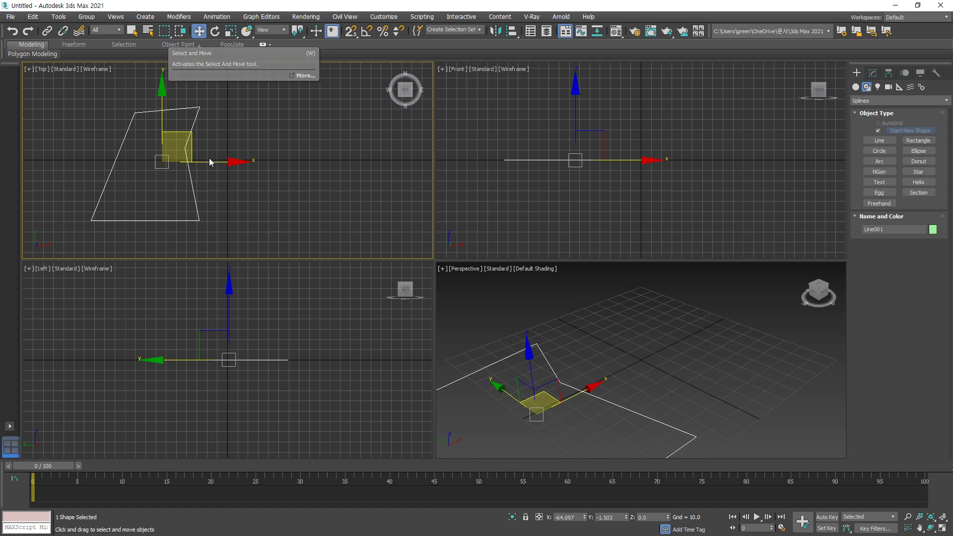
pyautogui.keyDown('shift'); pyautogui.moveTo(218, 162); pyautogui.dragTo(362, 162); pyautogui.keyUp('shift')
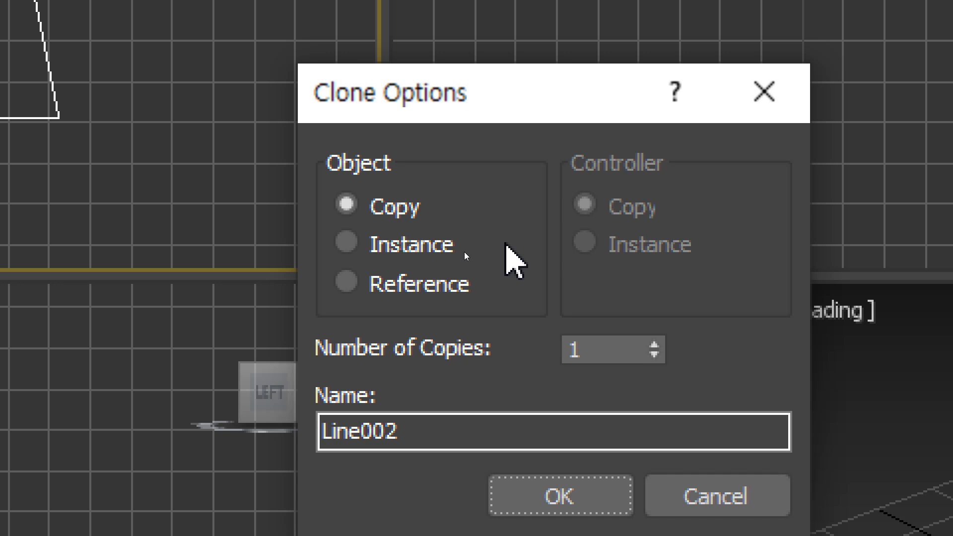
pyautogui.click(615, 347)
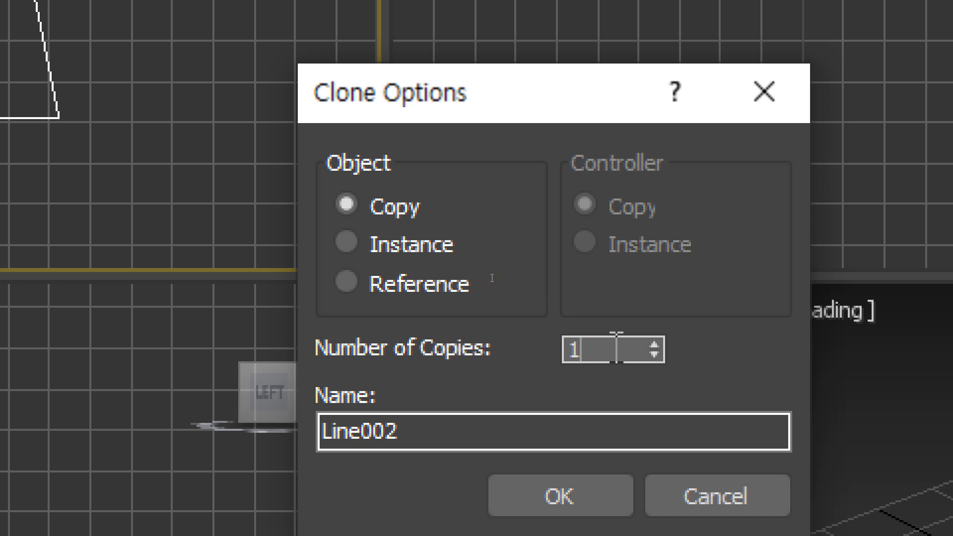
pyautogui.press('BackSpace')
pyautogui.write('3')
pyautogui.click(578, 502)
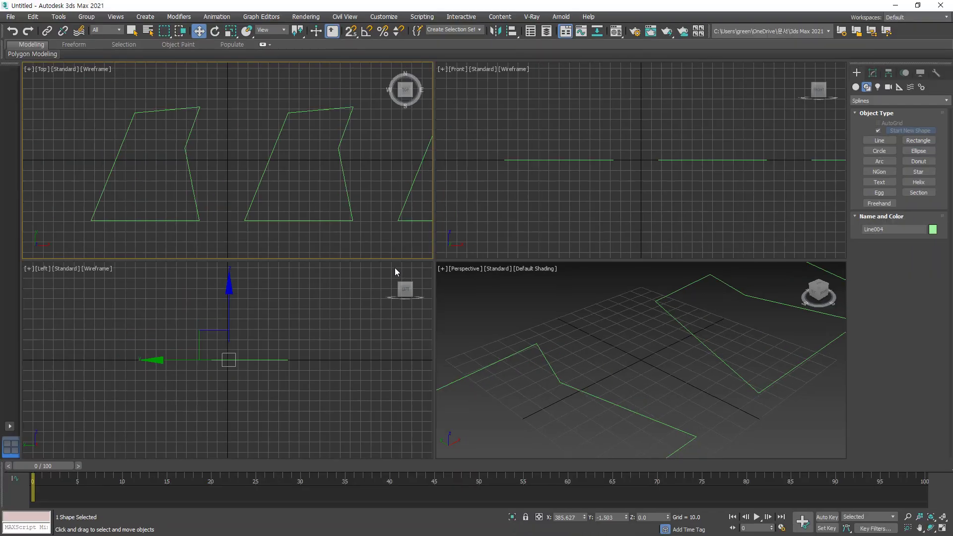
pyautogui.scroll(-4, 240, 204)
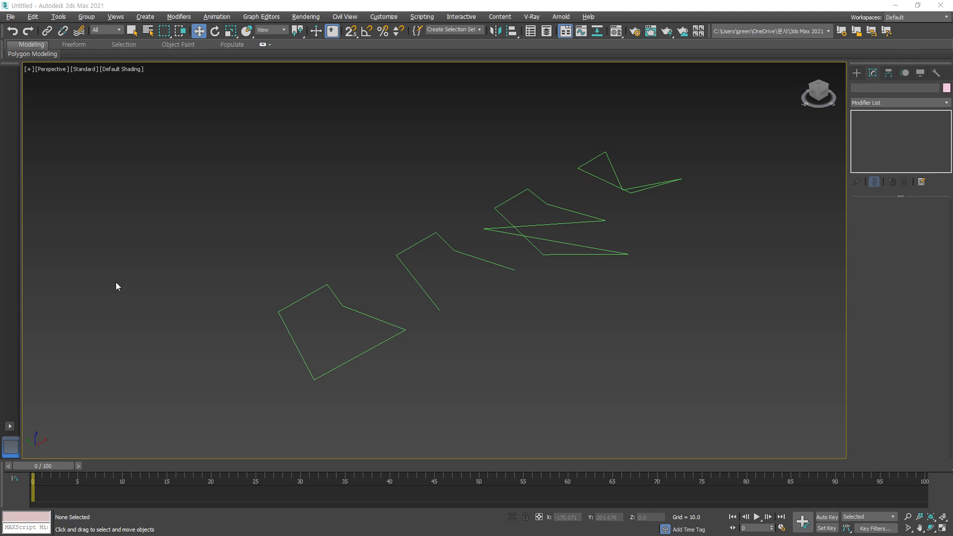
# Inspect the segment sub-object level of the open second spline, return to the object level and deselect it.
pyautogui.click(422, 289)
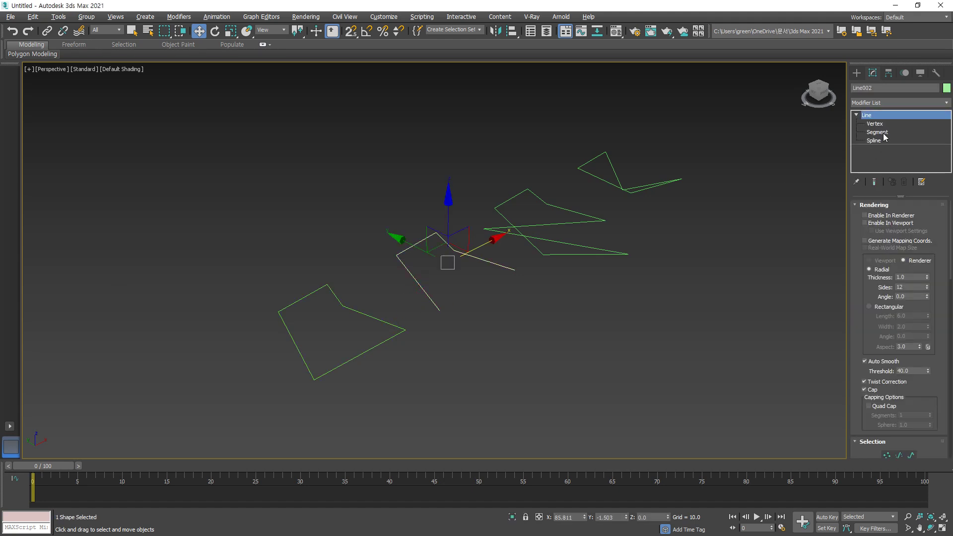
pyautogui.click(882, 133)
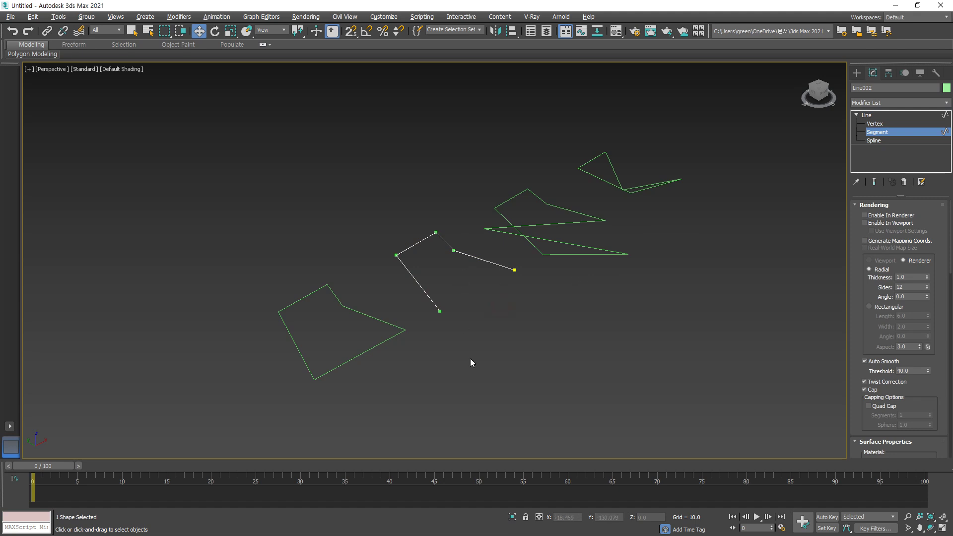
pyautogui.click(888, 133)
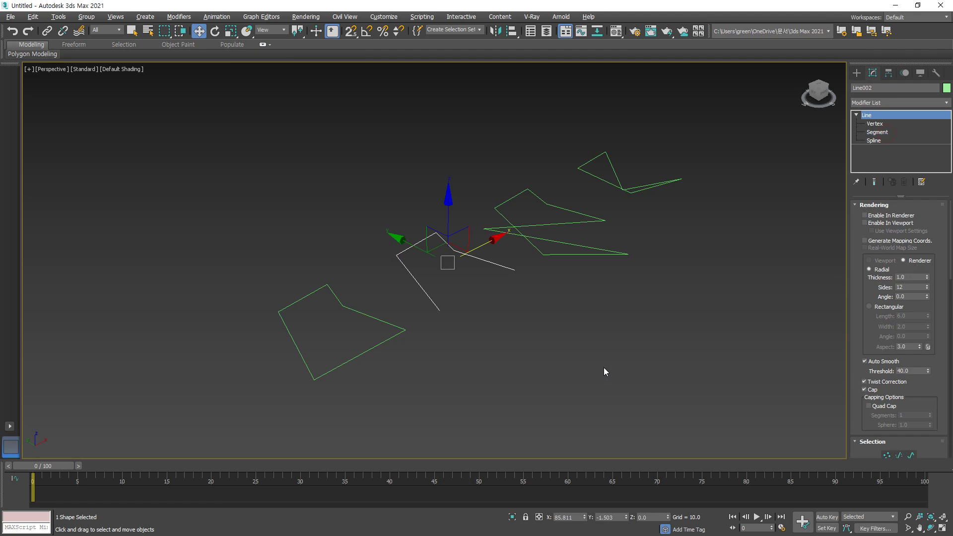
pyautogui.click(589, 371)
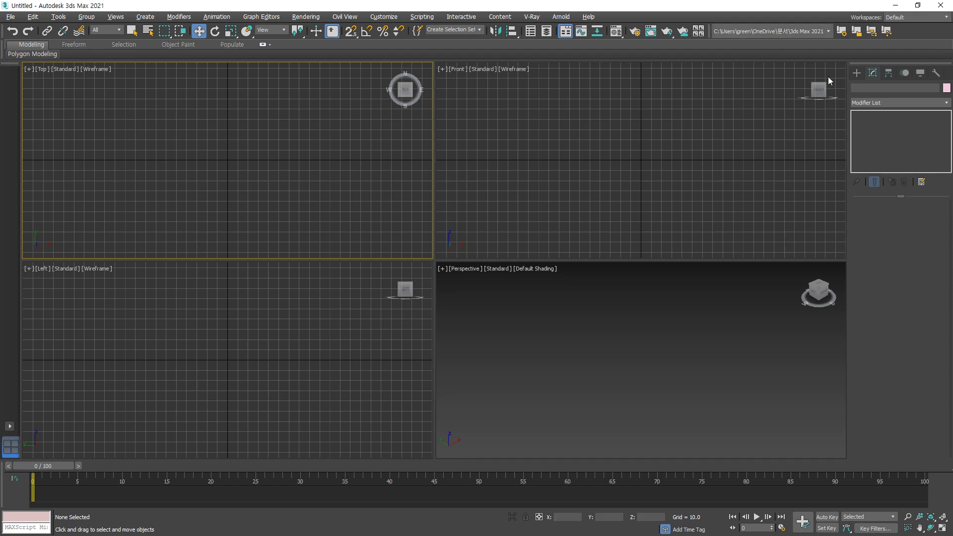
# Place a "MAX Text" text shape in Arial Bold, size 100, near the center of the Top viewport.
pyautogui.click(856, 72)
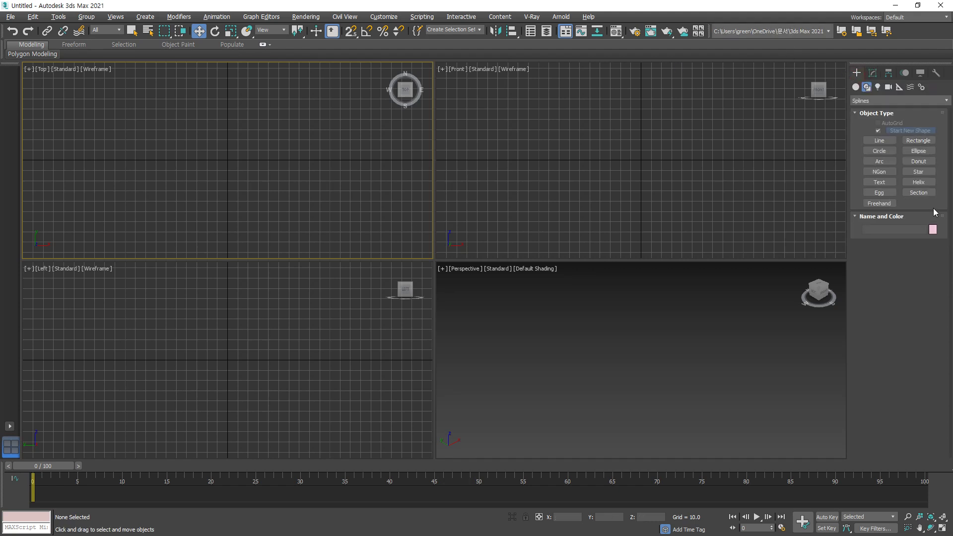
pyautogui.click(879, 182)
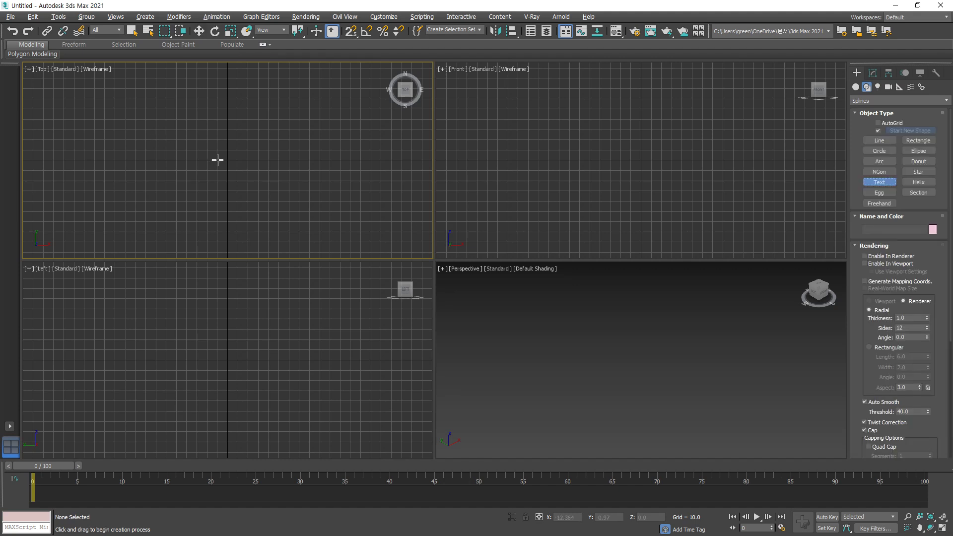
pyautogui.click(229, 177)
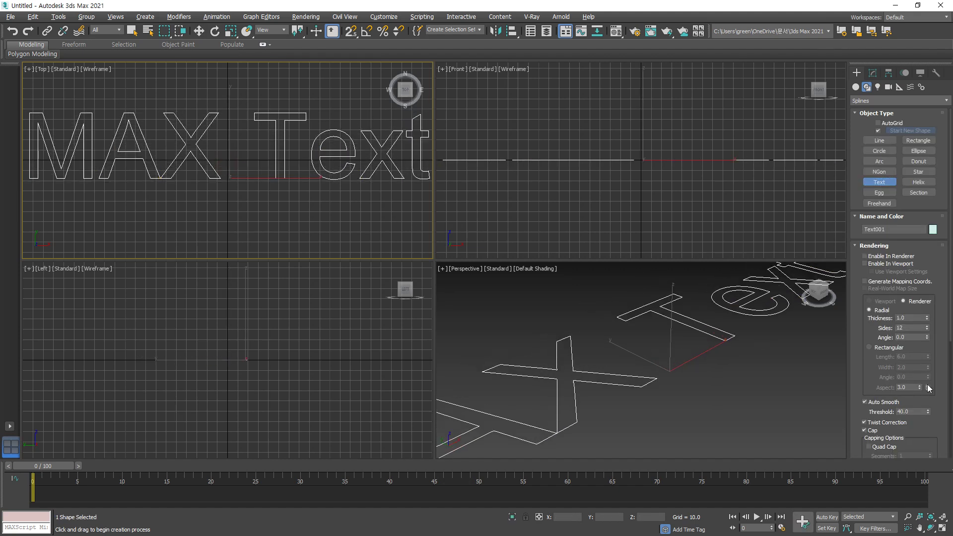
pyautogui.scroll(-4, 931, 392)
pyautogui.scroll(-1, 930, 388)
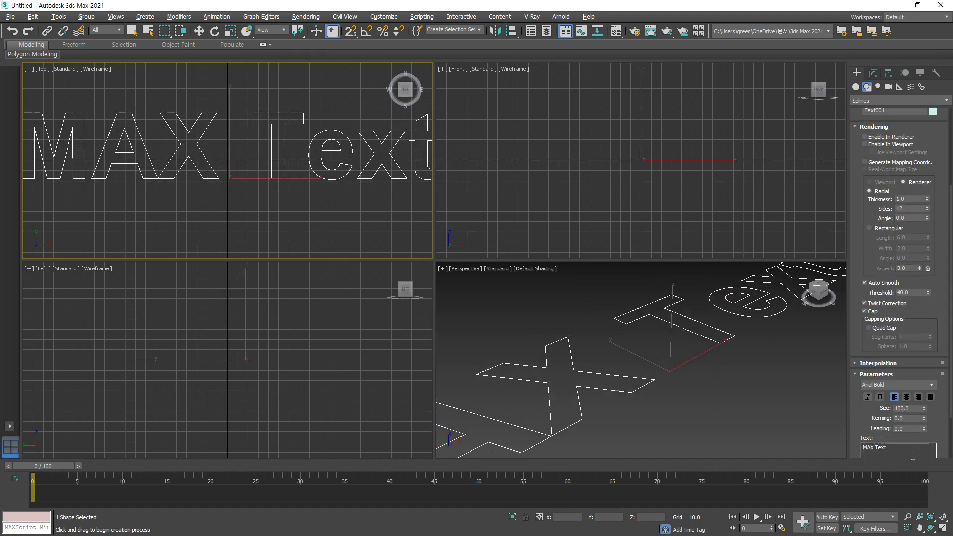
pyautogui.scroll(-1, 934, 424)
pyautogui.moveTo(908, 439)
pyautogui.mouseDown()
pyautogui.moveTo(858, 395)
pyautogui.moveTo(950, 406)
pyautogui.moveTo(866, 411)
pyautogui.mouseUp()
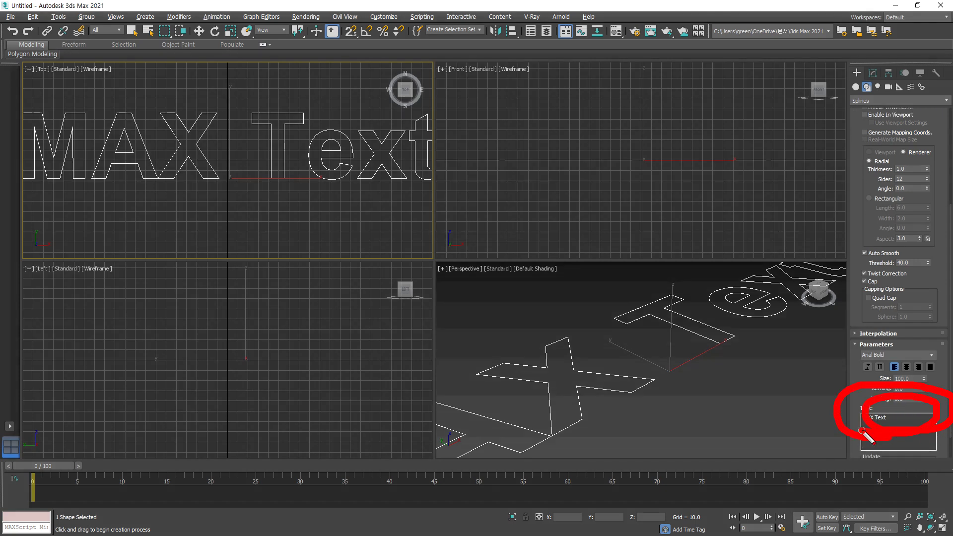
pyautogui.scroll(-3, 266, 198)
pyautogui.scroll(2, 248, 192)
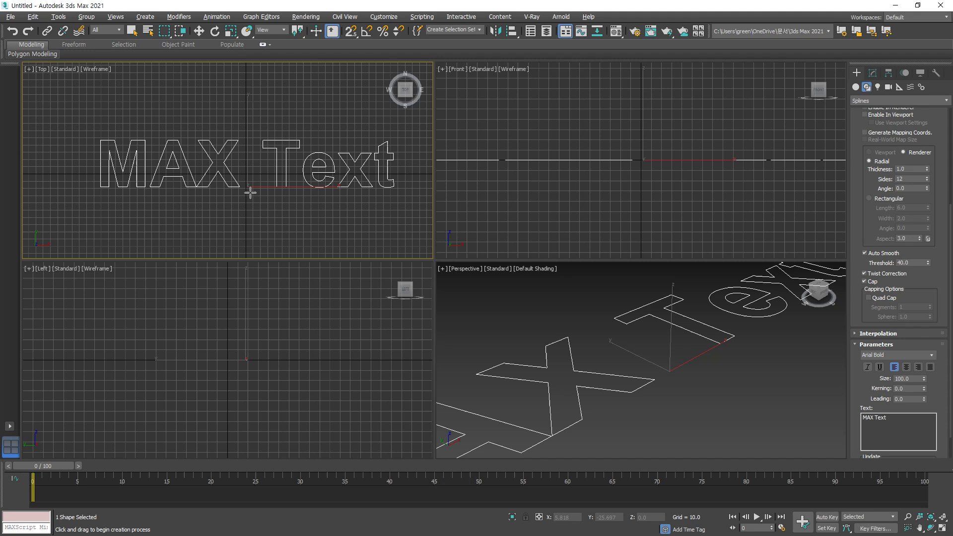
pyautogui.rightClick(371, 207)
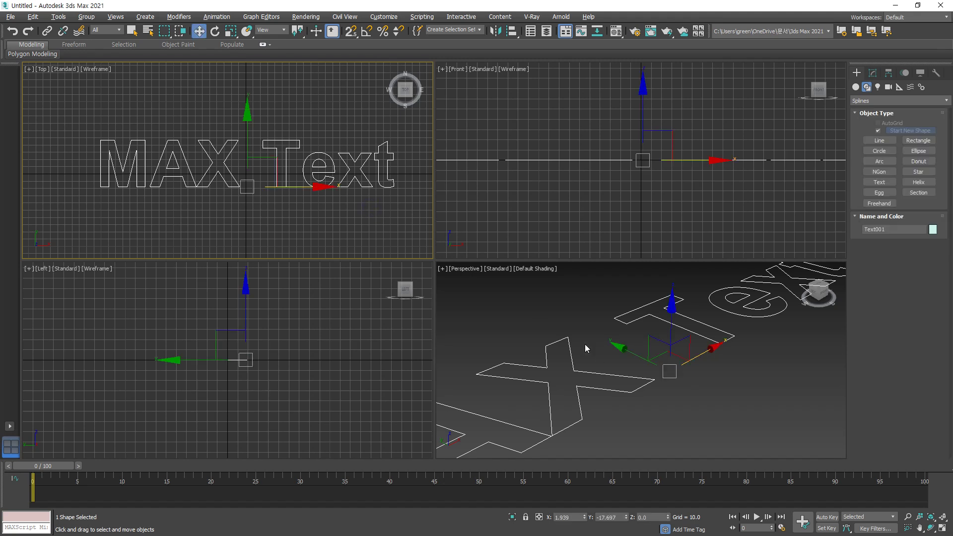
# Apply the Bevel modifier to the text shape and collapse its general parameters so the bevel values are shown.
pyautogui.scroll(-4, 704, 368)
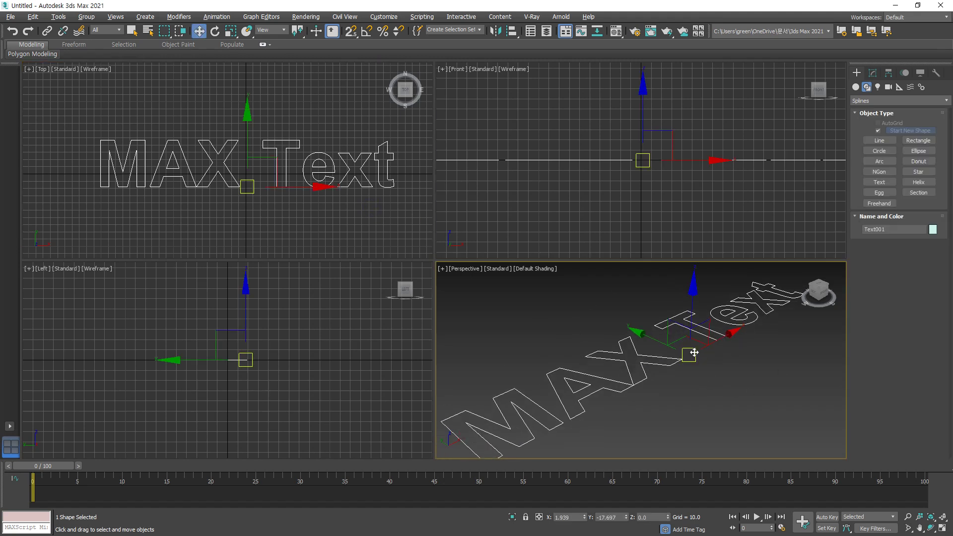
pyautogui.click(872, 74)
pyautogui.click(926, 102)
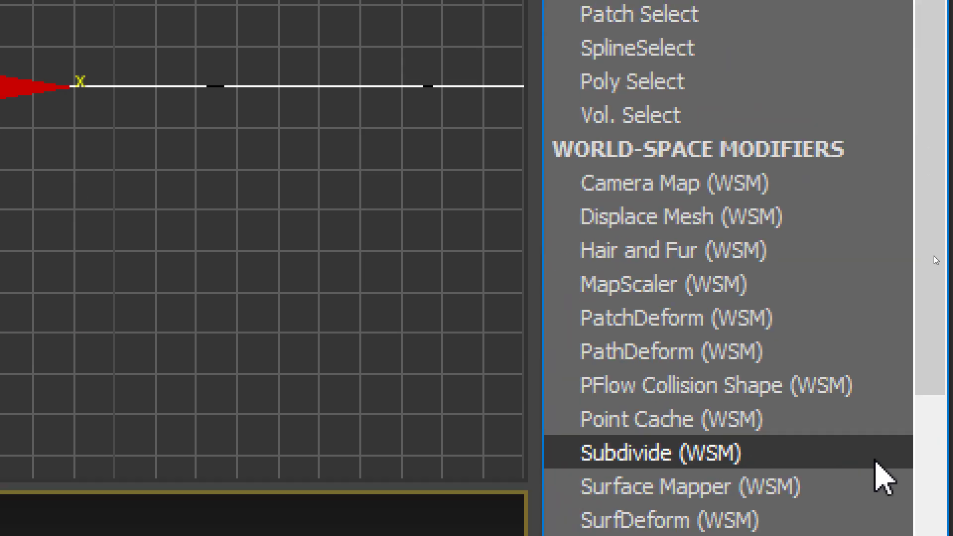
pyautogui.scroll(-1, 933, 253)
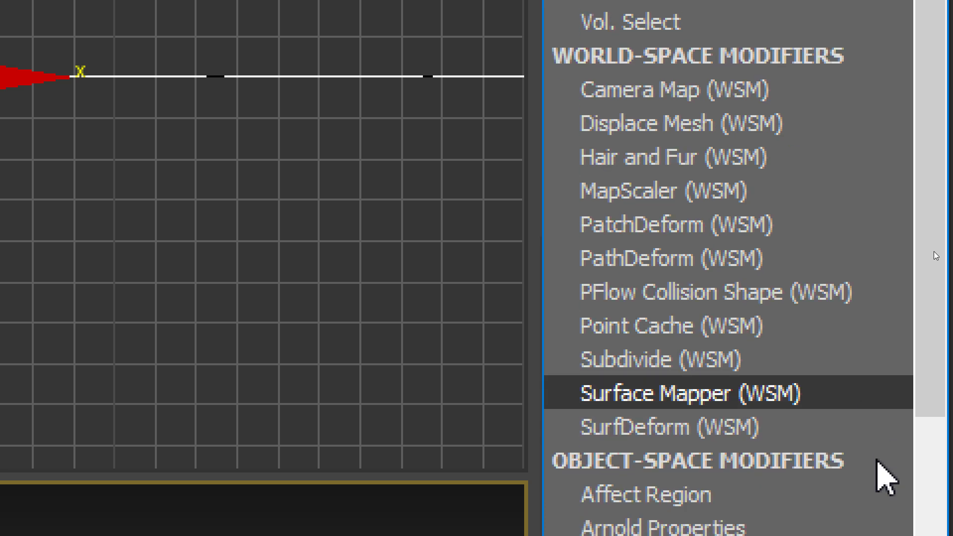
pyautogui.scroll(-4, 896, 455)
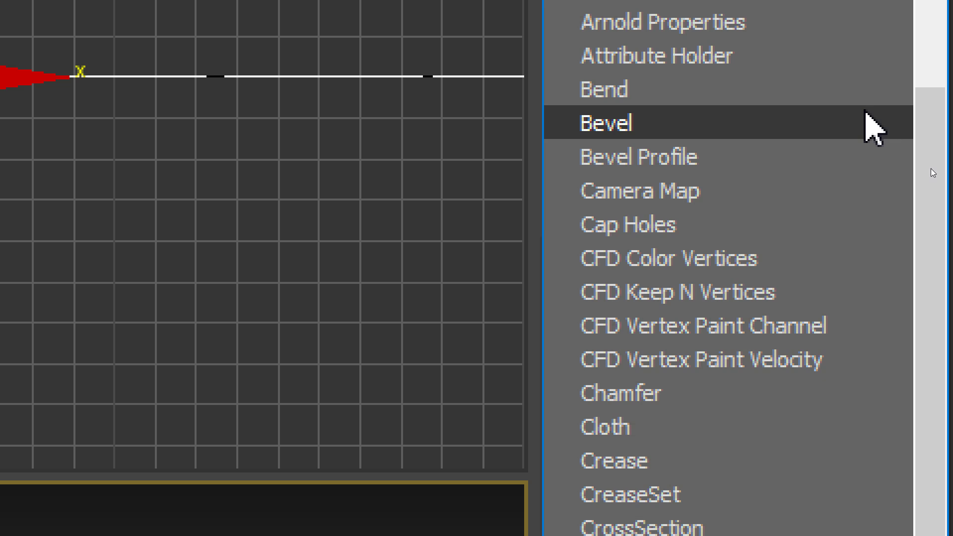
pyautogui.click(865, 123)
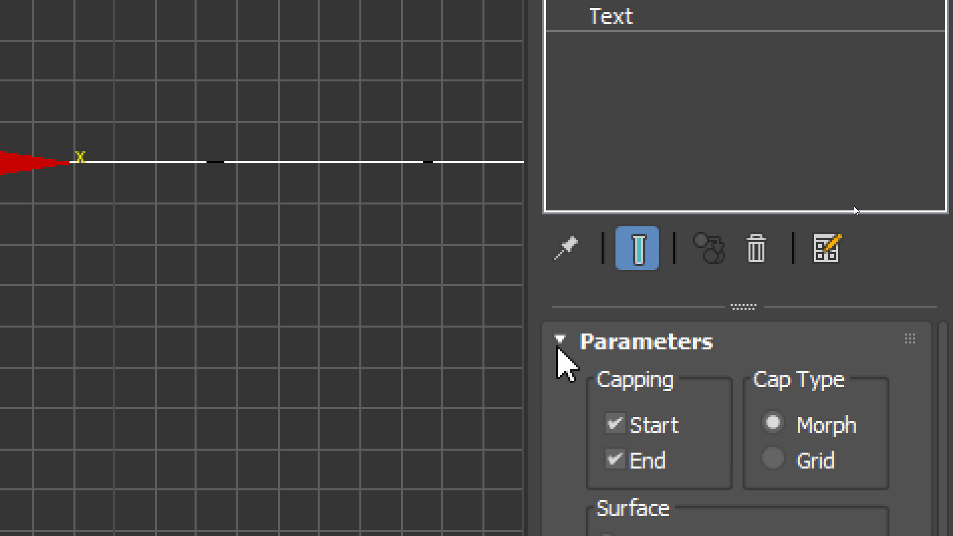
pyautogui.click(560, 341)
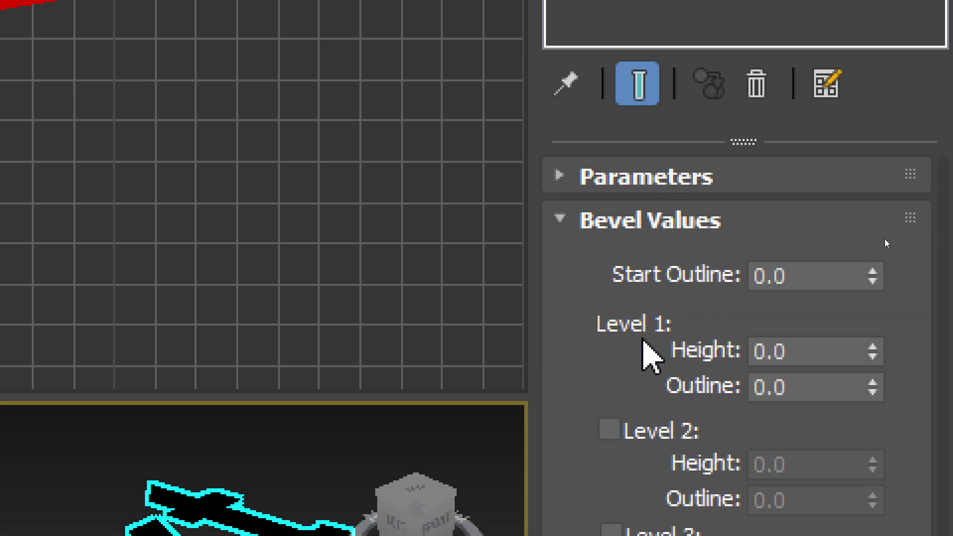
# Try a slightly larger Start Outline on the beveled text and reset it to 0.
pyautogui.click(824, 273)
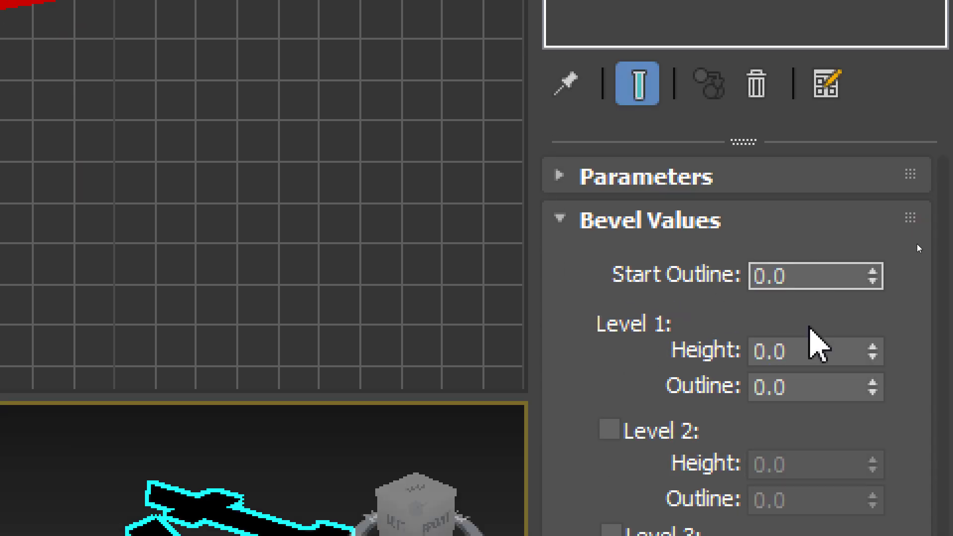
pyautogui.click(813, 350)
pyautogui.click(809, 382)
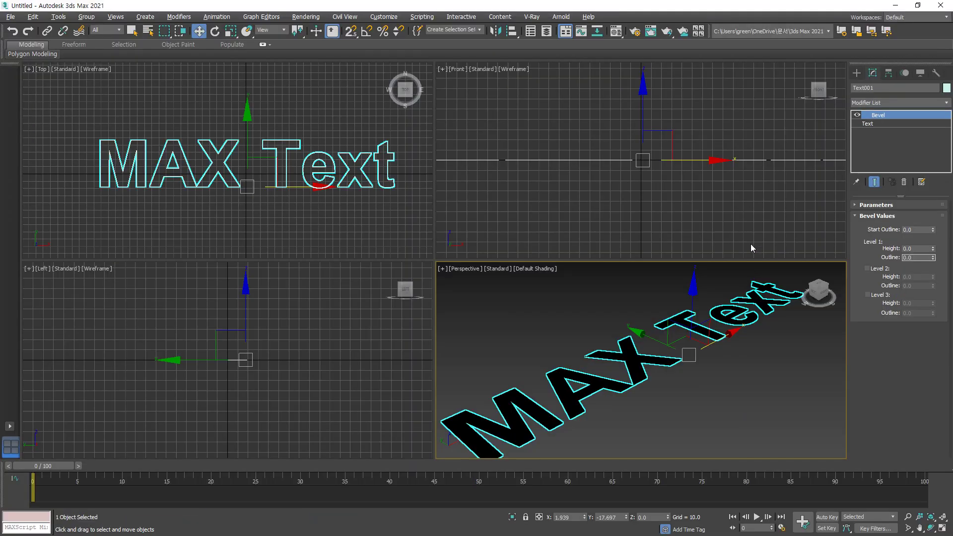
pyautogui.moveTo(932, 230)
pyautogui.mouseDown()
pyautogui.moveTo(937, 199)
pyautogui.moveTo(933, 229)
pyautogui.mouseUp()
pyautogui.write('0')
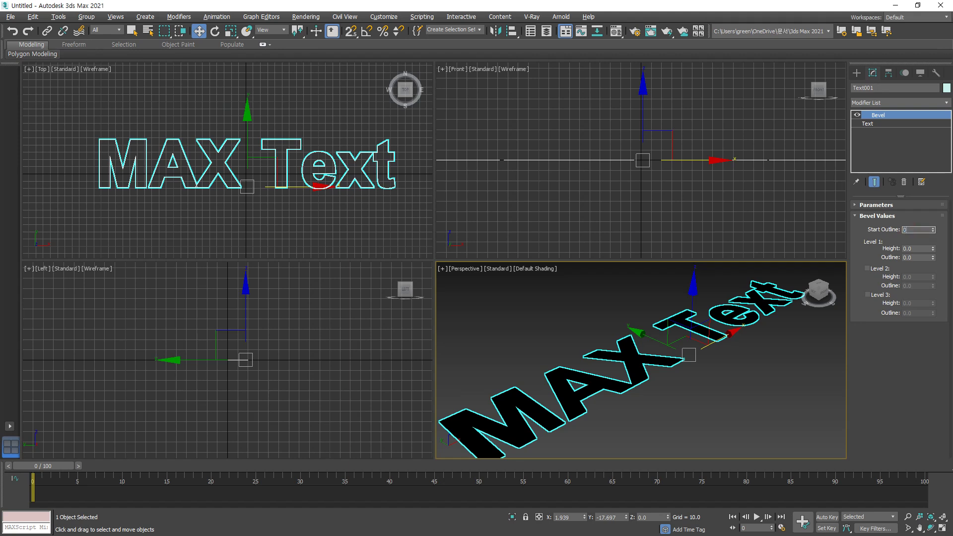
pyautogui.press('Return')
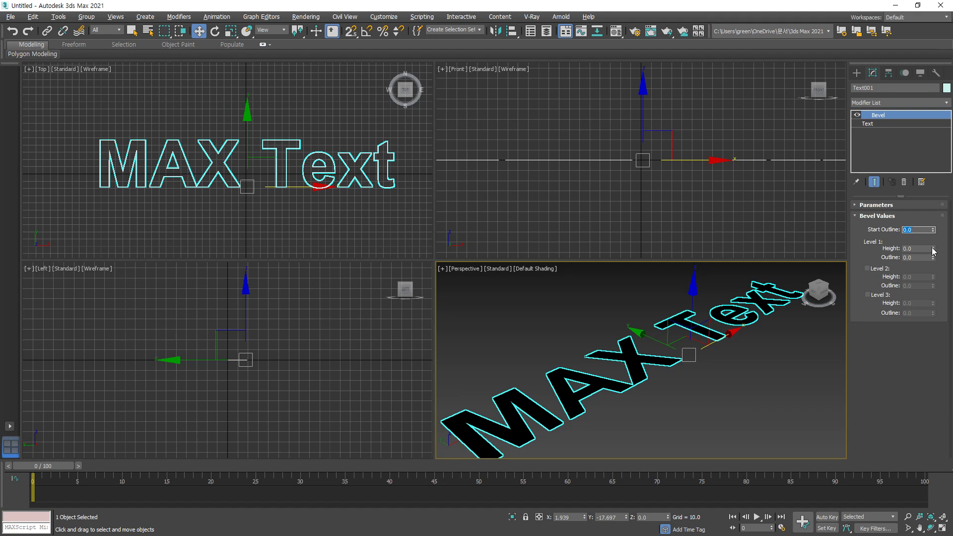
# Set the Level 1 height of the text's bevel to 48.5.
pyautogui.moveTo(933, 248); pyautogui.dragTo(935, 200)
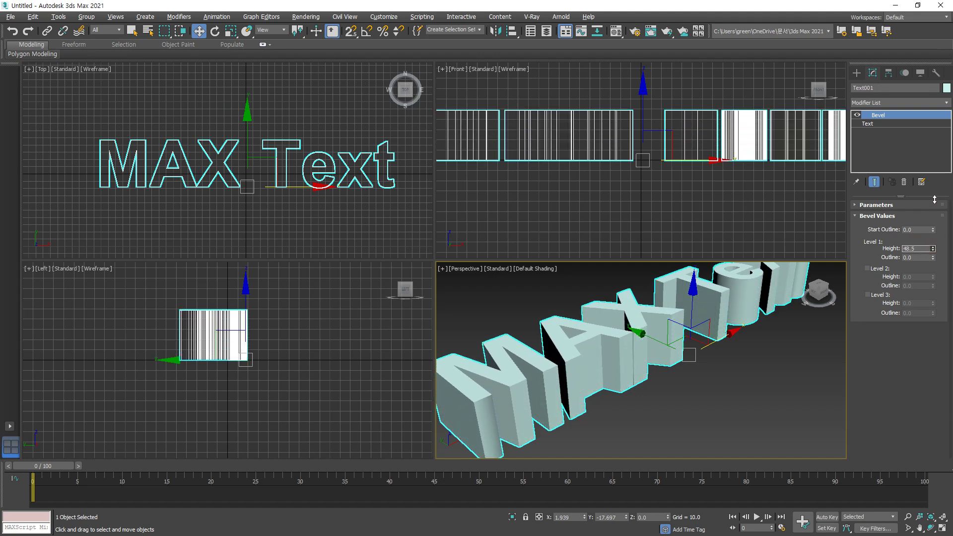
pyautogui.press('[')
pyautogui.press('[')
pyautogui.press('[')
pyautogui.press('[')
pyautogui.press('[')
pyautogui.press('[')
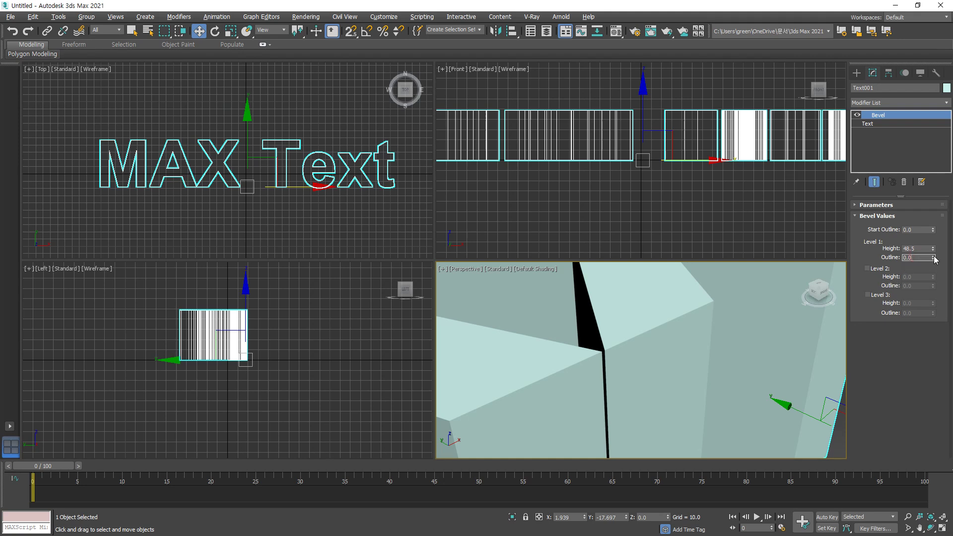
# Try a Level 1 outline of about 0.6 on the text's bevel and reset it to 0.
pyautogui.moveTo(934, 257); pyautogui.dragTo(934, 255)
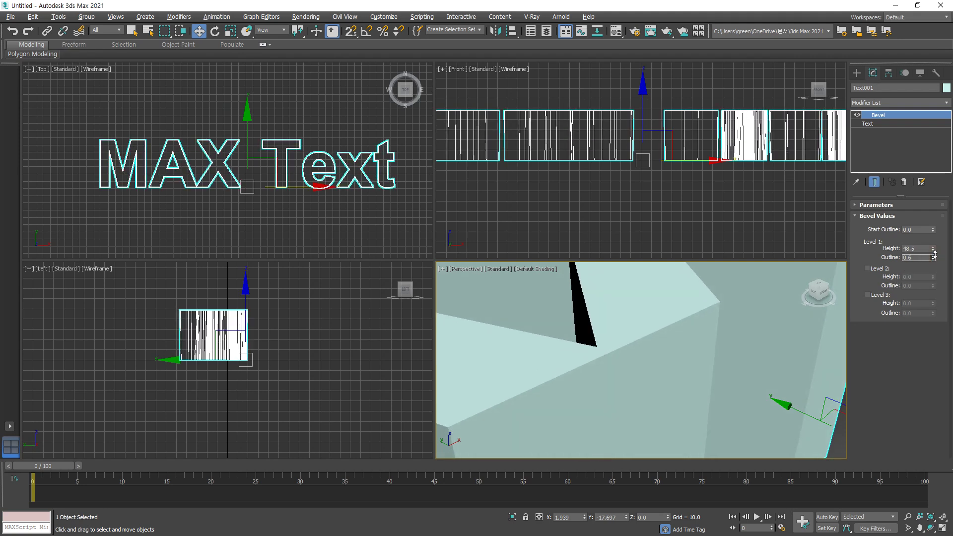
pyautogui.write('0')
pyautogui.press('Return')
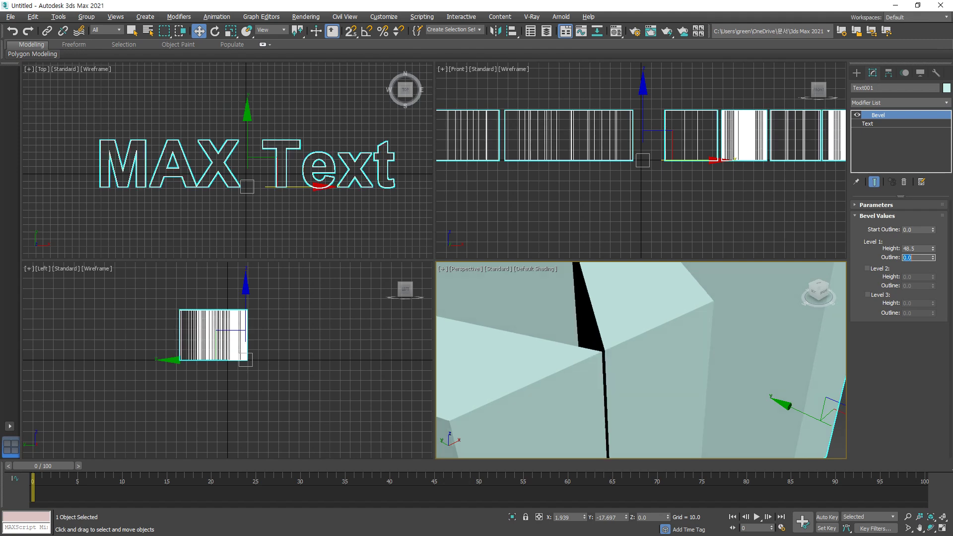
# Set the text bevel's Level 1 height to 45.0 and enable Level 2 with a height of 4.0.
pyautogui.moveTo(932, 248); pyautogui.dragTo(930, 250)
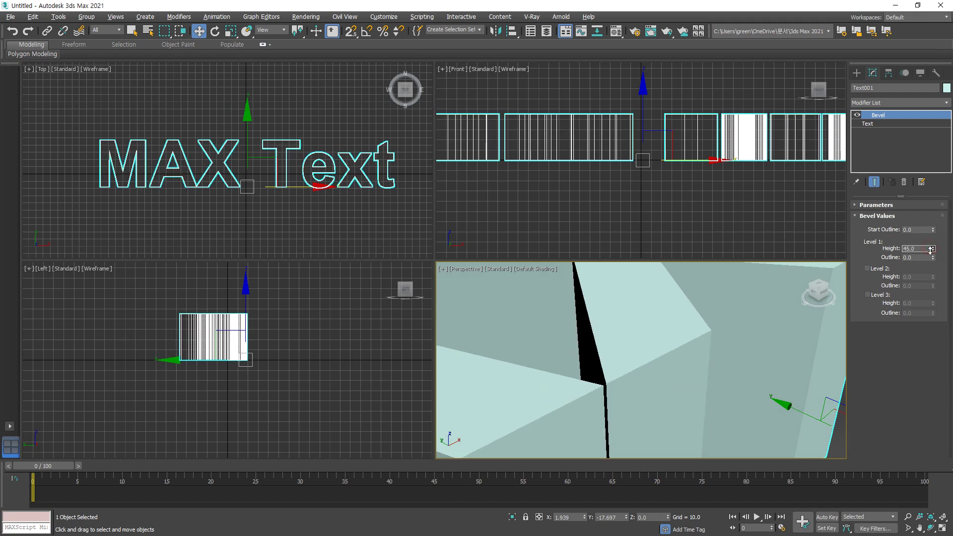
pyautogui.click(868, 269)
pyautogui.moveTo(933, 277); pyautogui.dragTo(933, 273)
pyautogui.scroll(5, 645, 213)
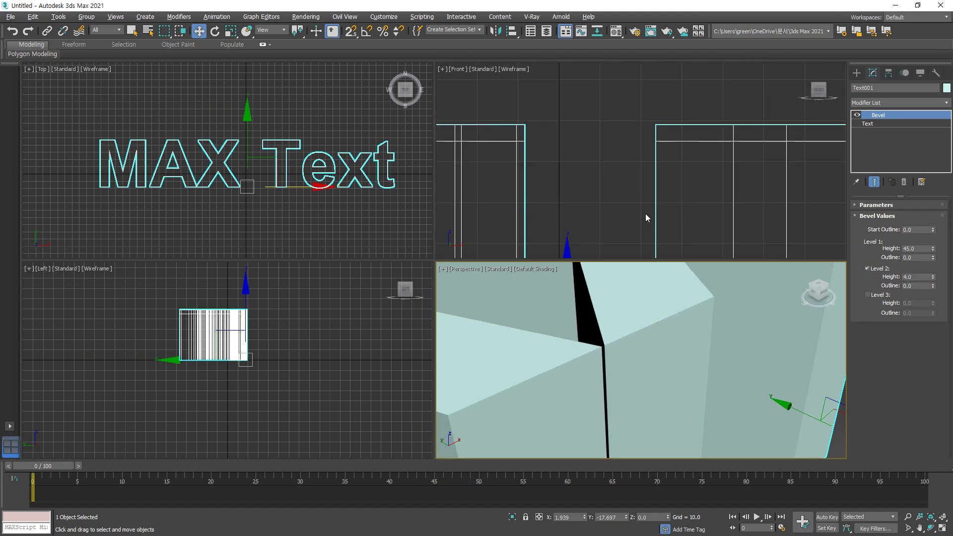
pyautogui.scroll(3, 617, 302)
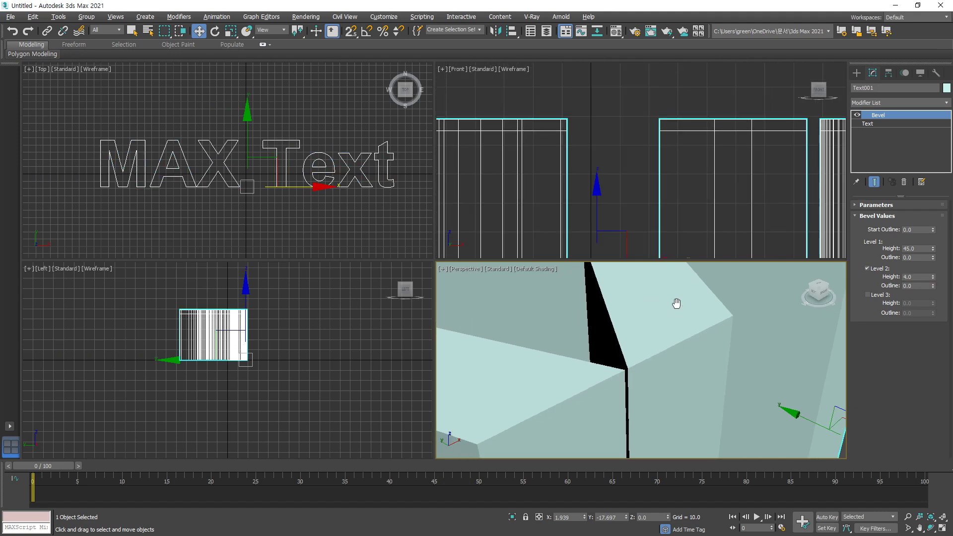
# Turn on Edged Faces shading in the perspective view to show the beveled text's edges.
pyautogui.click(542, 269)
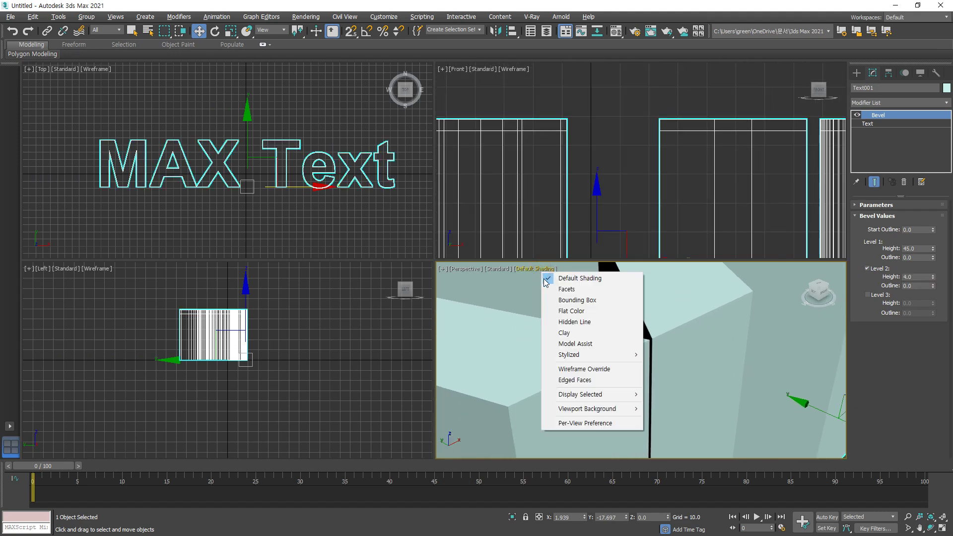
pyautogui.click(576, 380)
pyautogui.scroll(2, 669, 347)
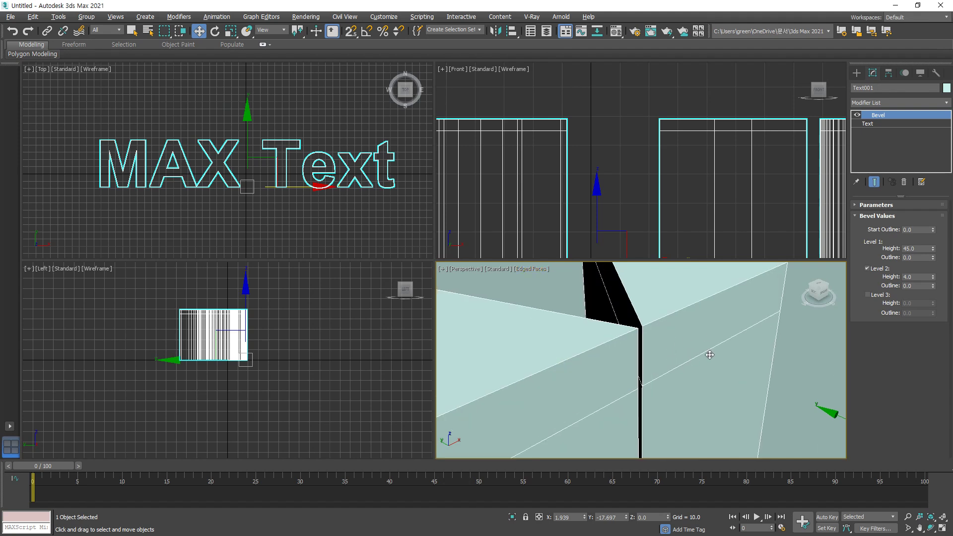
# Set the Level 2 height of the text's bevel to 1.0 and its outline to -1.0.
pyautogui.moveTo(933, 278); pyautogui.dragTo(933, 290)
pyautogui.click(934, 290)
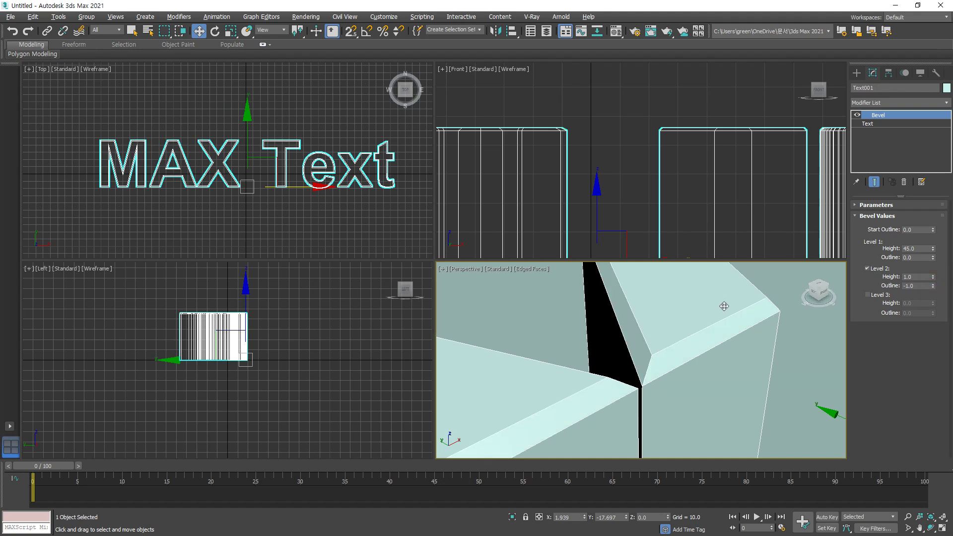
pyautogui.keyDown('alt'); pyautogui.moveTo(772, 319); pyautogui.dragTo(604, 283, button='middle'); pyautogui.keyUp('alt')
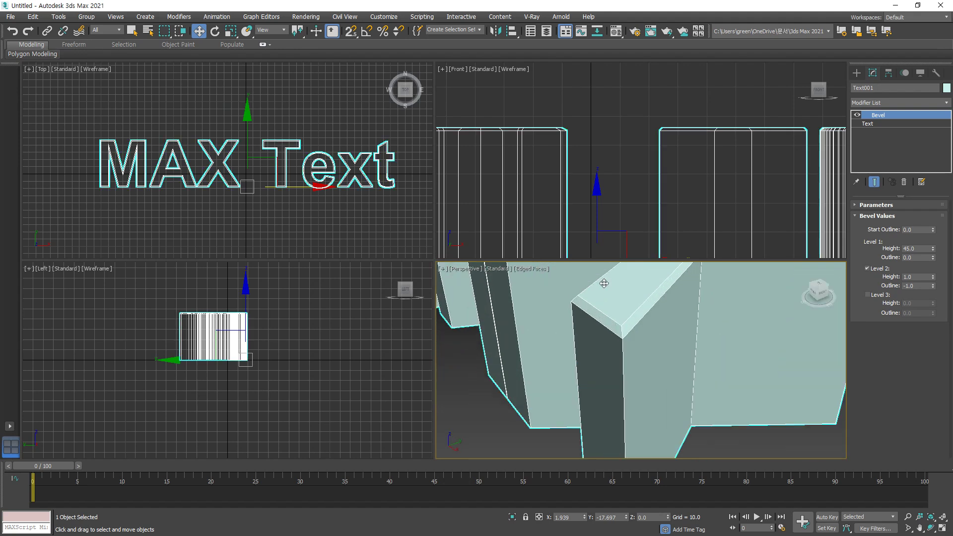
# Enable Level 3 of the text's bevel with a height of 1.0 and an outline of -3.0.
pyautogui.click(879, 295)
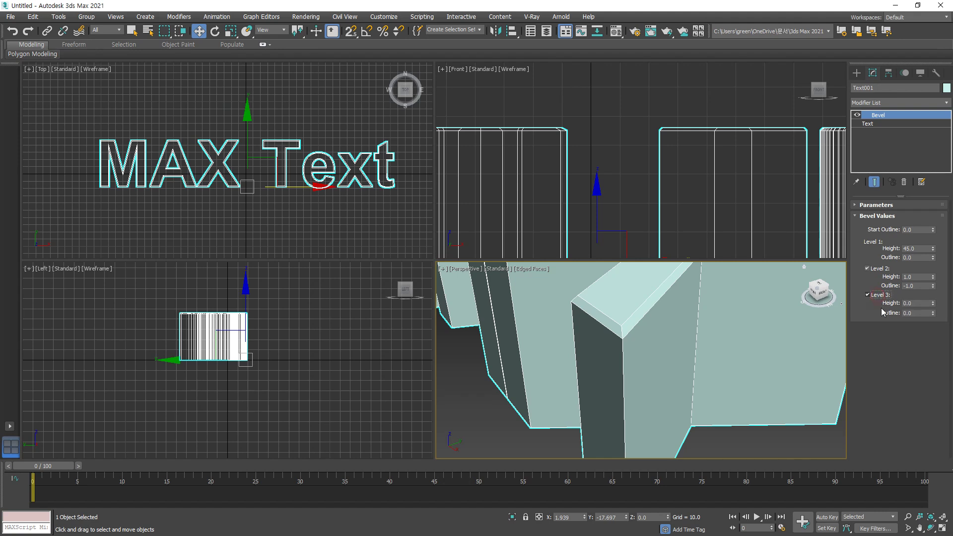
pyautogui.click(933, 301)
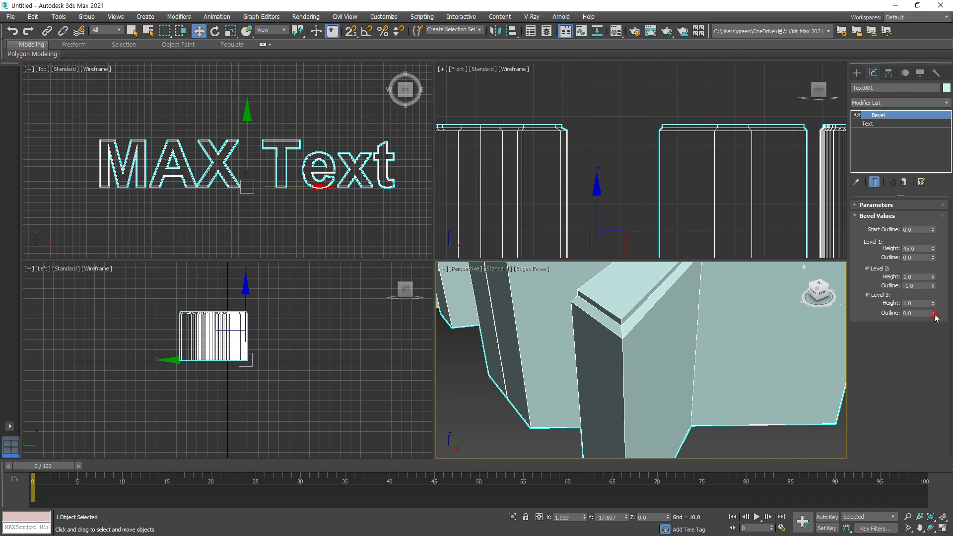
pyautogui.click(932, 315)
pyautogui.click(932, 315)
pyautogui.click(933, 315)
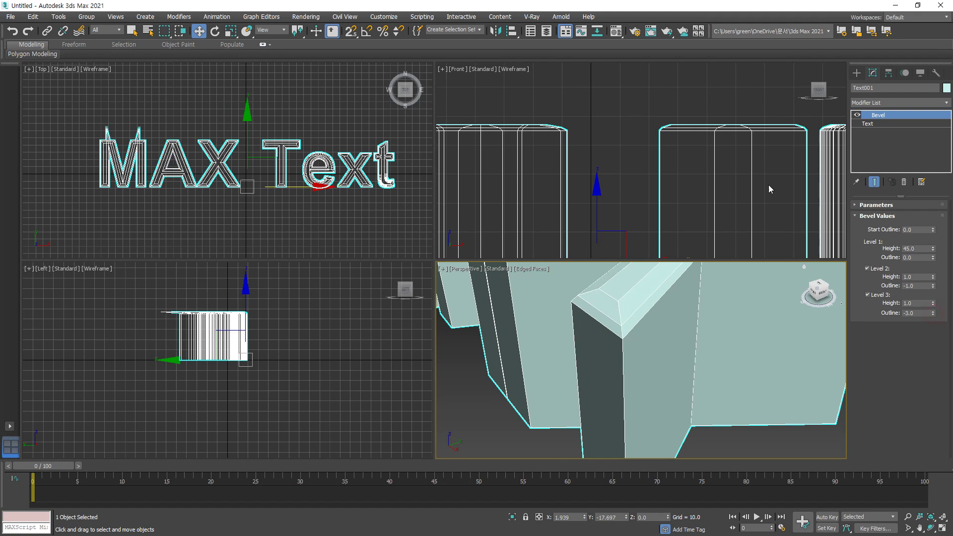
# Examine the stepped bevel at the corners of the letters in the front and perspective views.
pyautogui.scroll(4, 681, 108)
pyautogui.moveTo(650, 158)
pyautogui.mouseDown()
pyautogui.moveTo(663, 141)
pyautogui.moveTo(633, 150)
pyautogui.moveTo(629, 164)
pyautogui.moveTo(630, 151)
pyautogui.moveTo(640, 171)
pyautogui.moveTo(660, 144)
pyautogui.moveTo(642, 179)
pyautogui.mouseUp()
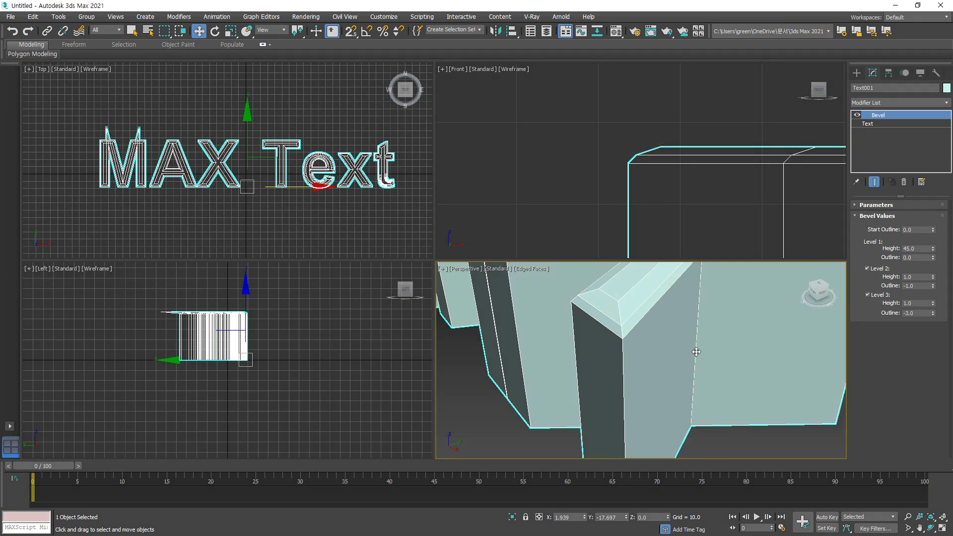
pyautogui.moveTo(685, 248); pyautogui.dragTo(665, 261, button='middle')
pyautogui.scroll(-2, 635, 292)
pyautogui.moveTo(635, 293); pyautogui.dragTo(651, 338, button='middle')
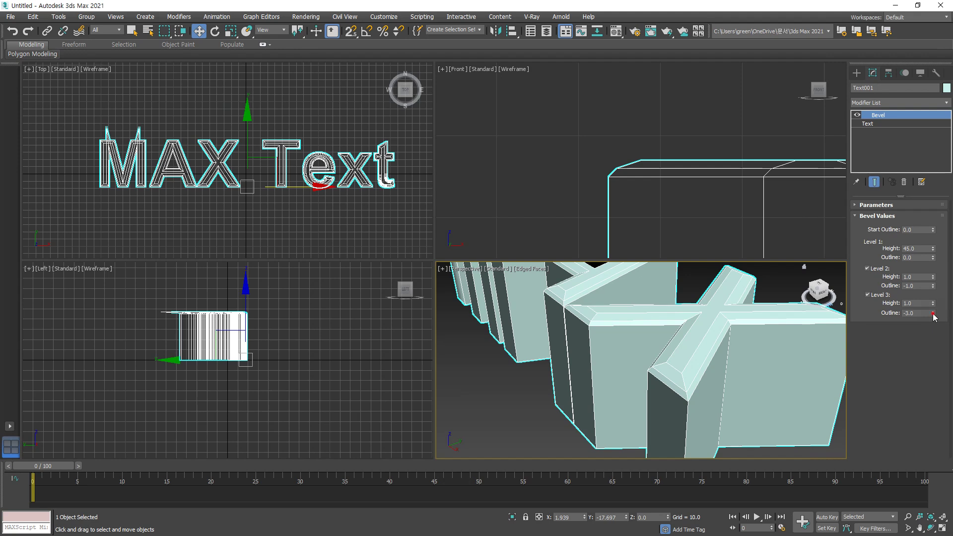
pyautogui.moveTo(934, 317); pyautogui.dragTo(935, 318)
pyautogui.moveTo(652, 201)
pyautogui.mouseDown()
pyautogui.moveTo(594, 171)
pyautogui.moveTo(665, 161)
pyautogui.moveTo(598, 187)
pyautogui.moveTo(665, 166)
pyautogui.moveTo(597, 171)
pyautogui.moveTo(656, 181)
pyautogui.mouseUp()
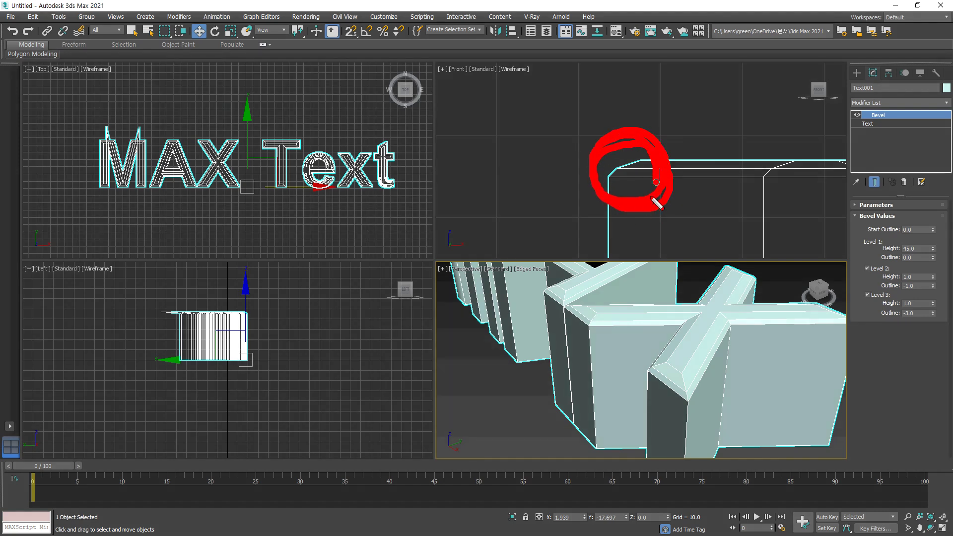
pyautogui.press('Escape')
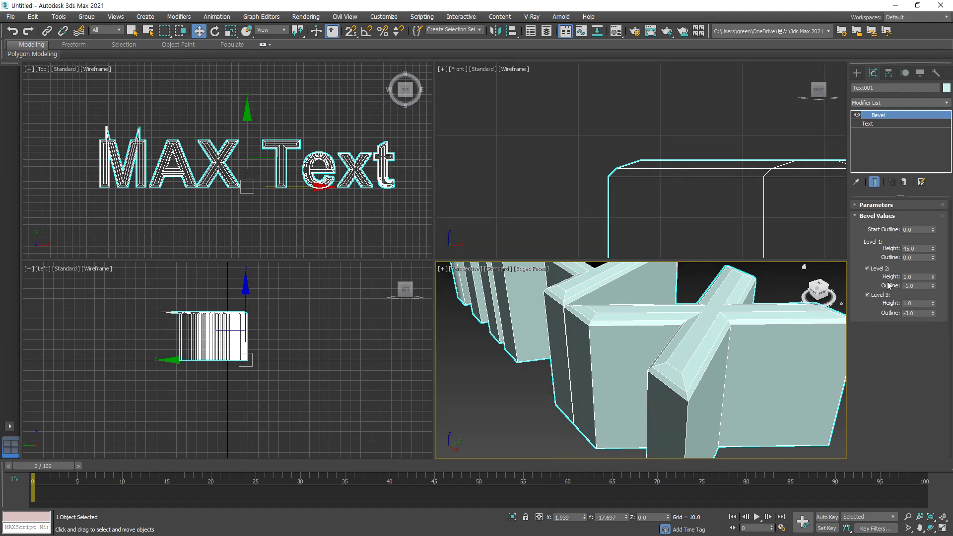
# Try a Level 3 outline of -4.0 on the text's bevel and bring it back toward 0.
pyautogui.click(933, 314)
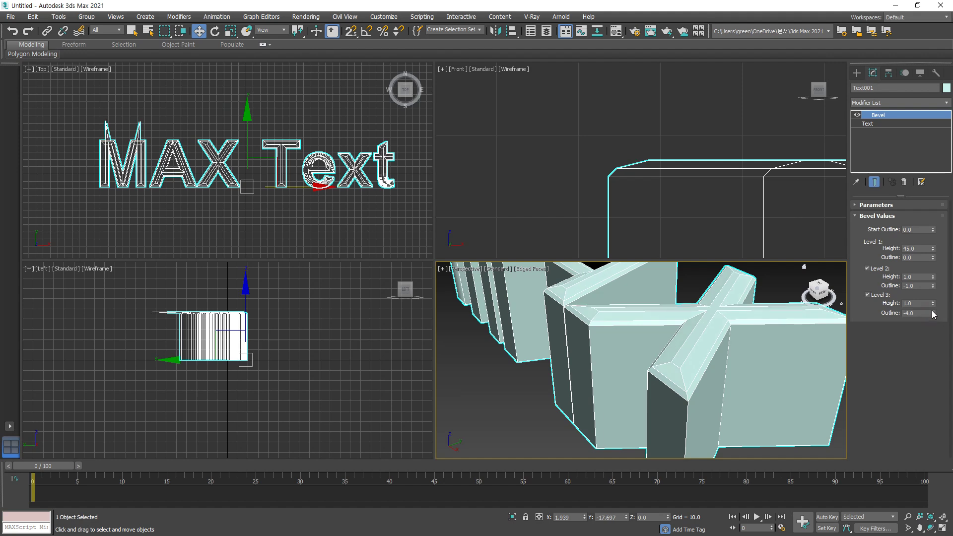
pyautogui.click(933, 312)
pyautogui.click(933, 312)
pyautogui.click(933, 312)
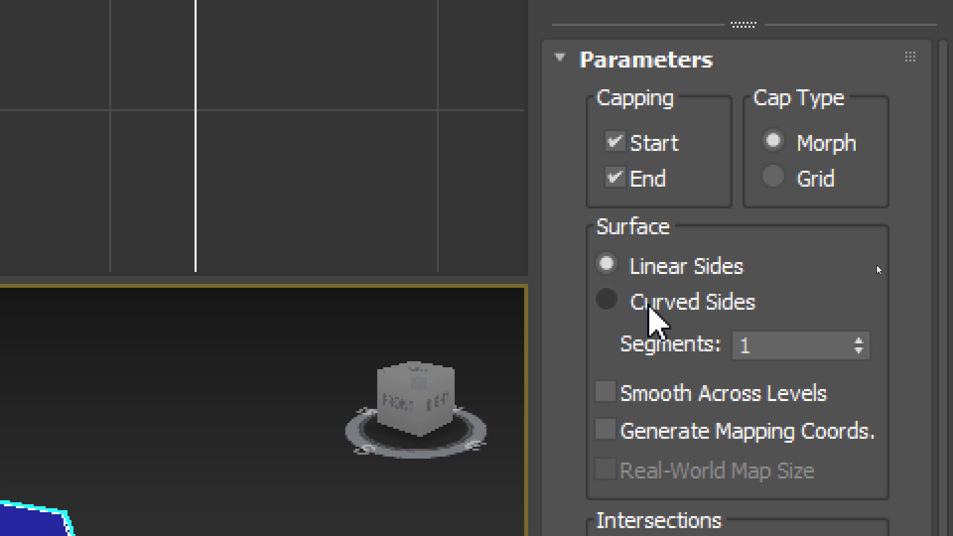
# Switch the bevel's surface to Curved Sides and set its segments to 3.
pyautogui.click(650, 302)
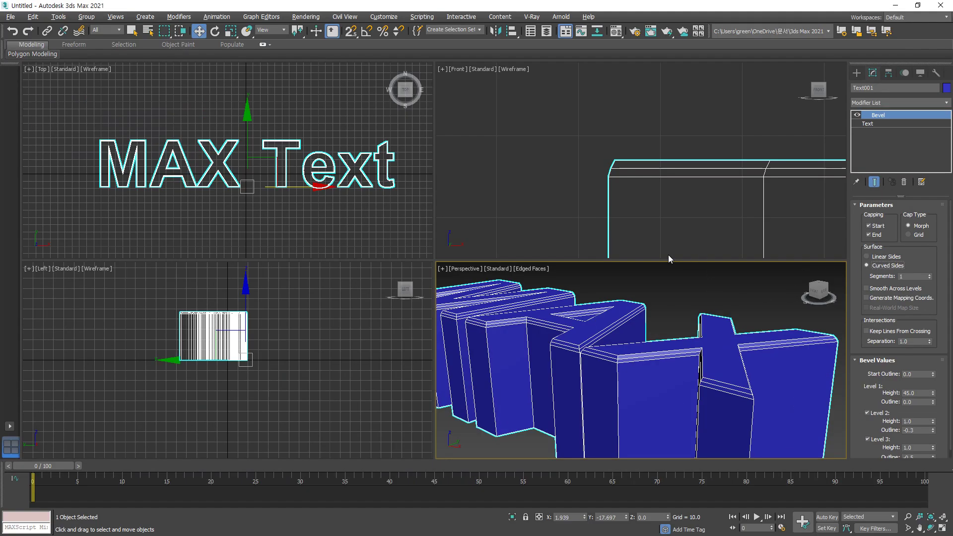
pyautogui.scroll(5, 627, 175)
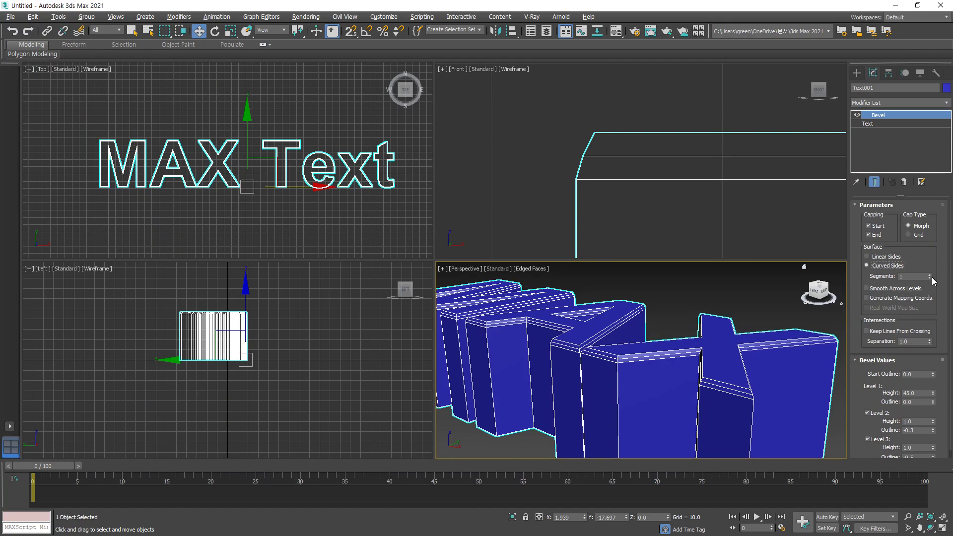
pyautogui.click(930, 275)
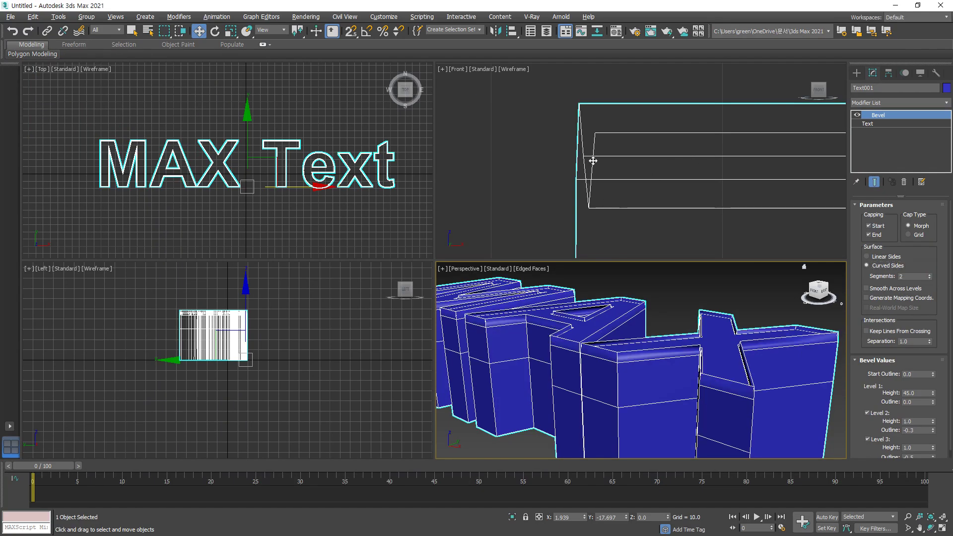
pyautogui.click(930, 274)
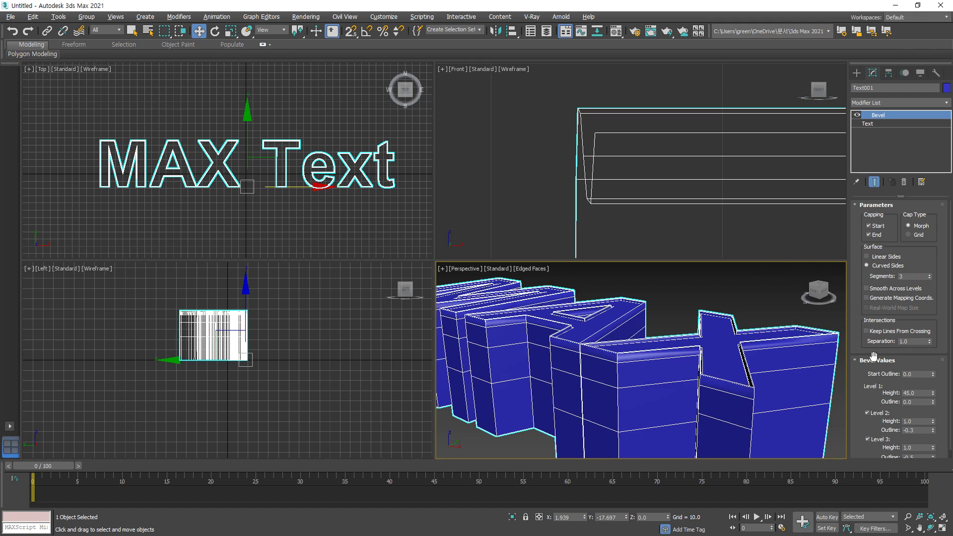
# Raise the bevel's Level 2 height to 8.0 and its Level 3 height to 4.0.
pyautogui.scroll(-1, 873, 356)
pyautogui.click(933, 414)
pyautogui.moveTo(934, 410); pyautogui.dragTo(933, 431)
pyautogui.scroll(-4, 701, 205)
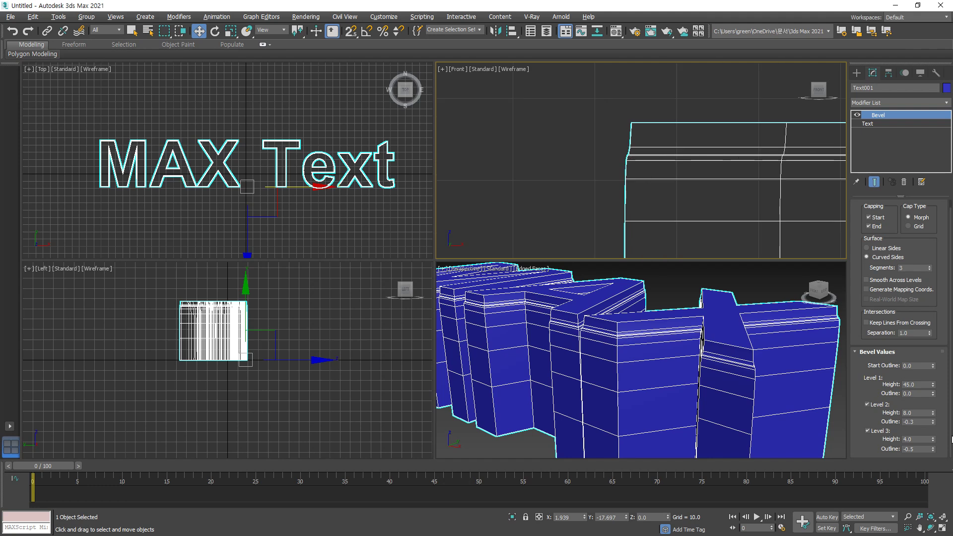
# Set the bevel's Level 2 height to 14.0, and Level 3 to a height of 5.5 with an outline of -1.5.
pyautogui.moveTo(931, 416); pyautogui.dragTo(932, 408)
pyautogui.moveTo(932, 441); pyautogui.dragTo(933, 456)
pyautogui.scroll(-2, 640, 154)
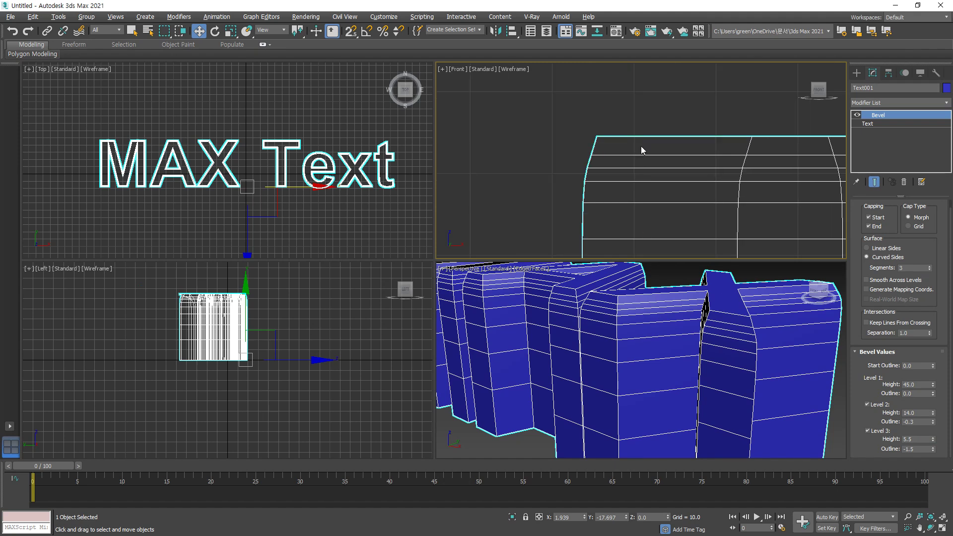
pyautogui.moveTo(640, 153); pyautogui.dragTo(641, 100, button='middle')
pyautogui.moveTo(598, 87)
pyautogui.mouseDown()
pyautogui.moveTo(589, 228)
pyautogui.moveTo(599, 141)
pyautogui.moveTo(600, 215)
pyautogui.moveTo(610, 82)
pyautogui.moveTo(600, 222)
pyautogui.mouseUp()
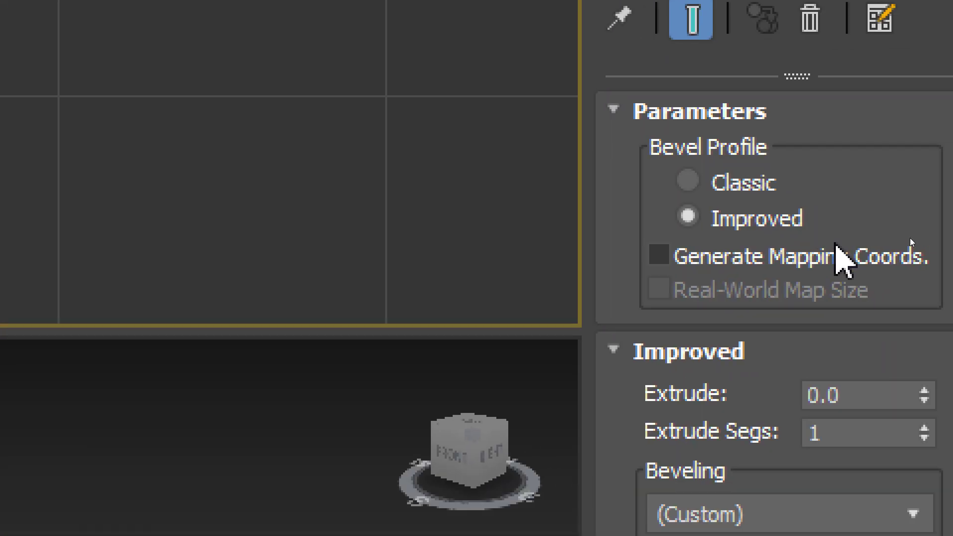
# Switch the text's Bevel Profile modifier to the Classic method and bring up the spline object types.
pyautogui.click(748, 188)
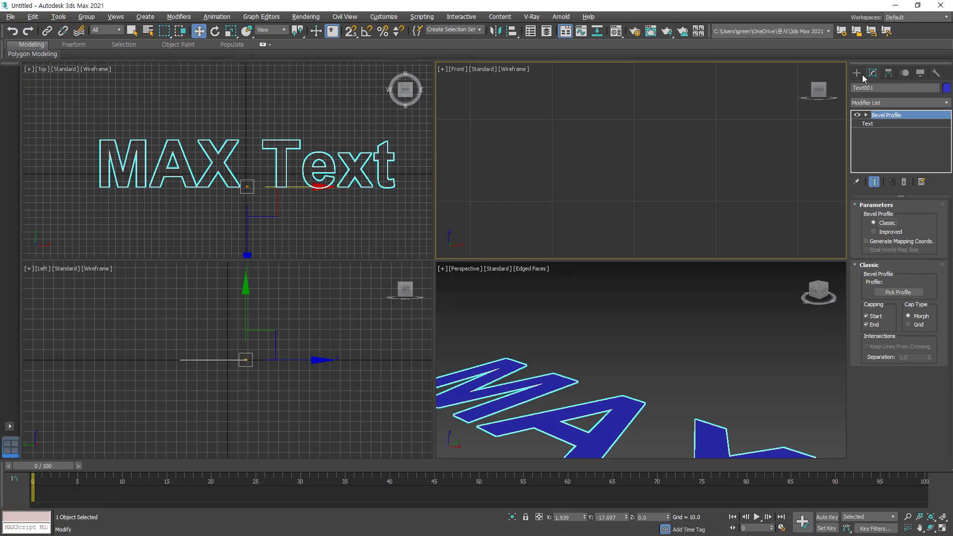
pyautogui.click(855, 72)
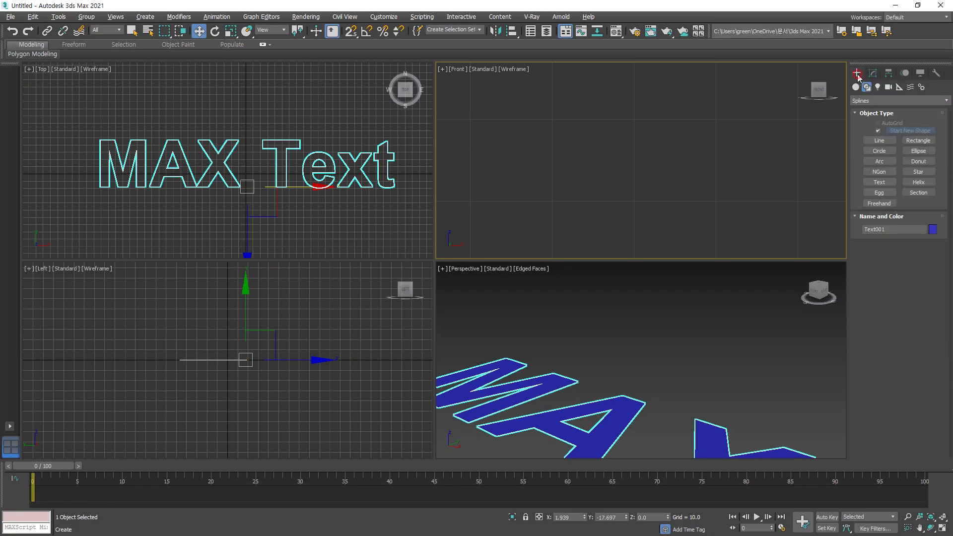
pyautogui.scroll(-3, 639, 173)
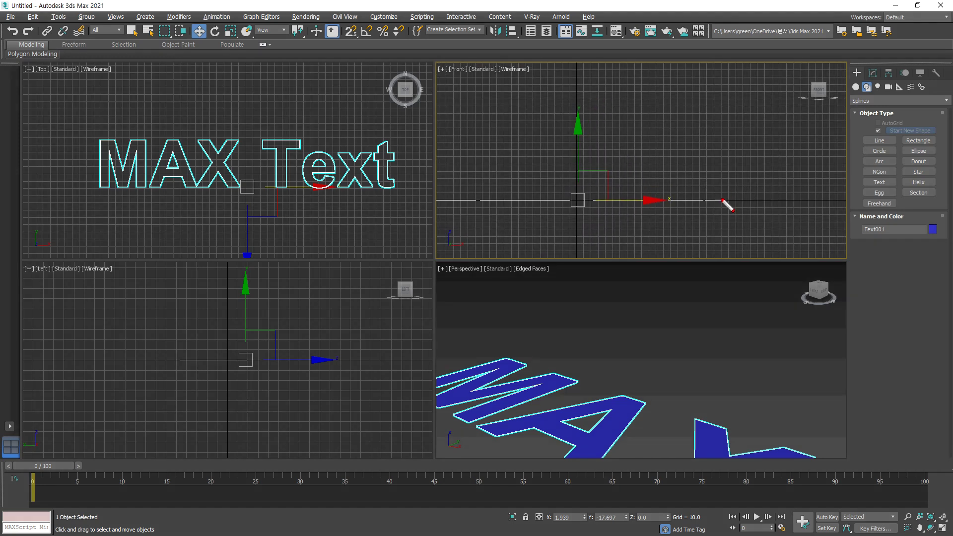
pyautogui.moveTo(727, 201)
pyautogui.mouseDown()
pyautogui.moveTo(710, 144)
pyautogui.moveTo(719, 110)
pyautogui.mouseUp()
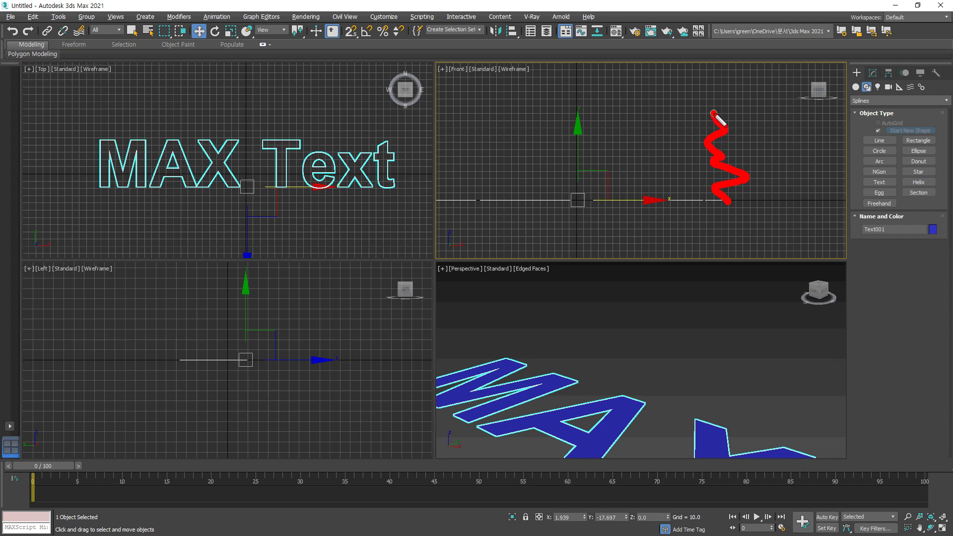
# Draw an open zigzag line of six points rising from the end of the text in the front view.
pyautogui.click(881, 140)
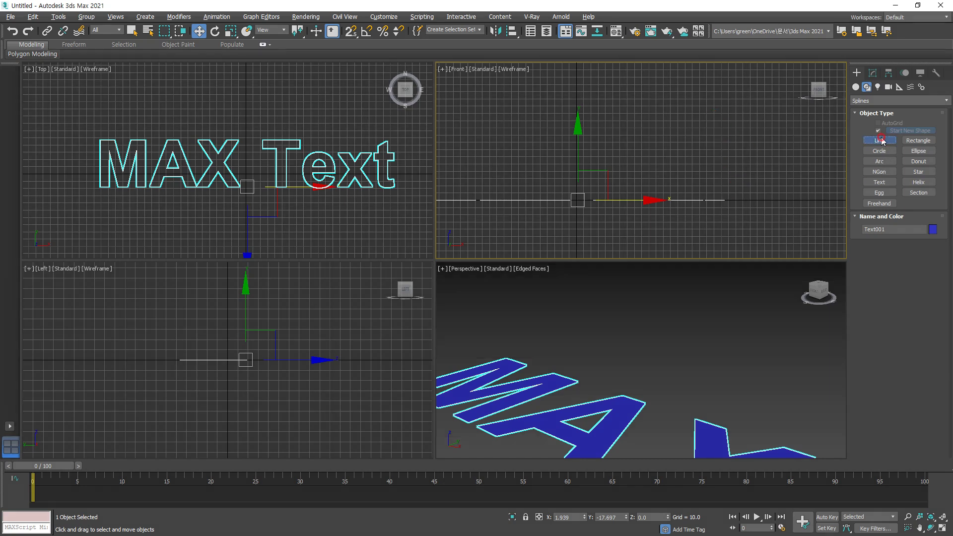
pyautogui.click(740, 198)
pyautogui.click(759, 174)
pyautogui.click(728, 160)
pyautogui.click(749, 145)
pyautogui.click(731, 128)
pyautogui.click(741, 117)
pyautogui.rightClick(740, 120)
pyautogui.rightClick(767, 178)
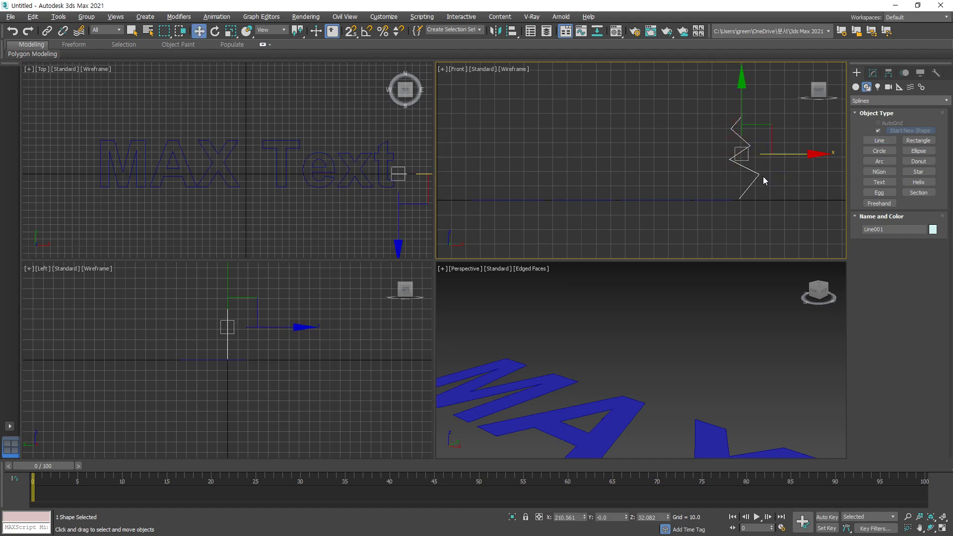
# Convert the zigzag line's four inner vertices to Smooth.
pyautogui.press('1')
pyautogui.moveTo(767, 182); pyautogui.dragTo(718, 130)
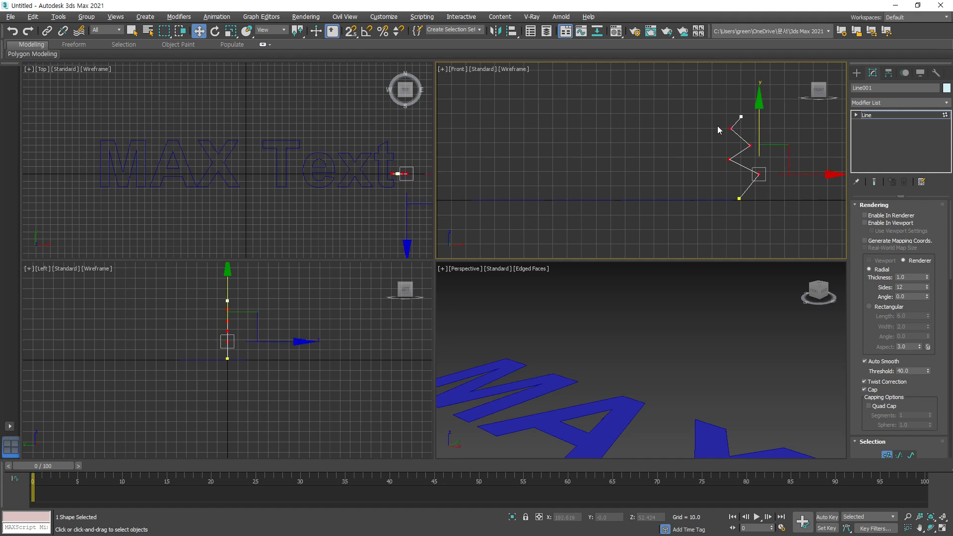
pyautogui.rightClick(746, 144)
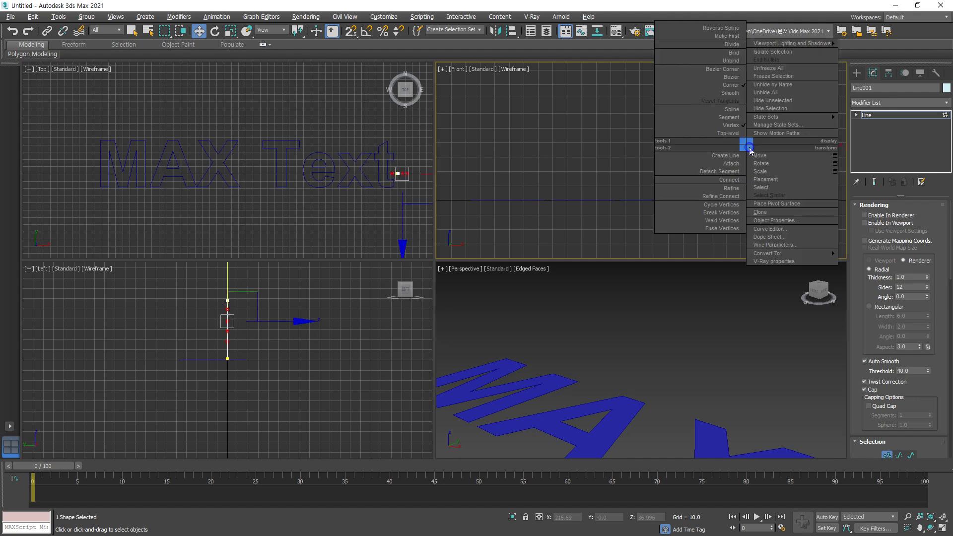
pyautogui.click(737, 93)
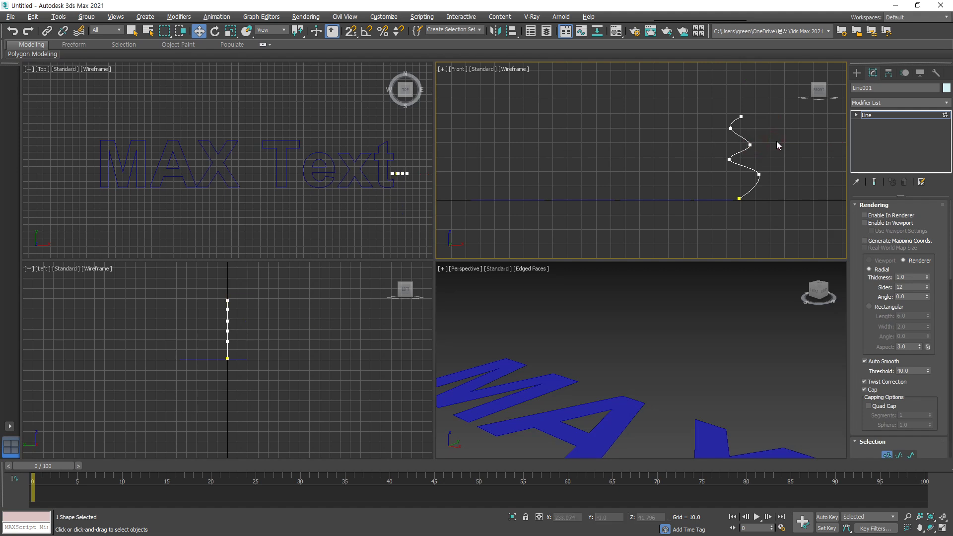
# Move the profile line's three lower inner vertices horizontally inward to make its waves shallower.
pyautogui.click(750, 145)
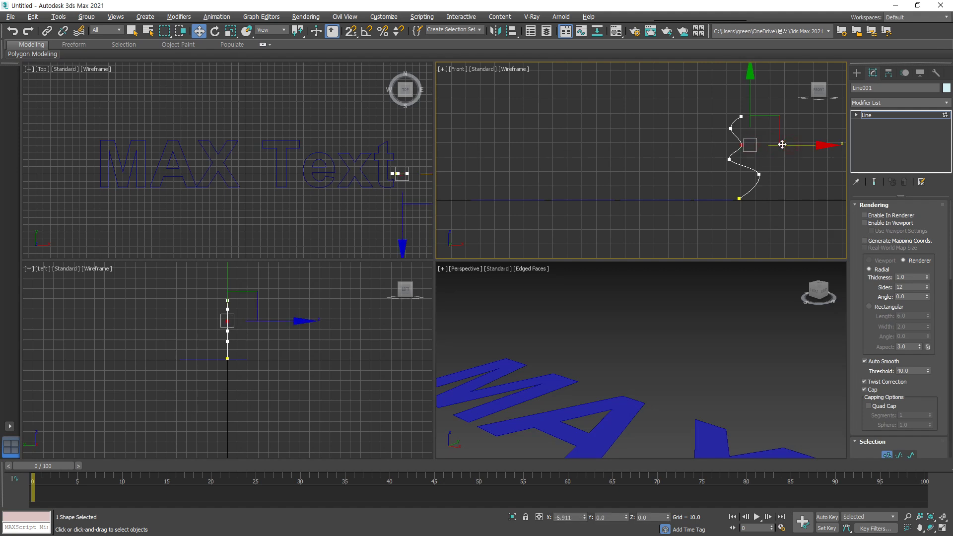
pyautogui.click(729, 159)
pyautogui.click(758, 173)
pyautogui.moveTo(783, 174); pyautogui.dragTo(769, 183)
pyautogui.click(770, 184)
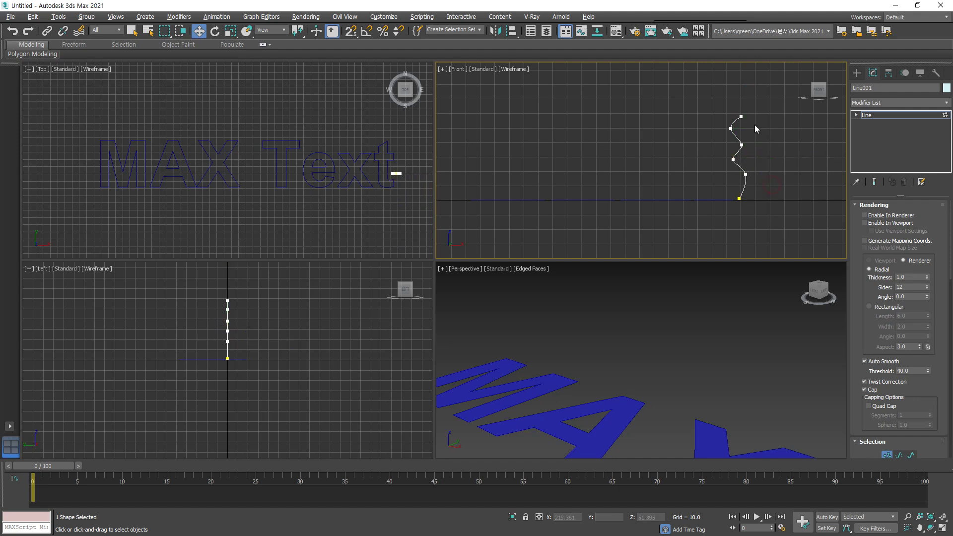
# Delete the profile line's top end vertex and select its lowest inner vertex.
pyautogui.click(741, 116)
pyautogui.press('Delete')
pyautogui.click(745, 174)
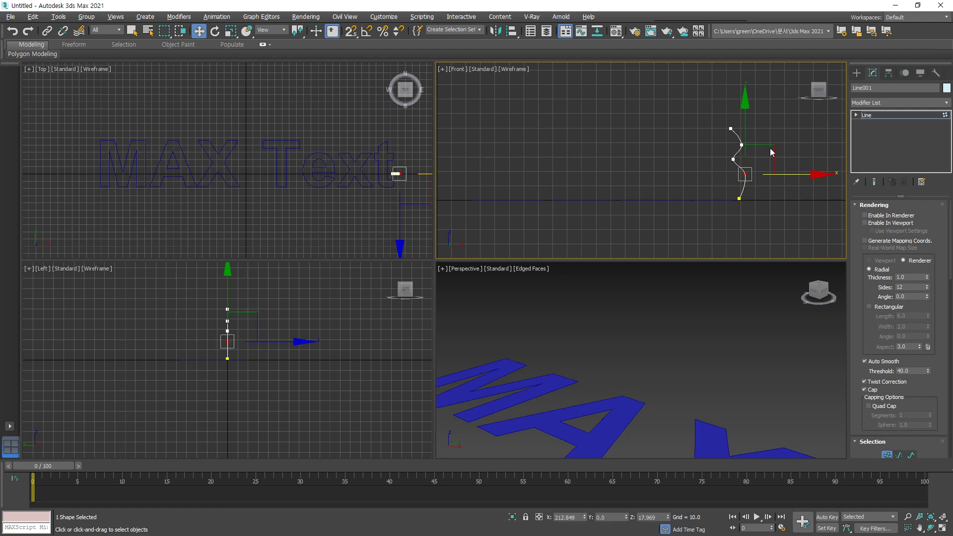
# Lower the profile line's two bottom inner vertices to even out its waves, and finish vertex editing.
pyautogui.moveTo(773, 148); pyautogui.dragTo(745, 150)
pyautogui.click(752, 148)
pyautogui.click(741, 145)
pyautogui.click(762, 177)
pyautogui.click(874, 115)
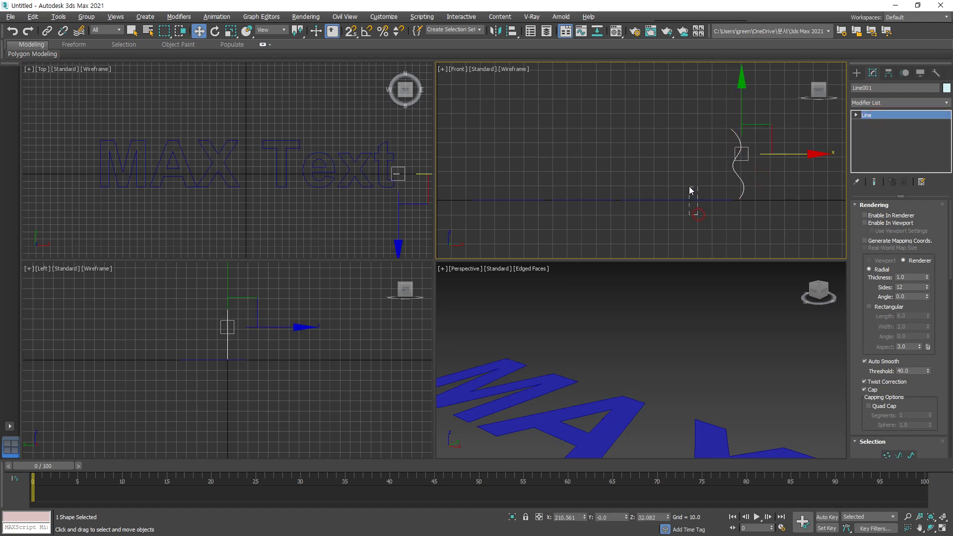
# Select the MAX Text shape and pick the wavy line as its Classic Bevel Profile.
pyautogui.click(673, 200)
pyautogui.click(746, 208)
pyautogui.moveTo(747, 208); pyautogui.dragTo(689, 173)
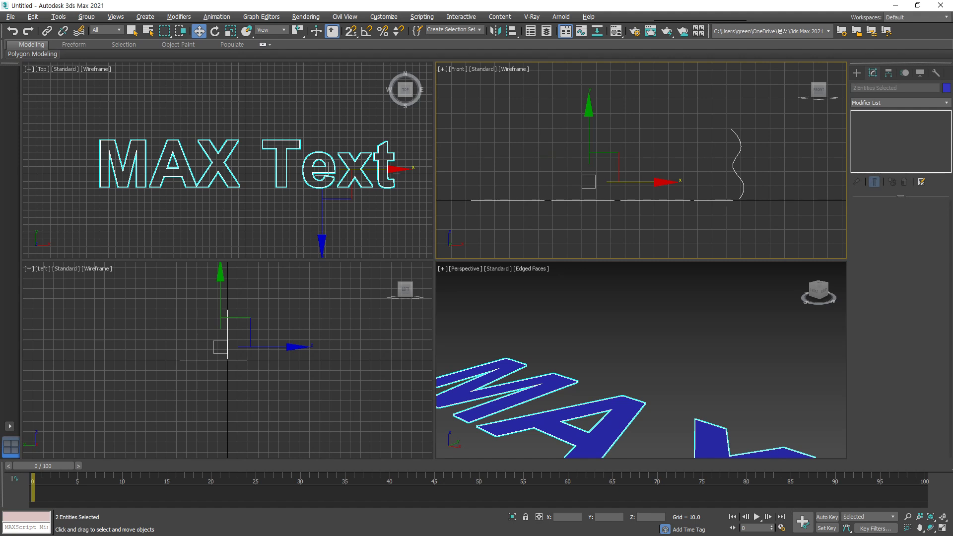
pyautogui.click(611, 350)
pyautogui.scroll(-5, 611, 350)
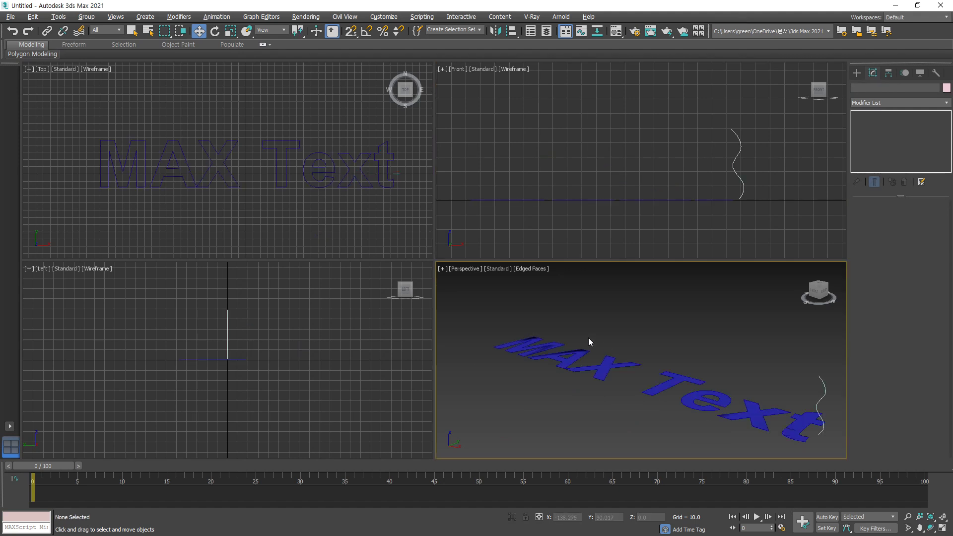
pyautogui.click(669, 387)
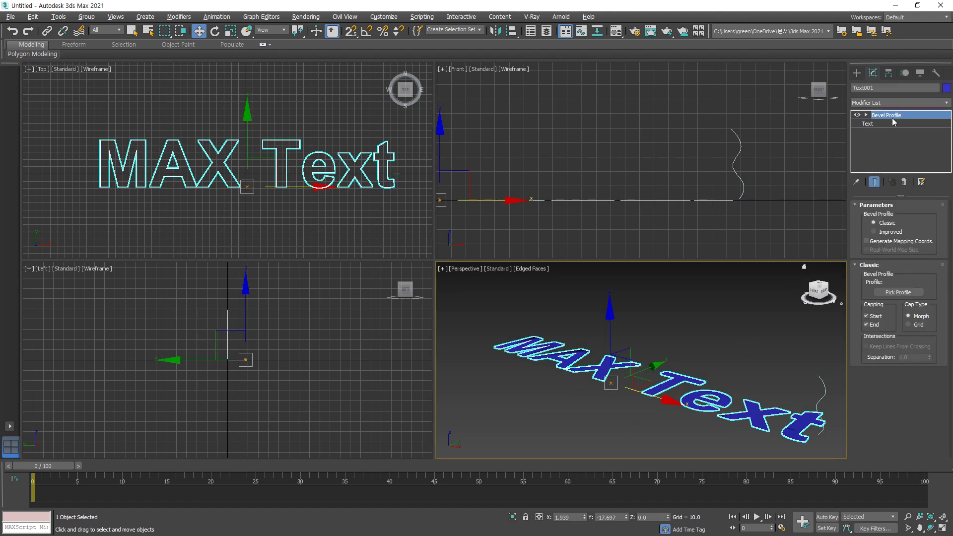
pyautogui.click(910, 293)
pyautogui.click(826, 386)
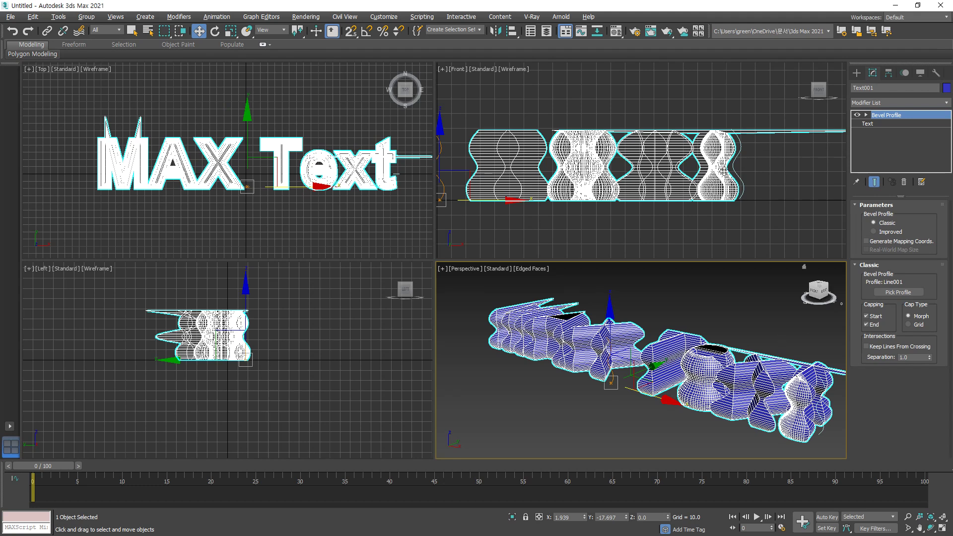
pyautogui.scroll(2, 722, 170)
pyautogui.moveTo(747, 212)
pyautogui.mouseDown()
pyautogui.moveTo(726, 171)
pyautogui.moveTo(736, 125)
pyautogui.moveTo(726, 115)
pyautogui.mouseUp()
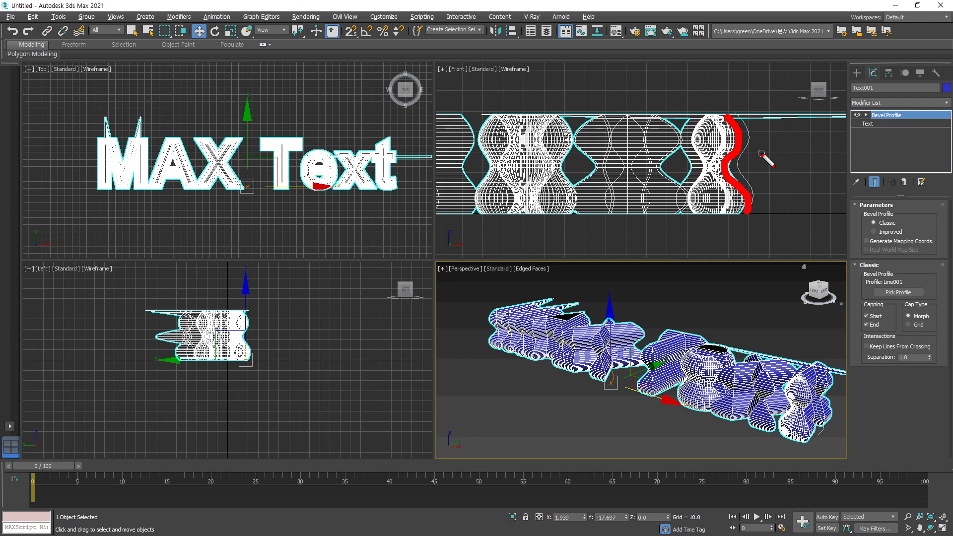
pyautogui.click(761, 153)
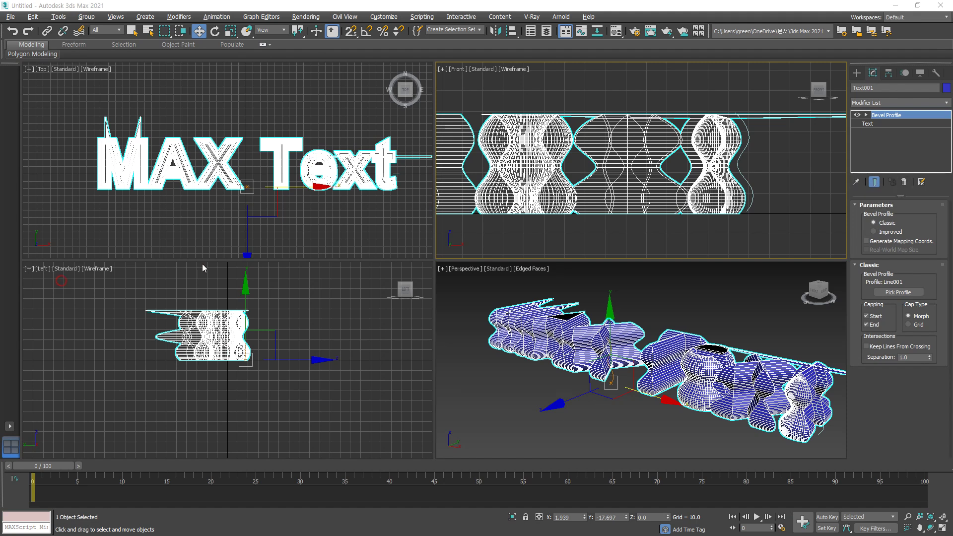
pyautogui.moveTo(132, 157)
pyautogui.mouseDown()
pyautogui.moveTo(90, 119)
pyautogui.moveTo(164, 125)
pyautogui.moveTo(111, 160)
pyautogui.mouseUp()
pyautogui.moveTo(414, 171)
pyautogui.mouseDown()
pyautogui.moveTo(386, 152)
pyautogui.moveTo(441, 148)
pyautogui.moveTo(413, 182)
pyautogui.mouseUp()
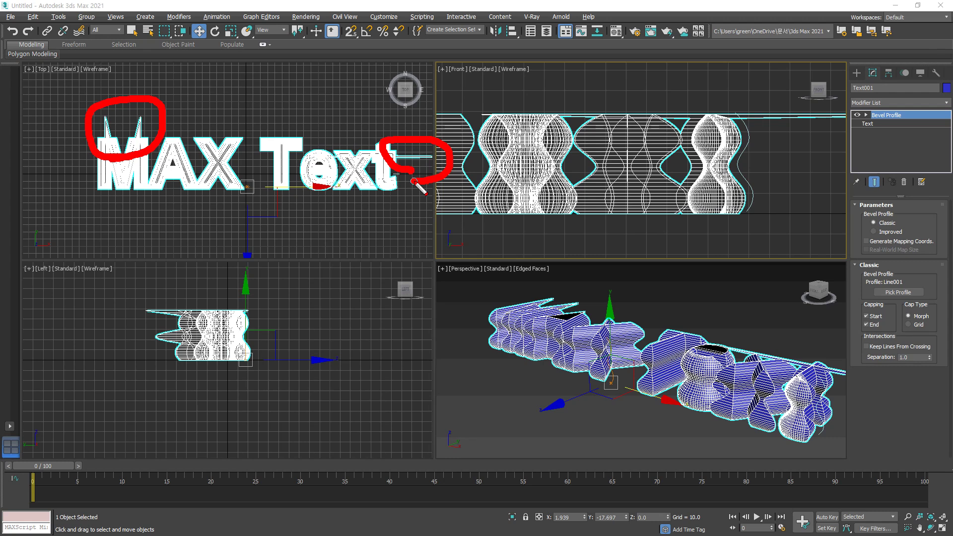
pyautogui.press('Escape')
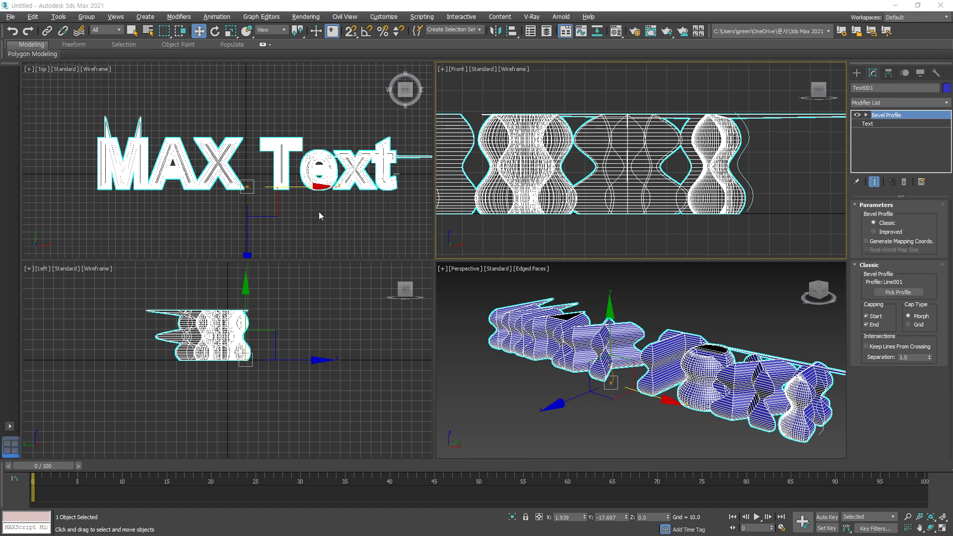
# Delete the beveled text and the wavy profile line to empty the scene.
pyautogui.click(356, 215)
pyautogui.click(272, 137)
pyautogui.press('Delete')
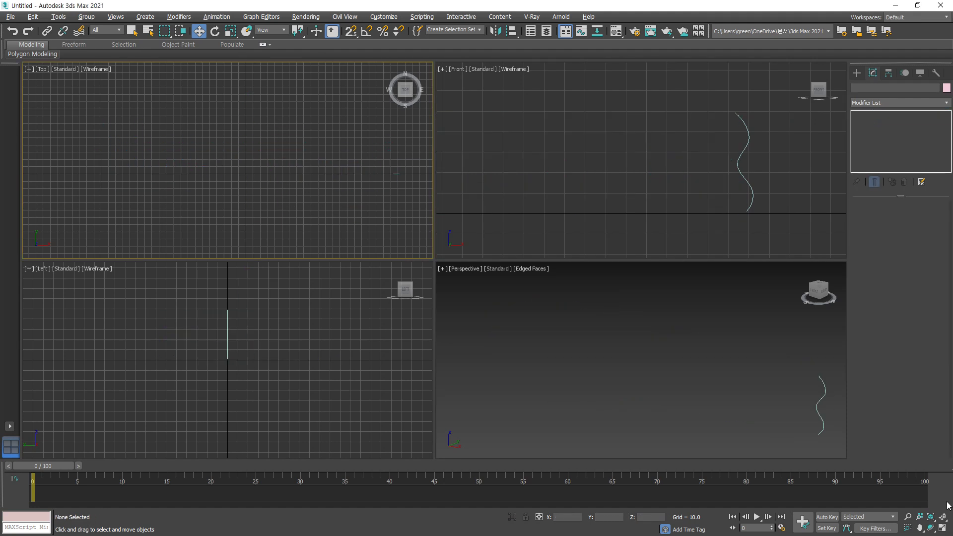
pyautogui.moveTo(781, 225); pyautogui.dragTo(717, 176)
pyautogui.press('Delete')
pyautogui.click(942, 518)
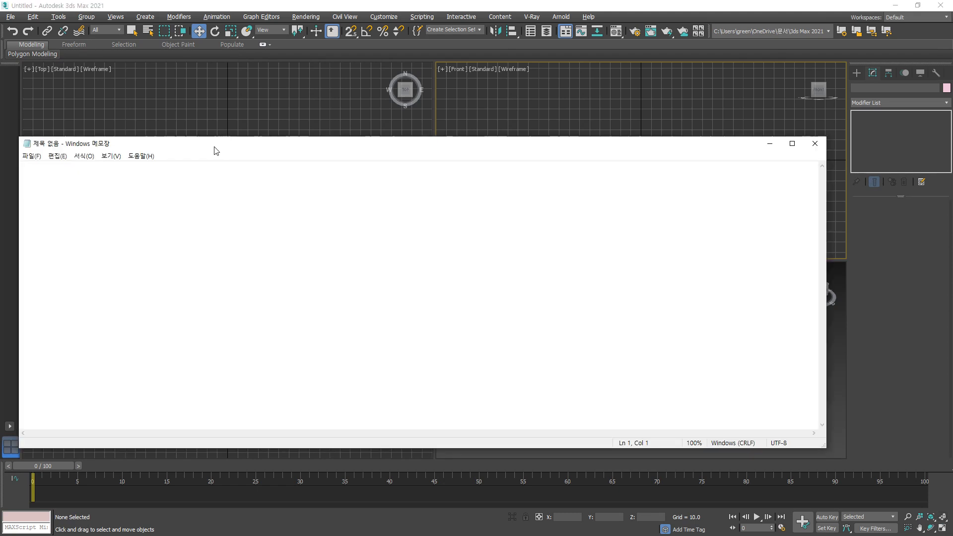
# In the open Notepad window, write the note "lathe - 선반".
pyautogui.moveTo(213, 149); pyautogui.dragTo(326, 156)
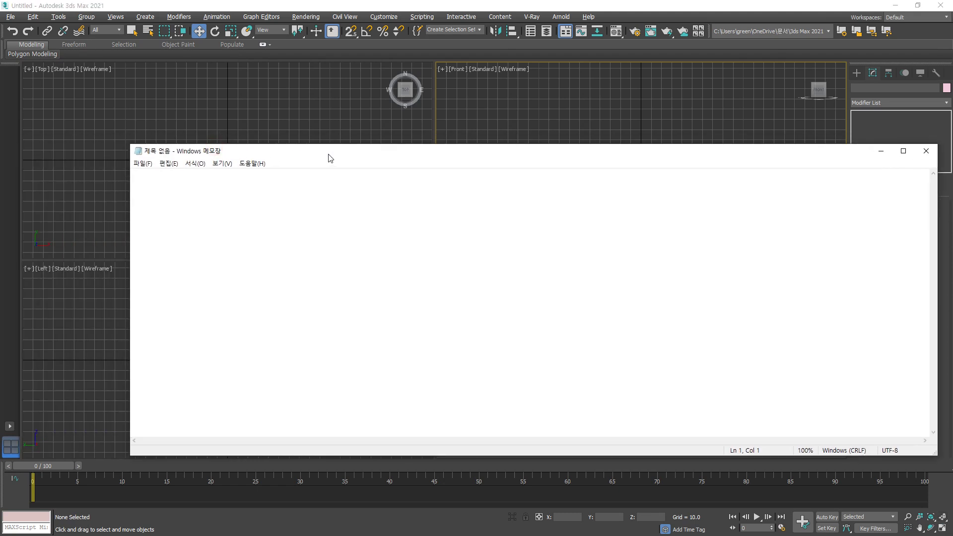
pyautogui.write('lat')
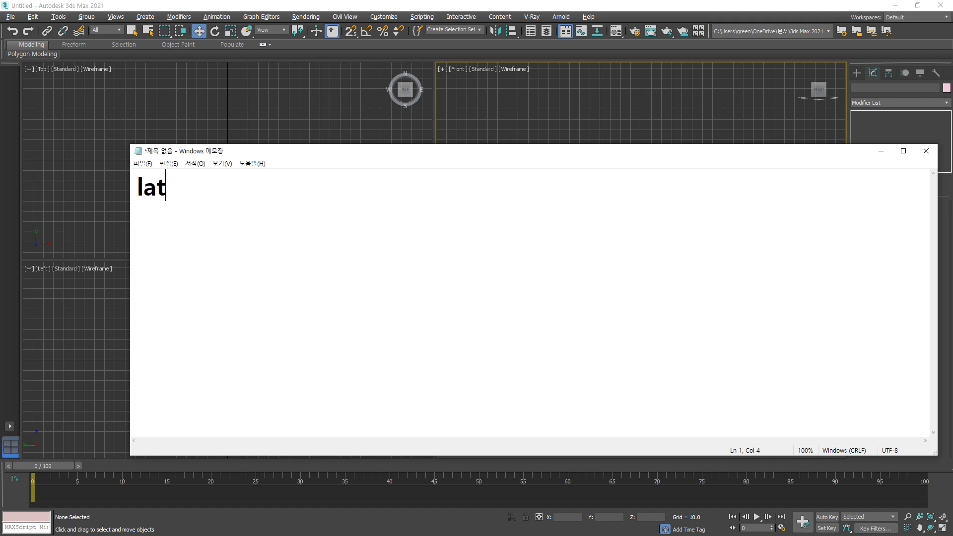
pyautogui.write('he - ㅅ')
pyautogui.write('선반')
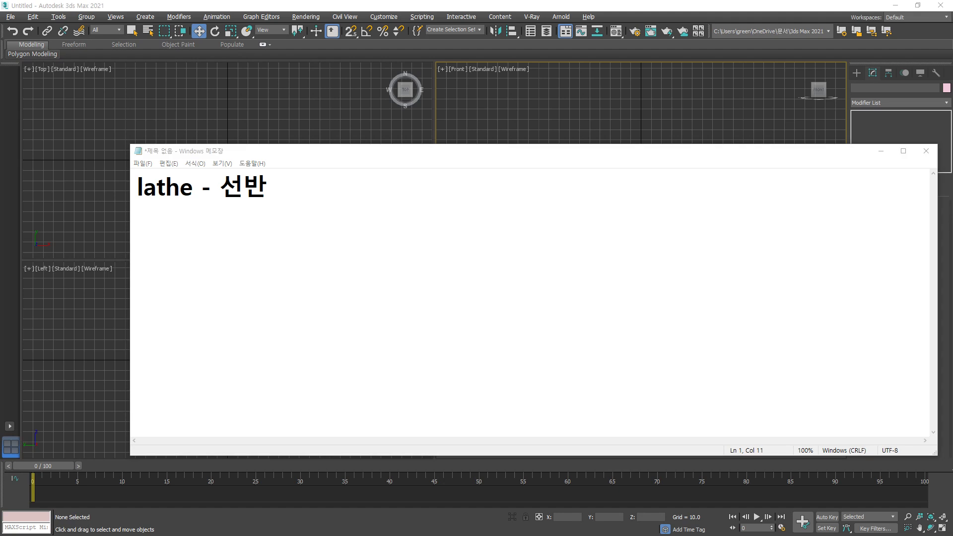
# Switch to the browser, view the enlarged image of the Vectrax 13" x 40" Engine Lathe, and close the page.
pyautogui.hotkey('alt', 'Tab')
pyautogui.scroll(-1, 487, 344)
pyautogui.click(283, 370)
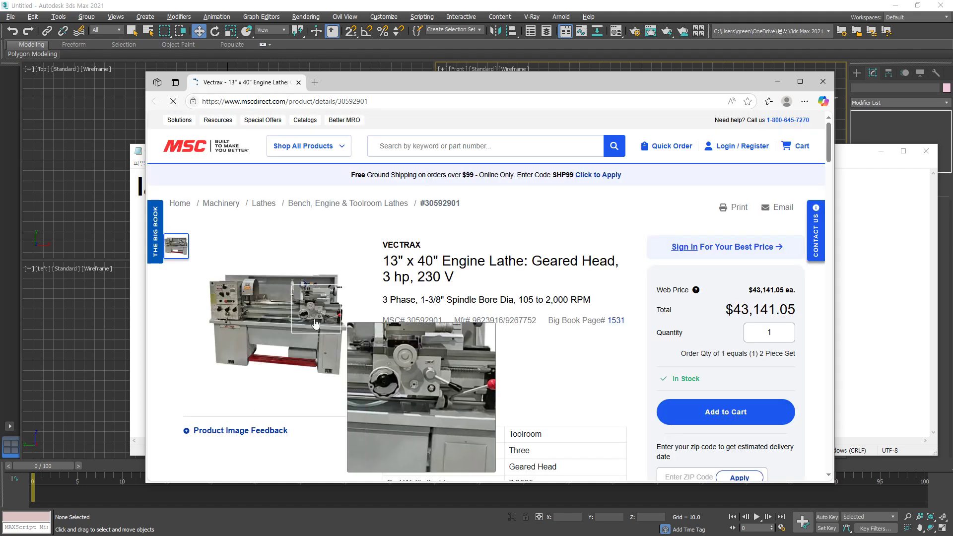
pyautogui.click(314, 323)
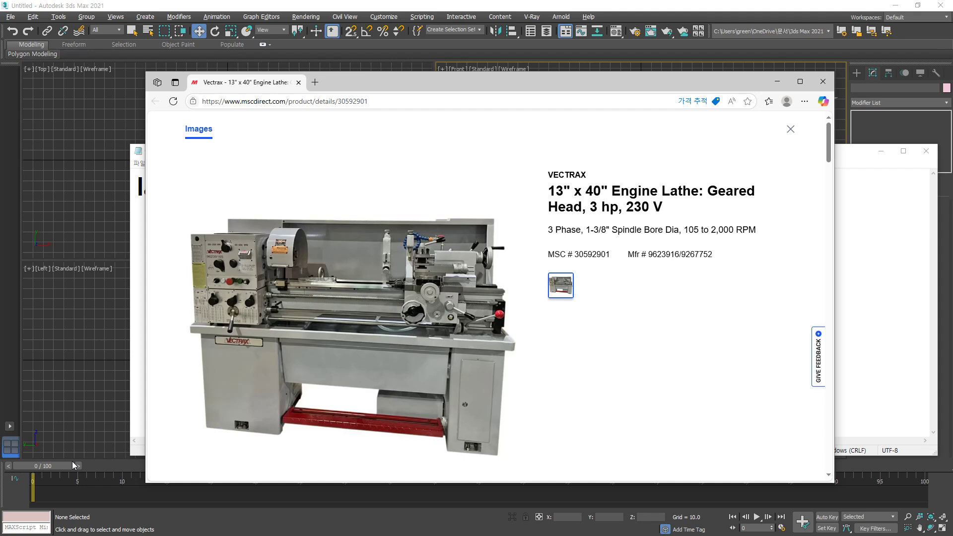
pyautogui.moveTo(232, 281)
pyautogui.mouseDown()
pyautogui.moveTo(186, 248)
pyautogui.moveTo(251, 313)
pyautogui.moveTo(235, 220)
pyautogui.moveTo(226, 315)
pyautogui.mouseUp()
pyautogui.moveTo(355, 252)
pyautogui.mouseDown()
pyautogui.moveTo(261, 253)
pyautogui.moveTo(327, 265)
pyautogui.moveTo(338, 252)
pyautogui.mouseUp()
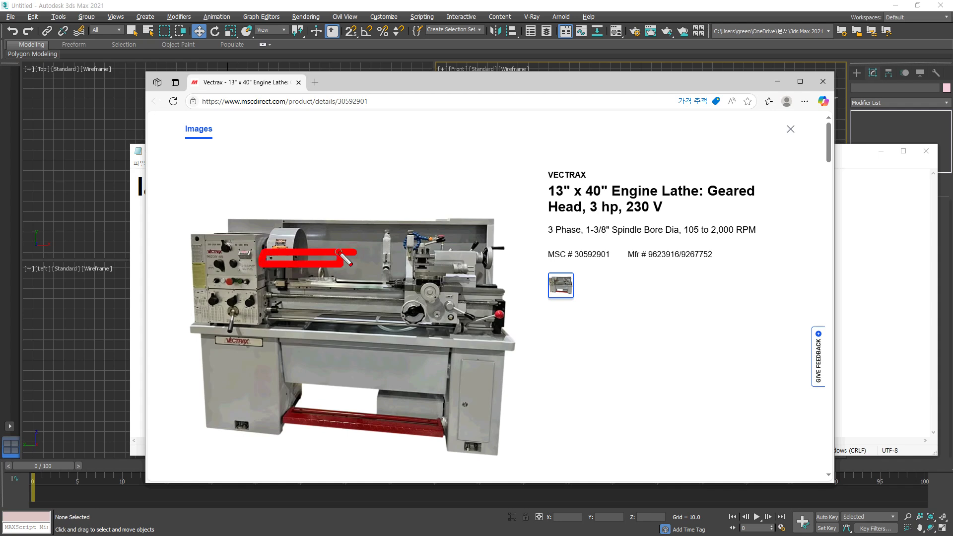
pyautogui.moveTo(448, 292)
pyautogui.mouseDown()
pyautogui.moveTo(403, 240)
pyautogui.moveTo(433, 282)
pyautogui.moveTo(415, 282)
pyautogui.mouseUp()
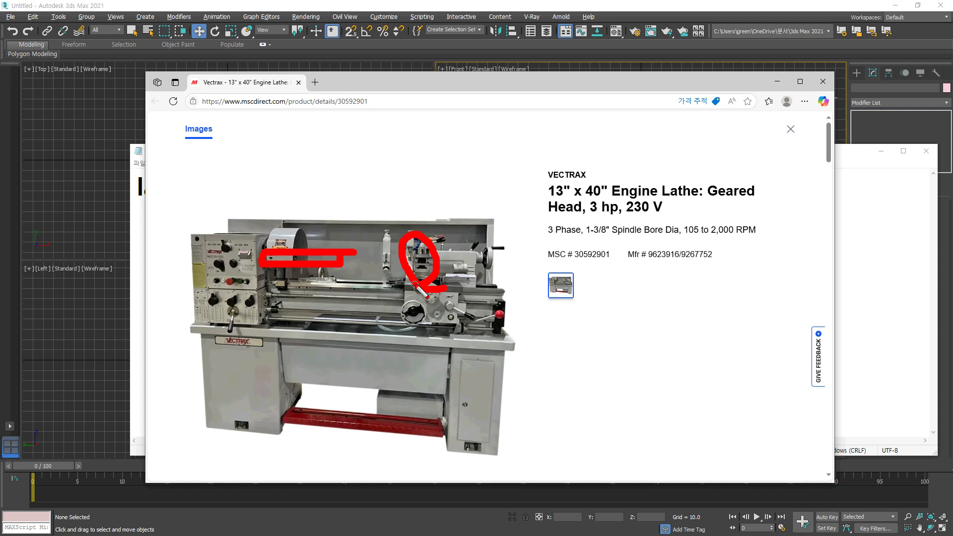
pyautogui.press('Escape')
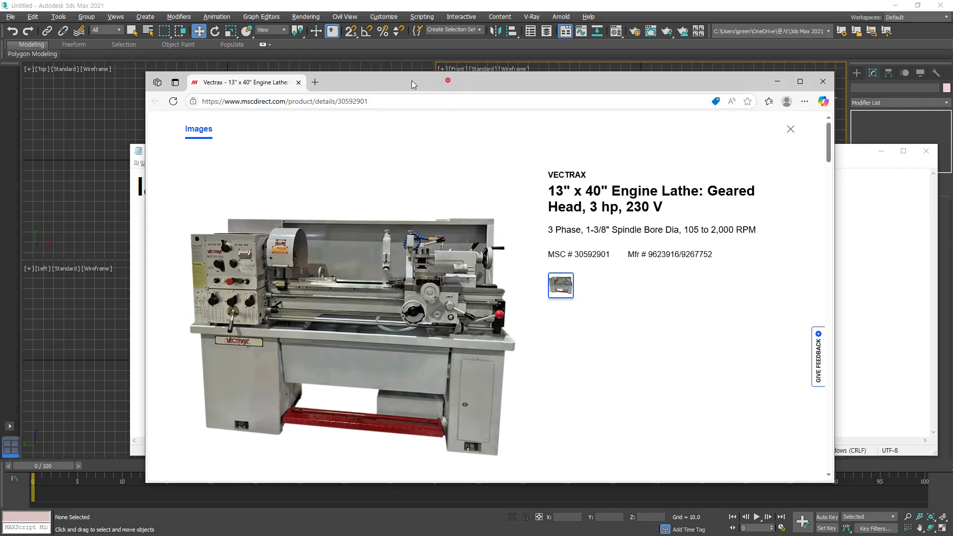
pyautogui.hotkey('ctrl', 'w')
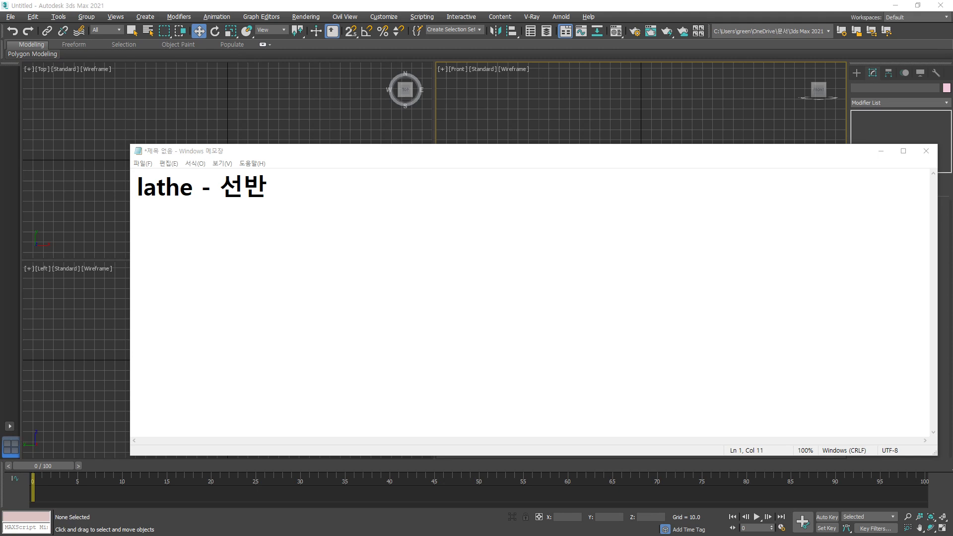
# Append "- 회전도형" to the lathe line of the Notepad note.
pyautogui.write('-')
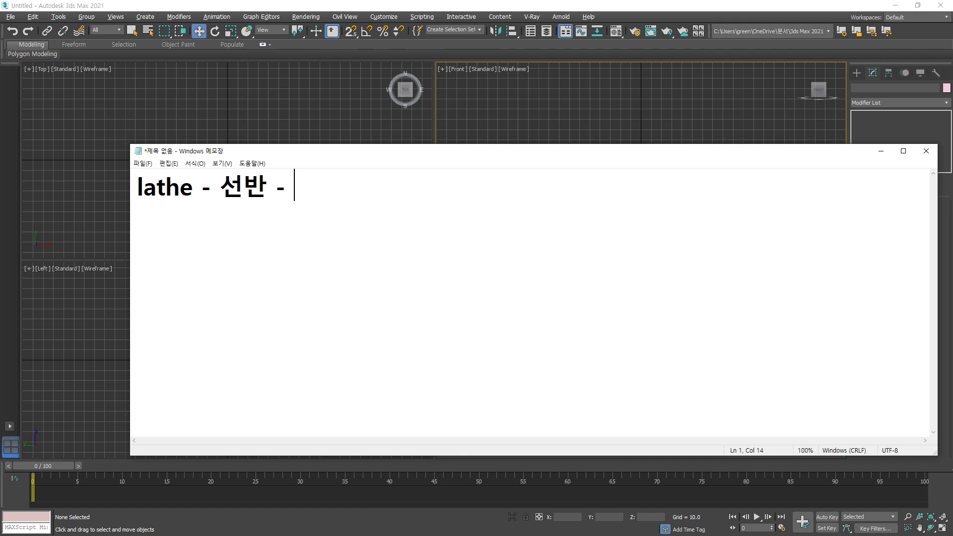
pyautogui.write('ㅎ회전도형')
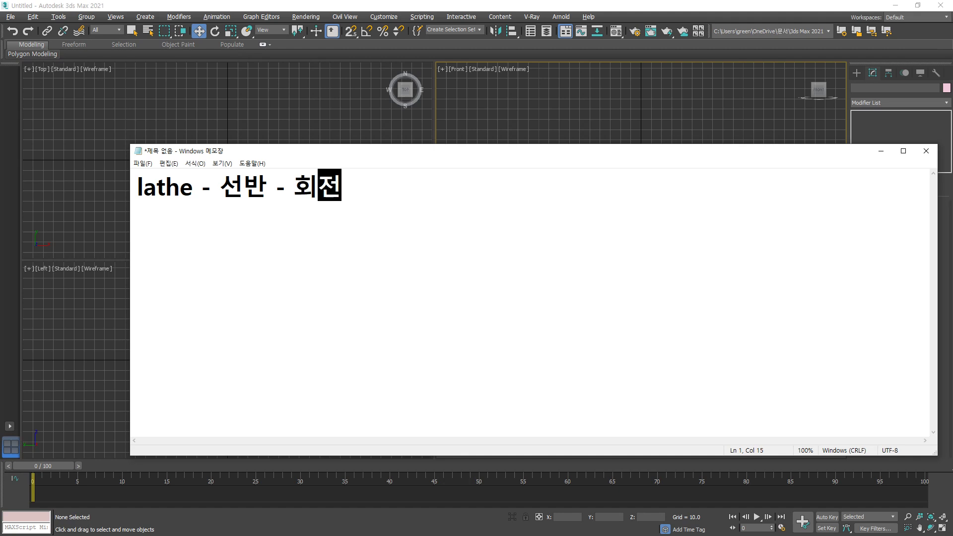
pyautogui.press('Right')
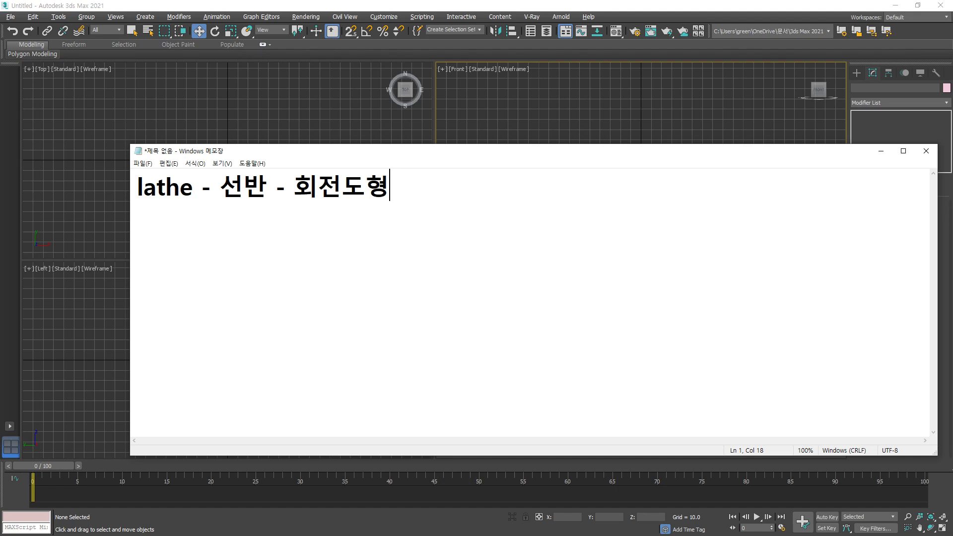
# Add the lines "extrude 돌출" and "revolve 회전" below the lathe line of the note.
pyautogui.press('Return')
pyautogui.write('extrude')
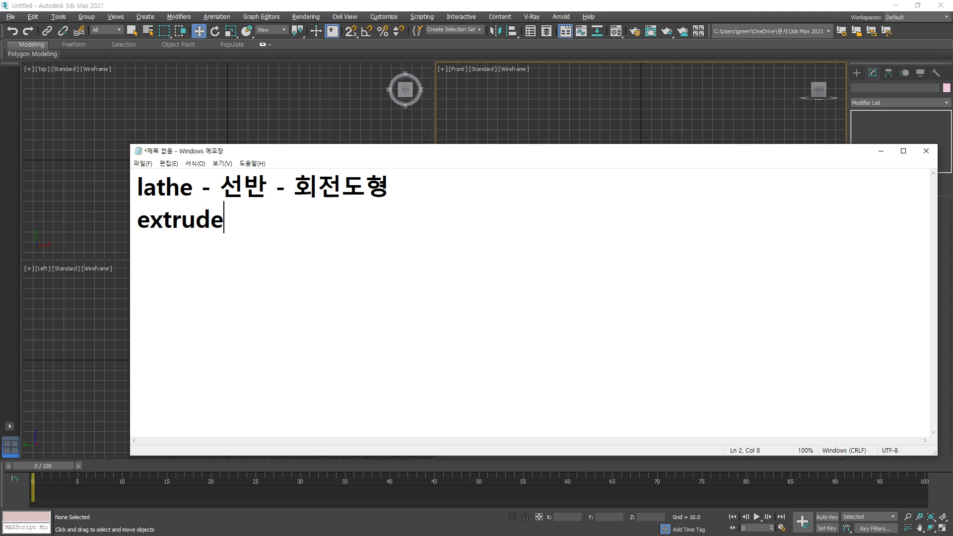
pyautogui.press('Return')
pyautogui.write('revolve')
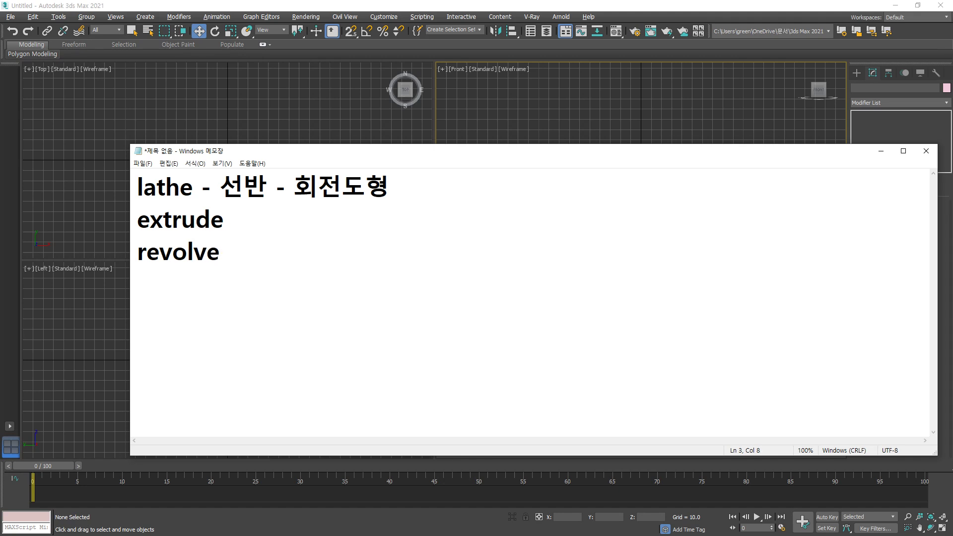
pyautogui.click(224, 218)
pyautogui.write('돌추ㄹ')
pyautogui.click(221, 252)
pyautogui.write('회전')
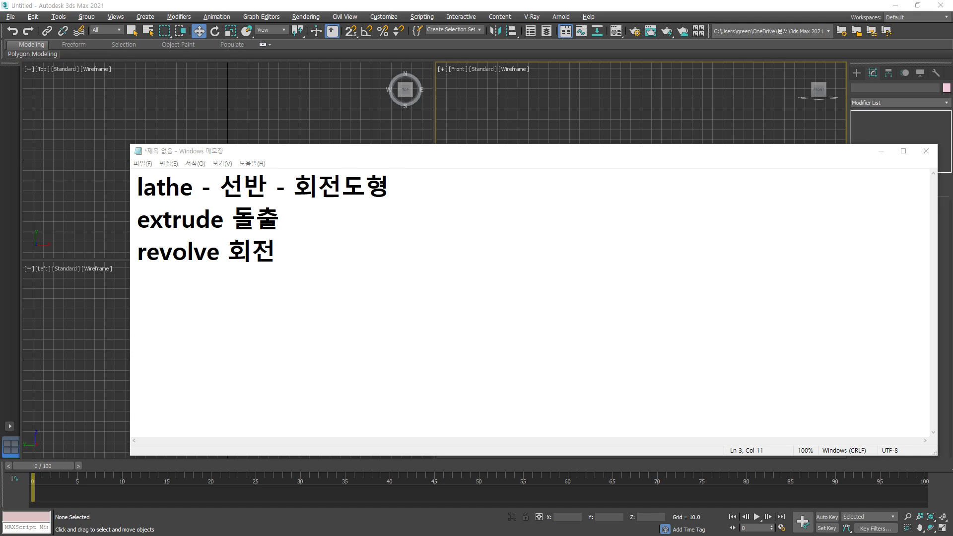
# Switch to the browser, examine the hemisphere views in the 2007. 08. 11 -3 practice drawing, and put the window away.
pyautogui.hotkey('alt', 'Tab')
pyautogui.scroll(-15, 563, 268)
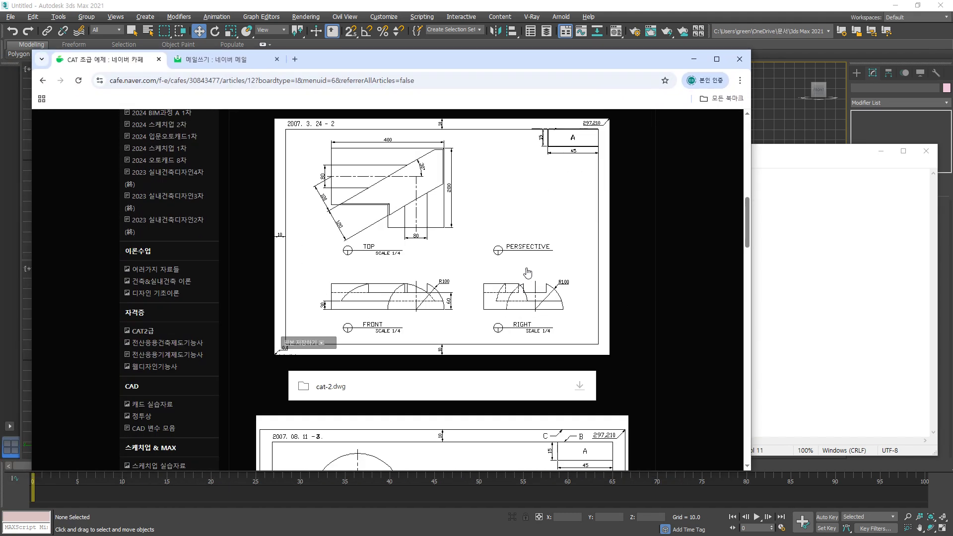
pyautogui.moveTo(364, 439)
pyautogui.mouseDown()
pyautogui.moveTo(272, 187)
pyautogui.moveTo(645, 465)
pyautogui.moveTo(351, 427)
pyautogui.mouseUp()
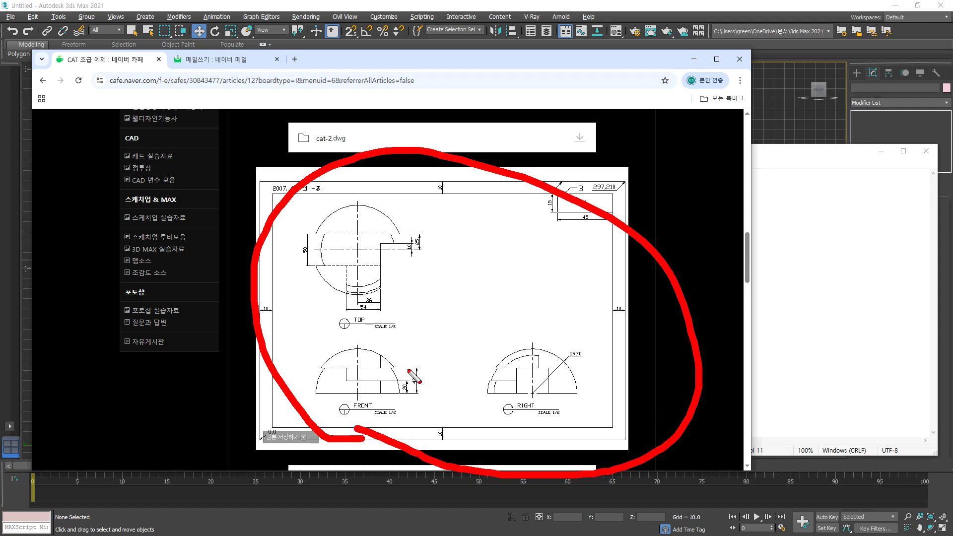
pyautogui.press('e')
pyautogui.moveTo(536, 344)
pyautogui.mouseDown()
pyautogui.moveTo(536, 369)
pyautogui.moveTo(564, 395)
pyautogui.moveTo(567, 359)
pyautogui.moveTo(528, 344)
pyautogui.mouseUp()
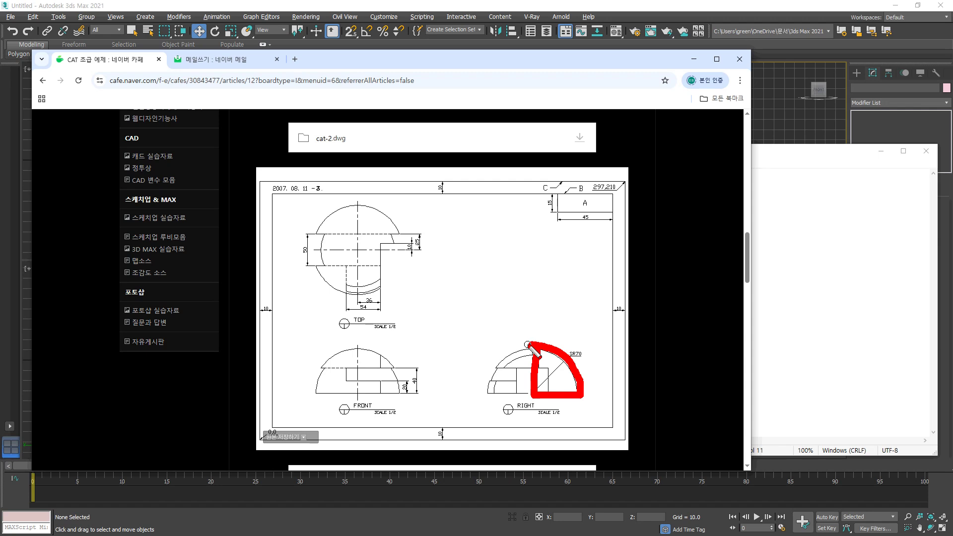
pyautogui.moveTo(544, 271)
pyautogui.mouseDown()
pyautogui.moveTo(552, 327)
pyautogui.moveTo(522, 359)
pyautogui.moveTo(546, 390)
pyautogui.mouseUp()
pyautogui.press('Escape')
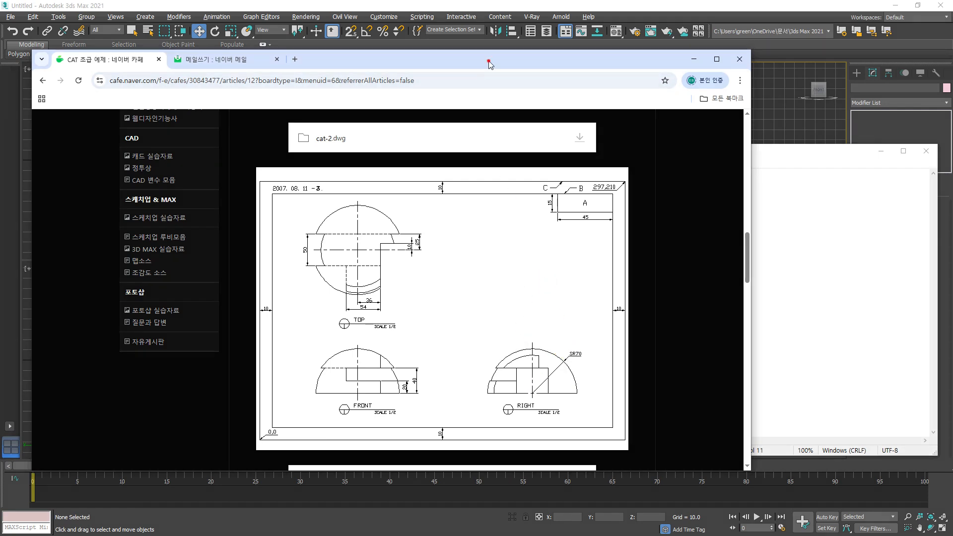
pyautogui.click(694, 59)
pyautogui.hotkey('ctrl', '2')
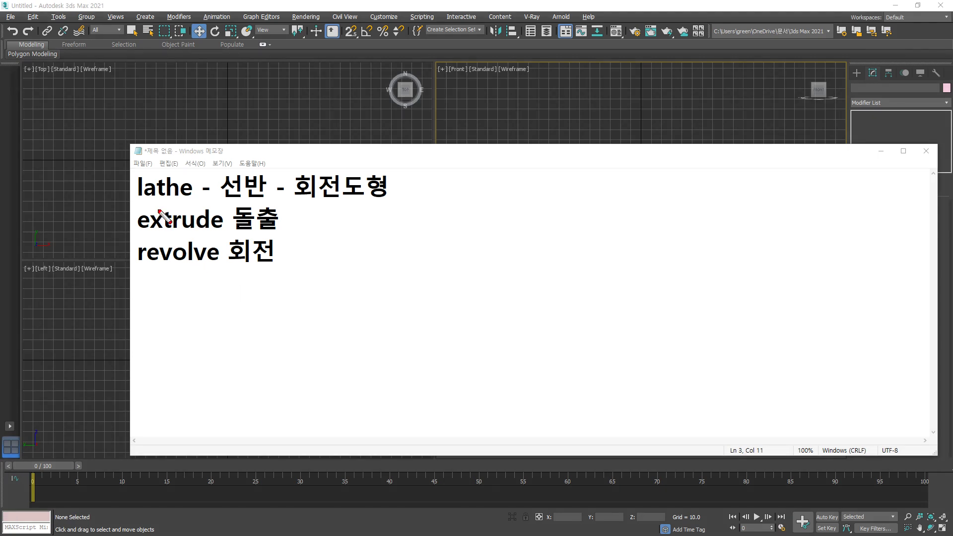
pyautogui.moveTo(68, 204); pyautogui.dragTo(492, 203)
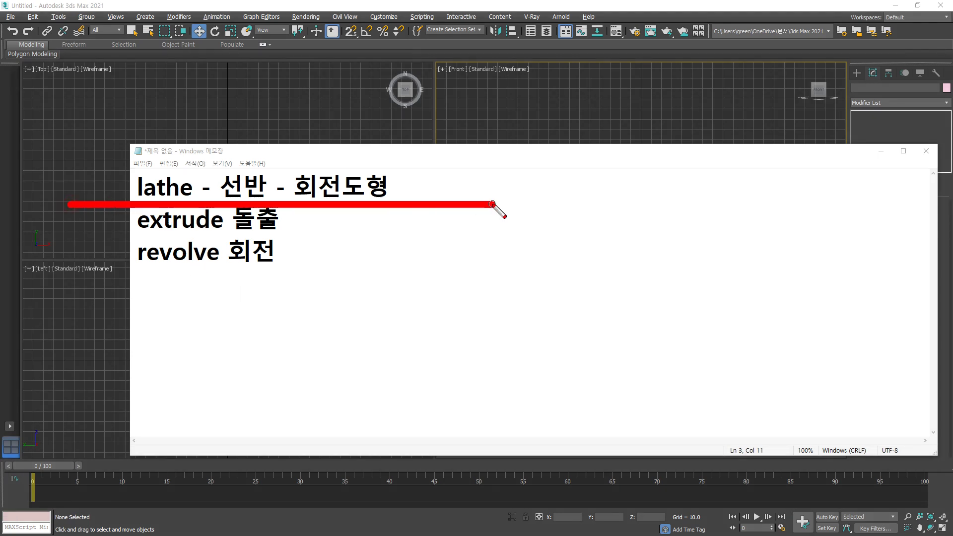
pyautogui.press('Escape')
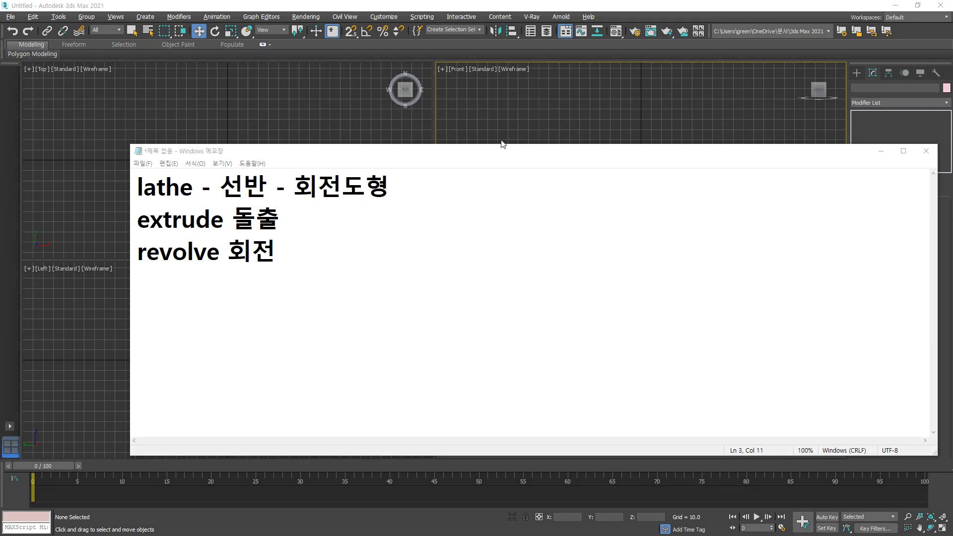
# Return to 3ds Max and maximize the Front viewport.
pyautogui.click(532, 100)
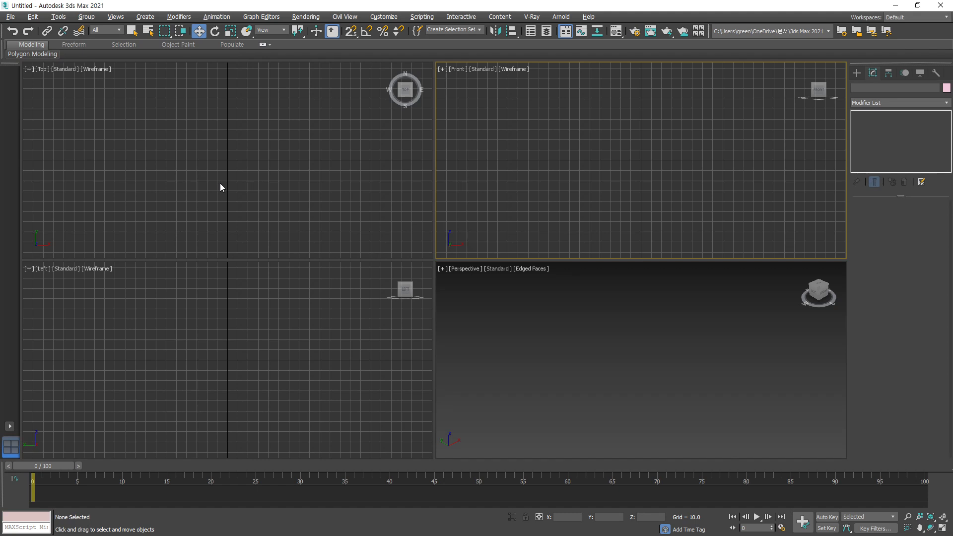
pyautogui.click(650, 154)
pyautogui.hotkey('alt', 'w')
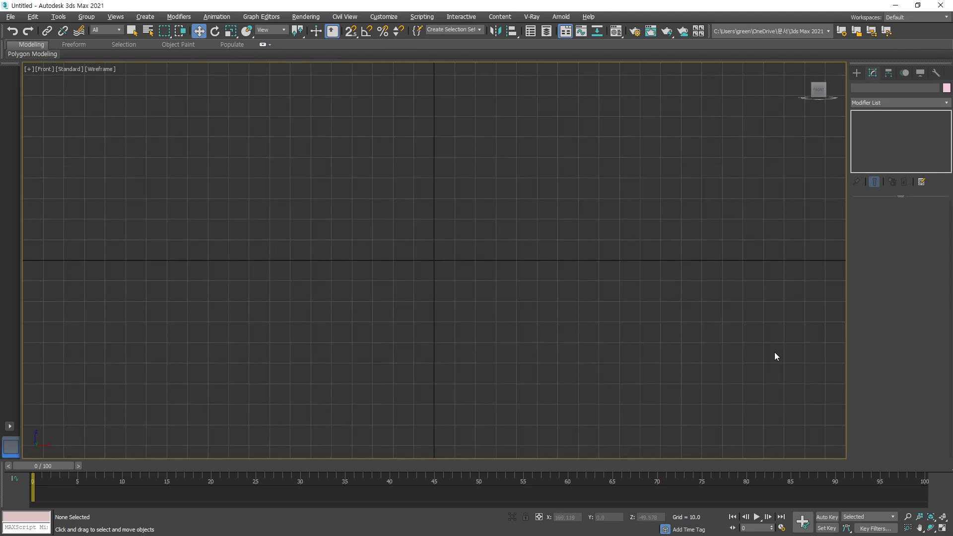
# Draw a slightly inward-leaning, near-vertical line for the side profile to the right of the central vertical axis.
pyautogui.click(856, 73)
pyautogui.click(882, 141)
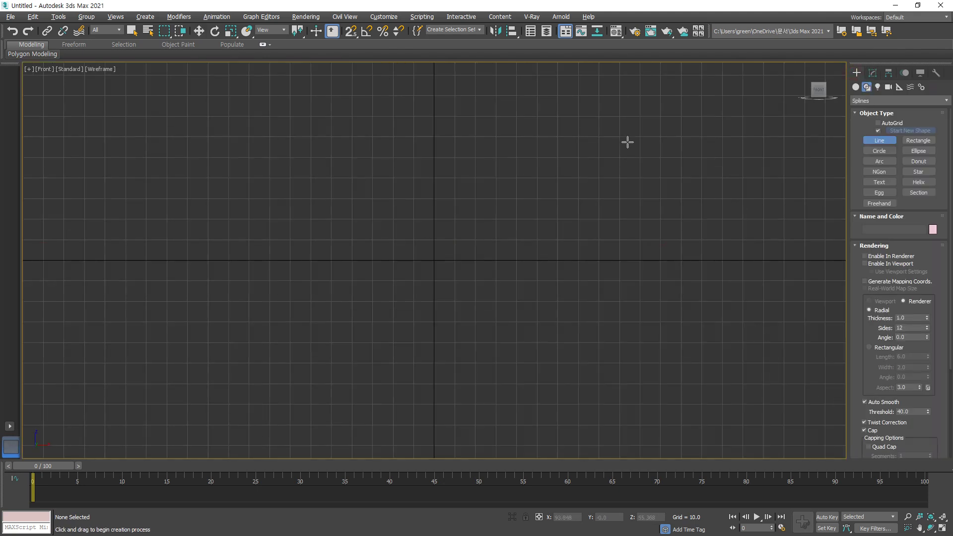
pyautogui.click(583, 98)
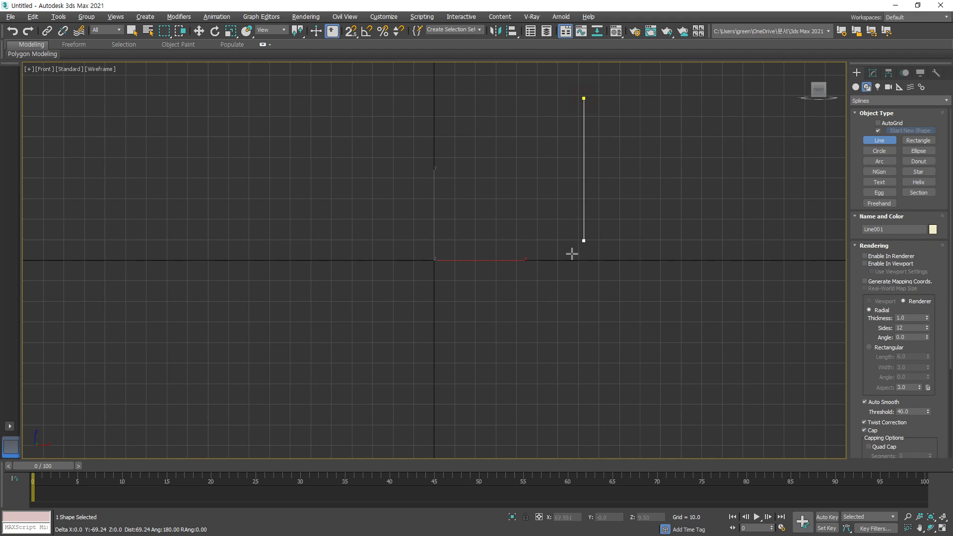
pyautogui.click(570, 376)
pyautogui.rightClick(516, 373)
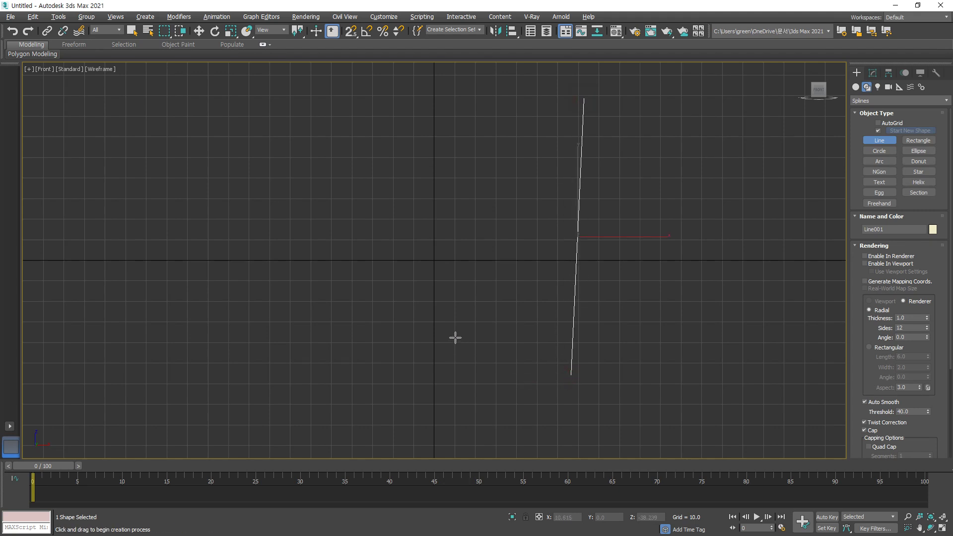
# Draw a horizontal base line from the central vertical axis to the lower part of the slanted line.
pyautogui.click(435, 320)
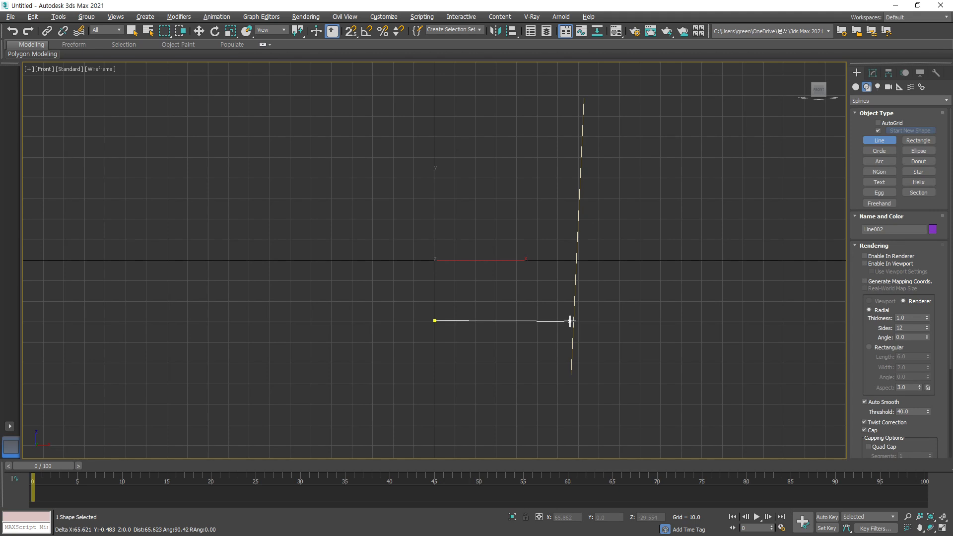
pyautogui.click(574, 320)
pyautogui.rightClick(504, 372)
pyautogui.press('w')
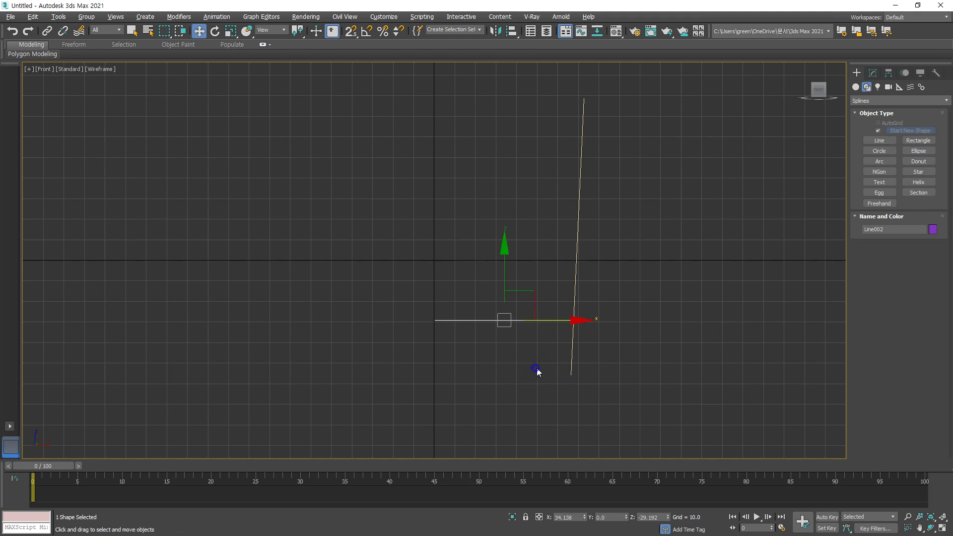
# Draw a small open arc curling outward at the upper end of the slanted line as the rim, and clear the selection.
pyautogui.click(581, 128)
pyautogui.click(877, 151)
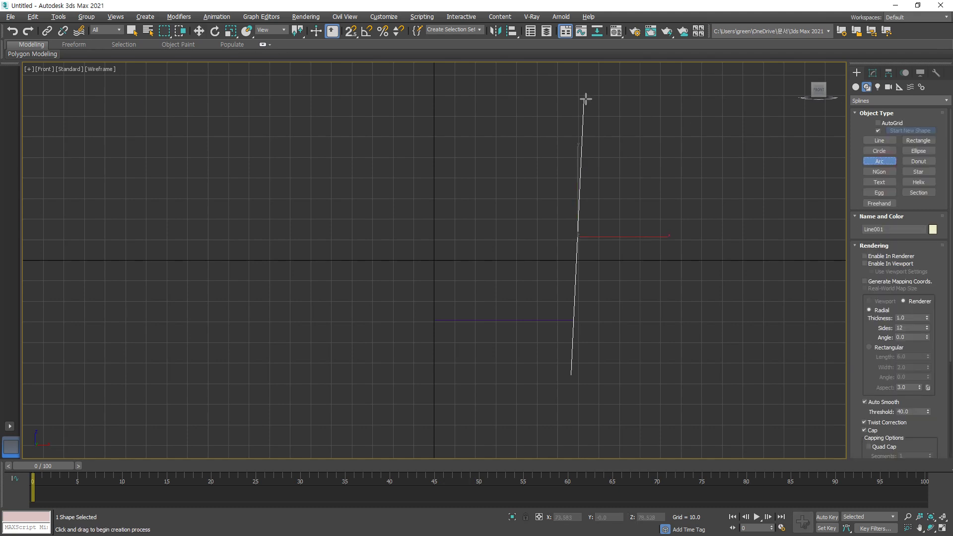
pyautogui.moveTo(583, 97); pyautogui.dragTo(594, 123)
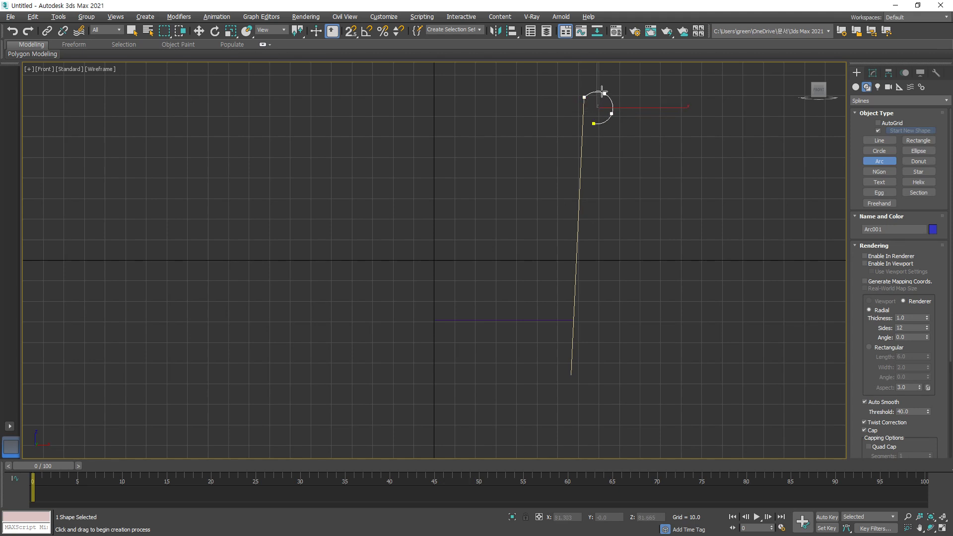
pyautogui.click(599, 88)
pyautogui.press('w')
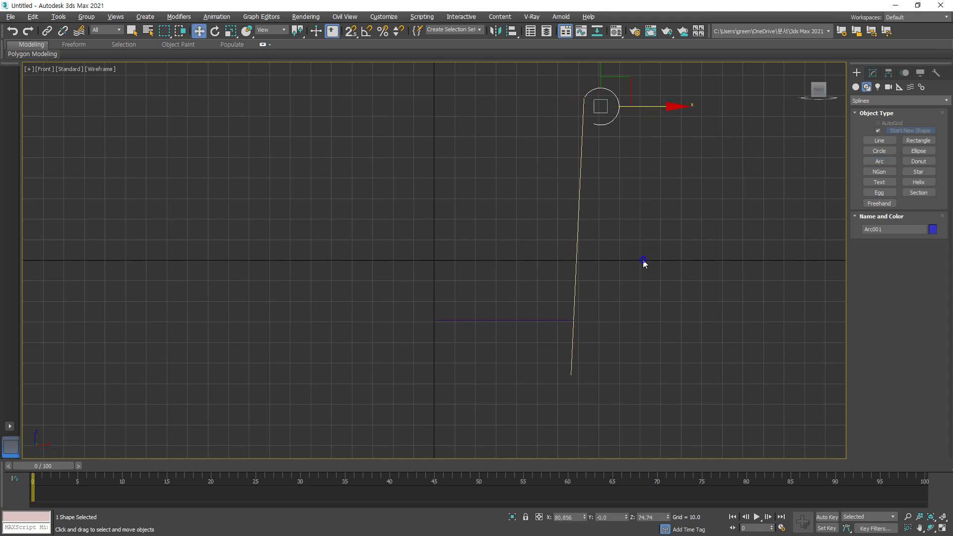
pyautogui.moveTo(604, 294); pyautogui.dragTo(540, 343)
pyautogui.moveTo(642, 81); pyautogui.dragTo(441, 409)
pyautogui.hotkey('ctrl', 'z')
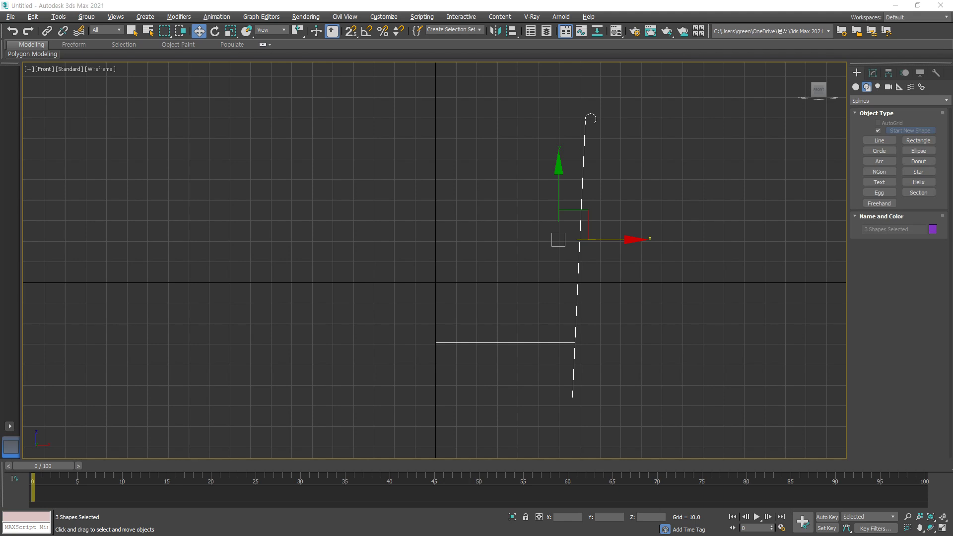
pyautogui.click(629, 300)
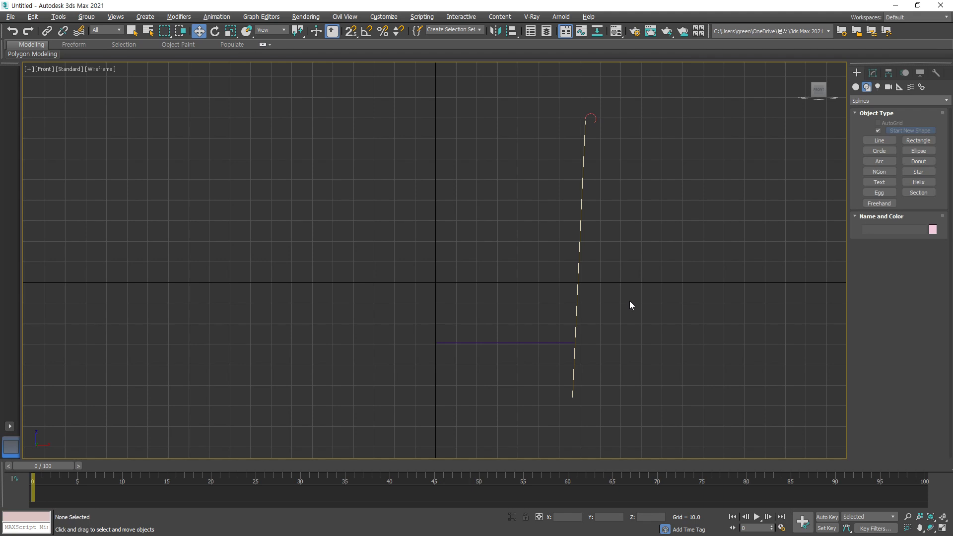
# Attach the horizontal line and the rim arc to the slanted line to form a single shape.
pyautogui.click(579, 252)
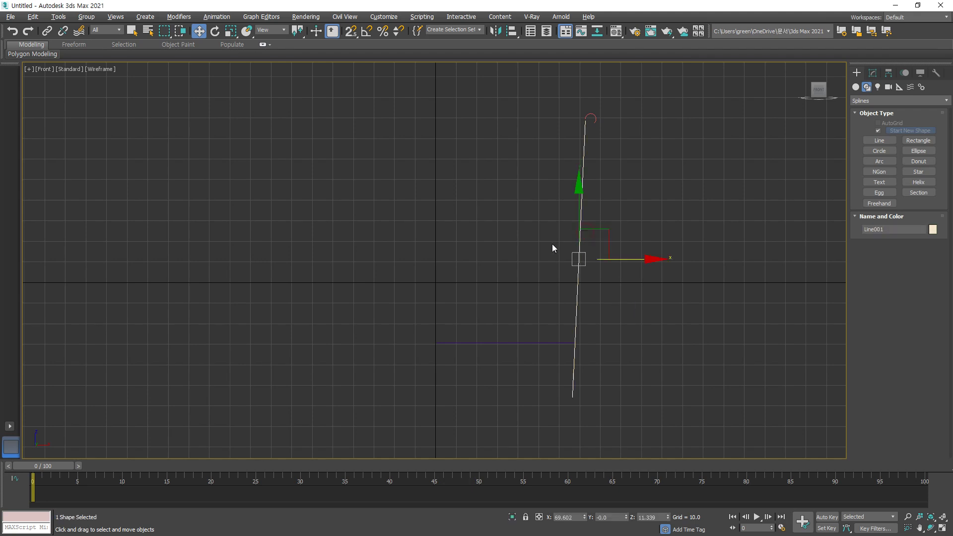
pyautogui.click(871, 73)
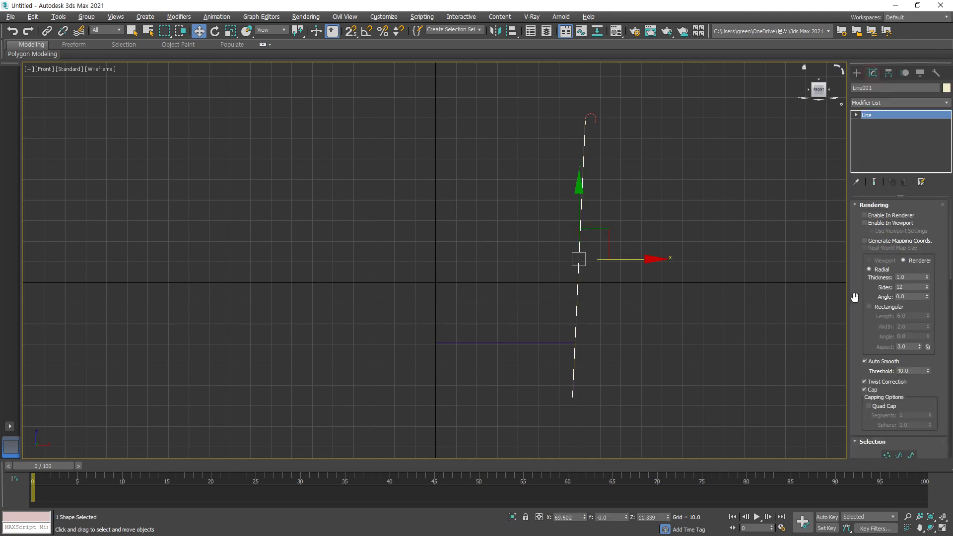
pyautogui.click(880, 208)
pyautogui.scroll(-2, 890, 418)
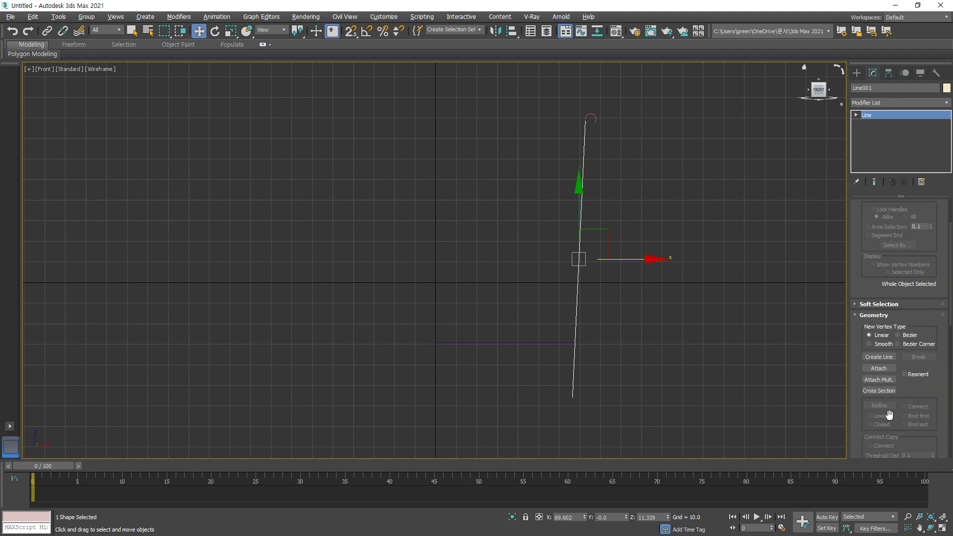
pyautogui.click(878, 368)
pyautogui.click(549, 342)
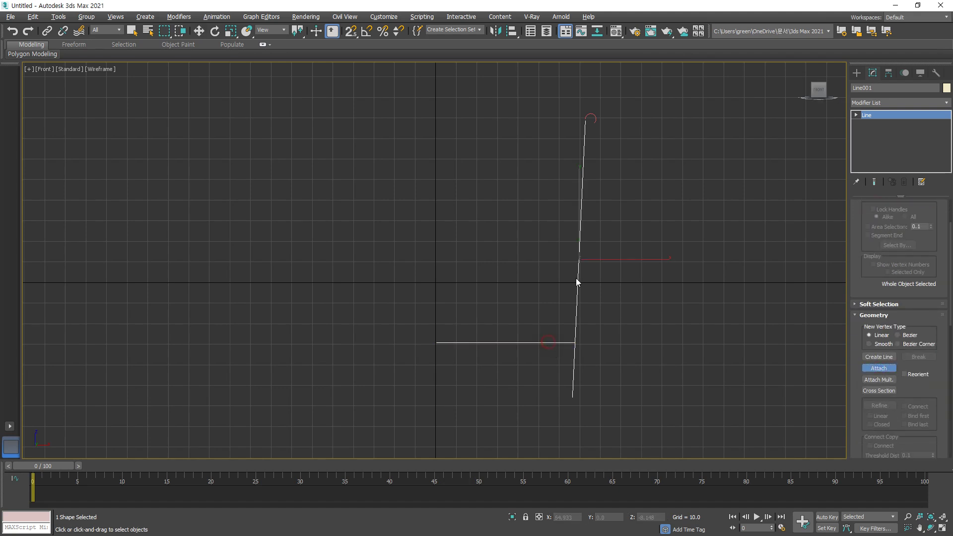
pyautogui.click(595, 120)
pyautogui.rightClick(631, 329)
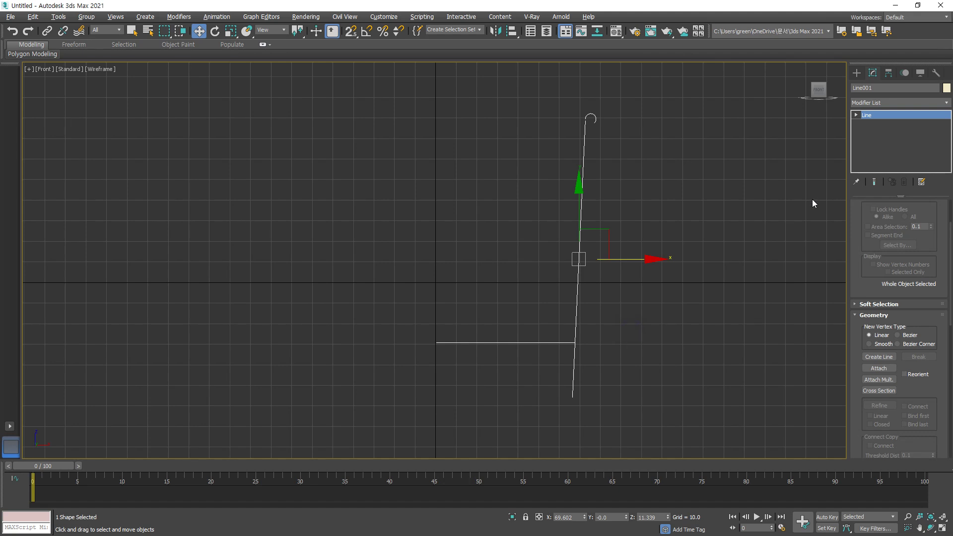
# Select the rim arc's end vertex beside the slanted line and enable Automatic Welding with a threshold distance of 6.0.
pyautogui.click(855, 116)
pyautogui.click(874, 124)
pyautogui.scroll(5, 588, 88)
pyautogui.scroll(10, 579, 241)
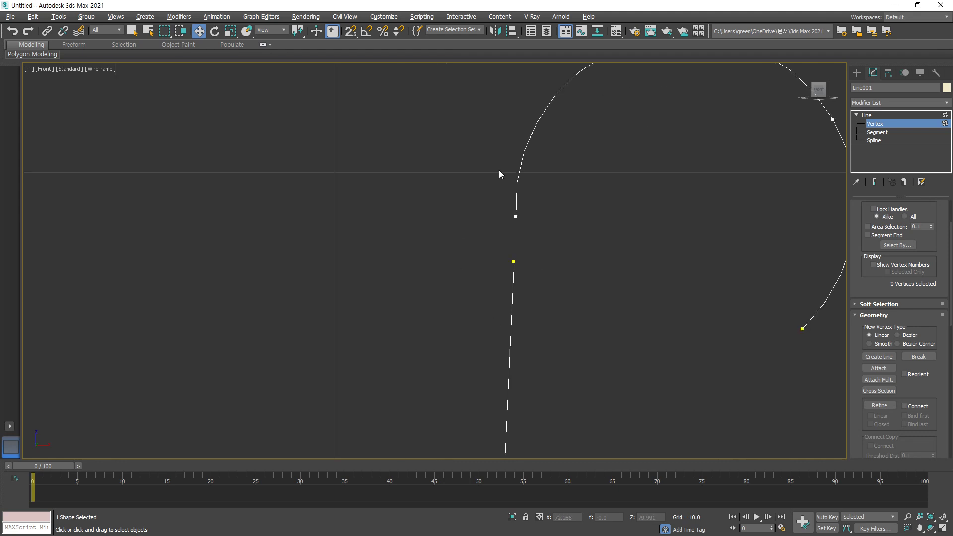
pyautogui.click(516, 216)
pyautogui.scroll(-3, 931, 408)
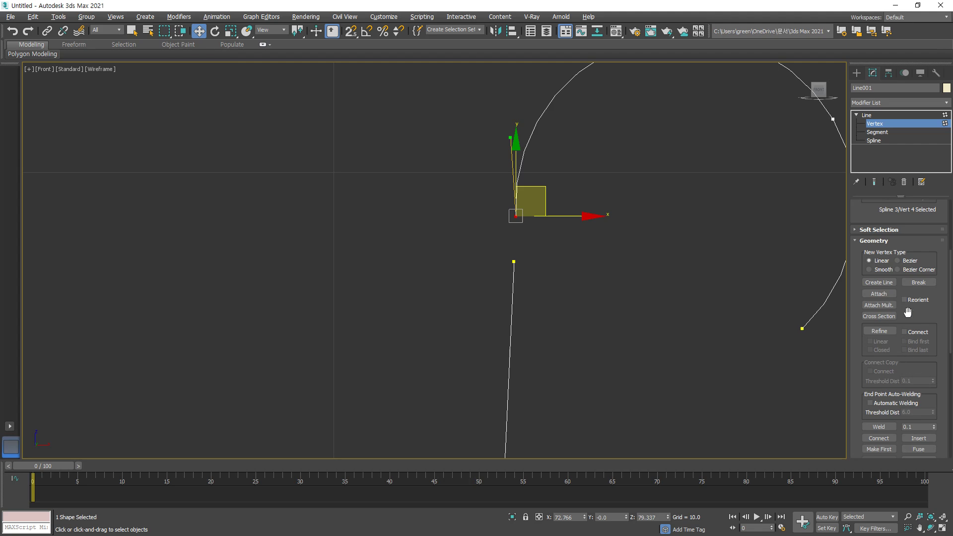
pyautogui.scroll(-2, 907, 414)
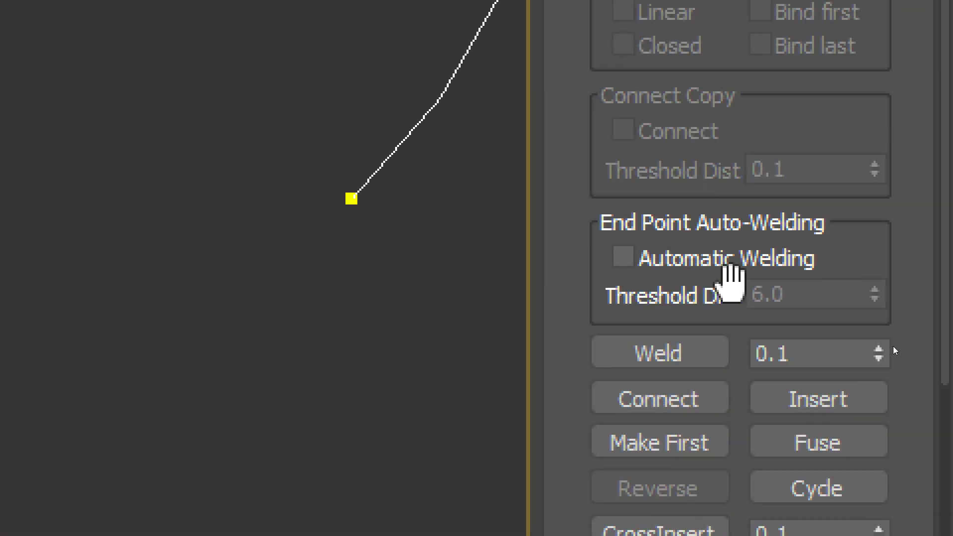
pyautogui.click(706, 260)
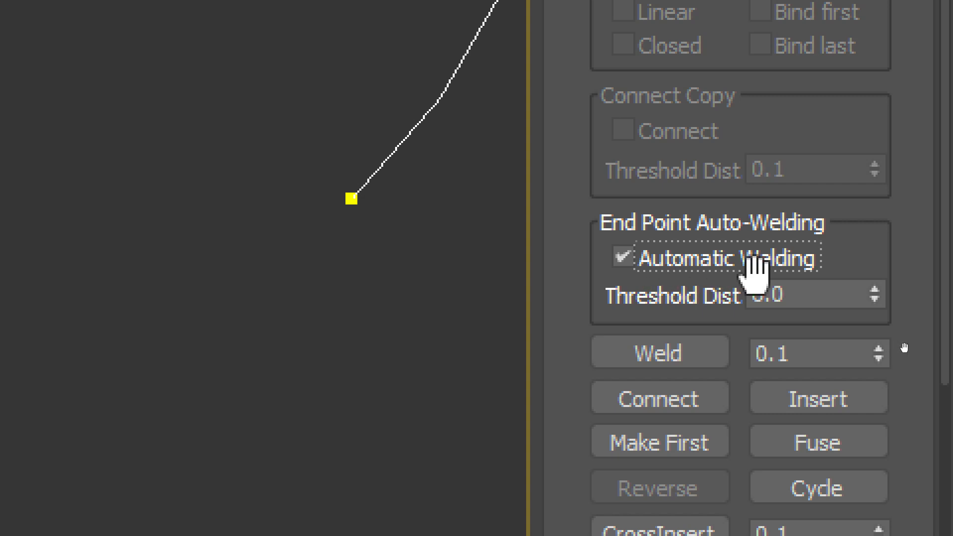
pyautogui.click(819, 297)
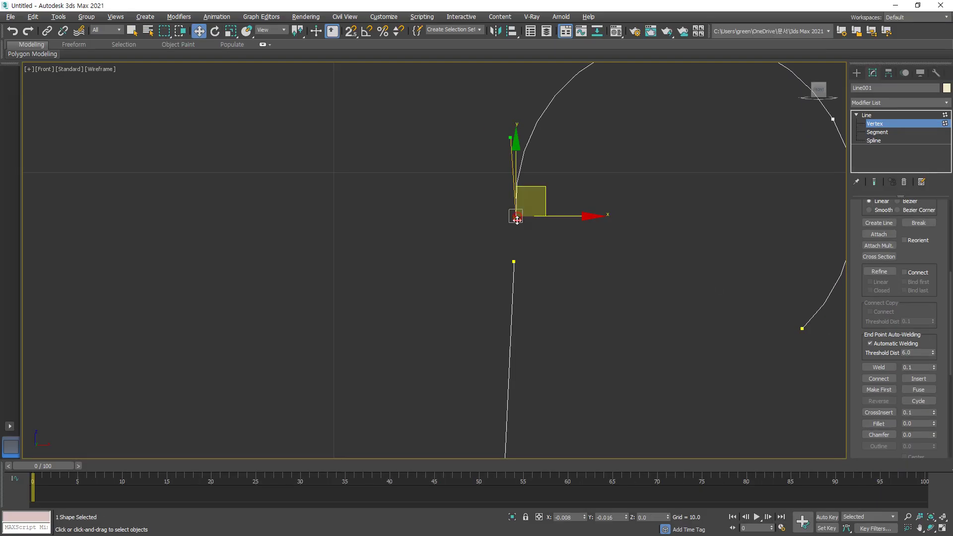
# Move the arc's end vertex onto the top vertex of the slanted line so that they weld together.
pyautogui.moveTo(516, 220); pyautogui.dragTo(567, 257)
pyautogui.moveTo(516, 217); pyautogui.dragTo(514, 261)
pyautogui.click(576, 295)
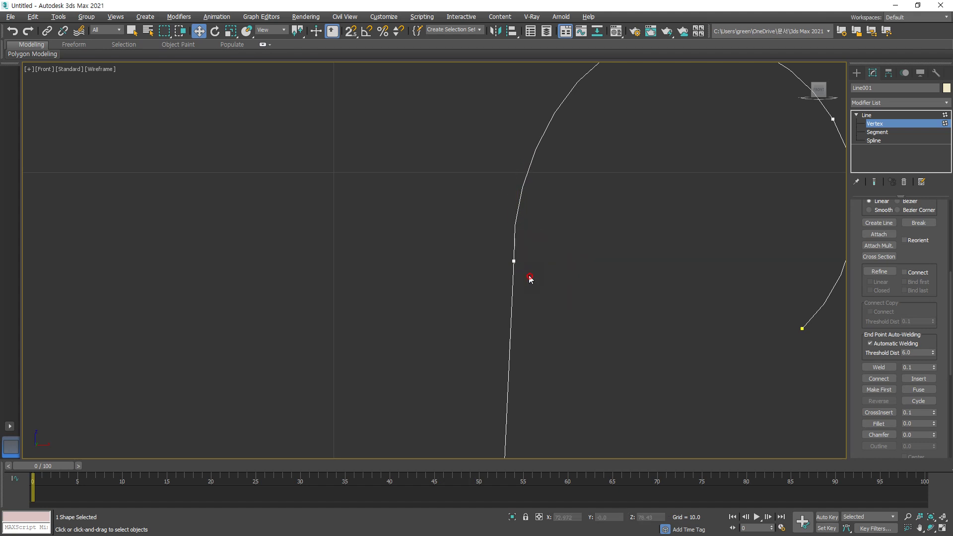
# Adjust the welded vertex's Bezier handle so that the rim arc continues in line with the slanted line.
pyautogui.click(514, 260)
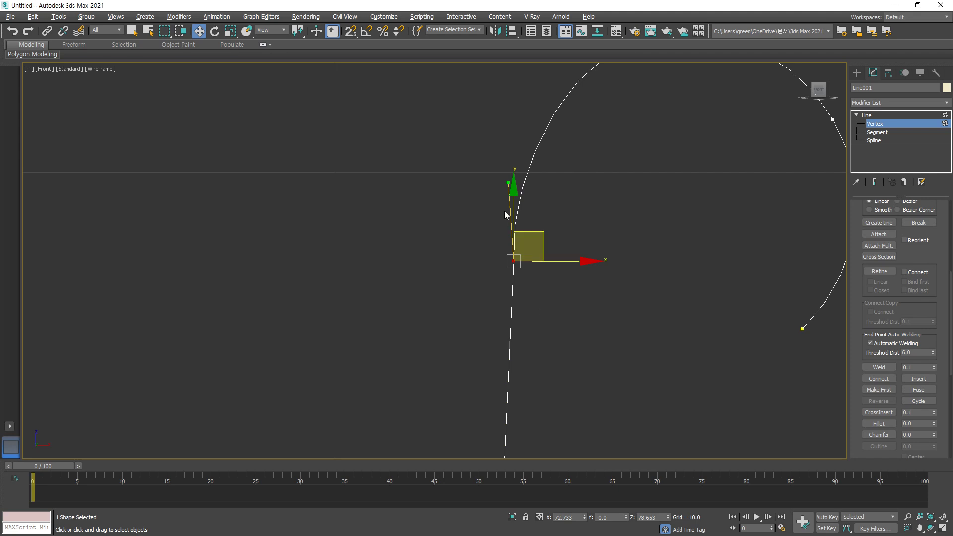
pyautogui.moveTo(508, 182); pyautogui.dragTo(514, 182)
pyautogui.click(715, 306)
pyautogui.scroll(-3, 715, 306)
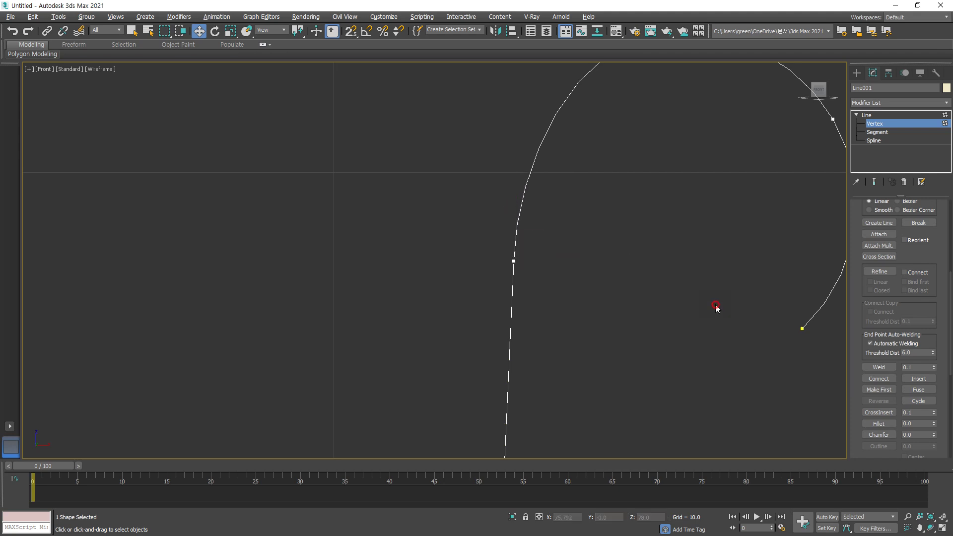
pyautogui.moveTo(656, 296); pyautogui.dragTo(597, 244, button='middle')
pyautogui.click(563, 231)
pyautogui.scroll(5, 568, 218)
pyautogui.moveTo(540, 257); pyautogui.dragTo(542, 122)
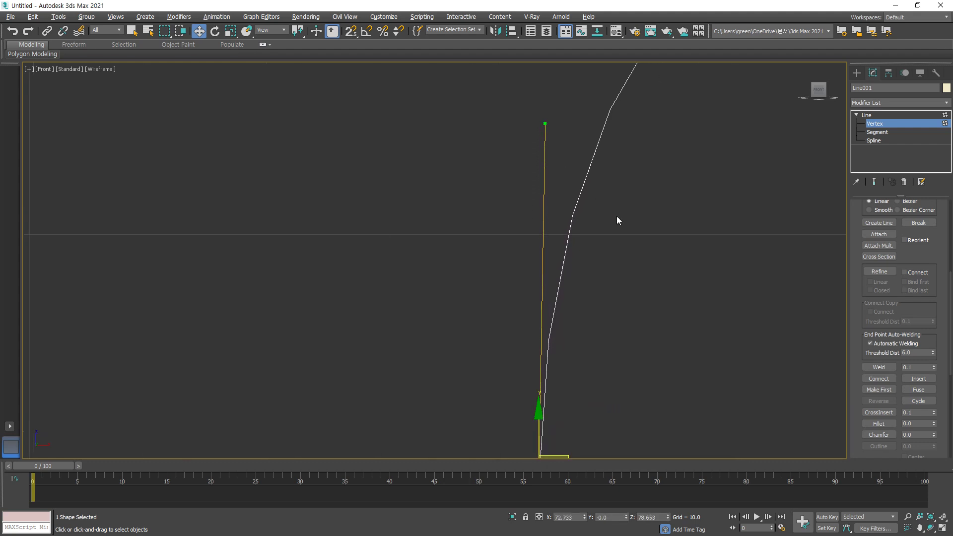
# Examine the slanted line and the junction where the horizontal base line meets it.
pyautogui.scroll(-5, 615, 216)
pyautogui.moveTo(671, 272); pyautogui.dragTo(595, 239, button='middle')
pyautogui.click(640, 356)
pyautogui.scroll(-5, 651, 376)
pyautogui.scroll(-3, 577, 285)
pyautogui.scroll(3, 581, 212)
pyautogui.scroll(2, 573, 278)
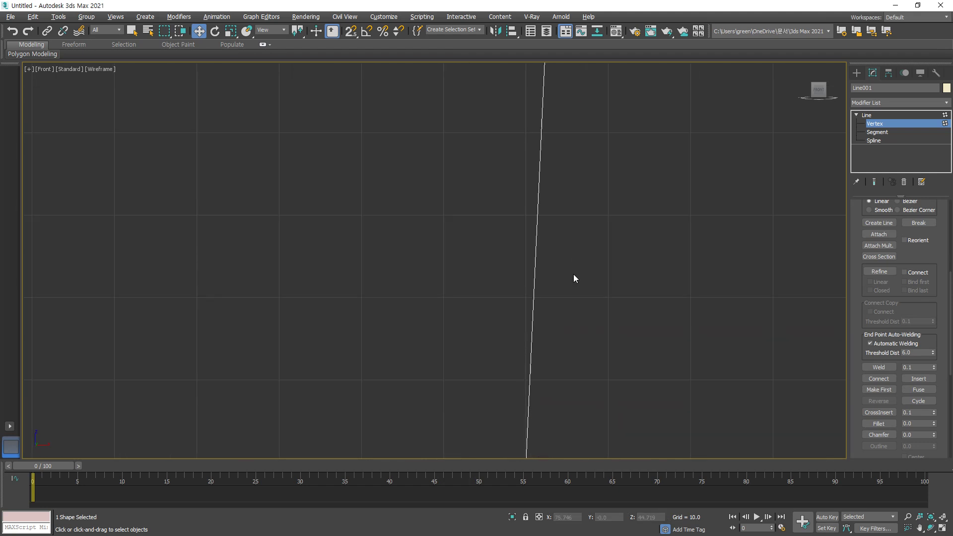
pyautogui.scroll(-3, 592, 293)
pyautogui.moveTo(568, 360); pyautogui.dragTo(578, 275, button='middle')
pyautogui.scroll(3, 522, 345)
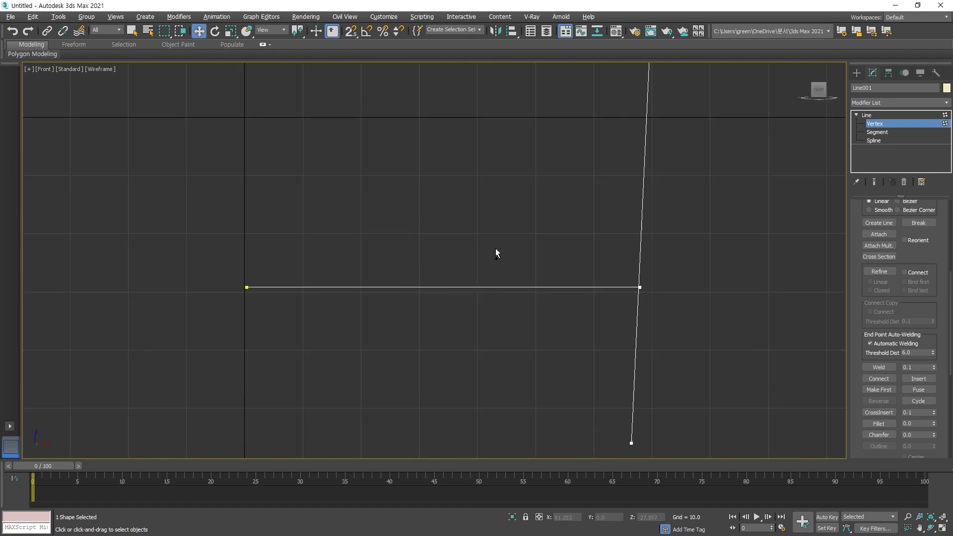
pyautogui.scroll(-4, 405, 370)
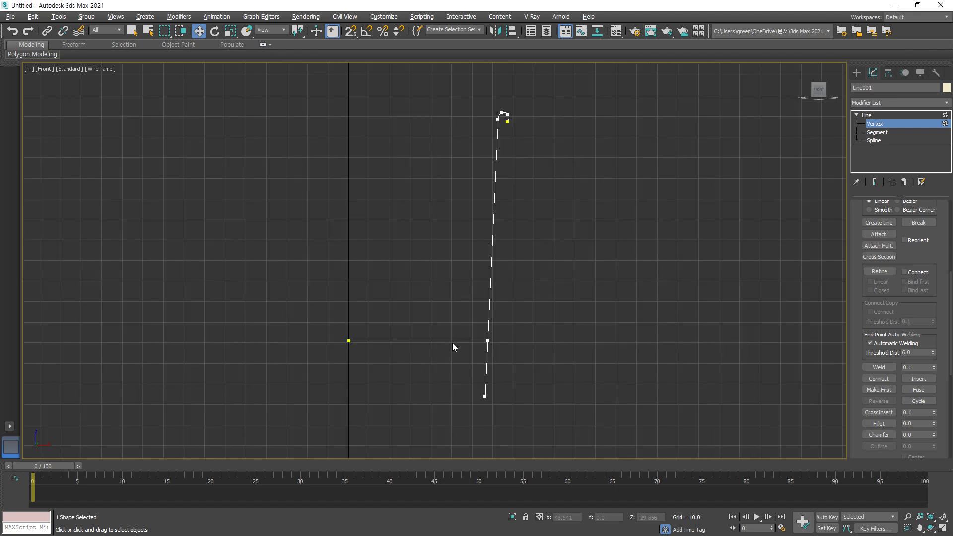
pyautogui.moveTo(487, 342)
pyautogui.mouseDown()
pyautogui.moveTo(346, 340)
pyautogui.moveTo(501, 353)
pyautogui.moveTo(474, 388)
pyautogui.moveTo(514, 392)
pyautogui.moveTo(492, 345)
pyautogui.moveTo(511, 390)
pyautogui.mouseUp()
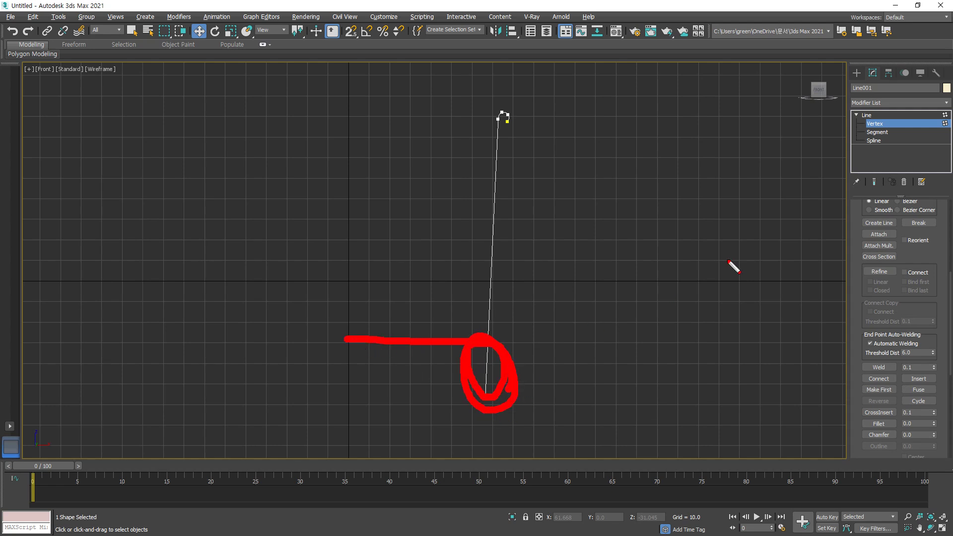
pyautogui.press('Escape')
# Move the horizontal base spline down by about 13 units, closer to the slanted line's lower end.
pyautogui.click(875, 141)
pyautogui.click(426, 341)
pyautogui.moveTo(421, 296); pyautogui.dragTo(421, 332)
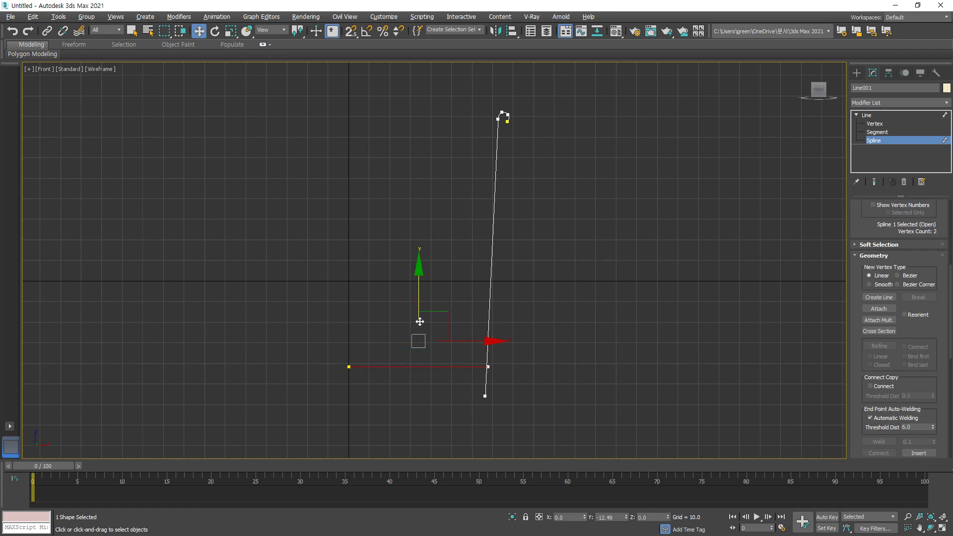
pyautogui.scroll(4, 532, 347)
pyautogui.click(447, 386)
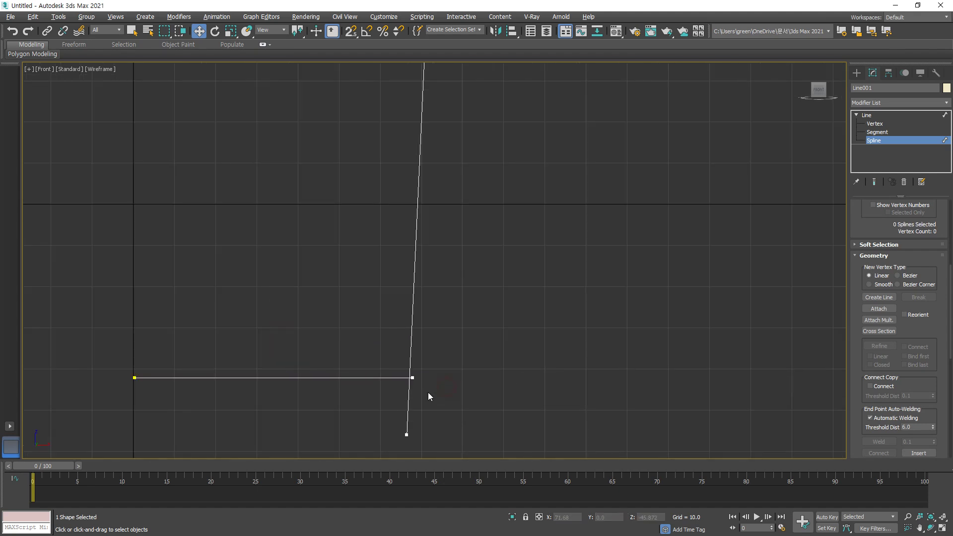
# Move the base line's outer end vertex inward so that it stops just short of the slanted line.
pyautogui.press('1')
pyautogui.click(413, 378)
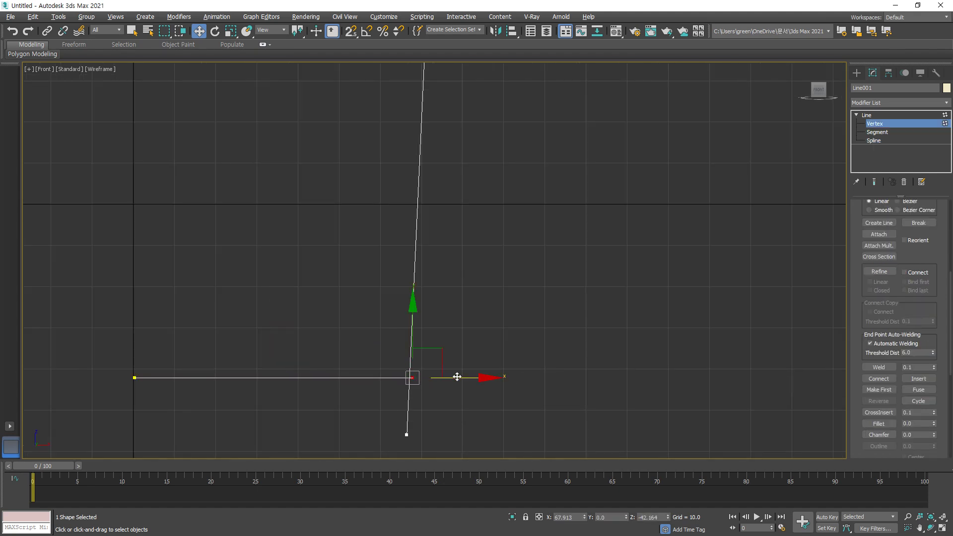
pyautogui.click(447, 386)
pyautogui.scroll(-6, 446, 386)
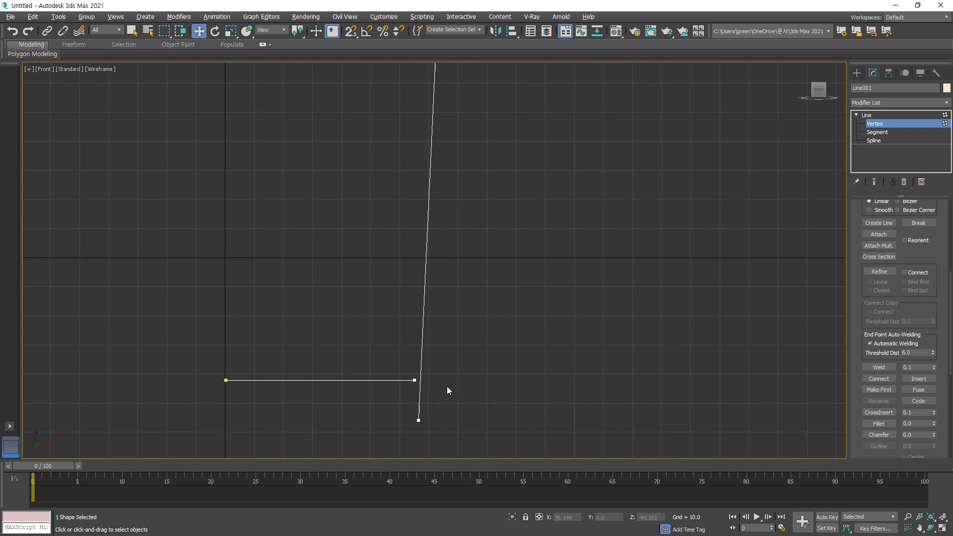
# Examine the gap between the base line and the slanted line, and the rim arc of the profile.
pyautogui.moveTo(457, 358); pyautogui.dragTo(500, 344, button='middle')
pyautogui.scroll(2, 458, 370)
pyautogui.moveTo(437, 363)
pyautogui.mouseDown()
pyautogui.moveTo(417, 336)
pyautogui.moveTo(432, 357)
pyautogui.moveTo(426, 365)
pyautogui.moveTo(422, 341)
pyautogui.mouseUp()
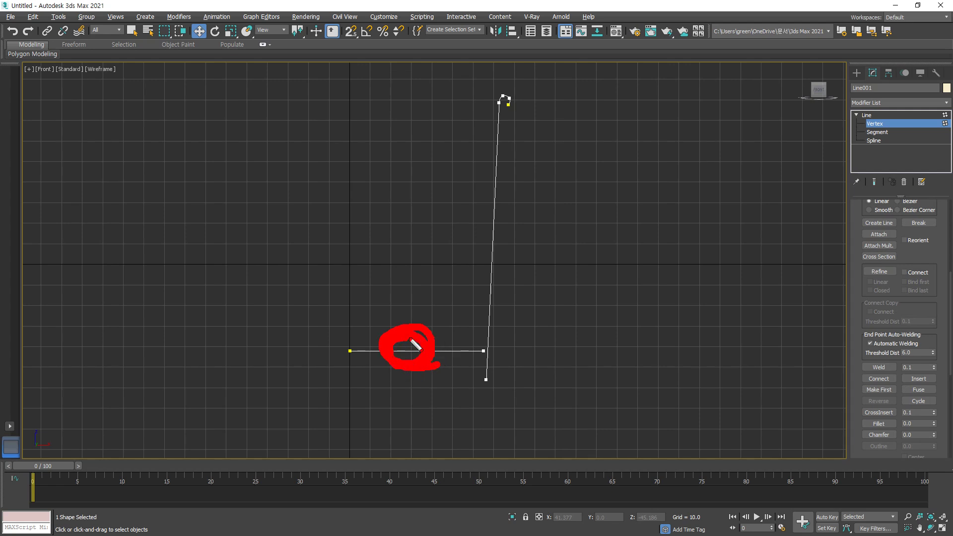
pyautogui.press('Escape')
pyautogui.scroll(-2, 558, 207)
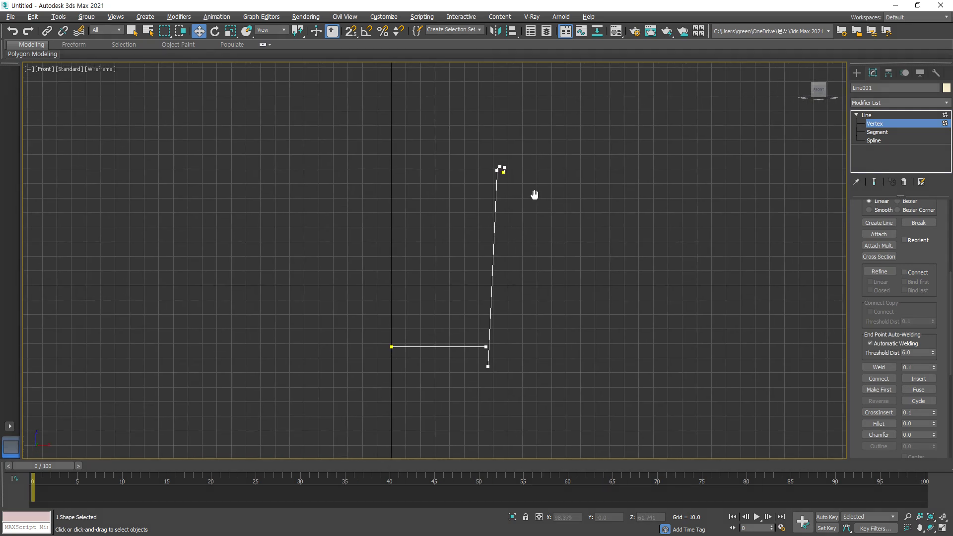
pyautogui.moveTo(546, 194); pyautogui.dragTo(463, 141)
pyautogui.moveTo(526, 144); pyautogui.dragTo(538, 91)
pyautogui.click(560, 214)
pyautogui.scroll(-3, 560, 228)
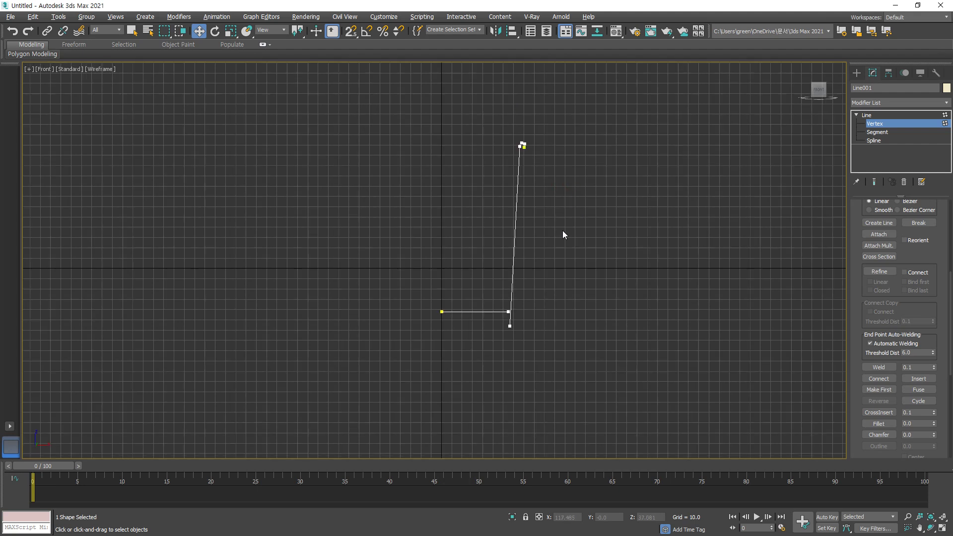
# Switch the profile line to Spline sub-object level and bring its Outline setting into reach.
pyautogui.scroll(2, 550, 280)
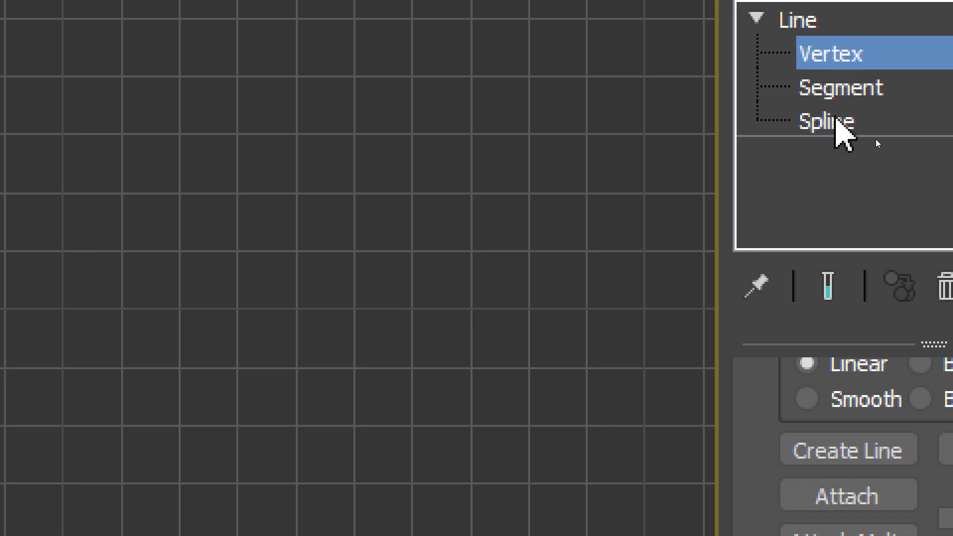
pyautogui.click(876, 139)
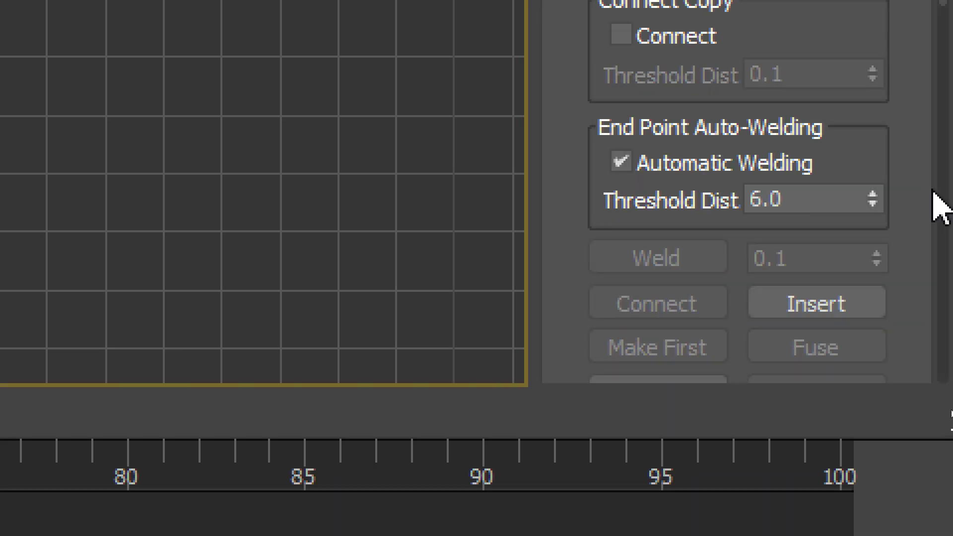
pyautogui.scroll(-10, 902, 166)
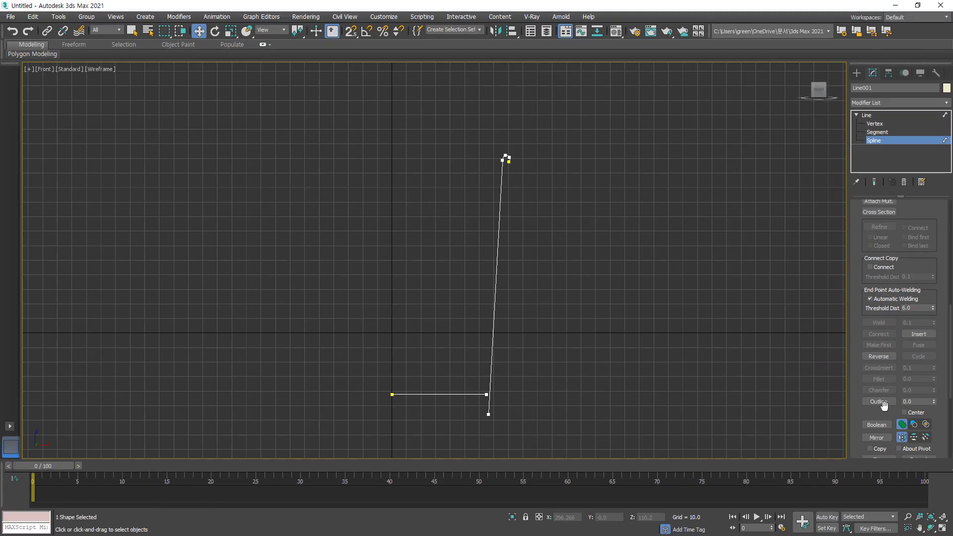
# Try to outline the slanted spline freehand with the Outline tool, and undo the attempt.
pyautogui.click(878, 401)
pyautogui.scroll(6, 484, 228)
pyautogui.moveTo(500, 211); pyautogui.dragTo(496, 304, button='middle')
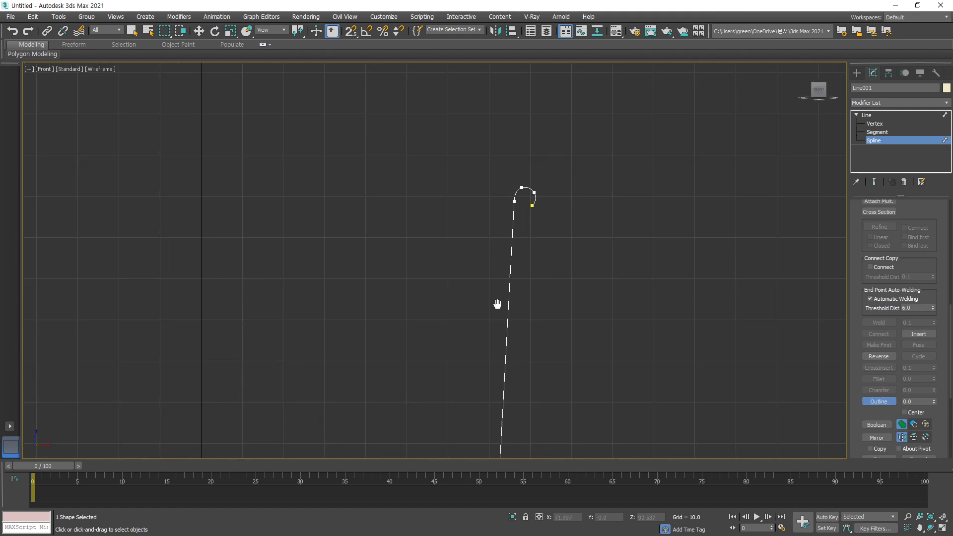
pyautogui.moveTo(513, 242); pyautogui.dragTo(513, 251)
pyautogui.scroll(5, 517, 223)
pyautogui.hotkey('ctrl', 'z')
# Outline the slanted spline with its rim arc into a thin closed double line by raising the Outline amount.
pyautogui.click(584, 303)
pyautogui.moveTo(435, 321); pyautogui.dragTo(434, 321)
pyautogui.moveTo(936, 405); pyautogui.dragTo(932, 396)
pyautogui.rightClick(932, 401)
pyautogui.click(932, 402)
# Move the base line's outer end vertex outward so it sits between the two lines of the slanted wall.
pyautogui.scroll(-4, 677, 368)
pyautogui.moveTo(570, 447); pyautogui.dragTo(570, 334, button='middle')
pyautogui.scroll(4, 559, 333)
pyautogui.scroll(4, 540, 309)
pyautogui.press('w')
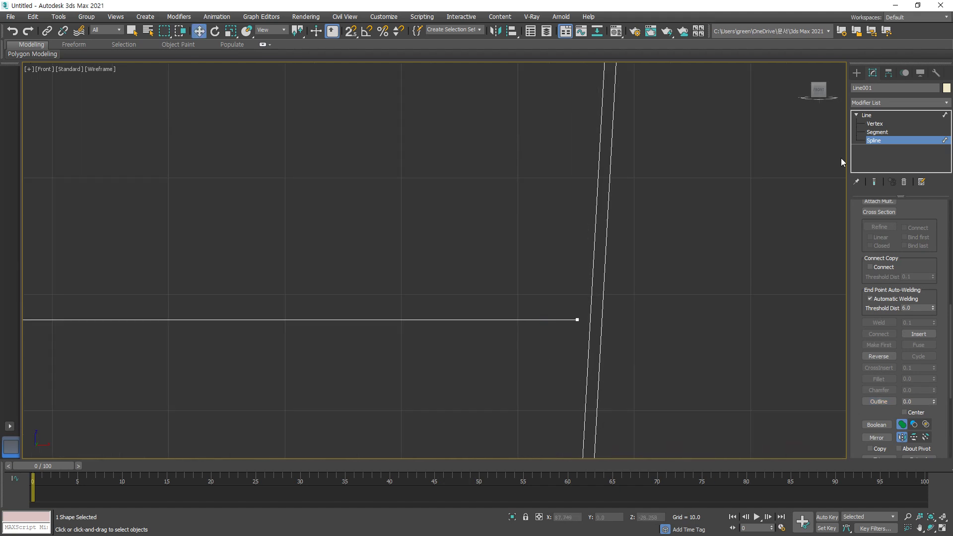
pyautogui.click(875, 123)
pyautogui.click(578, 318)
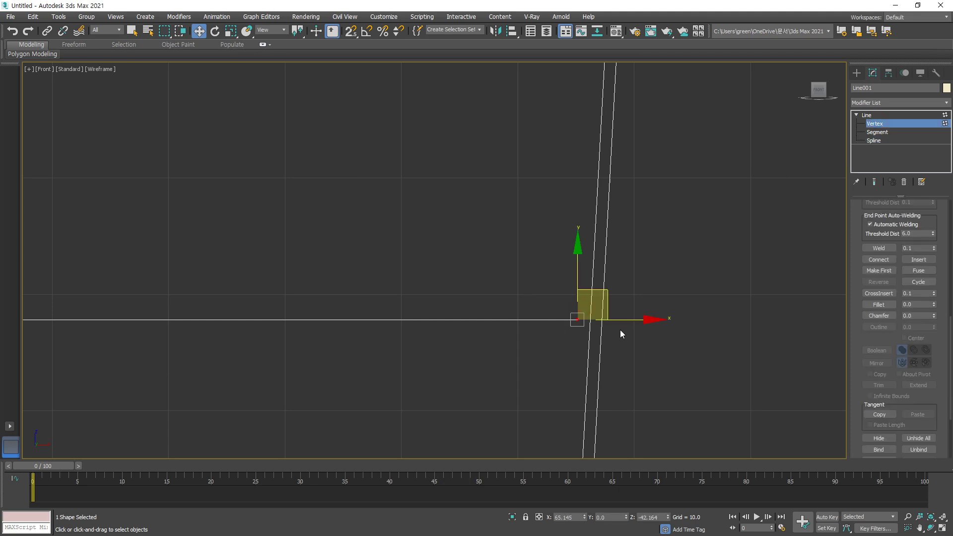
pyautogui.moveTo(638, 319); pyautogui.dragTo(661, 359)
pyautogui.click(721, 258)
# Outline the horizontal base spline upward into a thin closed double line about as thick as the slanted wall.
pyautogui.click(874, 141)
pyautogui.click(457, 319)
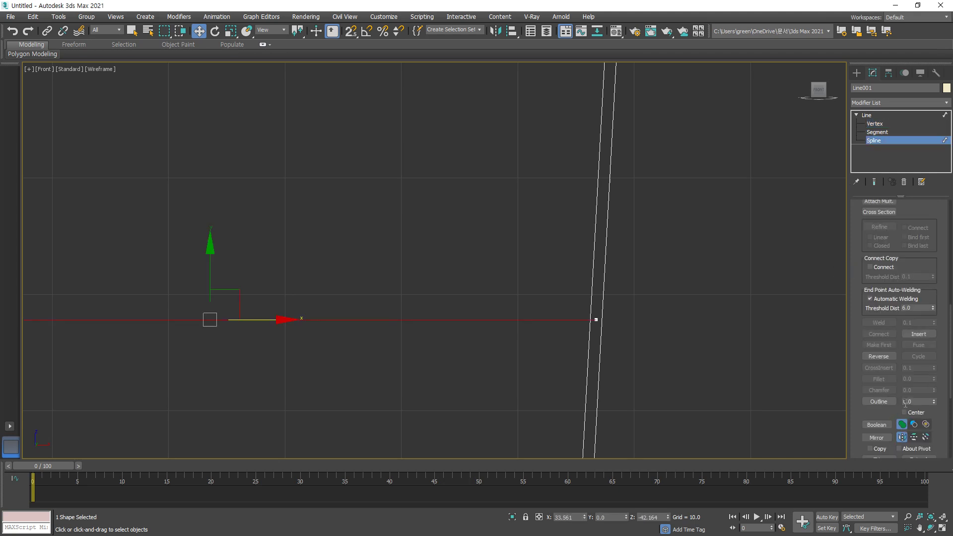
pyautogui.moveTo(934, 403); pyautogui.dragTo(934, 395)
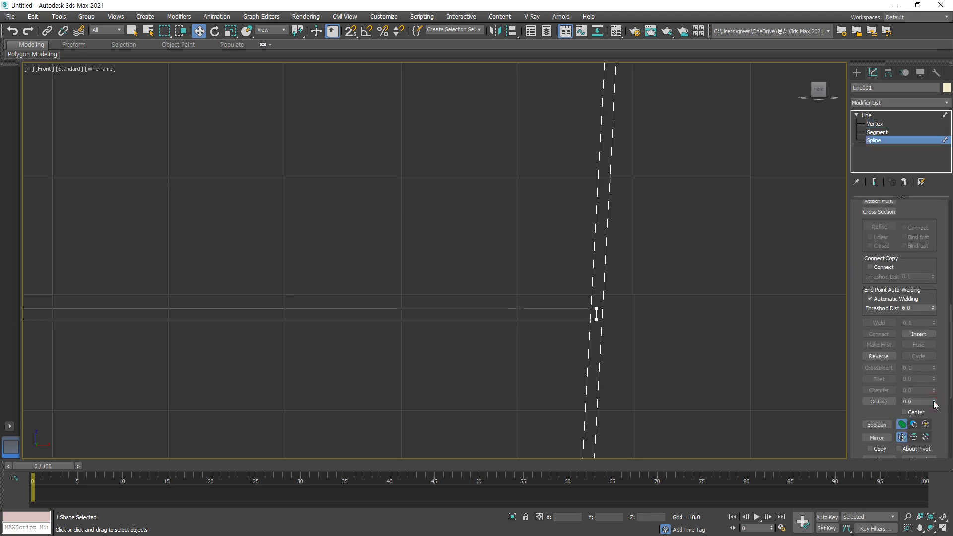
pyautogui.scroll(-4, 710, 344)
pyautogui.moveTo(711, 343); pyautogui.dragTo(619, 315, button='middle')
pyautogui.scroll(-2, 625, 325)
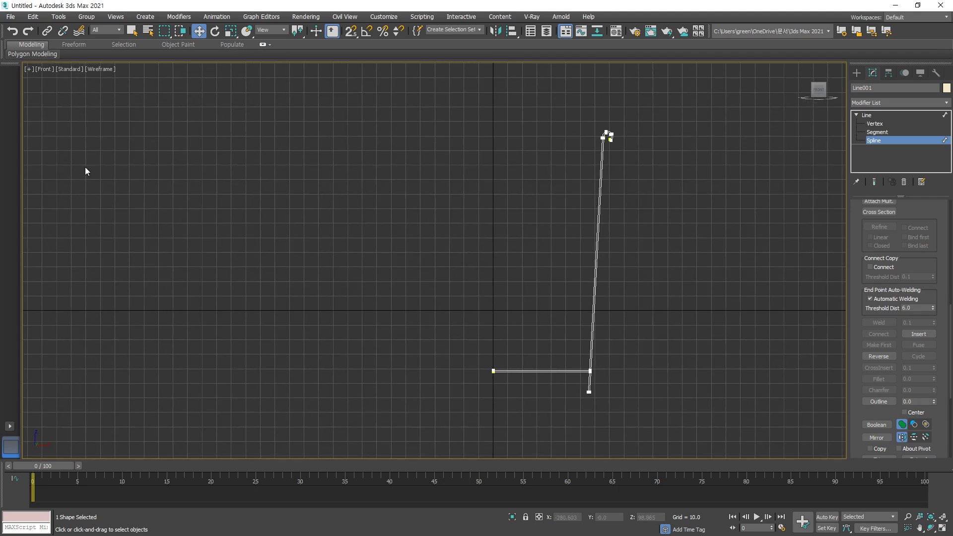
# Merge the slanted wall spline and the overlapping base spline into one outline with a Boolean Union.
pyautogui.scroll(5, 650, 407)
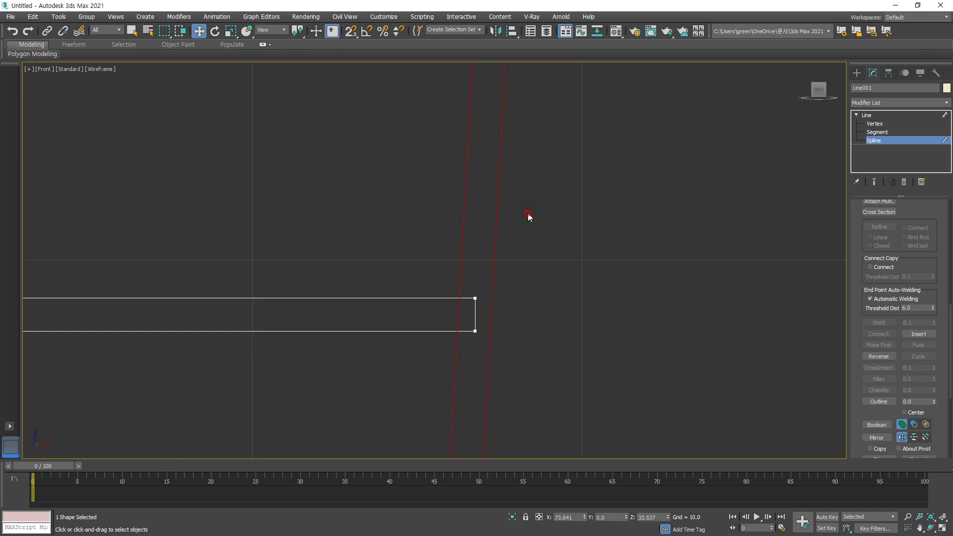
pyautogui.moveTo(320, 258); pyautogui.dragTo(272, 388)
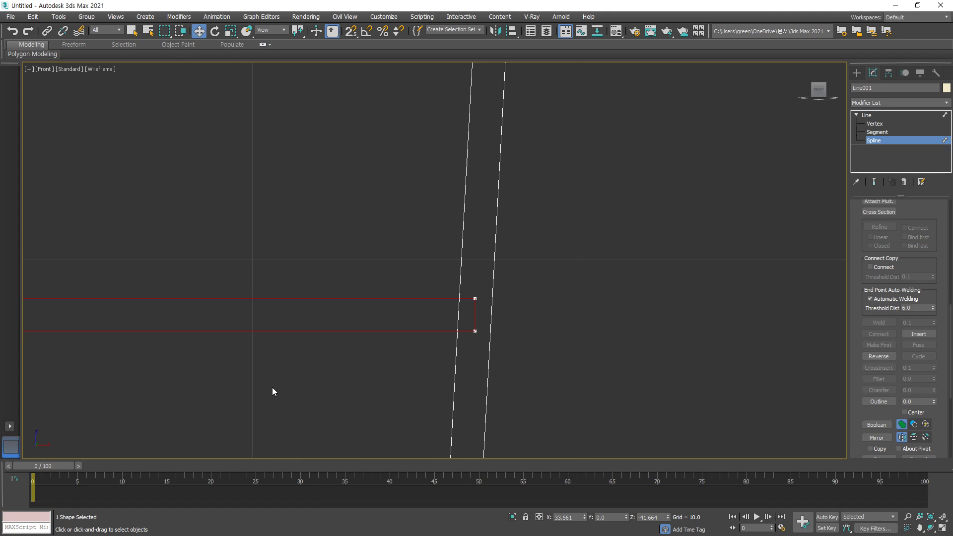
pyautogui.moveTo(468, 288)
pyautogui.mouseDown()
pyautogui.moveTo(446, 347)
pyautogui.moveTo(490, 293)
pyautogui.moveTo(457, 277)
pyautogui.mouseUp()
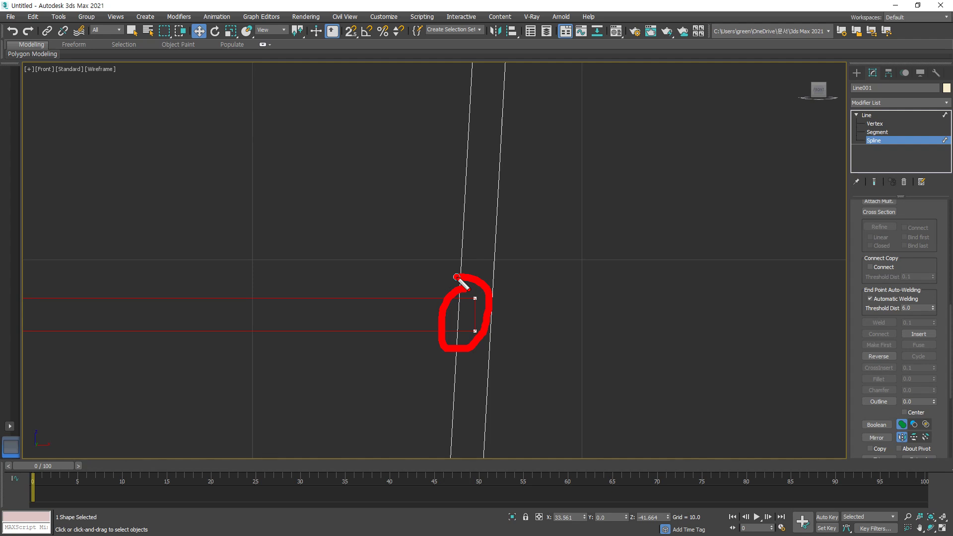
pyautogui.press('Escape')
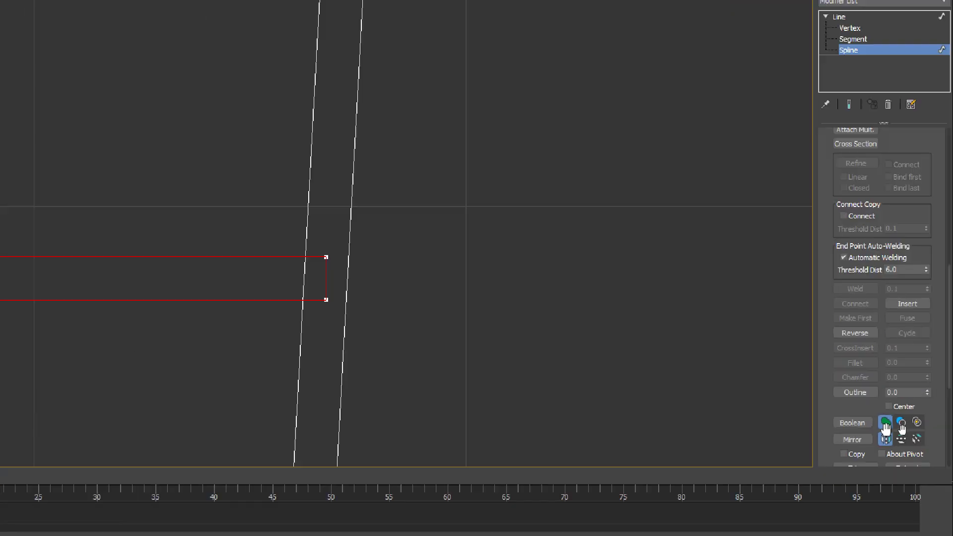
pyautogui.click(588, 240)
pyautogui.moveTo(482, 182); pyautogui.dragTo(483, 182)
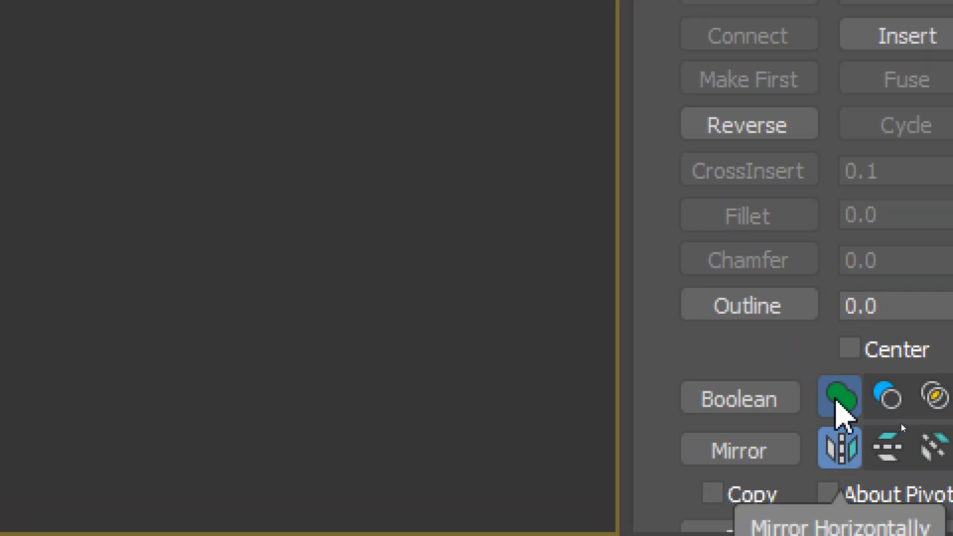
pyautogui.click(760, 399)
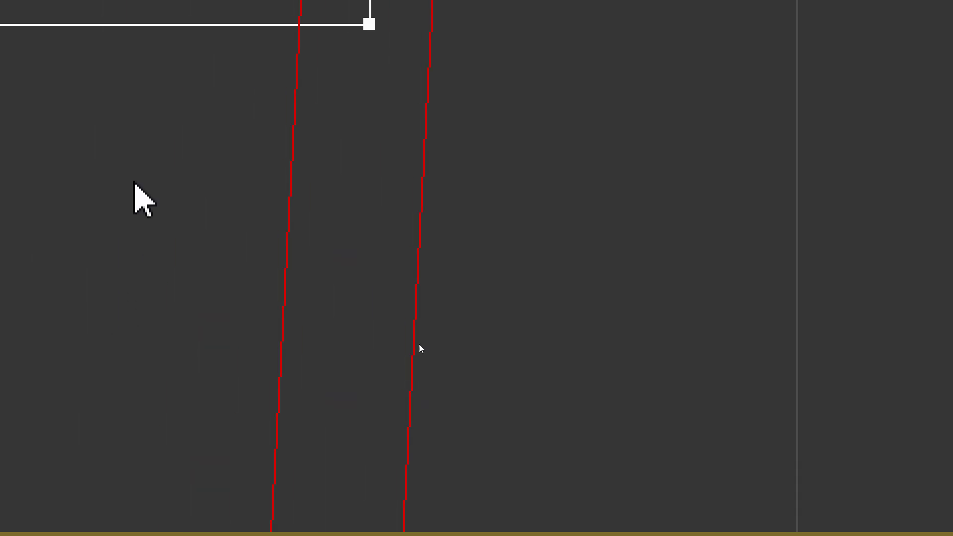
pyautogui.click(143, 24)
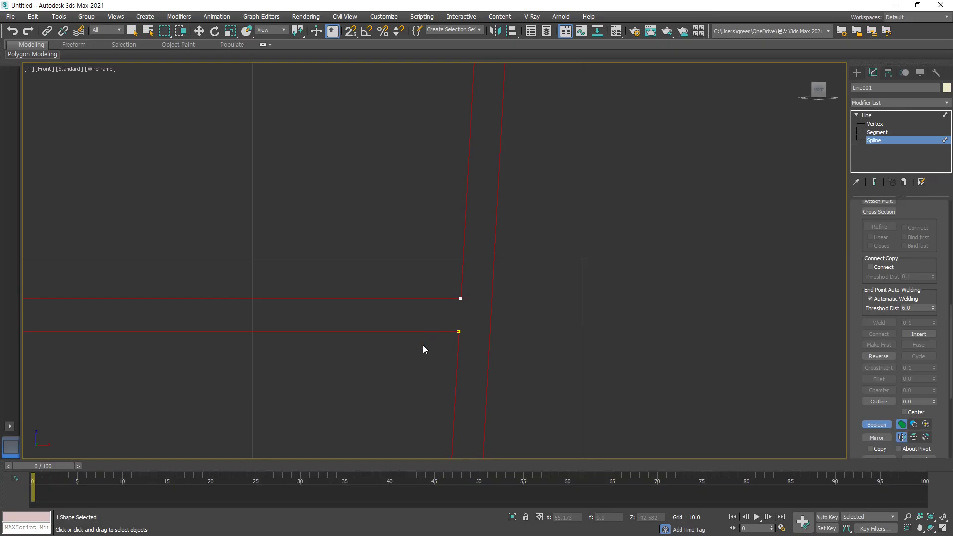
pyautogui.scroll(-2, 526, 360)
pyautogui.scroll(-2, 570, 387)
pyautogui.rightClick(581, 362)
pyautogui.click(581, 364)
# Step through the line's Vertex, Segment and Spline levels and return to the whole Line object.
pyautogui.scroll(-8, 581, 364)
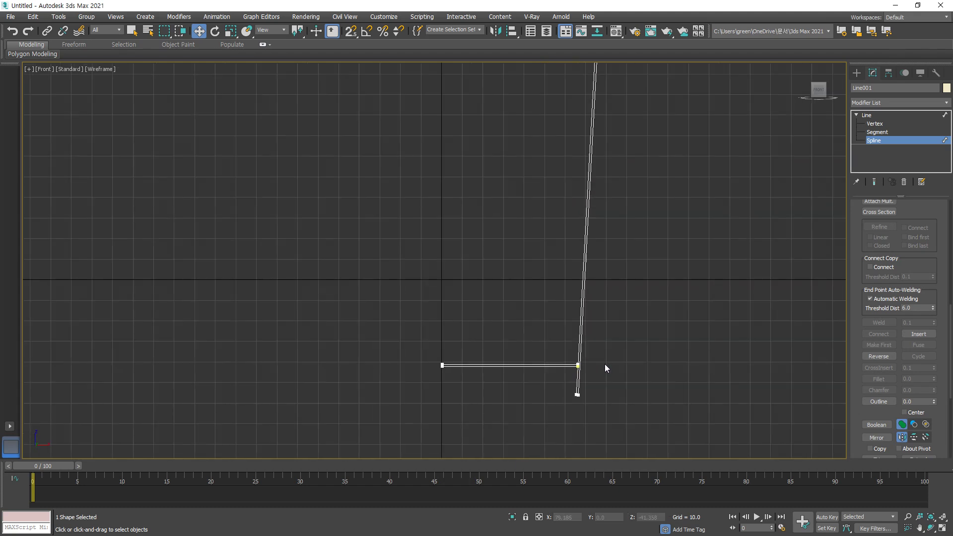
pyautogui.moveTo(613, 341); pyautogui.dragTo(571, 361, button='middle')
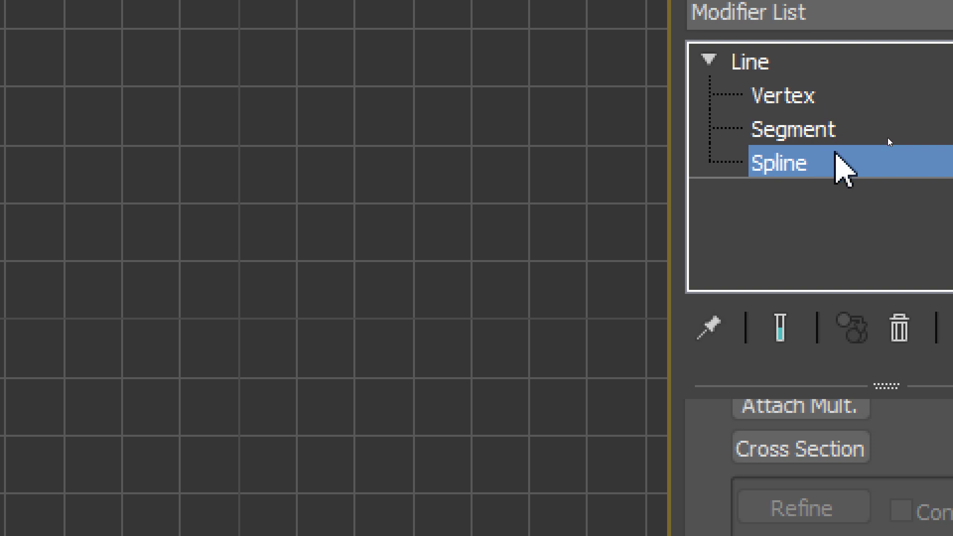
pyautogui.click(793, 105)
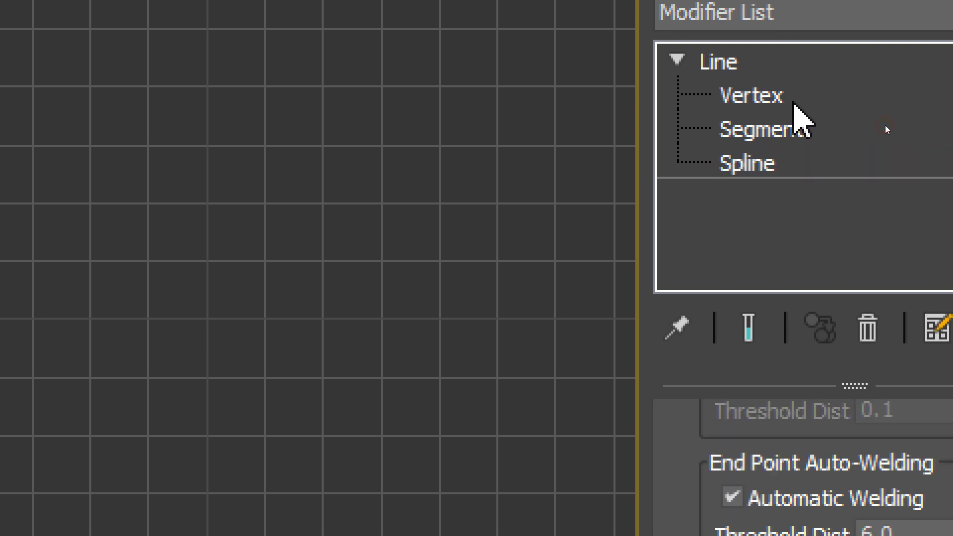
pyautogui.click(790, 130)
pyautogui.click(788, 162)
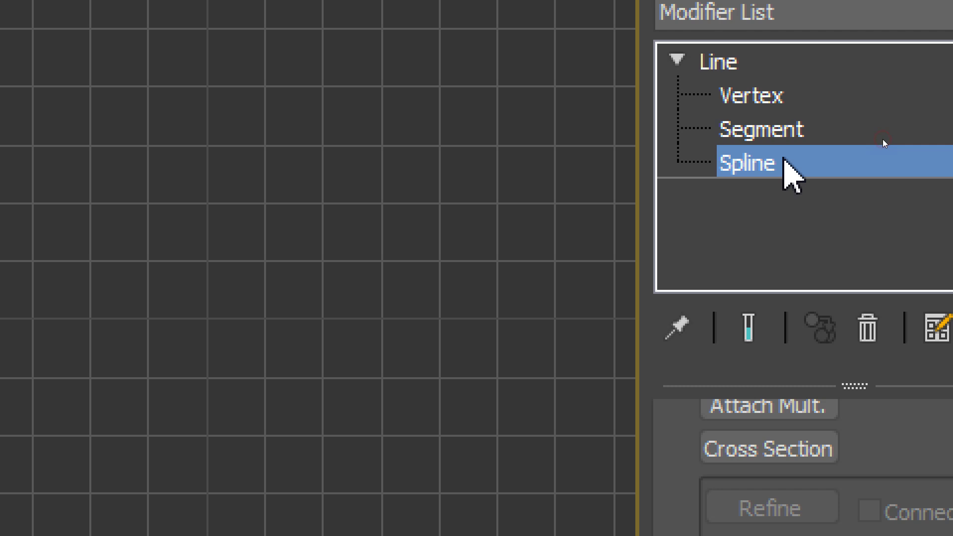
pyautogui.press('1')
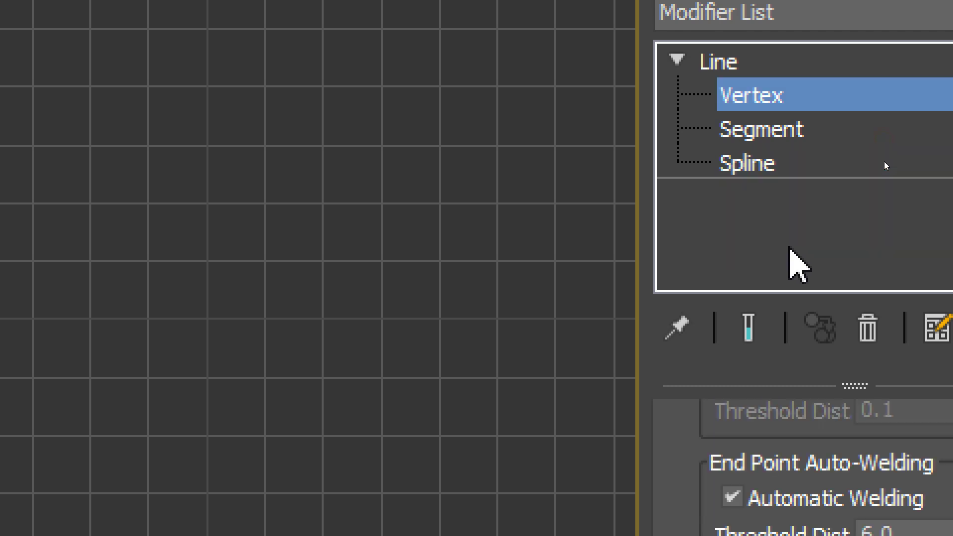
pyautogui.press('2')
pyautogui.press('3')
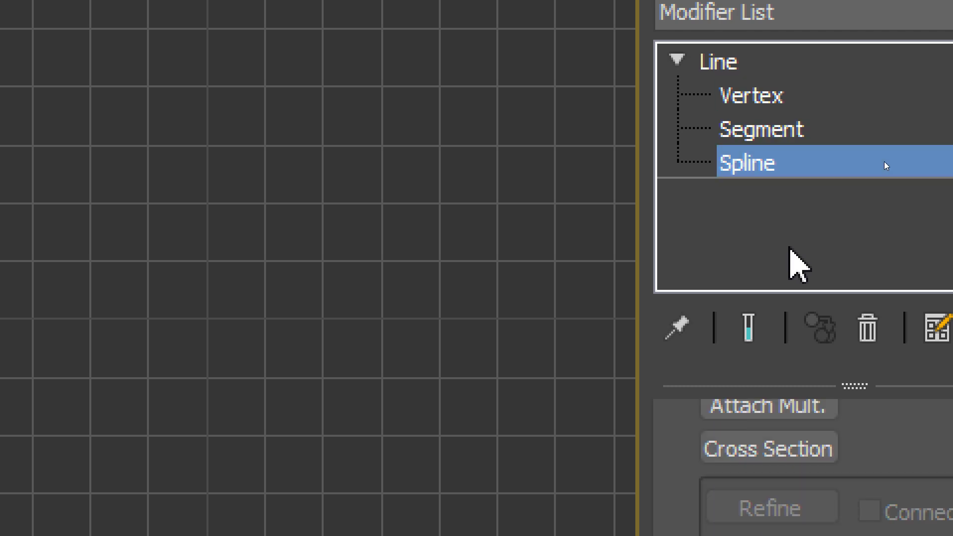
pyautogui.press('3')
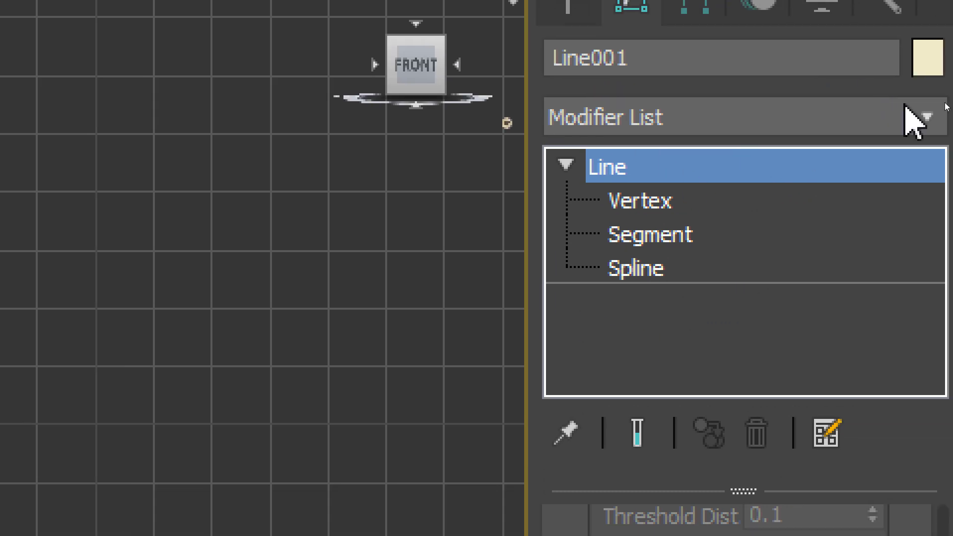
# Apply the Lathe modifier to the profile line and view the result in all four viewports.
pyautogui.click(937, 118)
pyautogui.scroll(-2, 938, 124)
pyautogui.press('l')
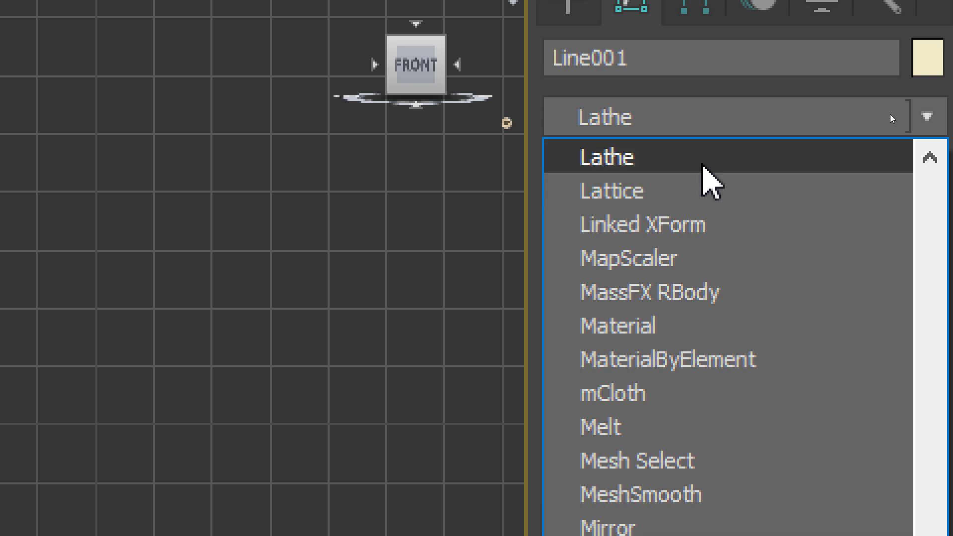
pyautogui.click(702, 165)
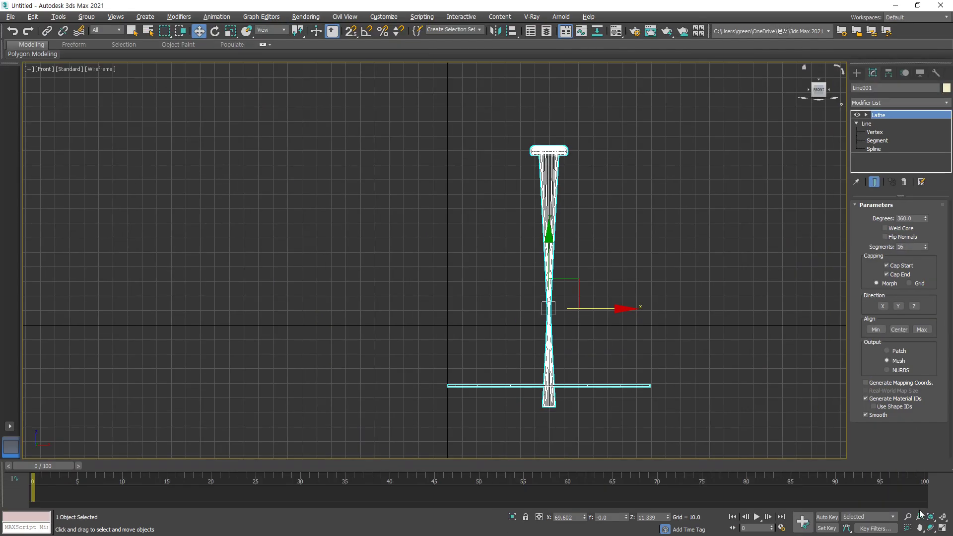
pyautogui.click(942, 528)
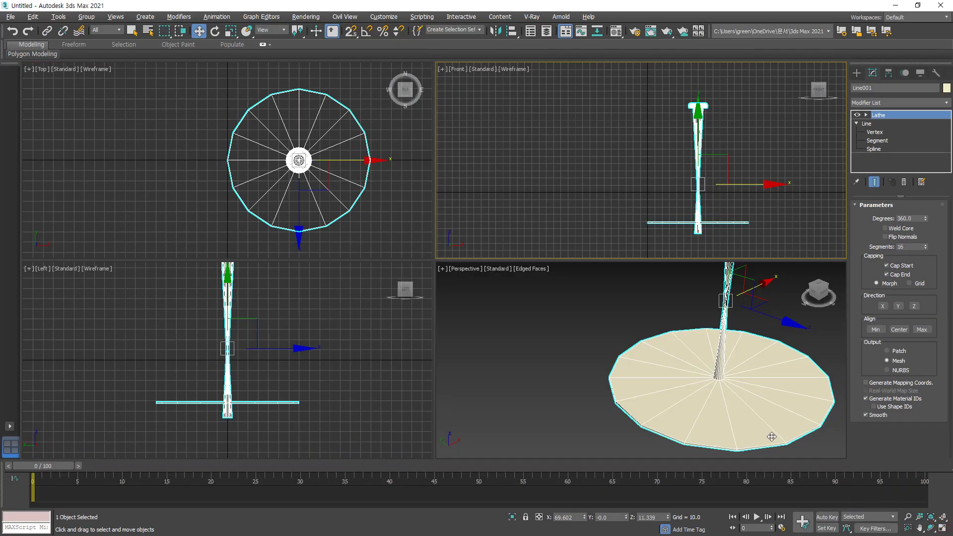
pyautogui.scroll(-3, 650, 377)
pyautogui.moveTo(641, 378); pyautogui.dragTo(623, 395, button='middle')
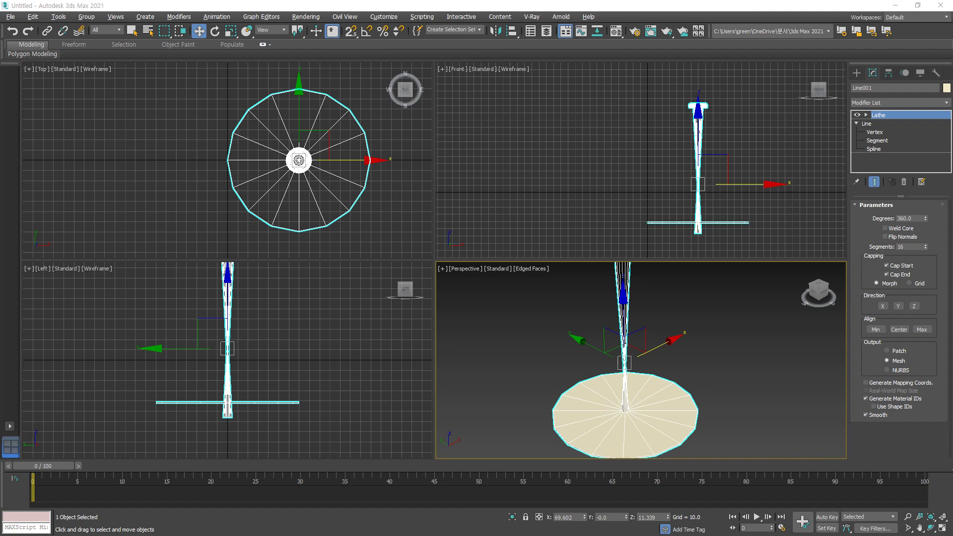
# Remove the Lathe modifier to check the pivot on the bare profile line, and apply Lathe again.
pyautogui.click(903, 181)
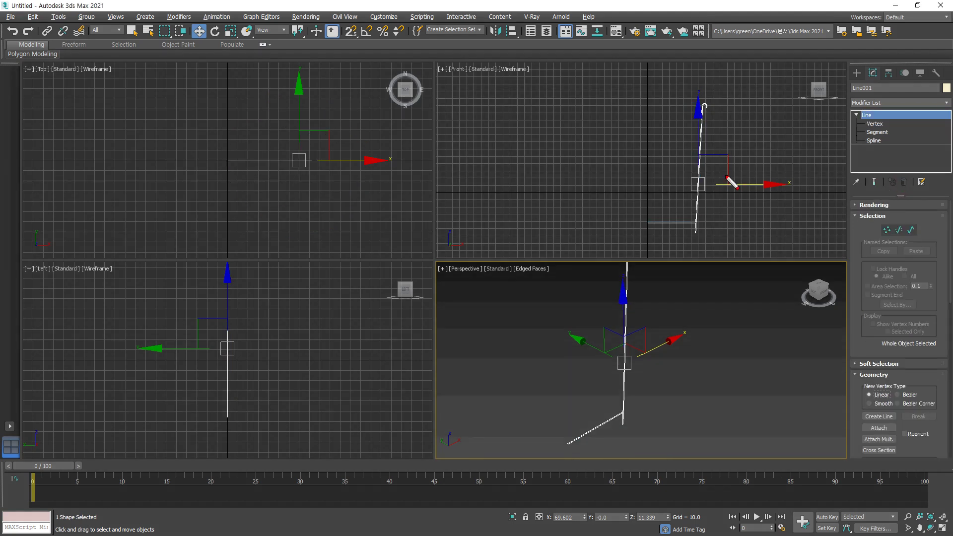
pyautogui.moveTo(697, 78)
pyautogui.mouseDown()
pyautogui.moveTo(719, 208)
pyautogui.moveTo(786, 162)
pyautogui.moveTo(711, 130)
pyautogui.moveTo(693, 86)
pyautogui.mouseUp()
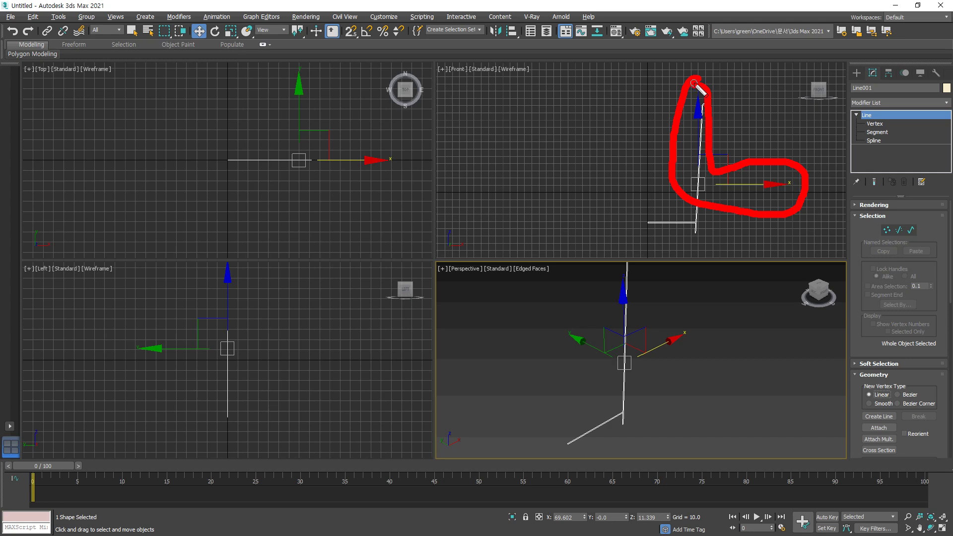
pyautogui.click(910, 101)
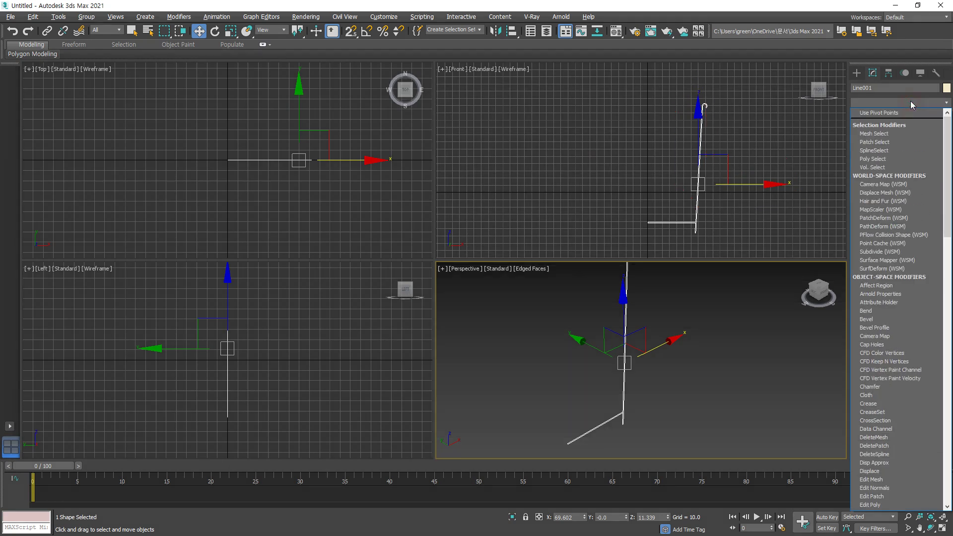
pyautogui.press('l')
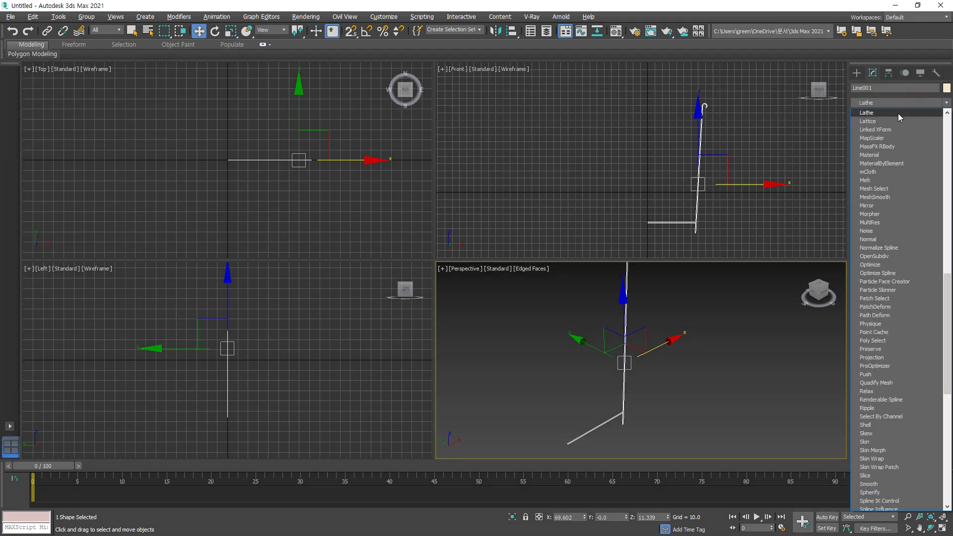
pyautogui.click(898, 113)
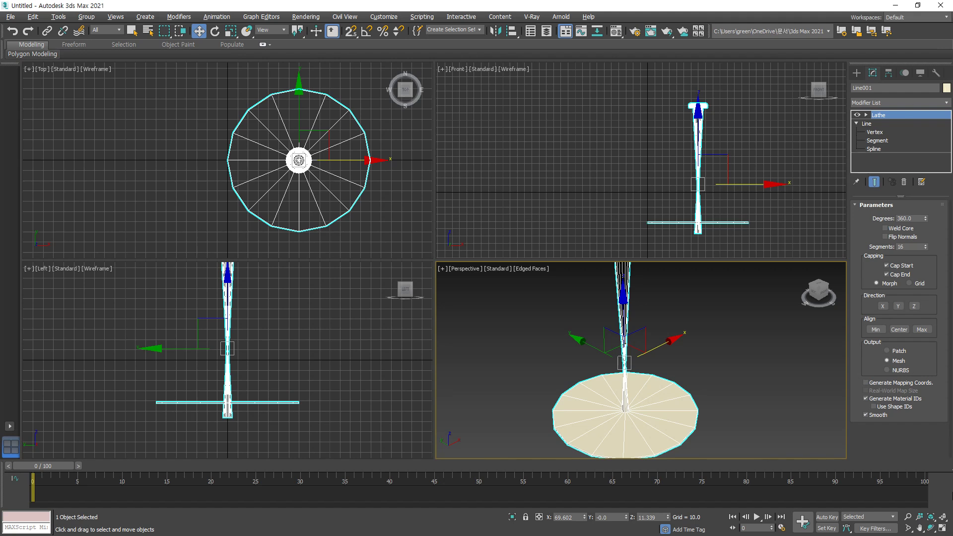
# Examine the lathed line around its pivot in the enlarged Front view and return to the four-viewport layout.
pyautogui.click(943, 528)
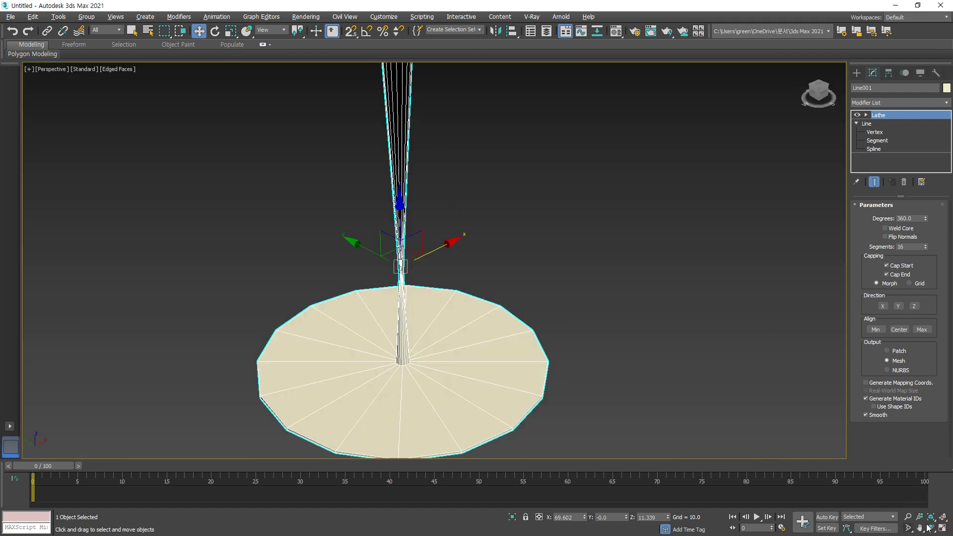
pyautogui.click(943, 528)
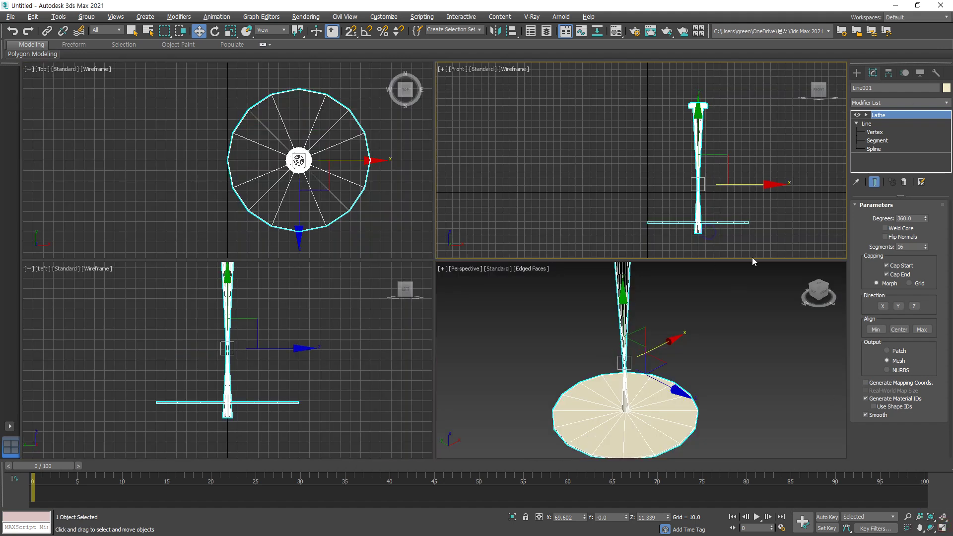
pyautogui.click(943, 528)
pyautogui.scroll(4, 596, 277)
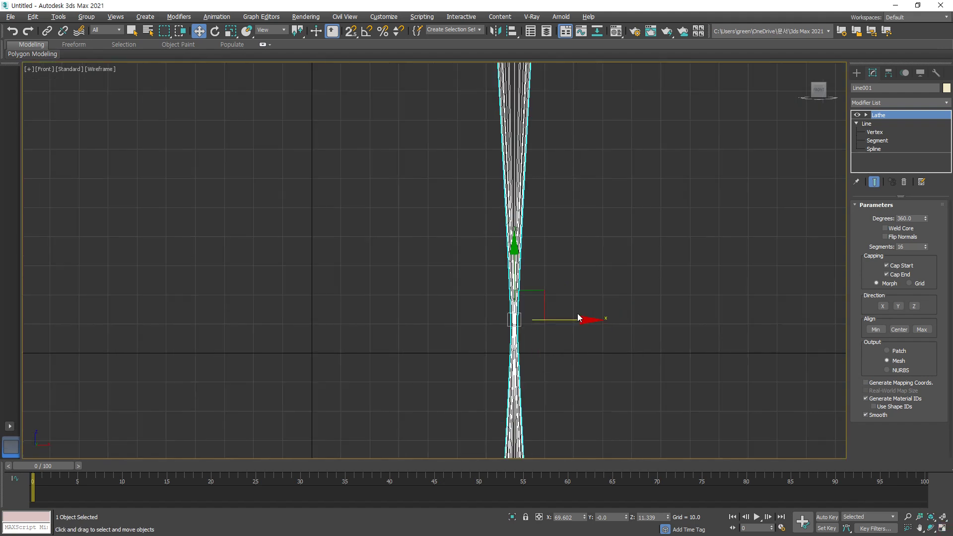
pyautogui.moveTo(516, 237)
pyautogui.mouseDown()
pyautogui.moveTo(522, 330)
pyautogui.moveTo(576, 318)
pyautogui.mouseUp()
pyautogui.moveTo(468, 163)
pyautogui.mouseDown()
pyautogui.moveTo(469, 178)
pyautogui.moveTo(512, 147)
pyautogui.mouseUp()
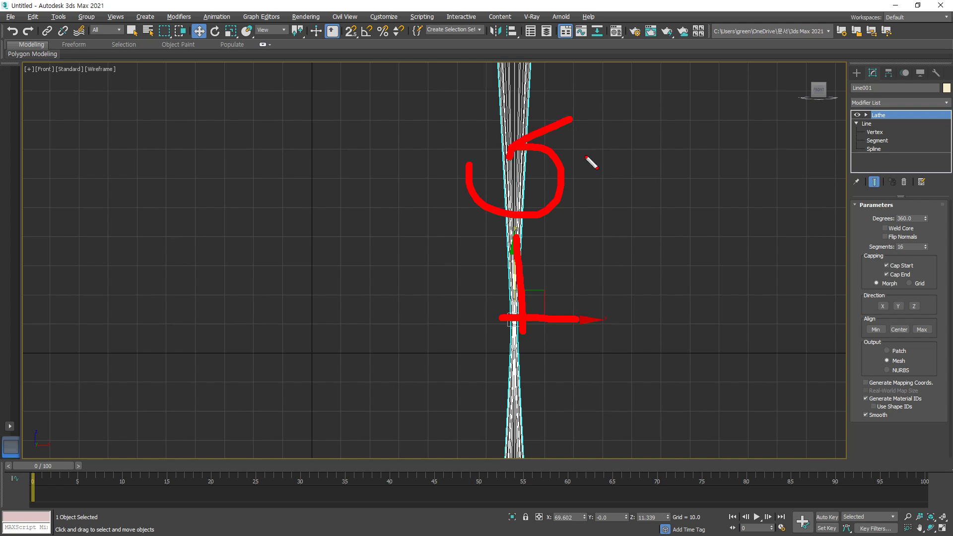
pyautogui.press('Escape')
pyautogui.click(943, 528)
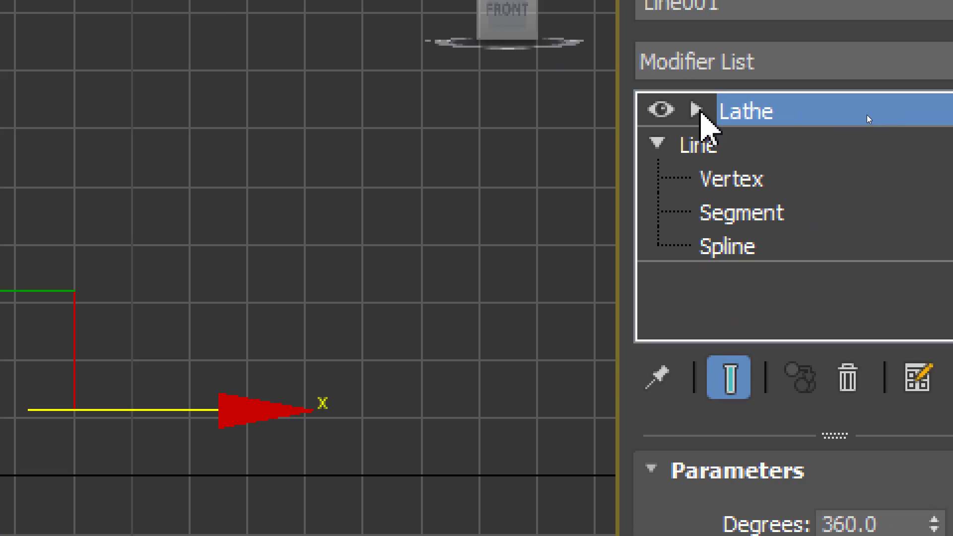
# Move the Lathe modifier's Axis along X to about -36.44 to widen the lathed shape into a container, and return to the Lathe level.
pyautogui.click(696, 110)
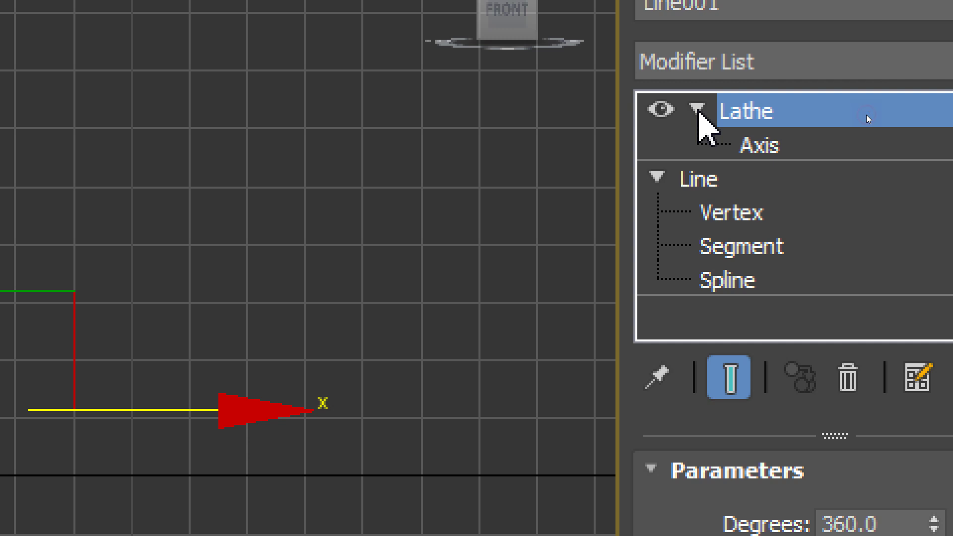
pyautogui.click(891, 125)
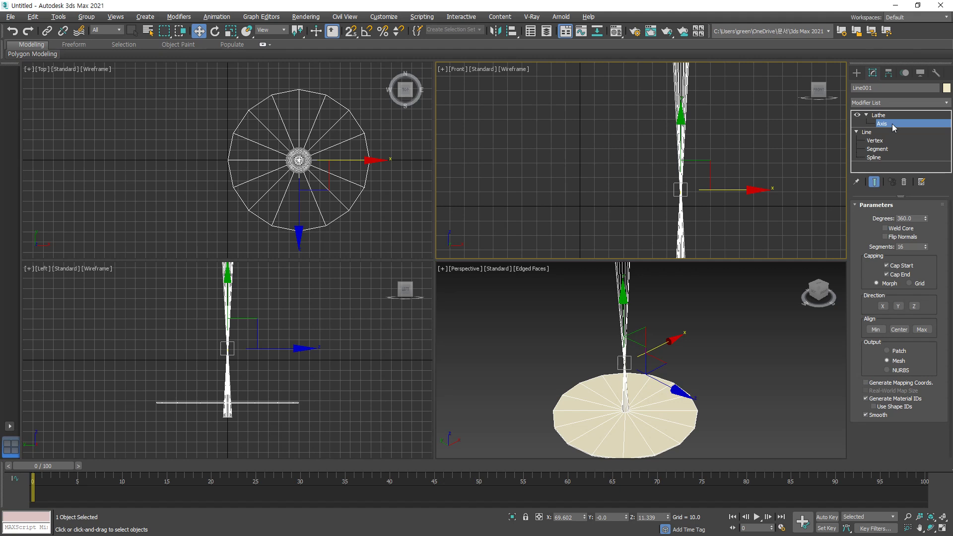
pyautogui.moveTo(666, 106); pyautogui.dragTo(667, 103)
pyautogui.moveTo(740, 189); pyautogui.dragTo(597, 189)
pyautogui.scroll(-5, 596, 187)
pyautogui.scroll(-2, 601, 319)
pyautogui.scroll(-4, 600, 319)
pyautogui.keyDown('alt'); pyautogui.moveTo(600, 319); pyautogui.dragTo(610, 222, button='middle'); pyautogui.keyUp('alt')
pyautogui.moveTo(619, 186); pyautogui.dragTo(603, 176)
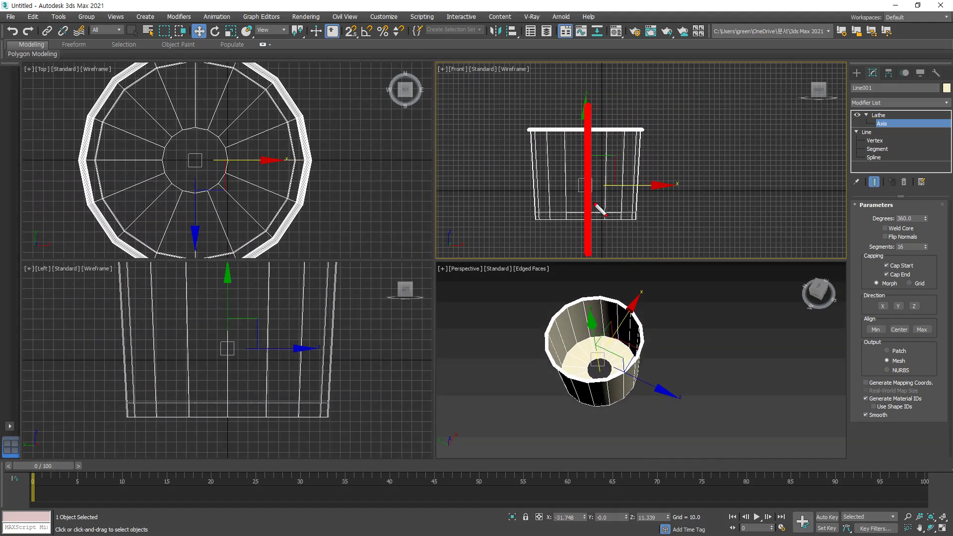
pyautogui.moveTo(862, 133)
pyautogui.mouseDown()
pyautogui.moveTo(893, 110)
pyautogui.moveTo(868, 137)
pyautogui.moveTo(856, 128)
pyautogui.moveTo(651, 179)
pyautogui.moveTo(800, 182)
pyautogui.moveTo(630, 186)
pyautogui.moveTo(735, 181)
pyautogui.moveTo(659, 184)
pyautogui.mouseUp()
pyautogui.press('Escape')
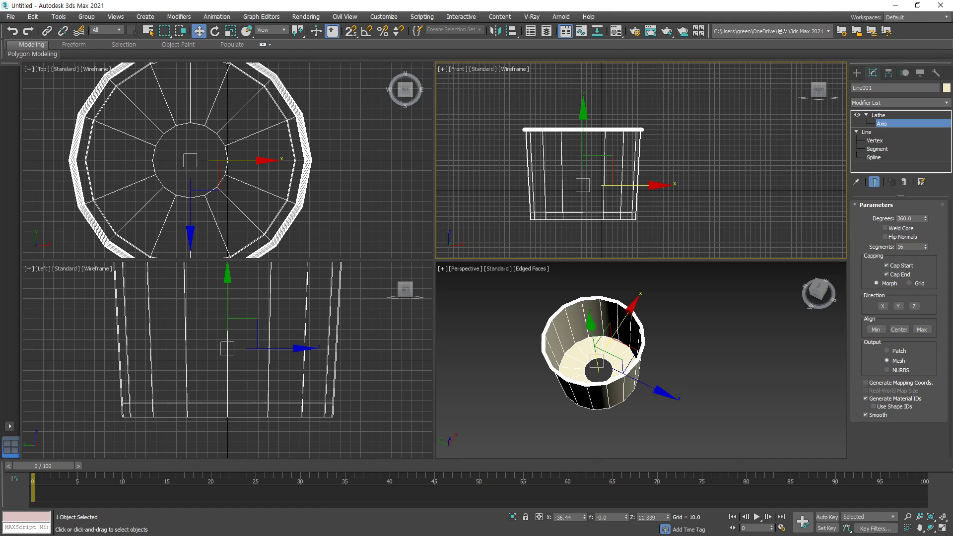
pyautogui.click(882, 124)
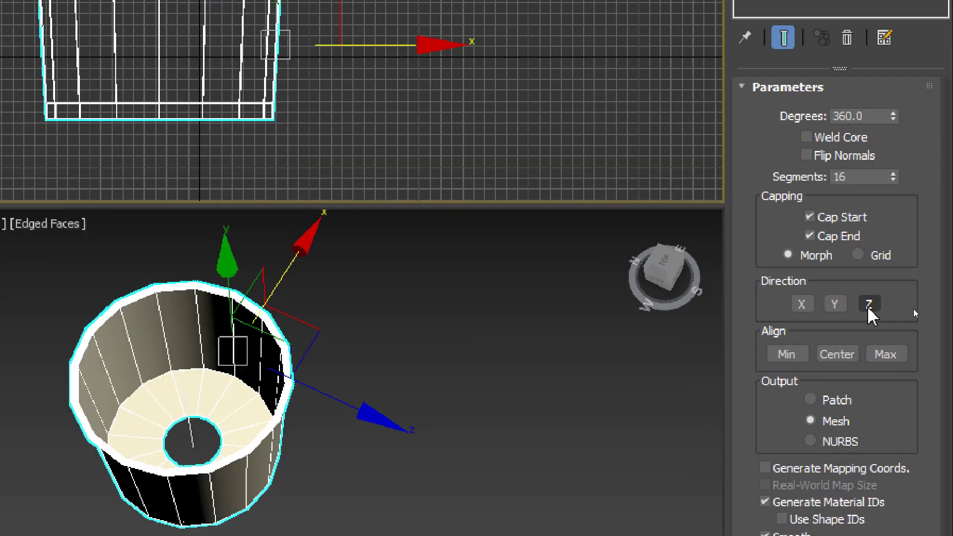
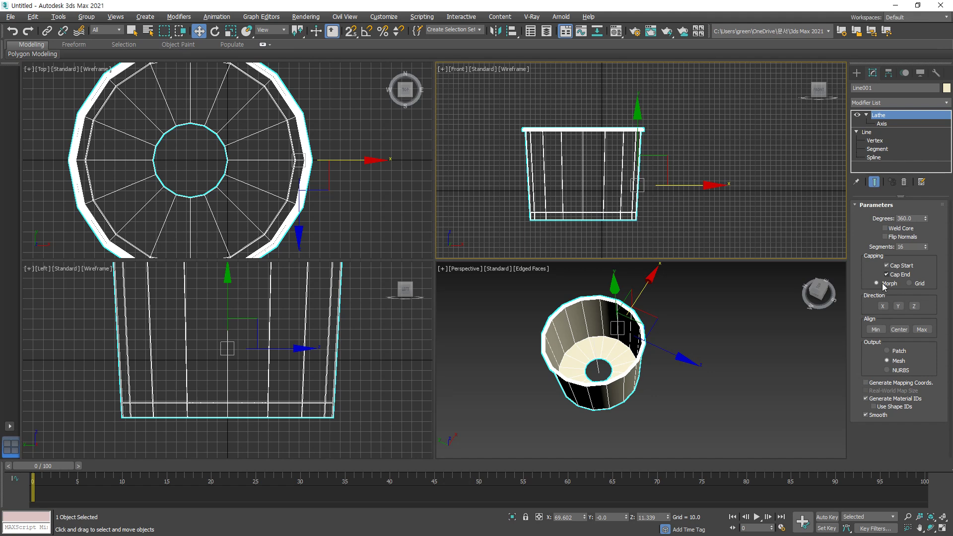
# Align the Lathe axis to the profile's Center, and remove the Lathe modifier from the line.
pyautogui.click(899, 329)
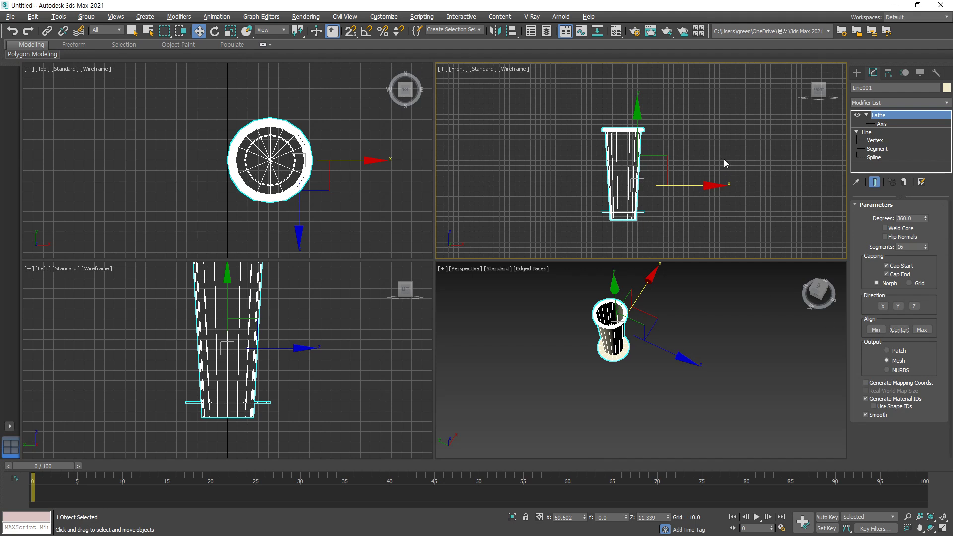
pyautogui.scroll(4, 721, 159)
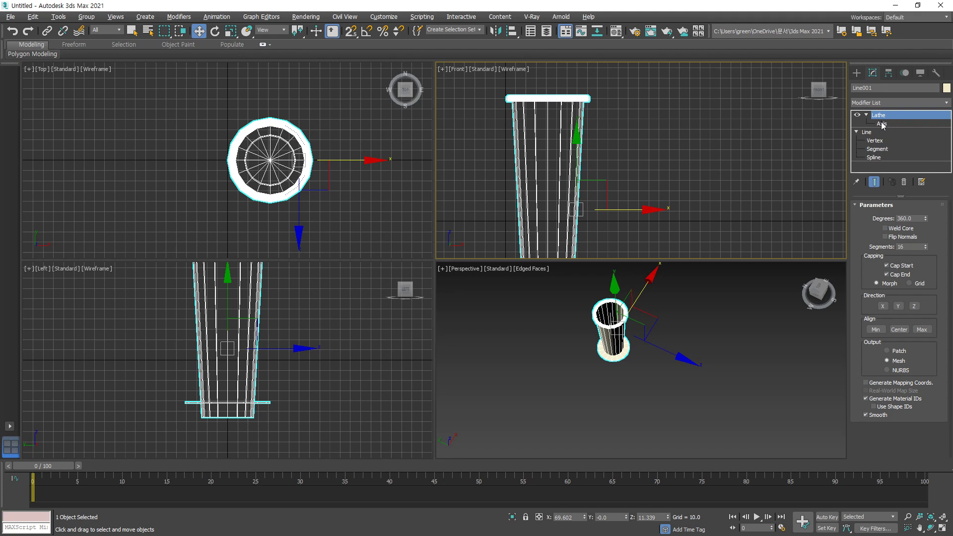
pyautogui.click(904, 181)
pyautogui.moveTo(610, 180); pyautogui.dragTo(626, 165, button='middle')
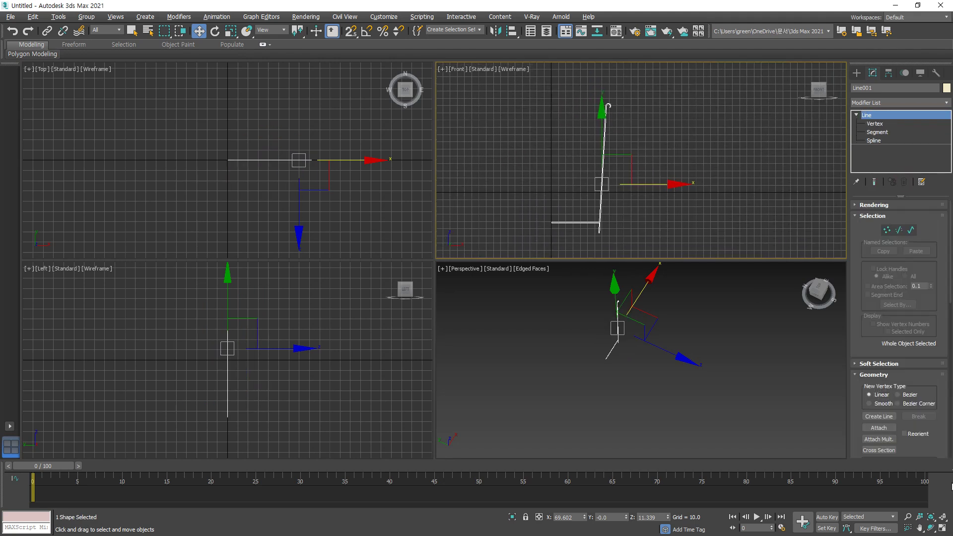
# Examine the bare profile in the enlarged Front view, comparing its pivot with its outer and inner limits along the X direction.
pyautogui.click(942, 529)
pyautogui.moveTo(439, 126)
pyautogui.mouseDown()
pyautogui.moveTo(384, 221)
pyautogui.moveTo(370, 385)
pyautogui.moveTo(375, 152)
pyautogui.moveTo(452, 130)
pyautogui.mouseUp()
pyautogui.moveTo(403, 295)
pyautogui.mouseDown()
pyautogui.moveTo(512, 283)
pyautogui.moveTo(510, 314)
pyautogui.moveTo(593, 305)
pyautogui.mouseUp()
pyautogui.moveTo(565, 290); pyautogui.dragTo(570, 326)
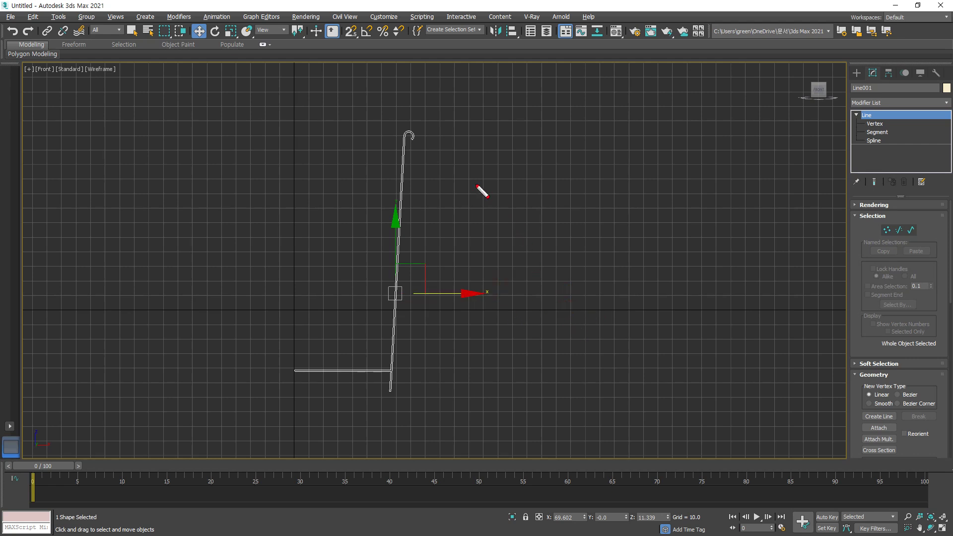
pyautogui.moveTo(318, 295)
pyautogui.mouseDown()
pyautogui.moveTo(399, 294)
pyautogui.moveTo(397, 312)
pyautogui.mouseUp()
pyautogui.click(387, 274)
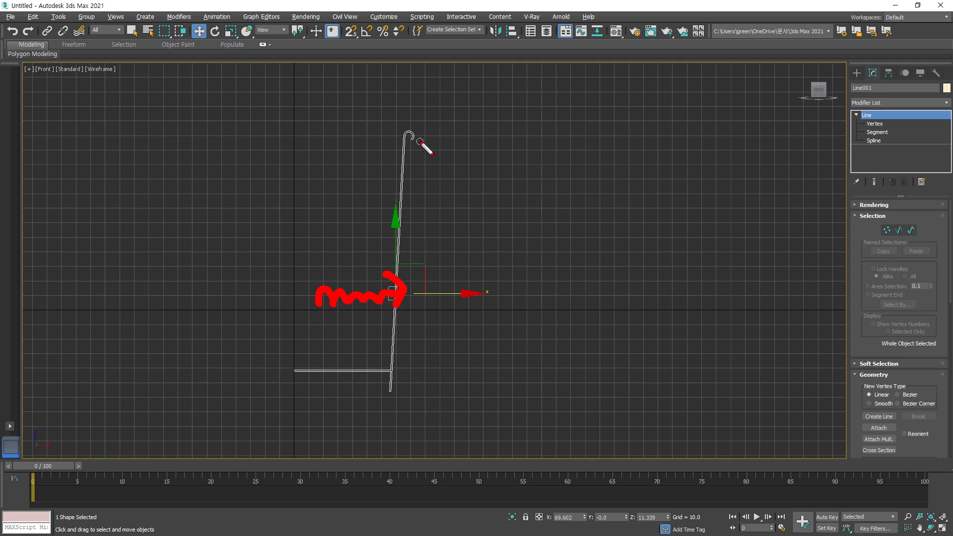
pyautogui.moveTo(416, 134); pyautogui.dragTo(417, 404)
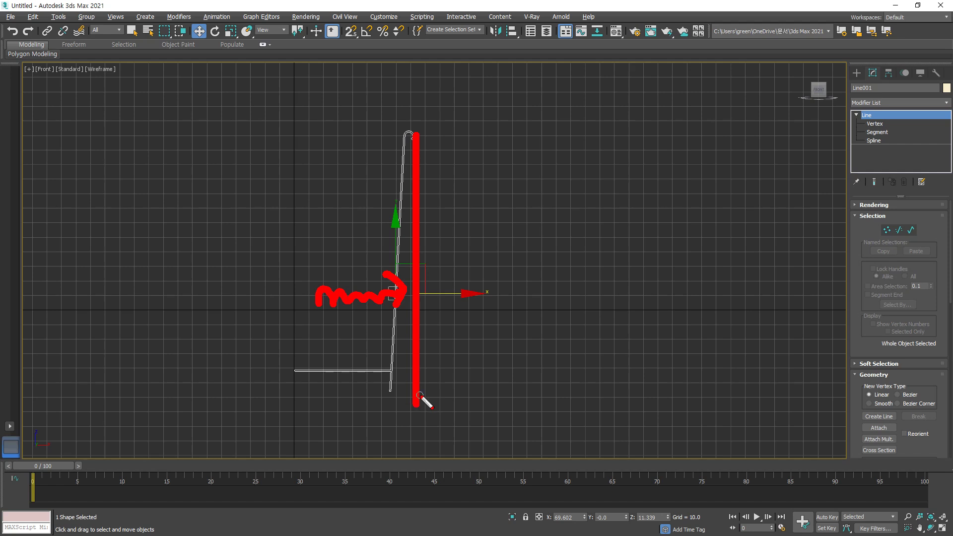
pyautogui.press('e')
pyautogui.moveTo(391, 296); pyautogui.dragTo(315, 295)
pyautogui.moveTo(295, 376); pyautogui.dragTo(297, 176)
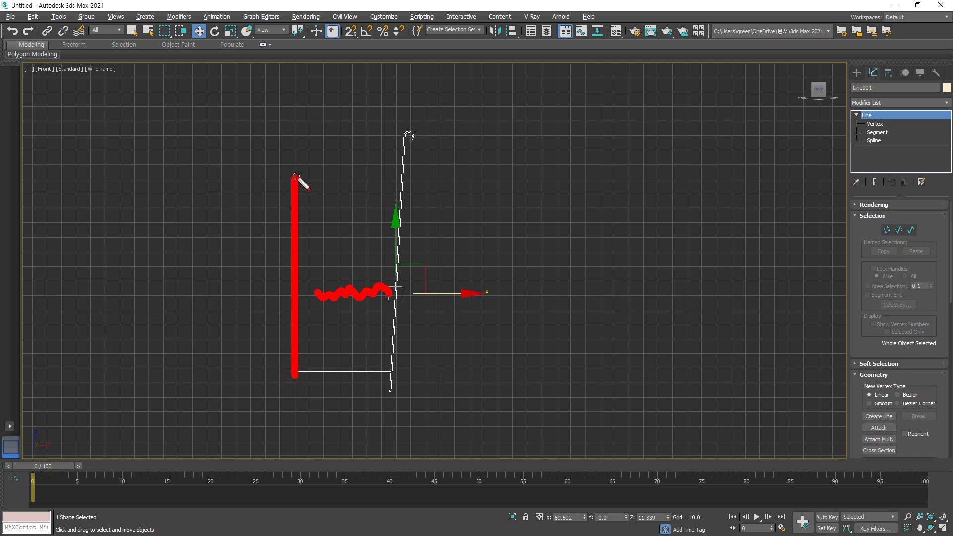
pyautogui.moveTo(368, 298)
pyautogui.mouseDown()
pyautogui.moveTo(316, 294)
pyautogui.moveTo(296, 304)
pyautogui.moveTo(308, 331)
pyautogui.mouseUp()
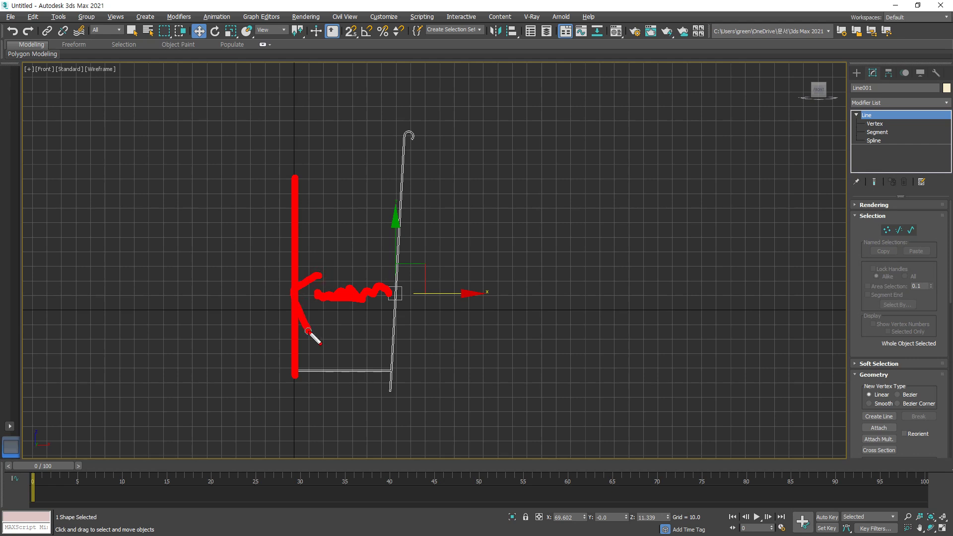
pyautogui.press('e')
pyautogui.moveTo(405, 326)
pyautogui.mouseDown()
pyautogui.moveTo(351, 251)
pyautogui.moveTo(416, 226)
pyautogui.moveTo(519, 319)
pyautogui.moveTo(420, 327)
pyautogui.mouseUp()
pyautogui.press('e')
pyautogui.moveTo(397, 293)
pyautogui.mouseDown()
pyautogui.moveTo(489, 296)
pyautogui.moveTo(452, 315)
pyautogui.moveTo(389, 220)
pyautogui.moveTo(404, 227)
pyautogui.mouseUp()
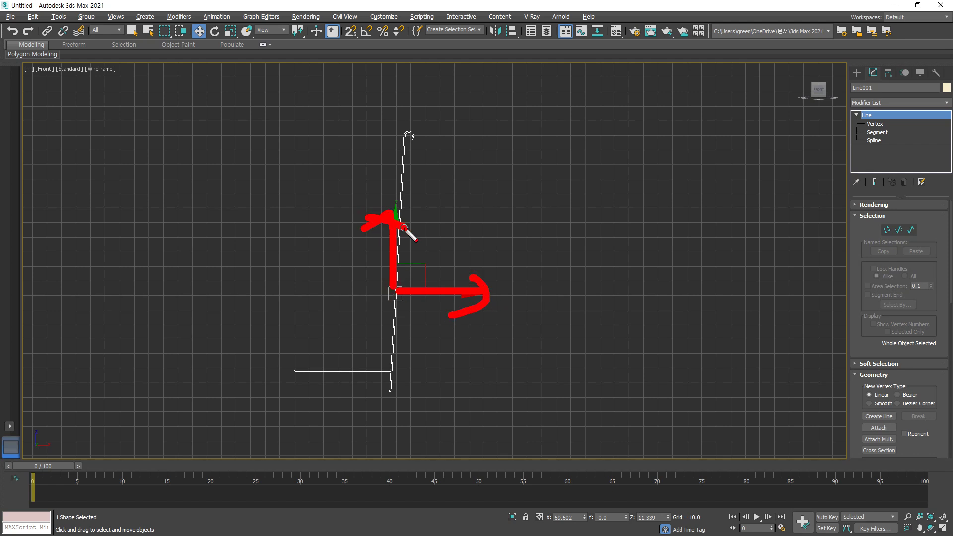
pyautogui.press('e')
pyautogui.moveTo(381, 298); pyautogui.dragTo(302, 288)
pyautogui.moveTo(293, 375); pyautogui.dragTo(293, 216)
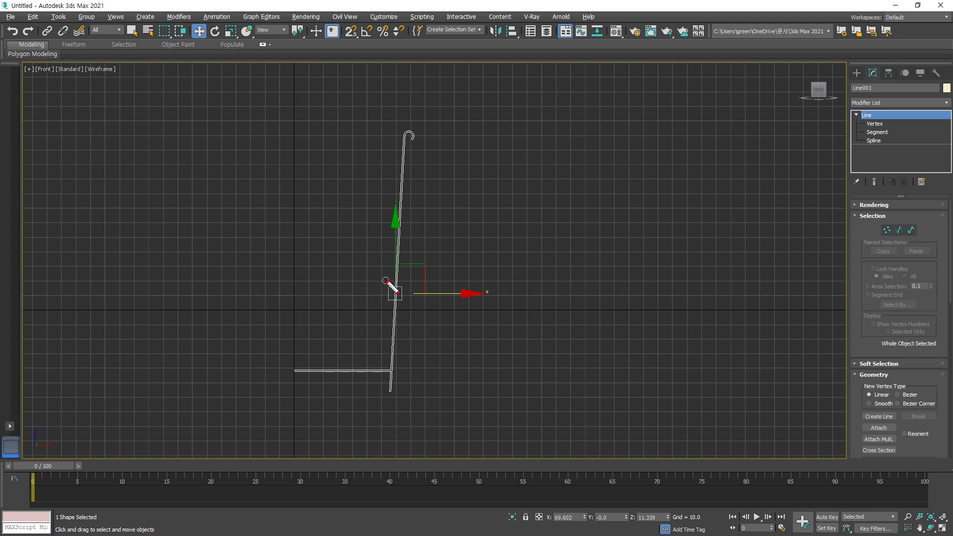
# Examine the profile's vertical direction in the Front view, comparing the pivot with the profile's upper and lower ends.
pyautogui.moveTo(392, 284); pyautogui.dragTo(392, 224)
pyautogui.moveTo(393, 290)
pyautogui.mouseDown()
pyautogui.moveTo(383, 206)
pyautogui.moveTo(369, 202)
pyautogui.moveTo(404, 202)
pyautogui.mouseUp()
pyautogui.moveTo(380, 294)
pyautogui.mouseDown()
pyautogui.moveTo(380, 332)
pyautogui.moveTo(391, 334)
pyautogui.mouseUp()
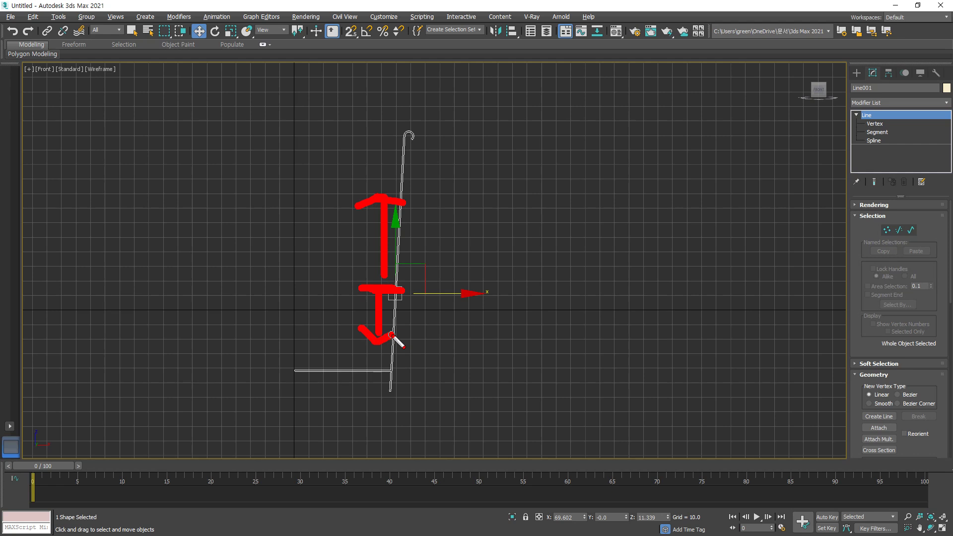
pyautogui.press('e')
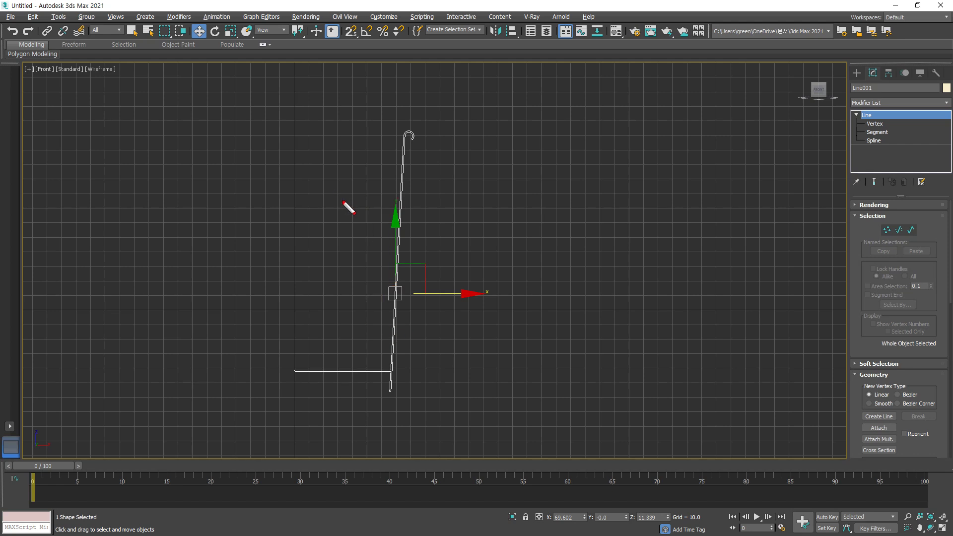
pyautogui.moveTo(382, 272); pyautogui.dragTo(381, 216)
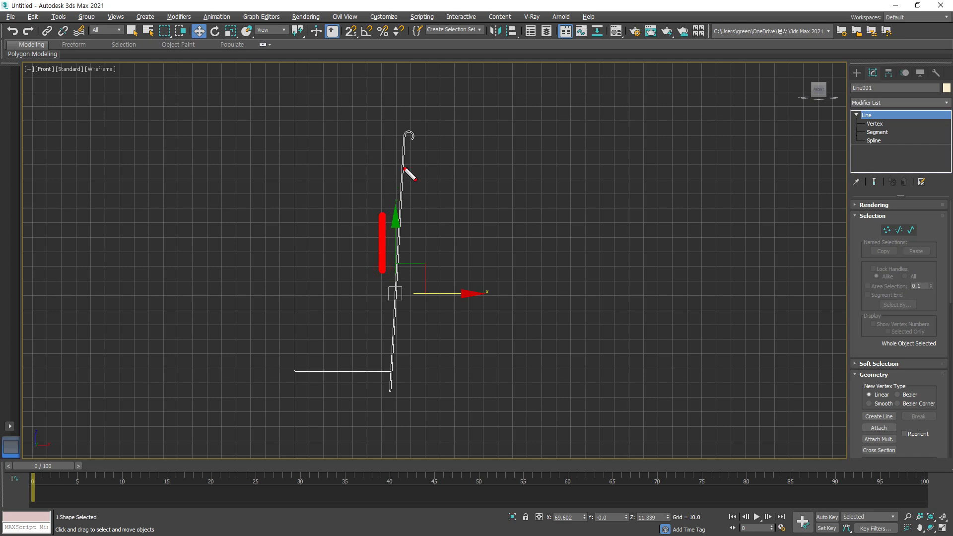
pyautogui.moveTo(415, 132)
pyautogui.mouseDown()
pyautogui.moveTo(260, 132)
pyautogui.moveTo(498, 132)
pyautogui.mouseUp()
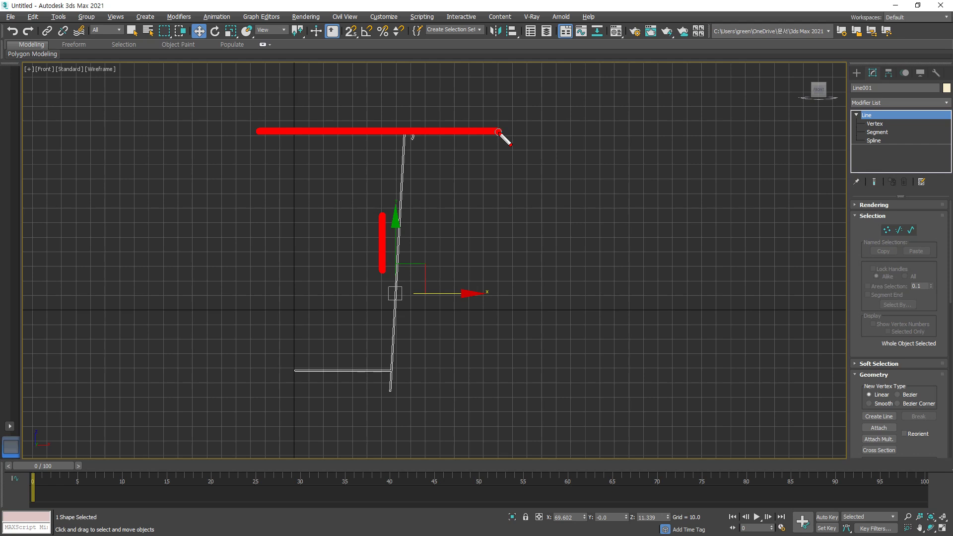
pyautogui.press('e')
pyautogui.moveTo(382, 301); pyautogui.dragTo(382, 342)
pyautogui.moveTo(395, 393); pyautogui.dragTo(582, 393)
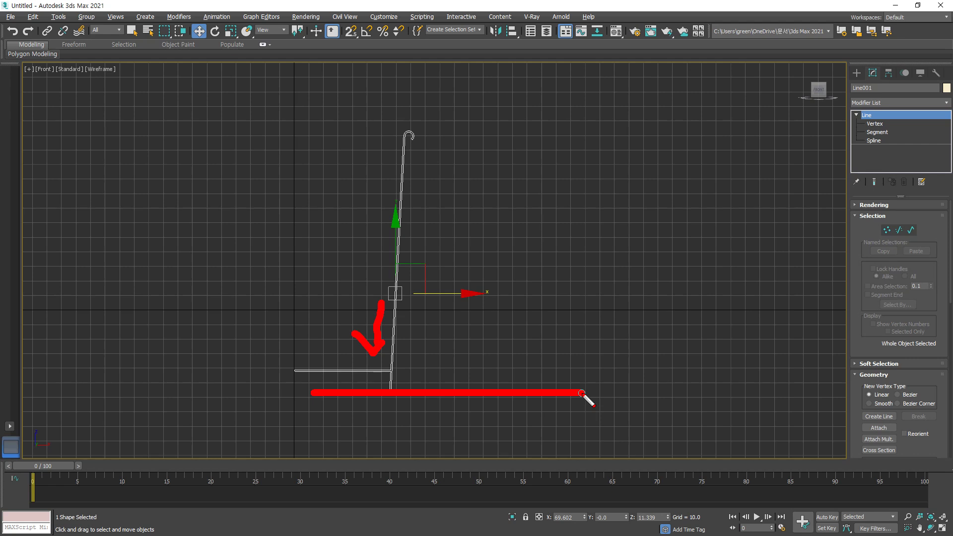
pyautogui.press('Escape')
# Apply the Lathe modifier to the bare profile line again.
pyautogui.click(913, 102)
pyautogui.press('l')
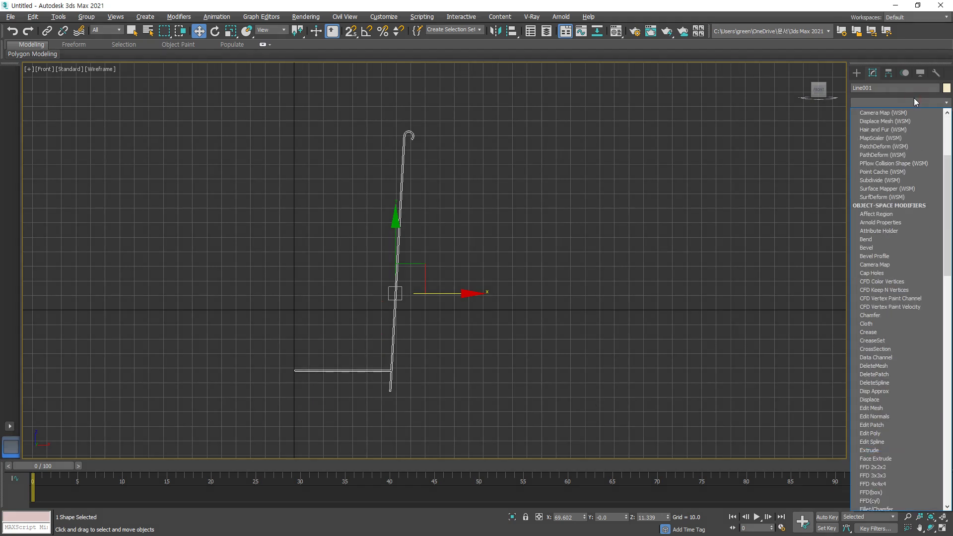
pyautogui.click(900, 112)
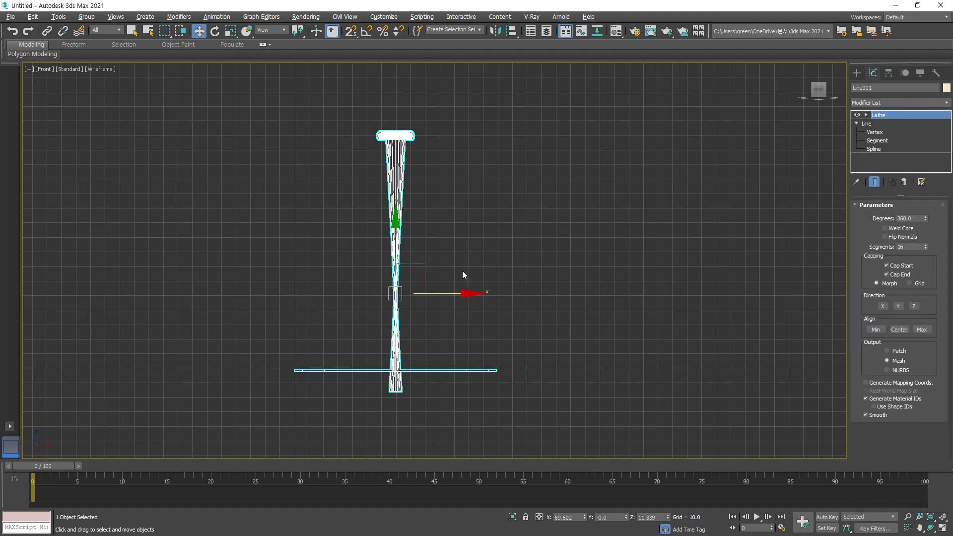
# Align the cup's lathe axis to Min and fit the model in all four viewports.
pyautogui.moveTo(390, 183)
pyautogui.mouseDown()
pyautogui.moveTo(393, 367)
pyautogui.moveTo(397, 147)
pyautogui.mouseUp()
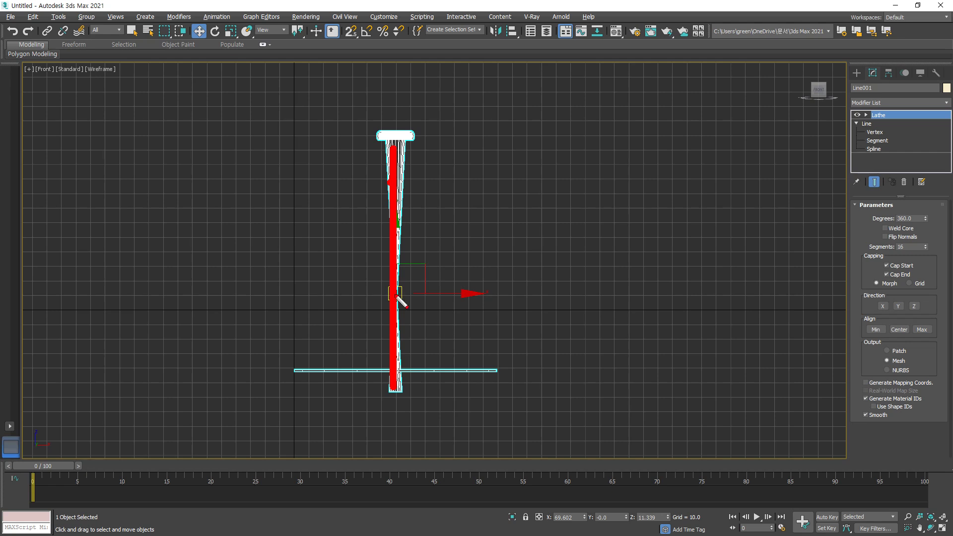
pyautogui.click(896, 330)
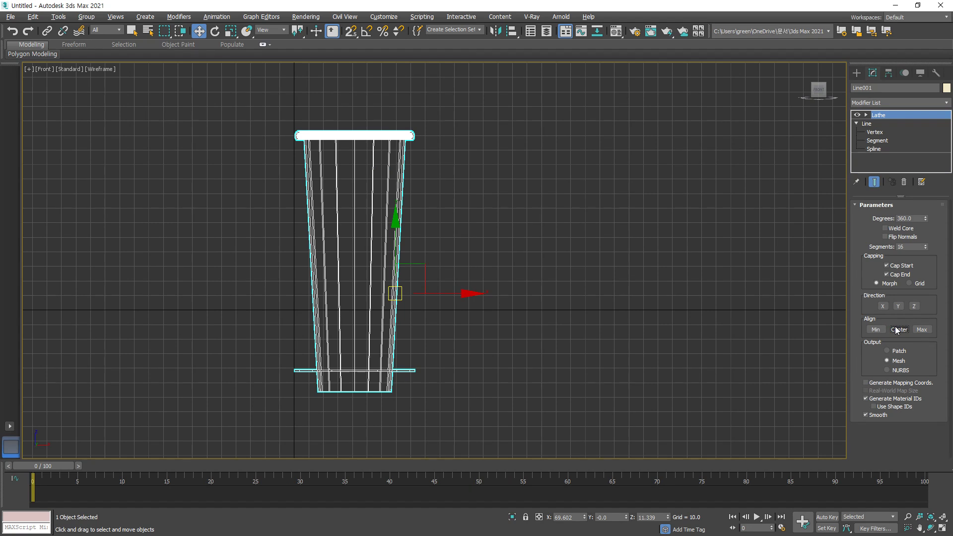
pyautogui.click(878, 330)
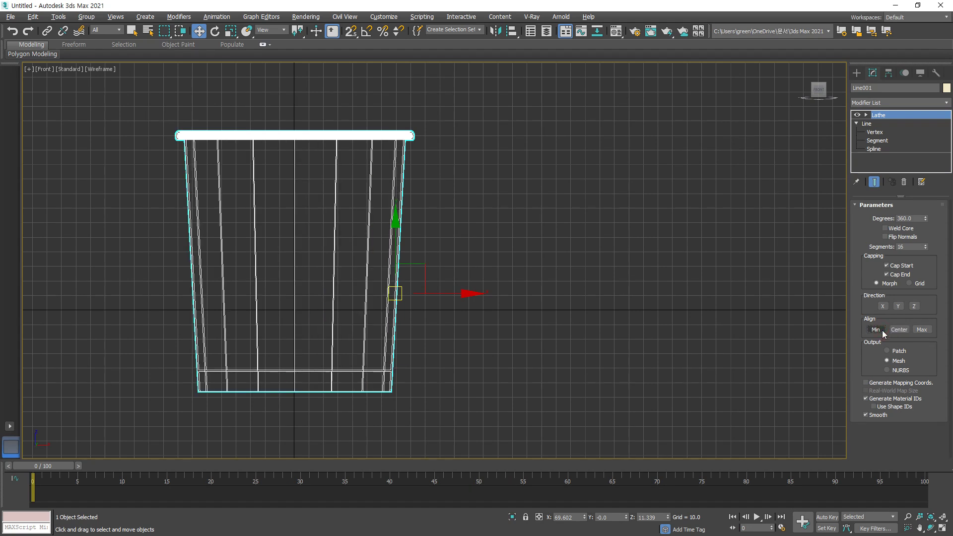
pyautogui.click(942, 527)
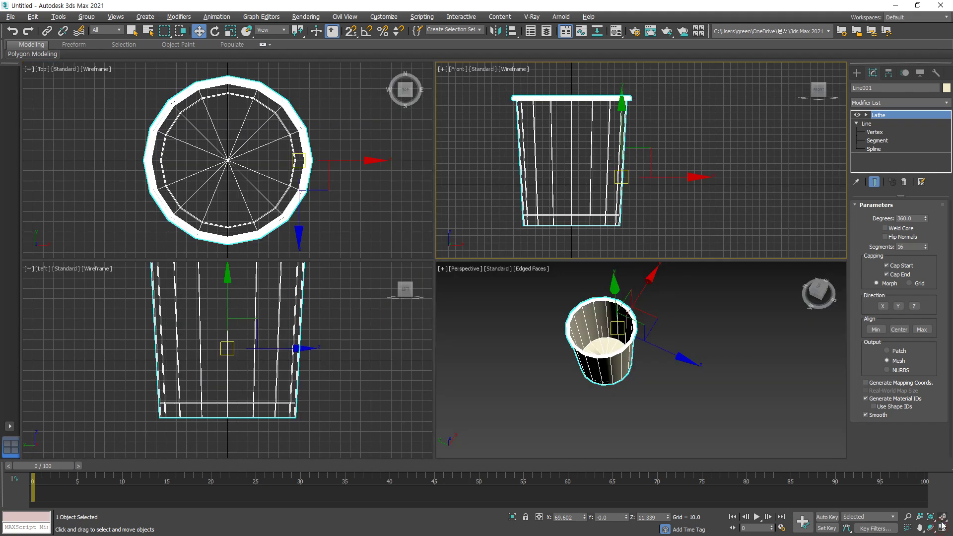
pyautogui.click(941, 517)
pyautogui.scroll(3, 726, 410)
pyautogui.scroll(-3, 683, 409)
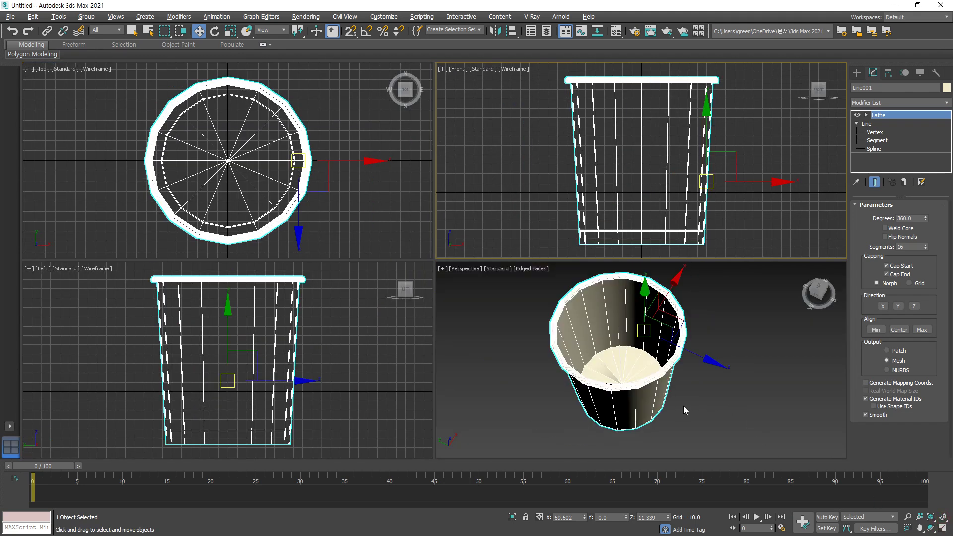
# Compare the Max and Center alignments of the lathe axis and return to Min.
pyautogui.click(921, 329)
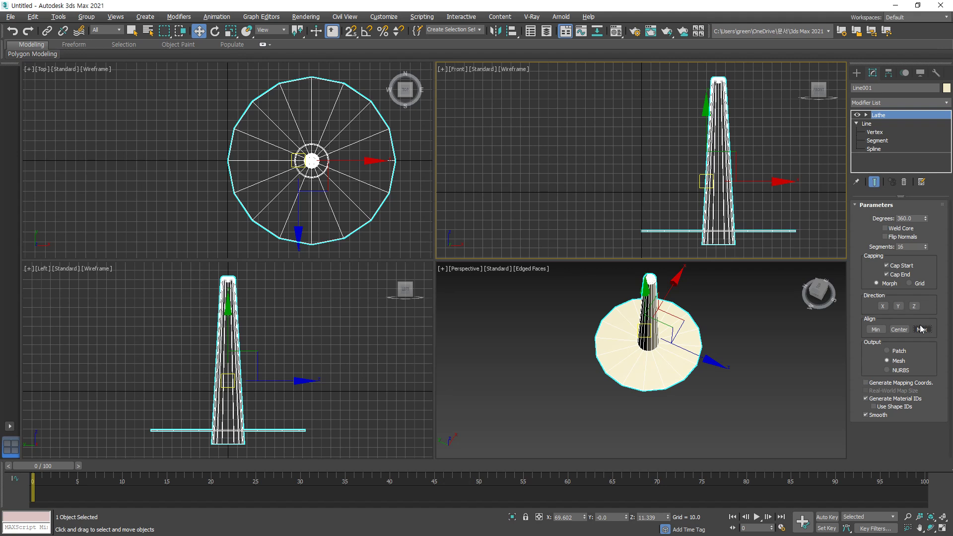
pyautogui.click(875, 329)
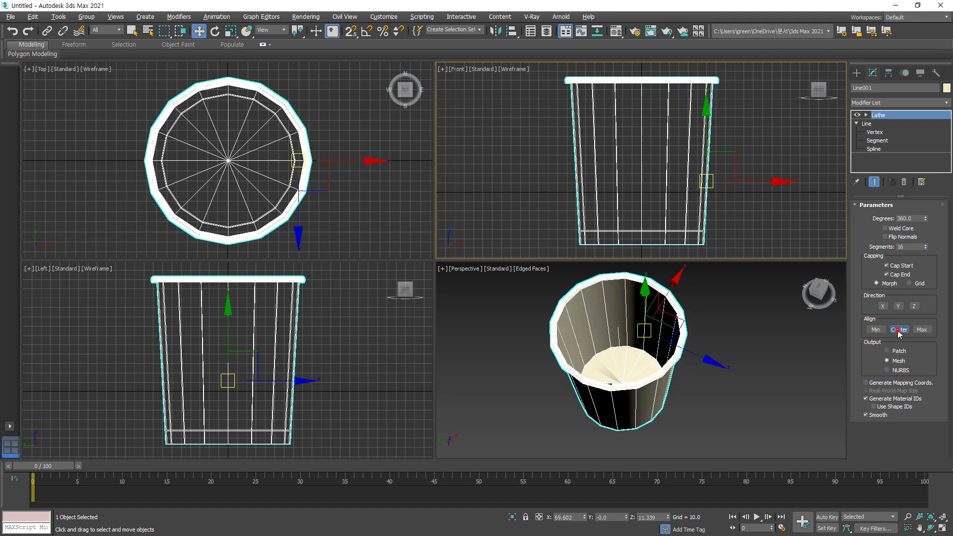
pyautogui.click(899, 329)
pyautogui.click(925, 332)
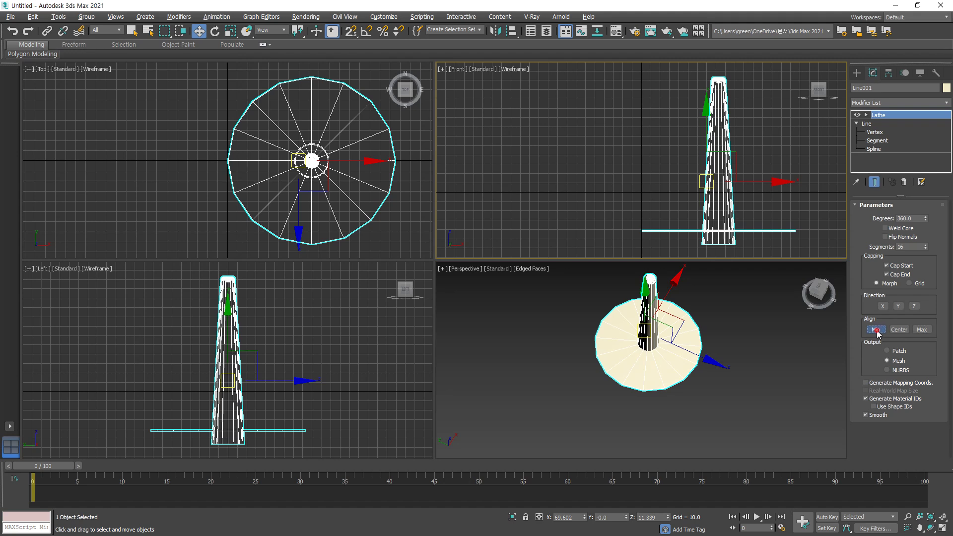
pyautogui.click(875, 330)
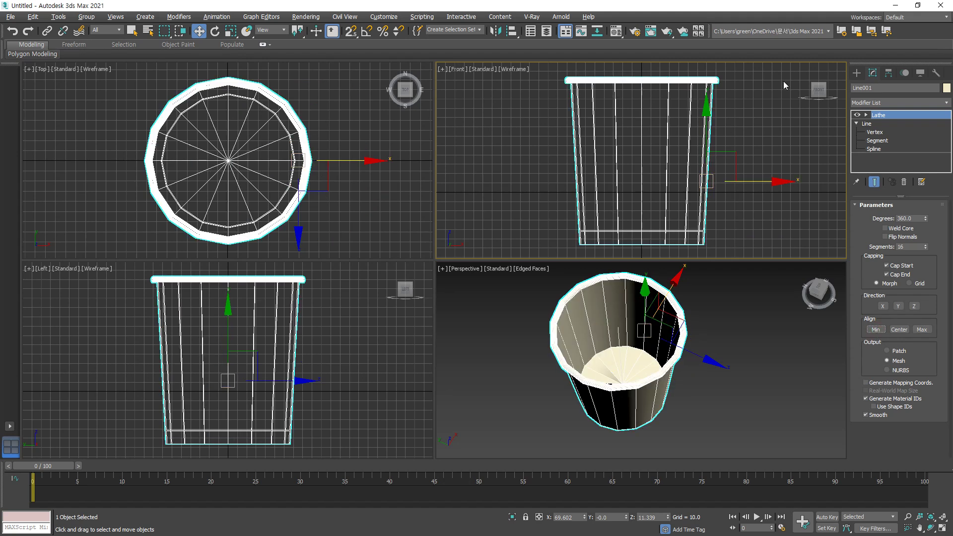
pyautogui.moveTo(714, 79)
pyautogui.mouseDown()
pyautogui.moveTo(715, 228)
pyautogui.moveTo(623, 229)
pyautogui.mouseUp()
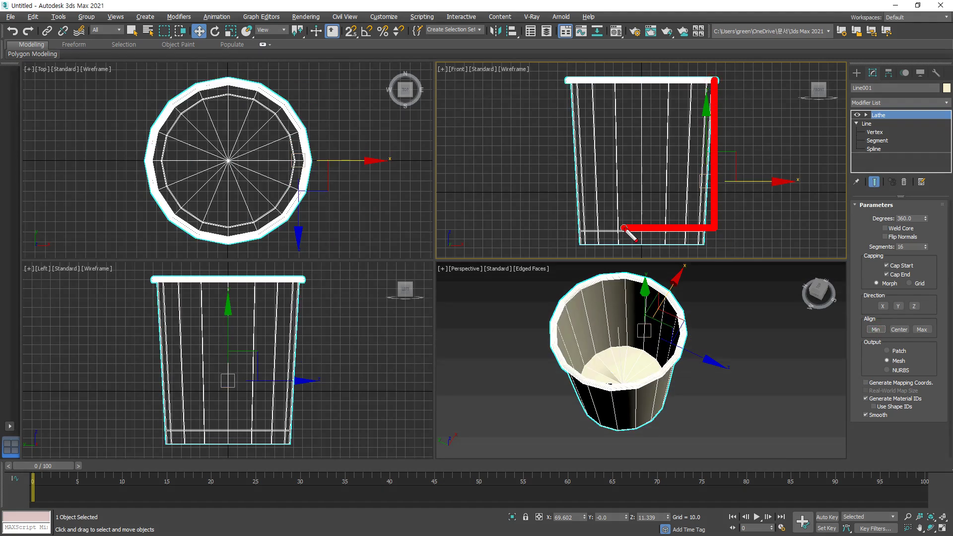
pyautogui.moveTo(634, 35); pyautogui.dragTo(644, 337)
pyautogui.moveTo(645, 160)
pyautogui.mouseDown()
pyautogui.moveTo(665, 139)
pyautogui.moveTo(610, 174)
pyautogui.moveTo(662, 154)
pyautogui.moveTo(671, 185)
pyautogui.mouseUp()
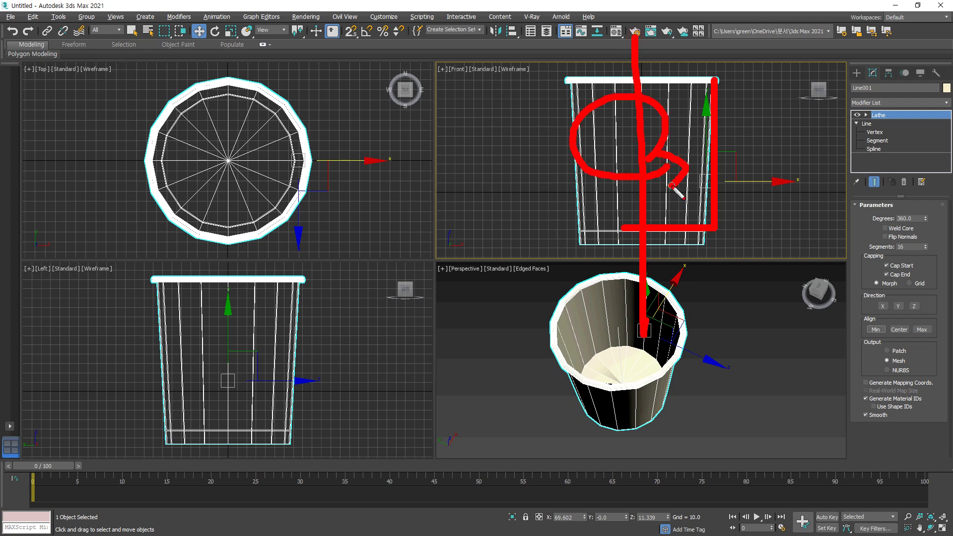
pyautogui.press('Escape')
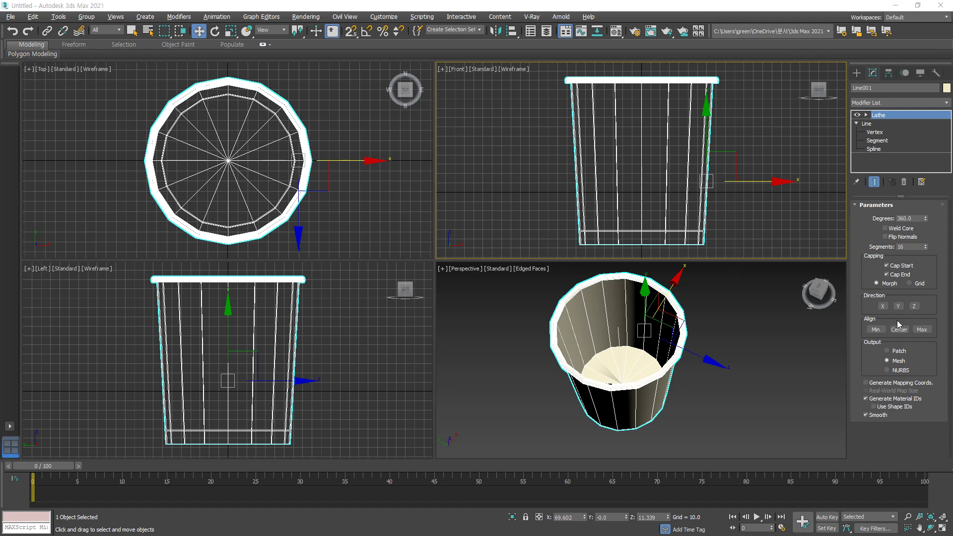
pyautogui.click(742, 293)
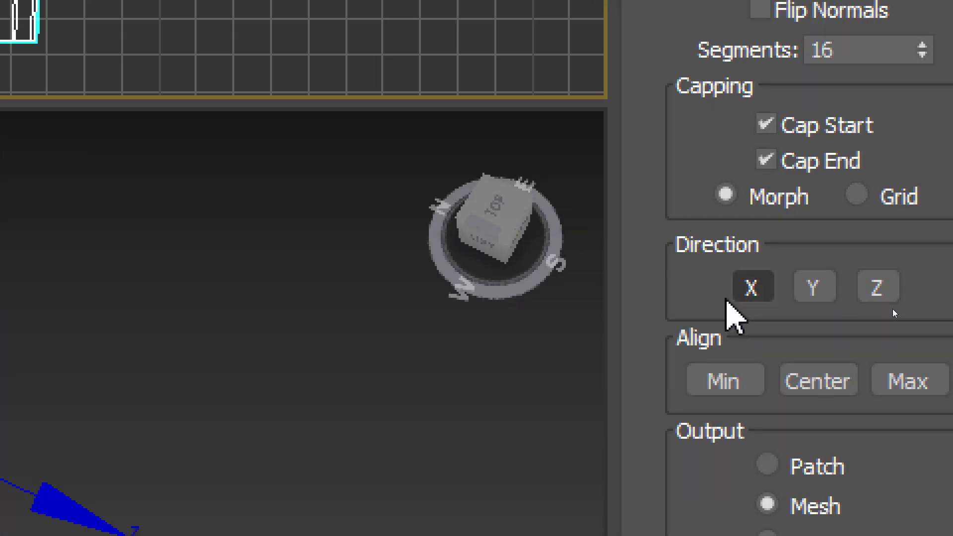
pyautogui.click(873, 292)
pyautogui.click(810, 293)
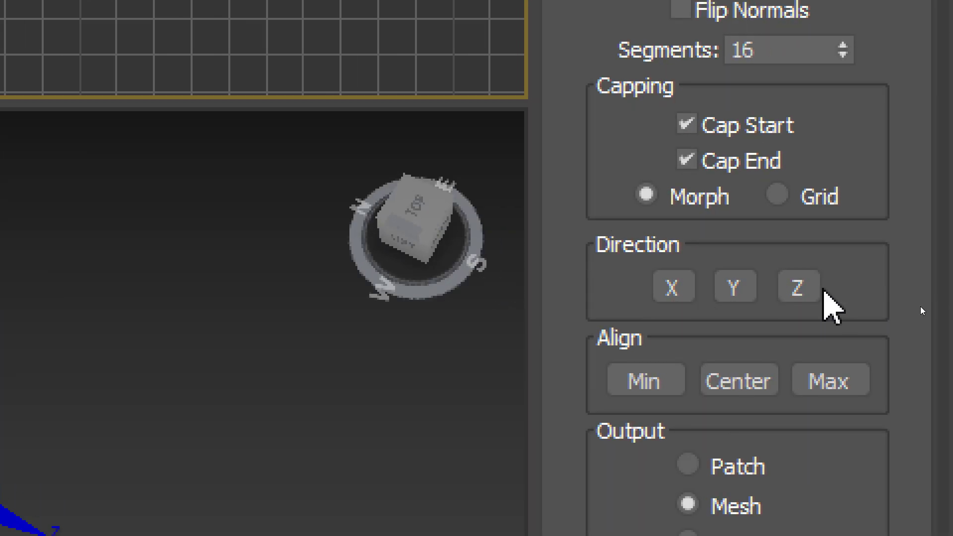
pyautogui.click(731, 294)
pyautogui.click(793, 294)
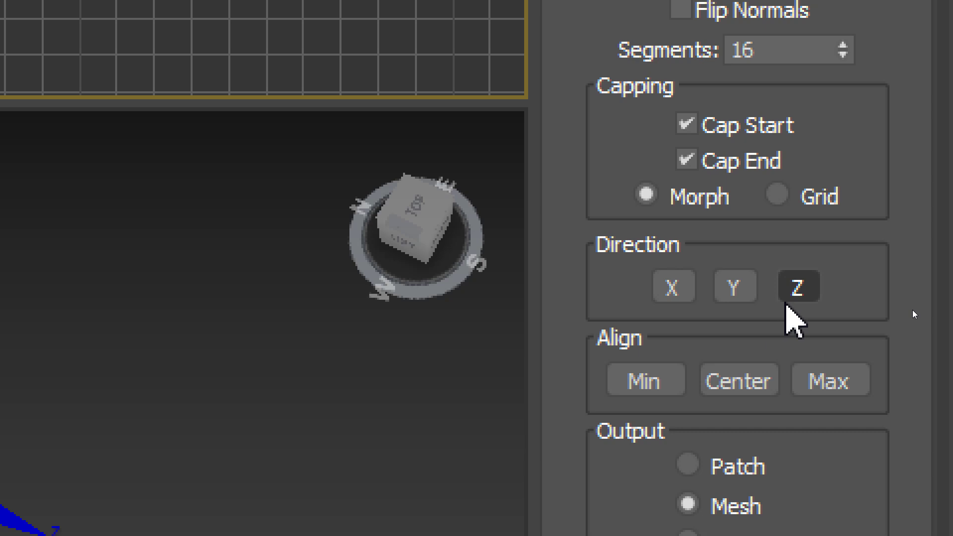
pyautogui.moveTo(710, 183)
pyautogui.mouseDown()
pyautogui.moveTo(788, 183)
pyautogui.moveTo(804, 196)
pyautogui.moveTo(771, 215)
pyautogui.moveTo(740, 188)
pyautogui.mouseUp()
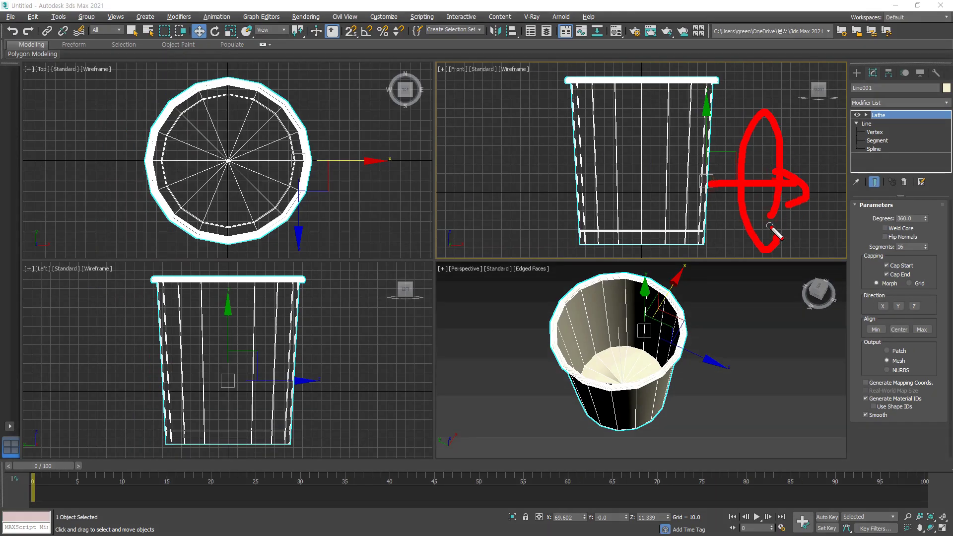
pyautogui.press('Escape')
# Try revolving the profile around the X, Y and Z directions and compare the resulting shapes in the viewports.
pyautogui.click(882, 306)
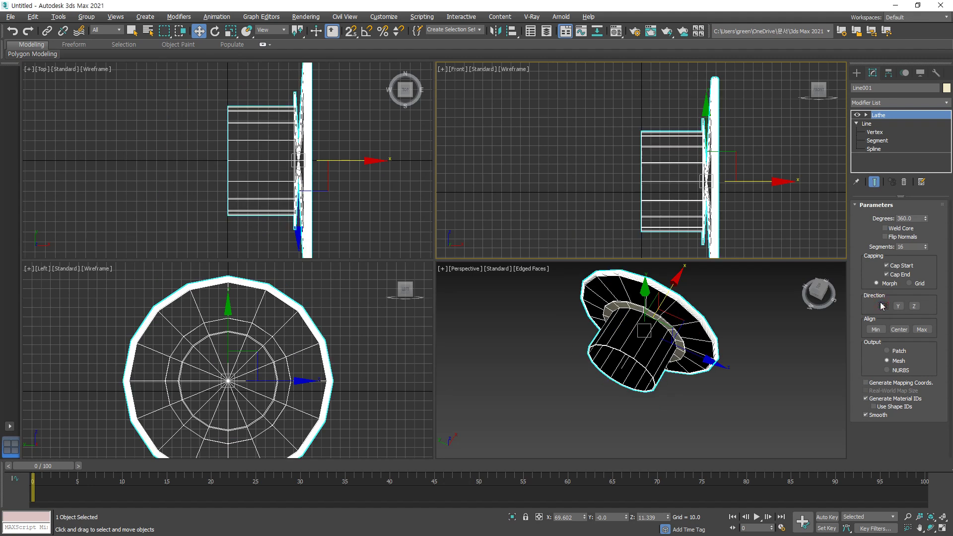
pyautogui.moveTo(702, 90); pyautogui.dragTo(716, 183)
pyautogui.moveTo(704, 107); pyautogui.dragTo(767, 149)
pyautogui.press('Escape')
pyautogui.click(898, 306)
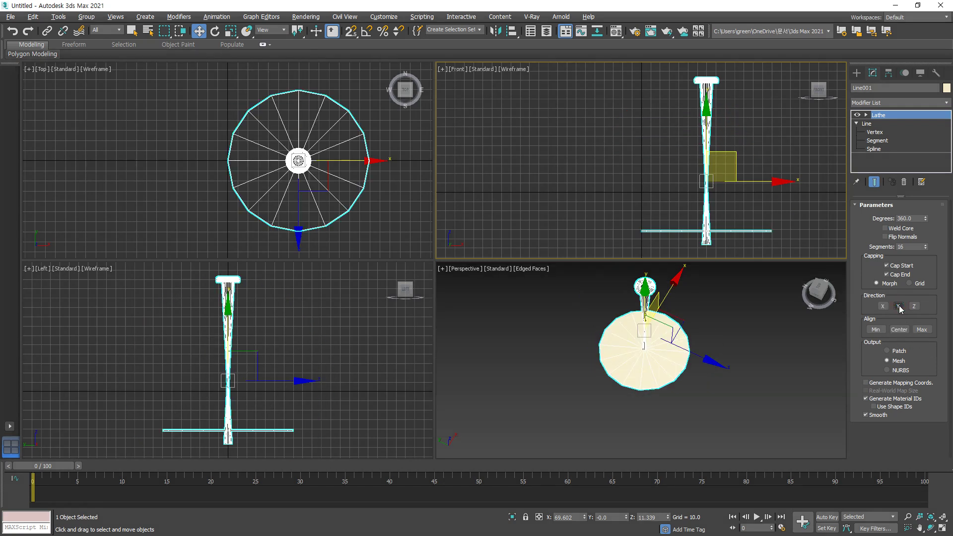
pyautogui.moveTo(710, 232)
pyautogui.mouseDown()
pyautogui.moveTo(670, 322)
pyautogui.moveTo(686, 342)
pyautogui.mouseUp()
pyautogui.moveTo(750, 226)
pyautogui.mouseDown()
pyautogui.moveTo(724, 184)
pyautogui.moveTo(814, 292)
pyautogui.moveTo(768, 258)
pyautogui.mouseUp()
pyautogui.press('Escape')
pyautogui.click(914, 306)
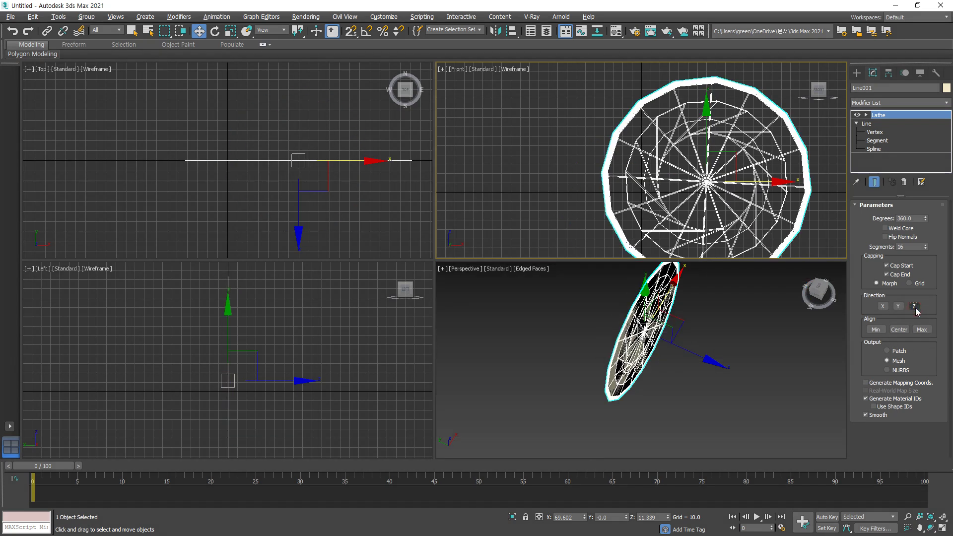
pyautogui.click(667, 364)
pyautogui.keyDown('alt'); pyautogui.moveTo(667, 364); pyautogui.dragTo(656, 354, button='middle'); pyautogui.keyUp('alt')
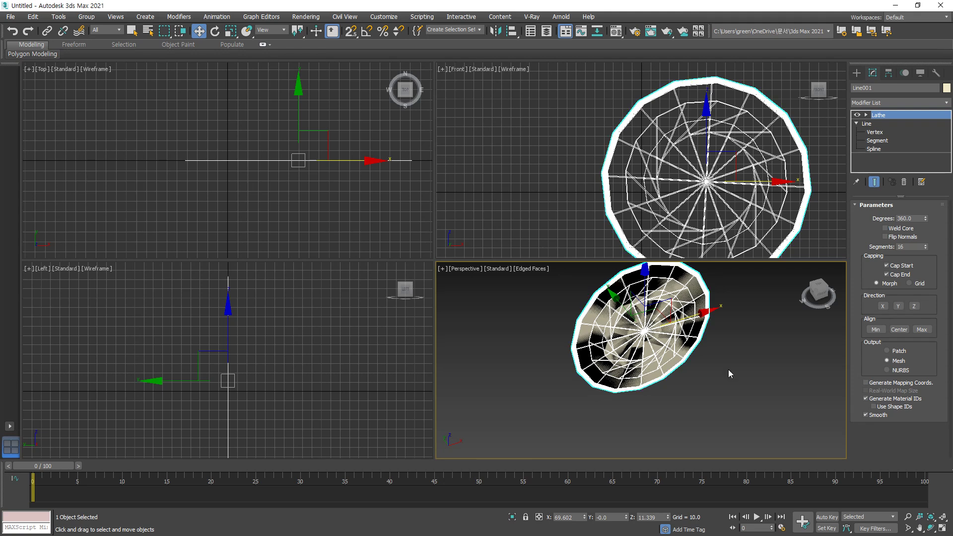
pyautogui.click(883, 306)
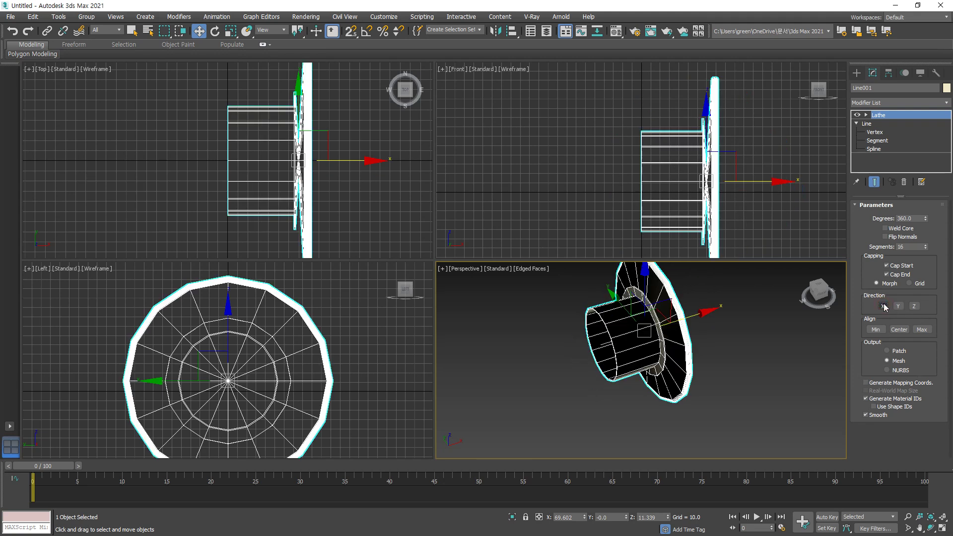
pyautogui.click(897, 306)
pyautogui.click(915, 307)
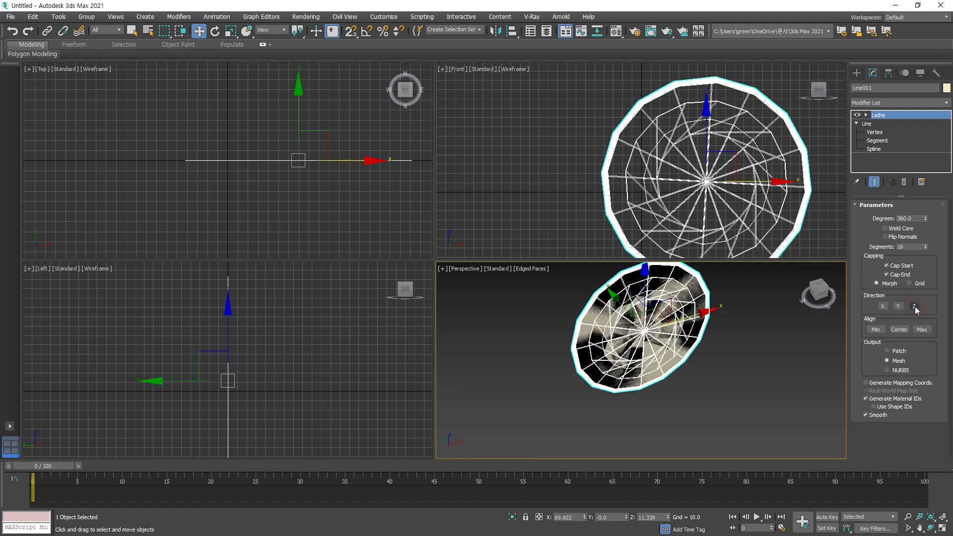
# Set the lathe direction to Y with Min alignment and fit the cup in a maximized perspective view.
pyautogui.click(899, 305)
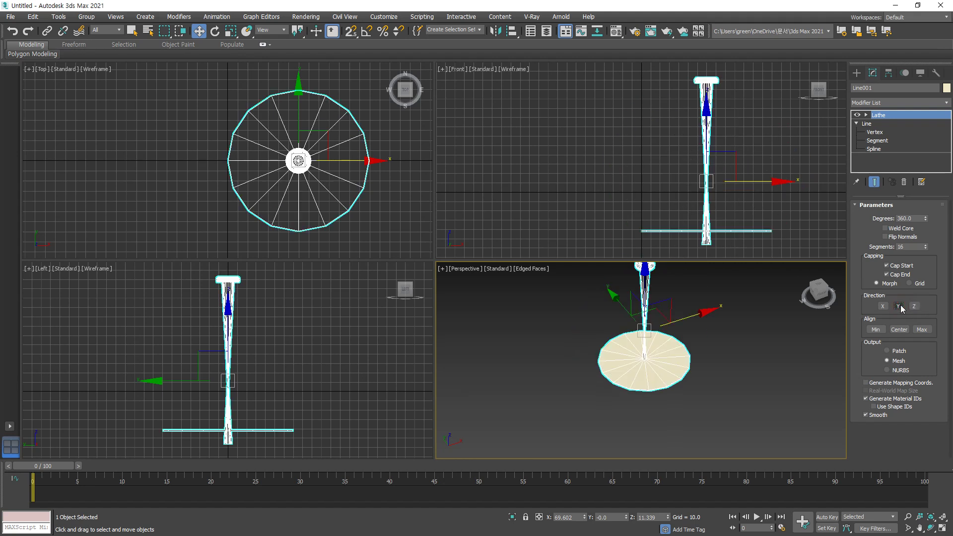
pyautogui.click(874, 331)
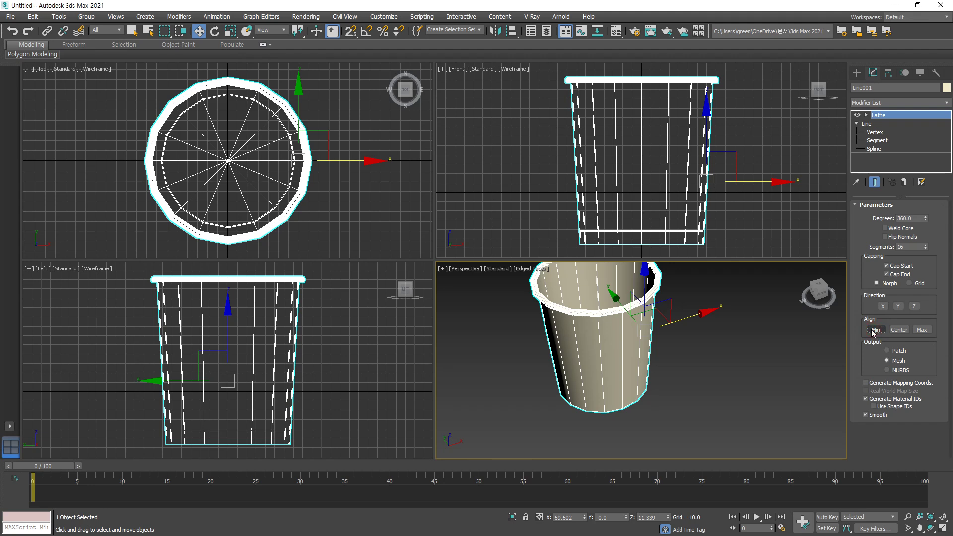
pyautogui.click(942, 527)
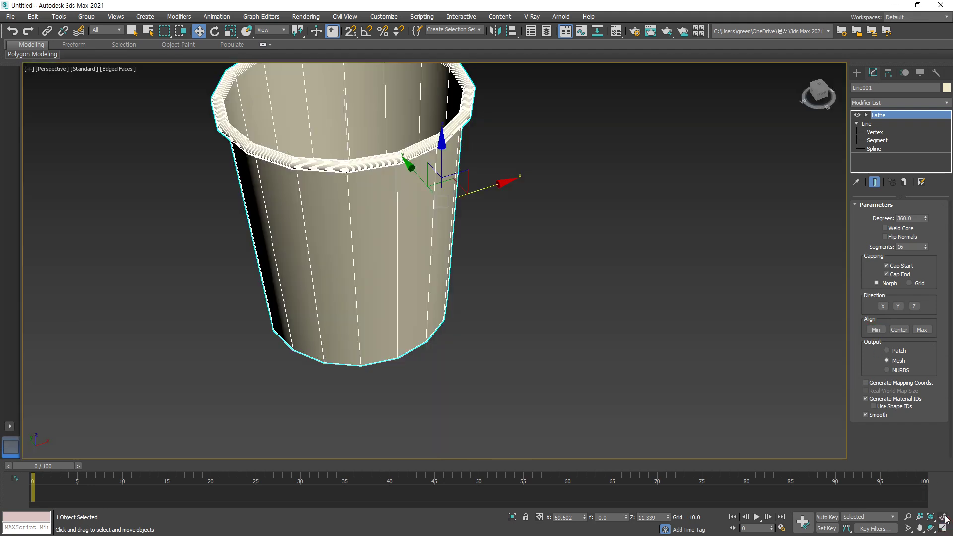
pyautogui.click(945, 519)
# Inspect the cup's base from below and inside, and enable Weld Core on the lathe to fix its centre.
pyautogui.keyDown('alt'); pyautogui.moveTo(478, 219); pyautogui.dragTo(481, 249, button='middle'); pyautogui.keyUp('alt')
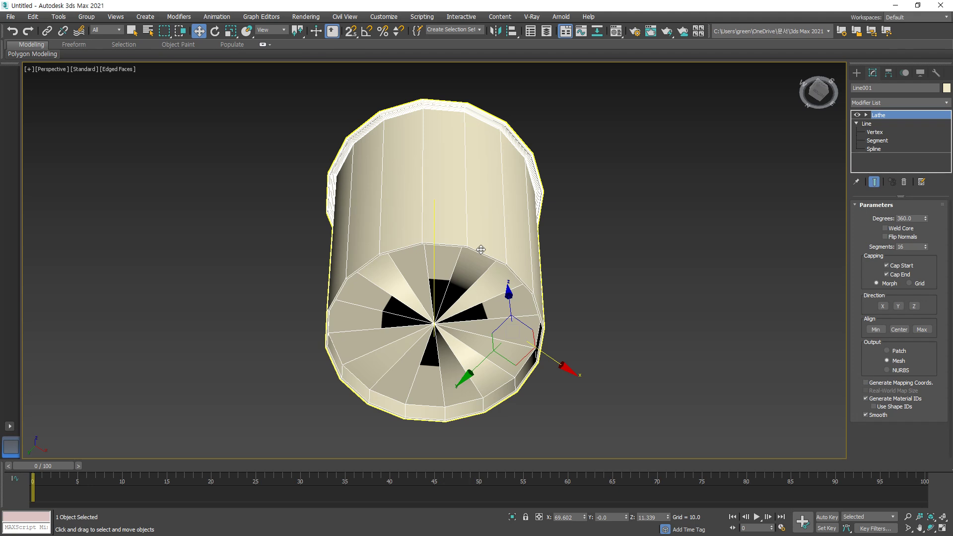
pyautogui.keyDown('alt'); pyautogui.moveTo(440, 187); pyautogui.dragTo(455, 302, button='middle'); pyautogui.keyUp('alt')
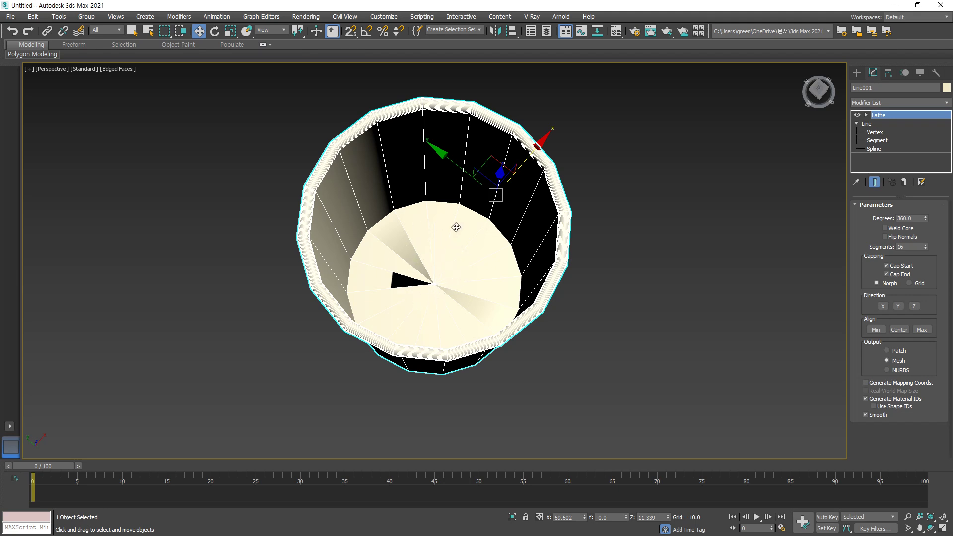
pyautogui.keyDown('alt'); pyautogui.moveTo(428, 304); pyautogui.dragTo(425, 213, button='middle'); pyautogui.keyUp('alt')
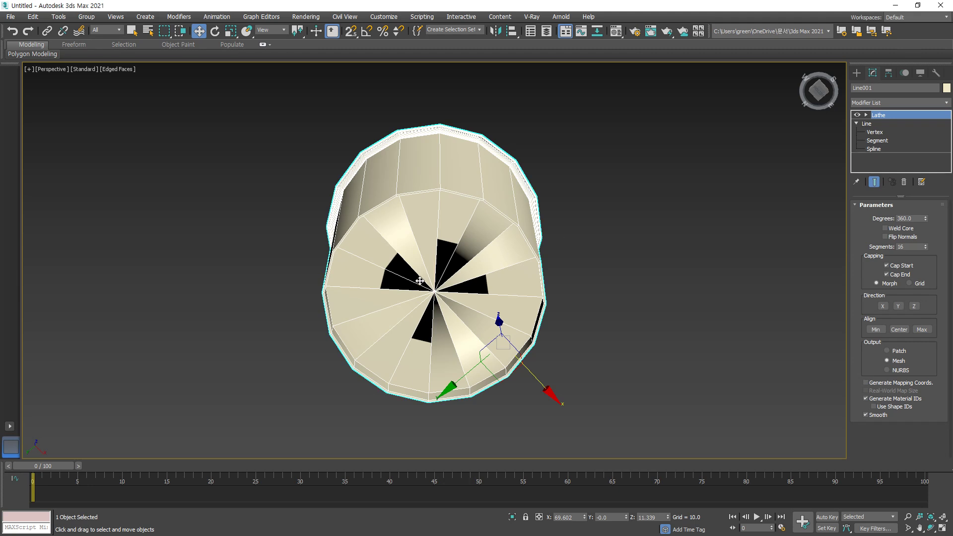
pyautogui.moveTo(446, 235); pyautogui.dragTo(414, 422)
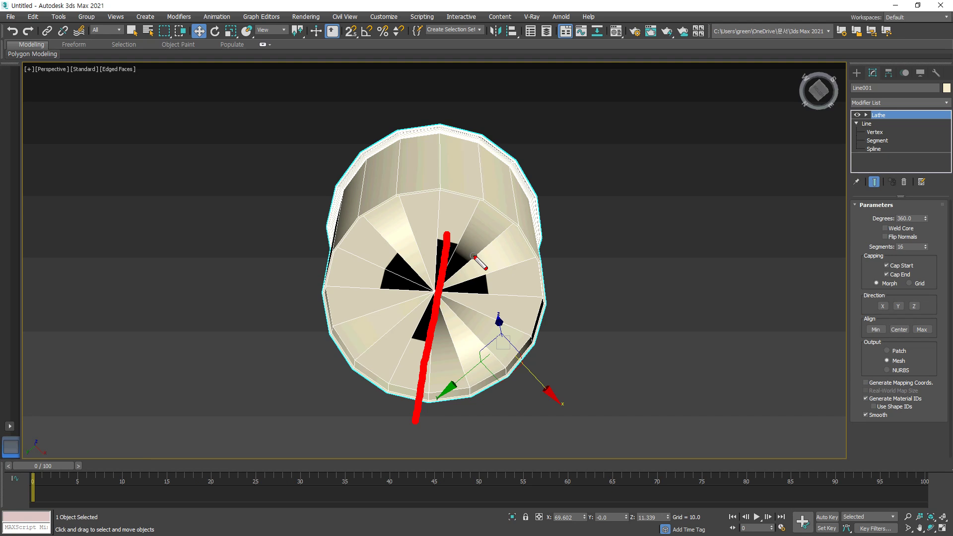
pyautogui.moveTo(444, 301)
pyautogui.mouseDown()
pyautogui.moveTo(419, 283)
pyautogui.moveTo(445, 299)
pyautogui.mouseUp()
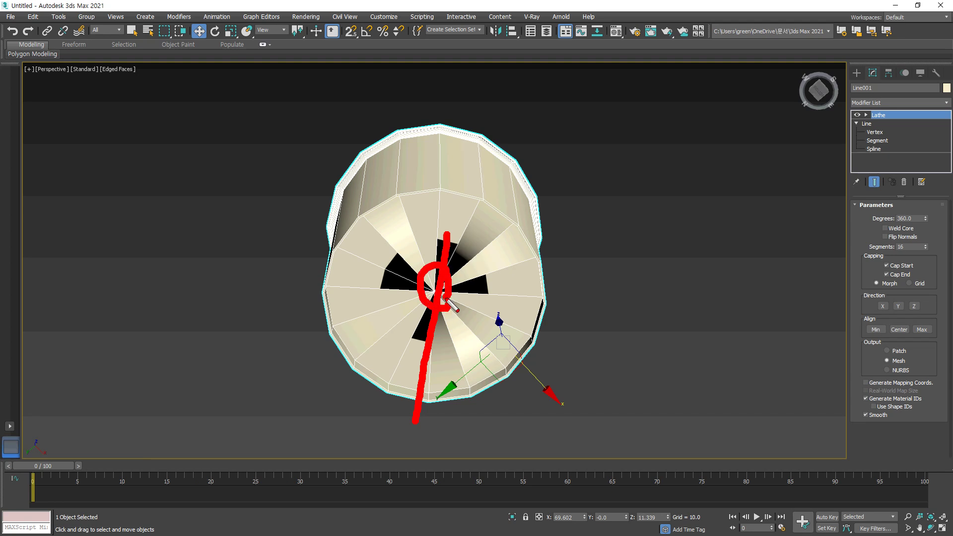
pyautogui.press('Escape')
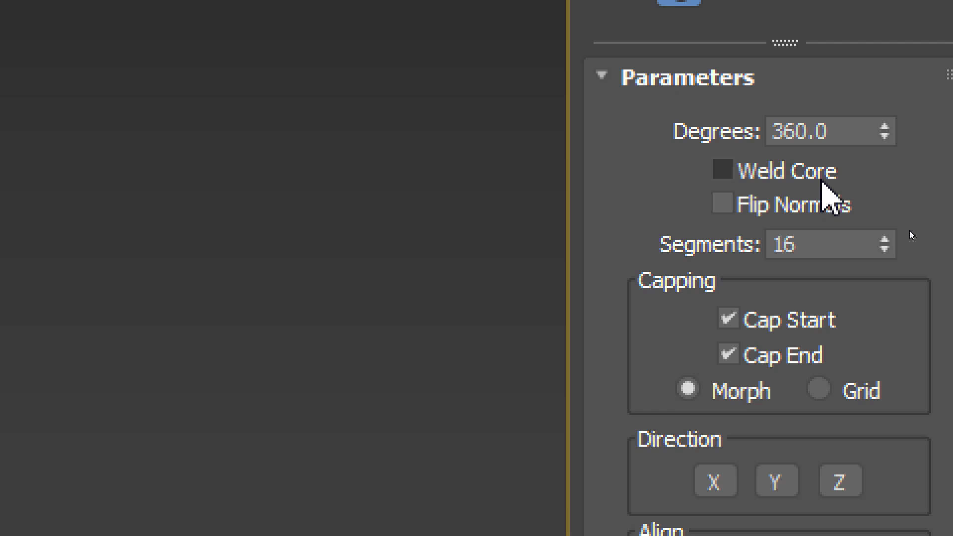
pyautogui.click(837, 242)
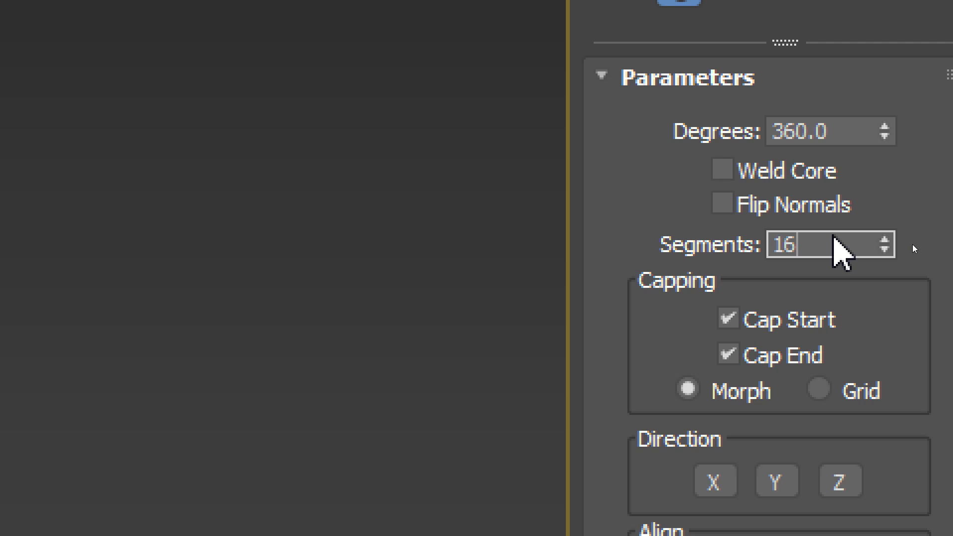
pyautogui.click(788, 182)
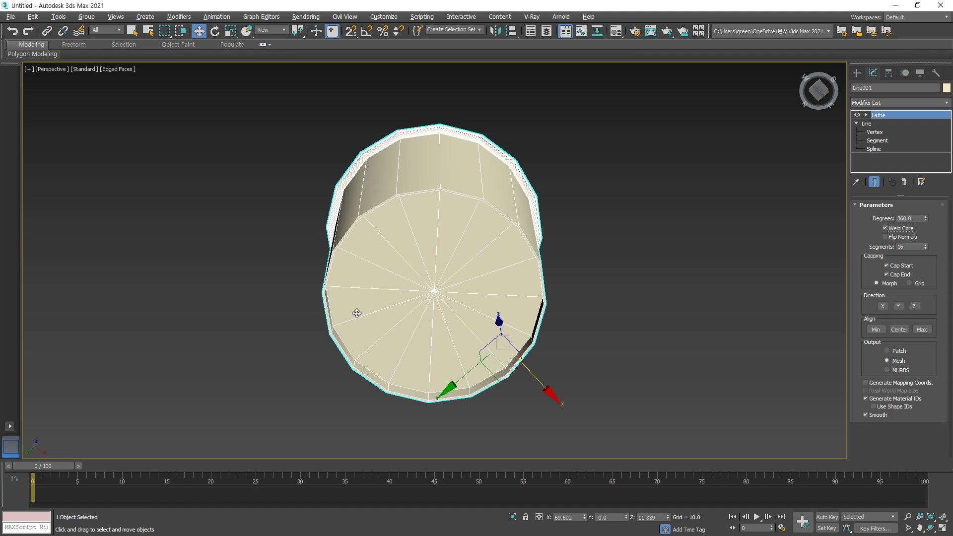
# Reduce the lathe's sweep to about 256 degrees so the cup is only partly revolved.
pyautogui.keyDown('alt'); pyautogui.moveTo(428, 171); pyautogui.dragTo(468, 191, button='middle'); pyautogui.keyUp('alt')
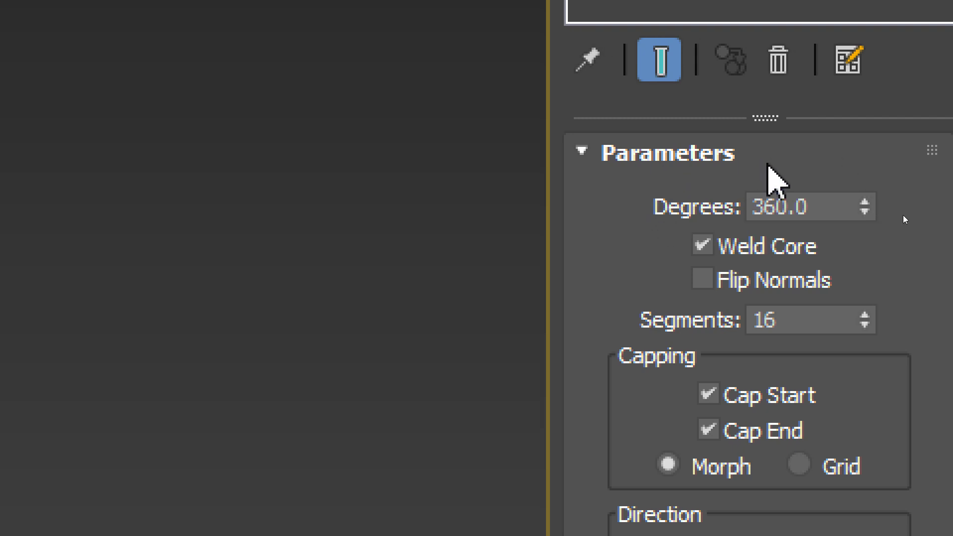
pyautogui.click(865, 213)
pyautogui.moveTo(927, 219); pyautogui.dragTo(911, 318)
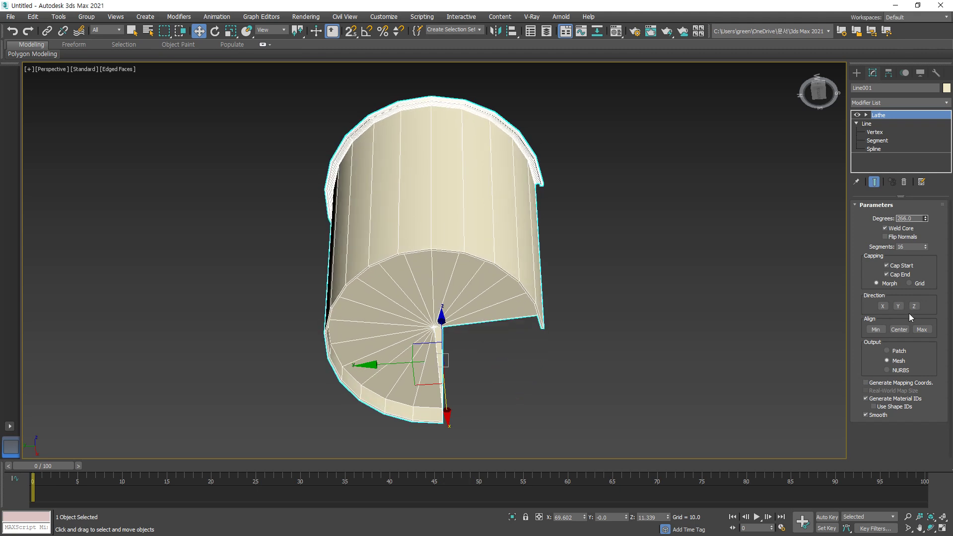
# Reduce the lathe's sweep to 41 degrees so the axis of revolution can be examined beside the remaining slice.
pyautogui.keyDown('alt'); pyautogui.moveTo(578, 273); pyautogui.dragTo(452, 351, button='middle'); pyautogui.keyUp('alt')
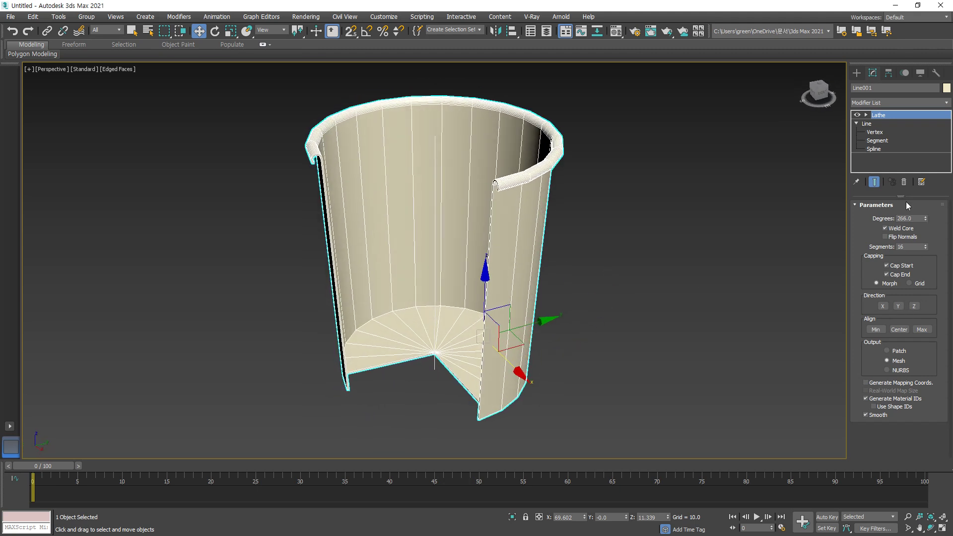
pyautogui.moveTo(926, 218)
pyautogui.mouseDown()
pyautogui.moveTo(858, 505)
pyautogui.moveTo(849, 489)
pyautogui.moveTo(850, 115)
pyautogui.moveTo(826, 442)
pyautogui.mouseUp()
pyautogui.hotkey('ctrl', '2')
pyautogui.moveTo(443, 122)
pyautogui.mouseDown()
pyautogui.moveTo(415, 140)
pyautogui.moveTo(401, 387)
pyautogui.moveTo(456, 247)
pyautogui.moveTo(446, 101)
pyautogui.mouseUp()
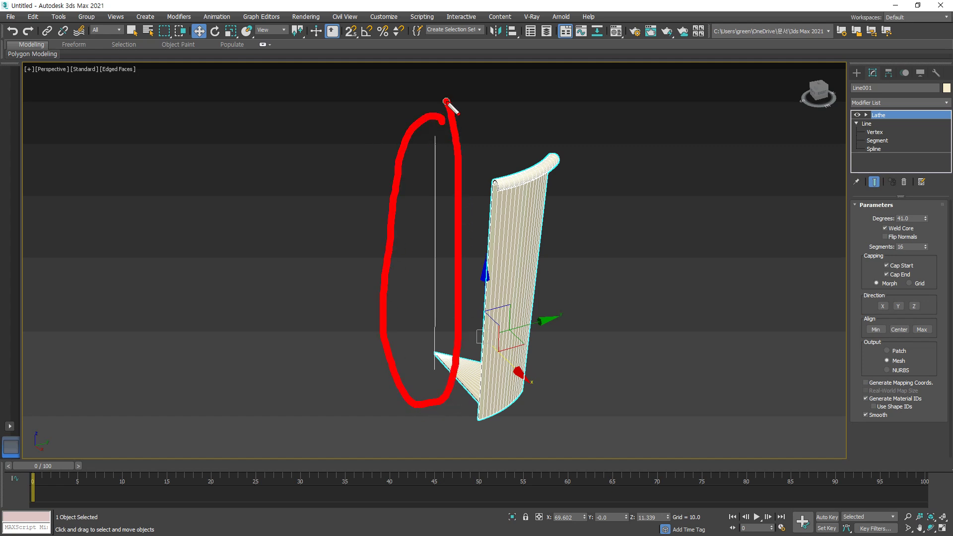
pyautogui.moveTo(926, 349)
pyautogui.mouseDown()
pyautogui.moveTo(851, 344)
pyautogui.moveTo(930, 316)
pyautogui.moveTo(906, 347)
pyautogui.moveTo(783, 378)
pyautogui.moveTo(471, 298)
pyautogui.moveTo(515, 274)
pyautogui.mouseUp()
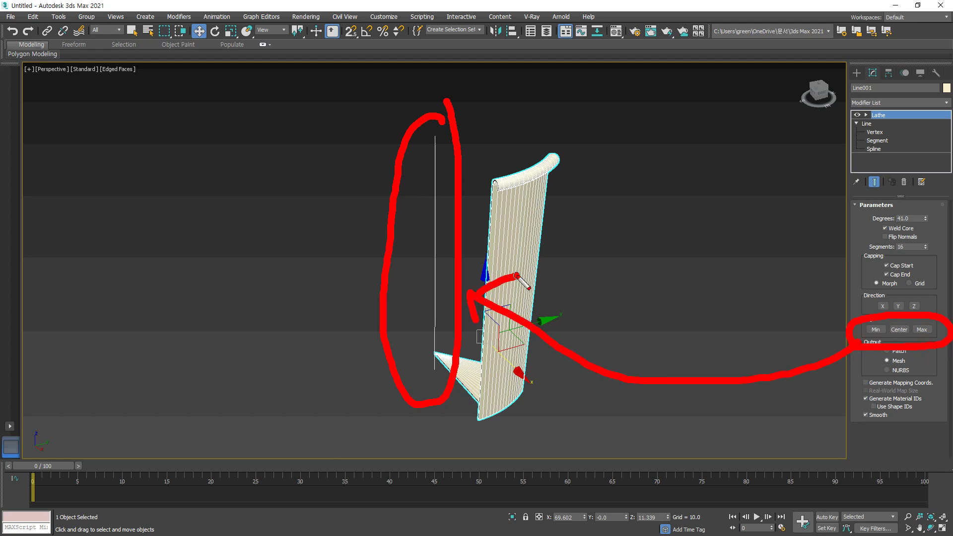
pyautogui.press('Escape')
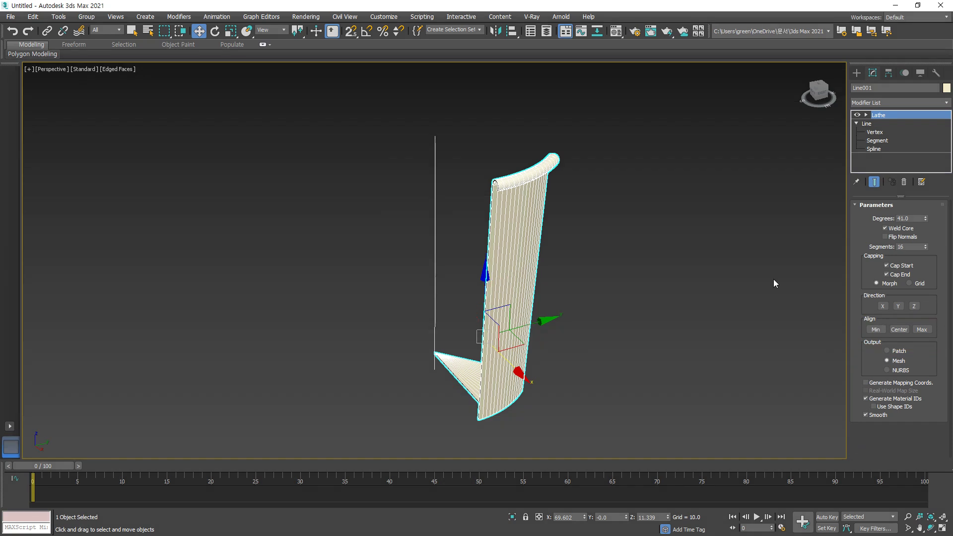
# Try the Center and Max alignments on the lathe and return it to Min.
pyautogui.click(898, 329)
pyautogui.keyDown('alt'); pyautogui.moveTo(381, 374); pyautogui.dragTo(518, 390, button='middle'); pyautogui.keyUp('alt')
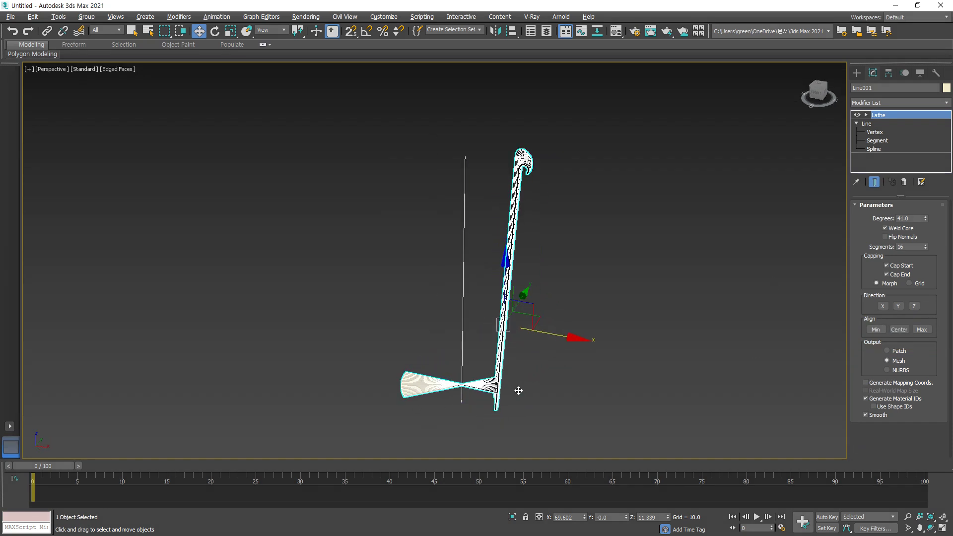
pyautogui.click(921, 330)
pyautogui.moveTo(530, 161); pyautogui.dragTo(534, 209)
pyautogui.press('Escape')
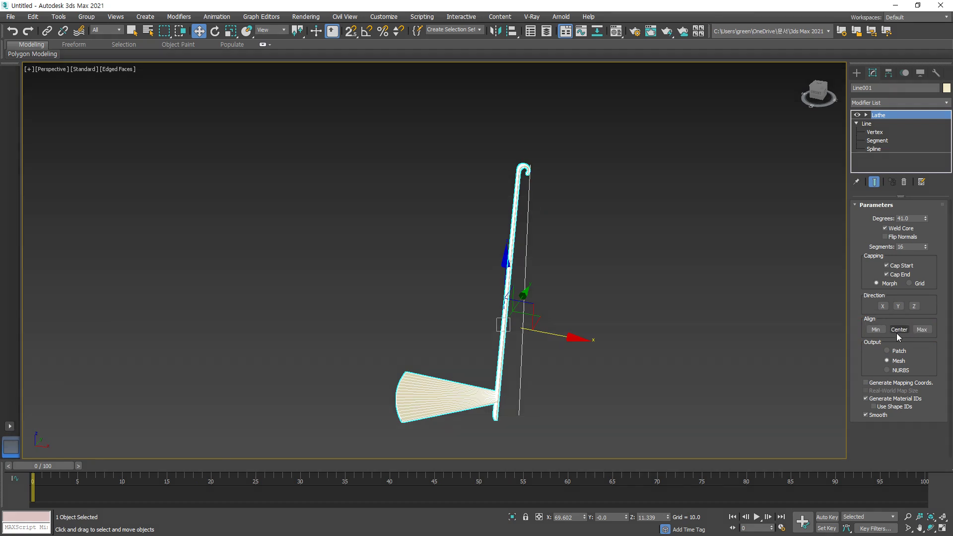
pyautogui.click(897, 329)
pyautogui.click(876, 329)
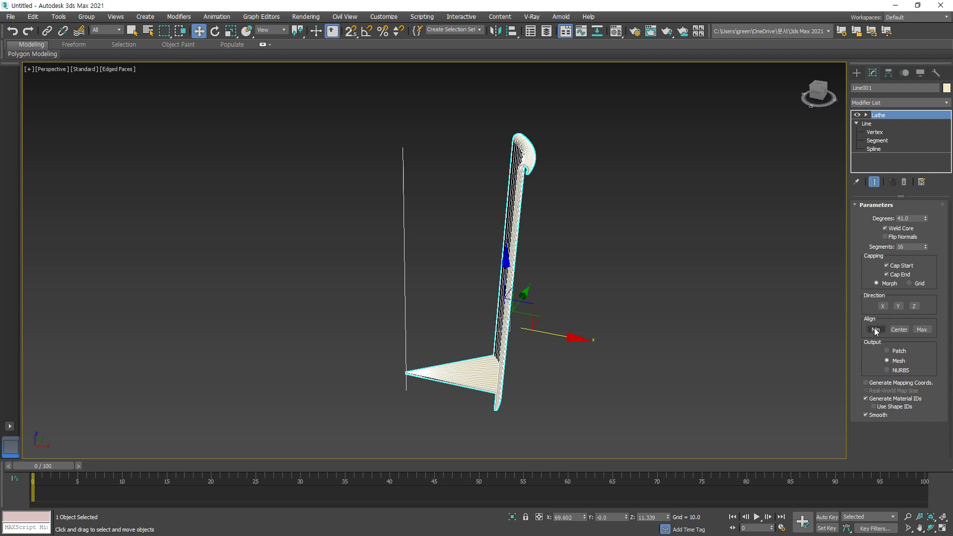
# Restore the lathe's sweep to 360 degrees and return to the four-viewport layout.
pyautogui.moveTo(925, 221); pyautogui.dragTo(936, 428)
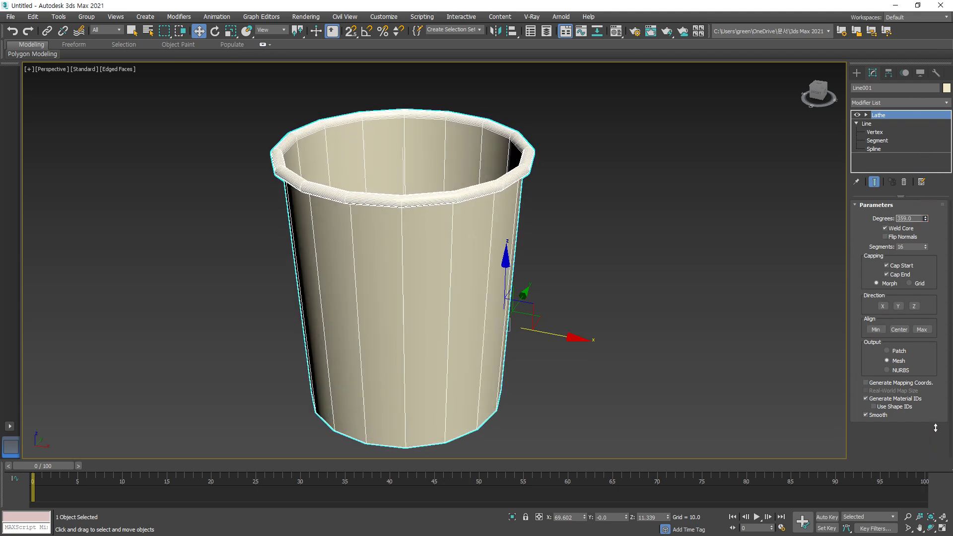
pyautogui.moveTo(939, 388); pyautogui.dragTo(941, 391)
pyautogui.click(941, 526)
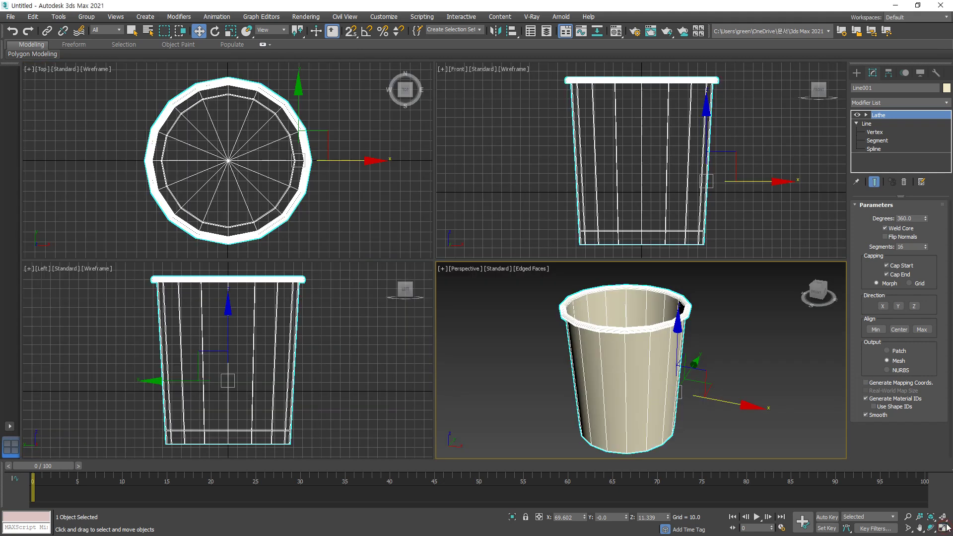
# Delete the lathed cup and maximize the Front viewport.
pyautogui.rightClick(734, 247)
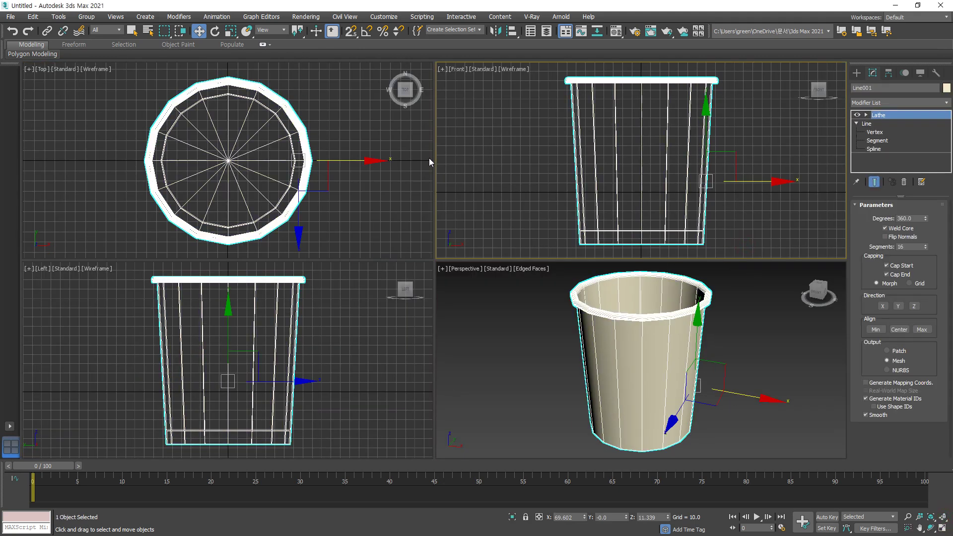
pyautogui.press('Delete')
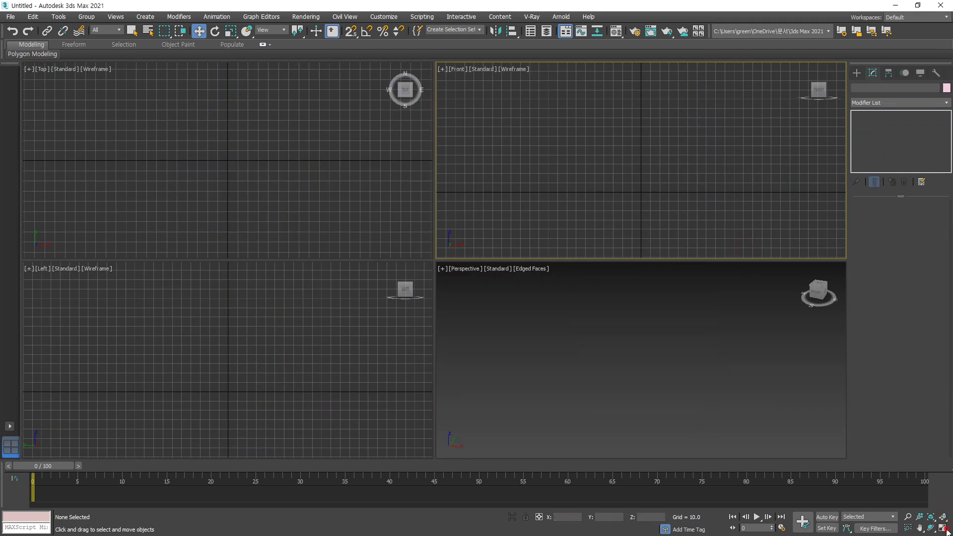
pyautogui.click(941, 526)
pyautogui.press('z')
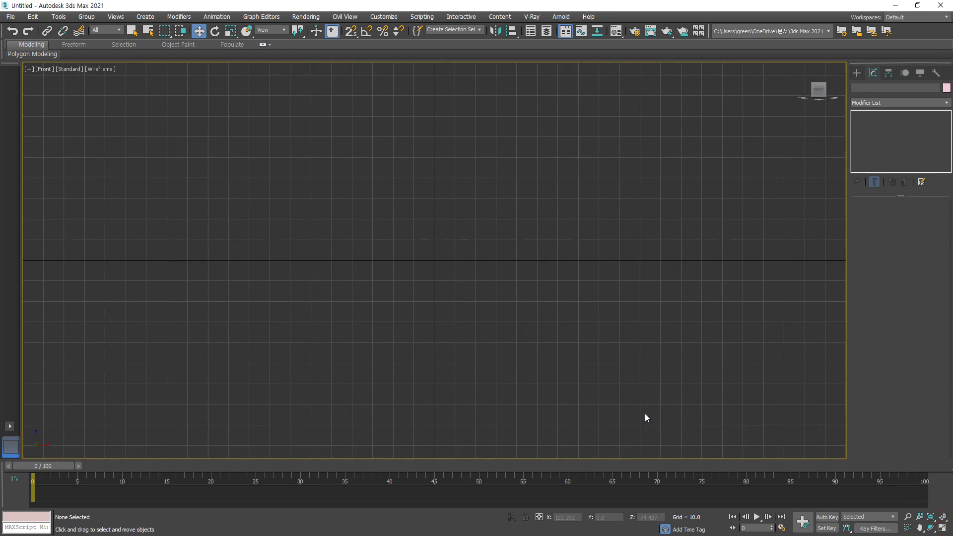
# Draw an open line profile in the Front view with a vertical side, a slope to the centre axis, a vertical stem and a horizontal base.
pyautogui.click(856, 73)
pyautogui.click(881, 141)
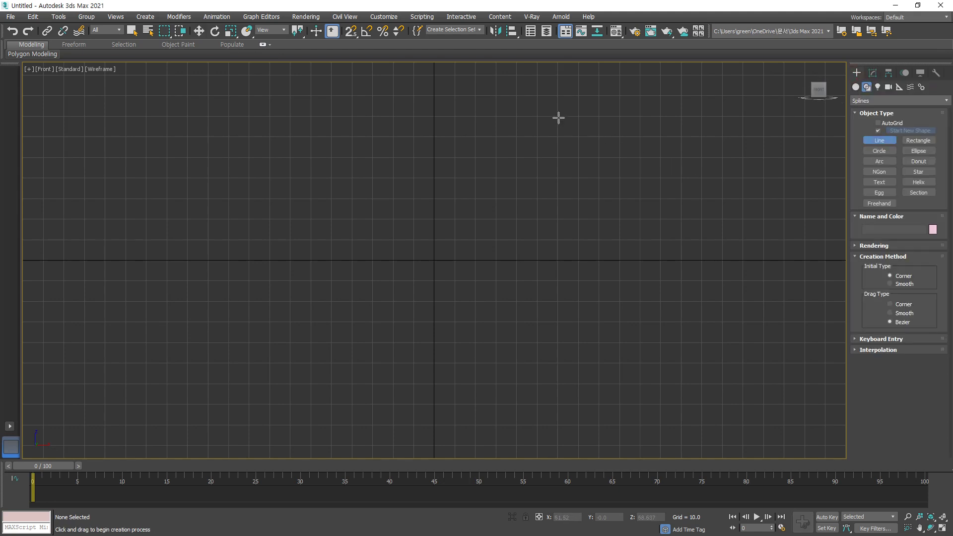
pyautogui.click(538, 97)
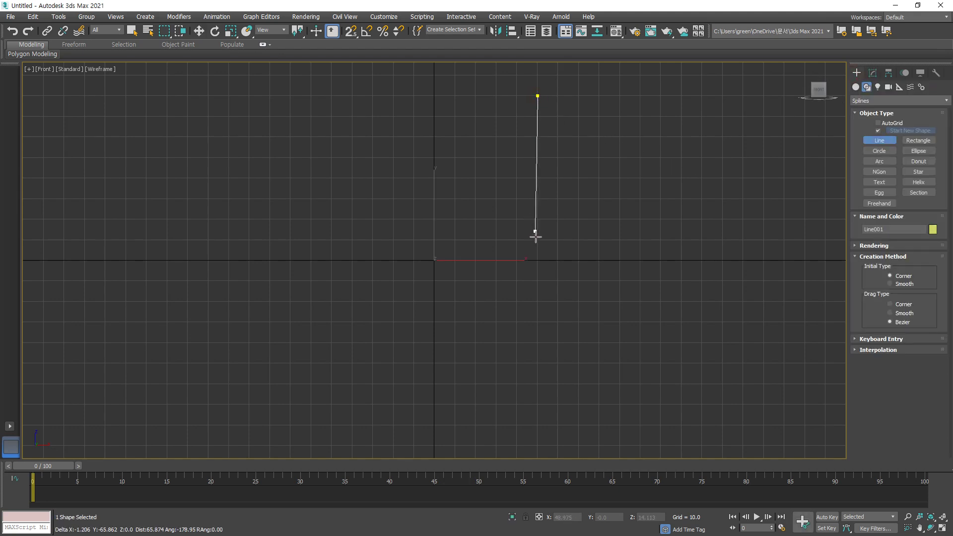
pyautogui.click(537, 260)
pyautogui.click(434, 288)
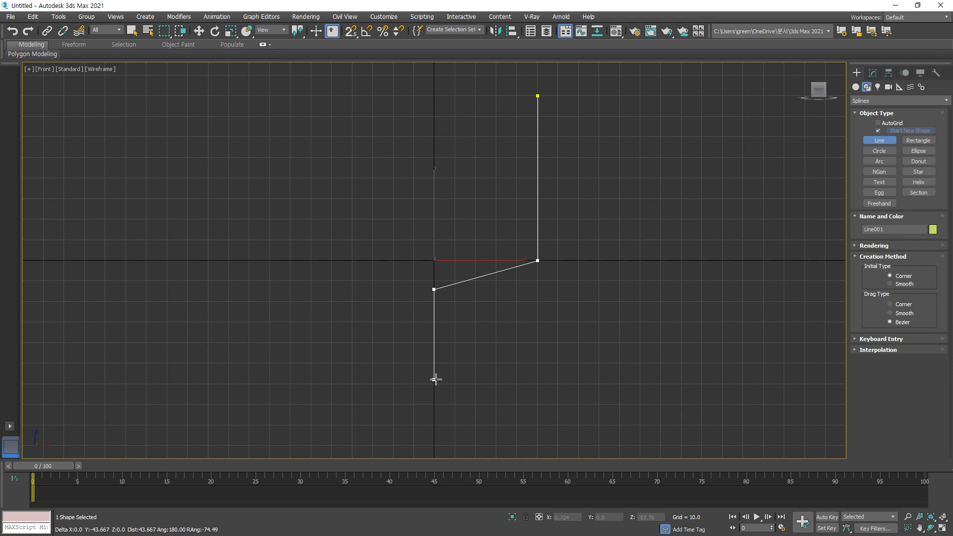
pyautogui.click(434, 379)
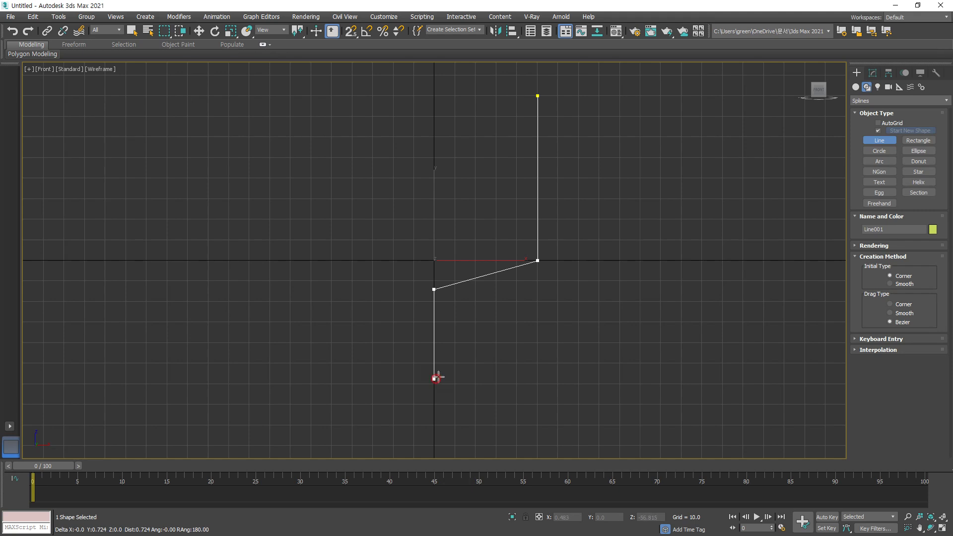
pyautogui.click(546, 377)
pyautogui.rightClick(627, 375)
pyautogui.rightClick(719, 390)
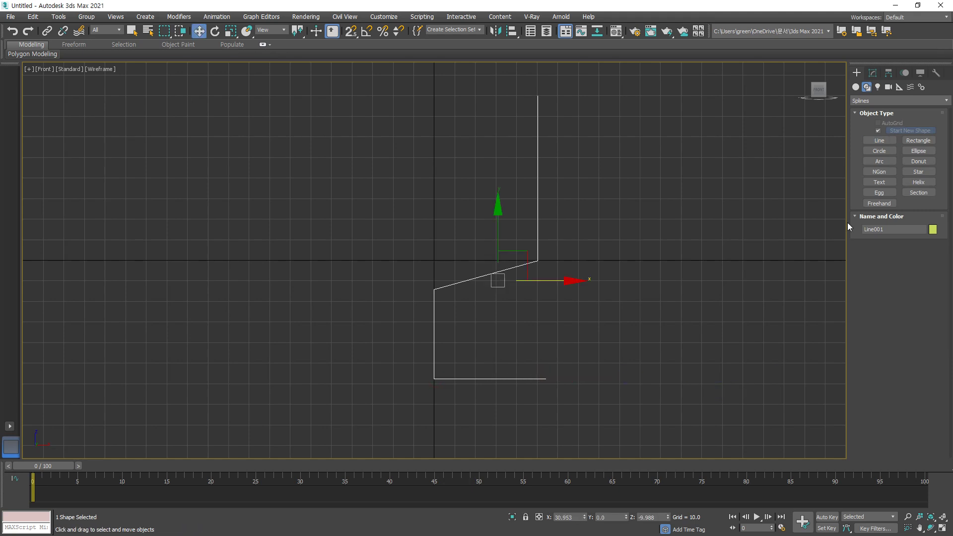
# Switch the line to vertex editing and raise the profile's top vertex to a height of about 87 units.
pyautogui.click(872, 73)
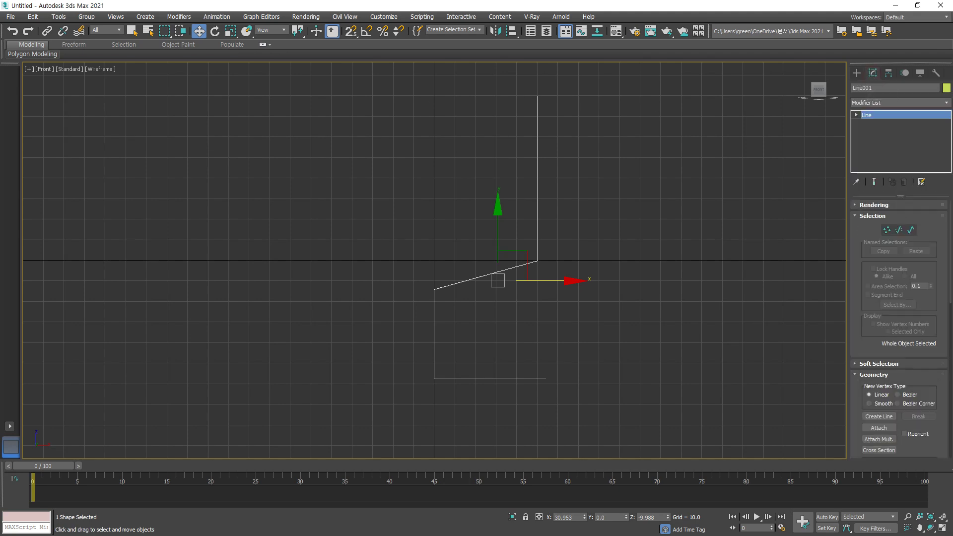
pyautogui.click(857, 115)
pyautogui.click(877, 125)
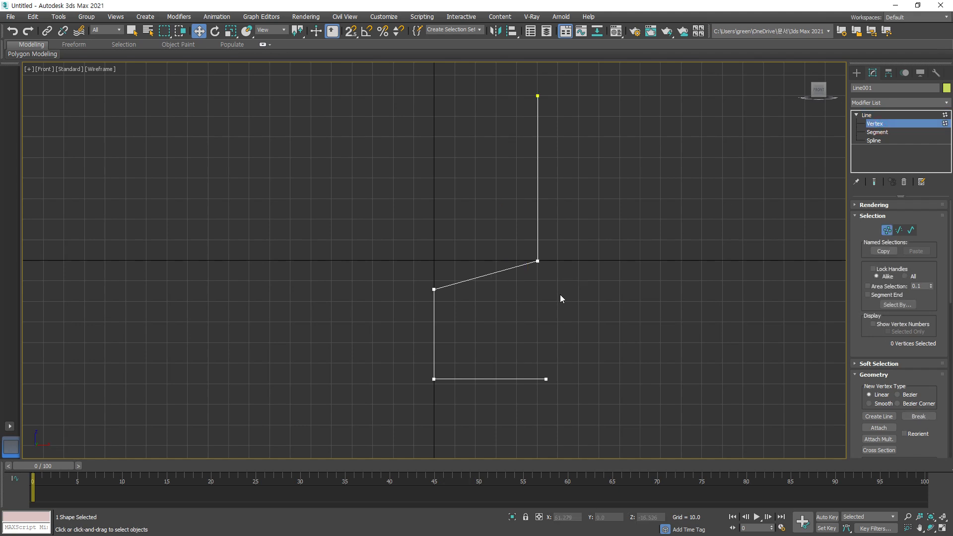
pyautogui.moveTo(568, 110); pyautogui.dragTo(527, 128, button='middle')
pyautogui.moveTo(504, 121); pyautogui.dragTo(504, 122)
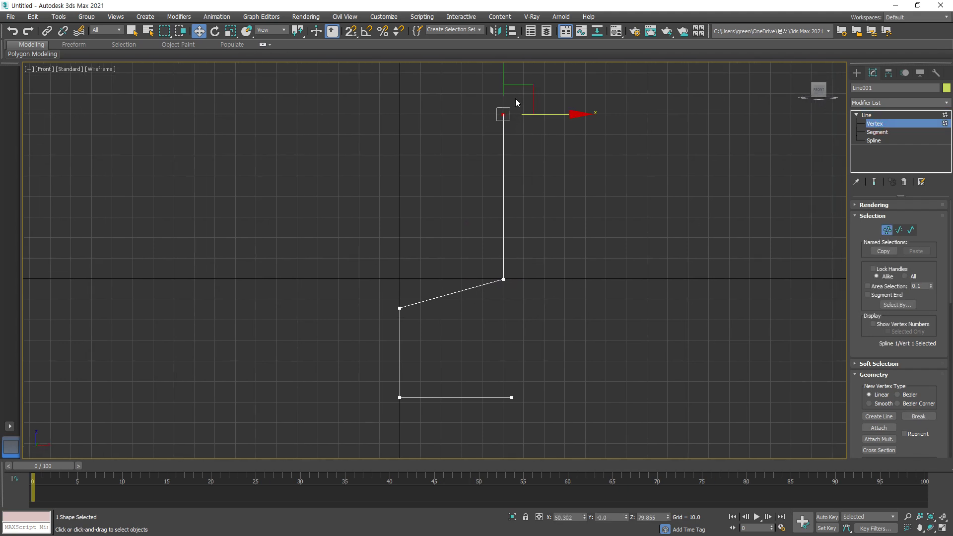
pyautogui.moveTo(503, 79); pyautogui.dragTo(503, 65)
# Convert the corner vertex below the profile's rim to Smooth and move it to about X 51.5, Z 8.2.
pyautogui.click(545, 288)
pyautogui.moveTo(533, 290); pyautogui.dragTo(483, 278)
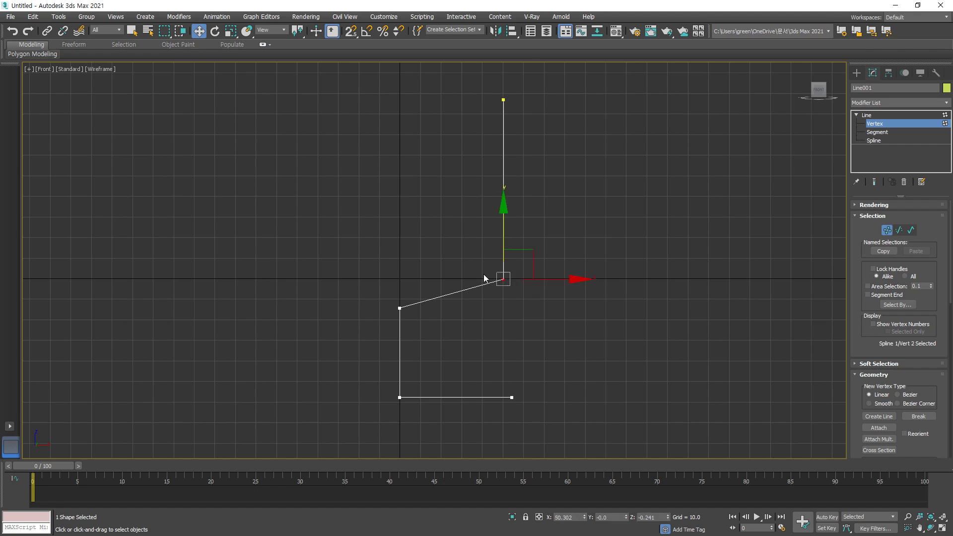
pyautogui.rightClick(504, 280)
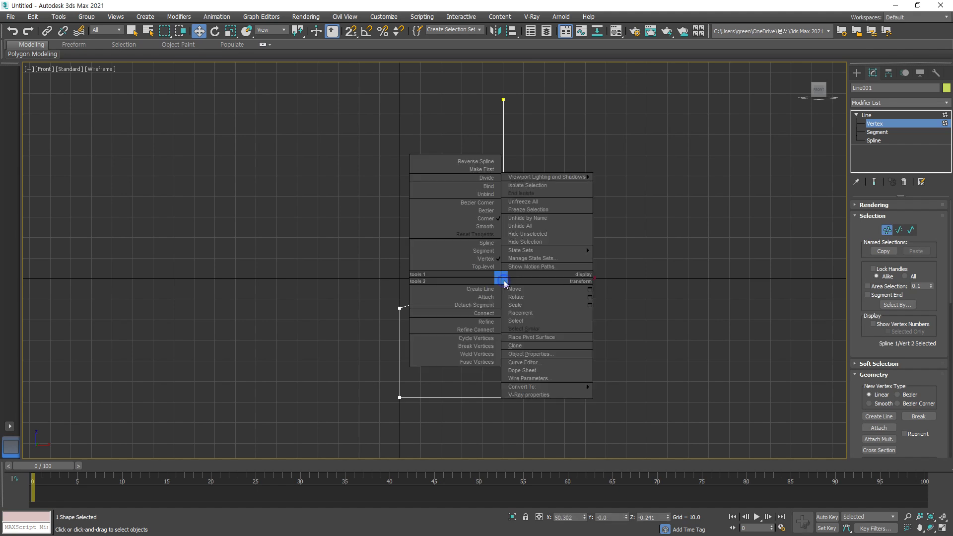
pyautogui.click(485, 228)
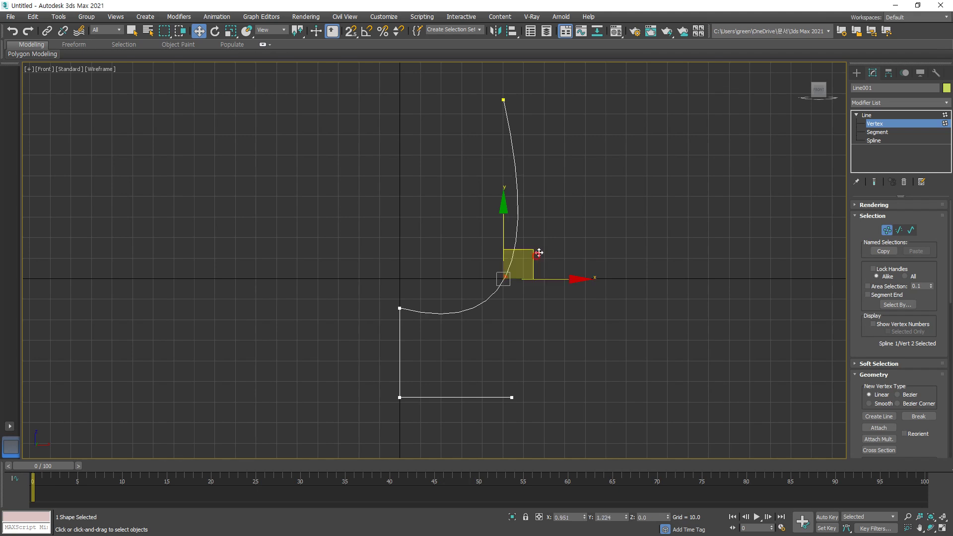
pyautogui.moveTo(539, 239); pyautogui.dragTo(541, 221)
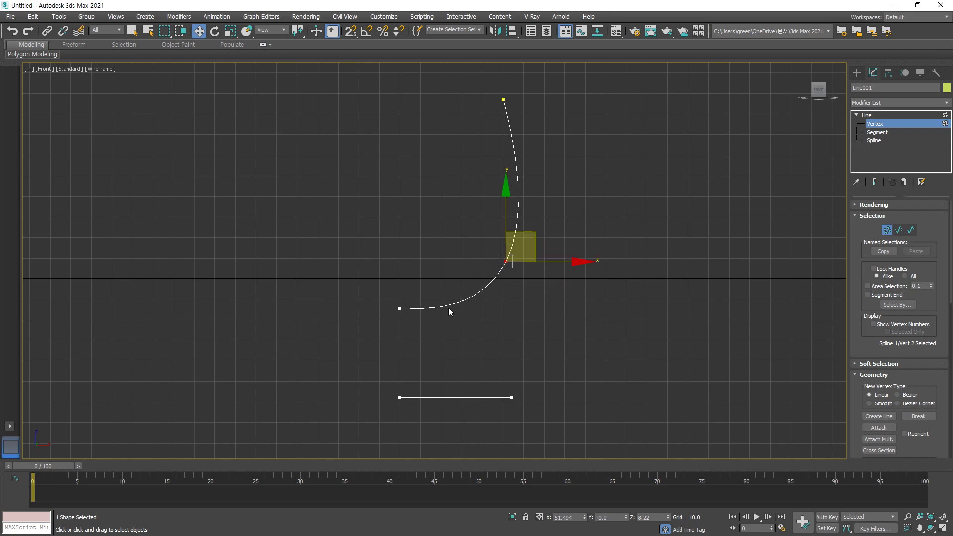
# Move the profile's top vertex up and slightly inward, and shift the smooth vertex to about X 48.4, Z 9.6.
pyautogui.moveTo(463, 252); pyautogui.dragTo(437, 343, button='middle')
pyautogui.click(479, 190)
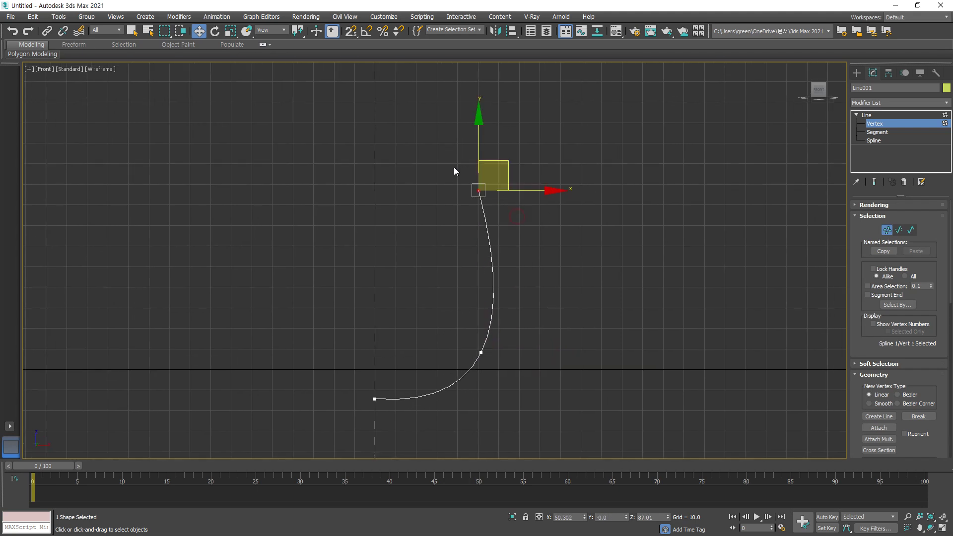
pyautogui.moveTo(505, 132); pyautogui.dragTo(497, 108)
pyautogui.click(493, 293)
pyautogui.moveTo(504, 320); pyautogui.dragTo(461, 229, button='middle')
pyautogui.scroll(-2, 472, 325)
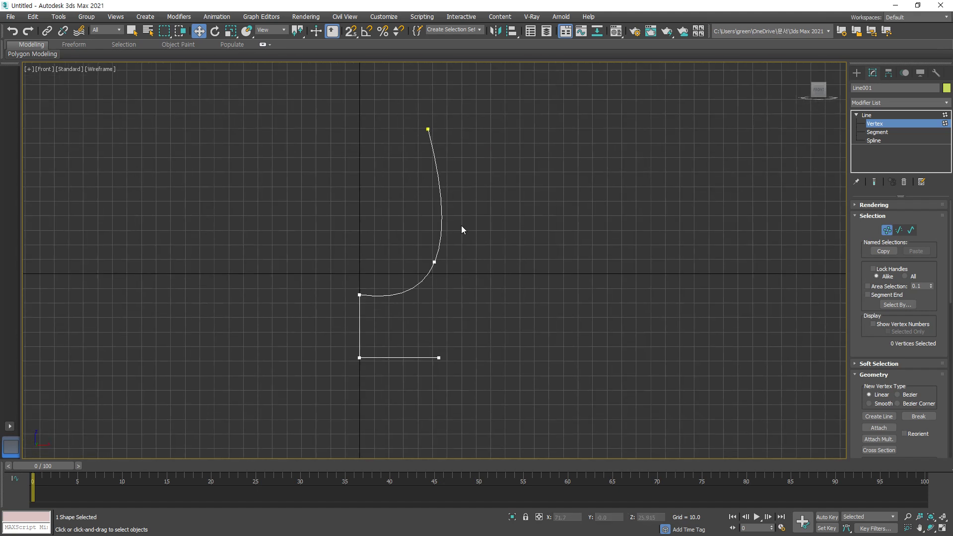
pyautogui.click(435, 261)
pyautogui.moveTo(468, 243); pyautogui.dragTo(463, 241)
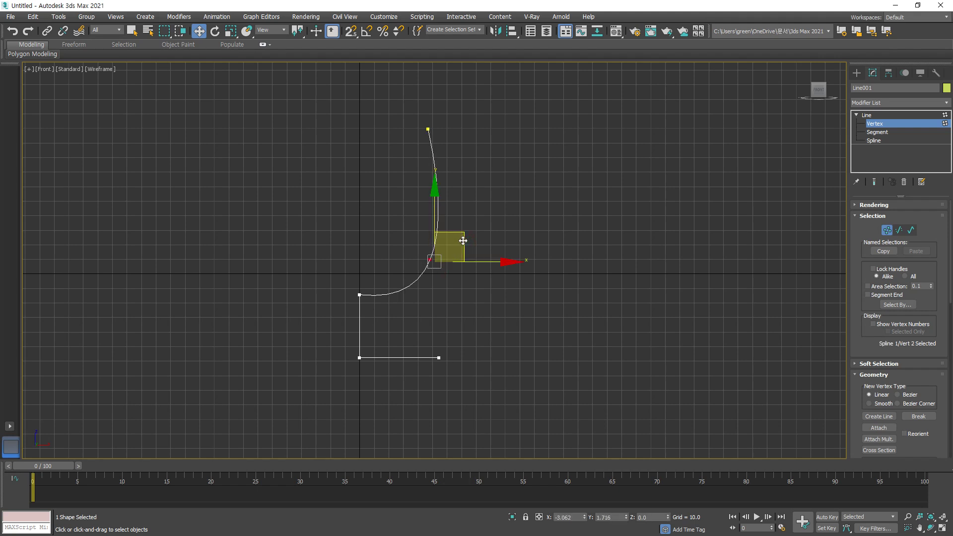
pyautogui.click(456, 280)
# Convert the smooth vertex to Bezier and swing its lower handle outward to flatten and round the bowl's bottom.
pyautogui.rightClick(431, 260)
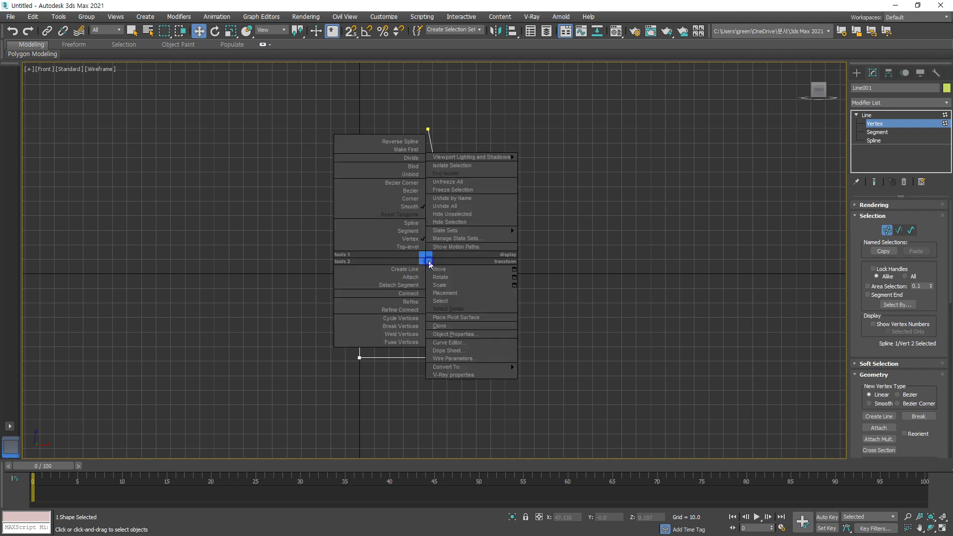
pyautogui.click(397, 194)
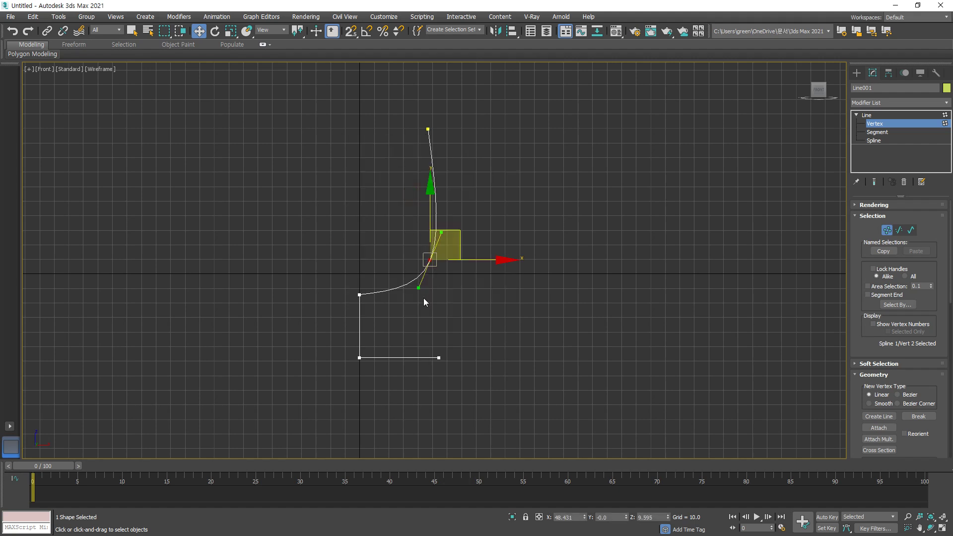
pyautogui.moveTo(419, 287); pyautogui.dragTo(444, 298)
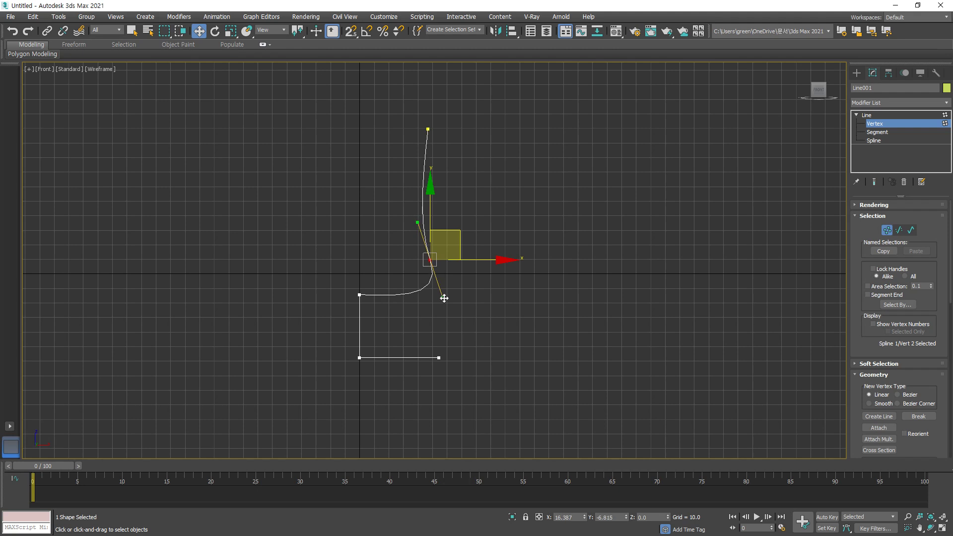
pyautogui.click(460, 311)
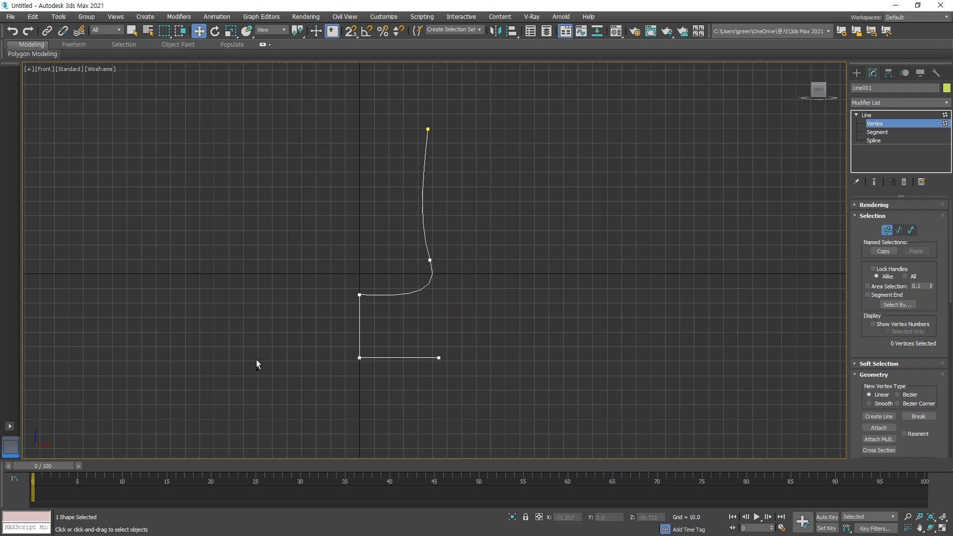
# Switch to spline editing and apply Outline to the whole profile to give it a thin double wall.
pyautogui.click(911, 230)
pyautogui.scroll(-5, 869, 392)
pyautogui.scroll(-5, 869, 389)
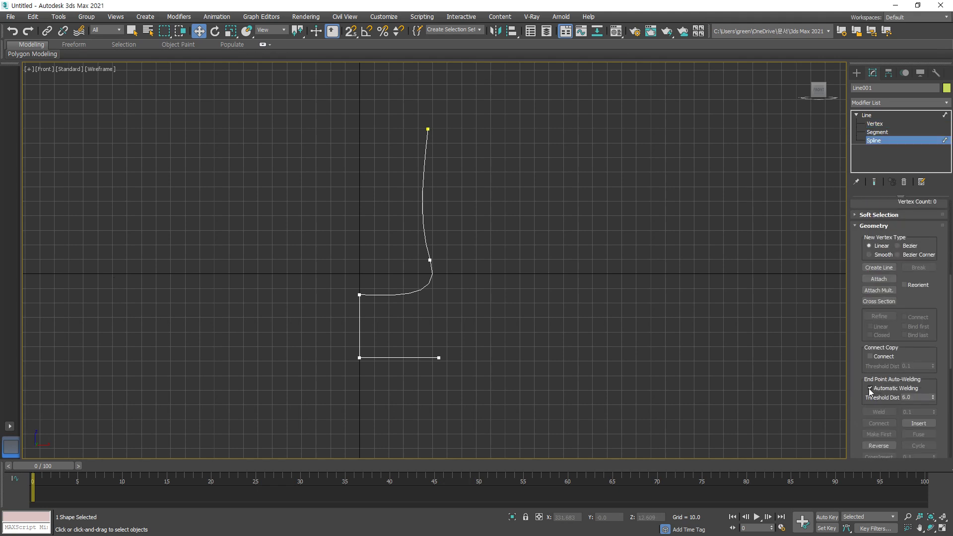
pyautogui.click(878, 281)
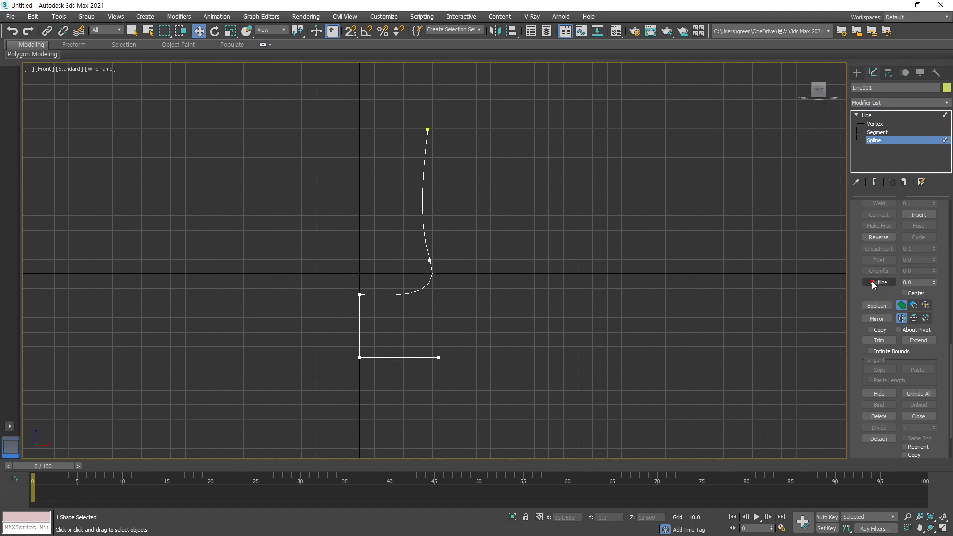
pyautogui.moveTo(403, 292)
pyautogui.mouseDown()
pyautogui.moveTo(396, 283)
pyautogui.moveTo(399, 290)
pyautogui.mouseUp()
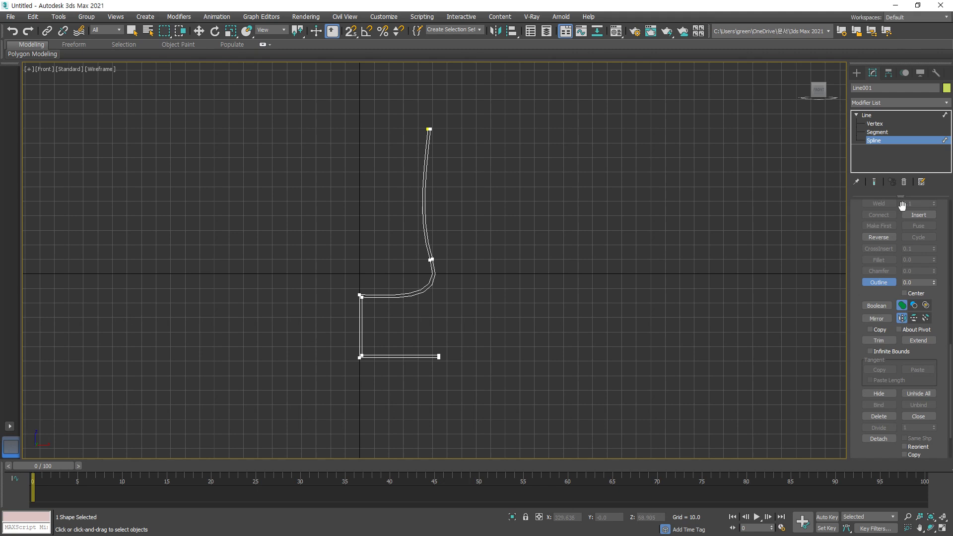
pyautogui.click(528, 292)
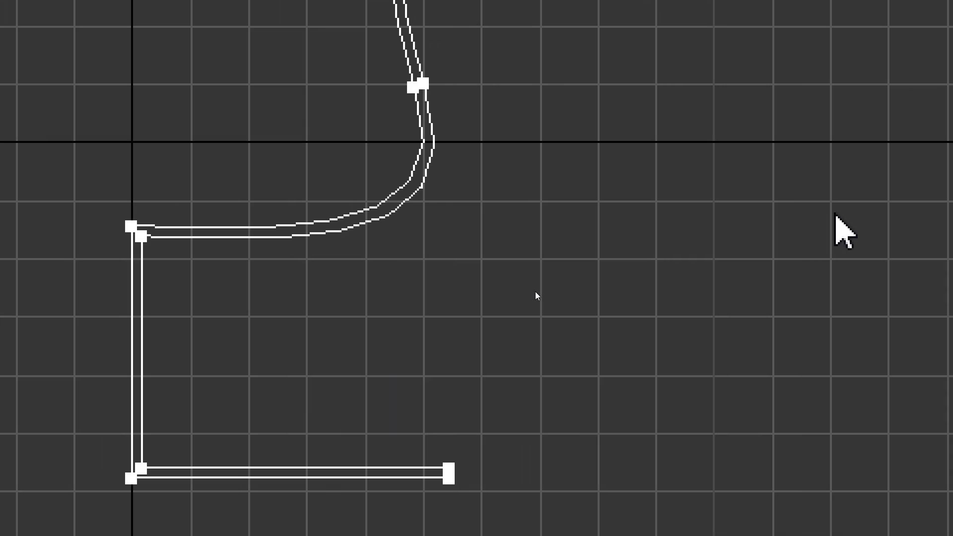
# Refine the outer line of the stem with five new vertices spaced along its height.
pyautogui.moveTo(400, 343); pyautogui.dragTo(467, 261, button='middle')
pyautogui.click(886, 125)
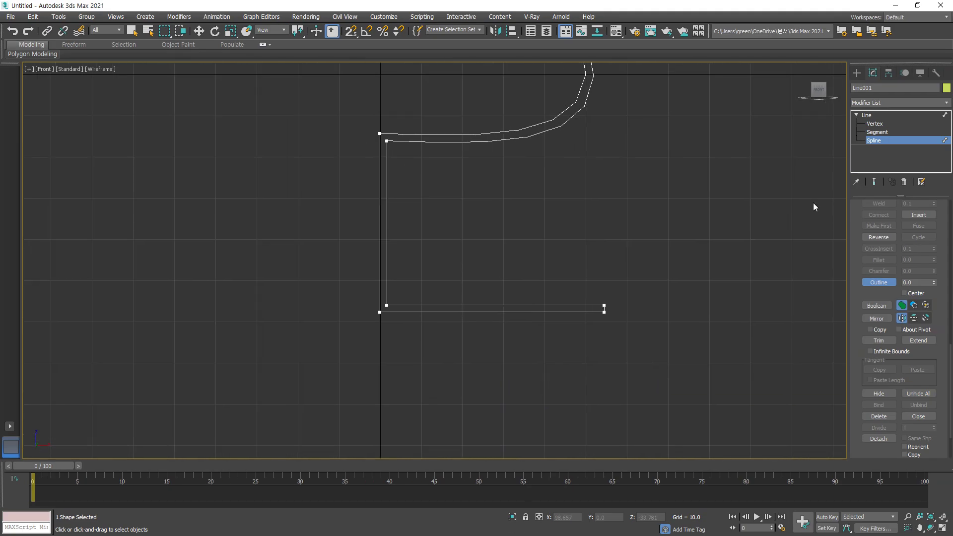
pyautogui.scroll(-2, 919, 236)
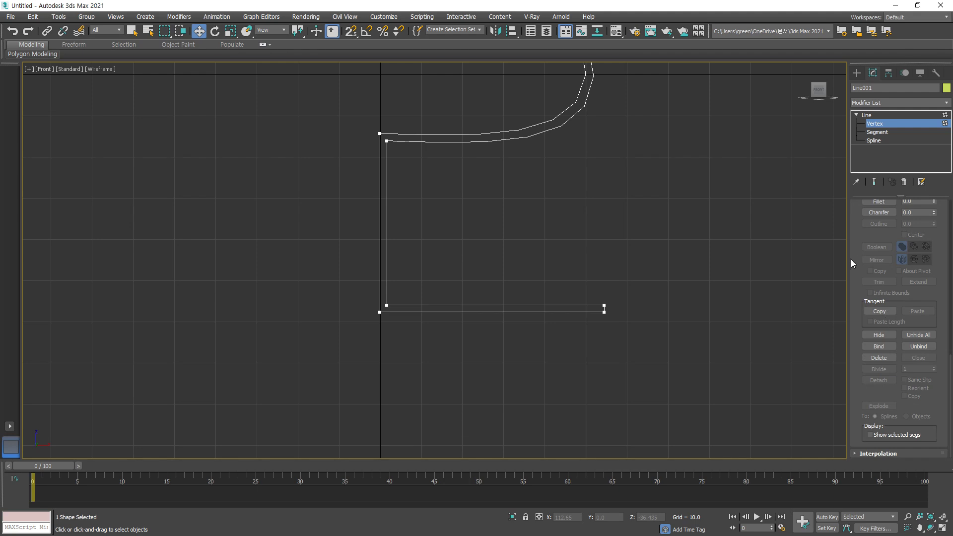
pyautogui.scroll(6, 886, 266)
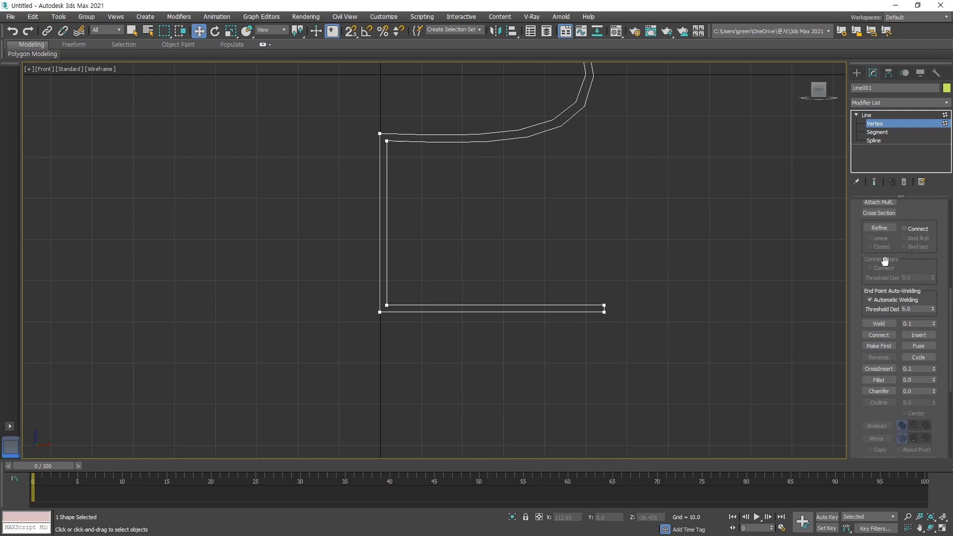
pyautogui.click(881, 227)
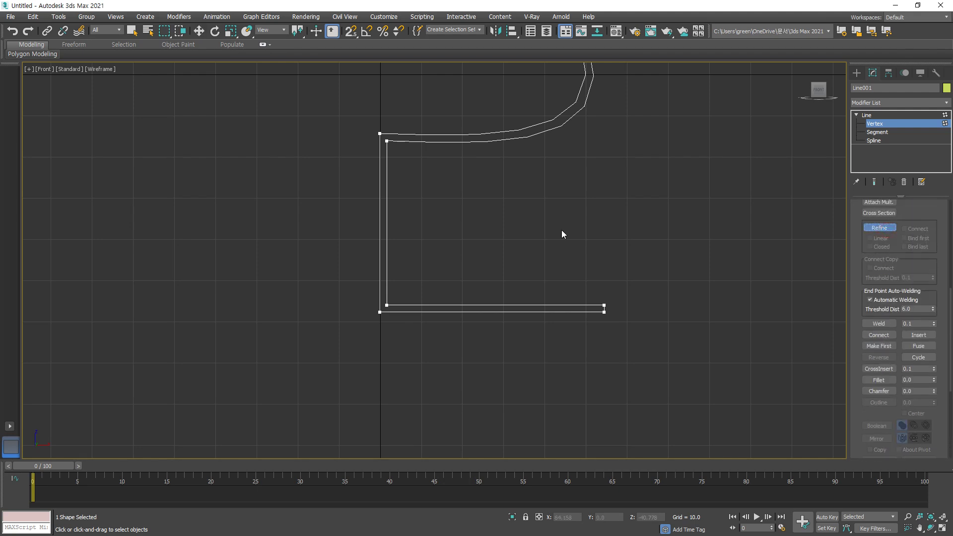
pyautogui.click(387, 171)
pyautogui.click(387, 201)
pyautogui.click(387, 229)
pyautogui.click(386, 253)
pyautogui.click(386, 280)
pyautogui.press('w')
# Move the second and fourth new stem vertices slightly outward and convert both to Smooth.
pyautogui.click(387, 201)
pyautogui.click(386, 253)
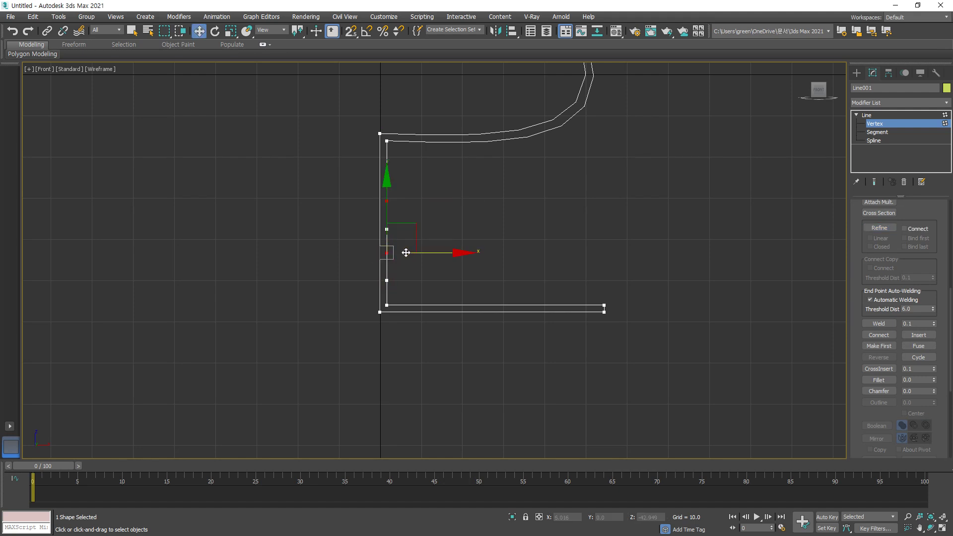
pyautogui.moveTo(427, 252); pyautogui.dragTo(350, 193)
pyautogui.click(416, 260)
pyautogui.rightClick(396, 195)
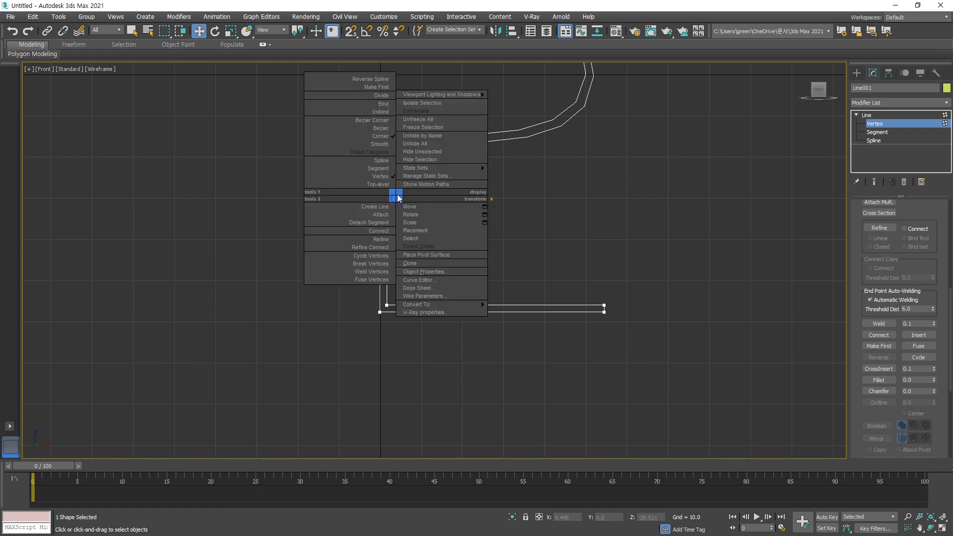
pyautogui.click(385, 144)
pyautogui.click(444, 226)
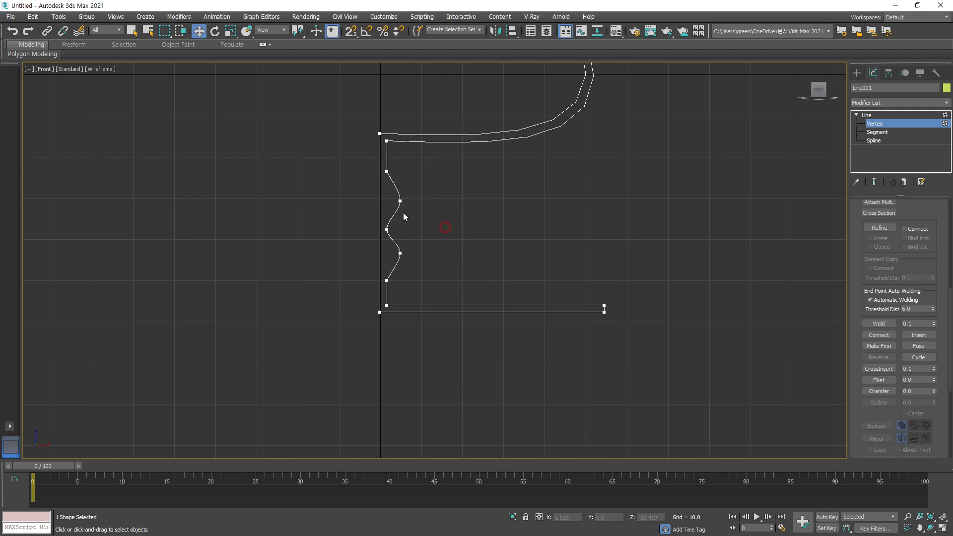
# Nudge the upper stem bulge vertex up and move the foot's upper outer vertex to about X 49.0, Z -53.3.
pyautogui.click(401, 200)
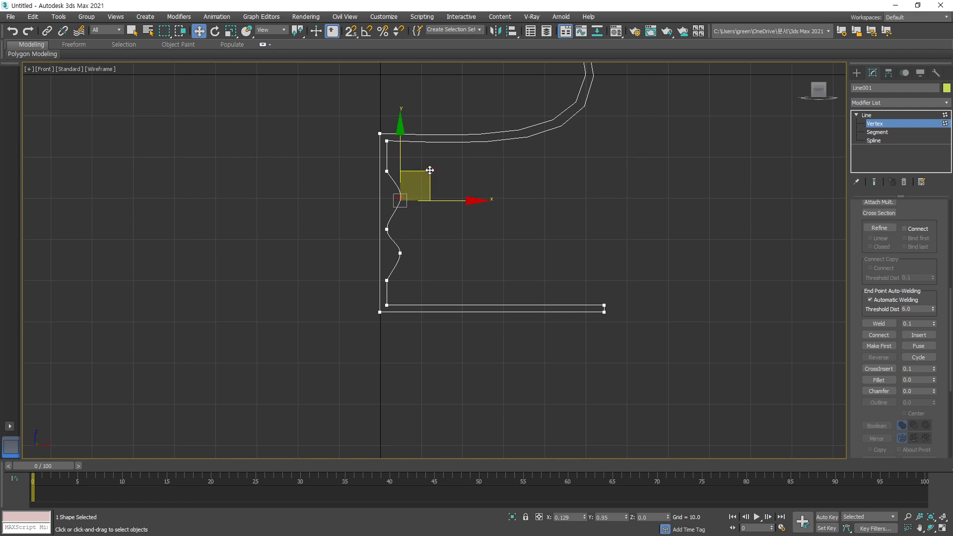
pyautogui.click(423, 216)
pyautogui.moveTo(606, 302); pyautogui.dragTo(581, 291)
pyautogui.rightClick(580, 289)
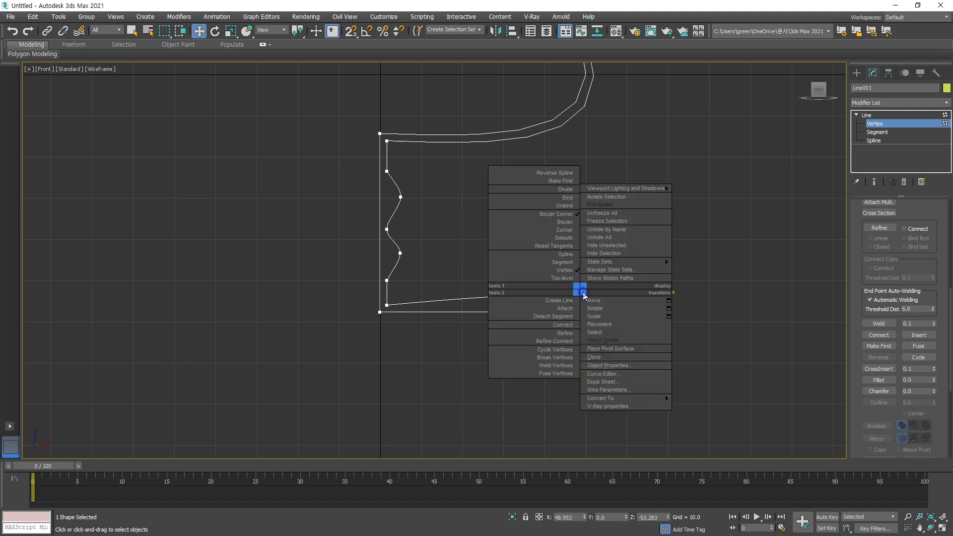
pyautogui.click(593, 253)
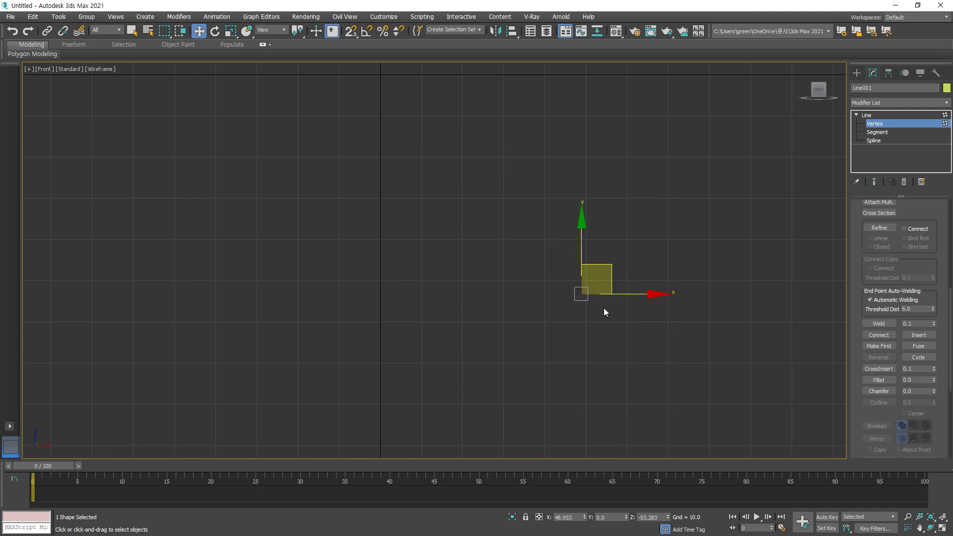
pyautogui.moveTo(606, 319); pyautogui.dragTo(713, 383)
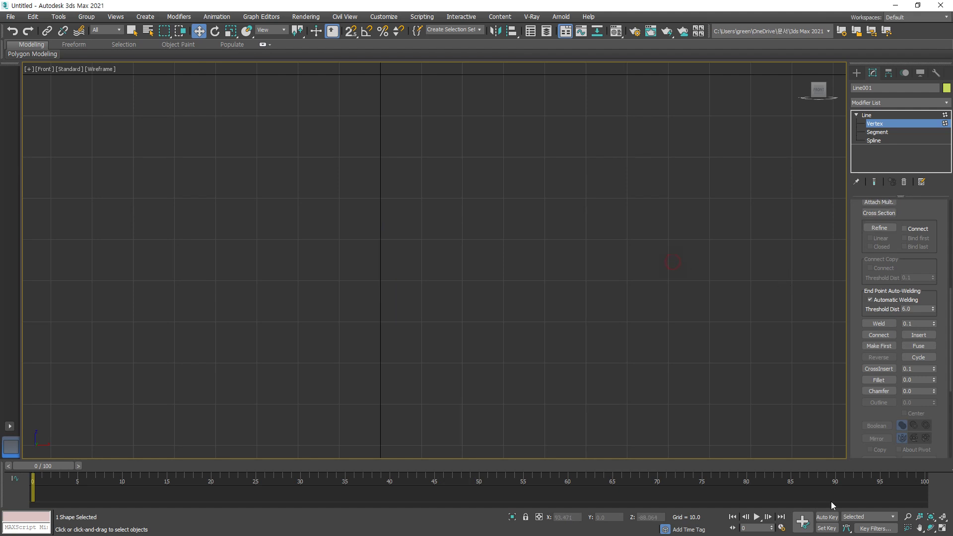
pyautogui.click(942, 518)
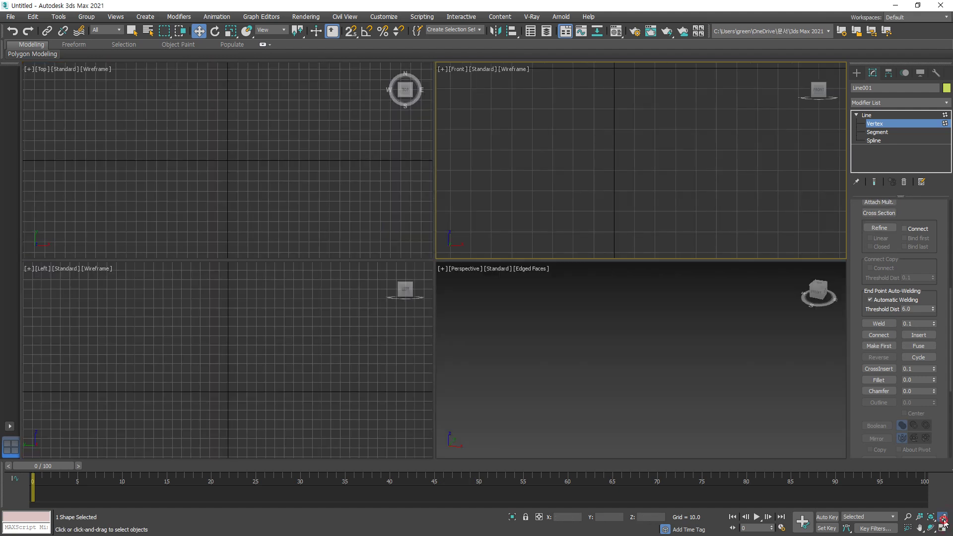
pyautogui.hotkey('alt', 'w')
# Pull two alternating vertices on the stem's outer line outward and convert them to Smooth to form two rounded bulges.
pyautogui.click(426, 253)
pyautogui.click(429, 302)
pyautogui.moveTo(473, 304); pyautogui.dragTo(395, 251)
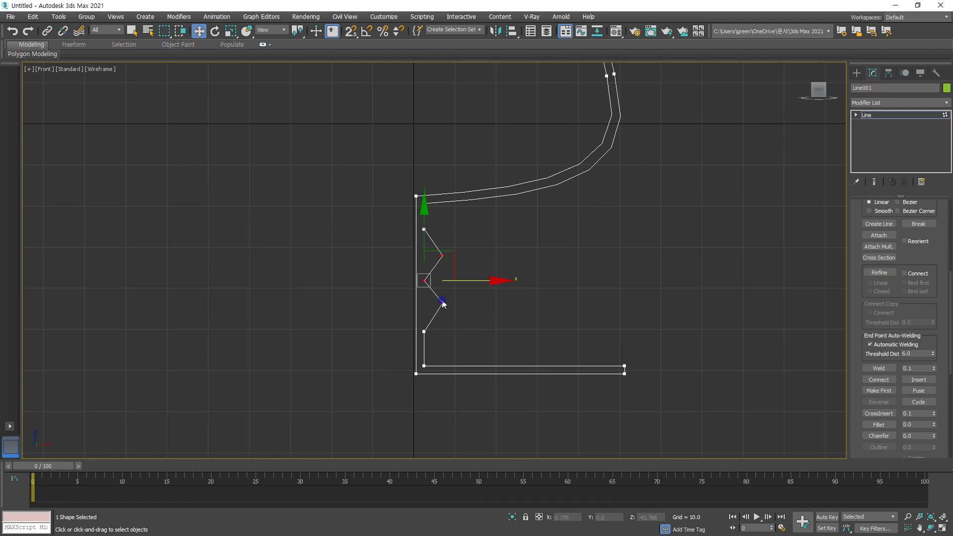
pyautogui.rightClick(438, 297)
pyautogui.click(430, 248)
pyautogui.click(455, 311)
# Move the foot's upper outer vertex inward and up to about X 40.5, Z -55.8, and convert it to Smooth.
pyautogui.click(624, 364)
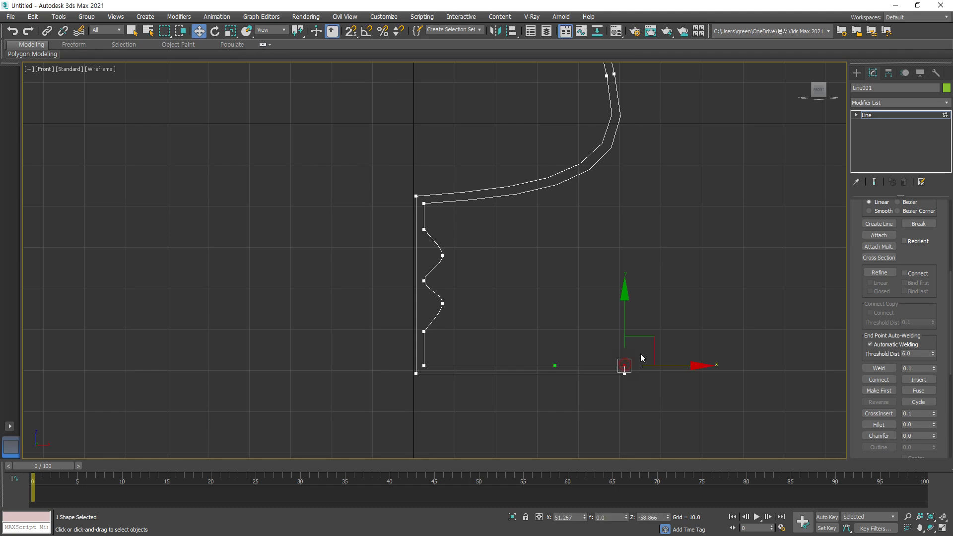
pyautogui.moveTo(623, 366); pyautogui.dragTo(578, 353)
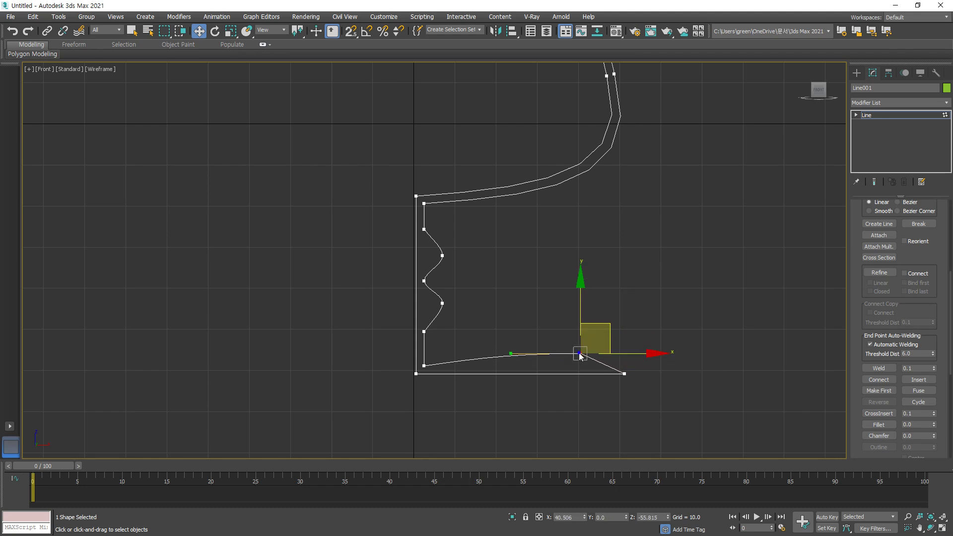
pyautogui.rightClick(578, 353)
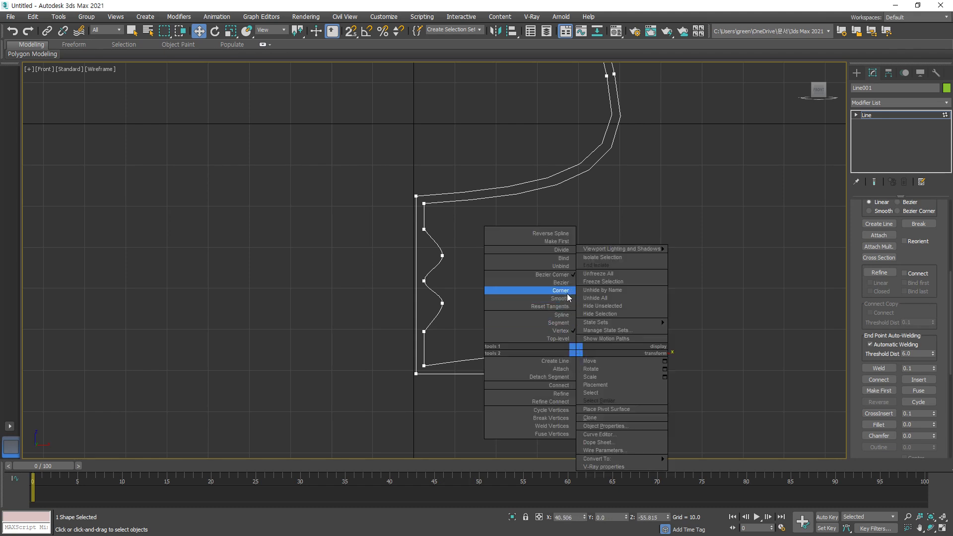
pyautogui.click(570, 299)
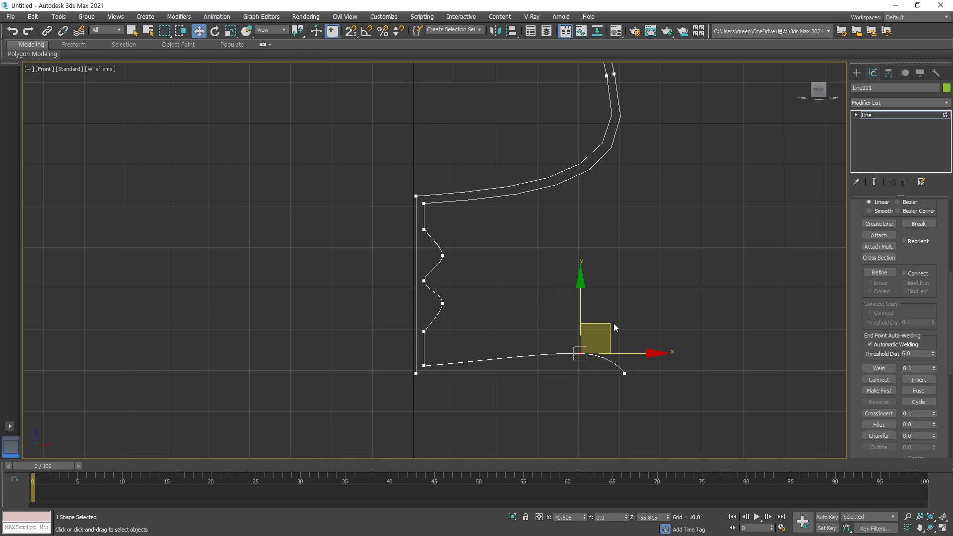
# Convert the foot's upper vertex to Bezier and adjust both handles to round the foot's outer edge.
pyautogui.rightClick(578, 352)
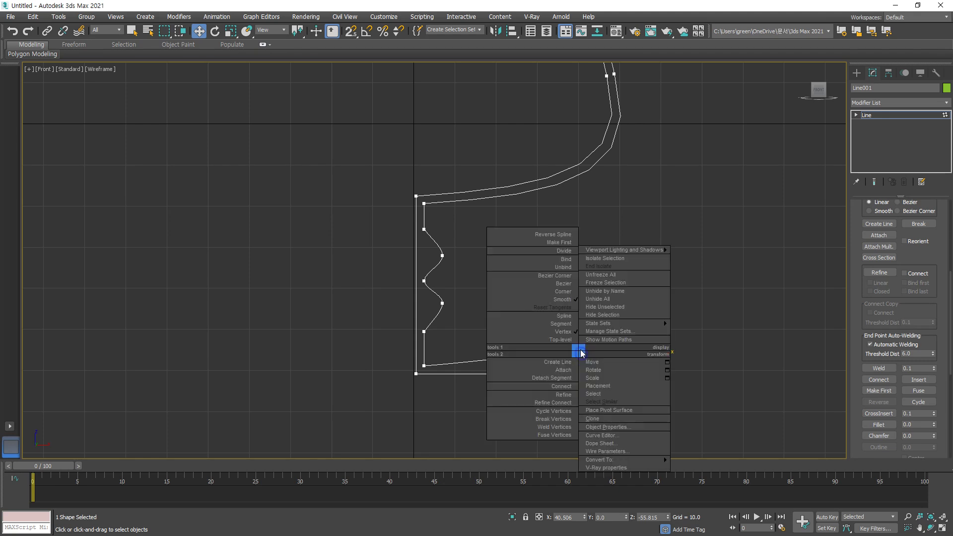
pyautogui.click(568, 284)
pyautogui.moveTo(547, 354); pyautogui.dragTo(553, 358)
pyautogui.moveTo(614, 344); pyautogui.dragTo(620, 344)
pyautogui.scroll(-3, 610, 321)
pyautogui.moveTo(593, 267); pyautogui.dragTo(561, 298, button='middle')
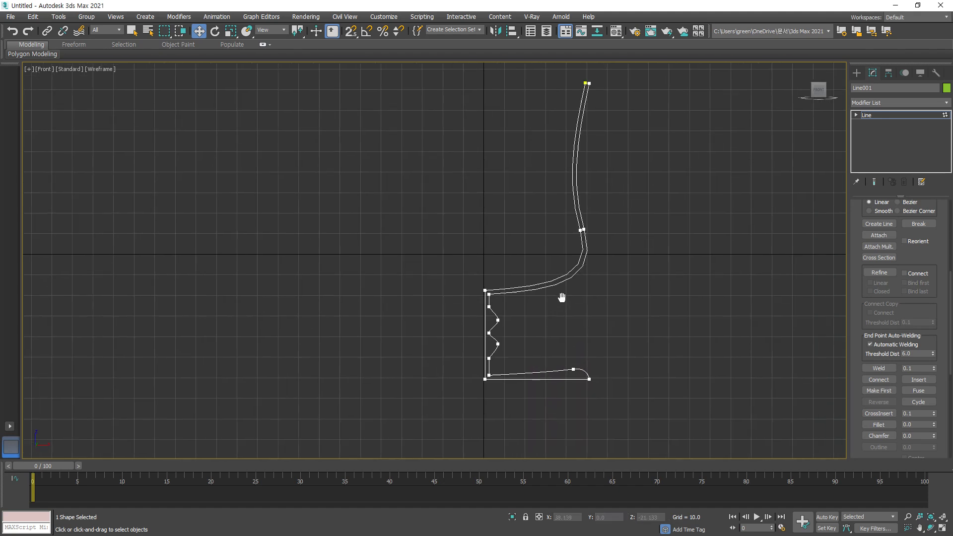
# Fillet the two corner vertices on the stem's outer line where it meets the bowl and the foot.
pyautogui.scroll(3, 489, 400)
pyautogui.scroll(3, 486, 365)
pyautogui.moveTo(483, 318)
pyautogui.mouseDown()
pyautogui.moveTo(508, 346)
pyautogui.moveTo(495, 337)
pyautogui.mouseUp()
pyautogui.scroll(-3, 509, 326)
pyautogui.moveTo(541, 278); pyautogui.dragTo(519, 328, button='middle')
pyautogui.moveTo(486, 157); pyautogui.dragTo(475, 171)
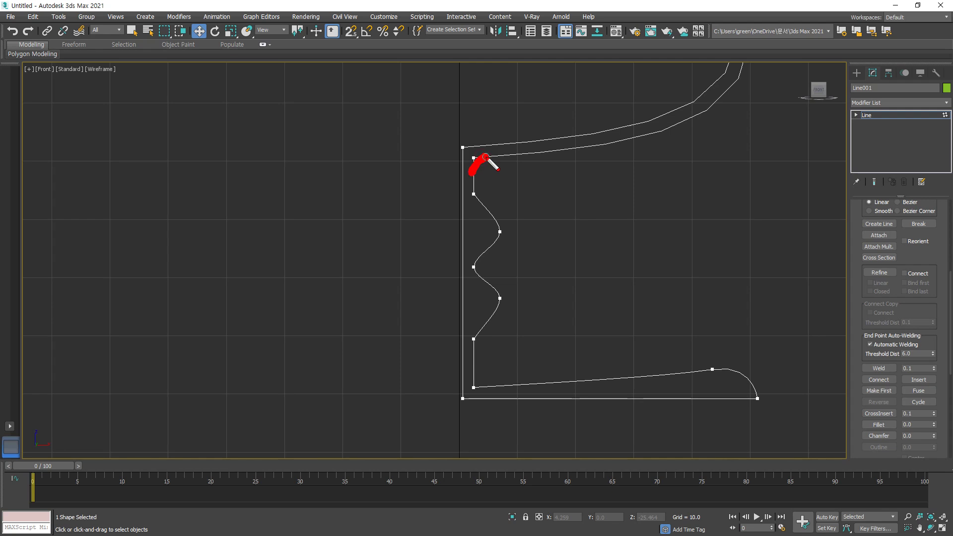
pyautogui.click(473, 158)
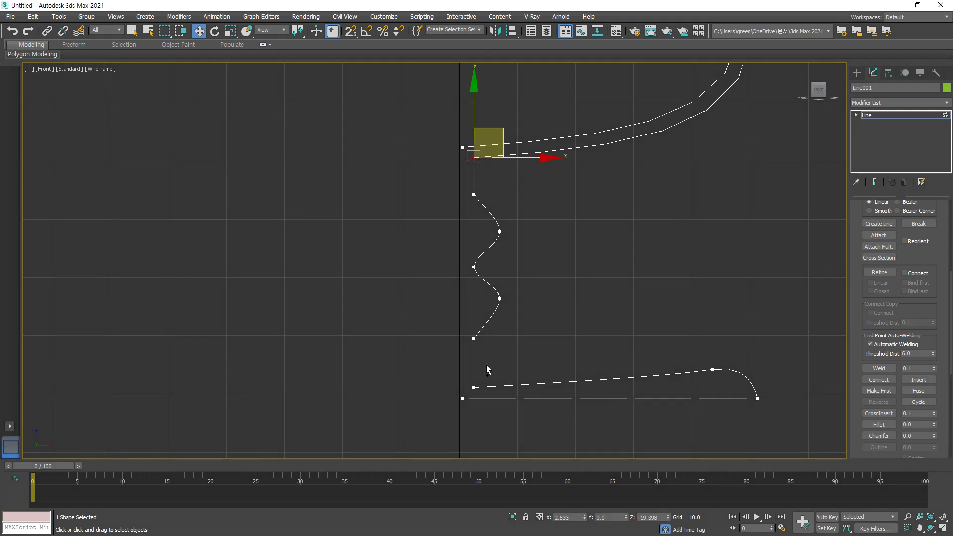
pyautogui.click(473, 387)
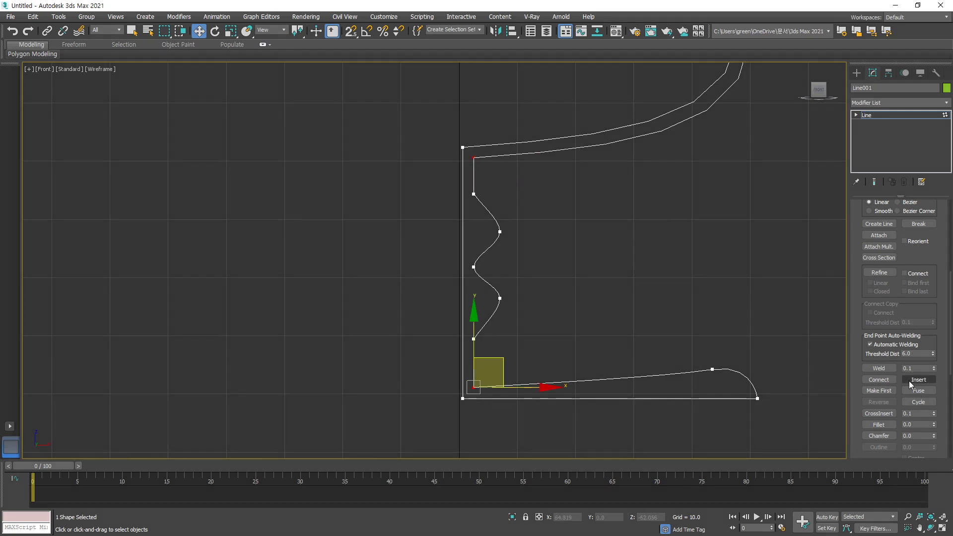
pyautogui.scroll(-3, 909, 380)
pyautogui.click(879, 365)
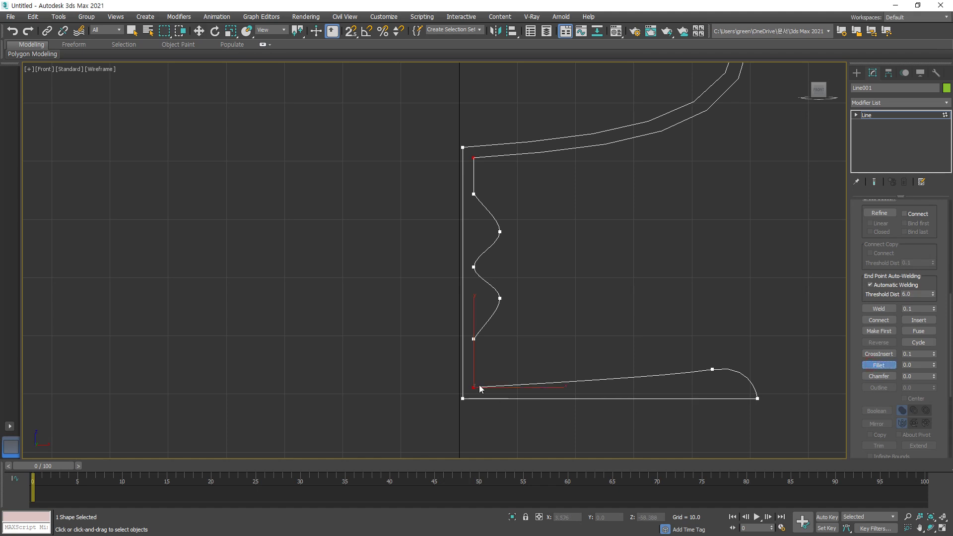
pyautogui.moveTo(474, 386); pyautogui.dragTo(476, 377)
pyautogui.scroll(-3, 614, 262)
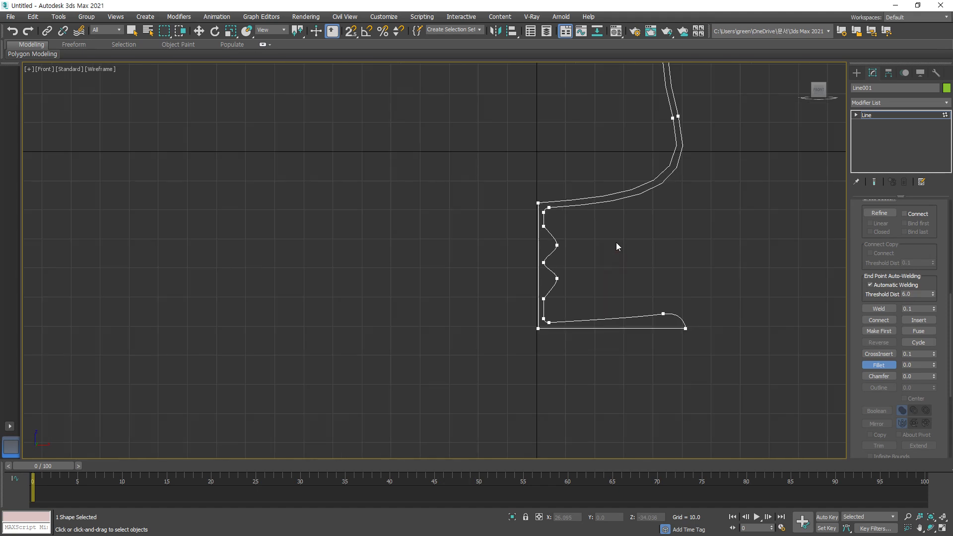
pyautogui.scroll(-2, 587, 284)
pyautogui.moveTo(587, 284); pyautogui.dragTo(506, 356, button='middle')
pyautogui.press('w')
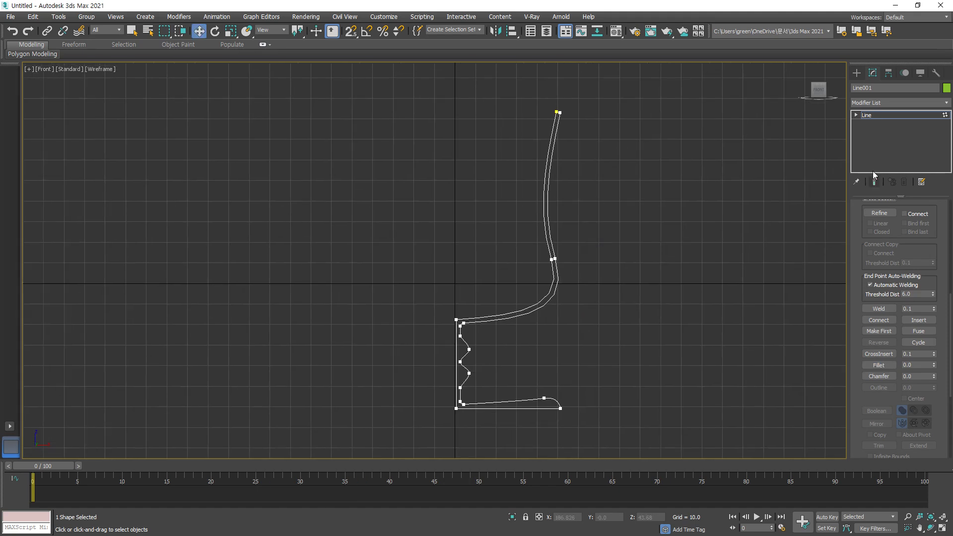
# Leave vertex editing and apply the Lathe modifier to the whole line profile.
pyautogui.click(863, 115)
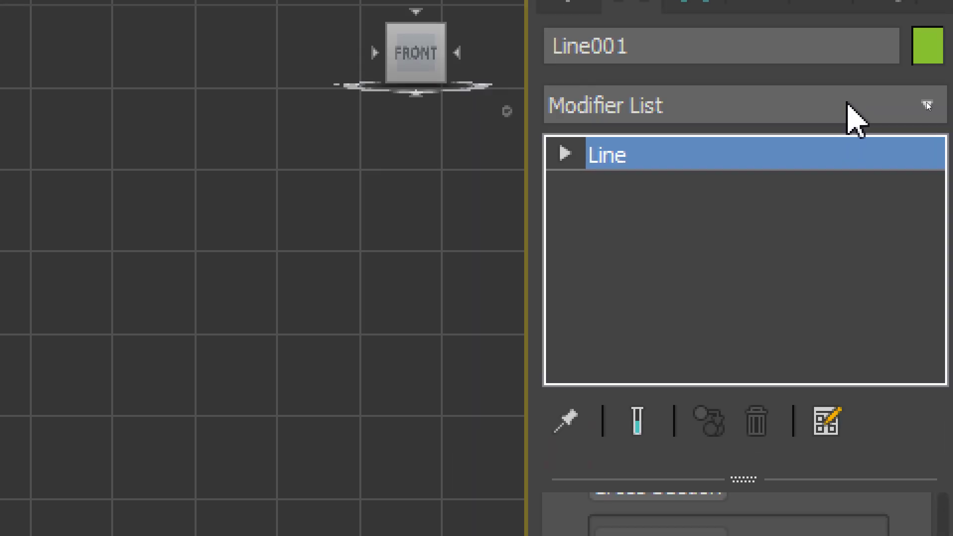
pyautogui.click(925, 102)
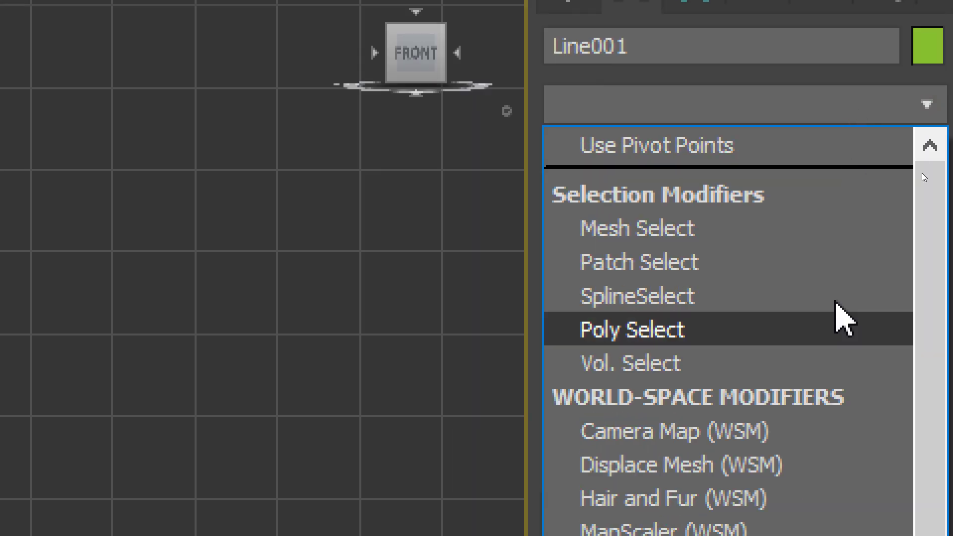
pyautogui.scroll(-6, 836, 317)
pyautogui.scroll(-6, 677, 475)
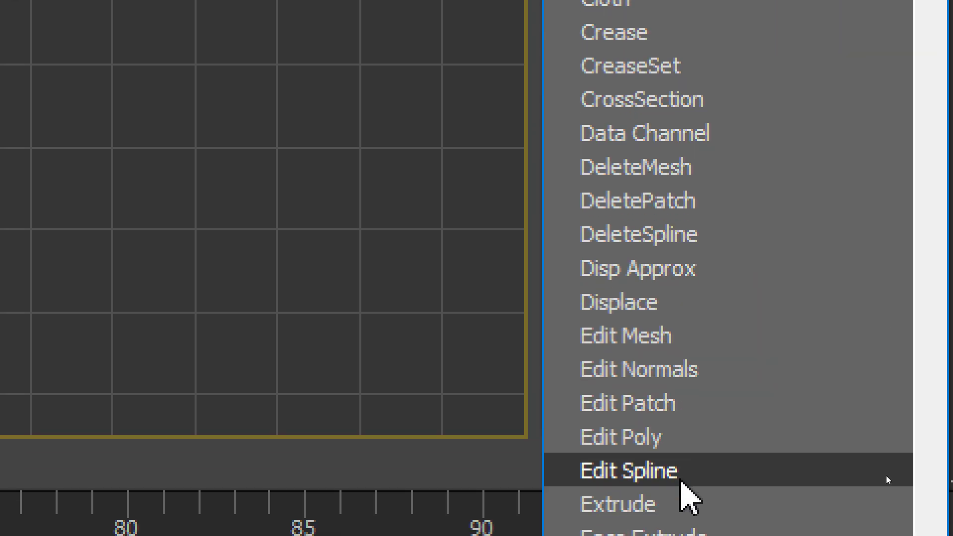
pyautogui.scroll(-3, 744, 401)
pyautogui.scroll(-3, 747, 268)
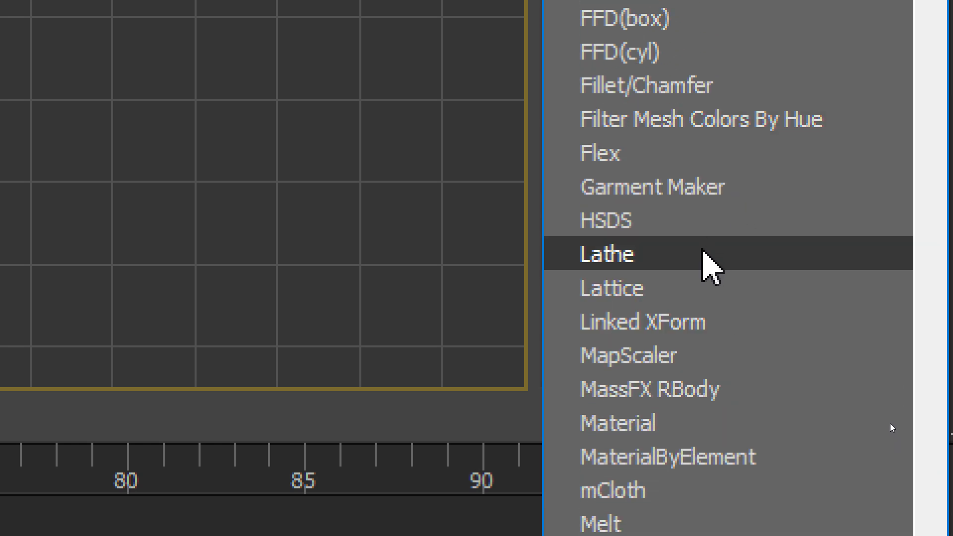
pyautogui.click(705, 254)
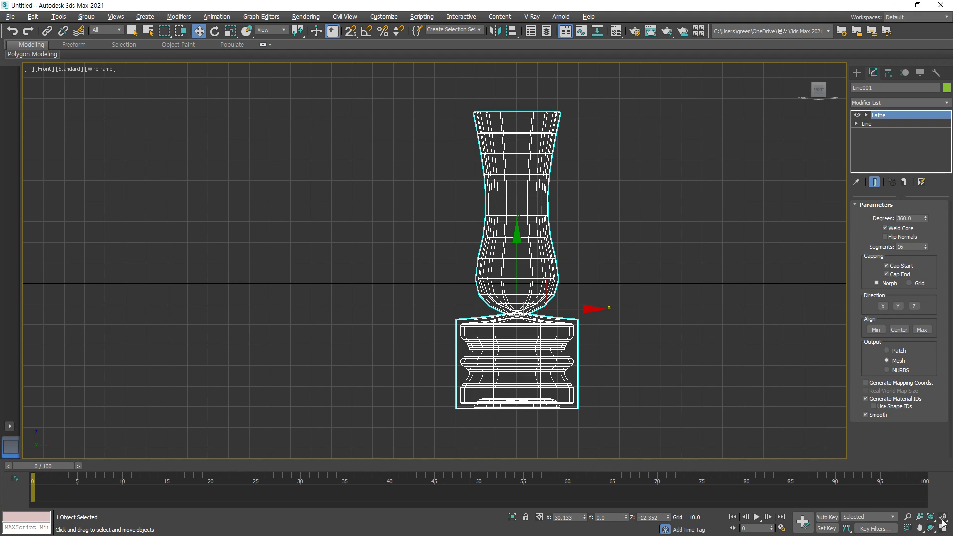
# Show all four viewports and align the Lathe axis to Min.
pyautogui.click(942, 530)
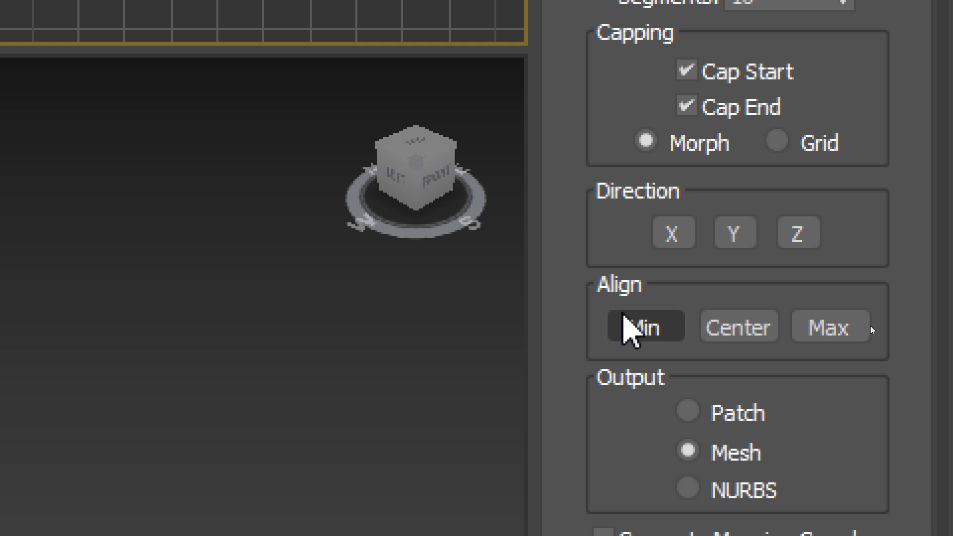
pyautogui.click(637, 322)
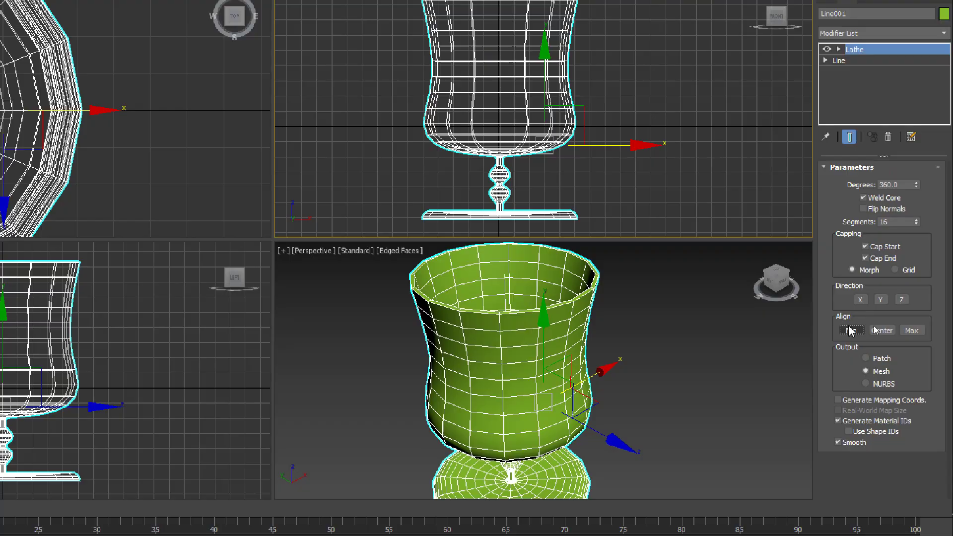
pyautogui.scroll(-3, 693, 364)
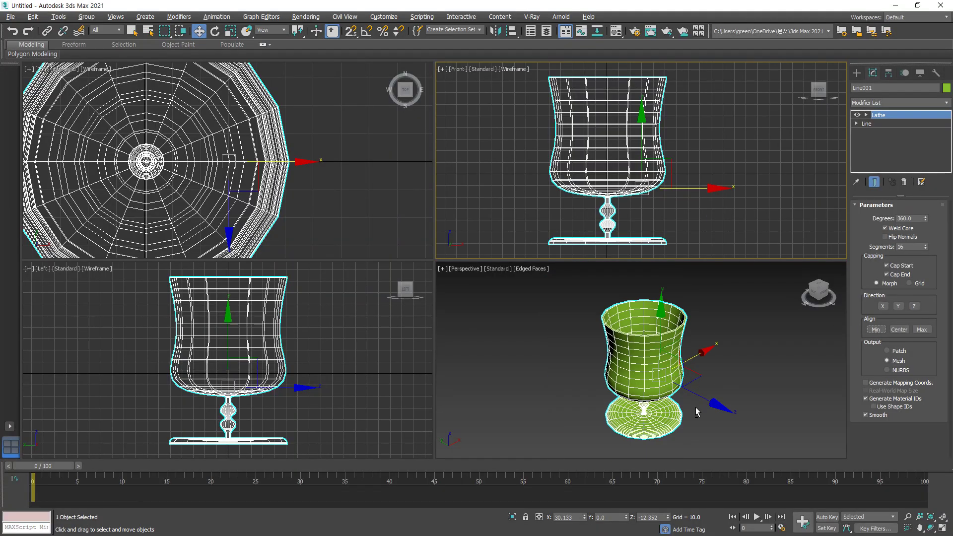
# Maximise the perspective view and orbit around the lathed glass to examine its shape.
pyautogui.rightClick(800, 422)
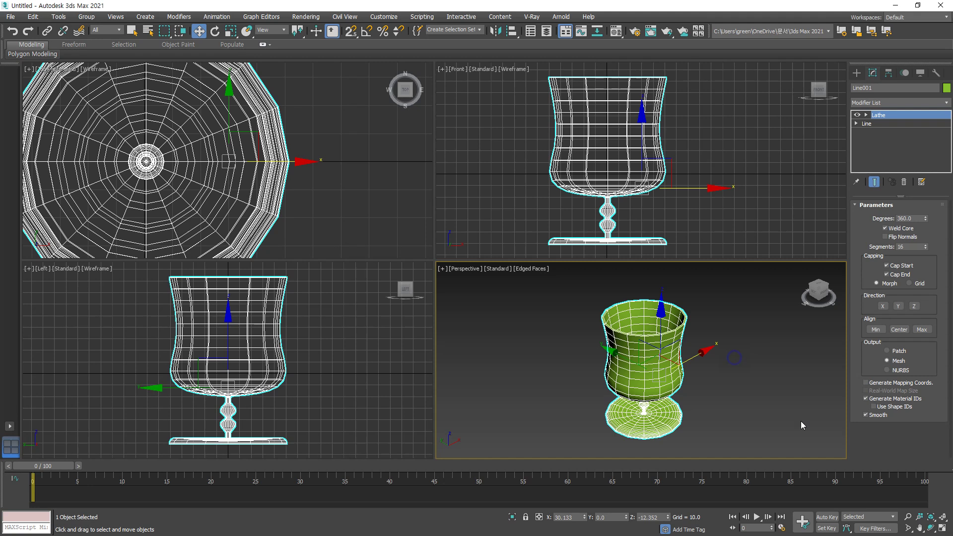
pyautogui.click(943, 528)
pyautogui.click(931, 529)
pyautogui.moveTo(478, 297); pyautogui.dragTo(479, 363)
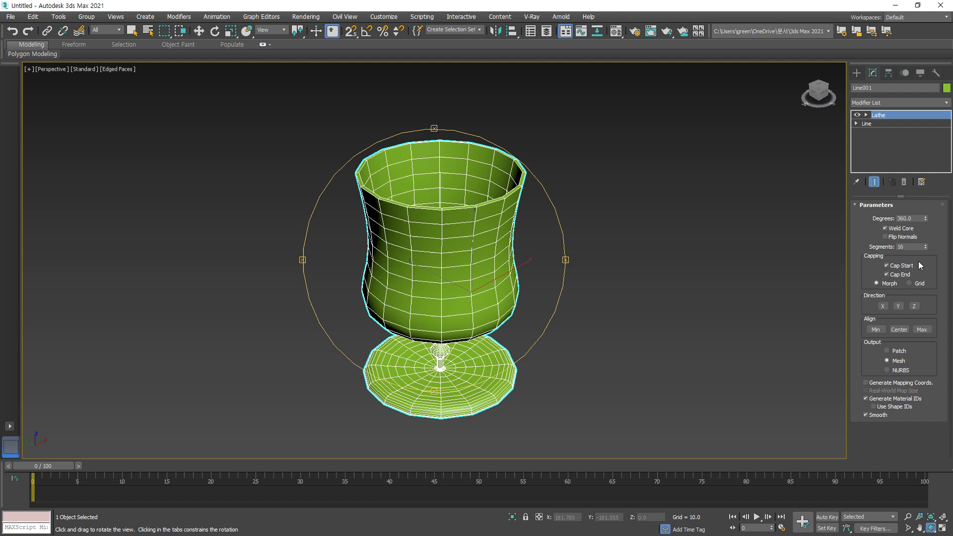
# Set the glass's Lathe segments to 8 and examine the faceted shape from above and below.
pyautogui.moveTo(480, 231); pyautogui.dragTo(456, 285)
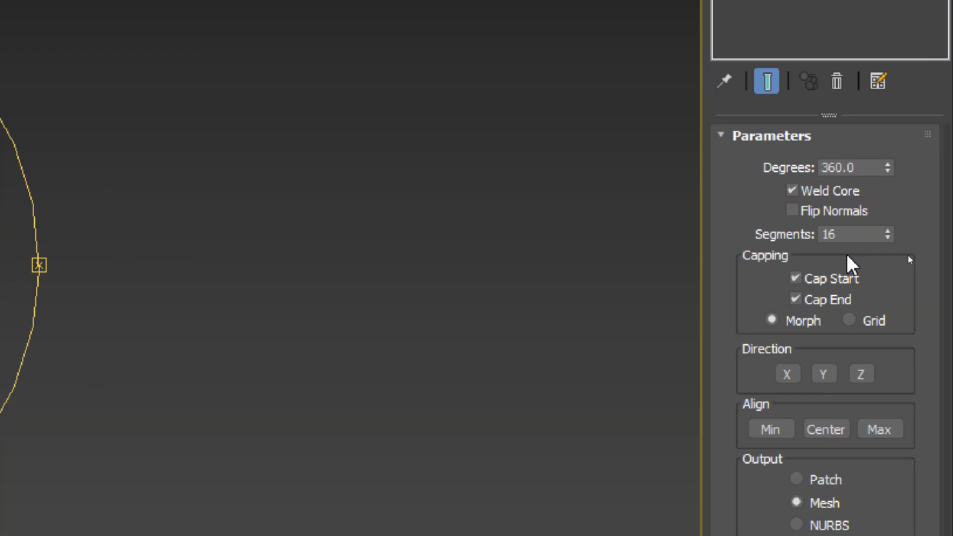
pyautogui.doubleClick(849, 236)
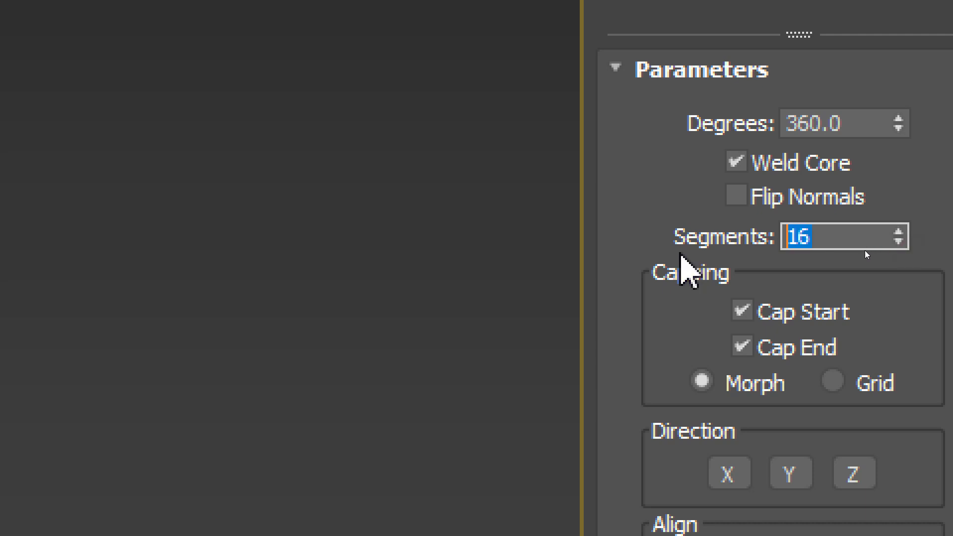
pyautogui.write('8')
pyautogui.press('Return')
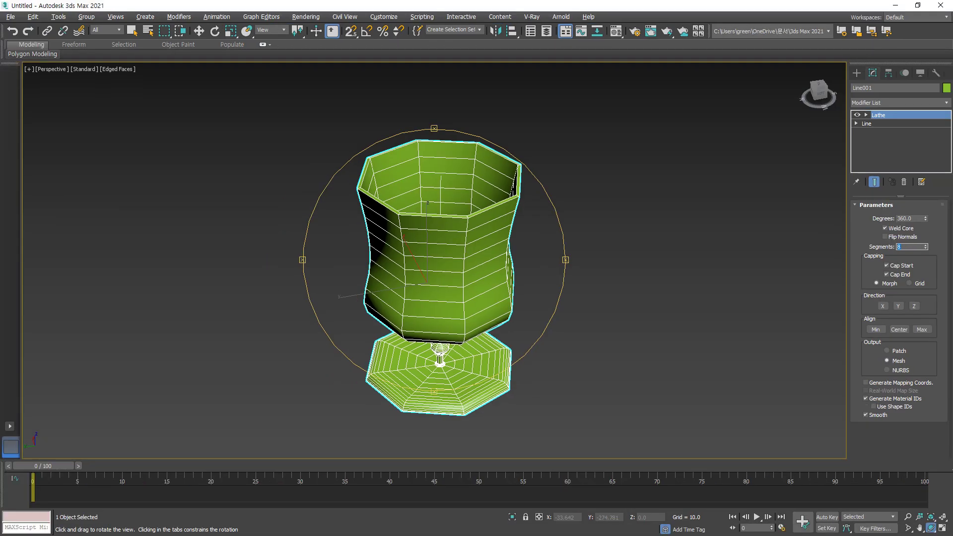
pyautogui.moveTo(424, 195); pyautogui.dragTo(481, 208)
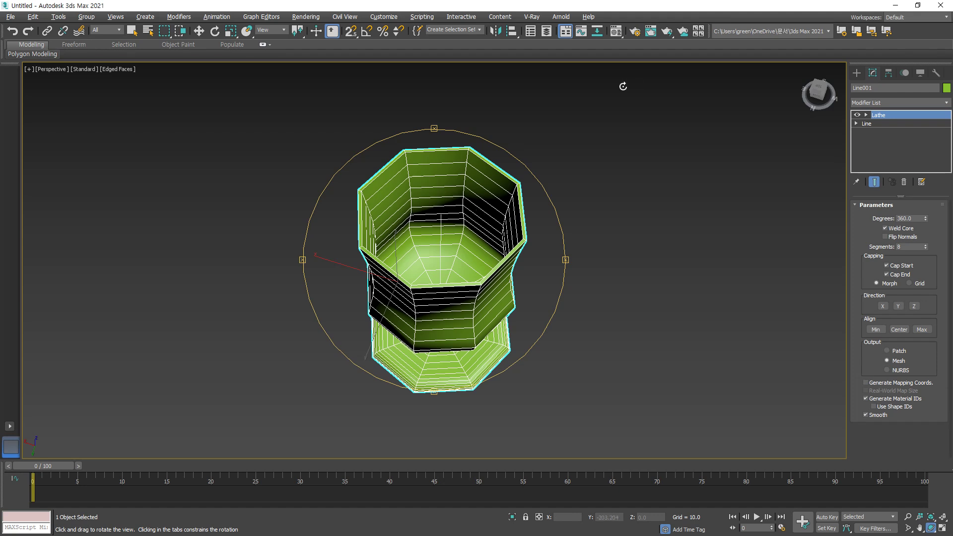
pyautogui.moveTo(475, 295); pyautogui.dragTo(478, 170)
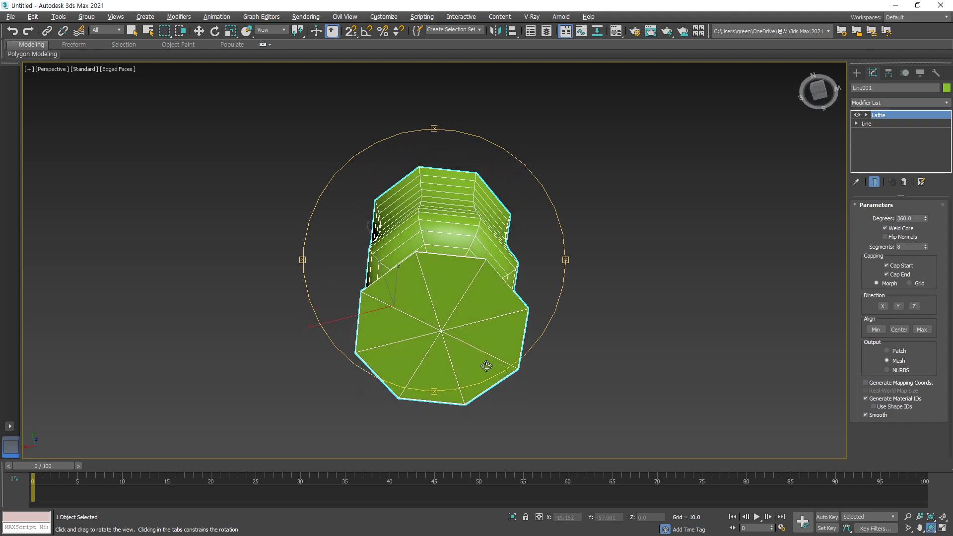
pyautogui.moveTo(505, 282); pyautogui.dragTo(468, 365)
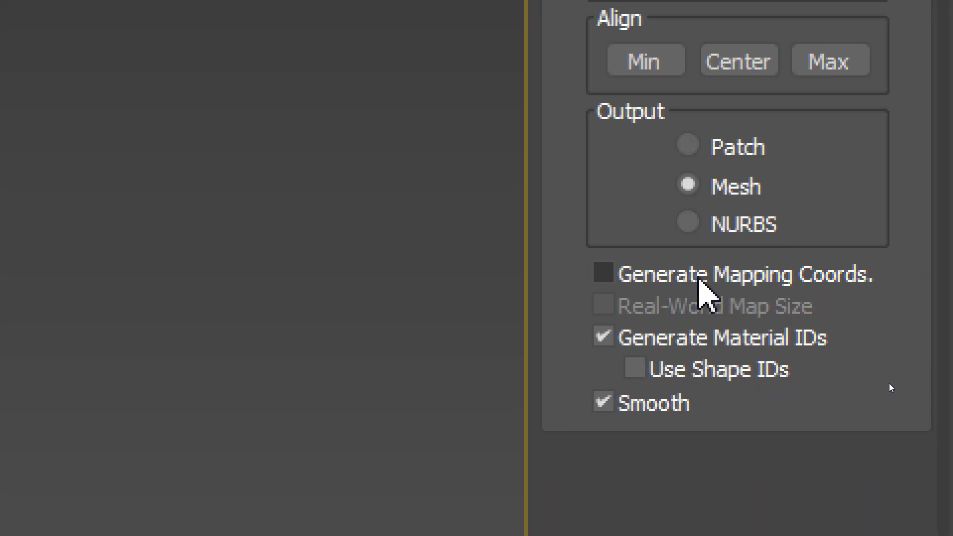
# Turn on Generate Mapping Coords. for the glass's Lathe, and switch Smooth off and on repeatedly to compare the shading.
pyautogui.click(697, 274)
pyautogui.click(658, 402)
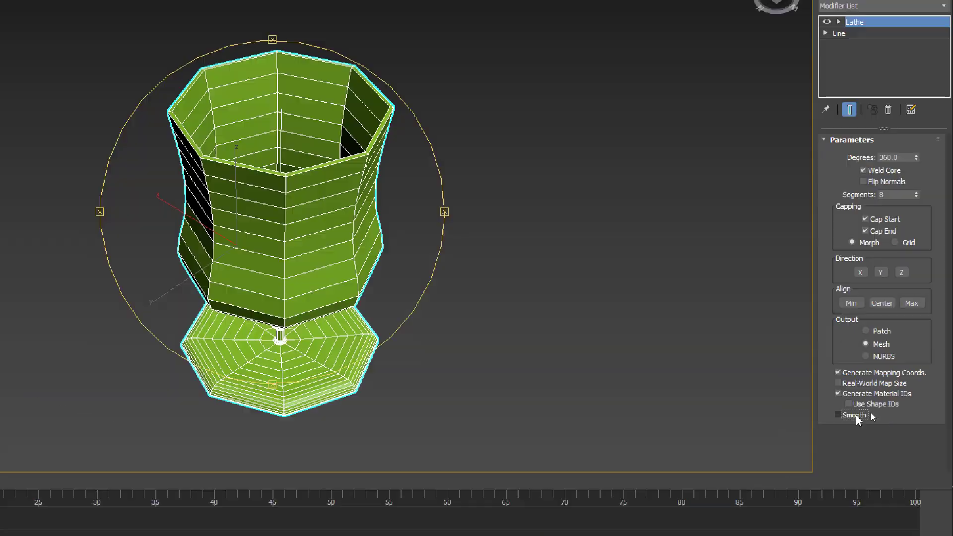
pyautogui.moveTo(319, 279); pyautogui.dragTo(484, 255)
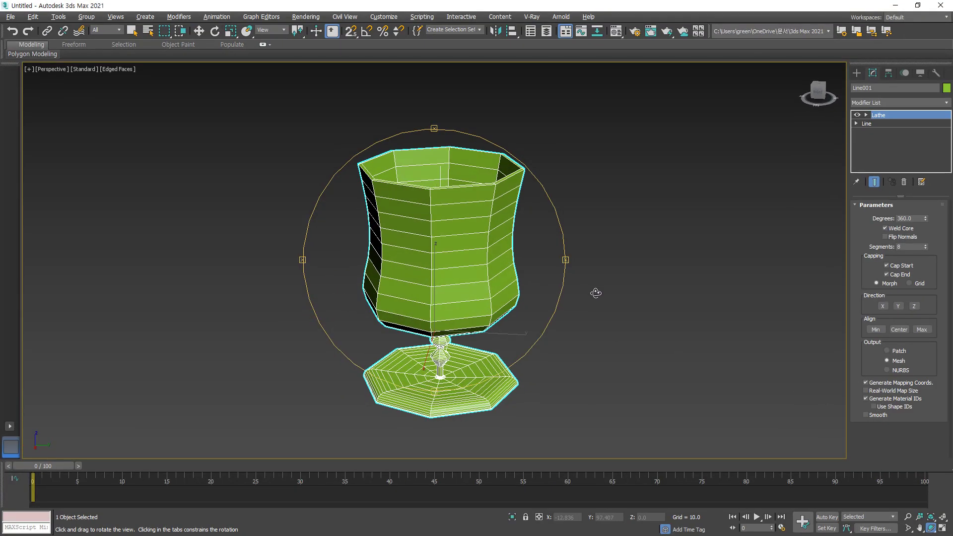
pyautogui.click(865, 415)
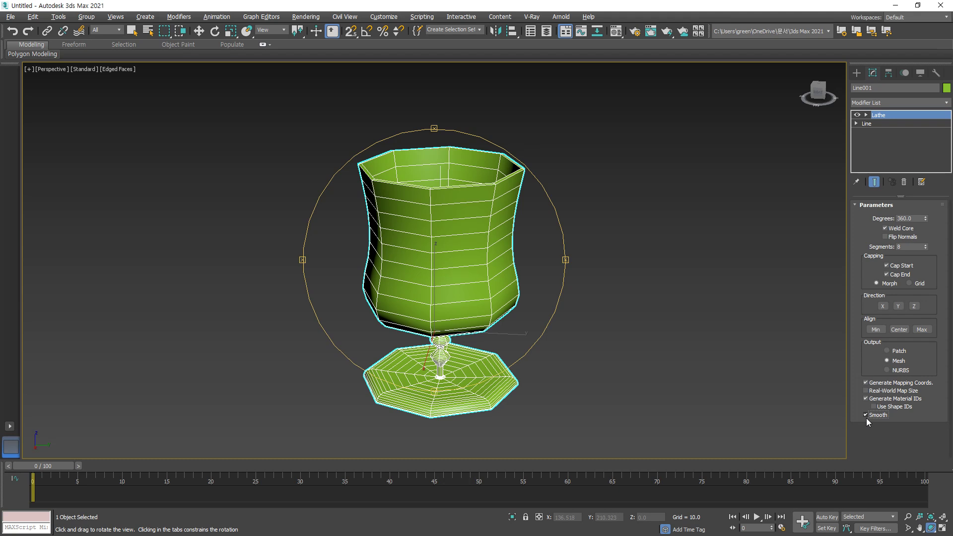
pyautogui.click(865, 416)
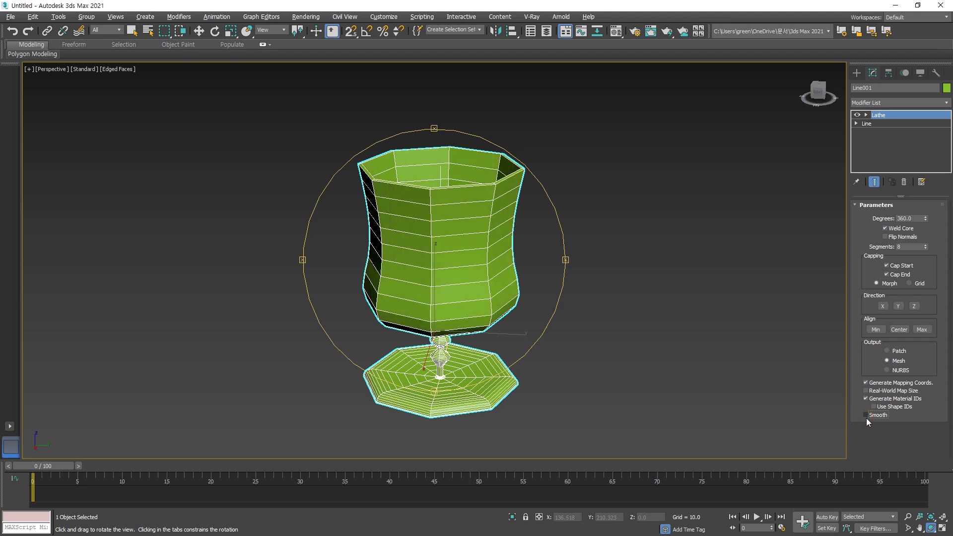
pyautogui.click(865, 415)
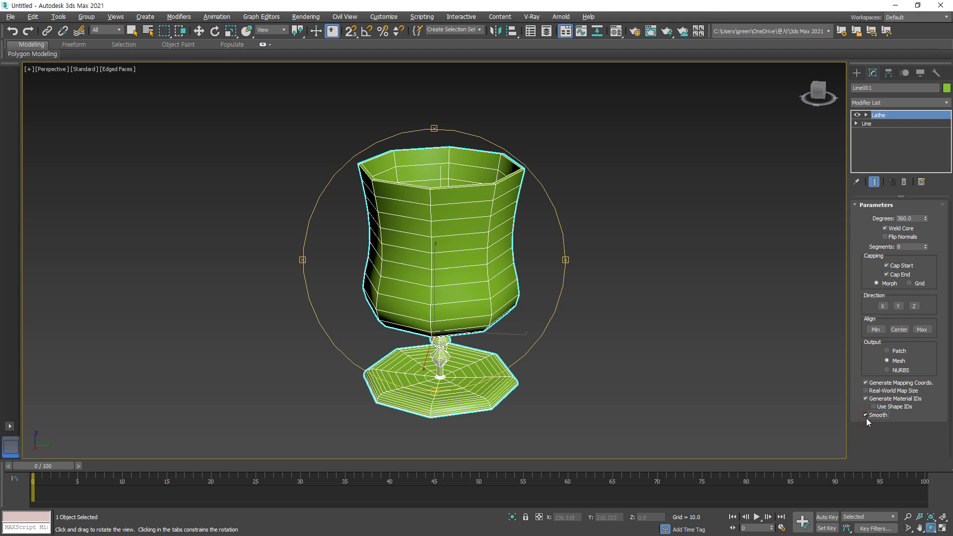
pyautogui.click(866, 415)
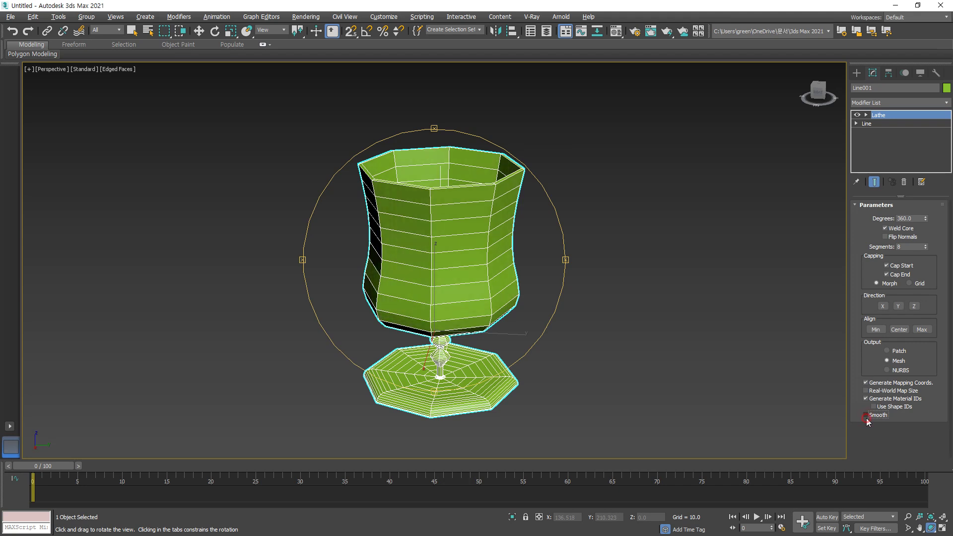
pyautogui.click(866, 415)
pyautogui.press('w')
pyautogui.click(553, 320)
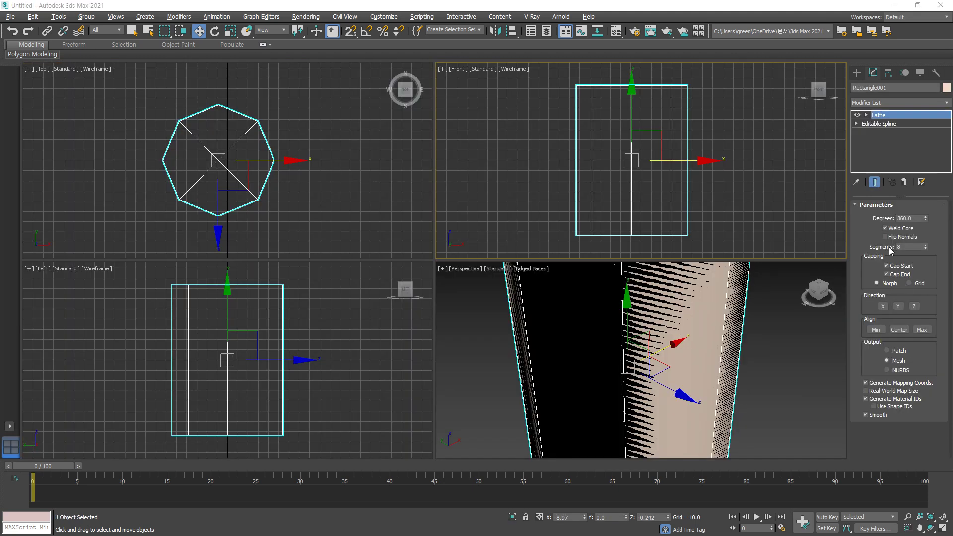
# Set the cup's Lathe segments to 16, and sweep its degrees down to 0 and up to 203.
pyautogui.moveTo(925, 219); pyautogui.dragTo(921, 266)
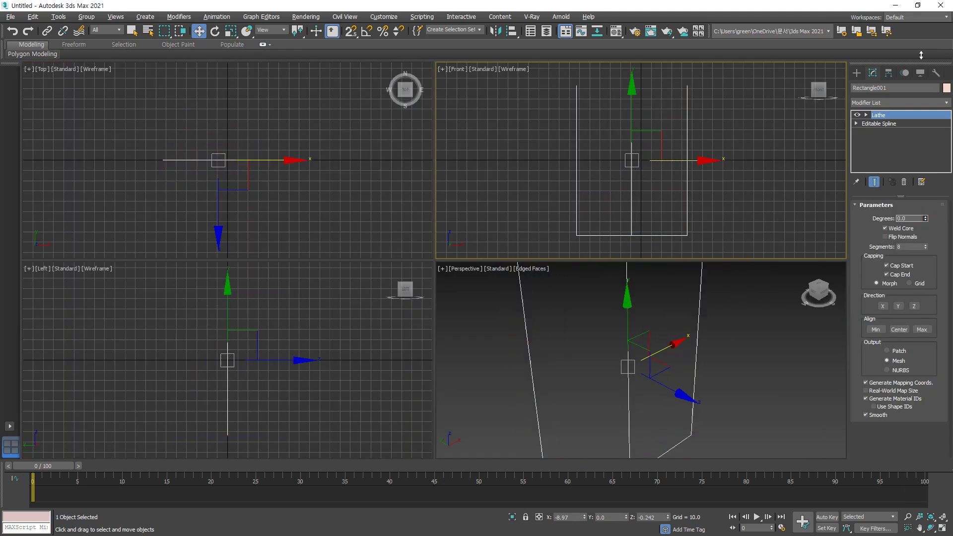
pyautogui.doubleClick(908, 247)
pyautogui.write('16')
pyautogui.press('Return')
pyautogui.keyDown('alt'); pyautogui.moveTo(550, 353); pyautogui.dragTo(595, 360, button='middle'); pyautogui.keyUp('alt')
pyautogui.moveTo(925, 219); pyautogui.dragTo(933, 161)
pyautogui.moveTo(936, 129); pyautogui.dragTo(436, 151)
pyautogui.moveTo(707, 330); pyautogui.dragTo(686, 315)
pyautogui.moveTo(598, 370)
pyautogui.mouseDown()
pyautogui.moveTo(636, 319)
pyautogui.moveTo(598, 370)
pyautogui.moveTo(577, 371)
pyautogui.mouseUp()
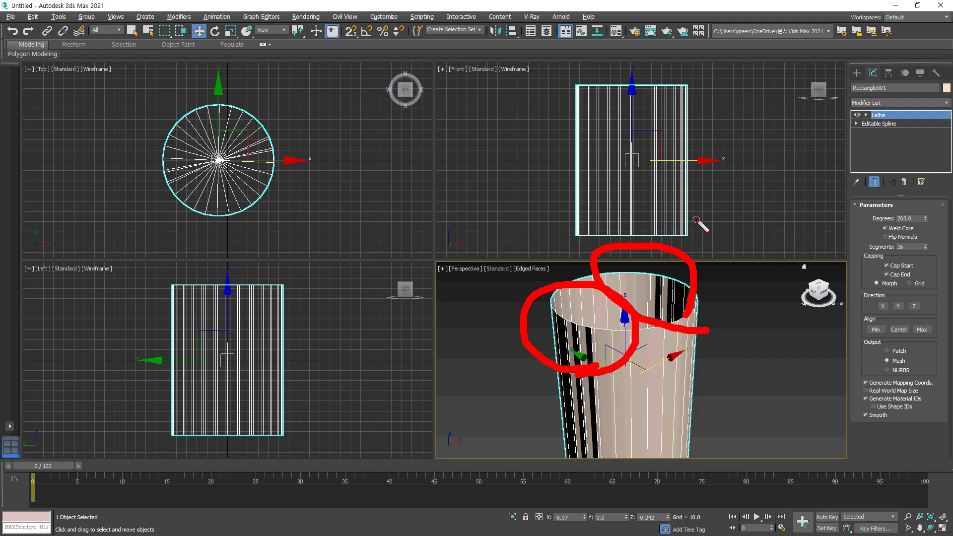
pyautogui.press('Escape')
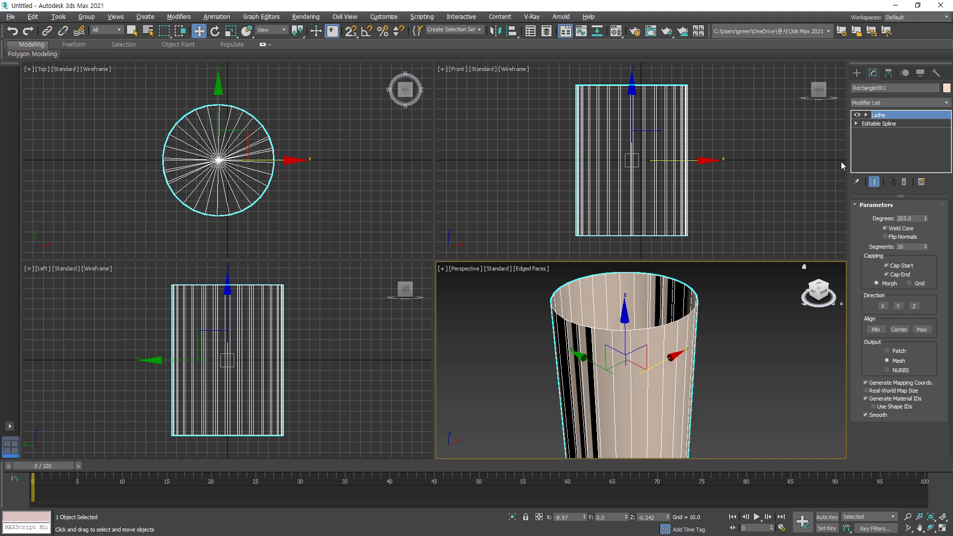
# Delete the left vertical segment of the cup's spline profile in the Front view.
pyautogui.click(855, 124)
pyautogui.click(888, 132)
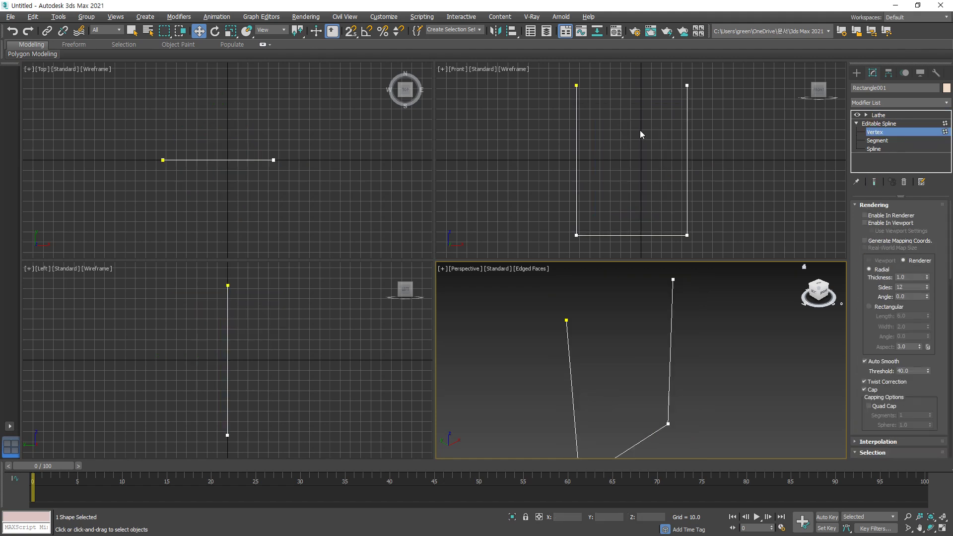
pyautogui.click(877, 140)
pyautogui.click(576, 159)
pyautogui.press('Delete')
# Move the profile's bottom-left vertex horizontally to the vertical centre axis in the Front view.
pyautogui.click(874, 132)
pyautogui.click(576, 235)
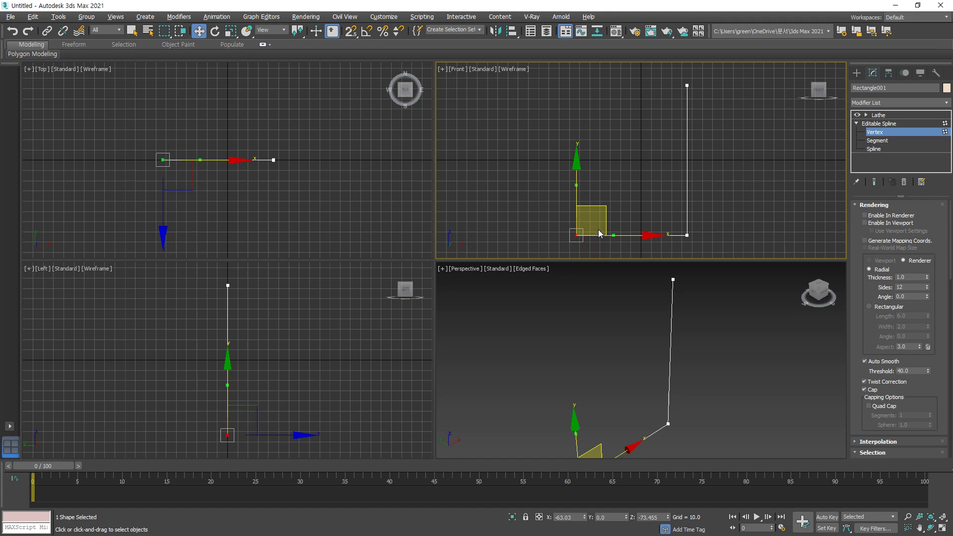
pyautogui.moveTo(642, 237); pyautogui.dragTo(705, 236)
pyautogui.click(747, 208)
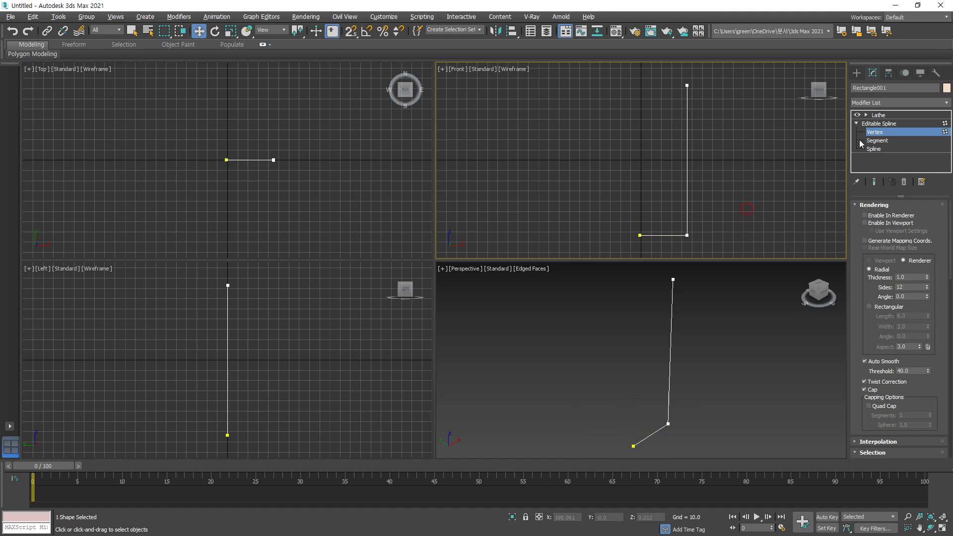
# Return to the Lathe modifier, align its axis to Min, and sweep the degrees down to 0.
pyautogui.click(883, 138)
pyautogui.click(878, 115)
pyautogui.click(876, 329)
pyautogui.click(643, 340)
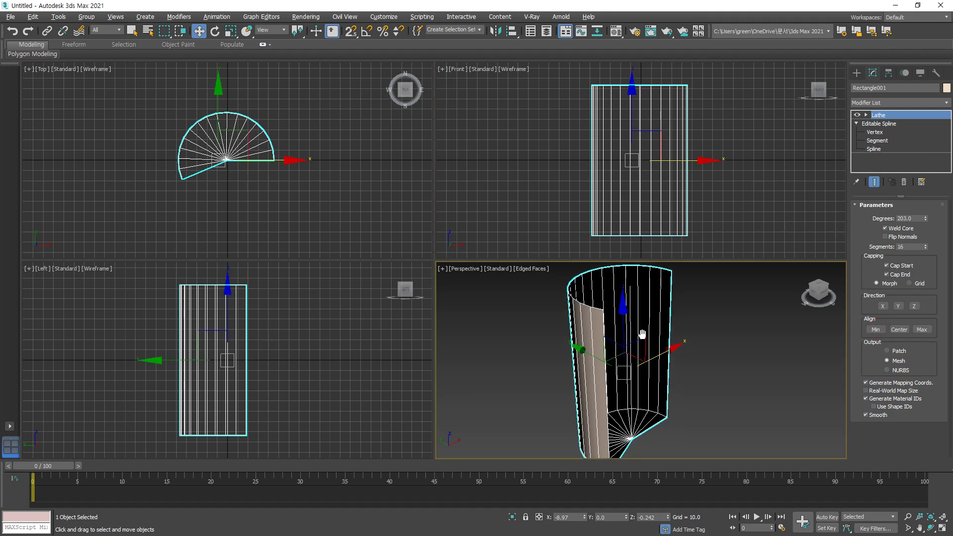
pyautogui.moveTo(925, 218); pyautogui.dragTo(25, 468)
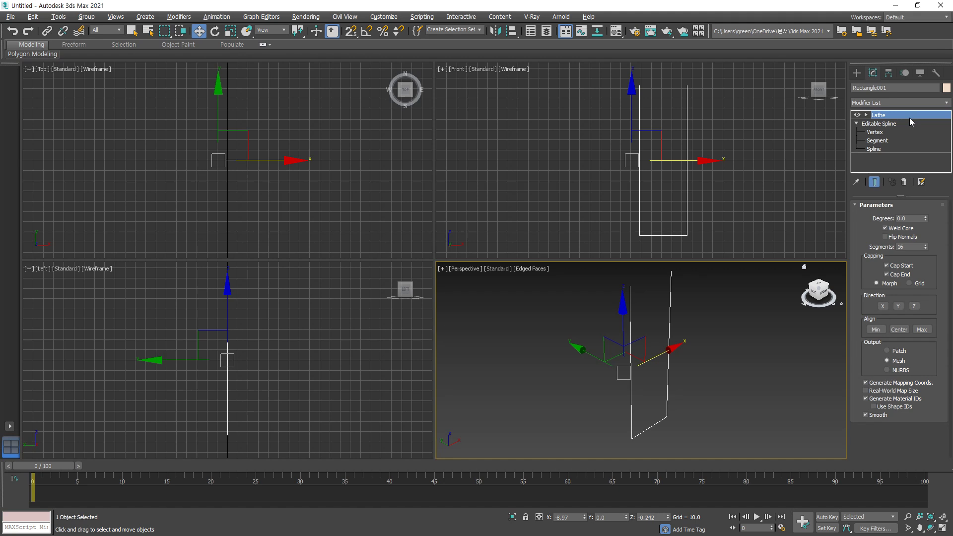
# Delete the cup and draw an open line in the Front view with a long horizontal run and a short slanted rise on its right.
pyautogui.press('Delete')
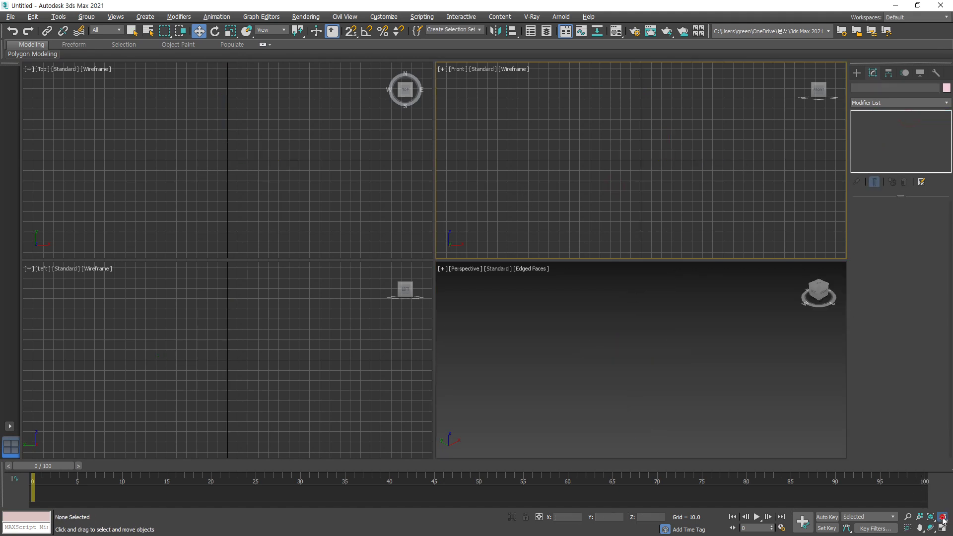
pyautogui.click(856, 73)
pyautogui.click(867, 87)
pyautogui.click(879, 141)
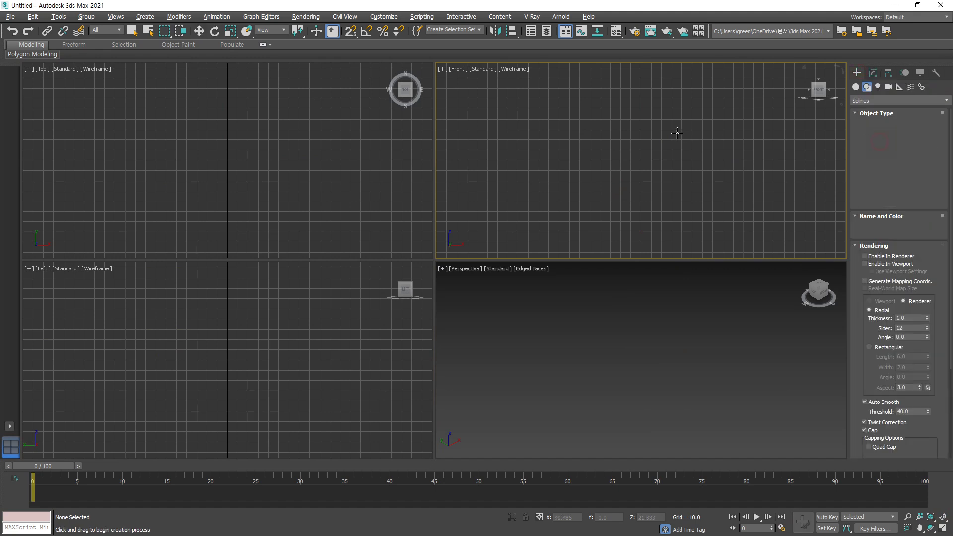
pyautogui.click(618, 159)
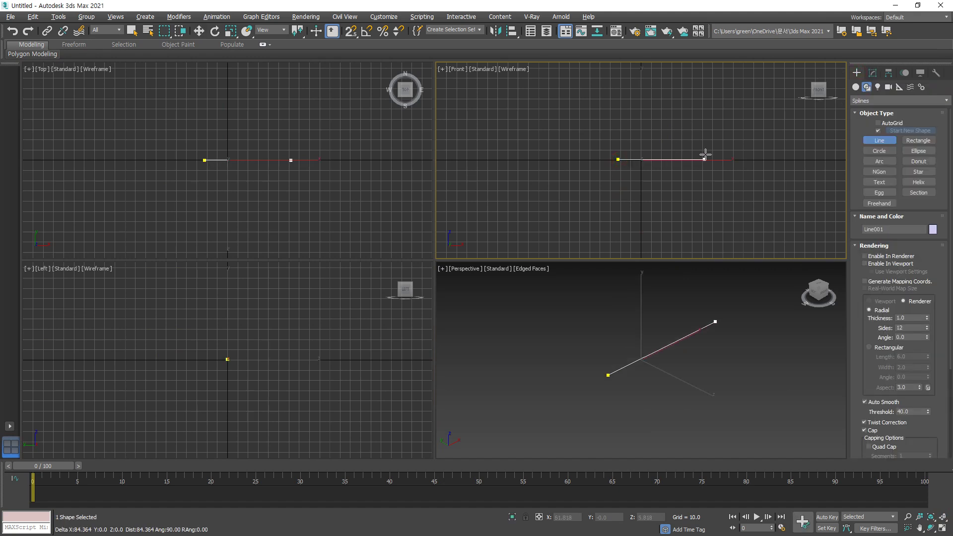
pyautogui.click(711, 159)
pyautogui.click(724, 134)
pyautogui.rightClick(725, 166)
# Draw a short vertical line below the horizontal run near its bend, and attach the bent line to it.
pyautogui.scroll(2, 697, 172)
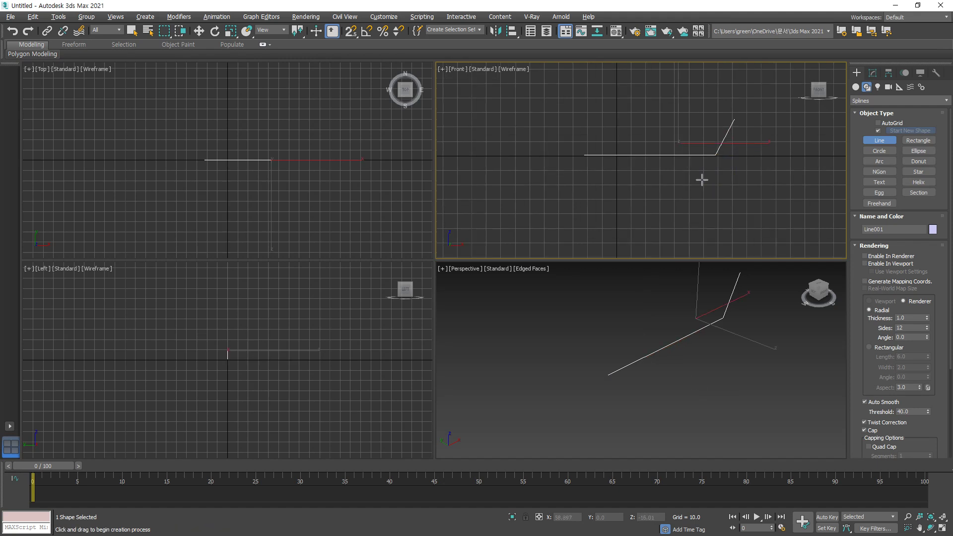
pyautogui.click(703, 178)
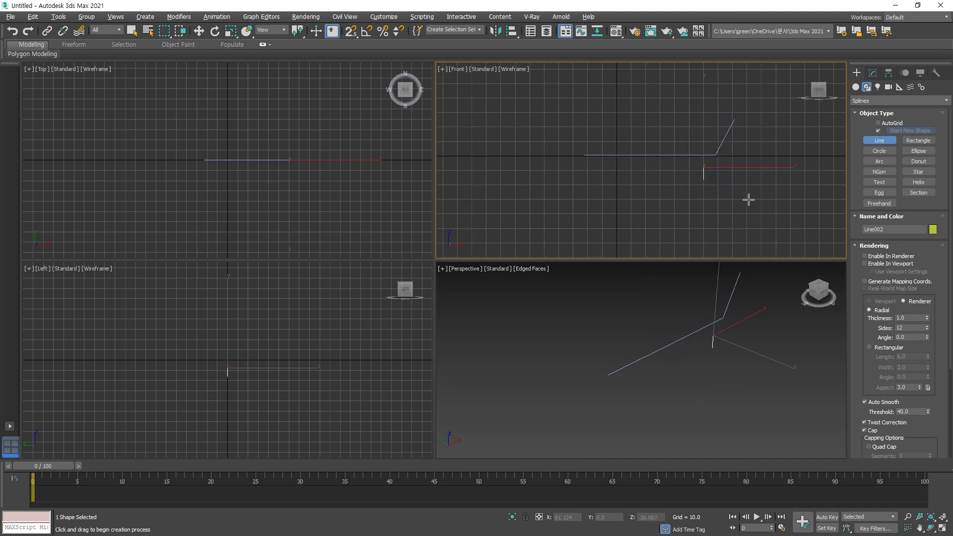
pyautogui.click(873, 73)
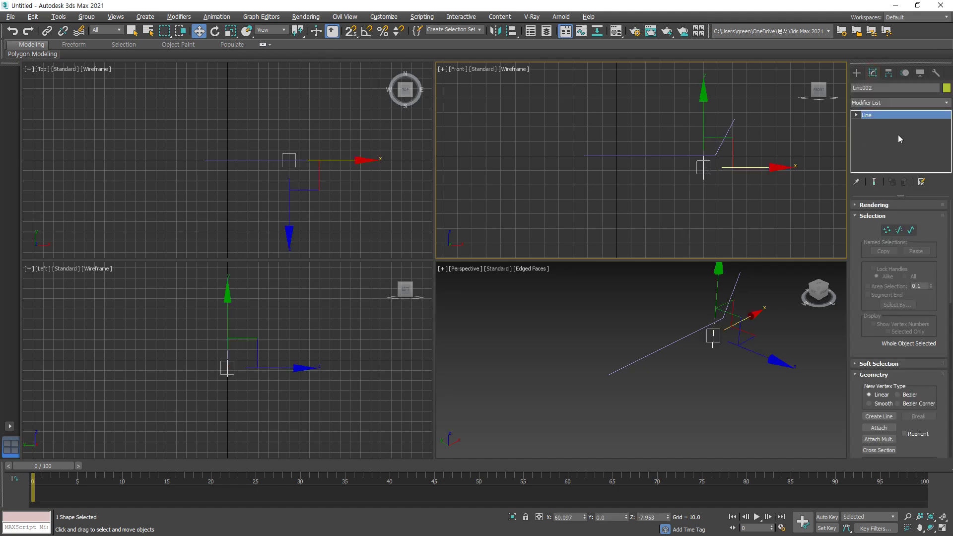
pyautogui.scroll(-2, 873, 370)
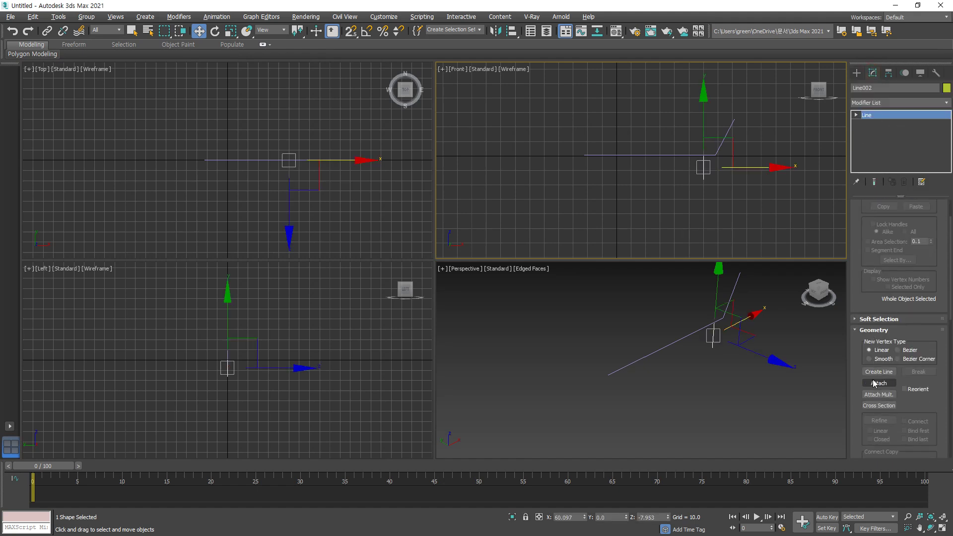
pyautogui.click(875, 382)
pyautogui.click(705, 167)
pyautogui.rightClick(728, 183)
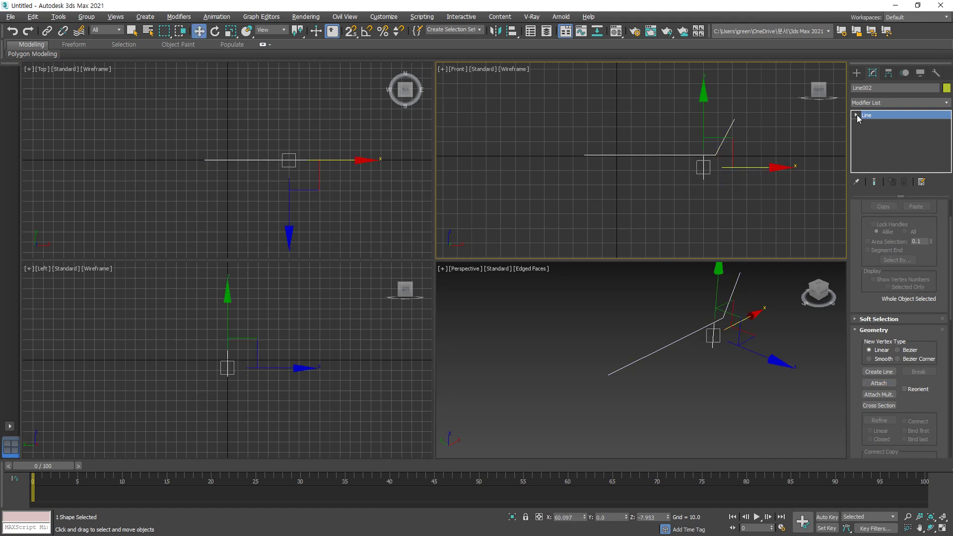
# Outline both the bent spline and the short vertical spline into thin closed profiles.
pyautogui.click(873, 140)
pyautogui.scroll(4, 687, 168)
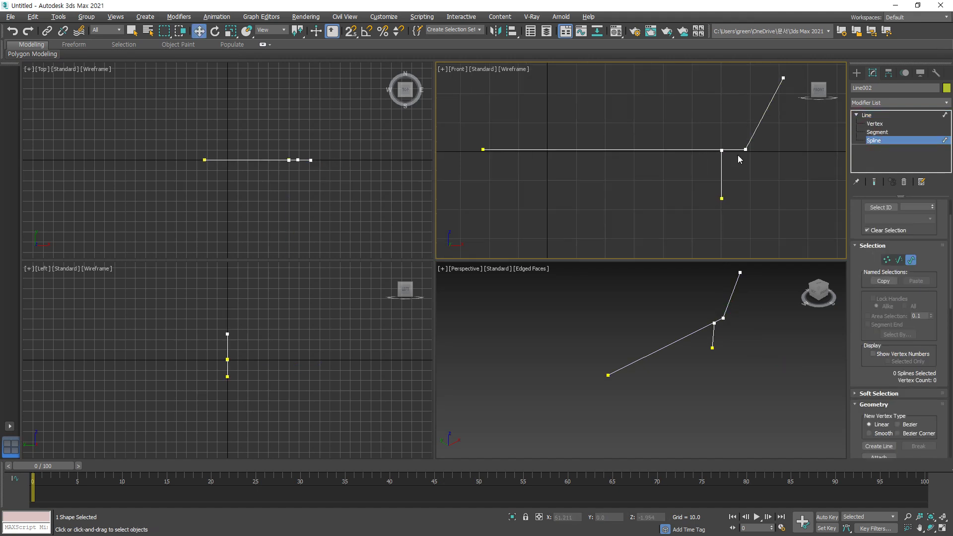
pyautogui.moveTo(747, 122); pyautogui.dragTo(747, 122)
pyautogui.scroll(-10, 884, 377)
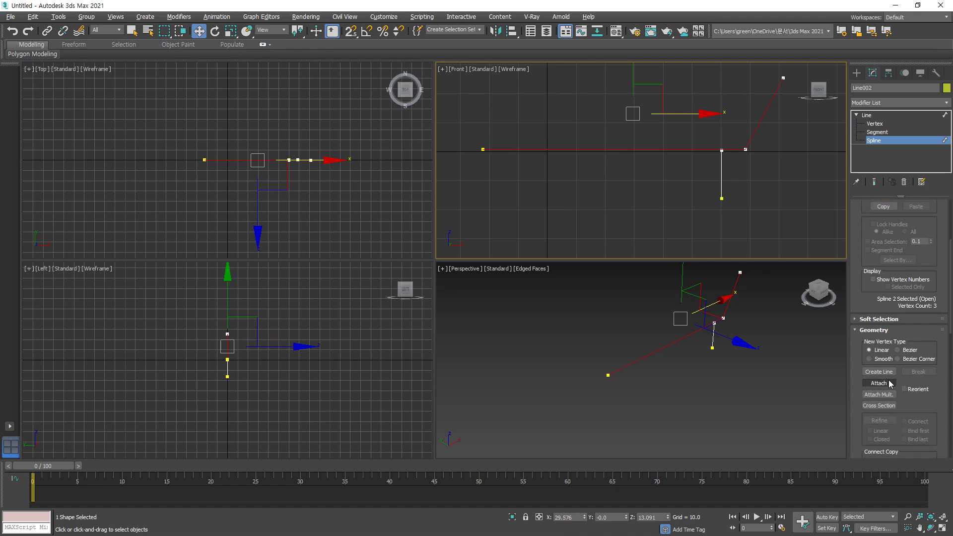
pyautogui.click(878, 371)
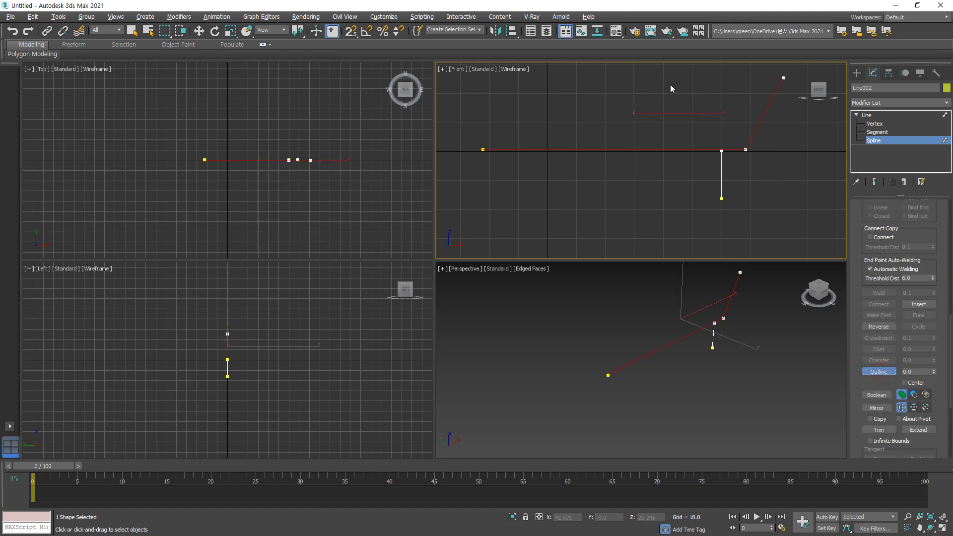
pyautogui.moveTo(736, 148); pyautogui.dragTo(738, 155)
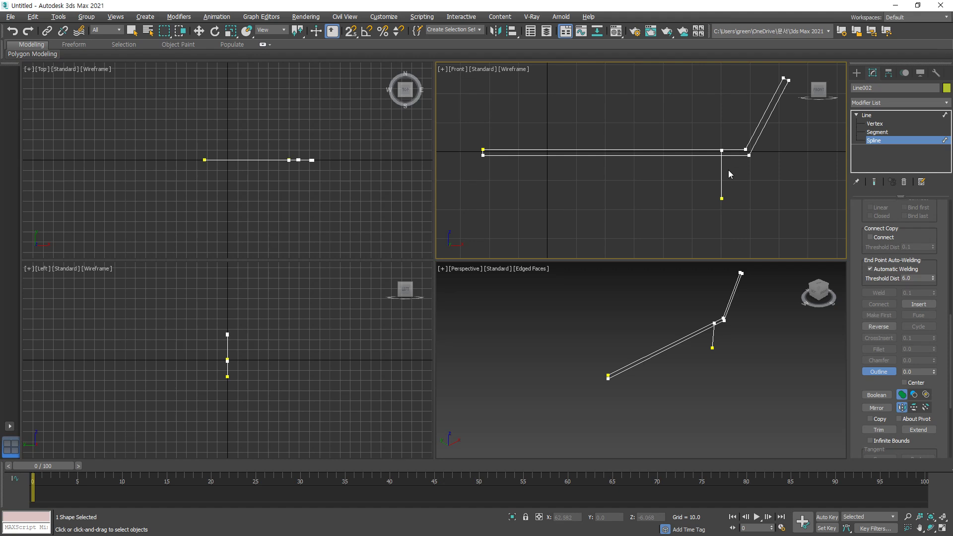
pyautogui.moveTo(722, 174); pyautogui.dragTo(734, 165)
pyautogui.rightClick(738, 161)
# Boolean-union the outlined bent spline with the outlined short vertical spline into one closed profile.
pyautogui.scroll(5, 710, 159)
pyautogui.scroll(5, 710, 160)
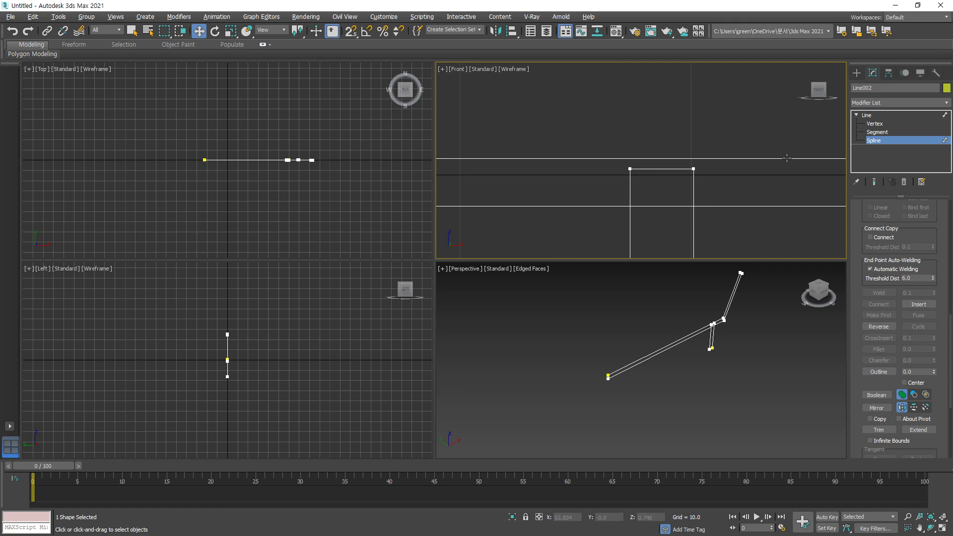
pyautogui.click(772, 206)
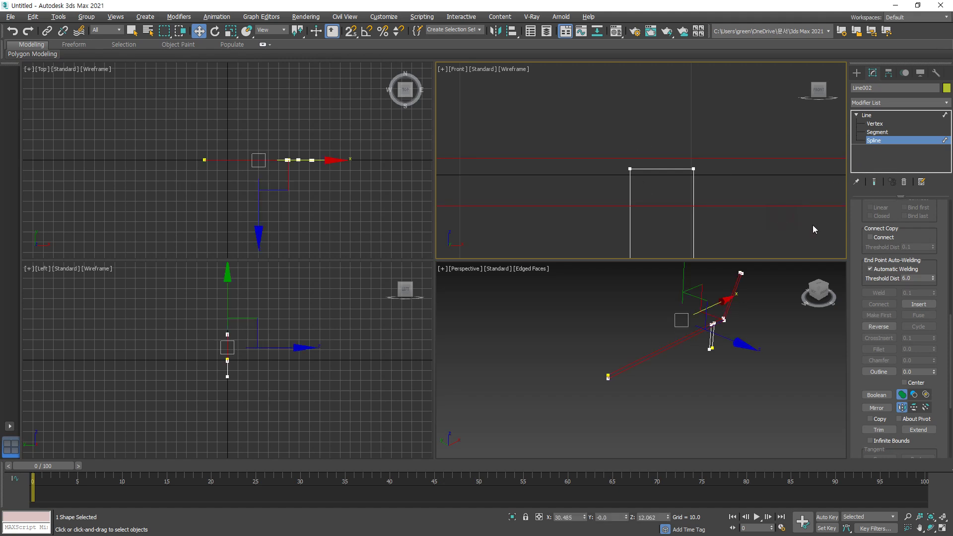
pyautogui.click(876, 395)
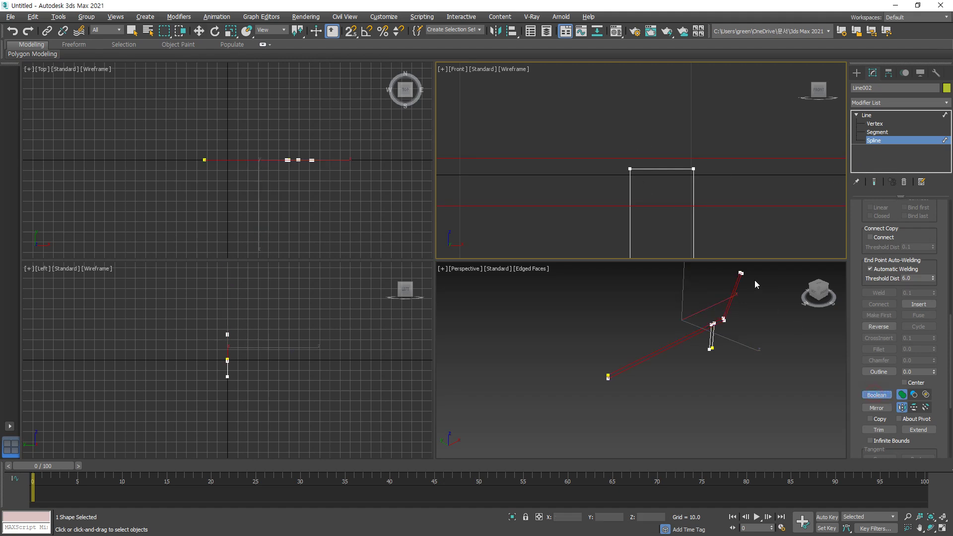
pyautogui.click(694, 242)
pyautogui.scroll(-3, 735, 244)
pyautogui.scroll(-3, 734, 341)
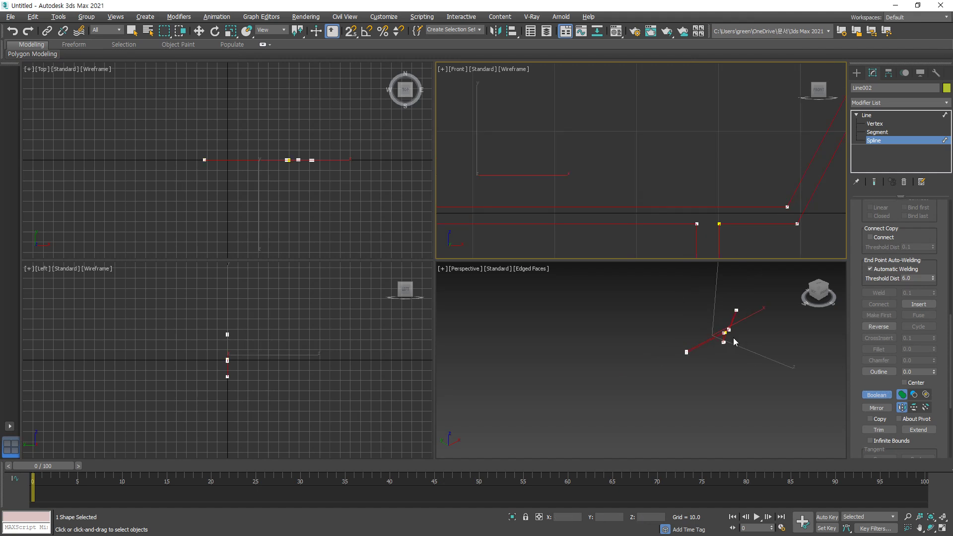
pyautogui.rightClick(712, 201)
pyautogui.scroll(-3, 680, 170)
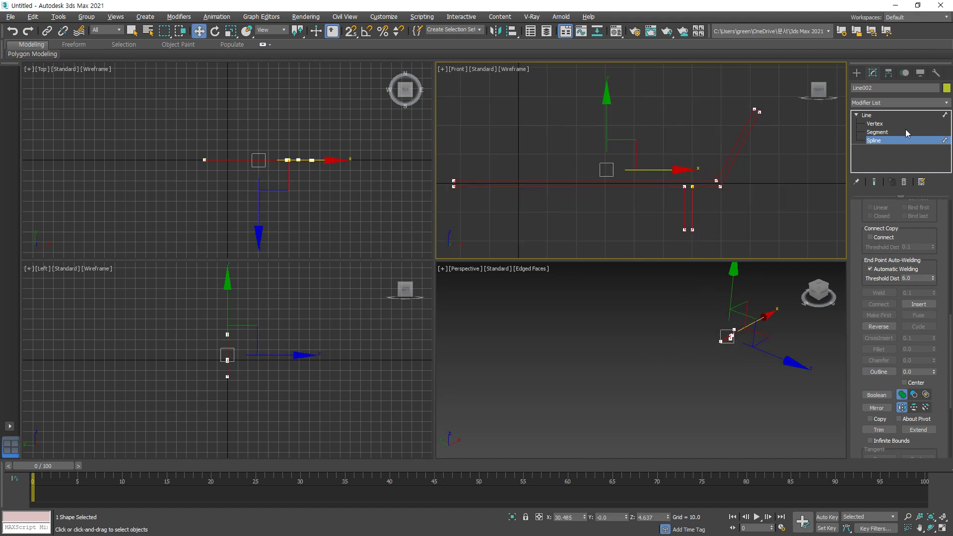
# Apply a Lathe modifier to the combined plate profile and raise its sweep to 21 degrees.
pyautogui.click(901, 141)
pyautogui.click(911, 101)
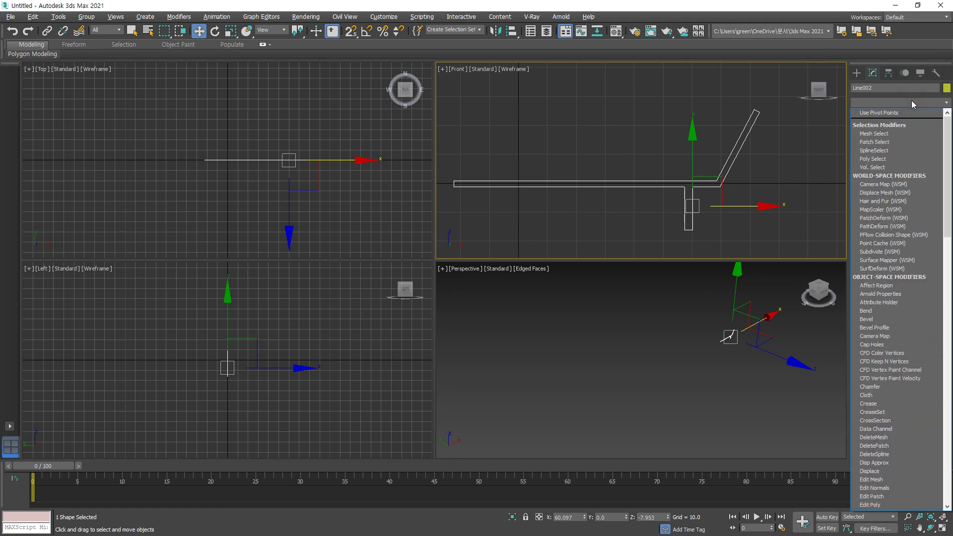
pyautogui.press('l')
pyautogui.click(901, 115)
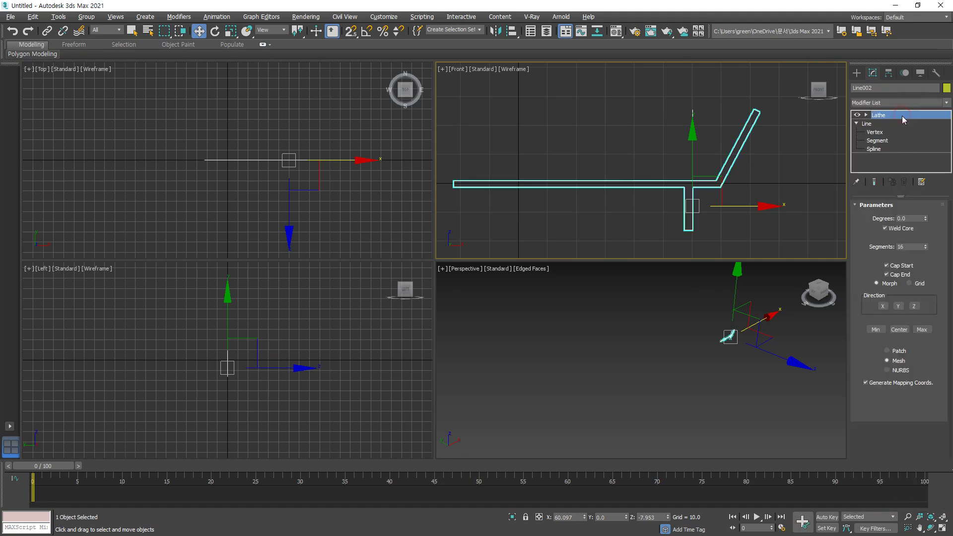
pyautogui.moveTo(924, 222); pyautogui.dragTo(924, 208)
pyautogui.middleClick(745, 295)
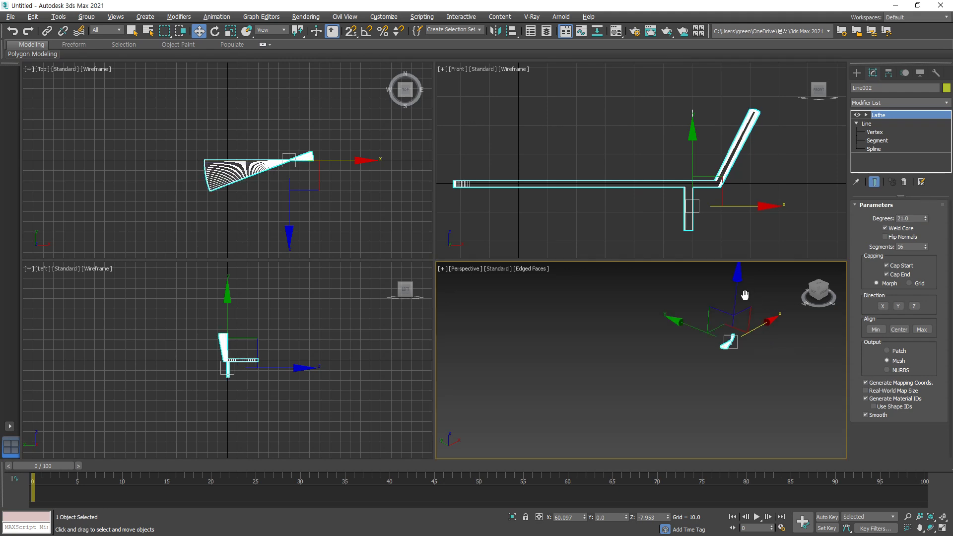
pyautogui.scroll(6, 735, 351)
pyautogui.moveTo(732, 330); pyautogui.dragTo(717, 409, button='middle')
pyautogui.moveTo(697, 132)
pyautogui.mouseDown()
pyautogui.moveTo(698, 214)
pyautogui.moveTo(702, 174)
pyautogui.moveTo(709, 240)
pyautogui.mouseUp()
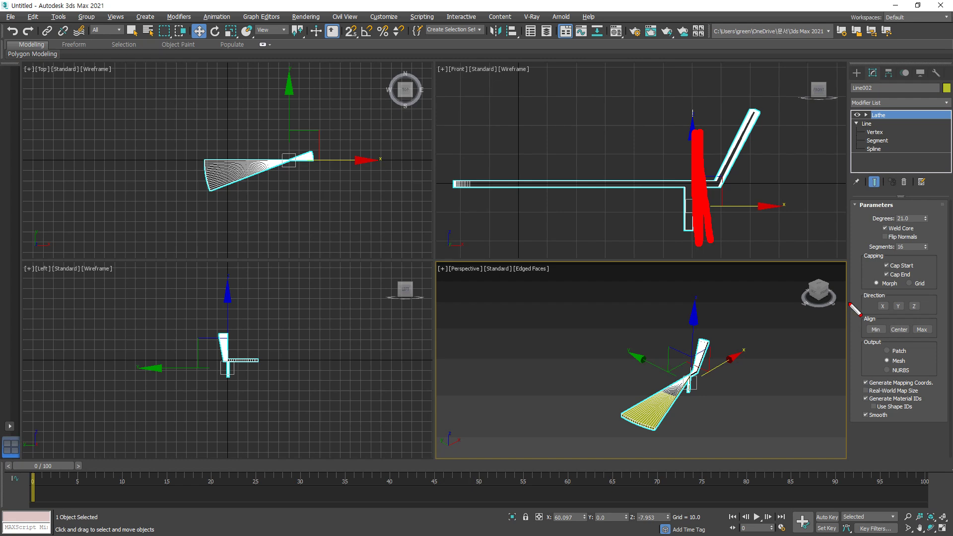
# Align the plate's lathe axis to Min and increase the sweep to 360 degrees.
pyautogui.click(876, 329)
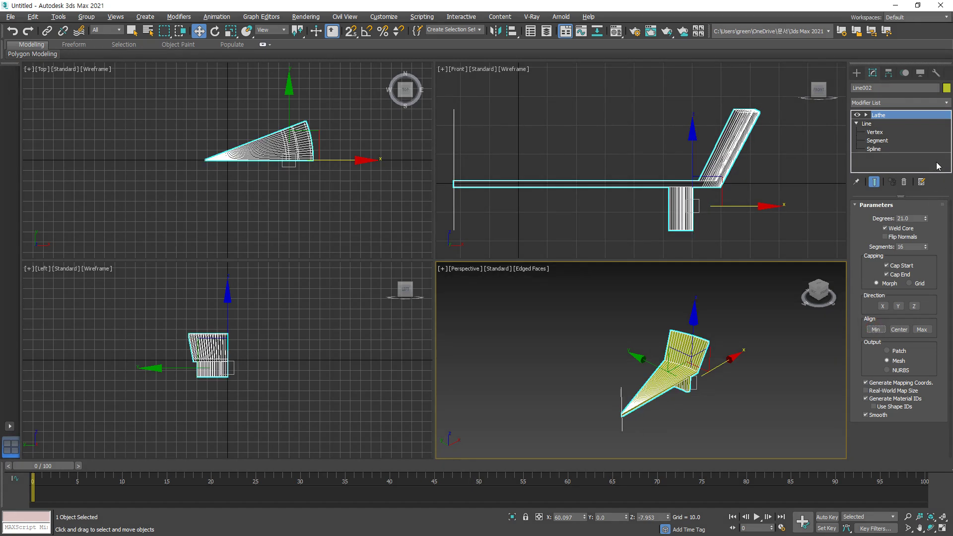
pyautogui.moveTo(925, 220); pyautogui.dragTo(924, 75)
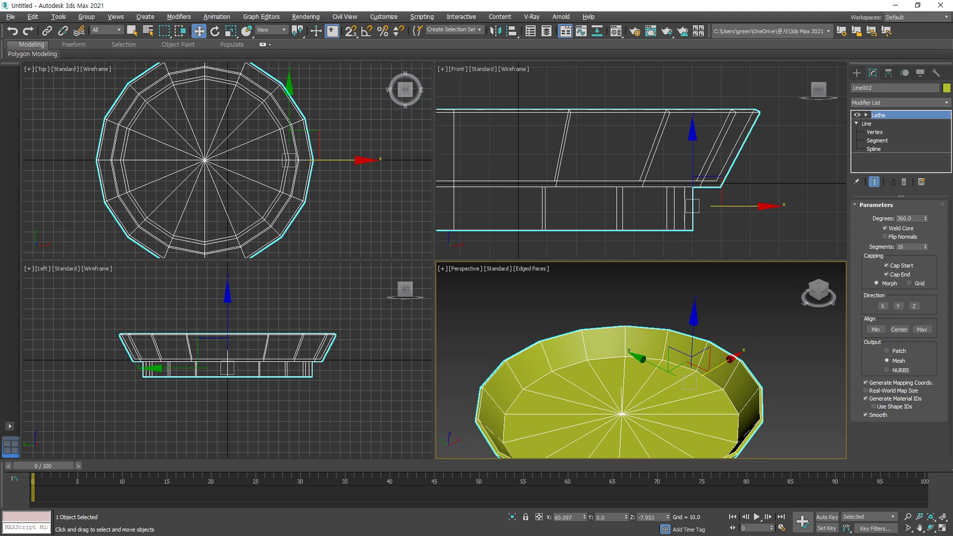
pyautogui.scroll(-5, 611, 367)
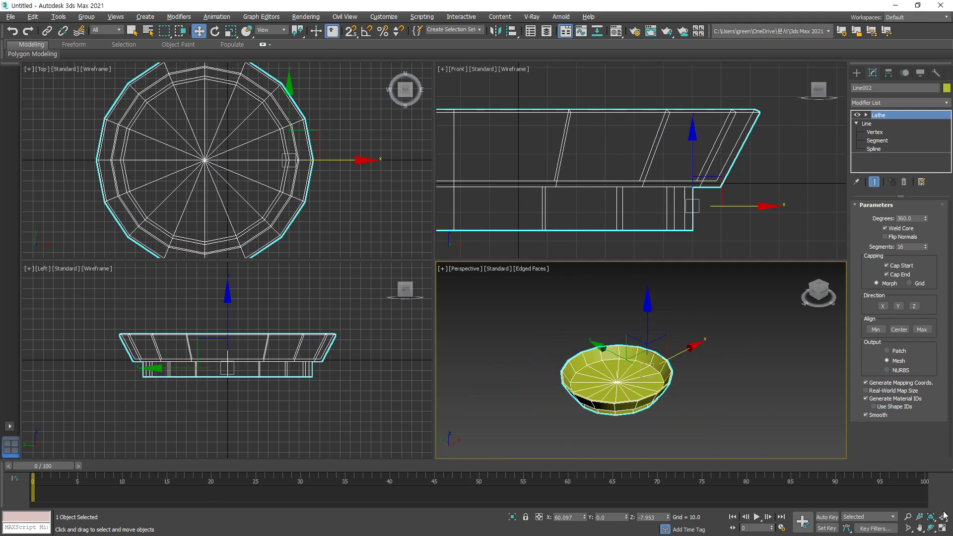
# Set the plate's Lathe segments to 8 and turn off Smooth, then check the faceted shape in an enlarged Perspective view.
pyautogui.click(942, 528)
pyautogui.click(931, 516)
pyautogui.click(930, 528)
pyautogui.moveTo(513, 320); pyautogui.dragTo(445, 336)
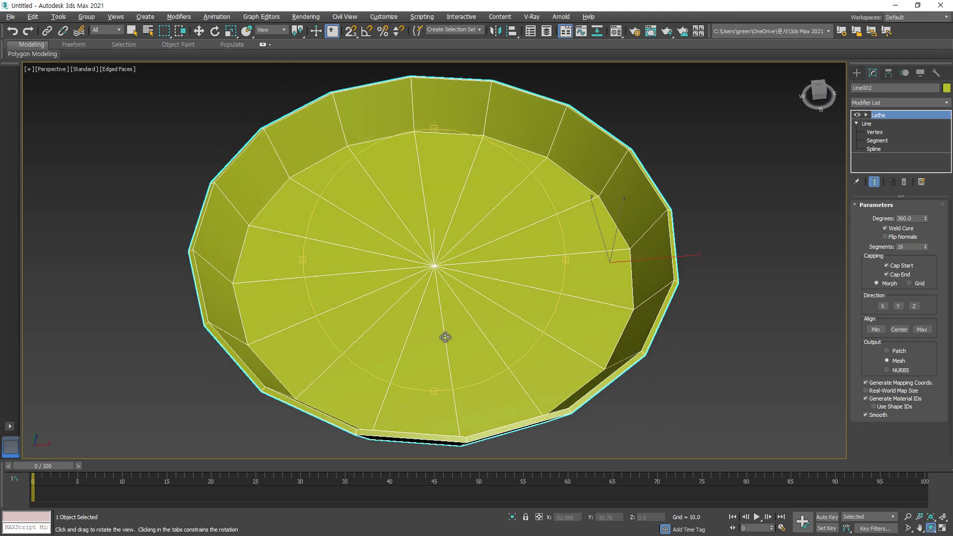
pyautogui.press('w')
pyautogui.click(909, 246)
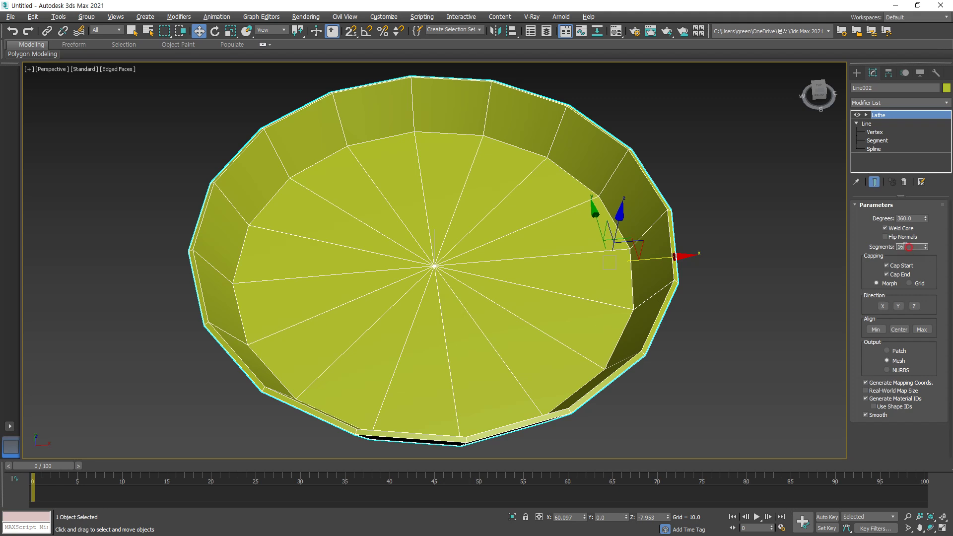
pyautogui.press('Return')
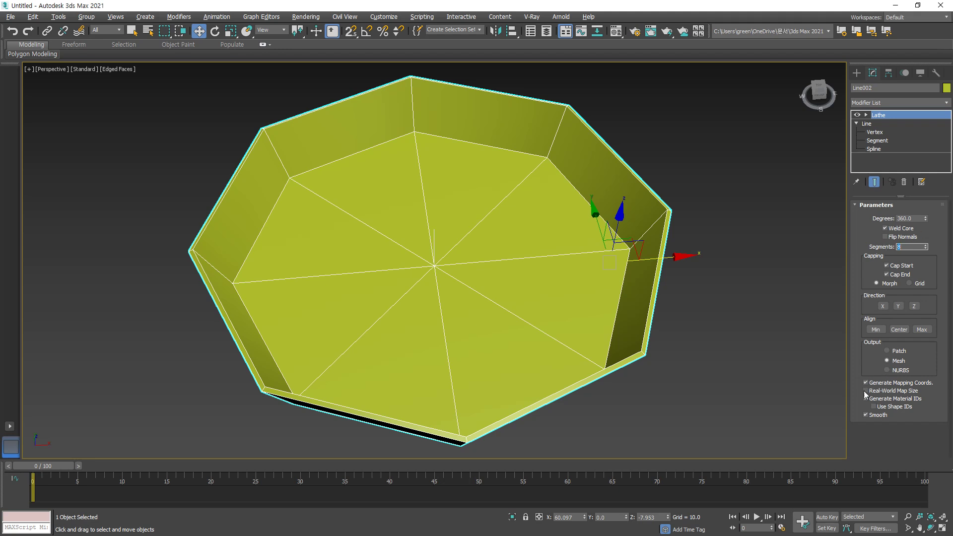
pyautogui.click(865, 415)
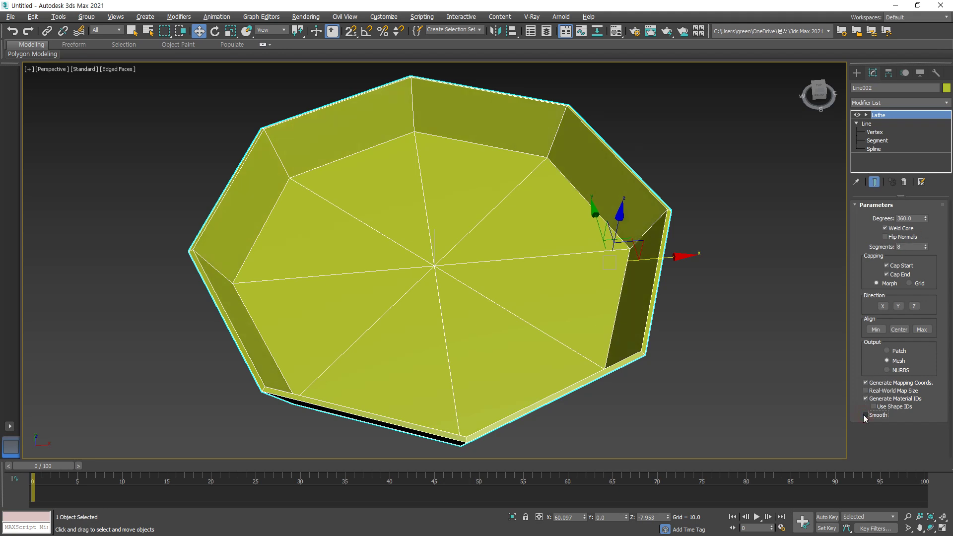
pyautogui.click(931, 528)
pyautogui.moveTo(422, 304)
pyautogui.mouseDown()
pyautogui.moveTo(462, 217)
pyautogui.moveTo(436, 325)
pyautogui.moveTo(470, 279)
pyautogui.moveTo(433, 315)
pyautogui.mouseUp()
pyautogui.press('w')
pyautogui.click(668, 381)
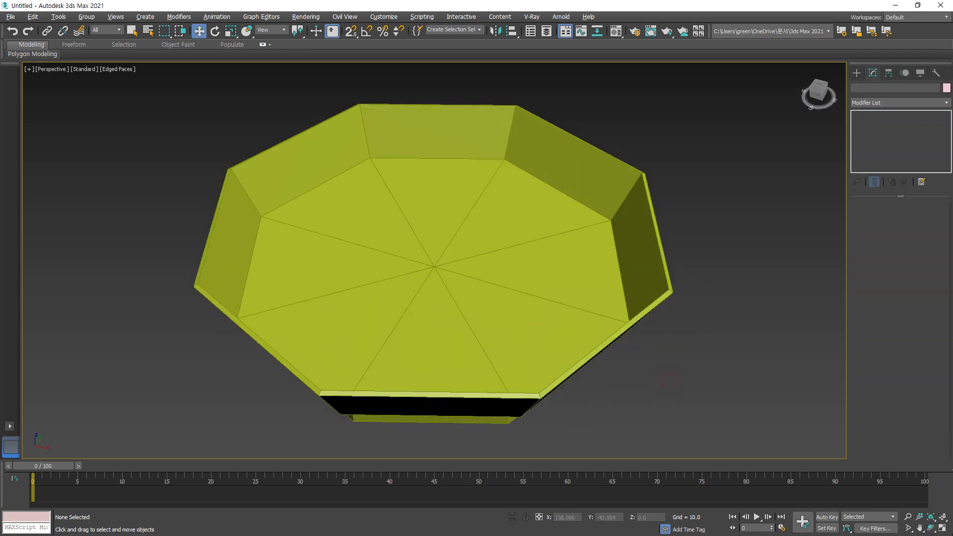
pyautogui.click(944, 525)
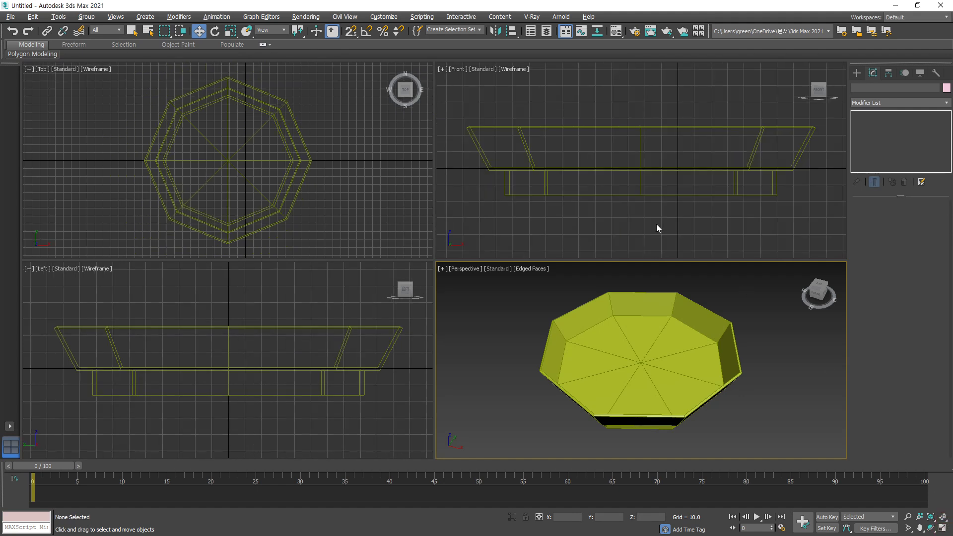
# Draw a closed four-point Line in the Front view inside the plate, with a vertical left side, short base and slanted right side.
pyautogui.click(856, 73)
pyautogui.click(866, 86)
pyautogui.click(879, 150)
pyautogui.click(879, 140)
pyautogui.scroll(5, 568, 149)
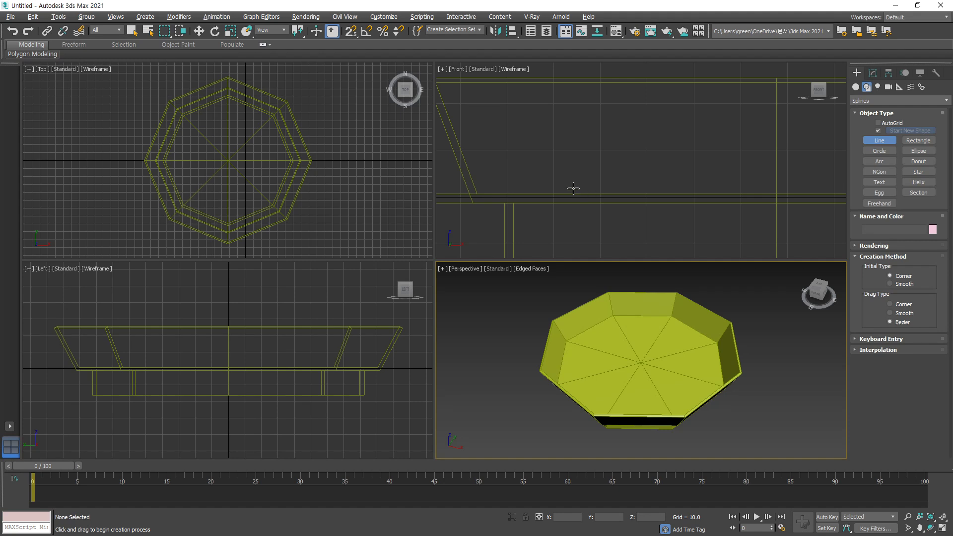
pyautogui.click(568, 111)
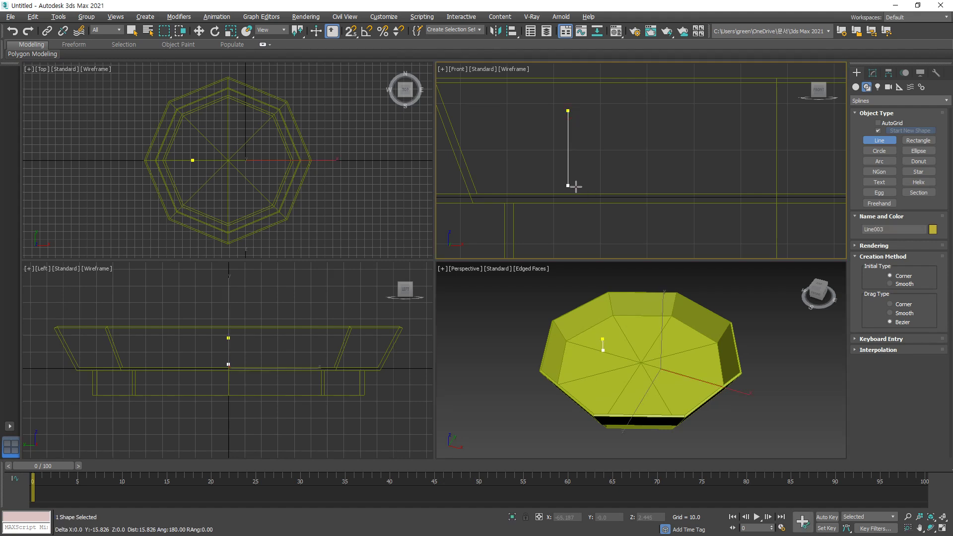
pyautogui.click(568, 191)
pyautogui.click(589, 191)
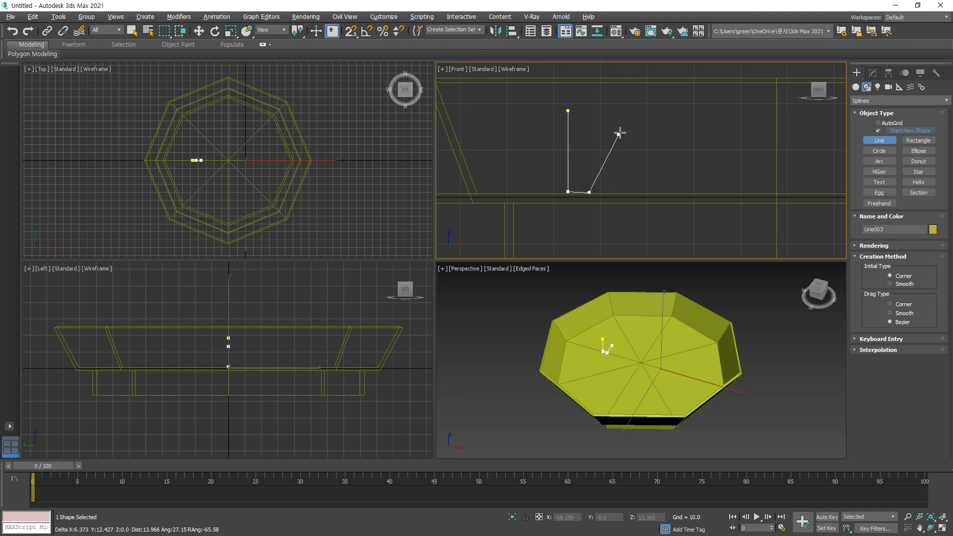
pyautogui.click(630, 105)
pyautogui.click(568, 111)
pyautogui.click(462, 278)
pyautogui.press('w')
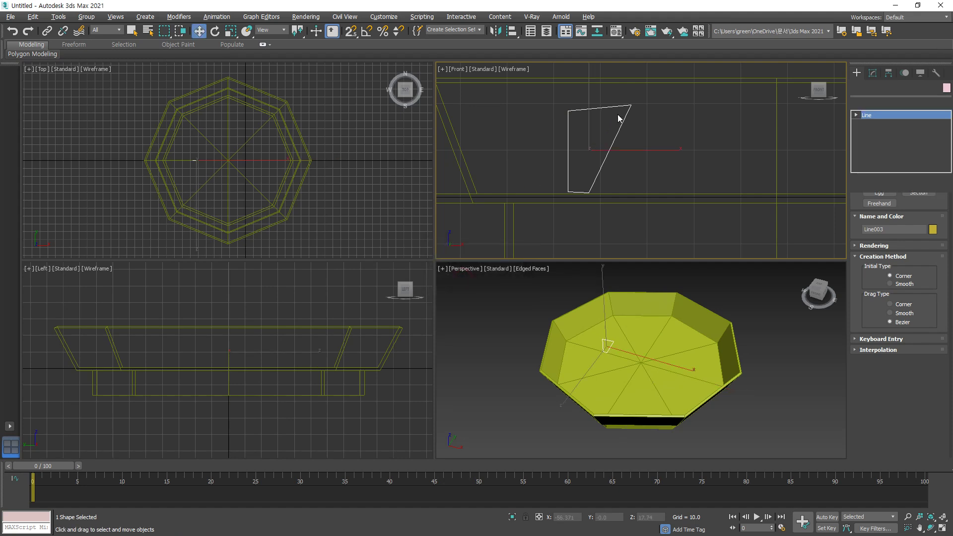
# Convert all four vertices of the new line to Bezier Corner, and make the two right-hand vertices Smooth.
pyautogui.rightClick(640, 109)
pyautogui.click(487, 118)
pyautogui.moveTo(677, 234); pyautogui.dragTo(677, 232)
pyautogui.rightClick(628, 124)
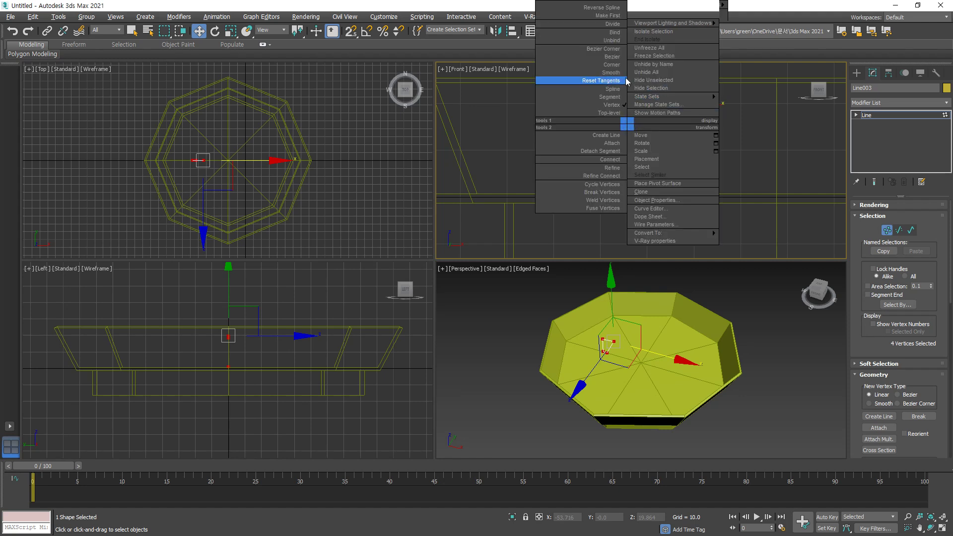
pyautogui.click(619, 49)
pyautogui.moveTo(706, 85); pyautogui.dragTo(587, 211)
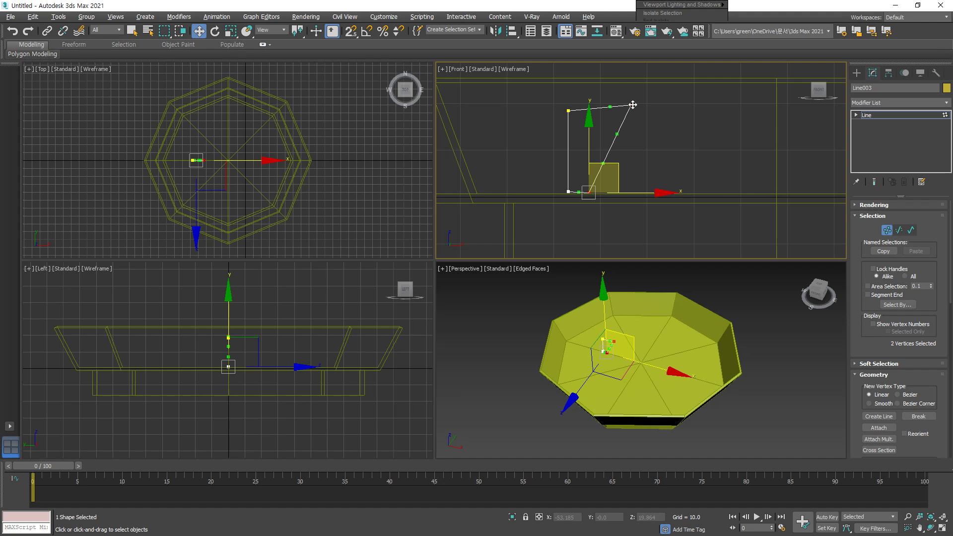
pyautogui.rightClick(629, 124)
pyautogui.click(620, 74)
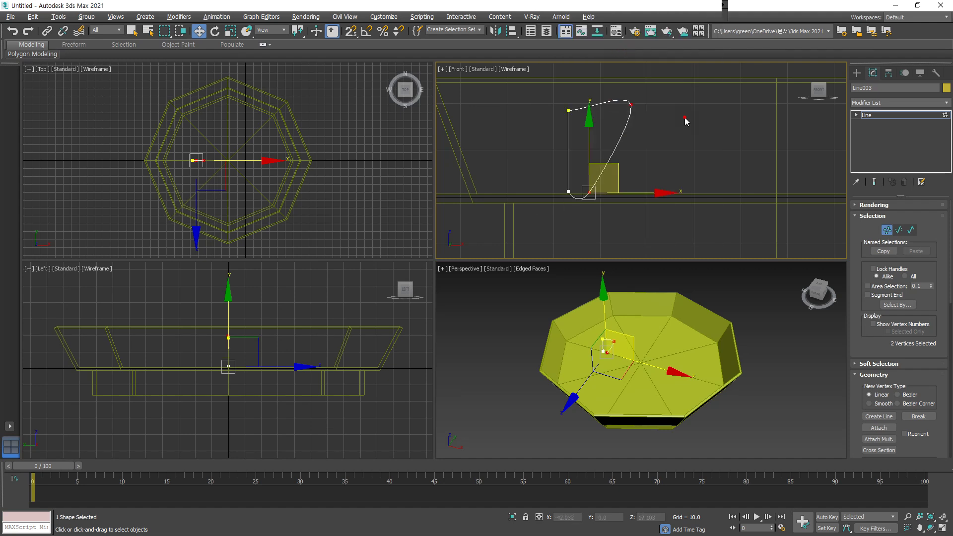
# Adjust the Bezier handle of the shape's upper-left vertex so the top edge bulges upward.
pyautogui.click(685, 120)
pyautogui.click(570, 110)
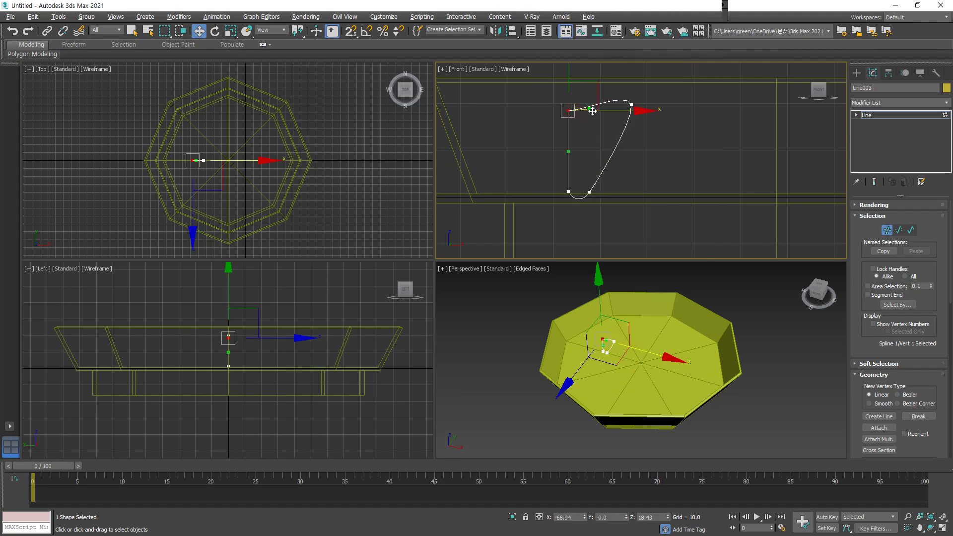
pyautogui.scroll(6, 592, 111)
pyautogui.moveTo(607, 161); pyautogui.dragTo(499, 76)
pyautogui.scroll(-3, 716, 169)
pyautogui.scroll(-2, 716, 168)
pyautogui.scroll(4, 598, 189)
# Move the lower-right vertex outward and upward, and shift the upper-right vertex slightly inward.
pyautogui.click(532, 163)
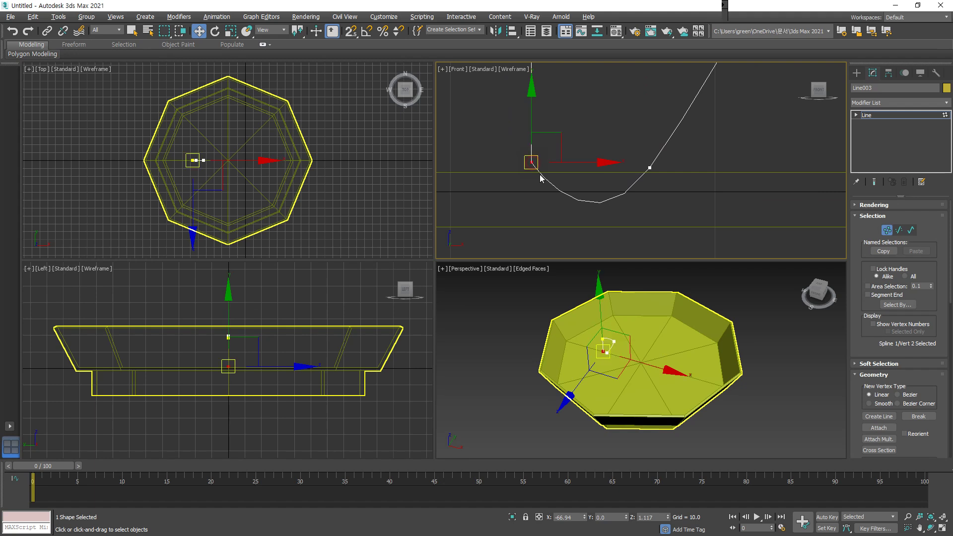
pyautogui.moveTo(650, 168); pyautogui.dragTo(751, 127)
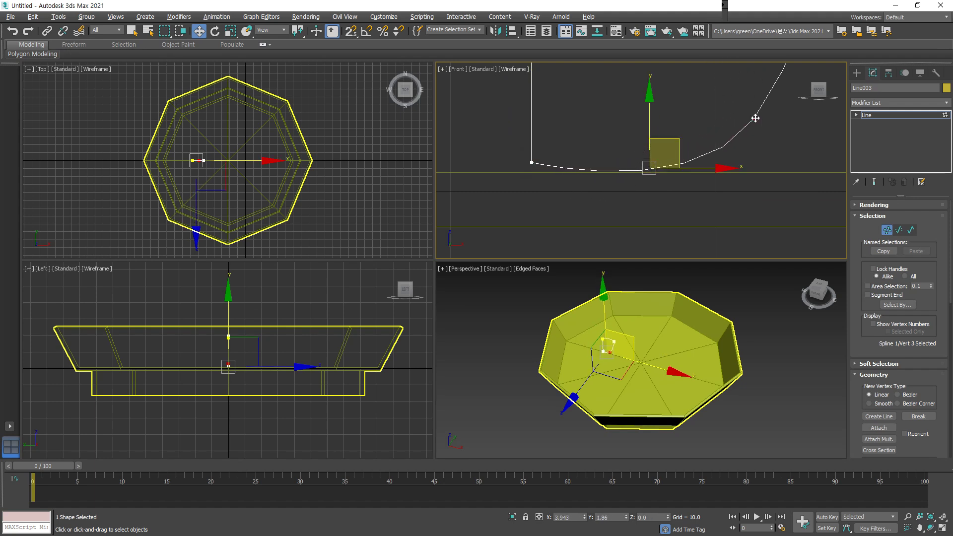
pyautogui.scroll(-3, 687, 180)
pyautogui.moveTo(712, 159); pyautogui.dragTo(698, 142, button='middle')
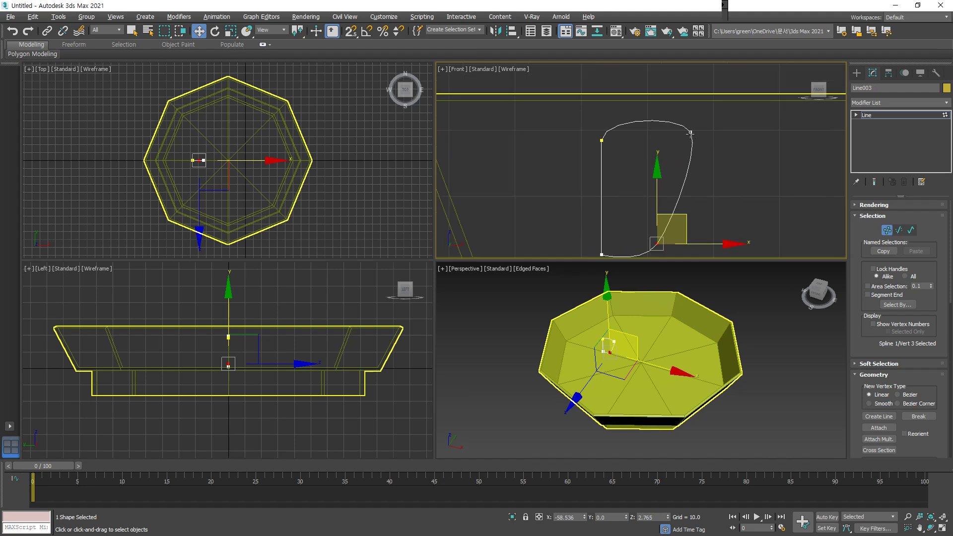
pyautogui.moveTo(689, 133)
pyautogui.mouseDown()
pyautogui.moveTo(666, 142)
pyautogui.moveTo(674, 133)
pyautogui.mouseUp()
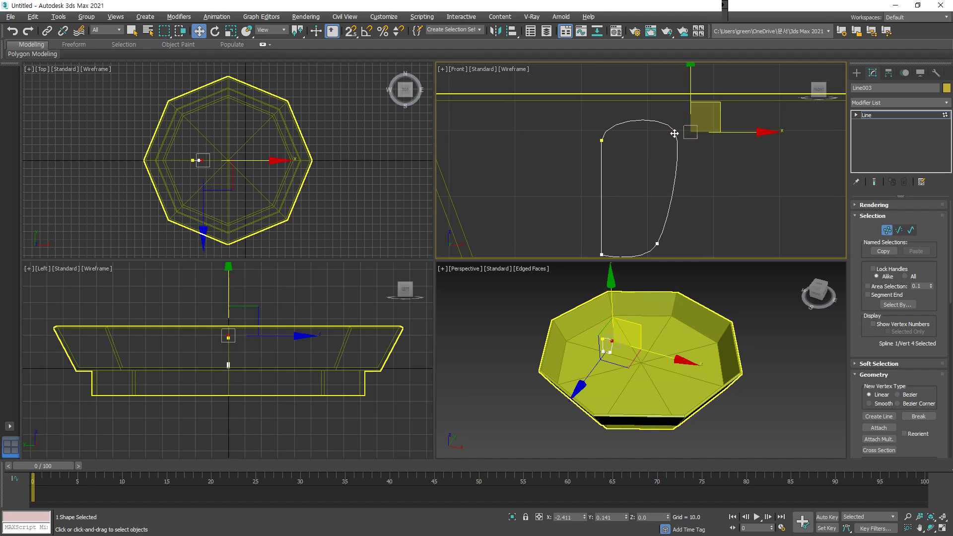
# Convert the upper-right vertex to Bezier, lengthen its handles for a rounder shoulder, and nudge the lower-right vertex inward.
pyautogui.rightClick(673, 133)
pyautogui.click(664, 68)
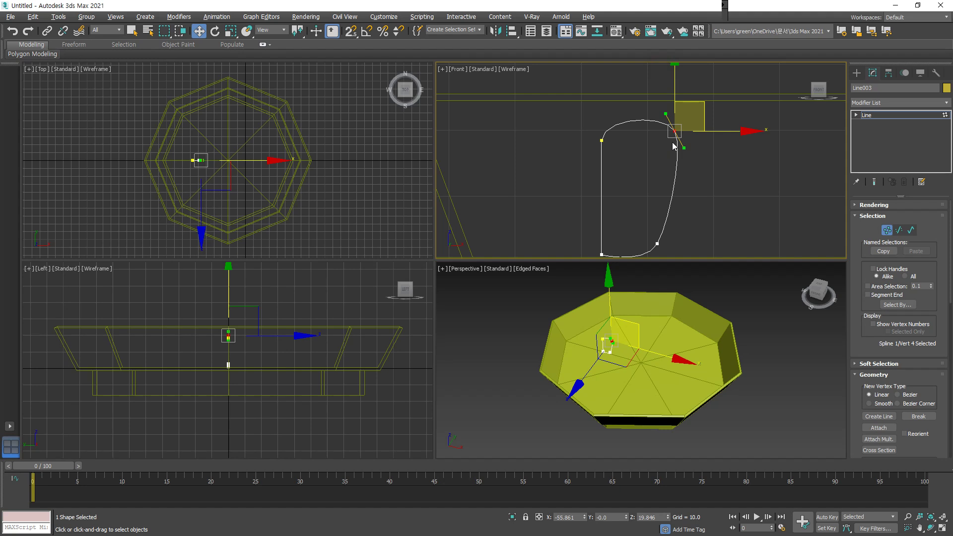
pyautogui.moveTo(665, 114); pyautogui.dragTo(650, 105)
pyautogui.moveTo(652, 245); pyautogui.dragTo(665, 219, button='middle')
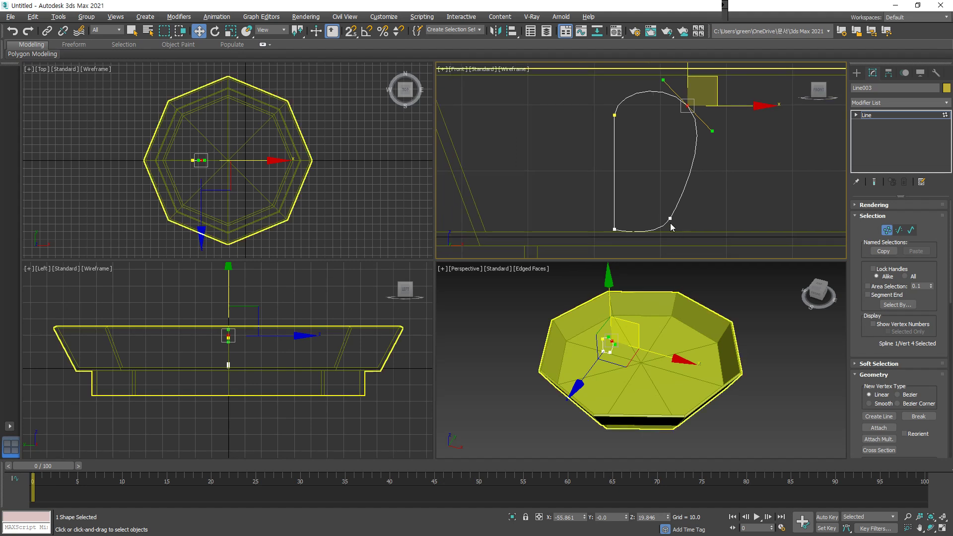
pyautogui.click(669, 218)
pyautogui.moveTo(665, 217); pyautogui.dragTo(664, 217)
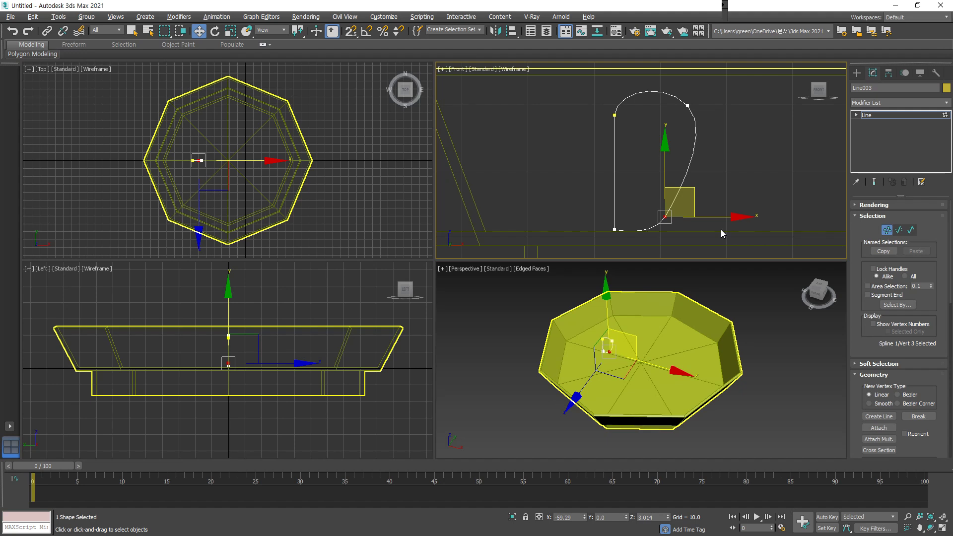
# Apply a Lathe modifier to the curved closed profile and align its axis to Min to form an apple.
pyautogui.click(751, 177)
pyautogui.click(870, 119)
pyautogui.click(896, 103)
pyautogui.scroll(-4, 897, 106)
pyautogui.press('l')
pyautogui.click(890, 115)
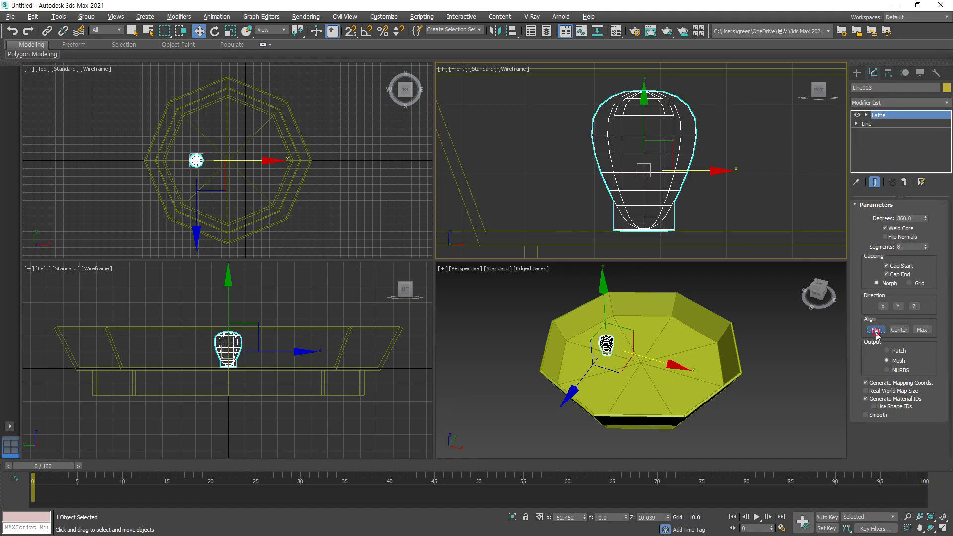
pyautogui.click(876, 330)
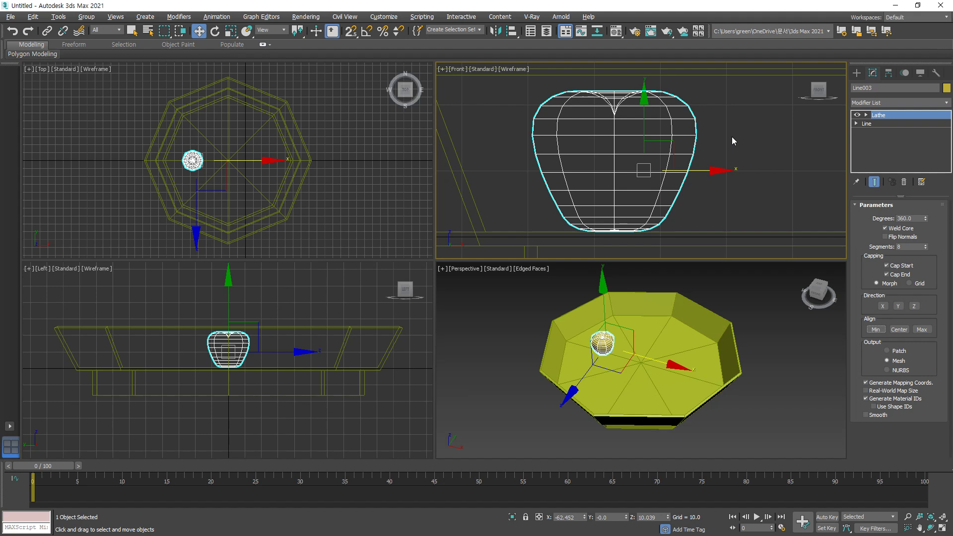
# Edit the apple profile's vertices with the end result shown, and adjust the upper-right vertex's Bezier handle to raise the shoulder slightly.
pyautogui.click(856, 123)
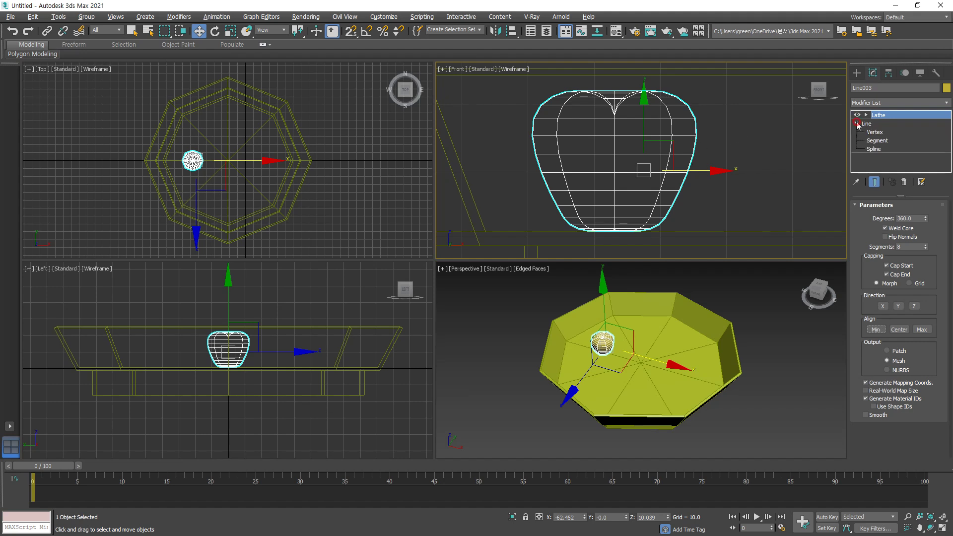
pyautogui.click(875, 132)
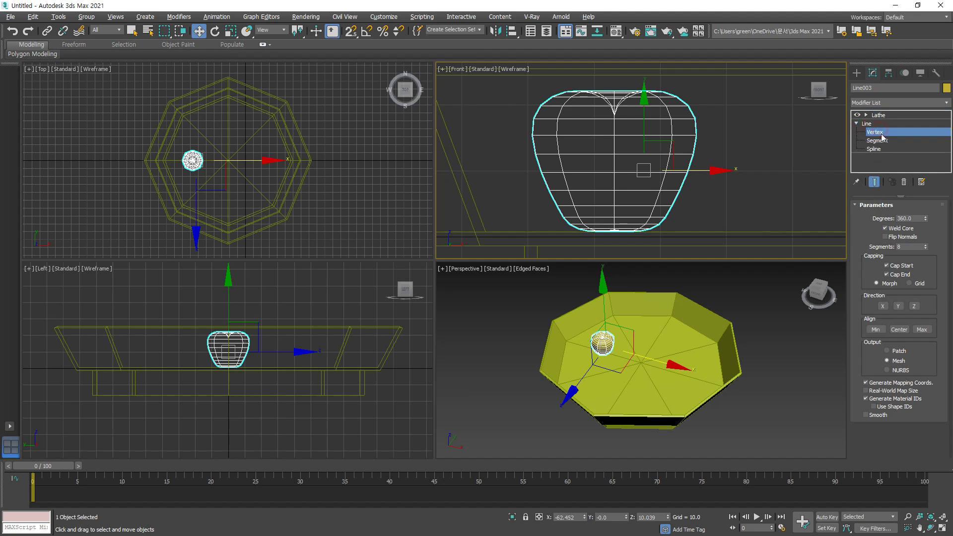
pyautogui.click(874, 183)
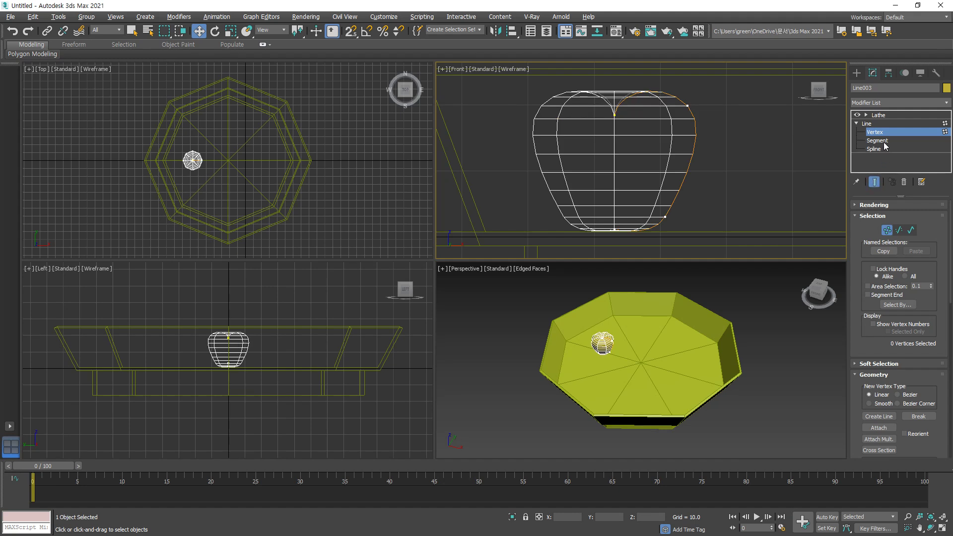
pyautogui.click(687, 106)
pyautogui.moveTo(714, 133)
pyautogui.mouseDown()
pyautogui.moveTo(710, 144)
pyautogui.moveTo(716, 138)
pyautogui.mouseUp()
# Convert the profile's lower-right vertex to Bezier and pull its handle for a rounder apple base, finishing vertex editing.
pyautogui.click(665, 217)
pyautogui.rightClick(663, 216)
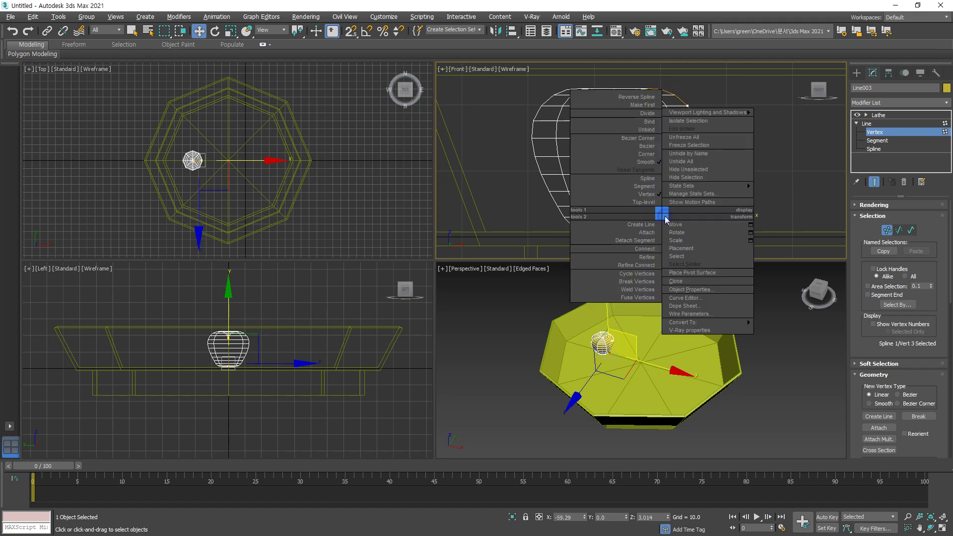
pyautogui.click(645, 146)
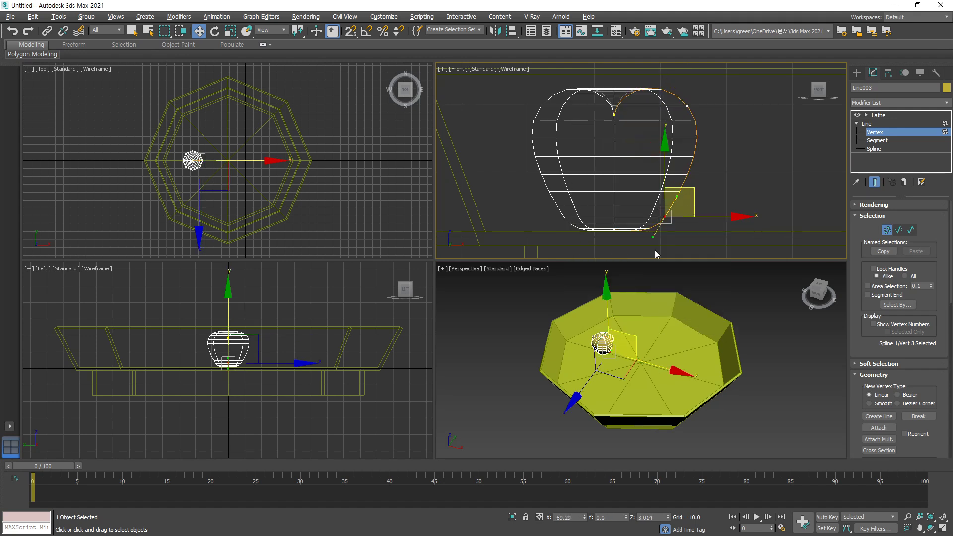
pyautogui.moveTo(653, 238); pyautogui.dragTo(648, 235)
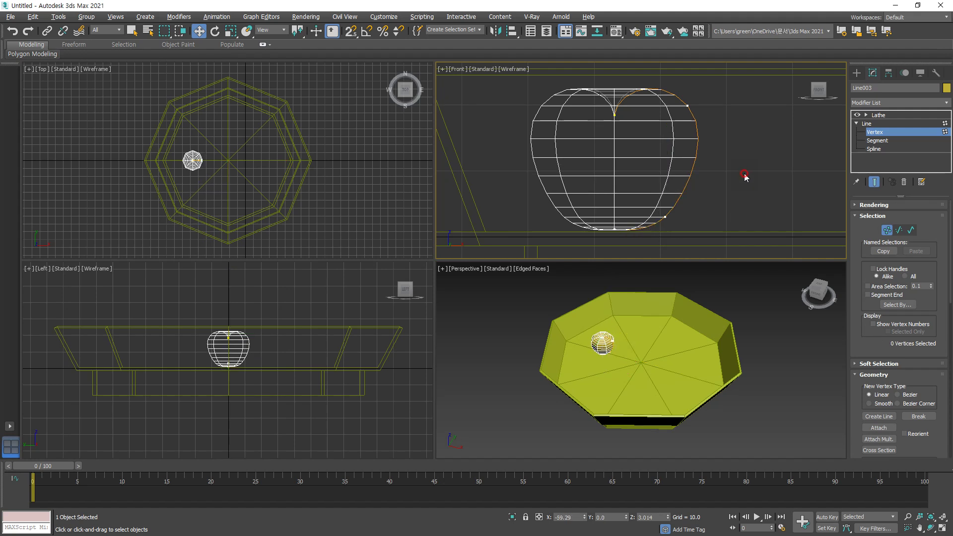
pyautogui.click(874, 132)
# Set the apple's Lathe segments to 16 and enable Smooth.
pyautogui.click(535, 363)
pyautogui.scroll(6, 604, 319)
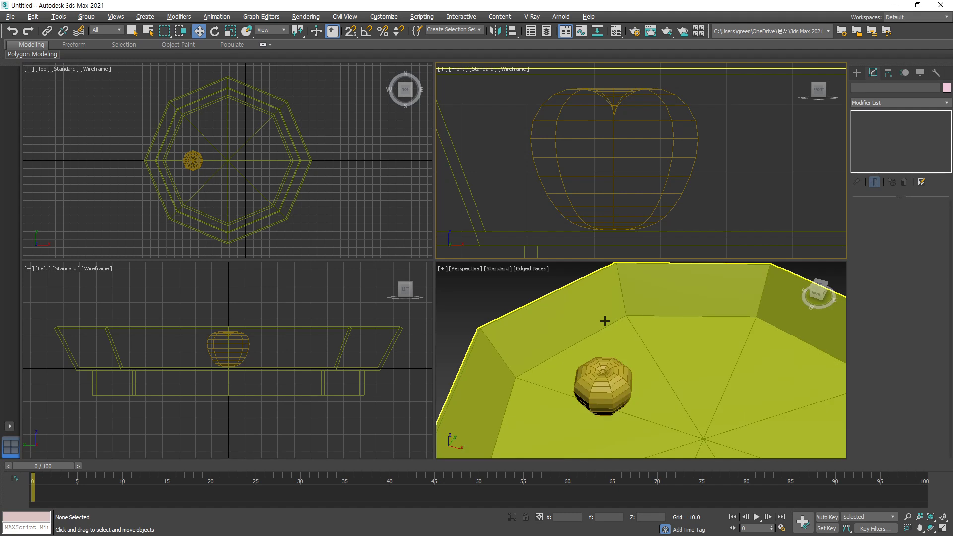
pyautogui.click(655, 162)
pyautogui.doubleClick(901, 247)
pyautogui.press('Return')
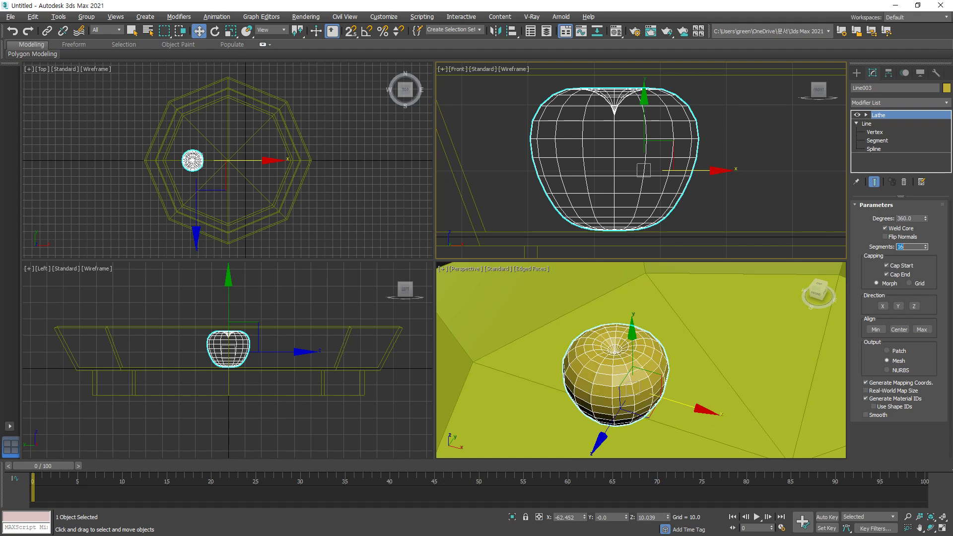
pyautogui.click(873, 415)
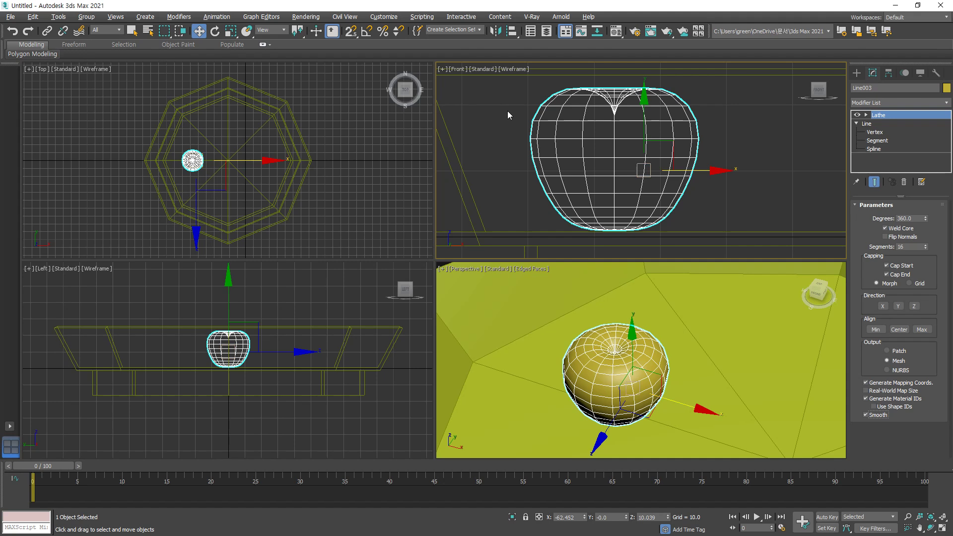
# Draw a thin closed triangular line profile about 7.4 units tall in the Front view, with its tip in the apple's top hollow.
pyautogui.moveTo(679, 115); pyautogui.dragTo(674, 173, button='middle')
pyautogui.click(856, 73)
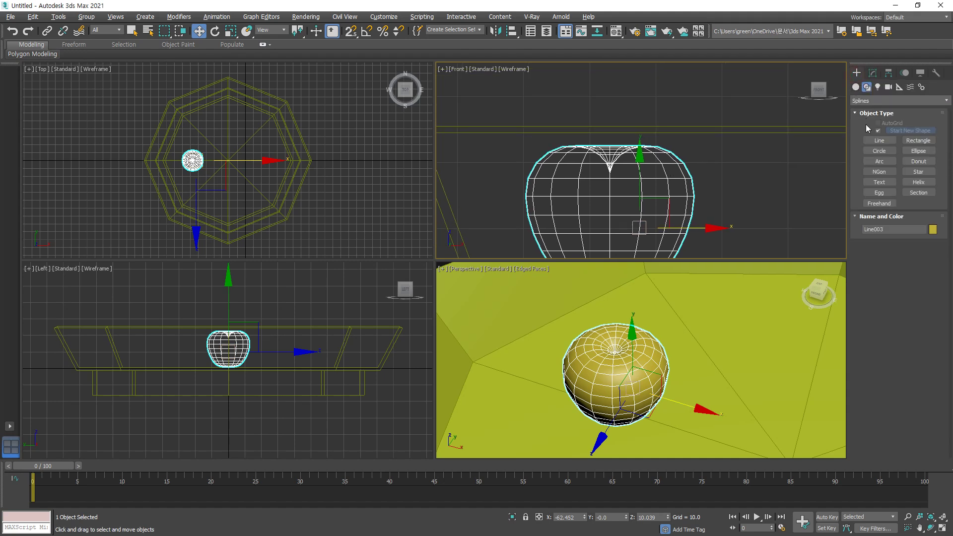
pyautogui.click(879, 141)
pyautogui.scroll(4, 593, 128)
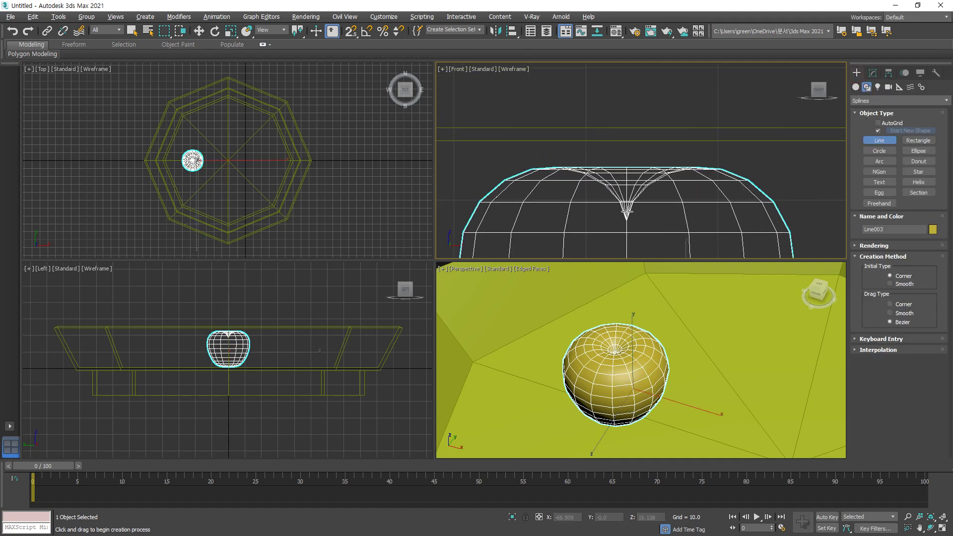
pyautogui.click(627, 211)
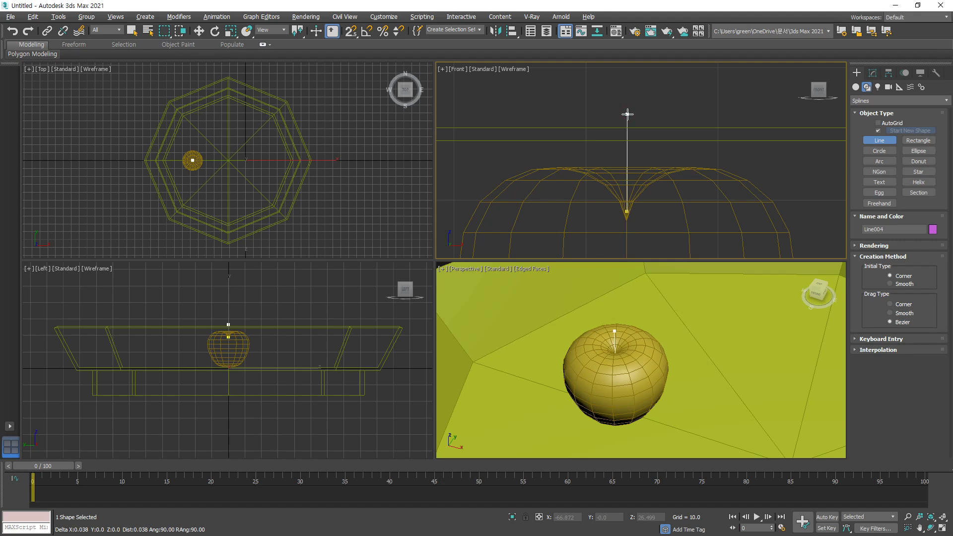
pyautogui.click(630, 114)
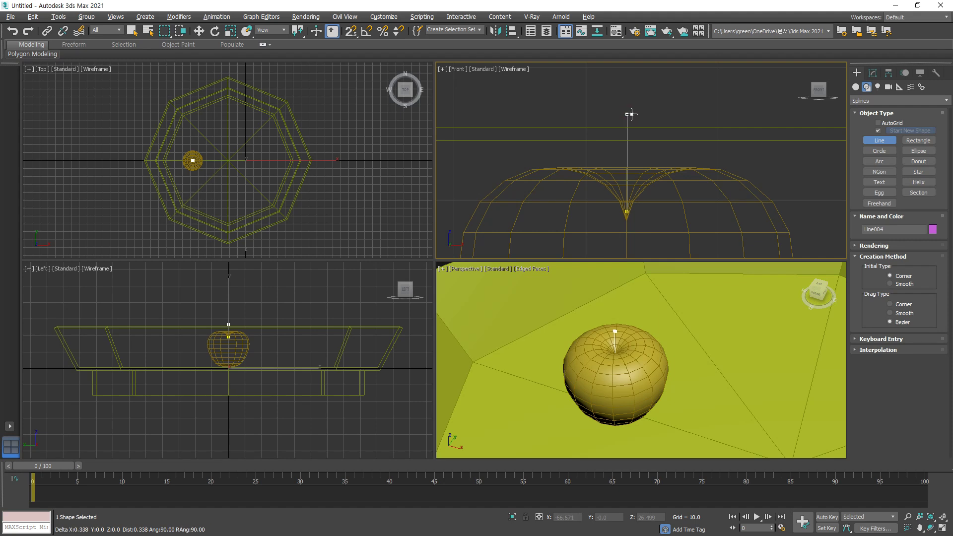
pyautogui.click(628, 213)
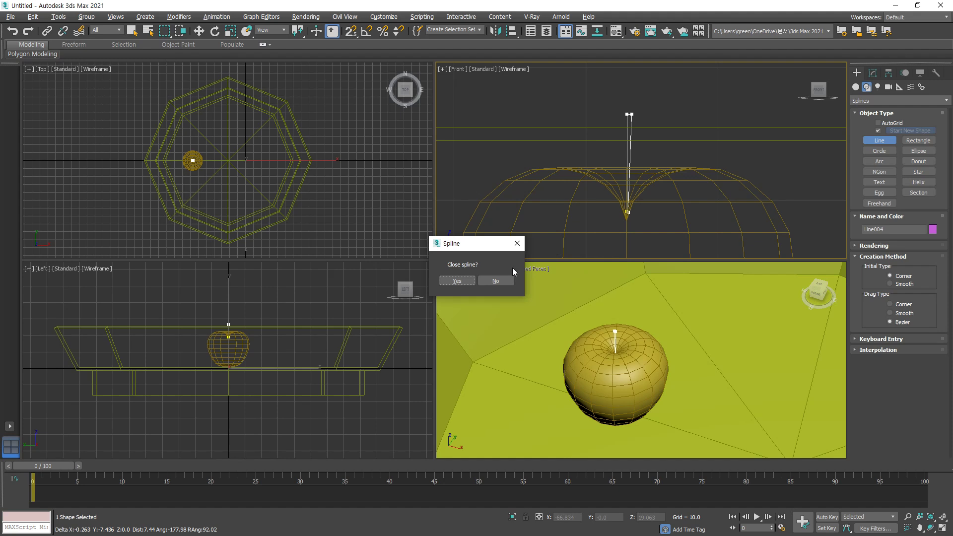
pyautogui.click(454, 280)
# Apply a Lathe modifier to the stem profile in the maximized Front view and align its axis to Min.
pyautogui.scroll(4, 643, 153)
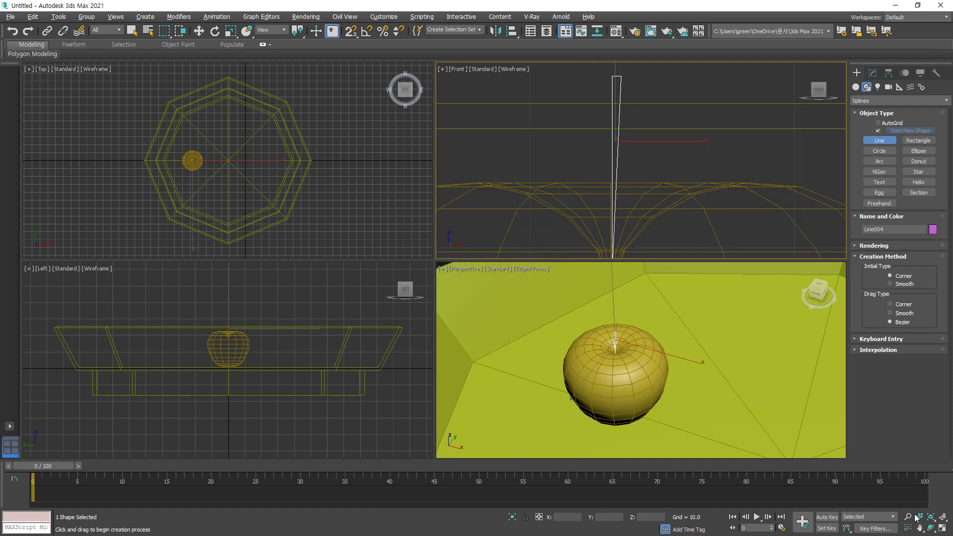
pyautogui.click(941, 528)
pyautogui.click(942, 517)
pyautogui.scroll(4, 270, 187)
pyautogui.scroll(2, 361, 241)
pyautogui.scroll(2, 422, 262)
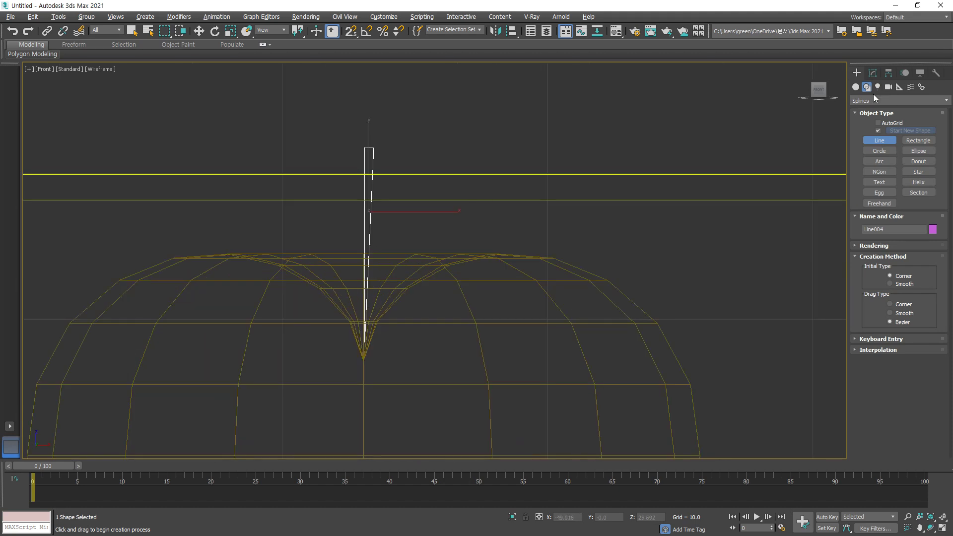
pyautogui.click(872, 72)
pyautogui.click(896, 101)
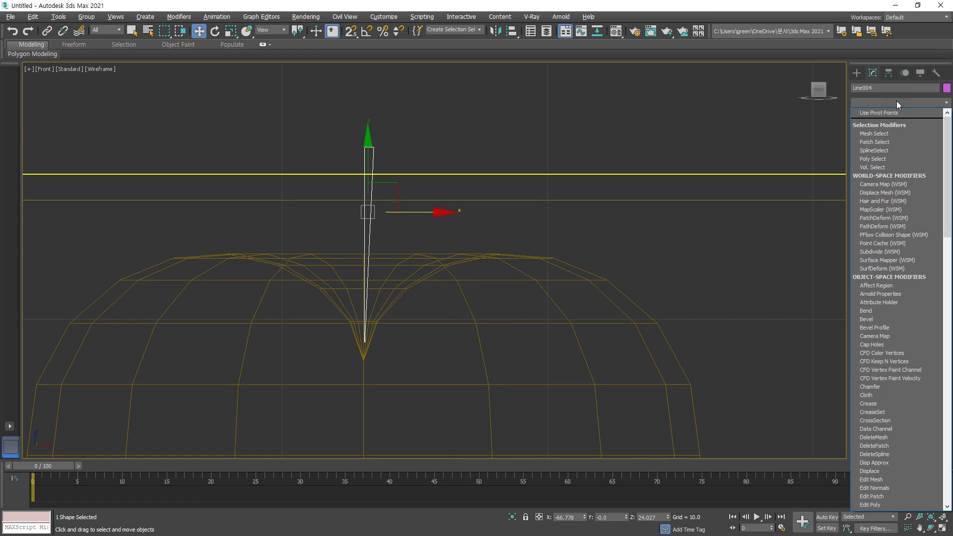
pyautogui.press('l')
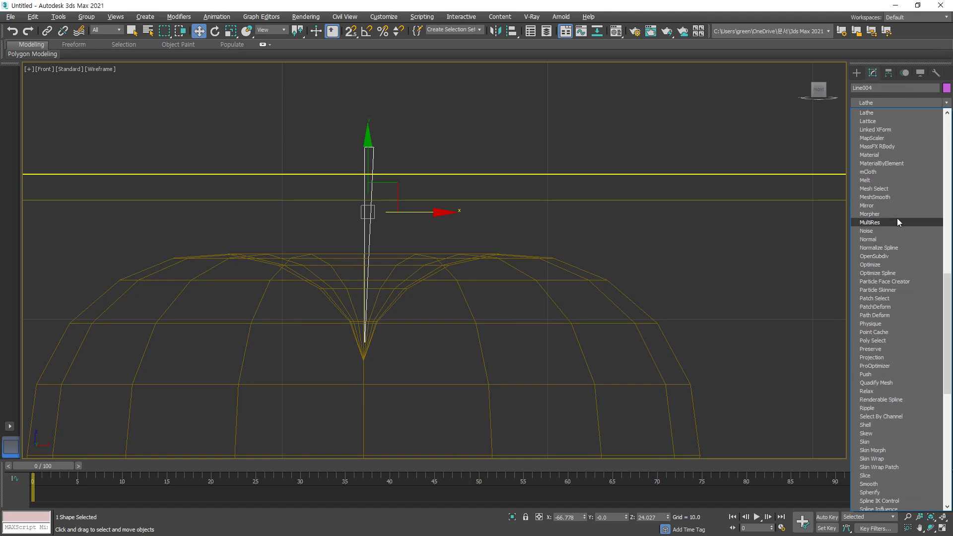
pyautogui.click(888, 113)
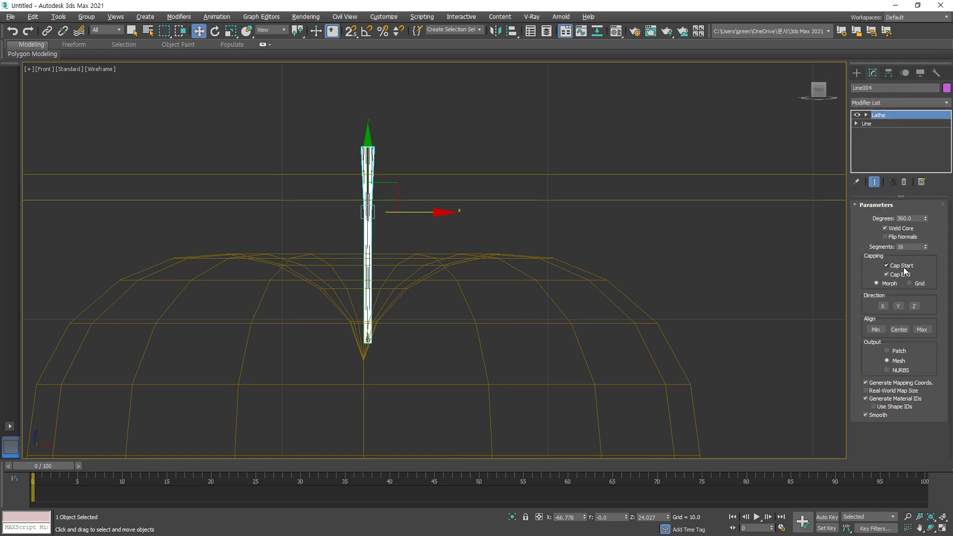
pyautogui.click(875, 330)
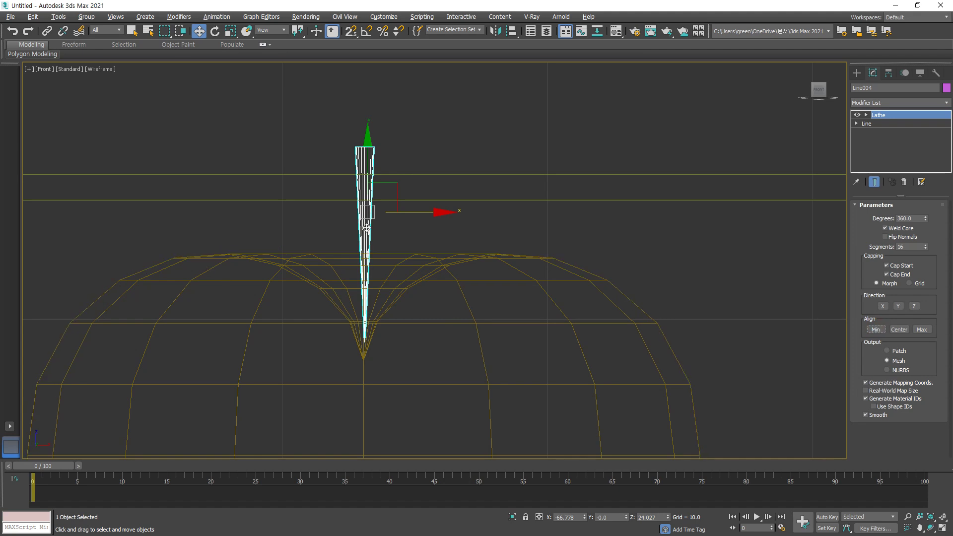
pyautogui.scroll(2, 367, 194)
pyautogui.moveTo(327, 165); pyautogui.dragTo(380, 170)
pyautogui.moveTo(327, 222); pyautogui.dragTo(392, 218)
pyautogui.moveTo(337, 263); pyautogui.dragTo(401, 260)
pyautogui.moveTo(356, 313); pyautogui.dragTo(400, 298)
pyautogui.moveTo(342, 337); pyautogui.dragTo(395, 332)
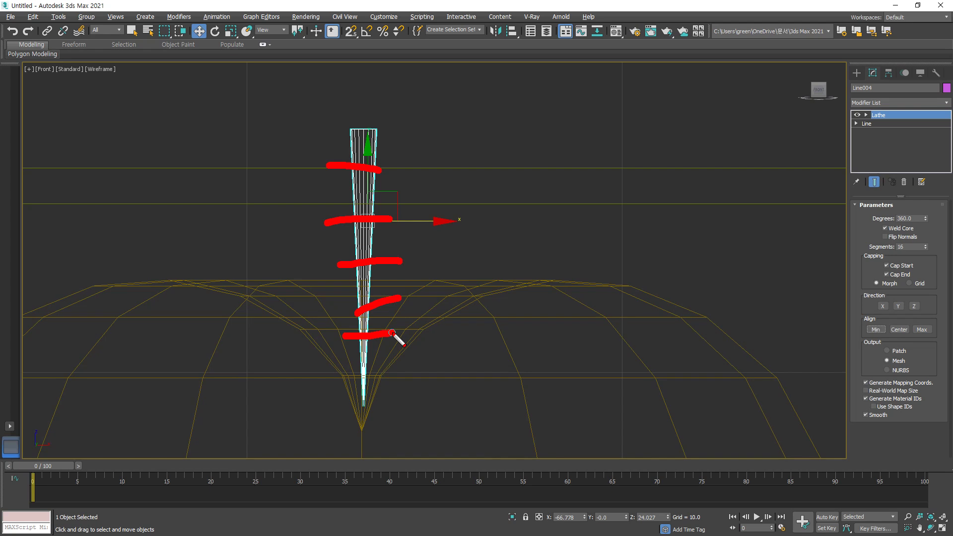
pyautogui.press('Escape')
# Enter vertex editing on the stem's base line beneath the Lathe modifier.
pyautogui.click(855, 123)
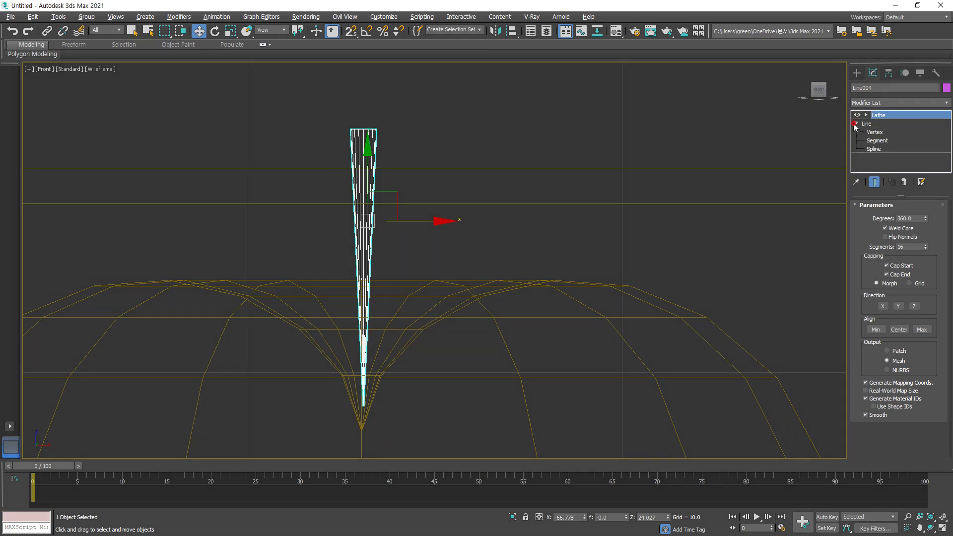
pyautogui.click(874, 131)
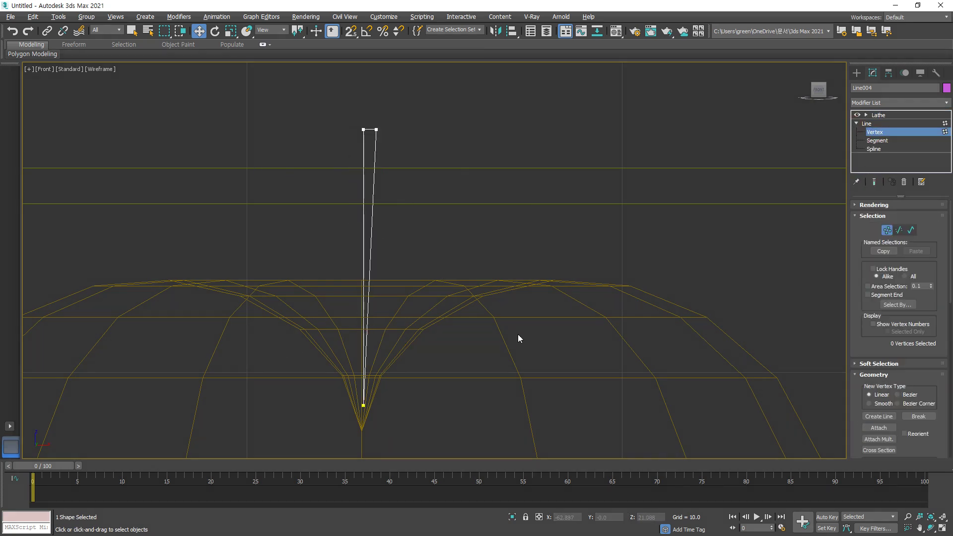
pyautogui.moveTo(350, 172); pyautogui.dragTo(398, 171)
pyautogui.moveTo(304, 234); pyautogui.dragTo(397, 227)
pyautogui.moveTo(333, 295); pyautogui.dragTo(387, 286)
pyautogui.moveTo(324, 342); pyautogui.dragTo(439, 336)
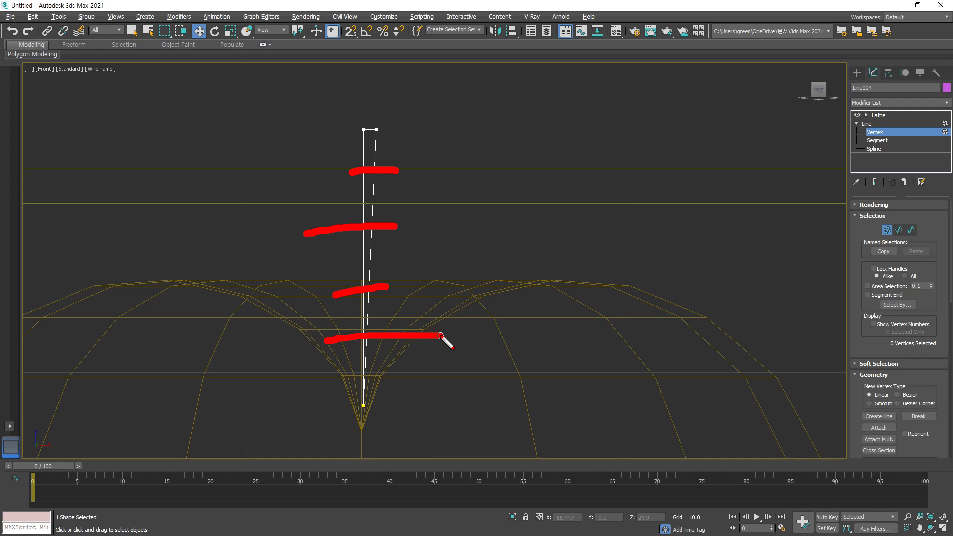
pyautogui.press('e')
pyautogui.moveTo(364, 155); pyautogui.dragTo(364, 187)
pyautogui.moveTo(373, 149); pyautogui.dragTo(374, 189)
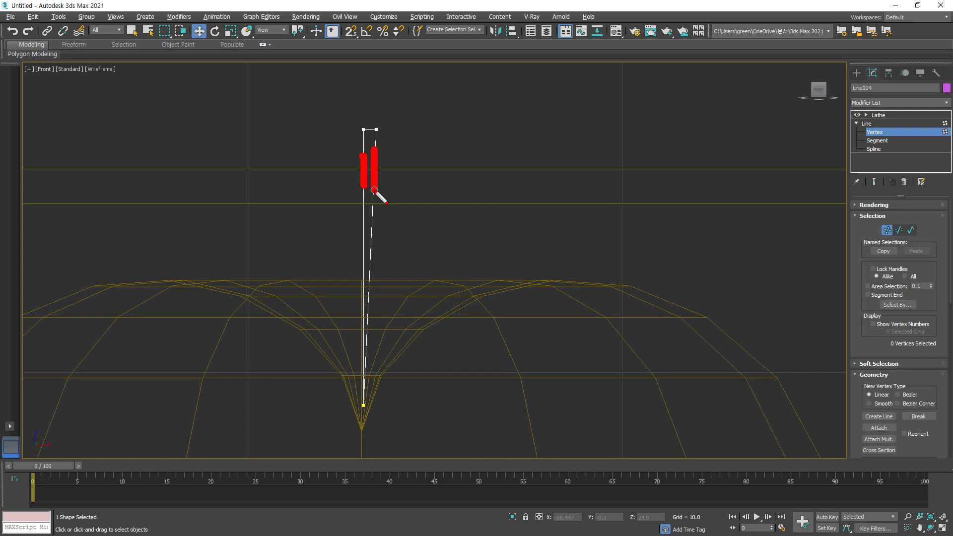
# Refine both long sides of the stem profile with five pairs of level vertices, and return to the Lathe modifier.
pyautogui.scroll(-5, 906, 314)
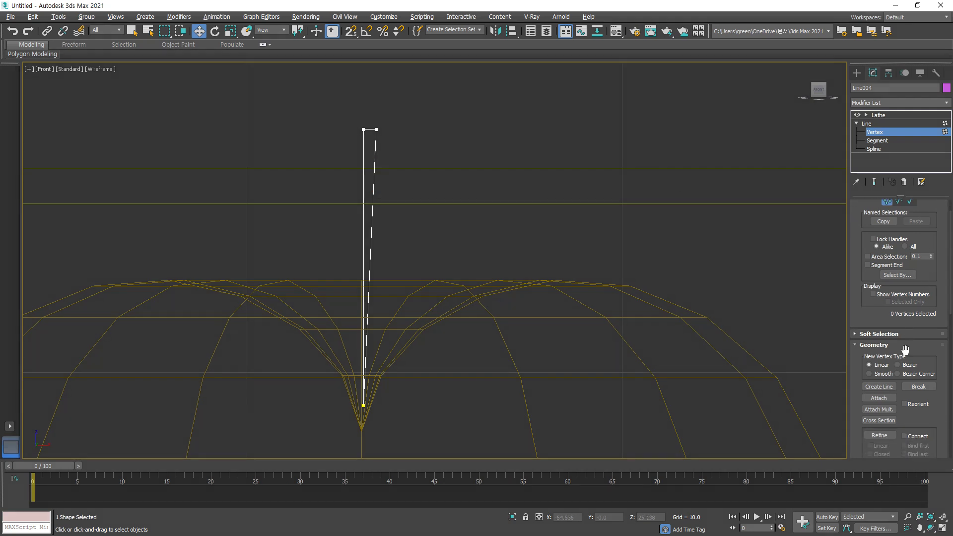
pyautogui.scroll(-1, 905, 350)
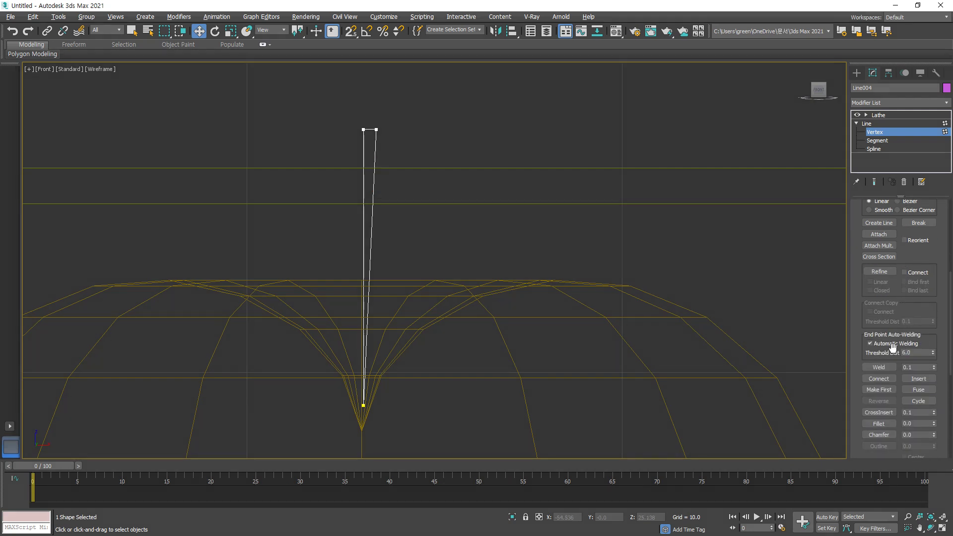
pyautogui.click(879, 271)
pyautogui.click(363, 166)
pyautogui.click(374, 166)
pyautogui.click(363, 206)
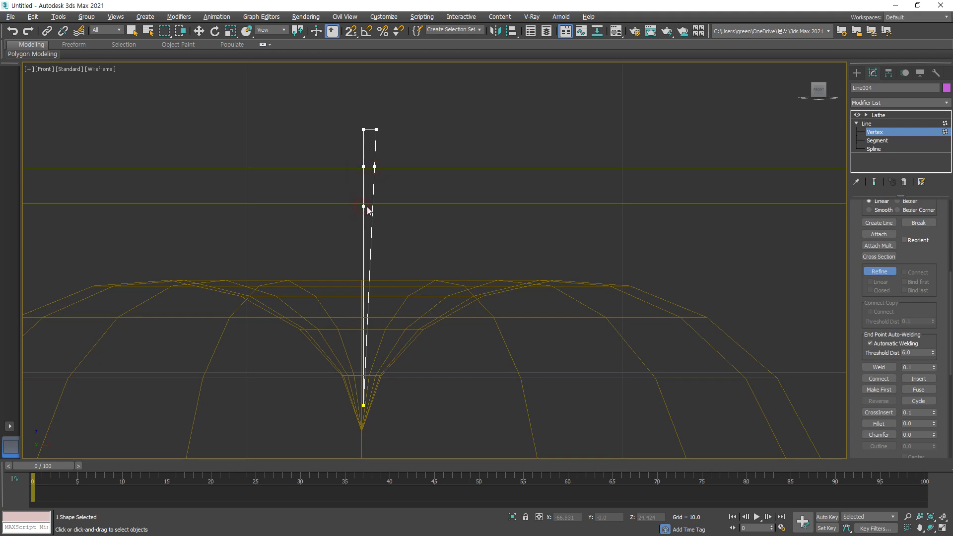
pyautogui.click(372, 205)
pyautogui.click(364, 237)
pyautogui.click(371, 237)
pyautogui.click(363, 275)
pyautogui.click(369, 274)
pyautogui.click(363, 320)
pyautogui.click(367, 320)
pyautogui.rightClick(446, 311)
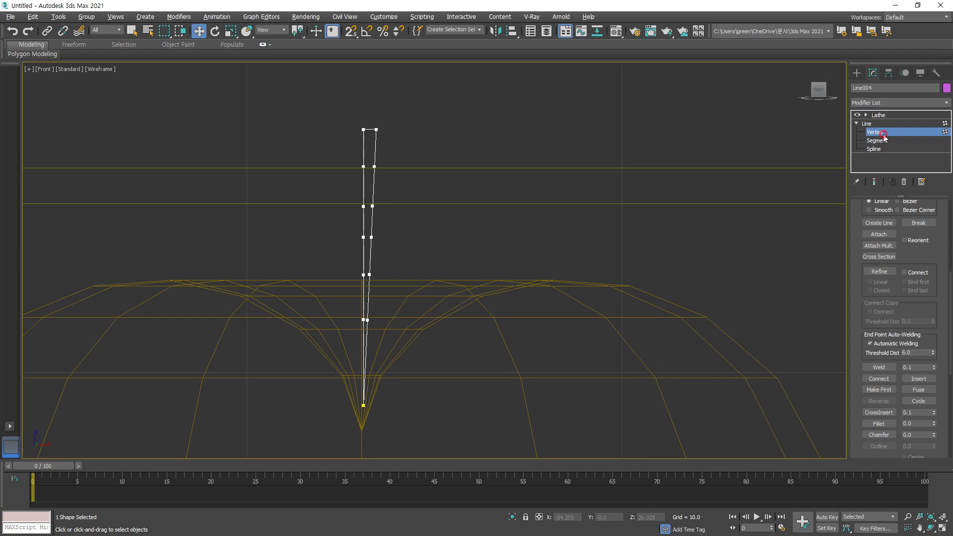
pyautogui.click(878, 114)
pyautogui.moveTo(342, 167); pyautogui.dragTo(385, 169)
pyautogui.moveTo(344, 207); pyautogui.dragTo(395, 206)
pyautogui.moveTo(348, 240); pyautogui.dragTo(395, 233)
pyautogui.moveTo(354, 273); pyautogui.dragTo(394, 275)
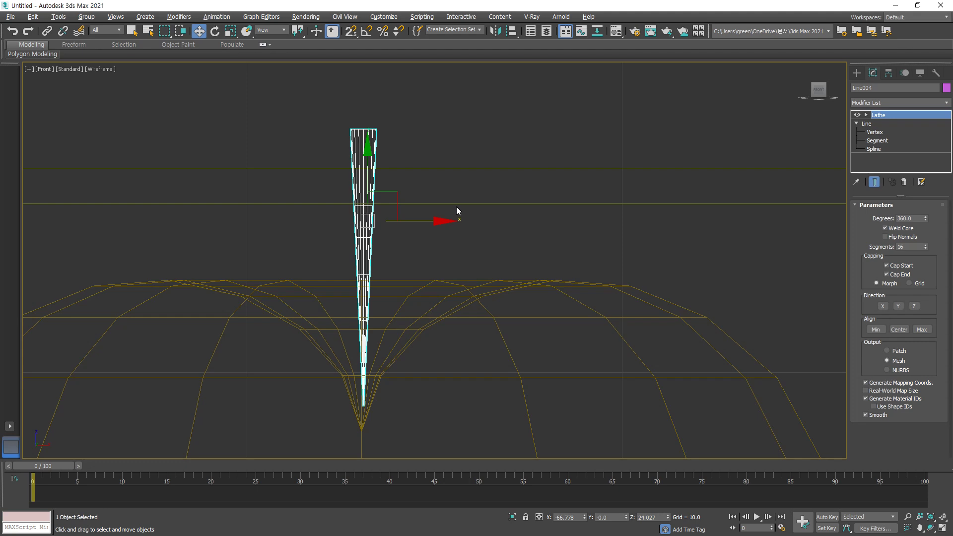
# Apply a Bend modifier to the stem with the bend axis set to Y and an angle of 34.5.
pyautogui.click(899, 103)
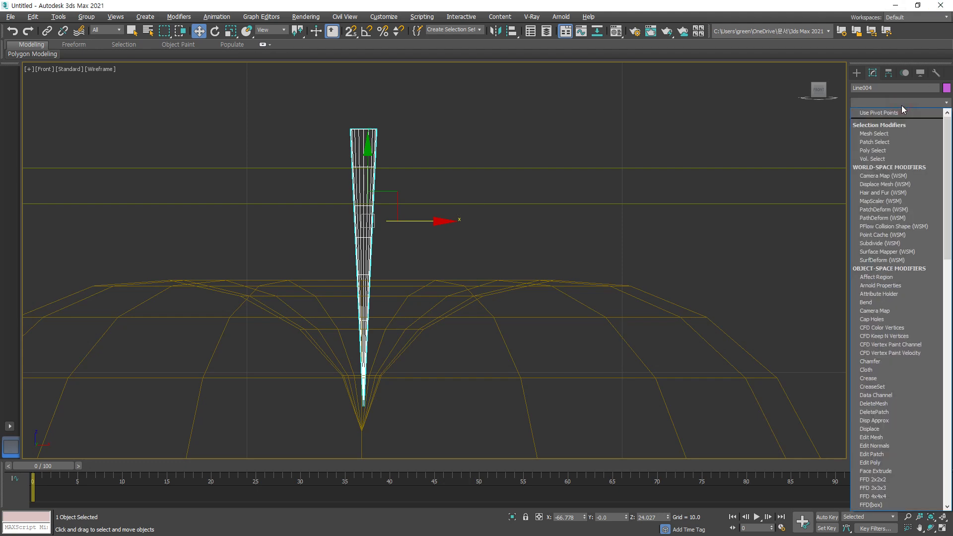
pyautogui.press('b')
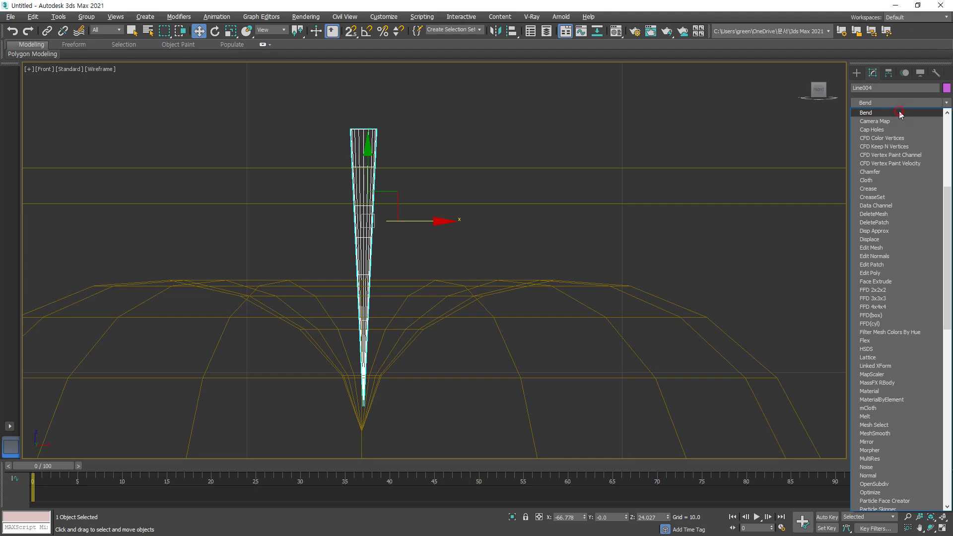
pyautogui.click(899, 112)
pyautogui.moveTo(925, 224); pyautogui.dragTo(945, 292)
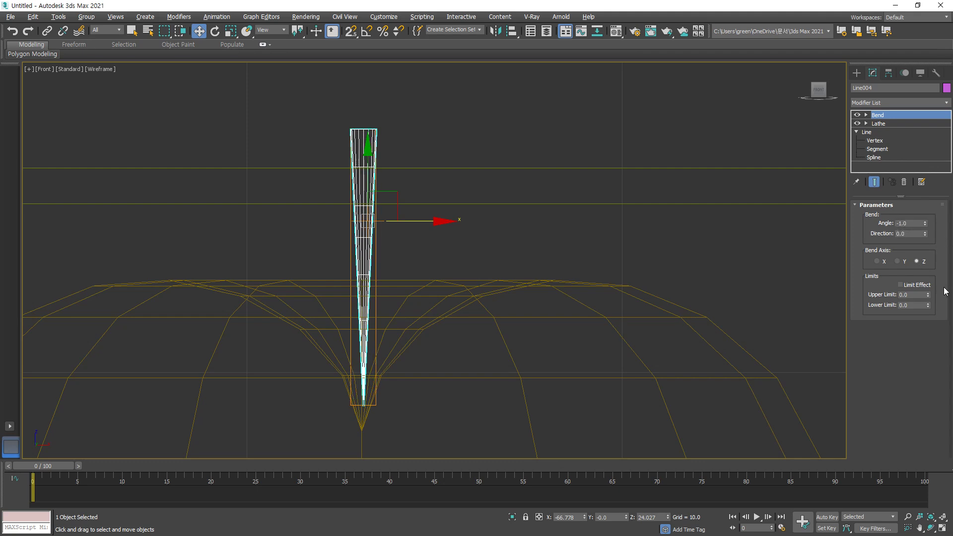
pyautogui.click(877, 261)
pyautogui.click(898, 262)
pyautogui.moveTo(925, 223); pyautogui.dragTo(894, 226)
# Rotate the bent stem slightly and move it down into the apple's top hollow, restoring the four-viewport layout.
pyautogui.click(214, 31)
pyautogui.moveTo(436, 163); pyautogui.dragTo(444, 170)
pyautogui.click(198, 31)
pyautogui.moveTo(400, 193); pyautogui.dragTo(412, 225)
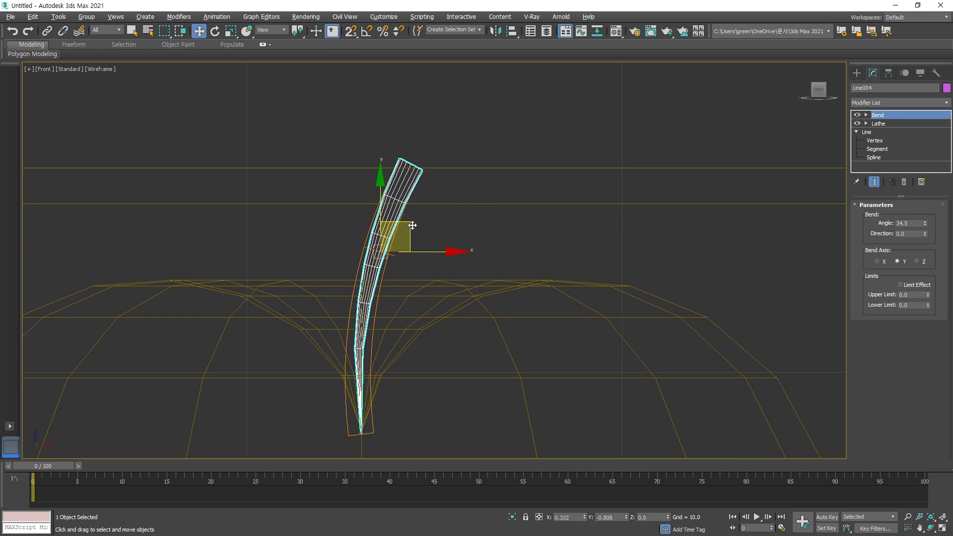
pyautogui.click(942, 528)
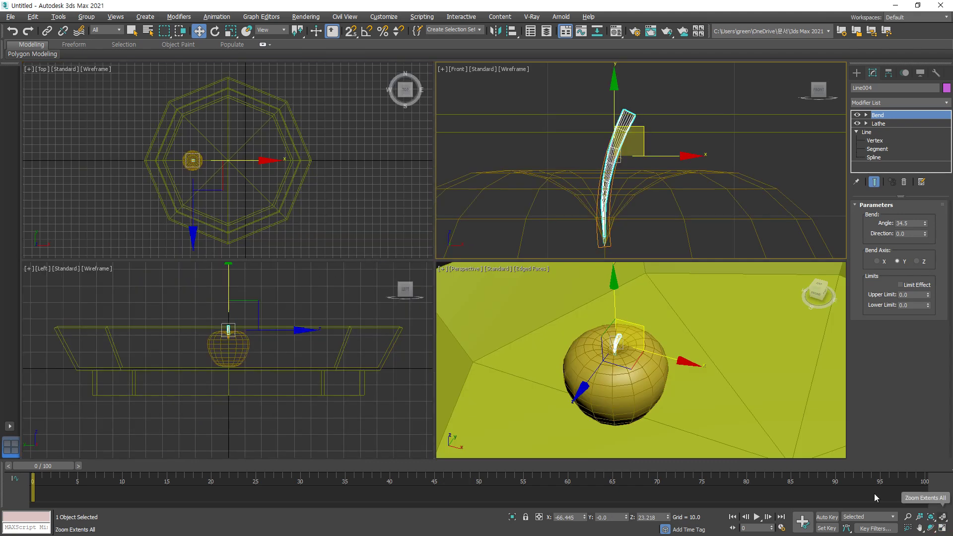
# Examine the finished plate and apple in all views, framing the apple and its bent stem up close.
pyautogui.click(943, 515)
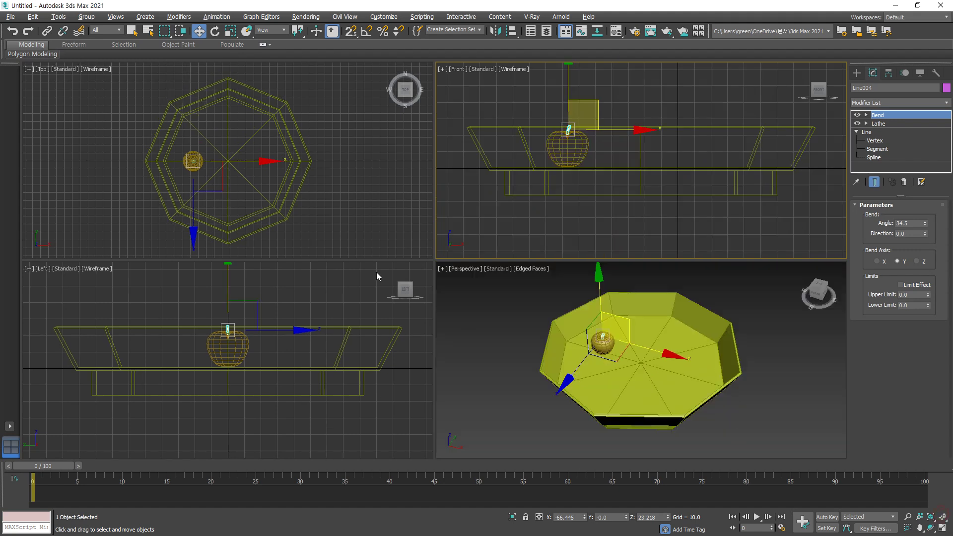
pyautogui.click(421, 219)
pyautogui.click(603, 343)
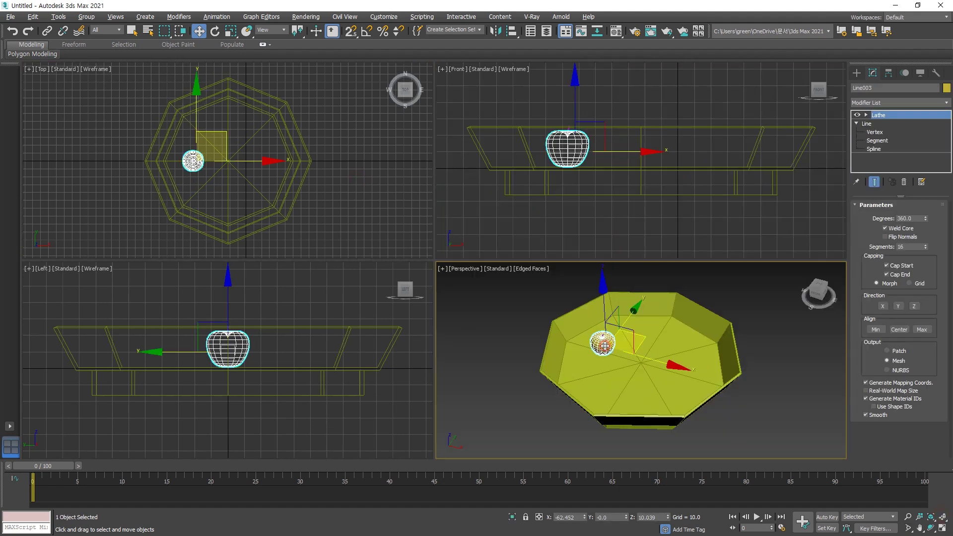
pyautogui.click(944, 517)
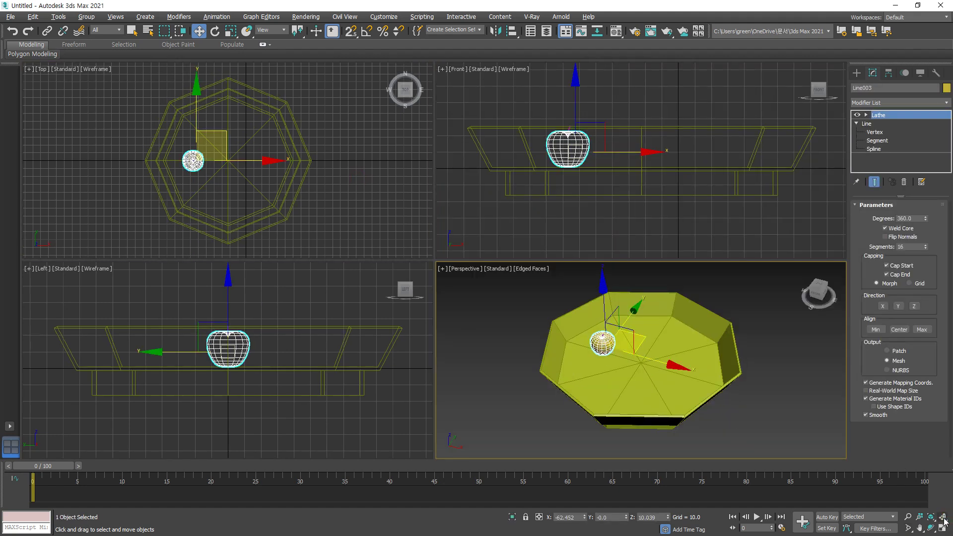
pyautogui.moveTo(944, 520); pyautogui.dragTo(944, 505)
pyautogui.click(362, 223)
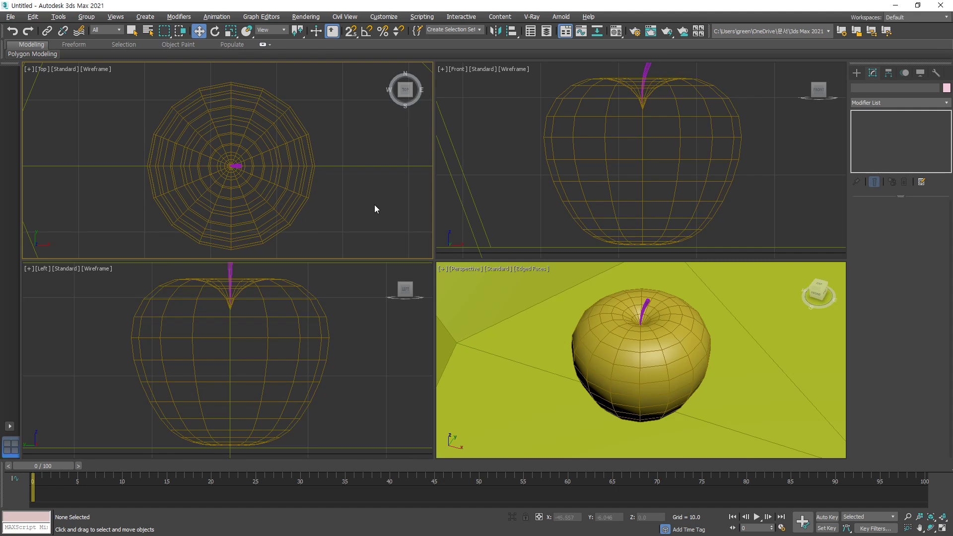
pyautogui.scroll(-3, 632, 308)
pyautogui.scroll(8, 631, 308)
pyautogui.scroll(-2, 632, 308)
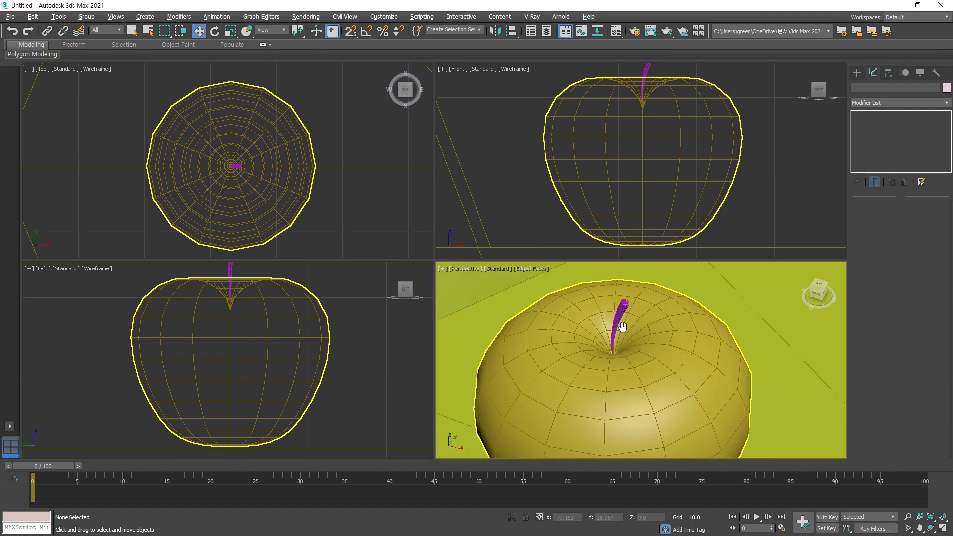
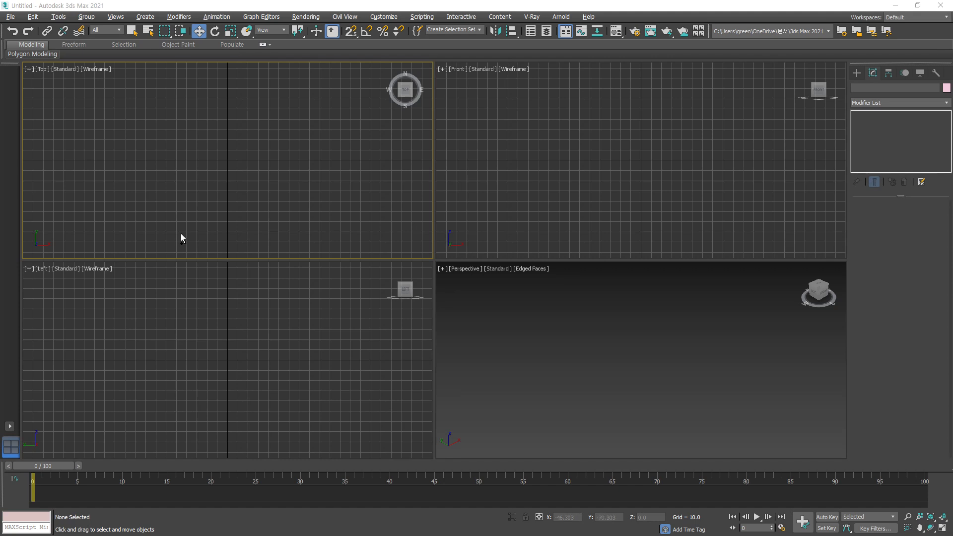
pyautogui.moveTo(449, 78); pyautogui.dragTo(484, 78)
pyautogui.moveTo(28, 279); pyautogui.dragTo(60, 281)
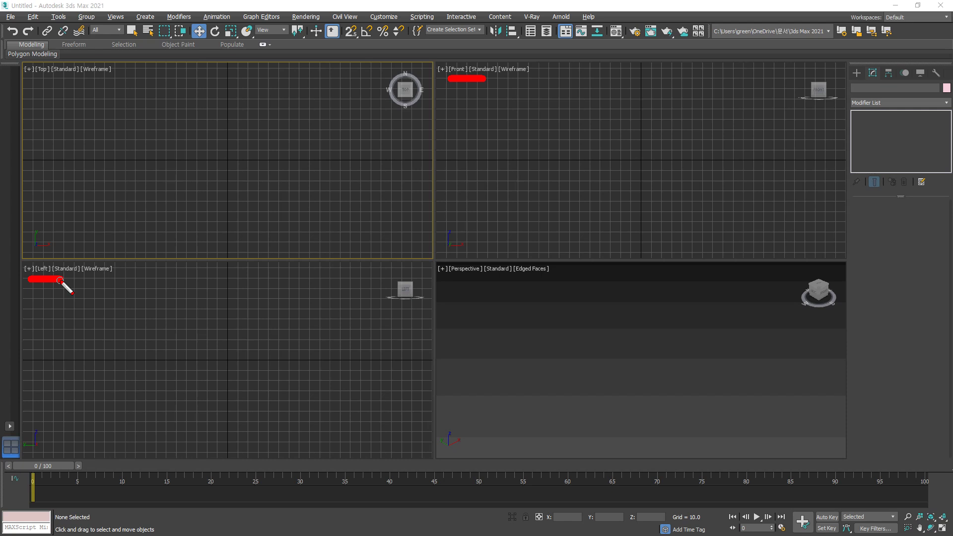
pyautogui.moveTo(484, 90); pyautogui.dragTo(465, 94)
pyautogui.moveTo(65, 285); pyautogui.dragTo(11, 286)
pyautogui.press('Escape')
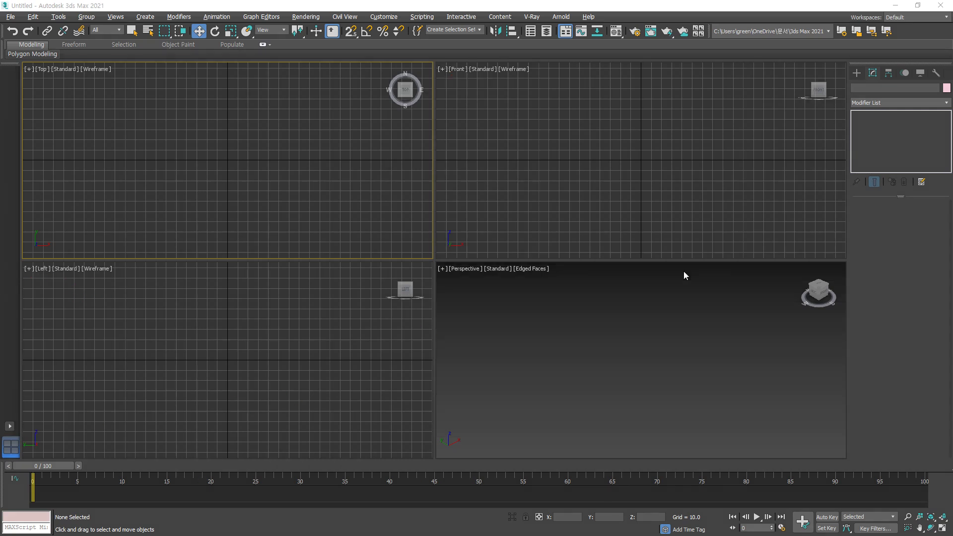
# Draw a tall, narrow rectangle in the Front view beside the vertical axis, centred at about X 21.3, Z -0.7, and maximize that view.
pyautogui.click(856, 73)
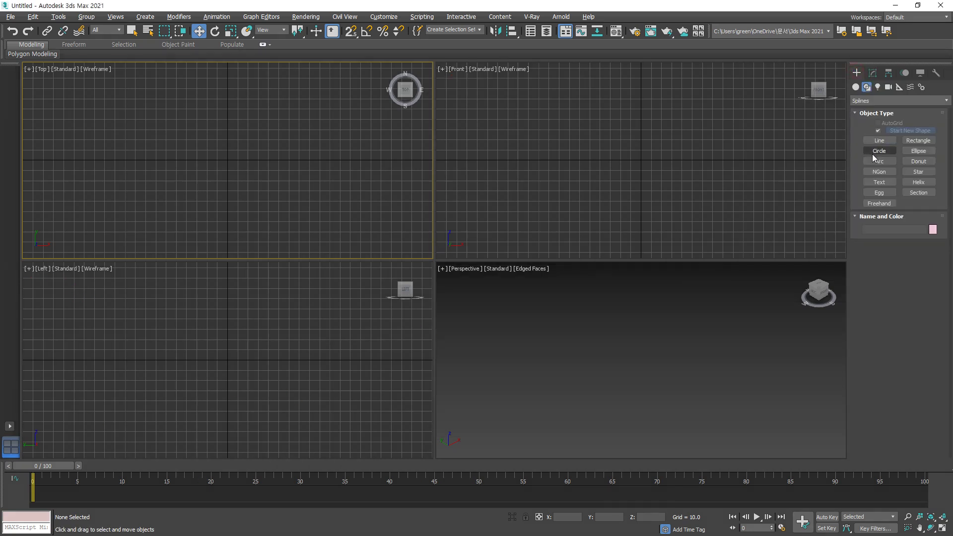
pyautogui.click(917, 141)
pyautogui.moveTo(642, 90); pyautogui.dragTo(683, 231)
pyautogui.click(872, 73)
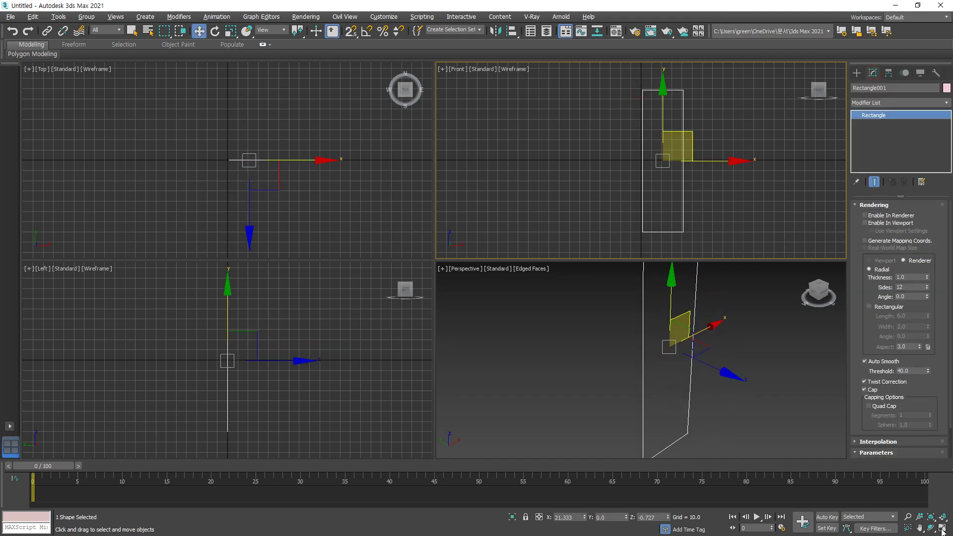
pyautogui.click(941, 530)
pyautogui.press('z')
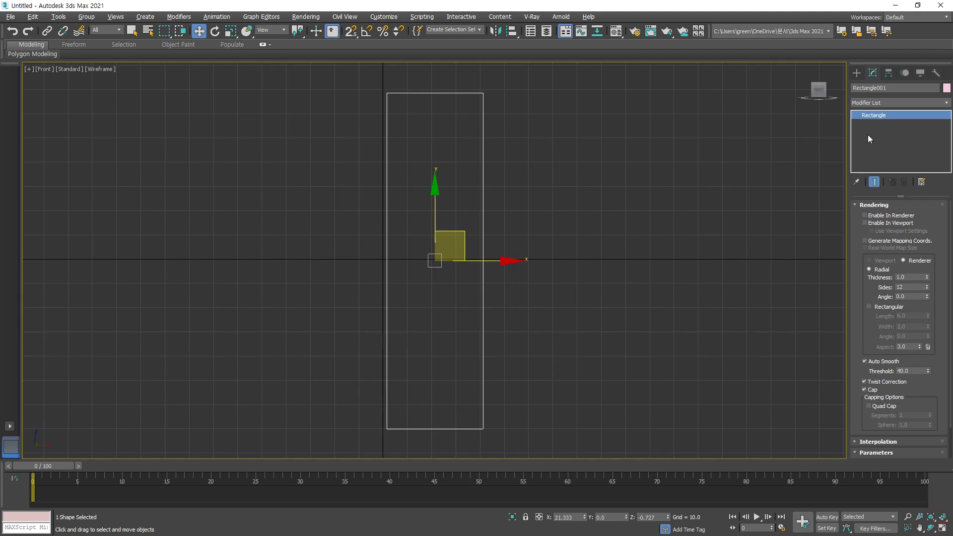
# Convert the rectangle to an Editable Spline and enter vertex editing.
pyautogui.rightClick(869, 113)
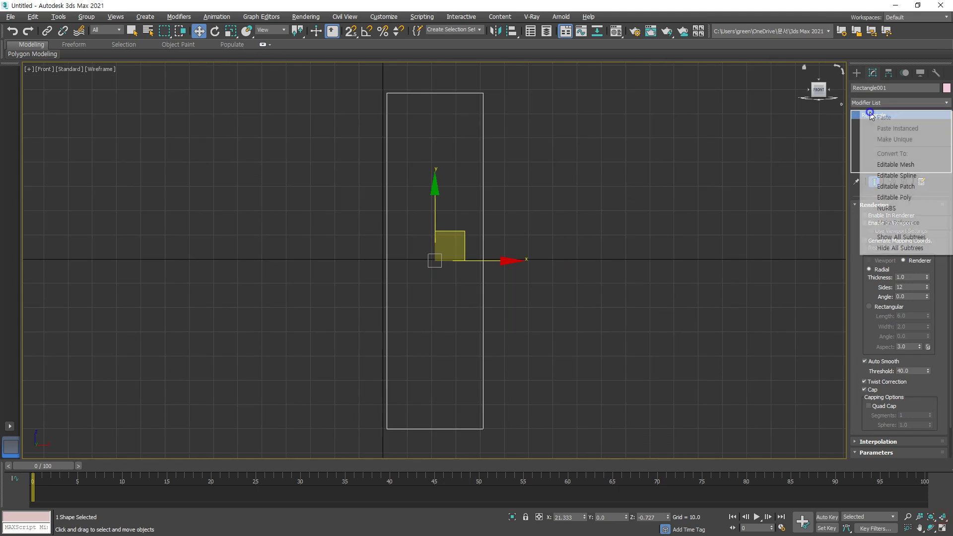
pyautogui.click(878, 175)
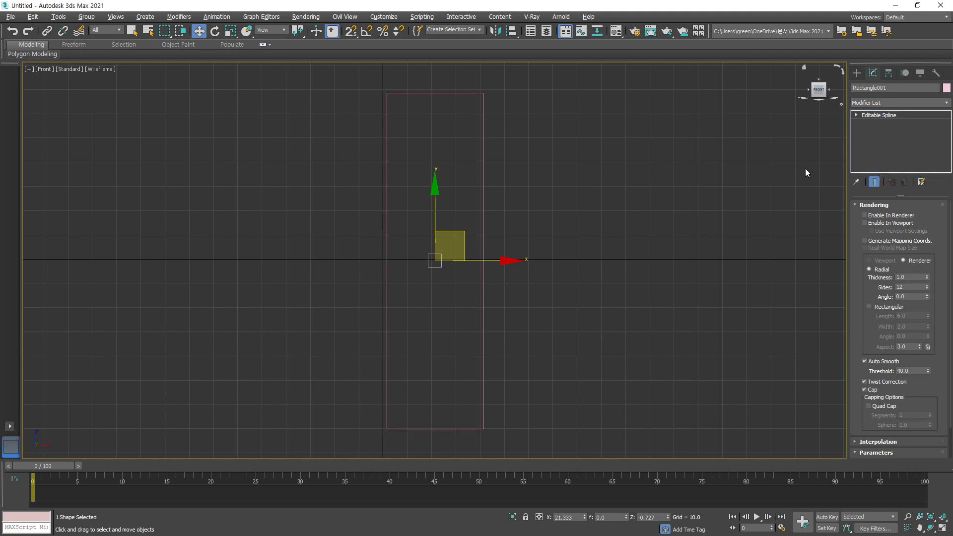
pyautogui.click(856, 115)
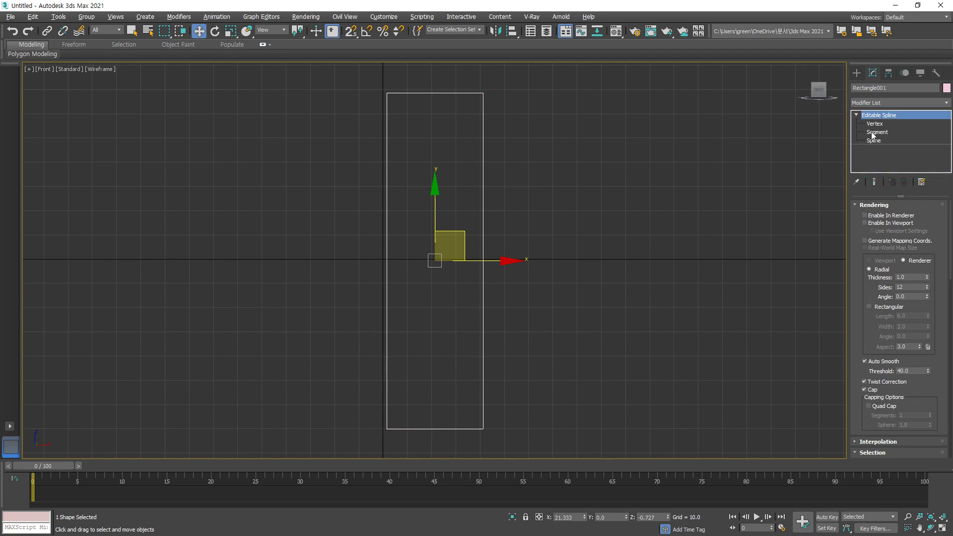
pyautogui.click(874, 124)
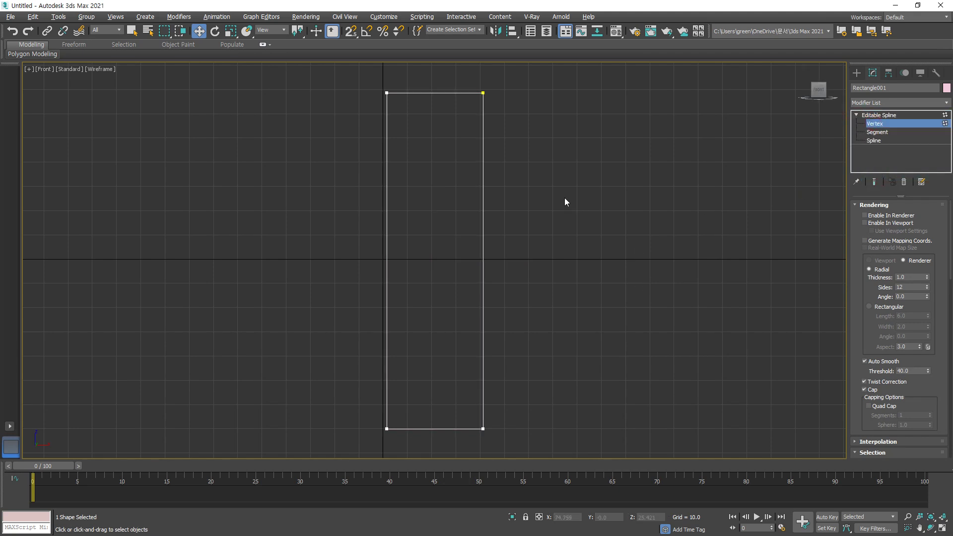
pyautogui.scroll(4, 468, 87)
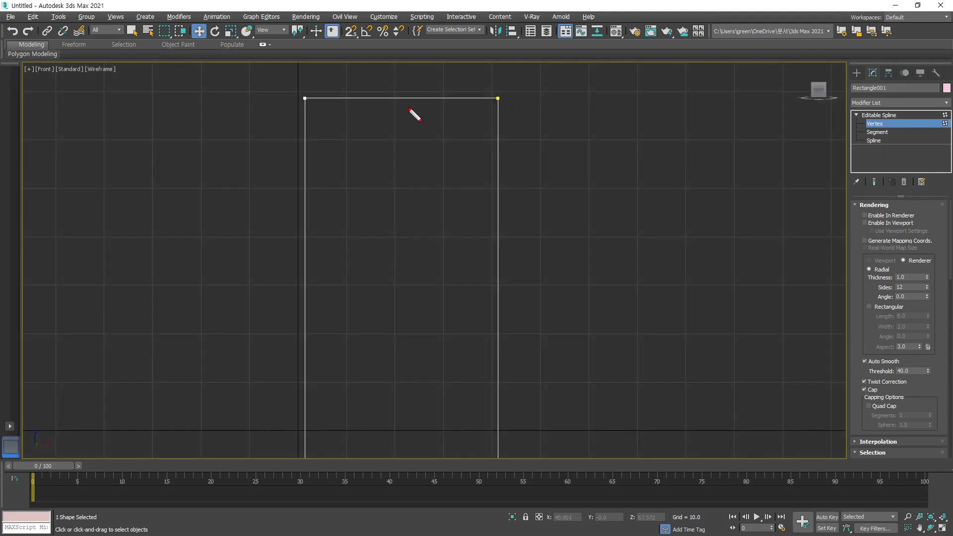
pyautogui.moveTo(302, 117)
pyautogui.mouseDown()
pyautogui.moveTo(403, 115)
pyautogui.moveTo(483, 130)
pyautogui.moveTo(490, 96)
pyautogui.moveTo(492, 154)
pyautogui.mouseUp()
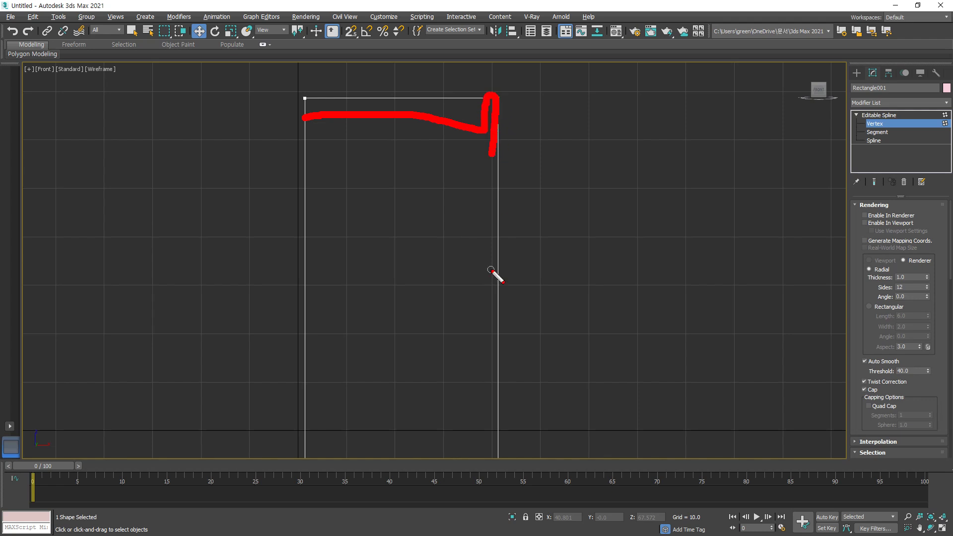
pyautogui.moveTo(486, 96); pyautogui.dragTo(475, 95)
pyautogui.press('Escape')
# Refine the rectangle's top edge with two new vertices close to its upper-right corner.
pyautogui.scroll(-3, 882, 344)
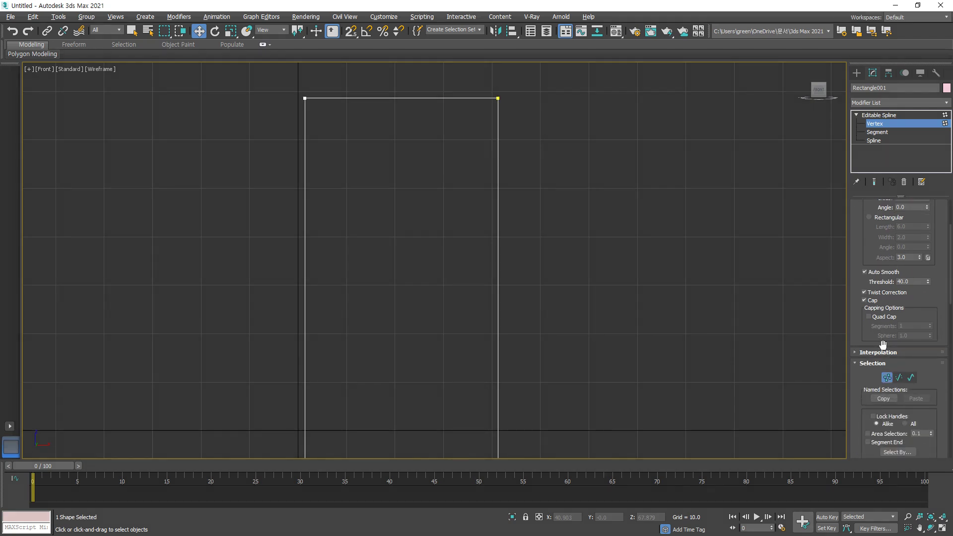
pyautogui.scroll(-8, 882, 345)
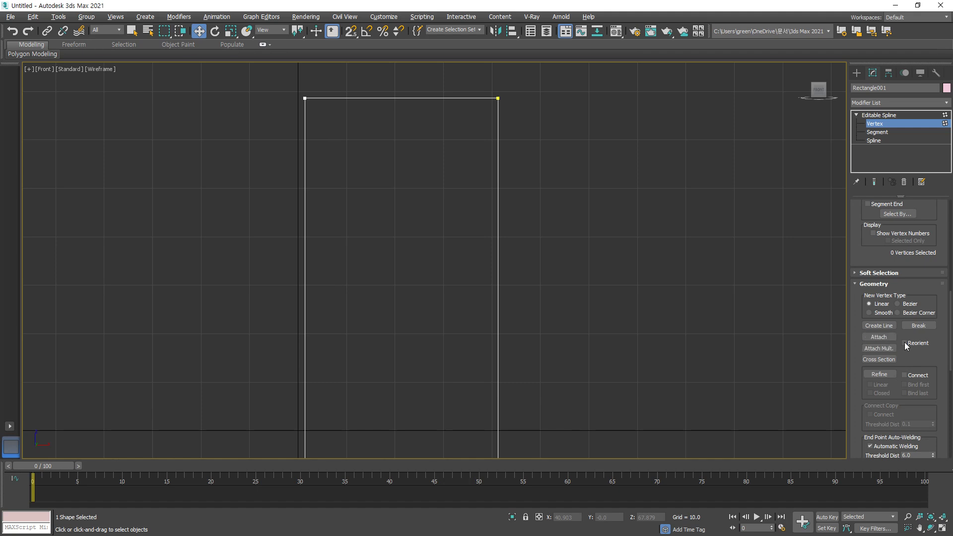
pyautogui.scroll(-3, 905, 346)
pyautogui.click(879, 300)
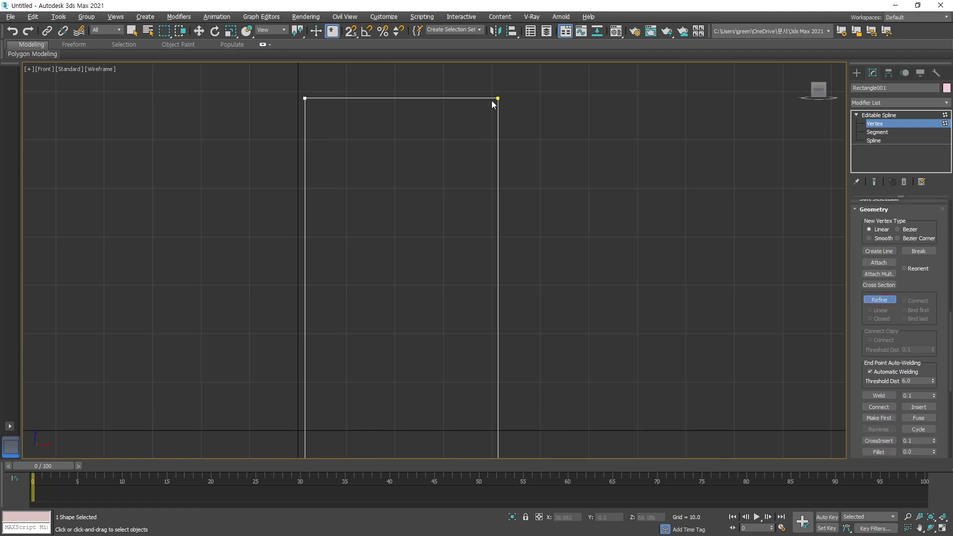
pyautogui.click(490, 98)
pyautogui.click(474, 98)
pyautogui.rightClick(470, 124)
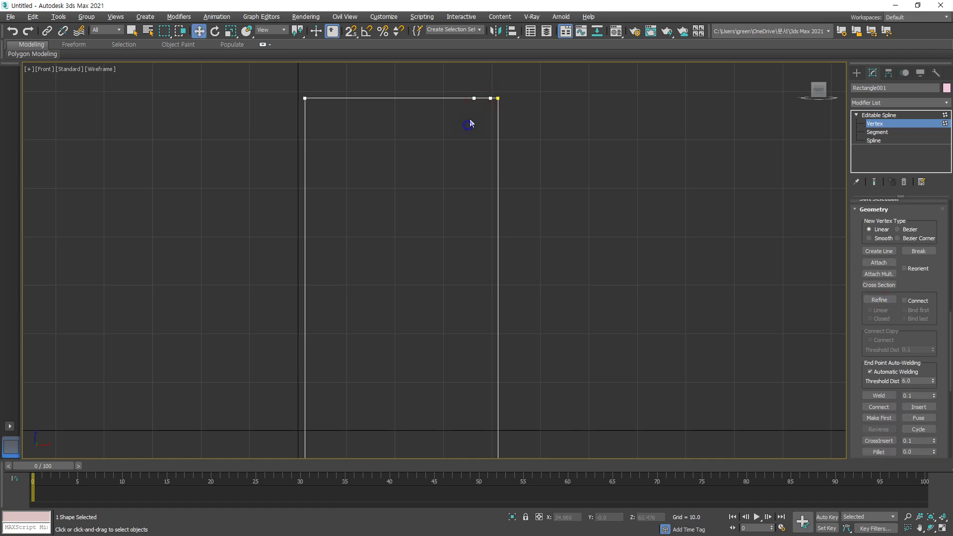
# Lower the upper-left corner and the inner added vertex together to form a recessed top with a raised rim.
pyautogui.moveTo(432, 106); pyautogui.dragTo(431, 107)
pyautogui.click(305, 98)
pyautogui.moveTo(304, 66); pyautogui.dragTo(305, 91)
pyautogui.click(474, 142)
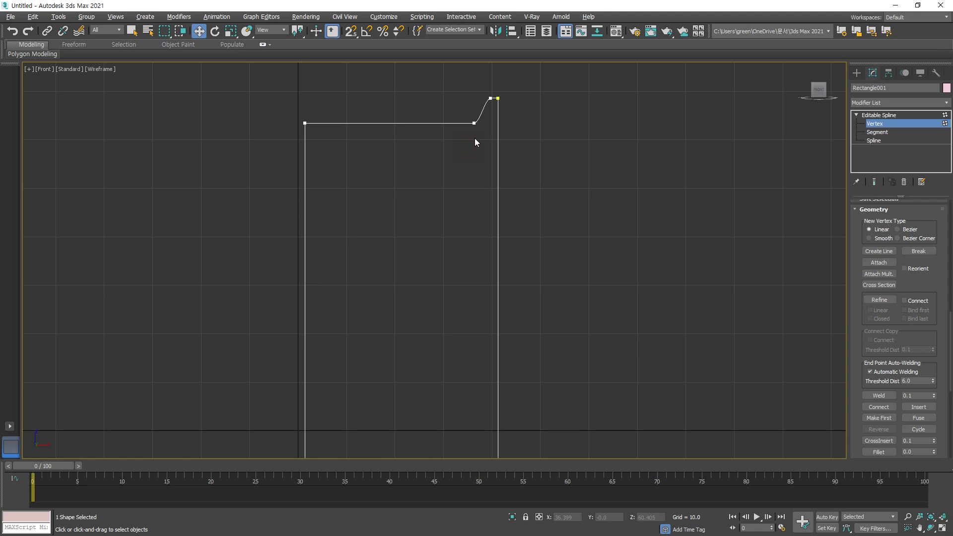
# Move the vertex beside the upper-right corner below the recessed edge, and extend the corner's Bezier handle inward to round the rim.
pyautogui.scroll(6, 502, 113)
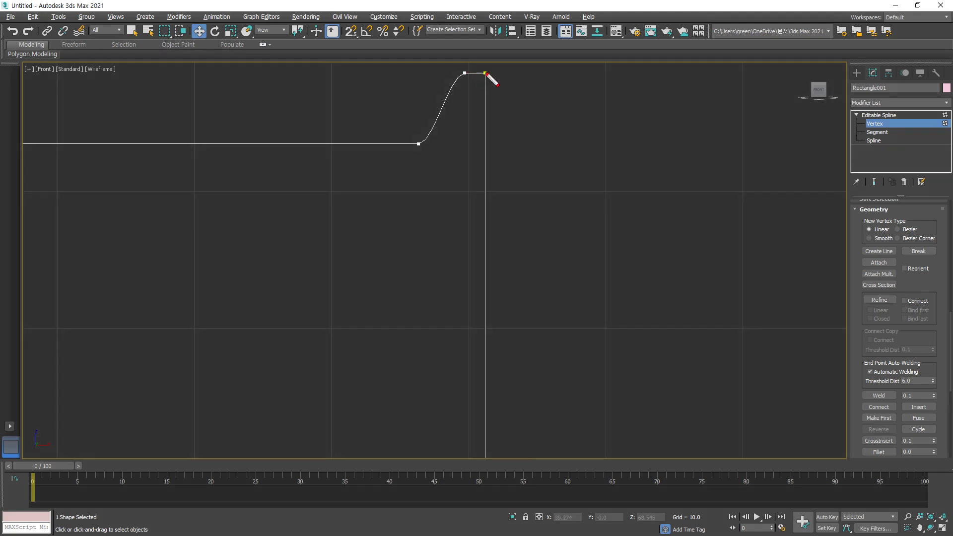
pyautogui.moveTo(482, 72)
pyautogui.mouseDown()
pyautogui.moveTo(464, 75)
pyautogui.moveTo(483, 73)
pyautogui.moveTo(459, 90)
pyautogui.moveTo(437, 161)
pyautogui.mouseUp()
pyautogui.click(465, 73)
pyautogui.moveTo(466, 74); pyautogui.dragTo(442, 159)
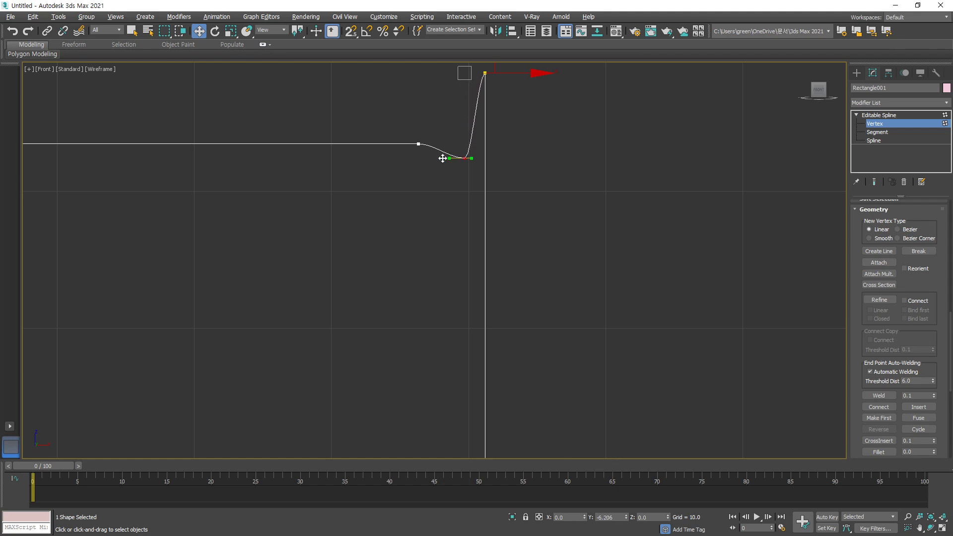
pyautogui.scroll(2, 494, 119)
pyautogui.click(479, 94)
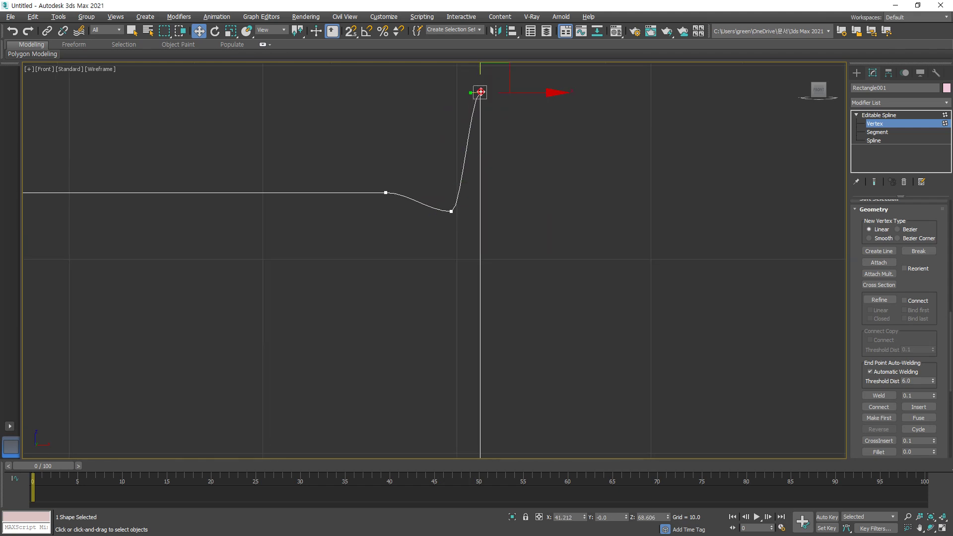
pyautogui.moveTo(475, 127); pyautogui.dragTo(469, 150, button='middle')
pyautogui.moveTo(463, 118); pyautogui.dragTo(441, 119)
# Raise the profile's upper-left corner vertex to about Z 65.5 so the top slopes down toward the rim.
pyautogui.scroll(-5, 202, 214)
pyautogui.moveTo(202, 214); pyautogui.dragTo(332, 213, button='middle')
pyautogui.scroll(2, 223, 221)
pyautogui.click(215, 213)
pyautogui.moveTo(215, 168); pyautogui.dragTo(216, 154)
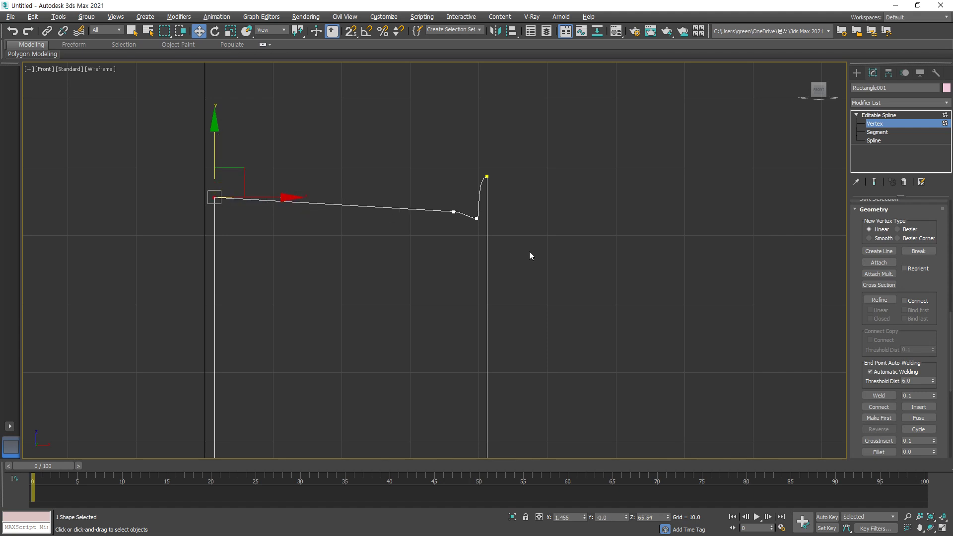
# Bow the sloping top edge with the Bezier handle of the vertex near the rim groove, and lower the upper-left corner slightly.
pyautogui.click(454, 212)
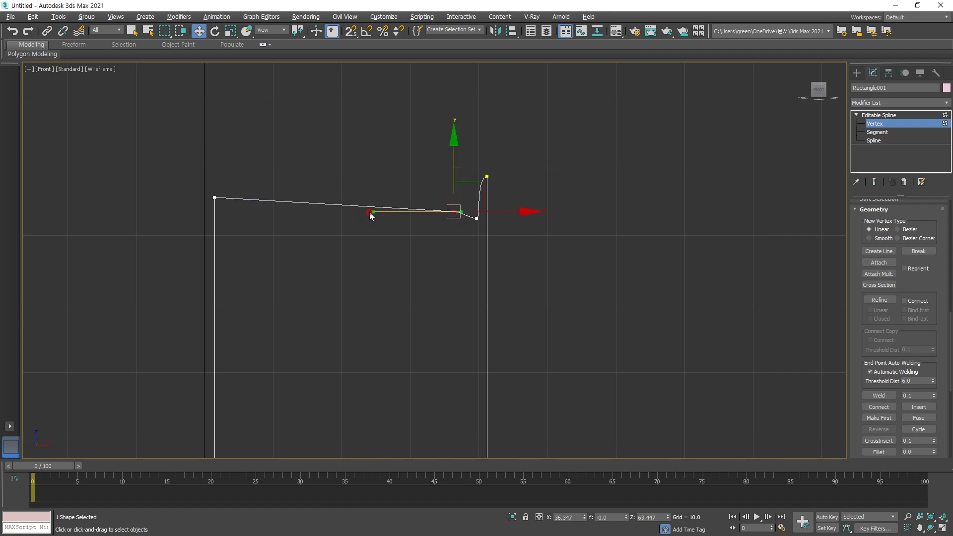
pyautogui.moveTo(376, 212); pyautogui.dragTo(373, 205)
pyautogui.click(215, 197)
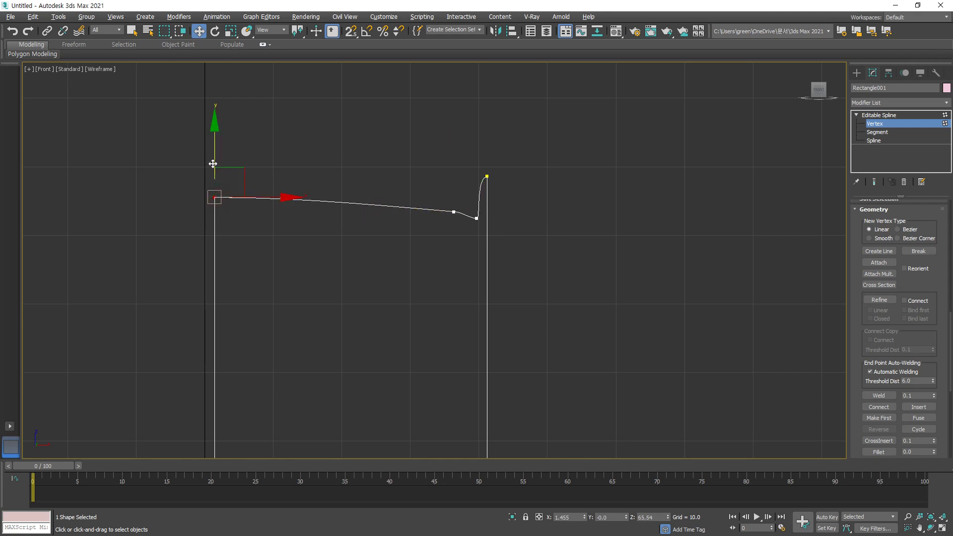
pyautogui.moveTo(212, 161); pyautogui.dragTo(213, 163)
pyautogui.click(366, 248)
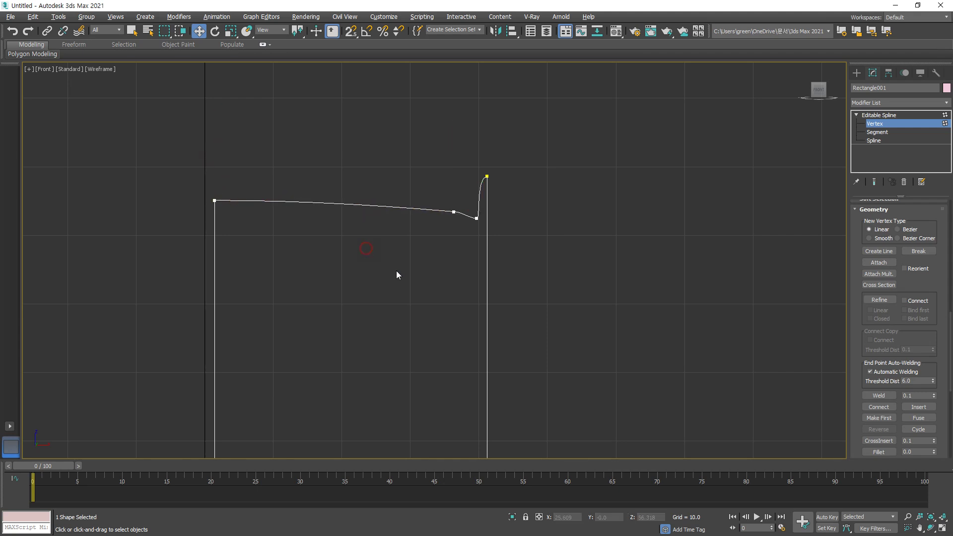
pyautogui.scroll(-3, 376, 271)
pyautogui.moveTo(401, 276); pyautogui.dragTo(441, 291, button='middle')
pyautogui.scroll(1, 424, 312)
pyautogui.scroll(2, 411, 305)
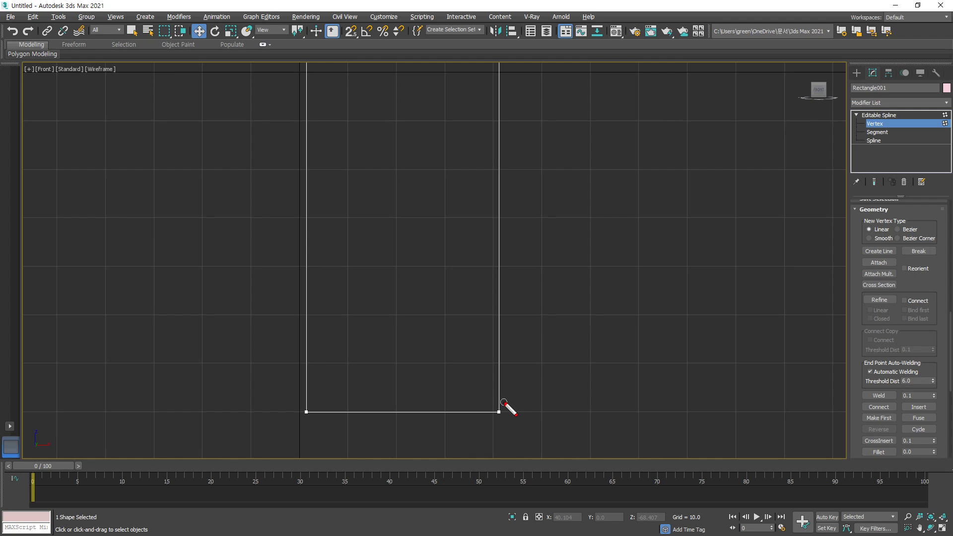
pyautogui.moveTo(502, 412)
pyautogui.mouseDown()
pyautogui.moveTo(436, 422)
pyautogui.moveTo(303, 401)
pyautogui.mouseUp()
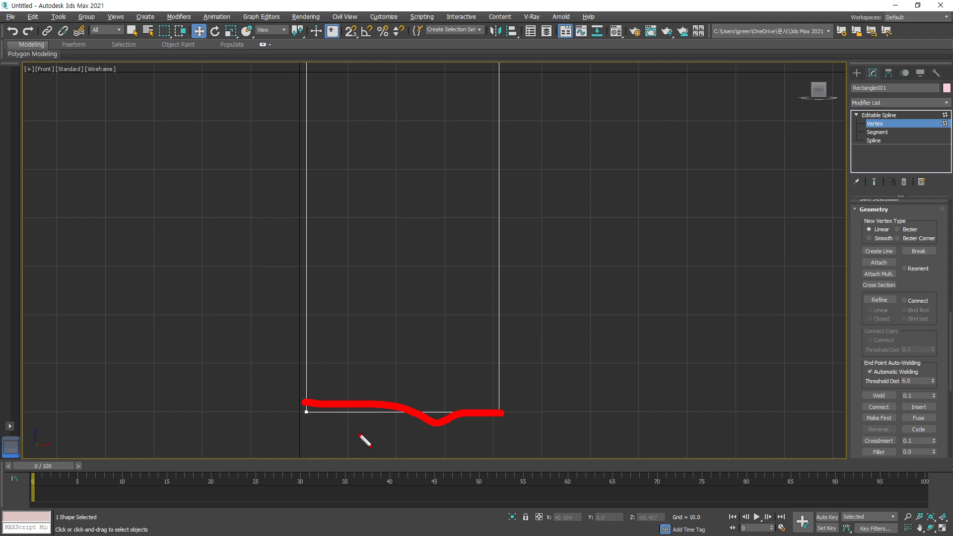
pyautogui.moveTo(458, 410)
pyautogui.mouseDown()
pyautogui.moveTo(458, 420)
pyautogui.moveTo(431, 423)
pyautogui.moveTo(435, 433)
pyautogui.mouseUp()
pyautogui.press('Escape')
# Refine the profile's bottom edge with three new vertices toward its lower-right corner.
pyautogui.scroll(-2, 884, 377)
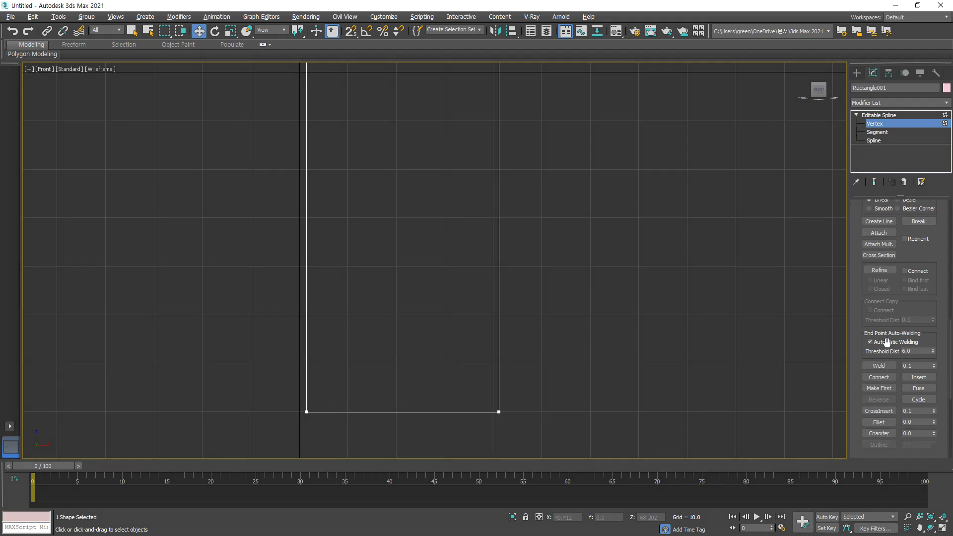
pyautogui.click(879, 285)
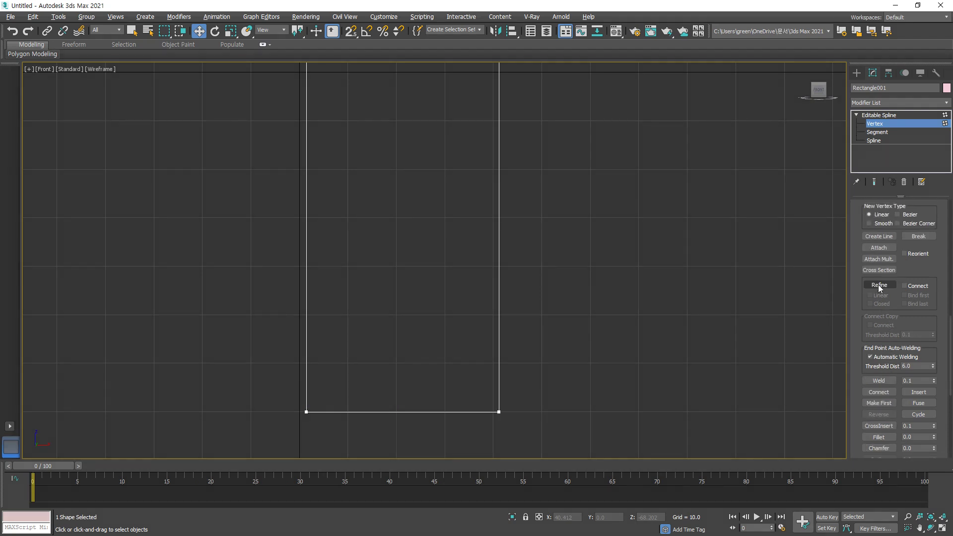
pyautogui.click(474, 411)
pyautogui.click(457, 412)
pyautogui.click(436, 411)
pyautogui.press('w')
# Move the three added bottom-edge vertices together slightly below the profile's base corners.
pyautogui.moveTo(444, 391); pyautogui.dragTo(462, 353, button='middle')
pyautogui.scroll(4, 461, 353)
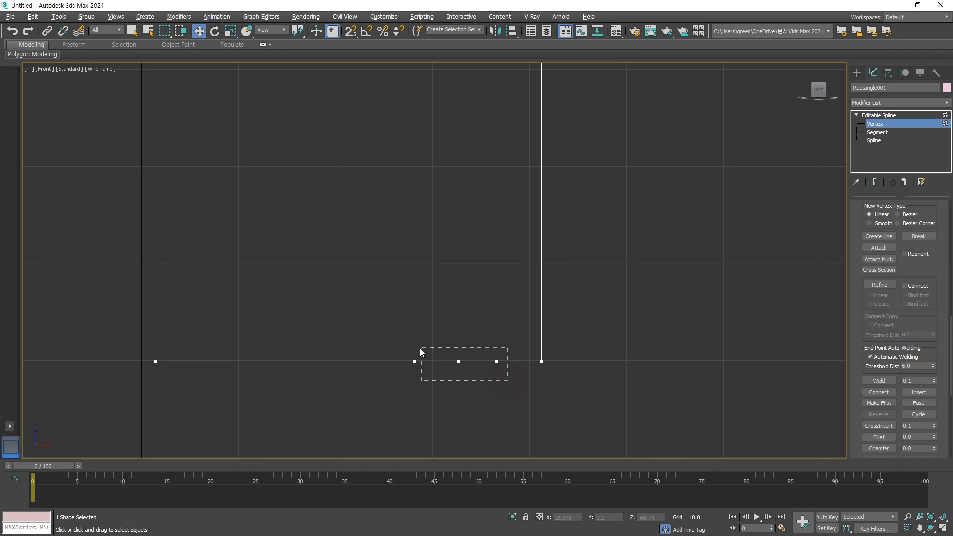
pyautogui.moveTo(412, 348); pyautogui.dragTo(412, 348)
pyautogui.moveTo(417, 312); pyautogui.dragTo(432, 317)
pyautogui.click(455, 371)
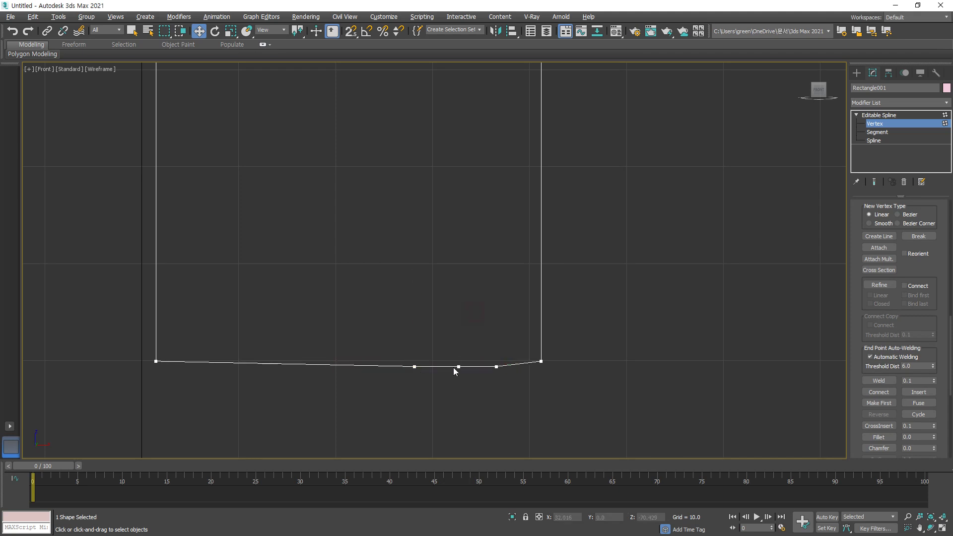
# Lower the middle added bottom-edge vertex to form a rounded bulge, and raise the profile's lower-left corner vertex to about Z -69.4.
pyautogui.moveTo(450, 353); pyautogui.dragTo(459, 334)
pyautogui.click(156, 361)
pyautogui.moveTo(157, 318); pyautogui.dragTo(158, 311)
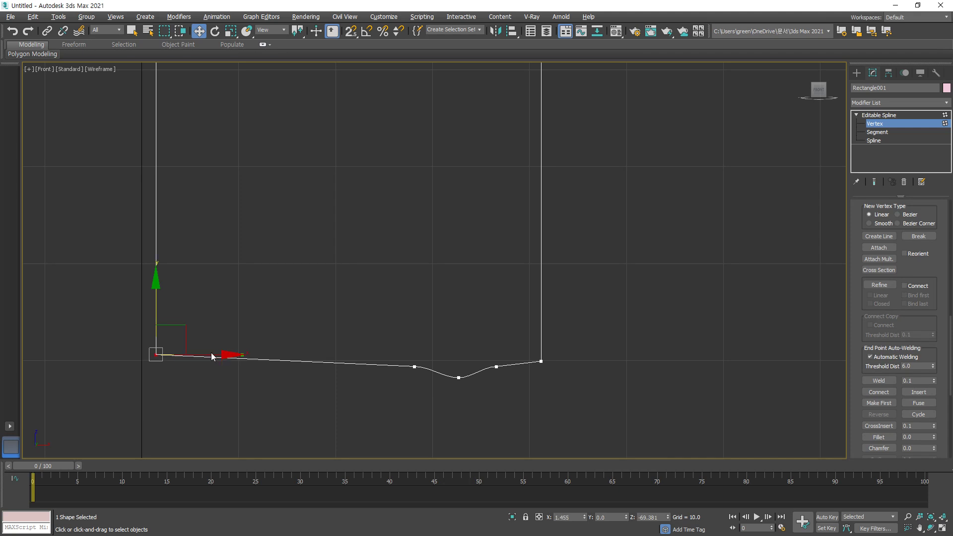
# Bow the bottom edge with the Bezier handle of the vertex left of the bulge, and raise the lower-left corner to about Z -68.4.
pyautogui.click(412, 368)
pyautogui.moveTo(329, 366); pyautogui.dragTo(330, 359)
pyautogui.click(155, 354)
pyautogui.moveTo(157, 322); pyautogui.dragTo(157, 312)
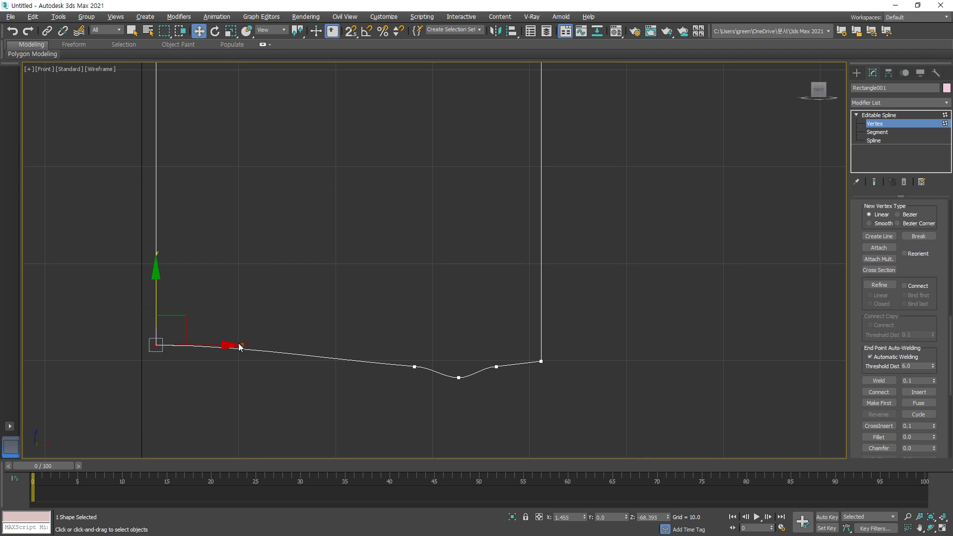
pyautogui.click(414, 366)
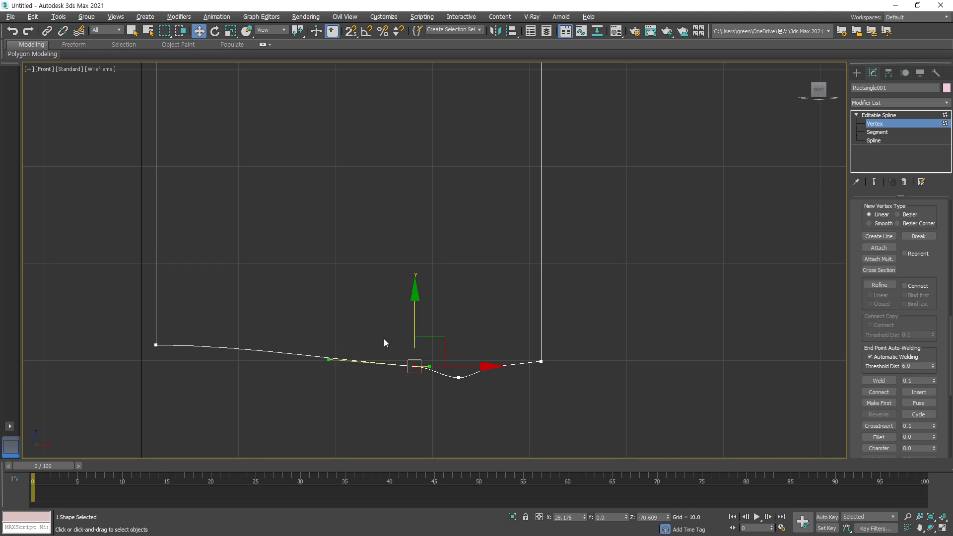
pyautogui.click(465, 408)
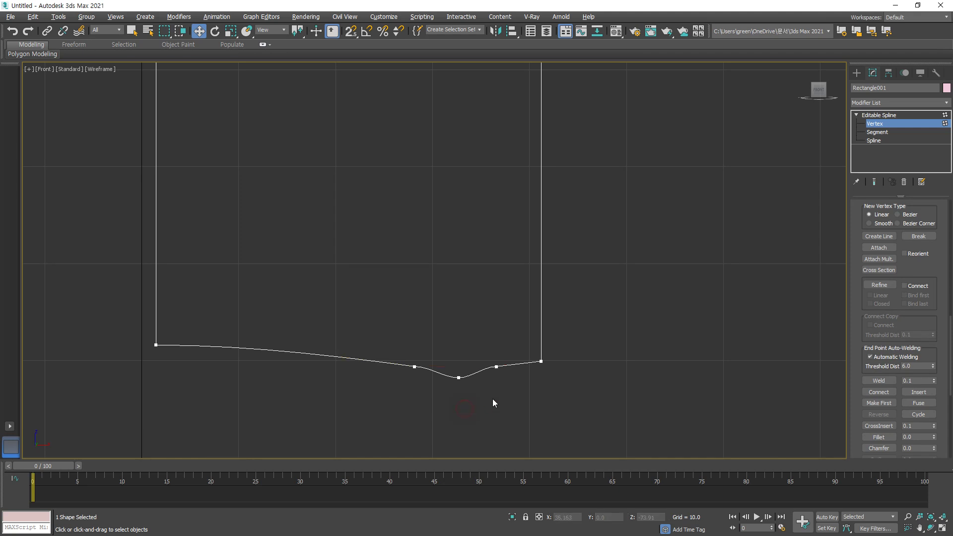
# Fillet the profile's lower-right corner vertex with a small radius.
pyautogui.click(541, 361)
pyautogui.scroll(-3, 881, 356)
pyautogui.scroll(-1, 880, 356)
pyautogui.click(881, 366)
pyautogui.moveTo(540, 361); pyautogui.dragTo(549, 353)
pyautogui.rightClick(536, 389)
# Convert the vertex right of the bottom bulge to Bezier and tilt its handle for a smooth transition into the edge.
pyautogui.scroll(4, 490, 377)
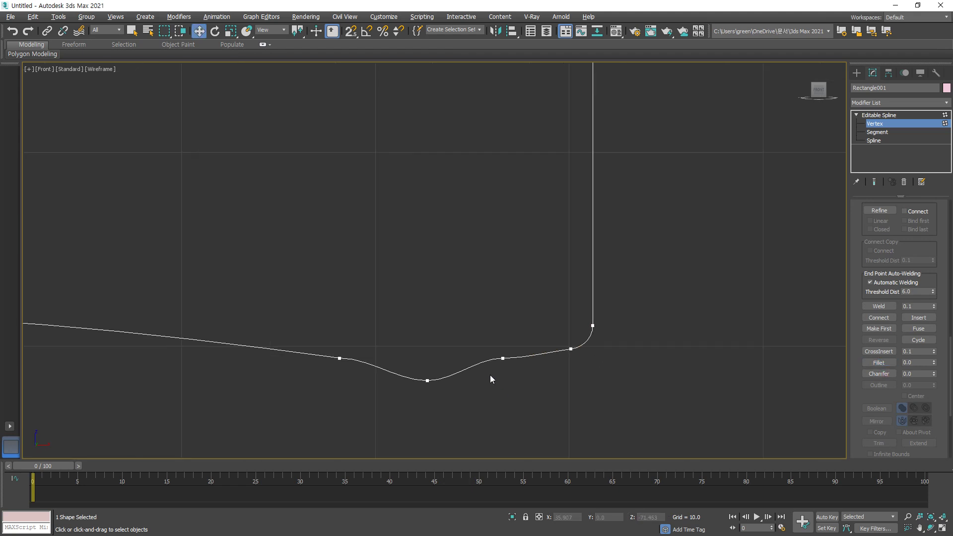
pyautogui.click(503, 359)
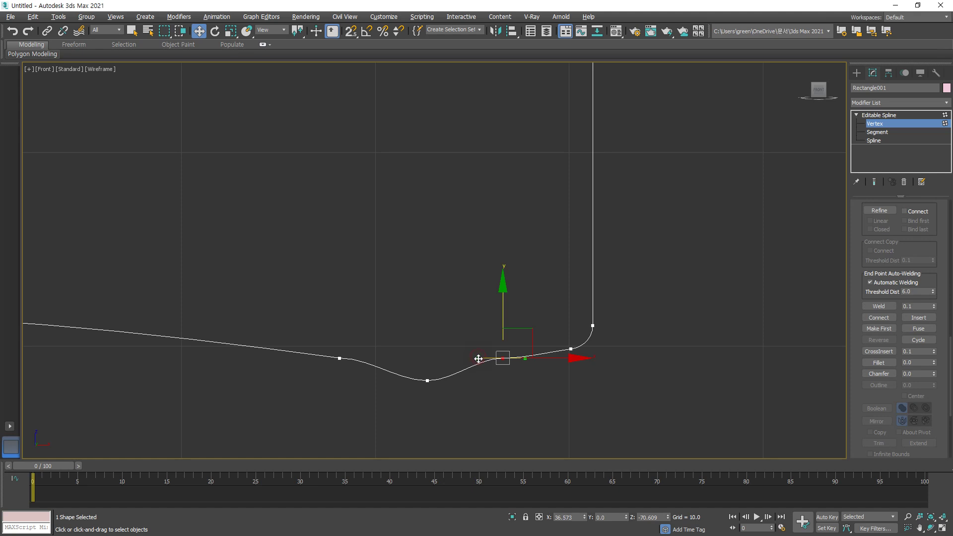
pyautogui.scroll(4, 501, 367)
pyautogui.rightClick(501, 350)
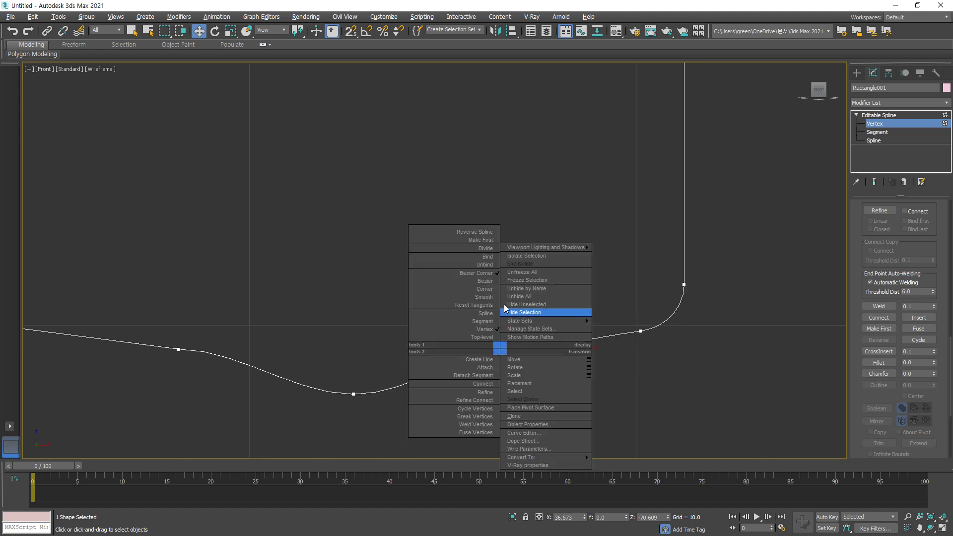
pyautogui.click(484, 281)
pyautogui.moveTo(452, 358); pyautogui.dragTo(453, 355)
# Convert the vertex left of the bottom bulge to Bezier, tilt its handle to smooth the curve, and leave vertex editing.
pyautogui.click(178, 350)
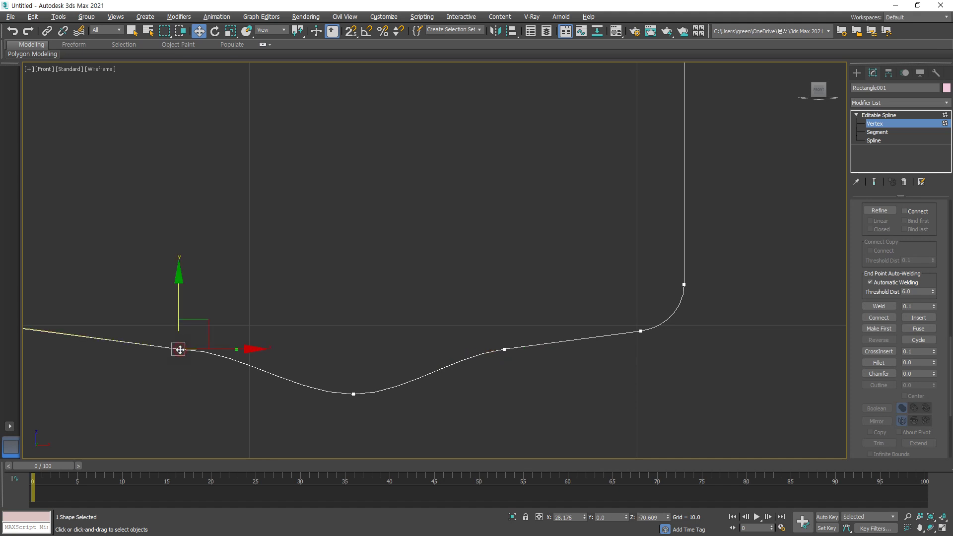
pyautogui.rightClick(178, 349)
pyautogui.click(171, 283)
pyautogui.moveTo(234, 357); pyautogui.dragTo(234, 362)
pyautogui.scroll(-5, 235, 362)
pyautogui.moveTo(191, 348); pyautogui.dragTo(324, 329, button='middle')
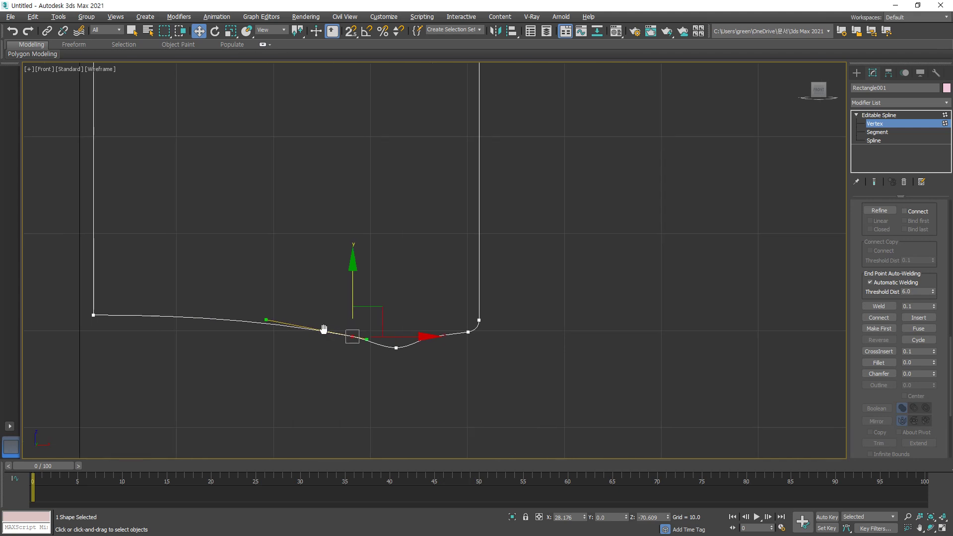
pyautogui.scroll(3, 405, 357)
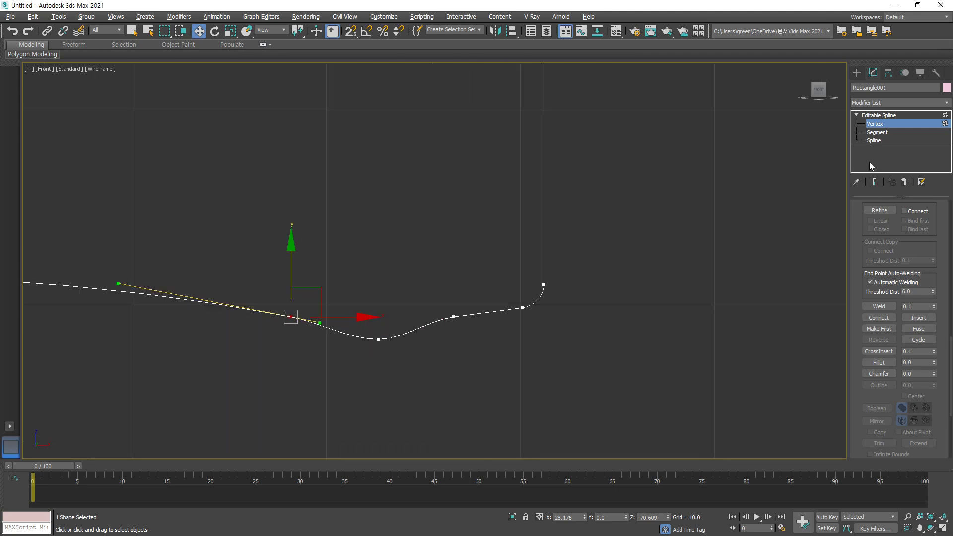
pyautogui.click(876, 125)
# Delete the straight vertical segment along the central axis so the profile becomes open.
pyautogui.scroll(-8, 387, 258)
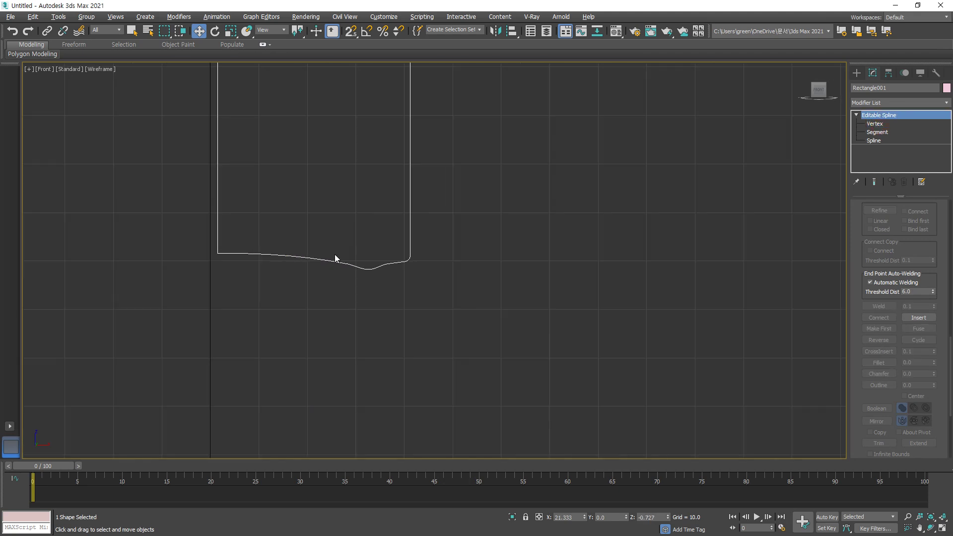
pyautogui.moveTo(365, 282); pyautogui.dragTo(400, 323, button='middle')
pyautogui.press('2')
pyautogui.scroll(-3, 365, 292)
pyautogui.click(347, 277)
pyautogui.press('Delete')
pyautogui.scroll(2, 402, 377)
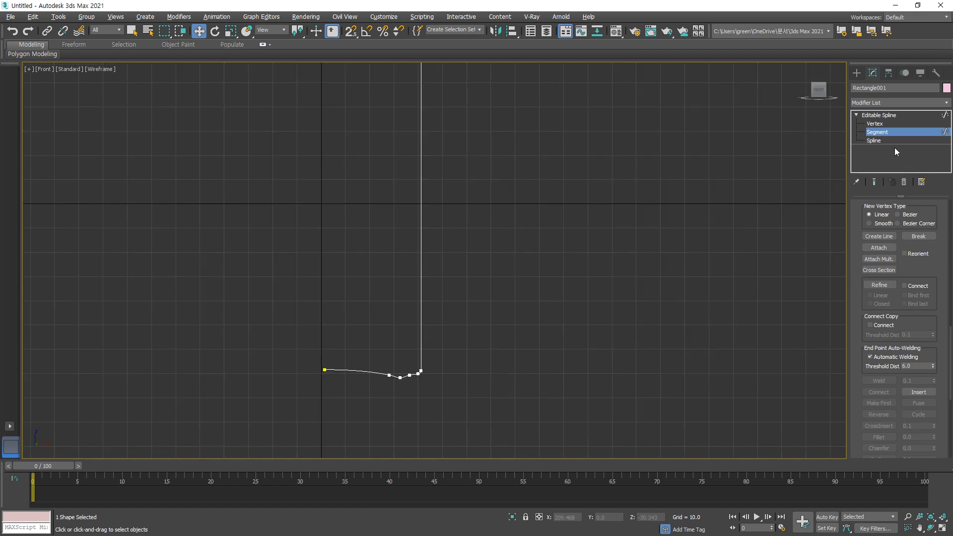
# Outline the whole profile spline slightly to give it a thin wall, and leave spline editing.
pyautogui.click(878, 141)
pyautogui.click(421, 204)
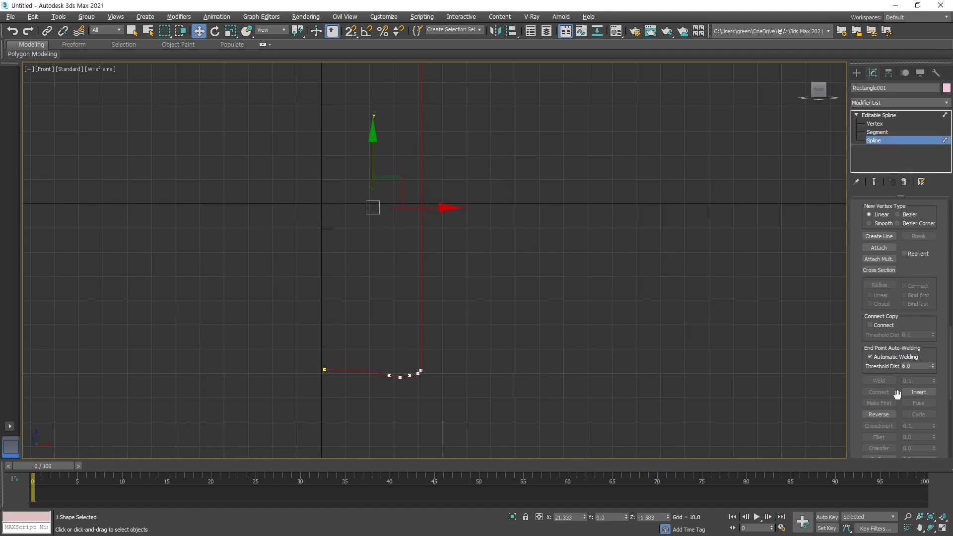
pyautogui.scroll(-4, 893, 394)
pyautogui.click(878, 355)
pyautogui.scroll(10, 391, 381)
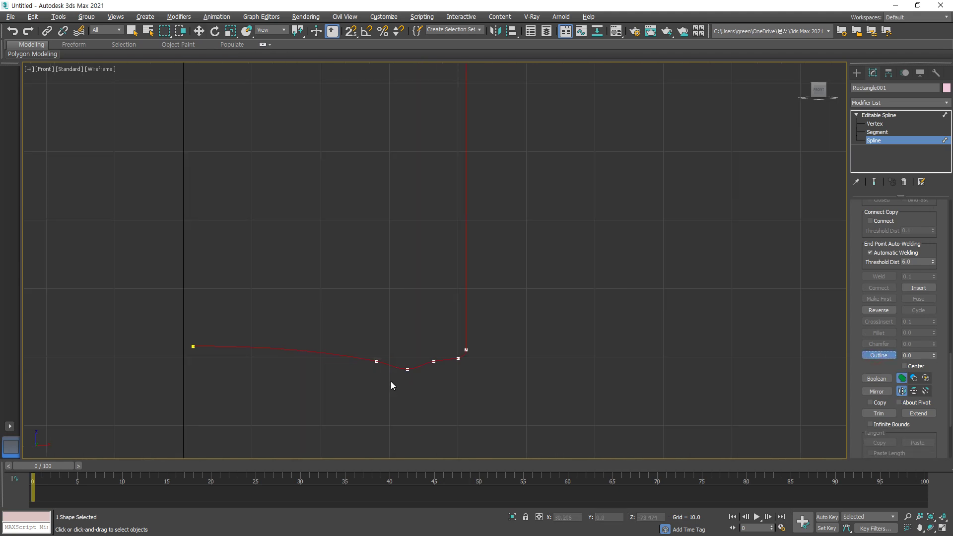
pyautogui.moveTo(392, 342); pyautogui.dragTo(392, 341)
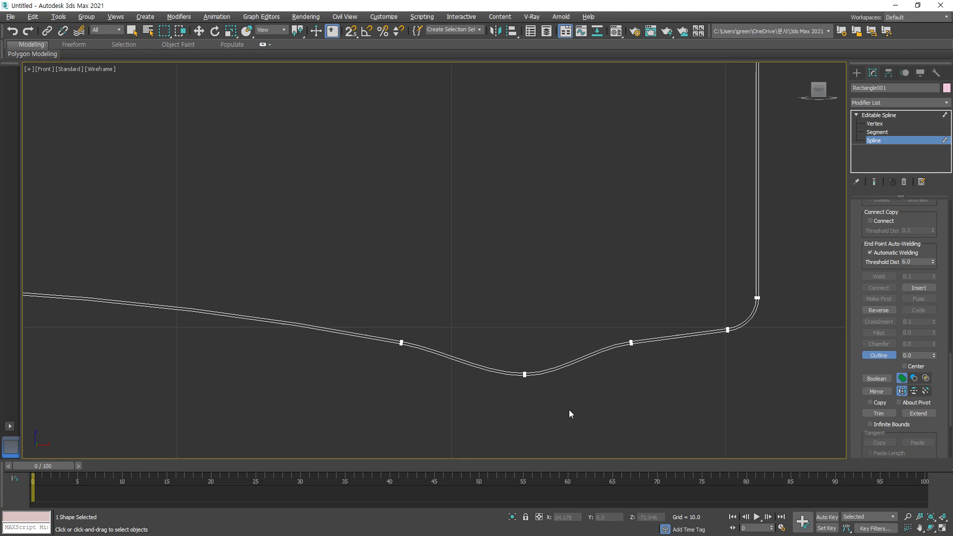
pyautogui.click(872, 143)
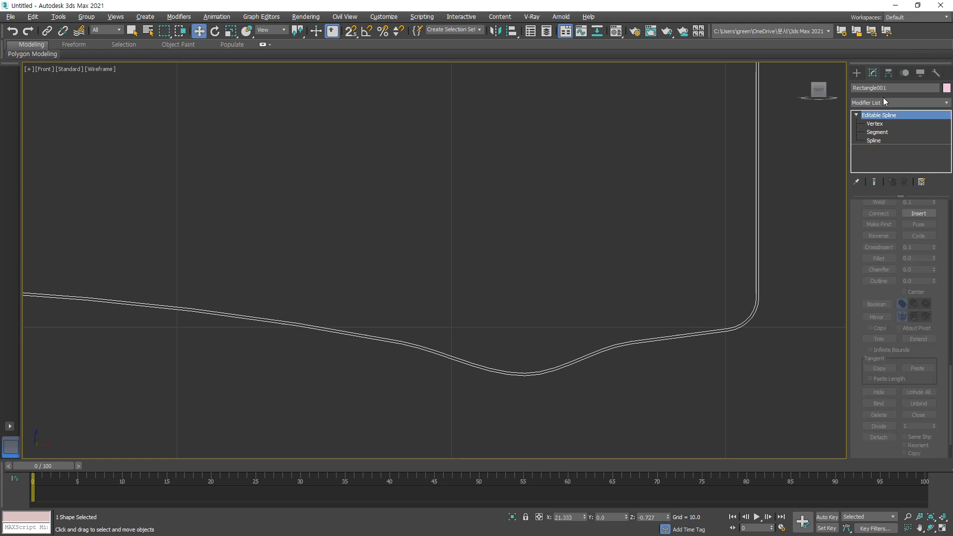
# Apply a Lathe modifier to the profile and align its axis to Min.
pyautogui.click(883, 99)
pyautogui.press('l')
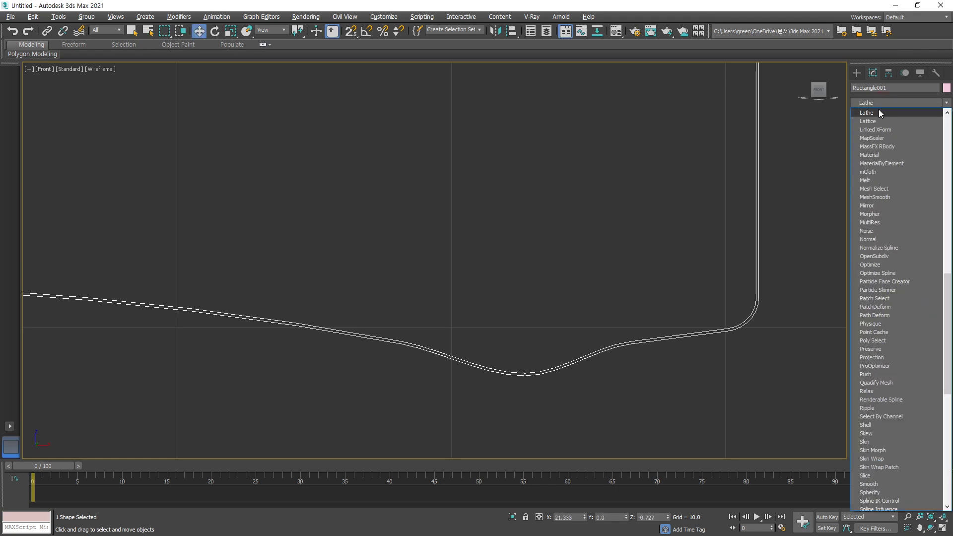
pyautogui.click(879, 110)
pyautogui.click(875, 329)
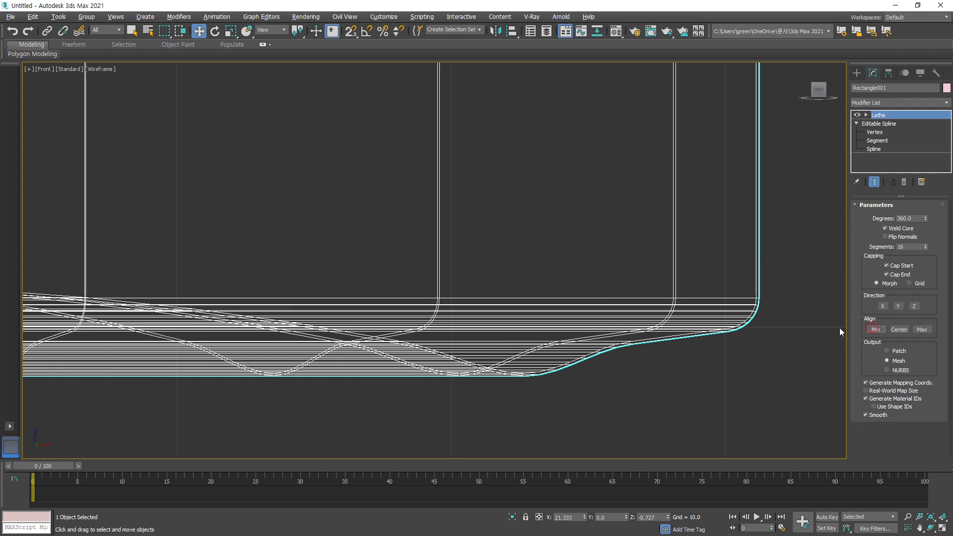
# Switch to the four-viewport layout and fit the lathed can in all views.
pyautogui.scroll(-6, 436, 259)
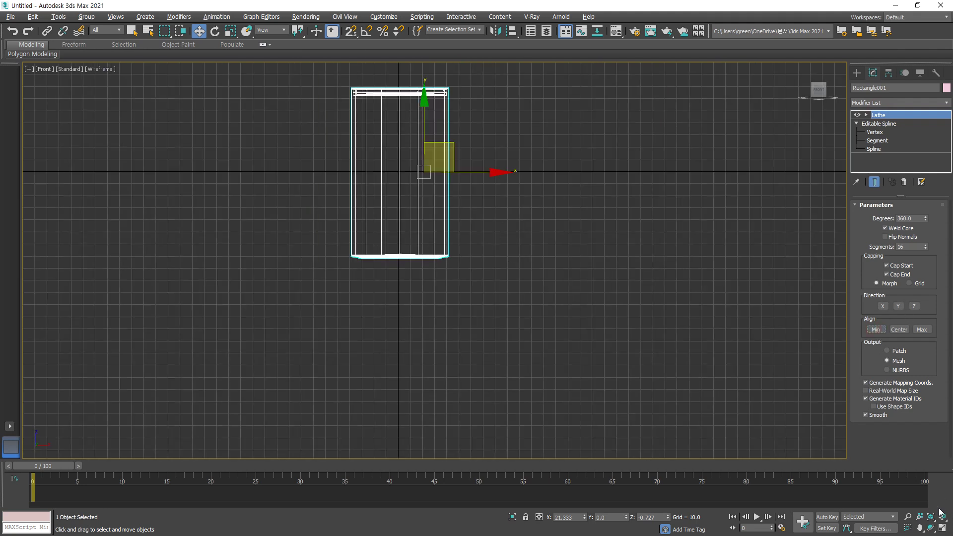
pyautogui.click(942, 528)
pyautogui.click(942, 517)
pyautogui.moveTo(745, 374); pyautogui.dragTo(711, 373, button='middle')
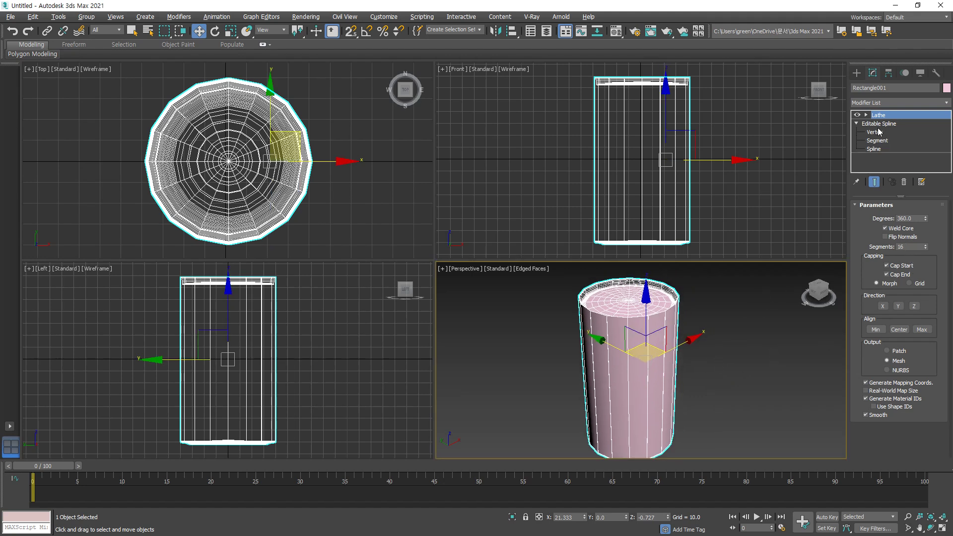
# Return to the spline's vertex level with the lathed end result shown, and select the outer rim's top vertices in the front view.
pyautogui.click(877, 131)
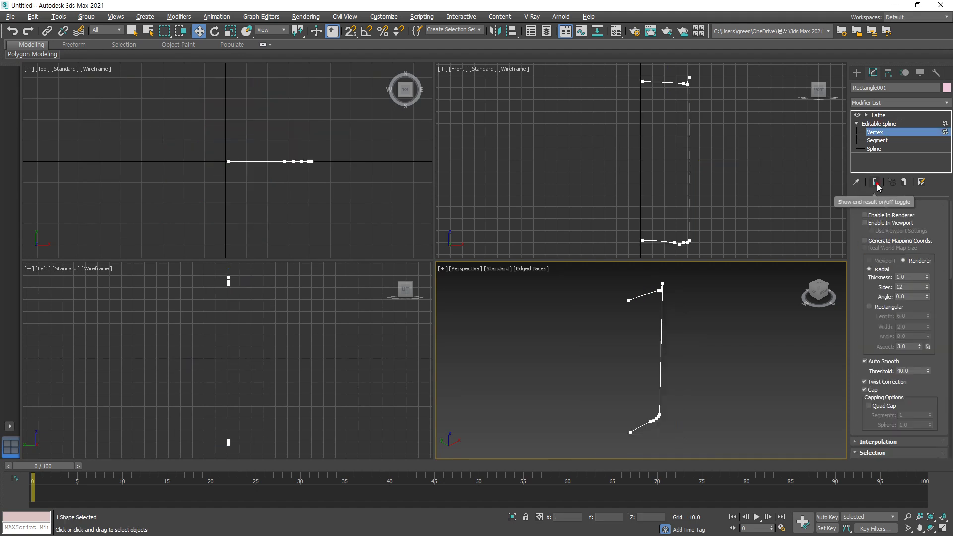
pyautogui.click(875, 182)
pyautogui.moveTo(705, 66); pyautogui.dragTo(702, 105, button='middle')
pyautogui.moveTo(549, 147); pyautogui.dragTo(550, 148)
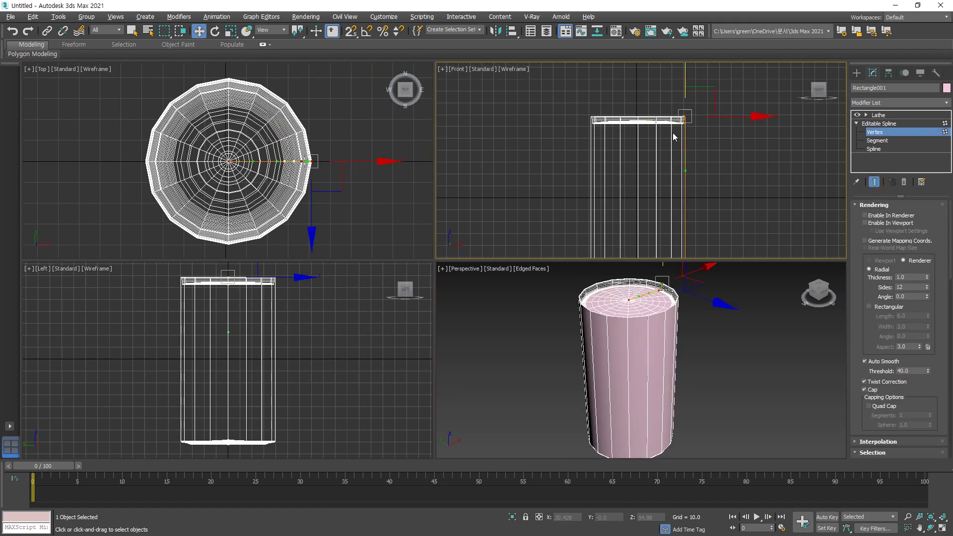
pyautogui.scroll(-2, 672, 132)
pyautogui.press('s')
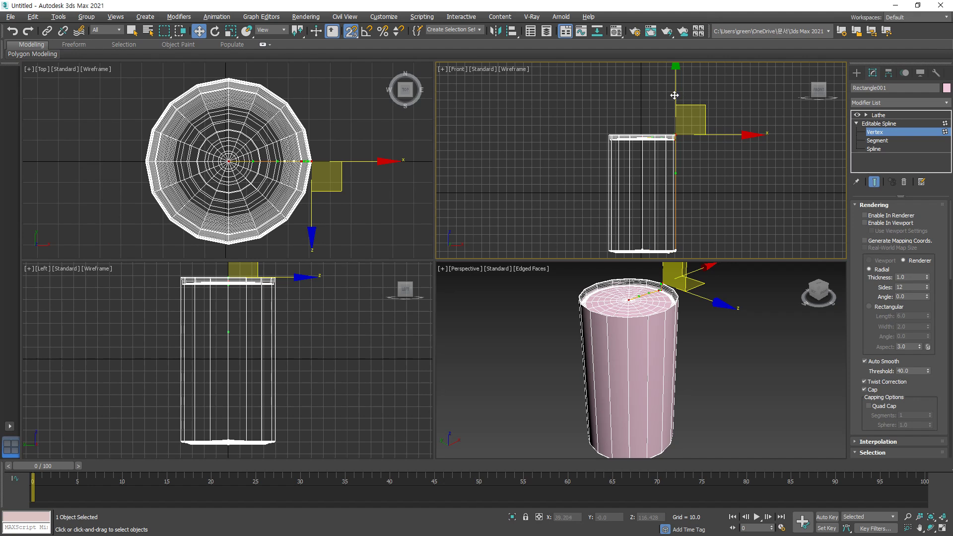
pyautogui.moveTo(674, 95); pyautogui.dragTo(674, 90)
pyautogui.rightClick(682, 98)
pyautogui.press('s')
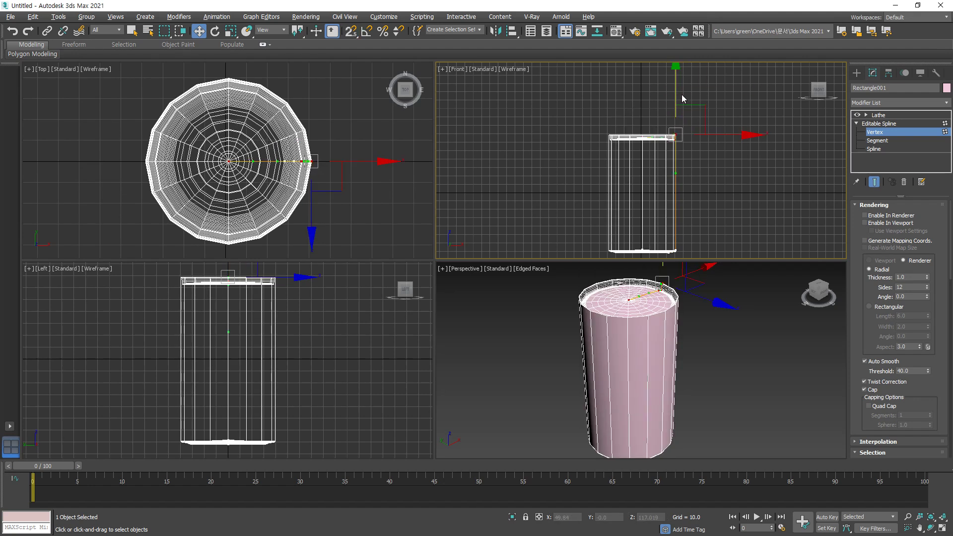
# Raise the lathe profile's outer top rim vertex and its bottom centre vertex in the front view.
pyautogui.moveTo(676, 98); pyautogui.dragTo(678, 69)
pyautogui.click(722, 120)
pyautogui.scroll(10, 632, 213)
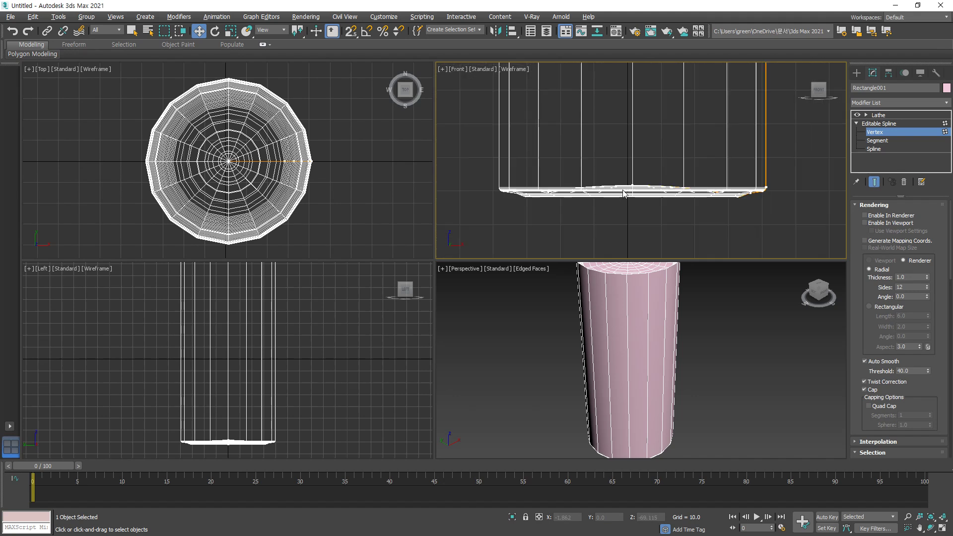
pyautogui.click(638, 153)
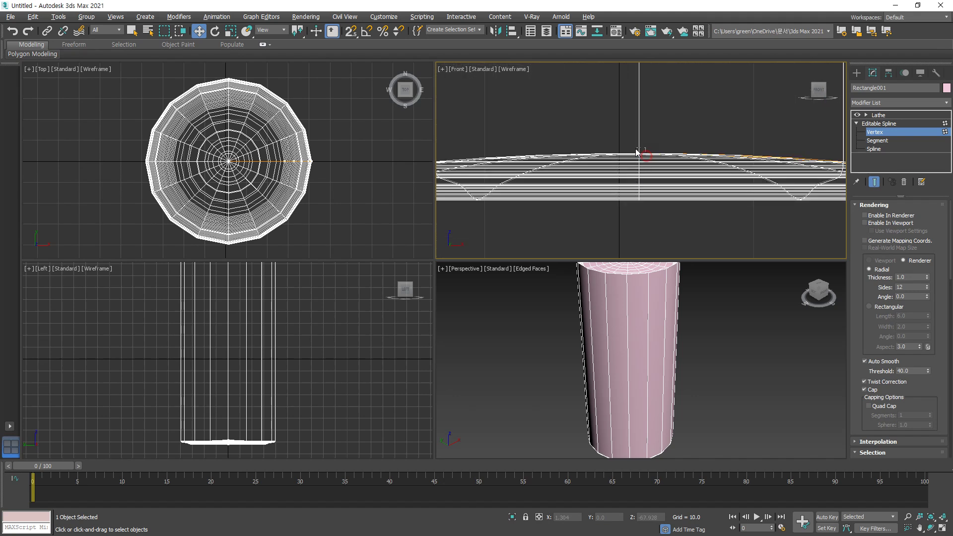
pyautogui.moveTo(639, 122); pyautogui.dragTo(644, 90)
pyautogui.scroll(-8, 669, 195)
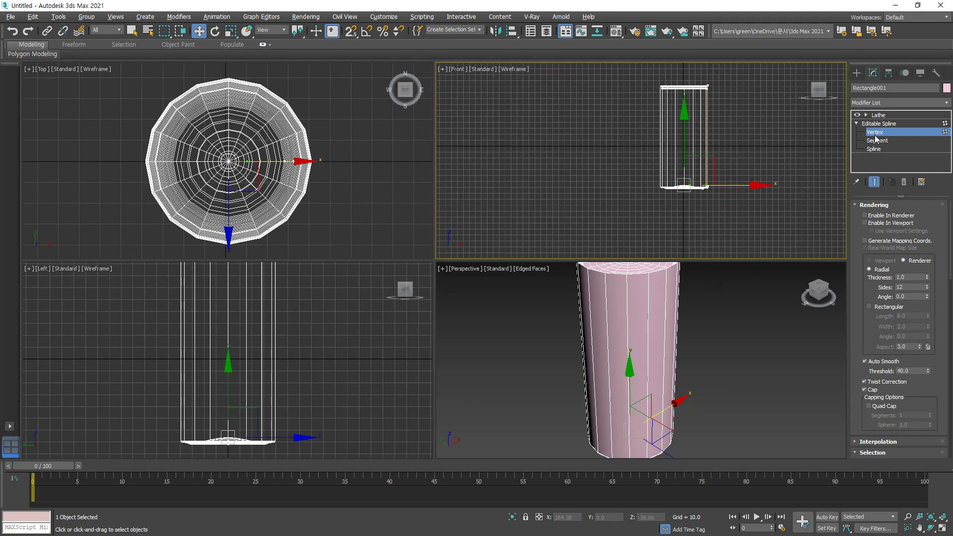
pyautogui.click(767, 305)
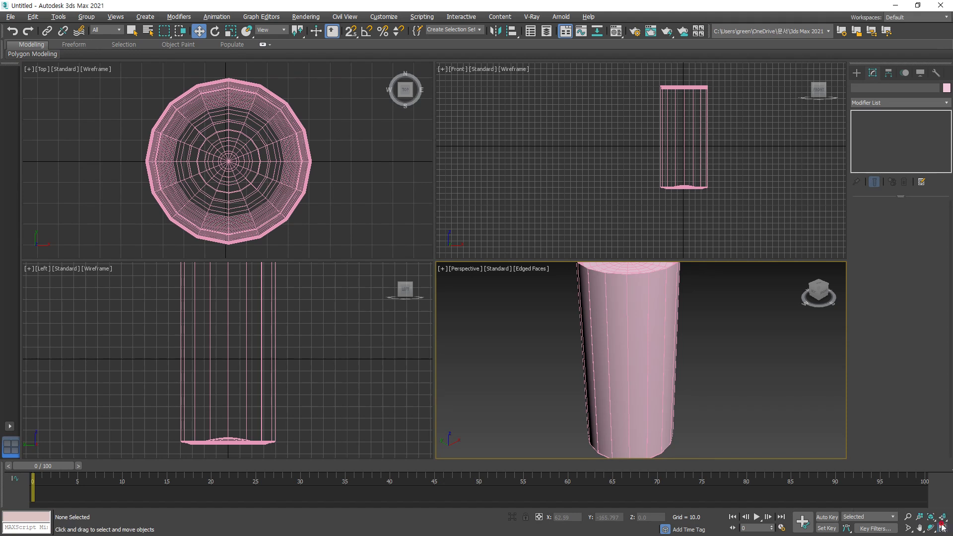
# Try to change the lathed can's object colour to dark blue without selecting the can.
pyautogui.click(942, 528)
pyautogui.click(942, 517)
pyautogui.click(932, 528)
pyautogui.moveTo(470, 321); pyautogui.dragTo(527, 322)
pyautogui.click(946, 88)
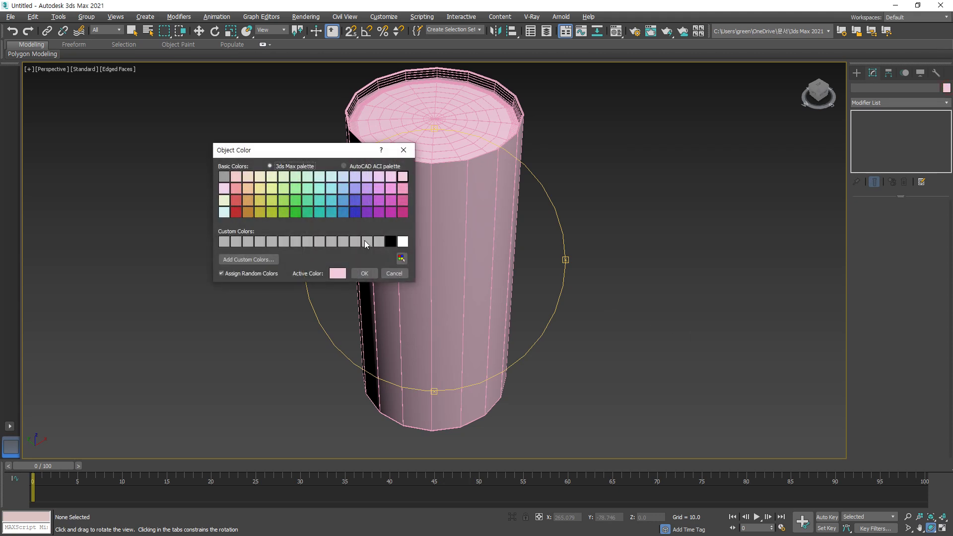
pyautogui.click(356, 214)
pyautogui.click(364, 271)
pyautogui.moveTo(453, 327); pyautogui.dragTo(447, 300)
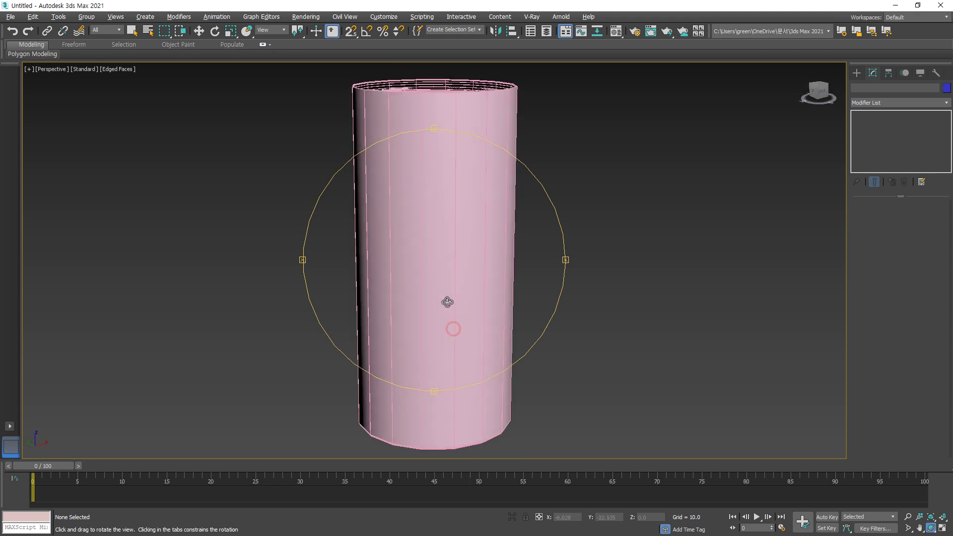
# Select the lathed can and set its object colour to dark blue.
pyautogui.press('w')
pyautogui.click(507, 272)
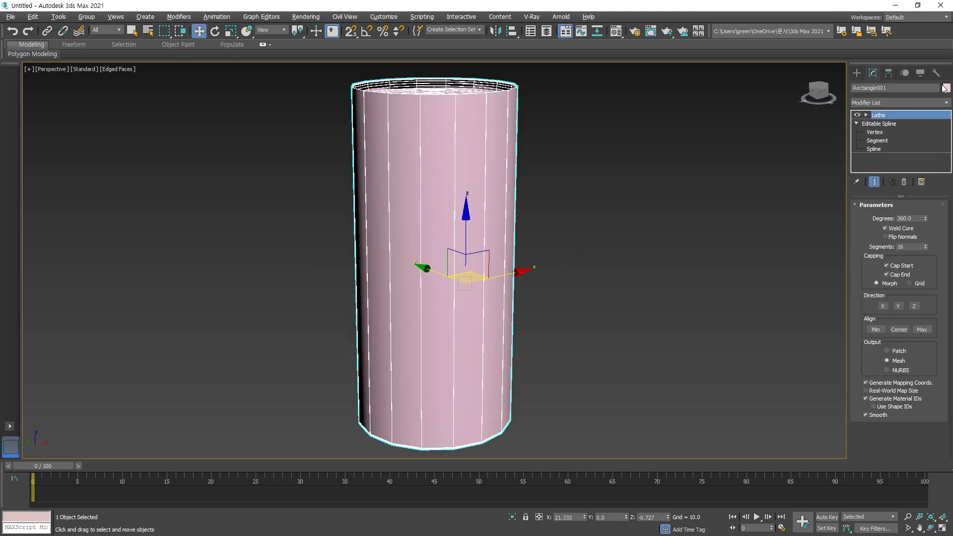
pyautogui.click(946, 88)
pyautogui.click(356, 212)
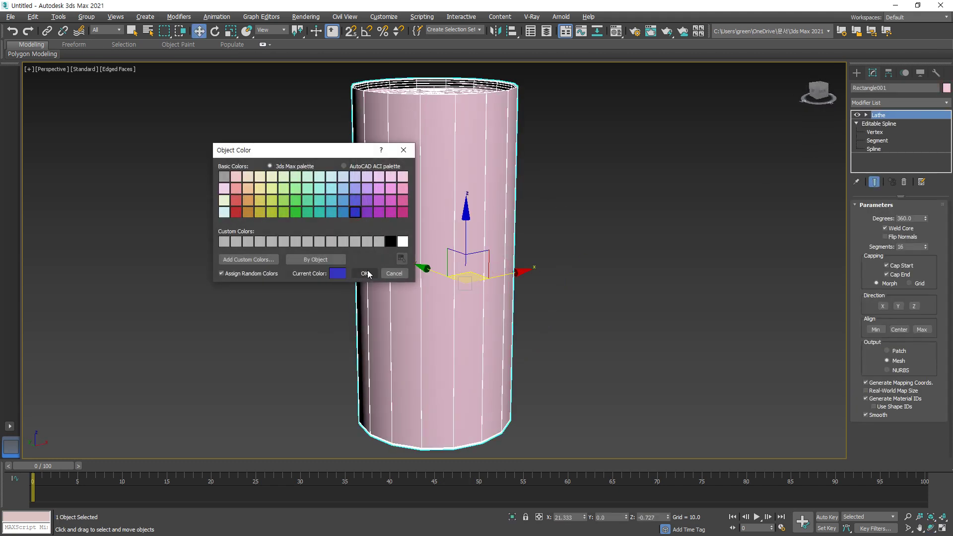
pyautogui.click(364, 273)
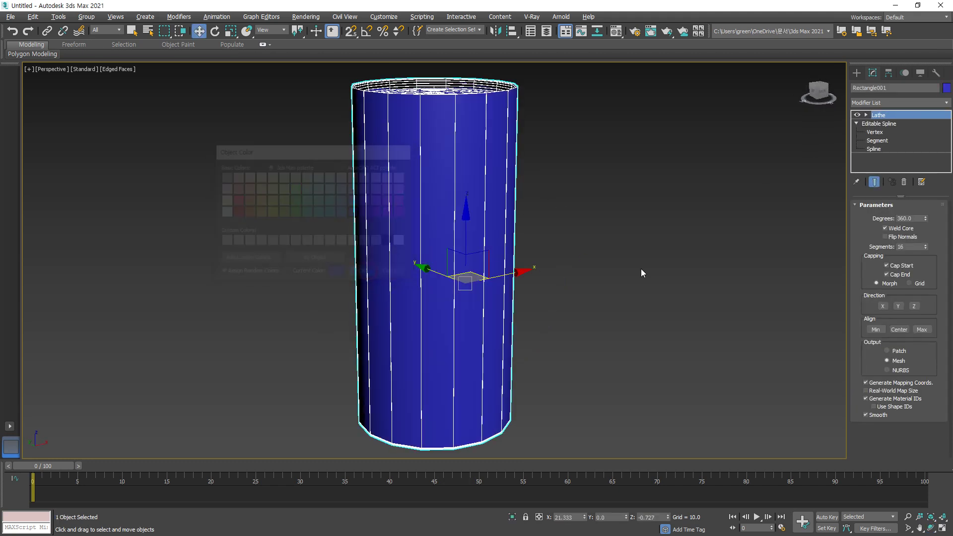
pyautogui.click(941, 516)
pyautogui.click(930, 528)
pyautogui.moveTo(410, 266); pyautogui.dragTo(487, 287)
pyautogui.rightClick(576, 278)
pyautogui.click(577, 278)
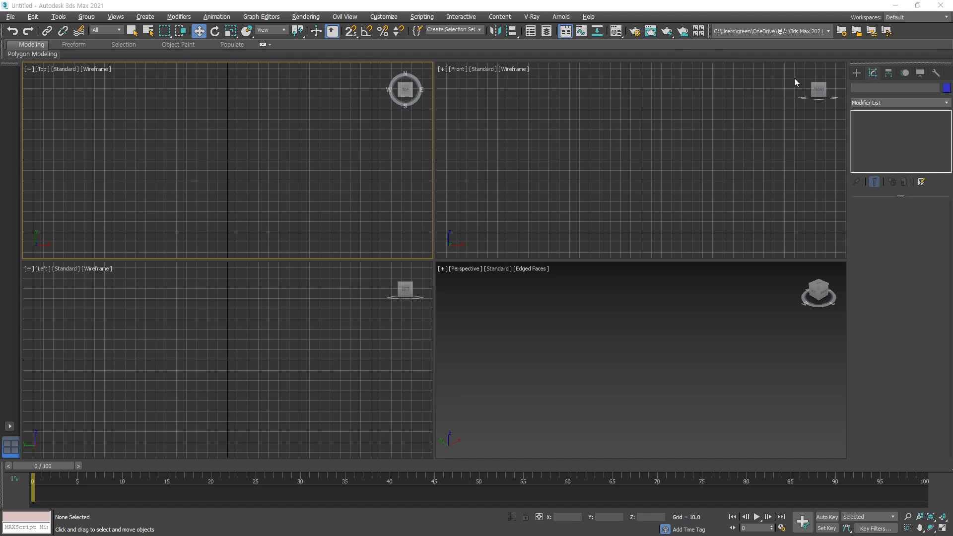
# Draw a closed four-point line profile beside the vertical axis in the front view, with its upper edge about 66 units long.
pyautogui.click(856, 73)
pyautogui.click(879, 140)
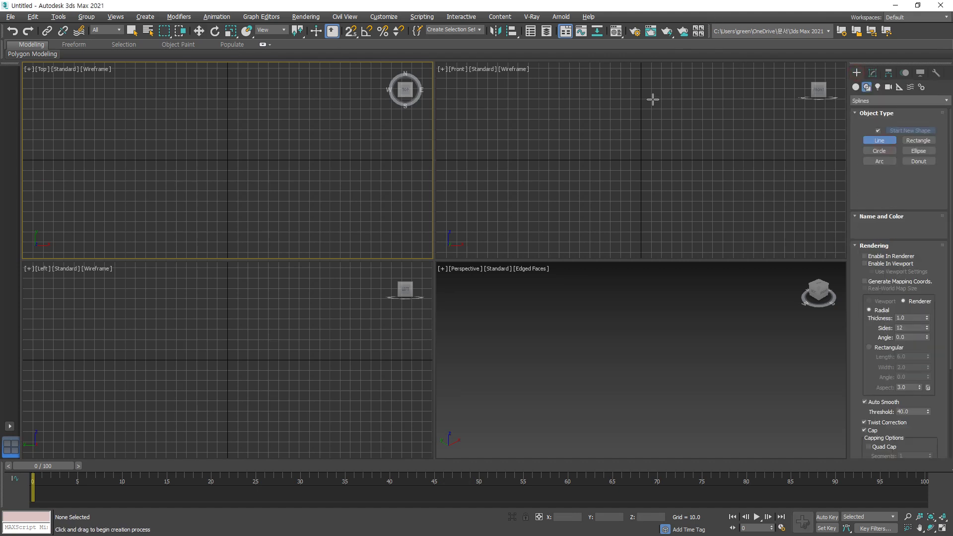
pyautogui.click(642, 75)
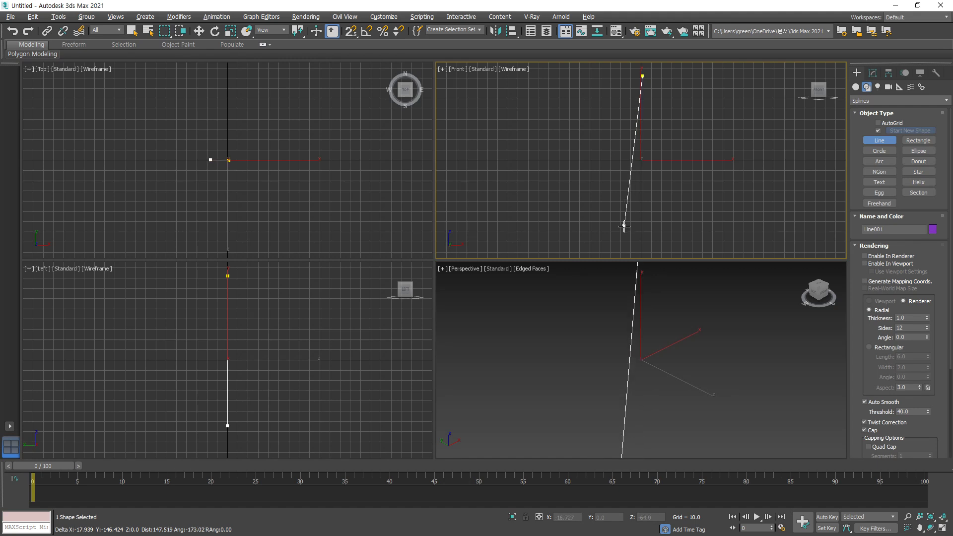
pyautogui.click(637, 241)
pyautogui.click(711, 241)
pyautogui.click(711, 77)
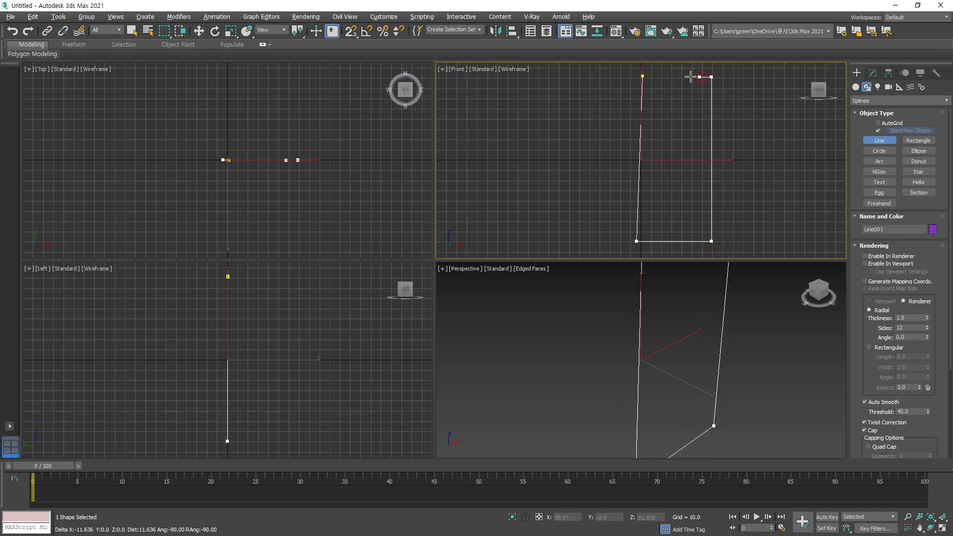
pyautogui.click(643, 76)
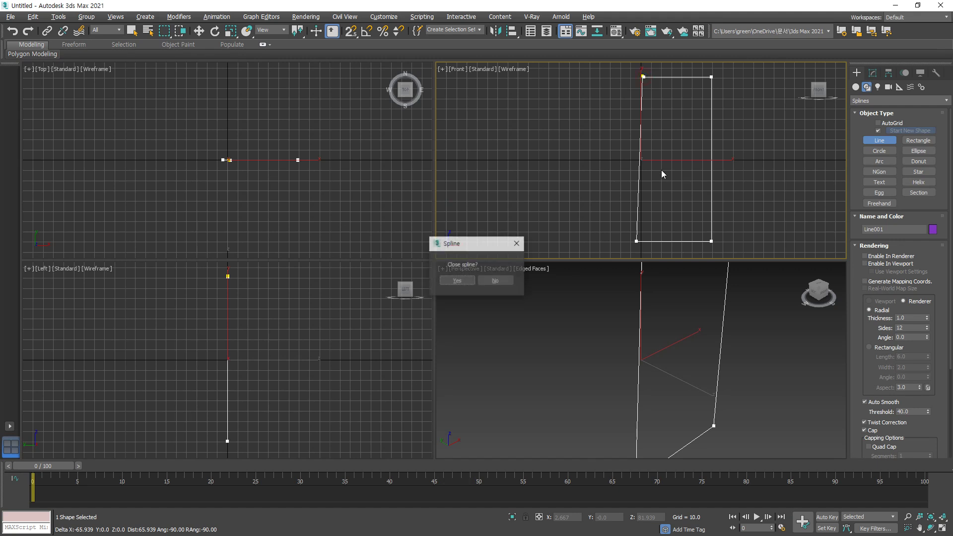
pyautogui.click(454, 281)
pyautogui.moveTo(638, 70); pyautogui.dragTo(638, 292)
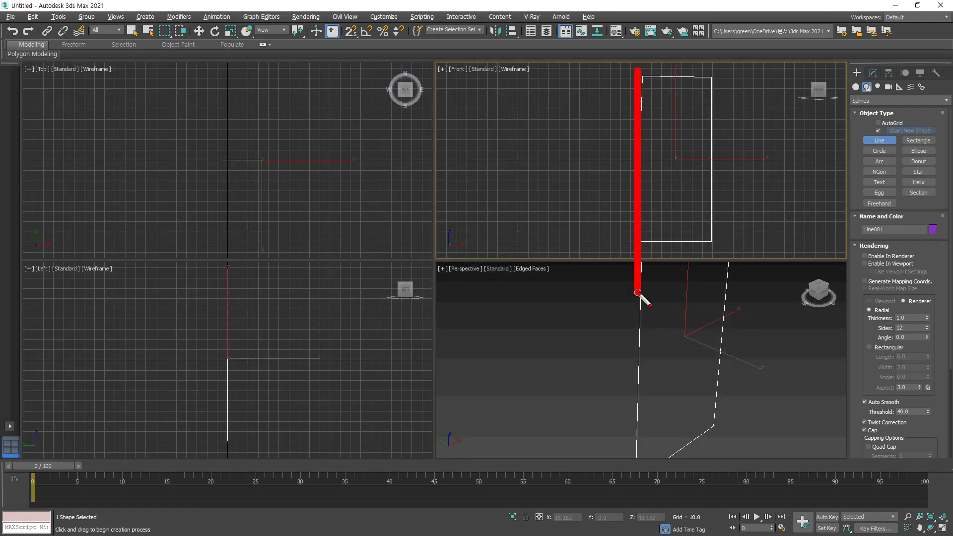
pyautogui.moveTo(643, 76); pyautogui.dragTo(626, 280)
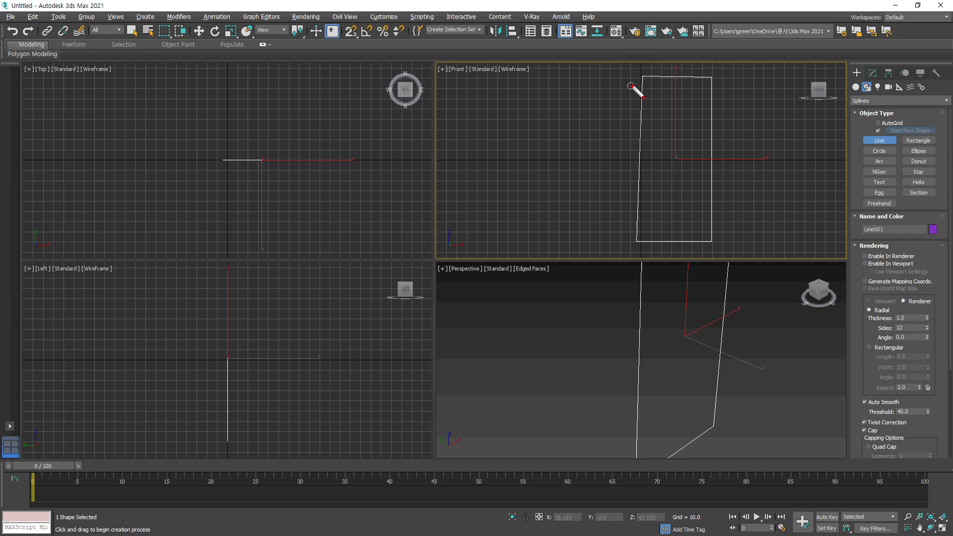
pyautogui.moveTo(639, 61); pyautogui.dragTo(639, 328)
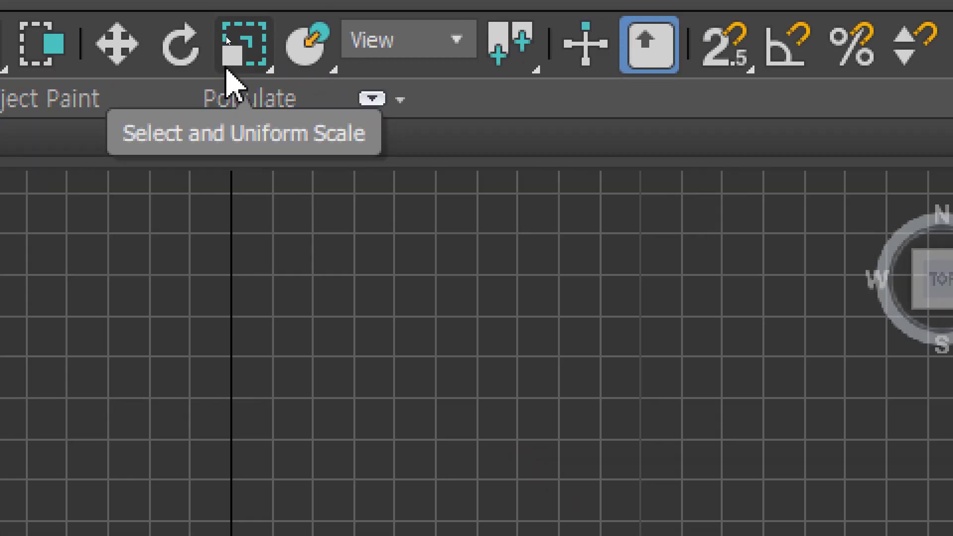
# Look through the available scale tool variants and activate Select and Uniform Scale.
pyautogui.click(237, 68)
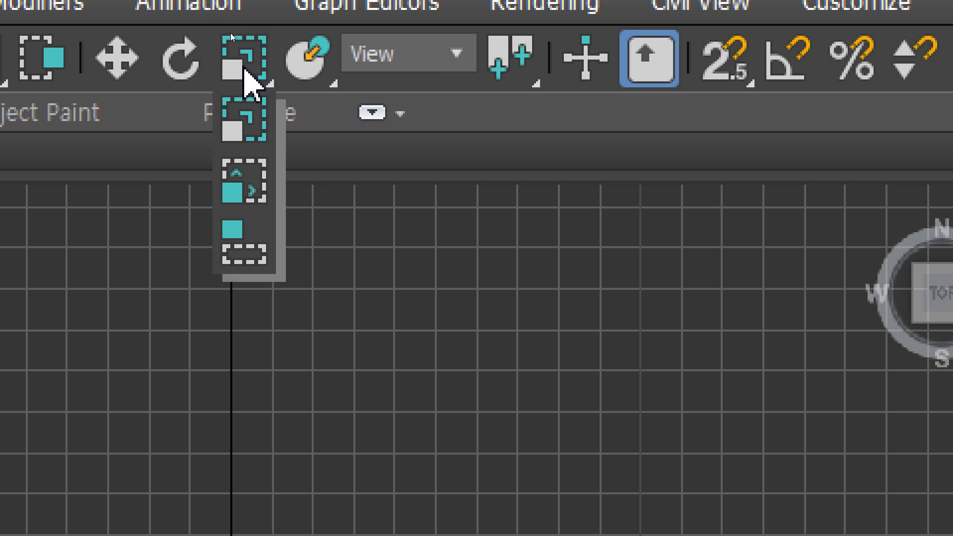
pyautogui.moveTo(243, 70); pyautogui.dragTo(252, 246)
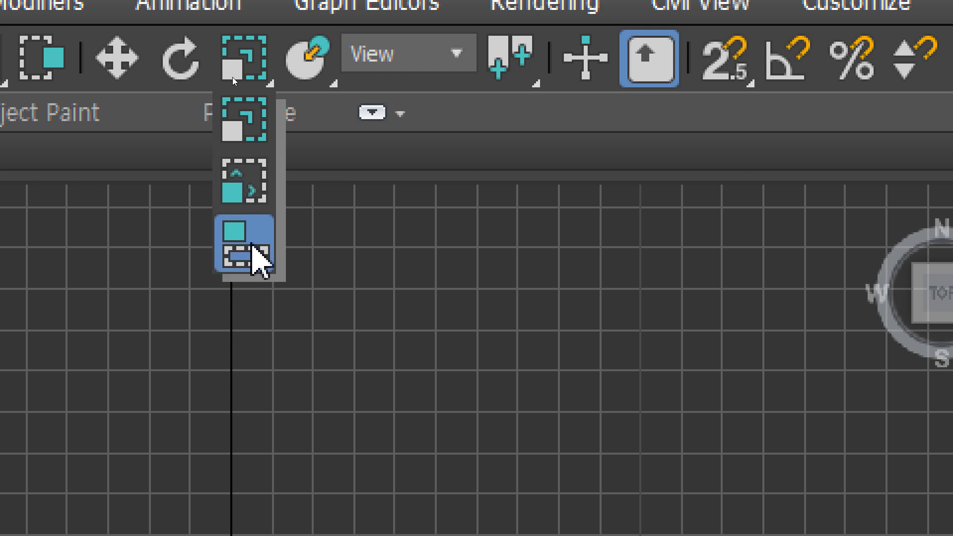
pyautogui.moveTo(253, 245); pyautogui.dragTo(260, 118)
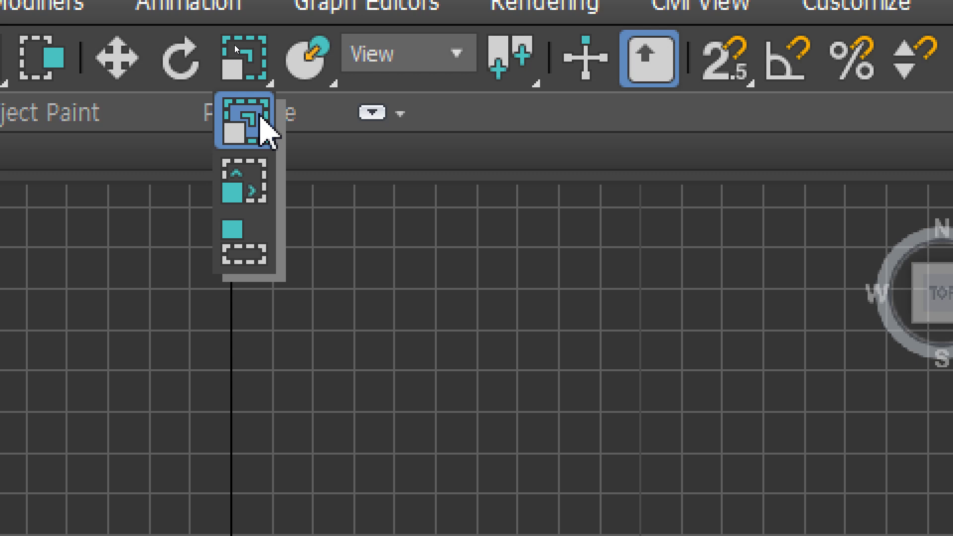
pyautogui.moveTo(260, 119); pyautogui.dragTo(260, 119)
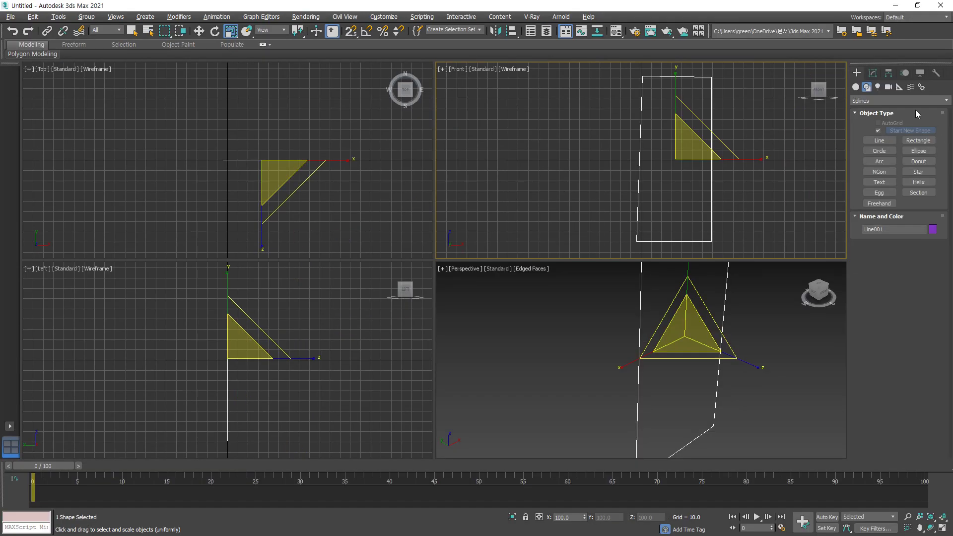
# Create a sphere with a radius of about 28.6 in the top view and isolate it.
pyautogui.click(855, 87)
pyautogui.click(879, 143)
pyautogui.moveTo(180, 155); pyautogui.dragTo(185, 124)
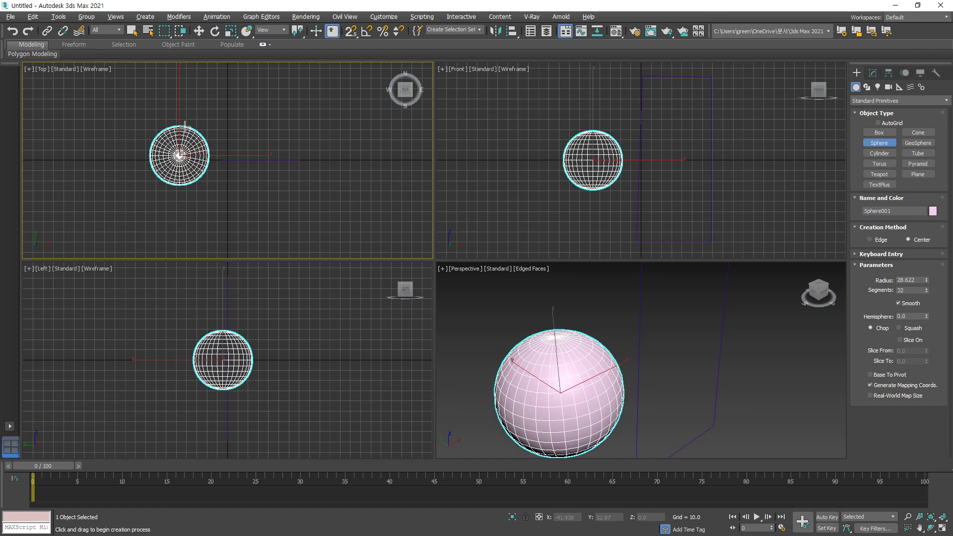
pyautogui.hotkey('alt', 'q')
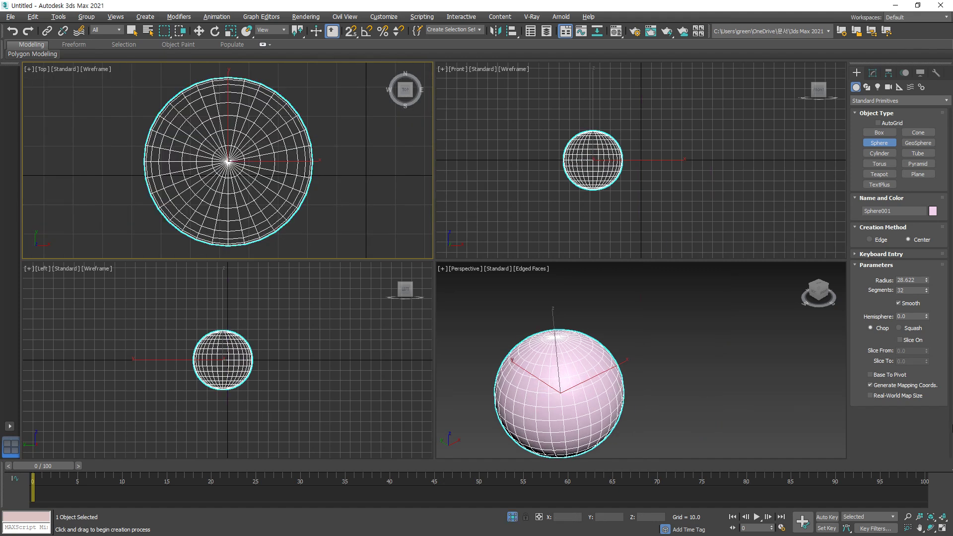
pyautogui.click(942, 516)
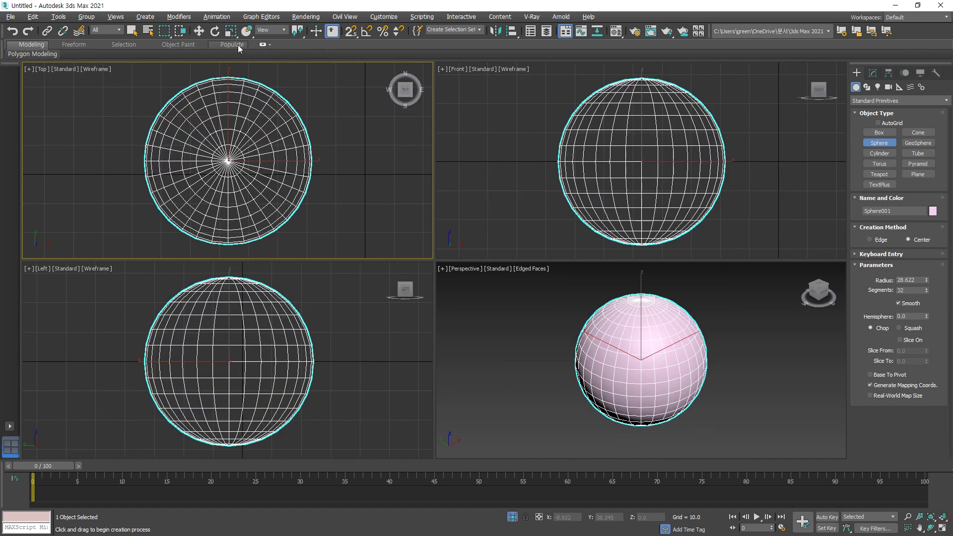
# Scale the sphere non-uniformly in the top view to about 113.6% along X and 112.2% along Y.
pyautogui.click(229, 33)
pyautogui.click(648, 318)
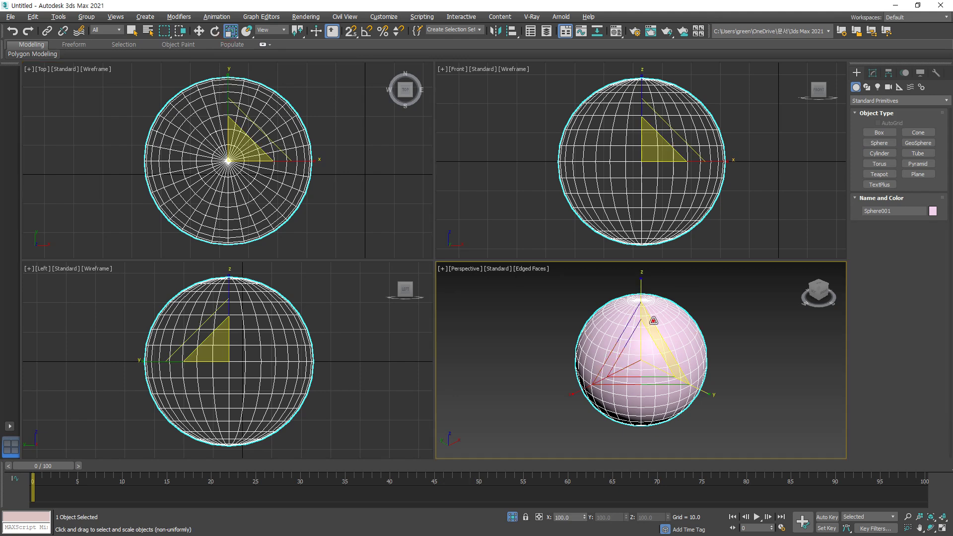
pyautogui.moveTo(654, 365); pyautogui.dragTo(685, 360)
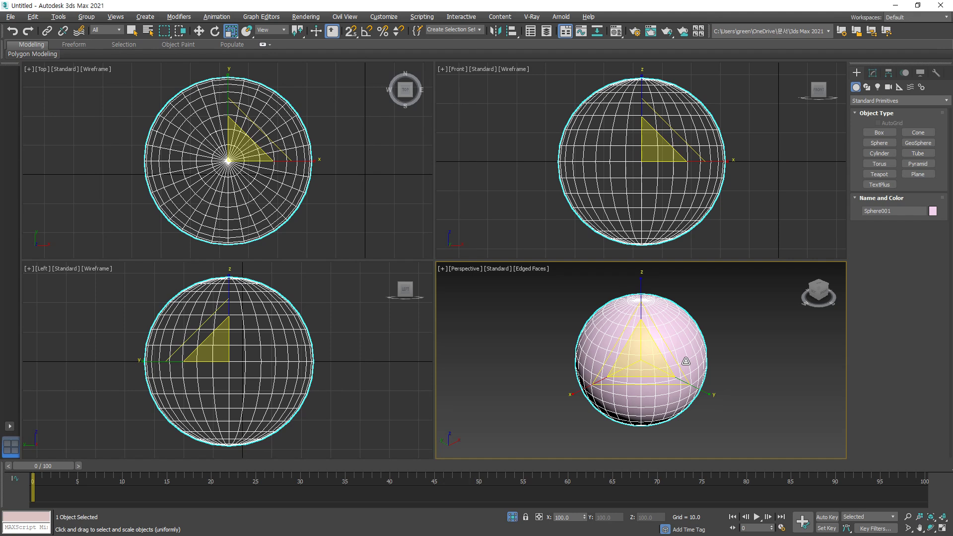
pyautogui.moveTo(284, 107)
pyautogui.mouseDown()
pyautogui.moveTo(299, 91)
pyautogui.moveTo(295, 119)
pyautogui.moveTo(298, 79)
pyautogui.moveTo(296, 107)
pyautogui.moveTo(298, 94)
pyautogui.moveTo(284, 99)
pyautogui.mouseUp()
pyautogui.moveTo(235, 35); pyautogui.dragTo(234, 68)
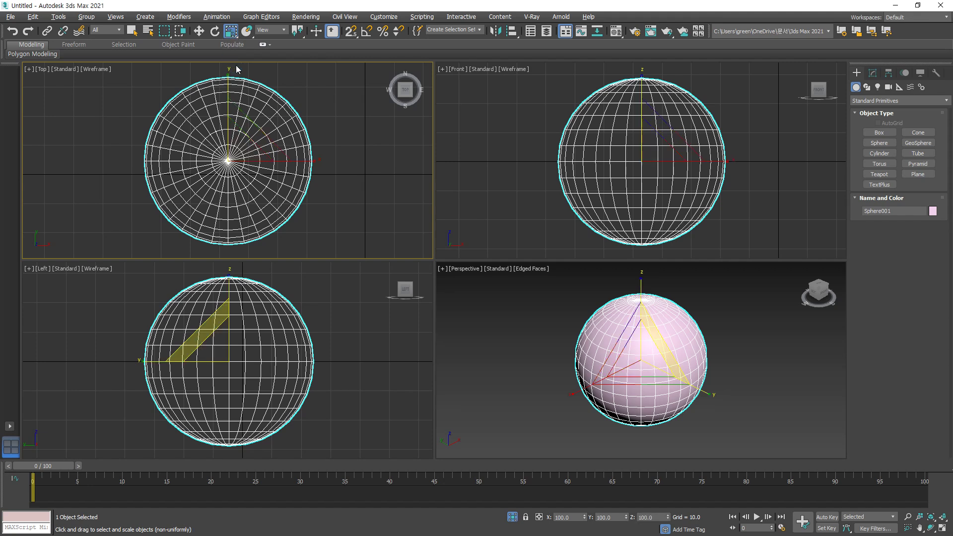
pyautogui.moveTo(307, 156)
pyautogui.mouseDown()
pyautogui.moveTo(358, 157)
pyautogui.moveTo(308, 161)
pyautogui.mouseUp()
pyautogui.moveTo(228, 96)
pyautogui.mouseDown()
pyautogui.moveTo(228, 79)
pyautogui.moveTo(228, 94)
pyautogui.mouseUp()
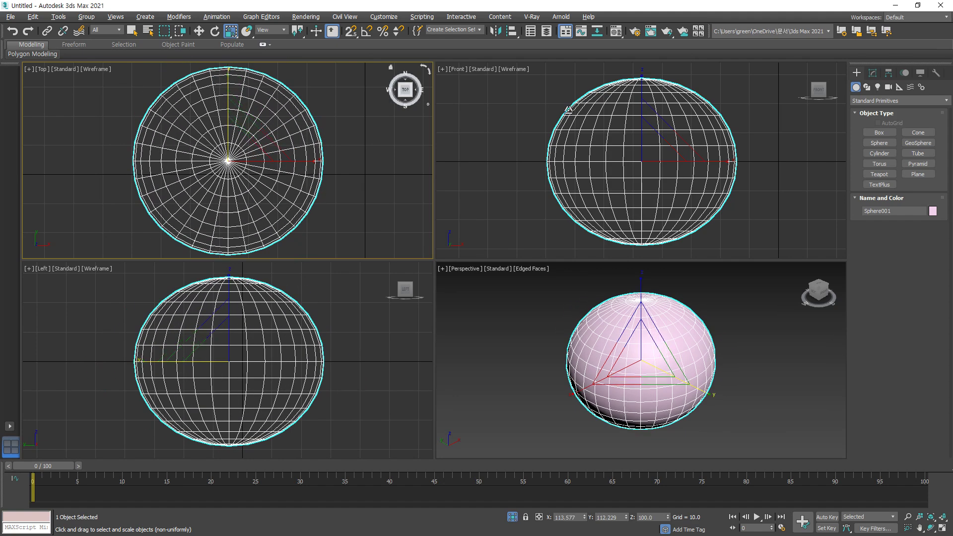
# Flatten the sphere to about 72.6% along its vertical axis and rescale it uniformly and within the horizontal plane.
pyautogui.moveTo(616, 82); pyautogui.dragTo(606, 113, button='middle')
pyautogui.moveTo(630, 104); pyautogui.dragTo(652, 120)
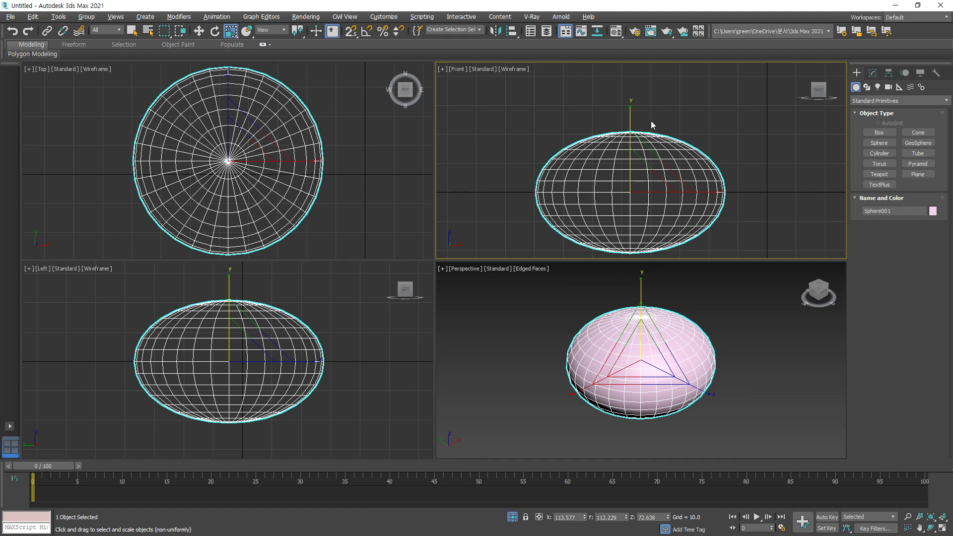
pyautogui.moveTo(645, 174)
pyautogui.mouseDown()
pyautogui.moveTo(662, 153)
pyautogui.moveTo(634, 177)
pyautogui.mouseUp()
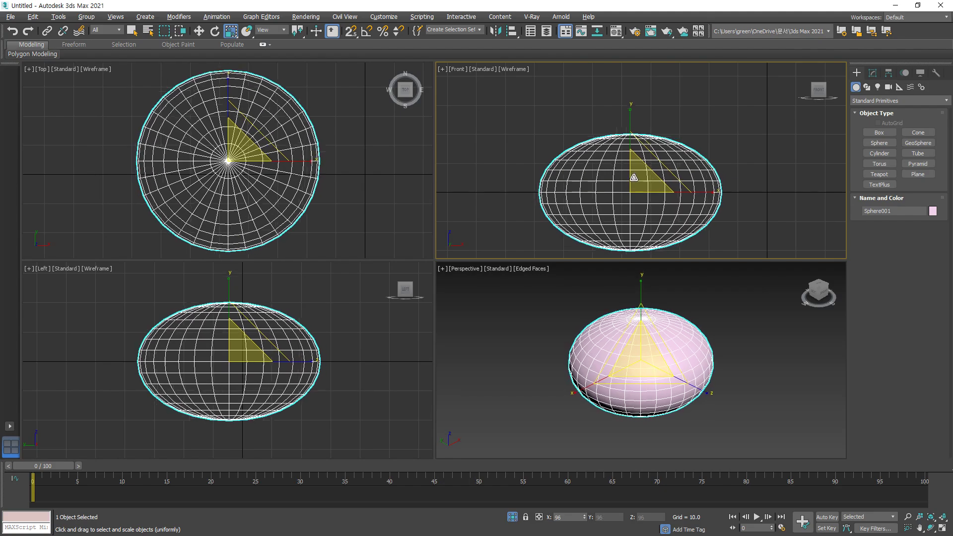
pyautogui.moveTo(247, 154)
pyautogui.mouseDown()
pyautogui.moveTo(240, 110)
pyautogui.moveTo(259, 134)
pyautogui.moveTo(287, 95)
pyautogui.moveTo(266, 117)
pyautogui.moveTo(251, 159)
pyautogui.moveTo(297, 96)
pyautogui.moveTo(259, 144)
pyautogui.mouseUp()
# Switch to the Select and Squash scale mode and undo the last four scaling changes on the sphere.
pyautogui.moveTo(230, 31); pyautogui.dragTo(233, 78)
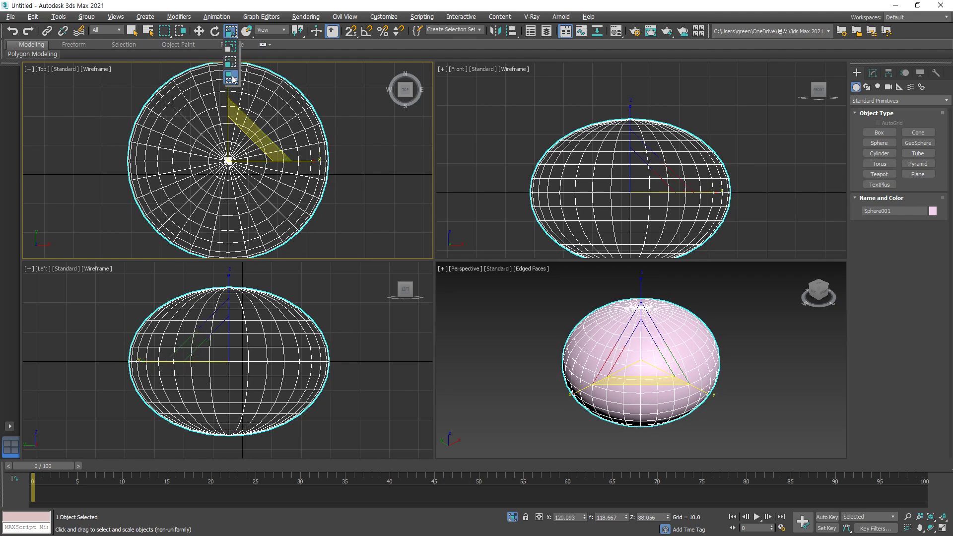
pyautogui.moveTo(232, 78); pyautogui.dragTo(232, 79)
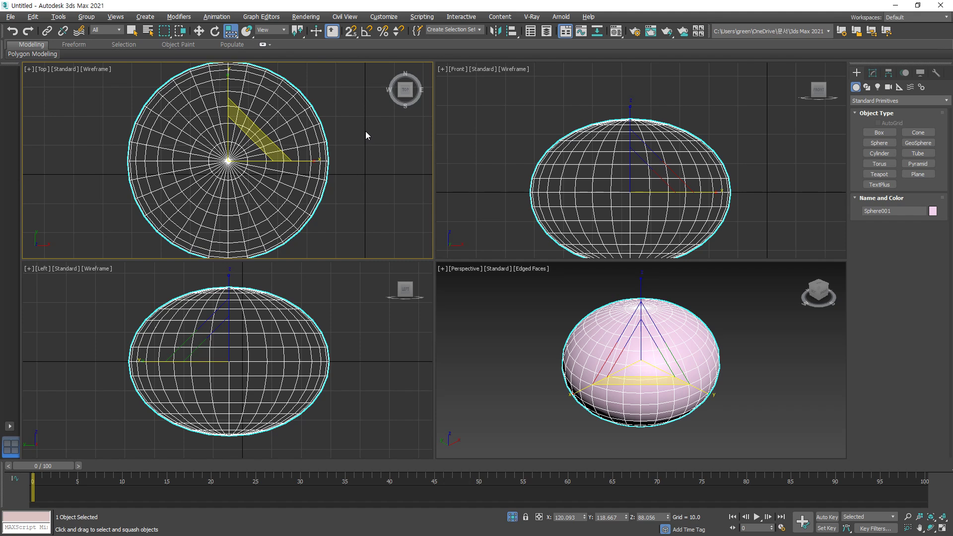
pyautogui.hotkey('ctrl', 'z')
pyautogui.hotkey('ctrl', 'z')
pyautogui.hotkey('ctrl', 'z')
pyautogui.hotkey('ctrl', 'z')
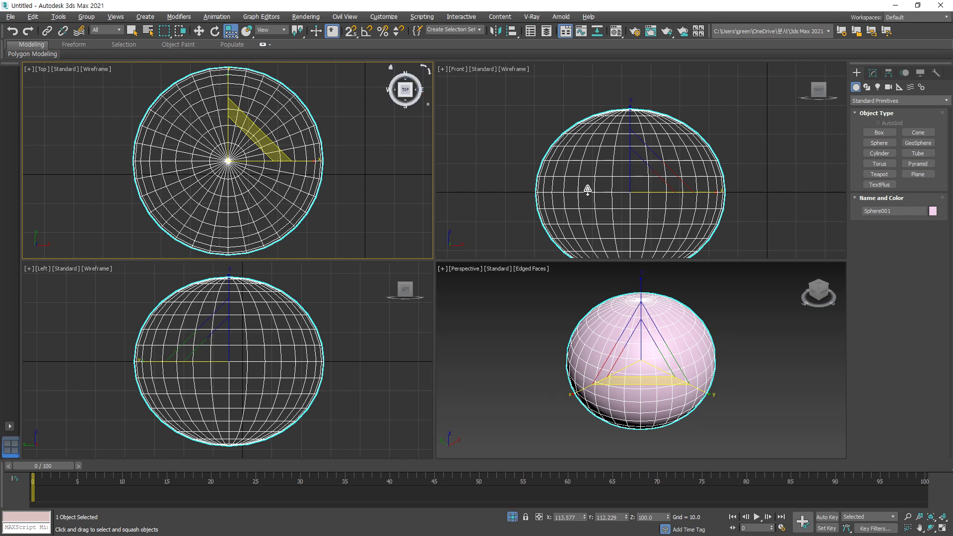
# Squash the sphere along its Z axis to 41% in the perspective view, widening it into a flat disc.
pyautogui.click(639, 288)
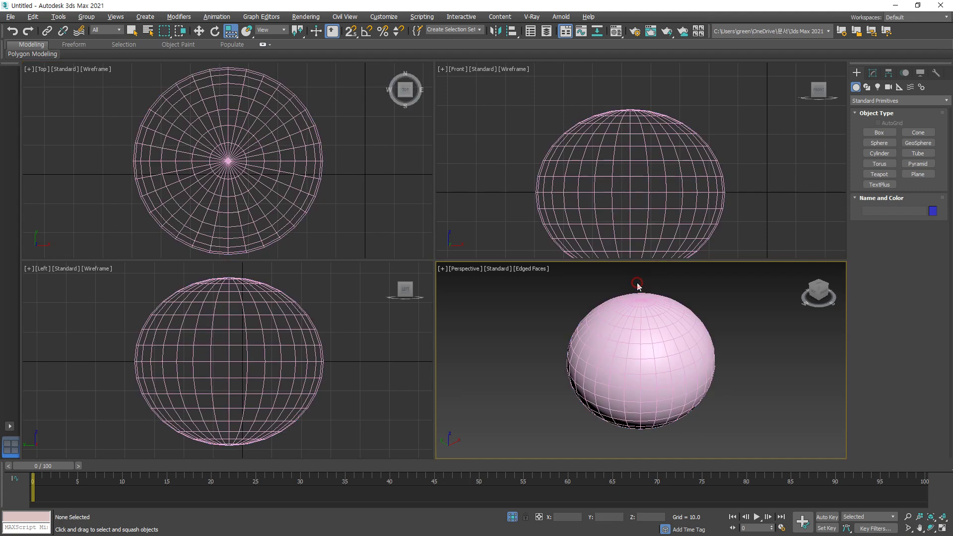
pyautogui.click(641, 291)
pyautogui.moveTo(645, 282); pyautogui.dragTo(648, 323)
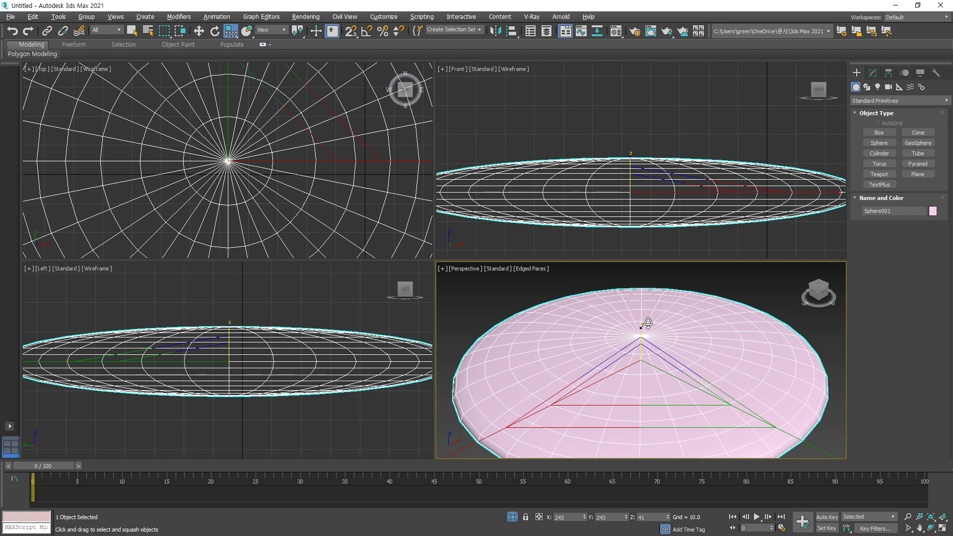
# Return to uniform scaling and shrink the sphere in the top view until its Z scale is about 60.7%.
pyautogui.moveTo(648, 323); pyautogui.dragTo(716, 233)
pyautogui.rightClick(716, 233)
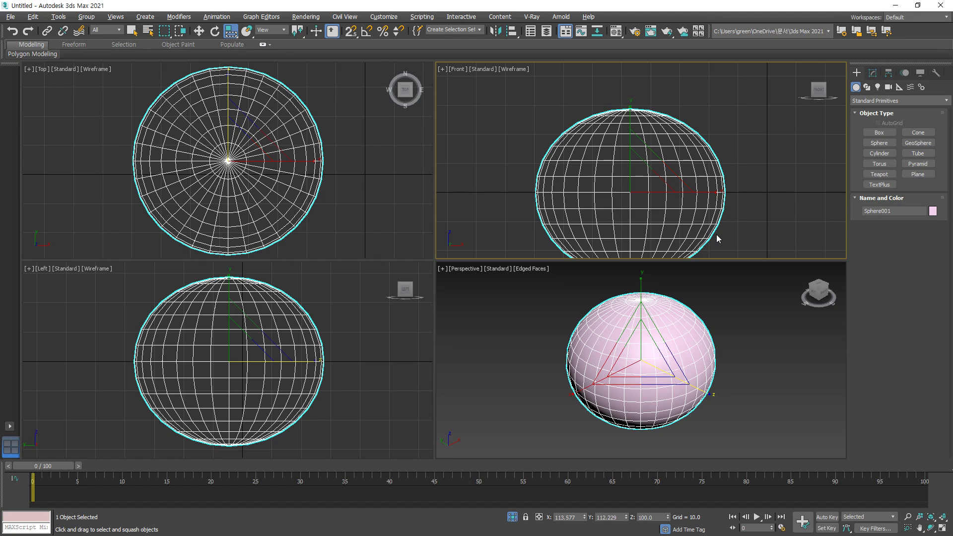
pyautogui.moveTo(231, 31); pyautogui.dragTo(235, 49)
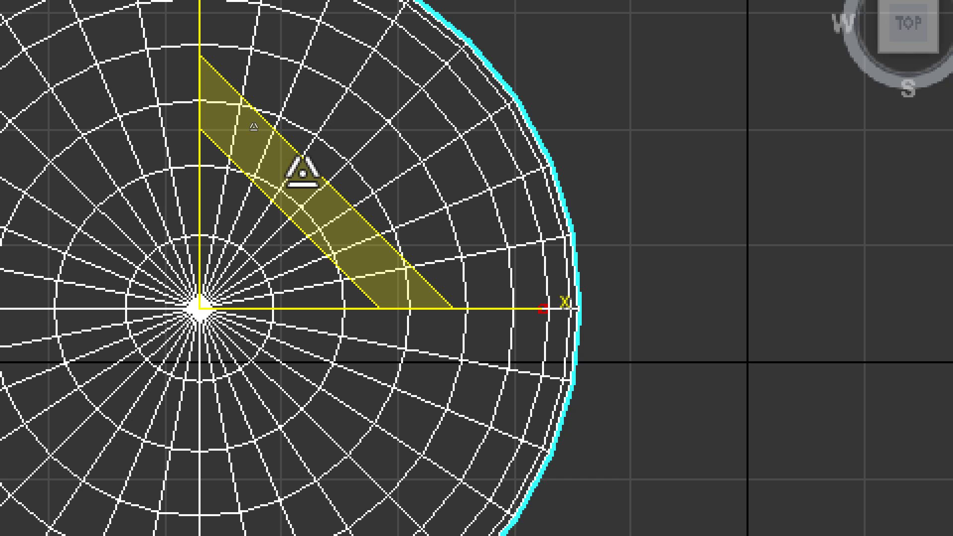
pyautogui.moveTo(239, 144); pyautogui.dragTo(309, 159)
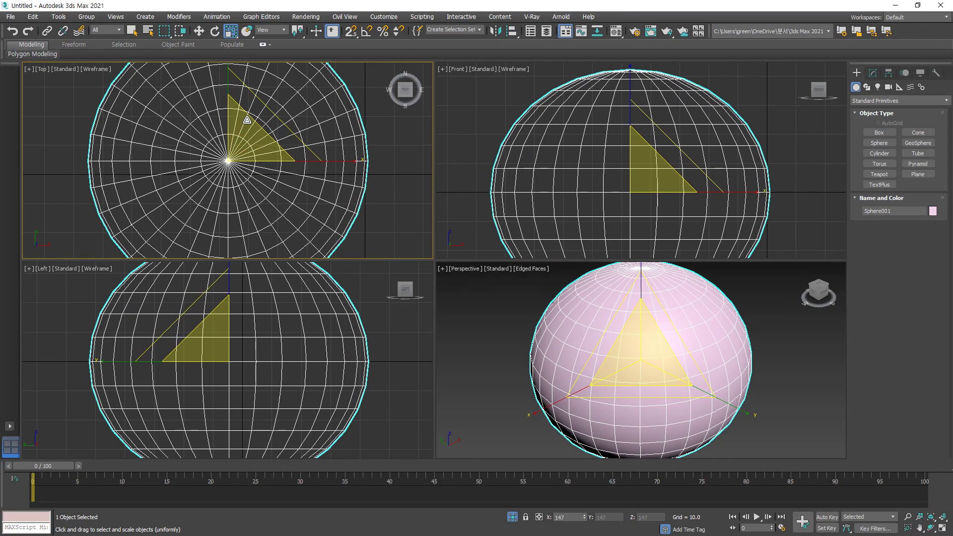
pyautogui.moveTo(228, 124); pyautogui.dragTo(229, 102)
pyautogui.hotkey('ctrl', 'z')
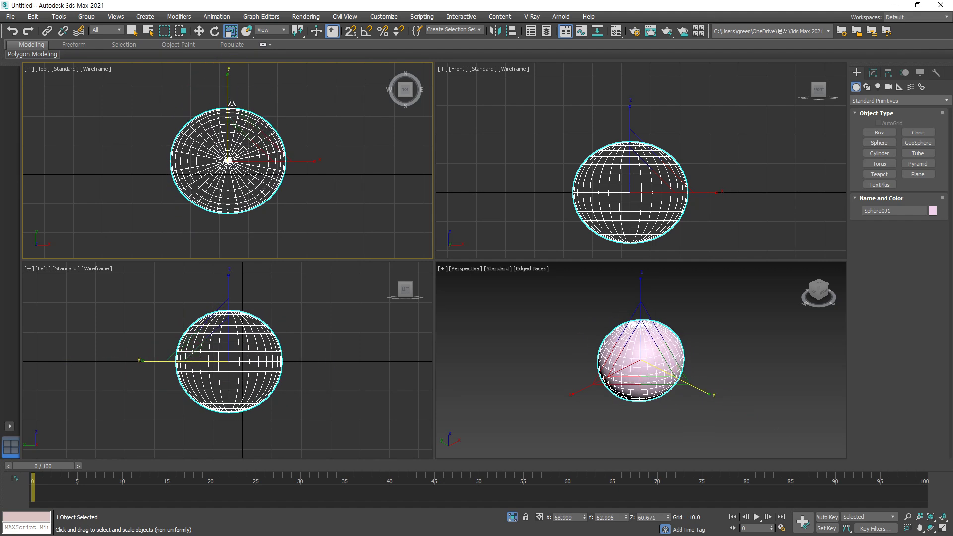
# Cycle through the scale modes and try scaling the sphere along X and in the top view, undoing each change.
pyautogui.press('r')
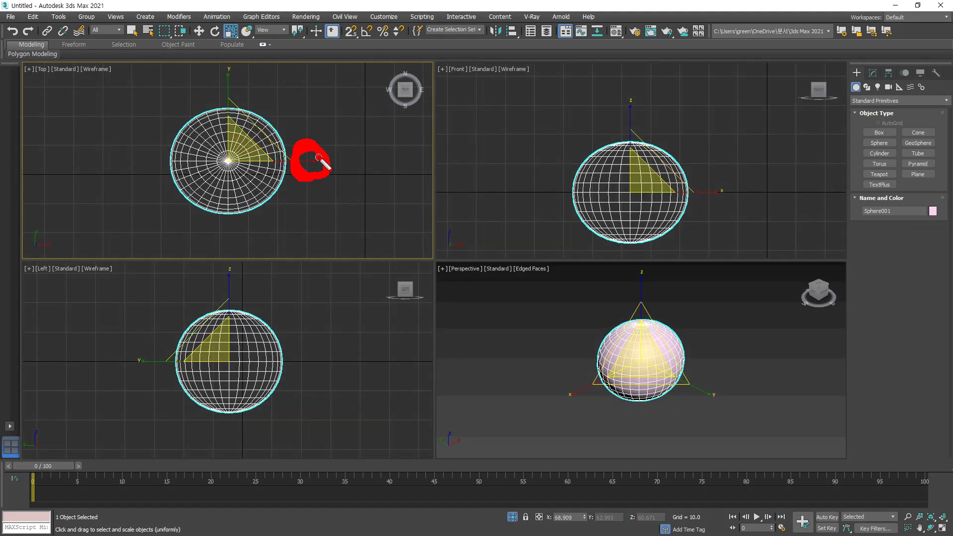
pyautogui.press('r')
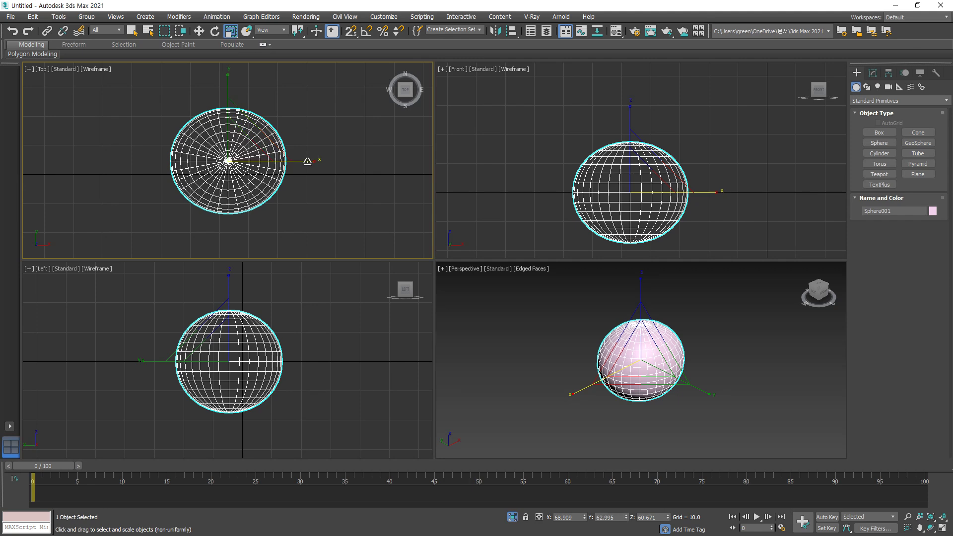
pyautogui.moveTo(304, 159); pyautogui.dragTo(334, 156)
pyautogui.hotkey('ctrl', 'z')
pyautogui.press('r')
pyautogui.moveTo(236, 94); pyautogui.dragTo(276, 114)
pyautogui.hotkey('ctrl', 'z')
# Scale the sphere down uniformly in the top view to about 64% in X and 56.3% in Z, and reselect it.
pyautogui.moveTo(244, 149); pyautogui.dragTo(310, 149)
pyautogui.click(311, 149)
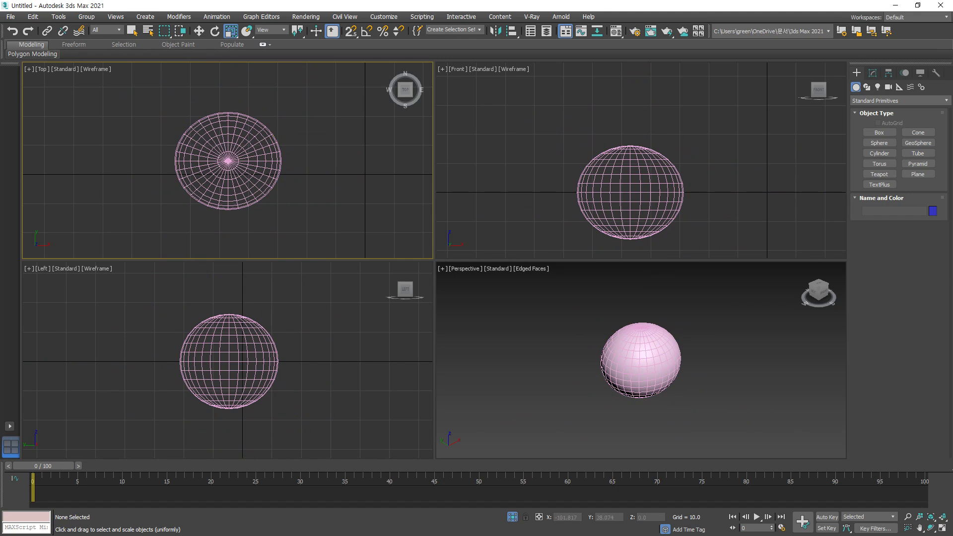
pyautogui.hotkey('ctrl', 'shift', 'z')
pyautogui.moveTo(257, 198); pyautogui.dragTo(210, 187, button='middle')
pyautogui.click(199, 175)
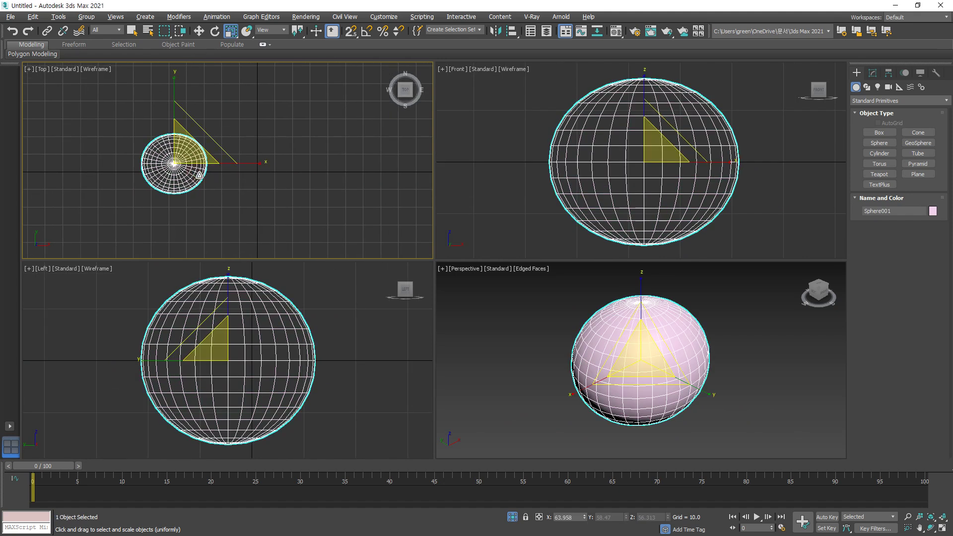
# Clone the sphere along X in the top view as three independent copies and select all four spheres.
pyautogui.press('w')
pyautogui.keyDown('shift'); pyautogui.moveTo(214, 168); pyautogui.dragTo(288, 172); pyautogui.keyUp('shift')
pyautogui.click(477, 315)
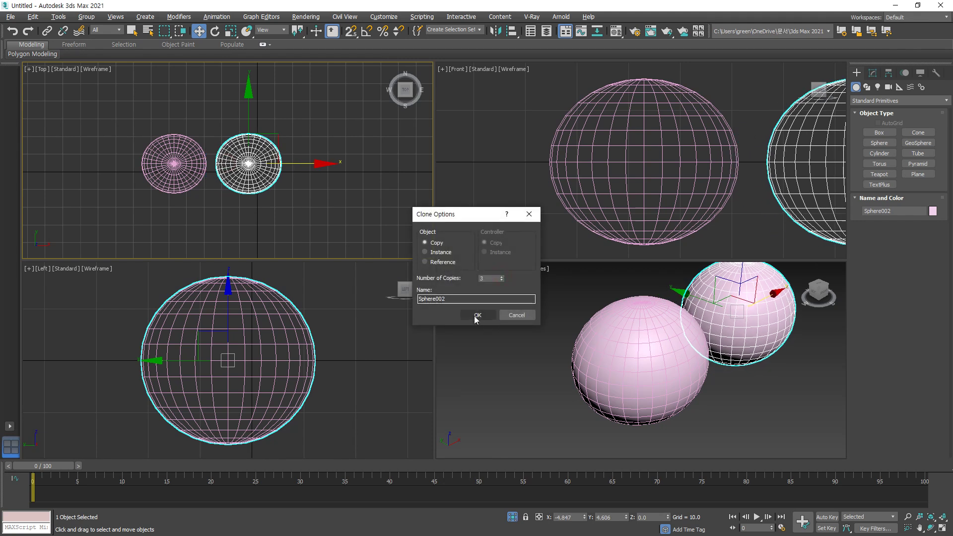
pyautogui.click(477, 314)
pyautogui.click(329, 236)
pyautogui.moveTo(384, 230); pyautogui.dragTo(343, 228, button='middle')
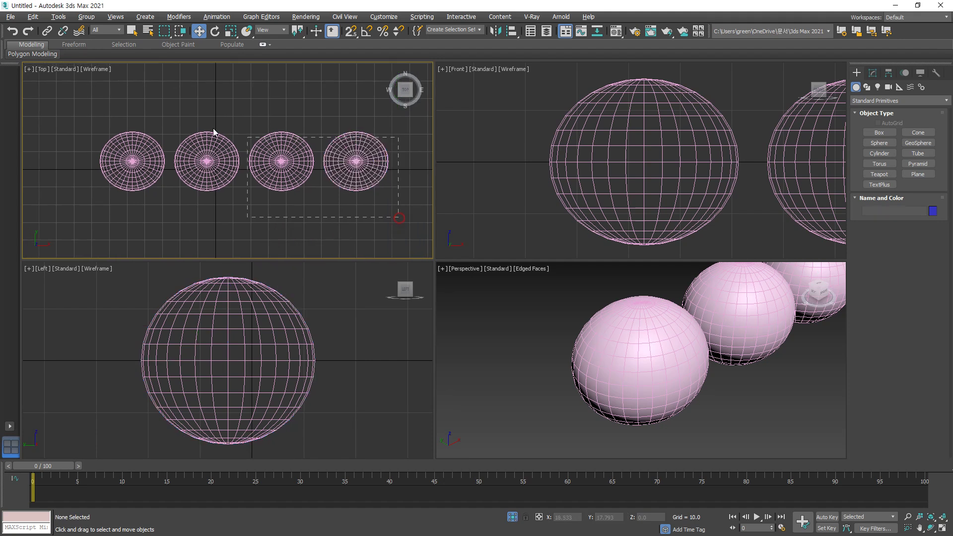
pyautogui.moveTo(213, 128); pyautogui.dragTo(148, 128)
pyautogui.rightClick(769, 402)
pyautogui.press('z')
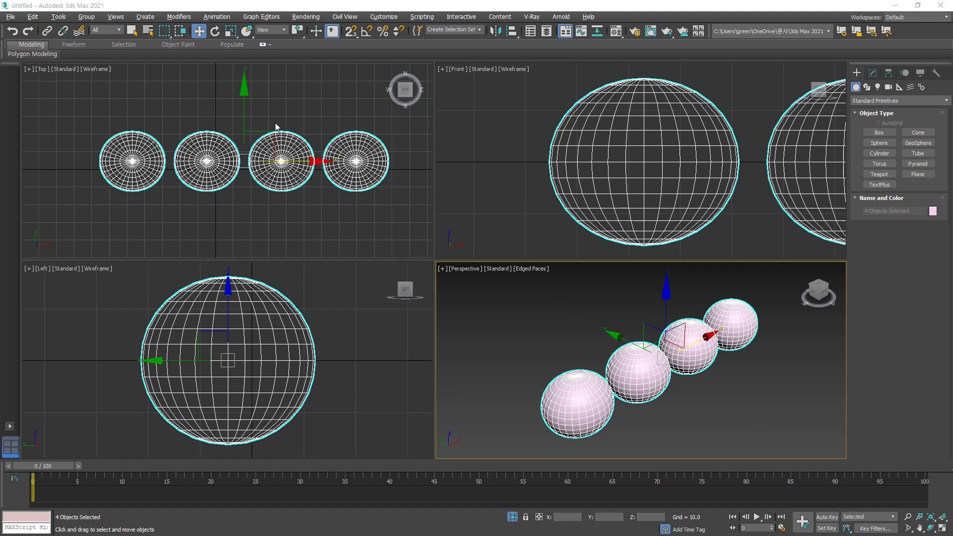
# Try rotating the four spheres about their individual pivot points and about their common selection center.
pyautogui.click(214, 33)
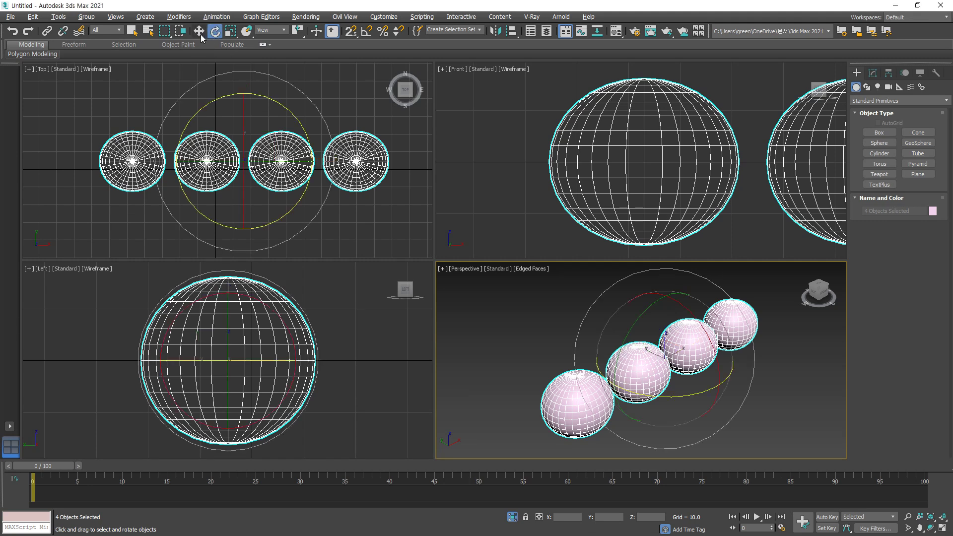
pyautogui.moveTo(300, 32)
pyautogui.mouseDown()
pyautogui.moveTo(304, 75)
pyautogui.moveTo(303, 47)
pyautogui.mouseUp()
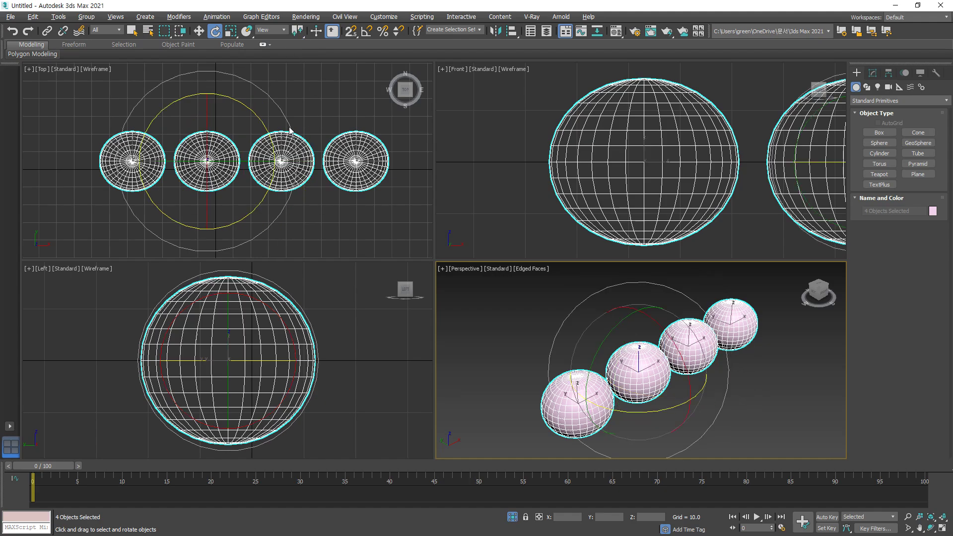
pyautogui.moveTo(285, 128)
pyautogui.mouseDown()
pyautogui.moveTo(273, 121)
pyautogui.moveTo(276, 85)
pyautogui.moveTo(287, 182)
pyautogui.moveTo(287, 85)
pyautogui.moveTo(292, 146)
pyautogui.mouseUp()
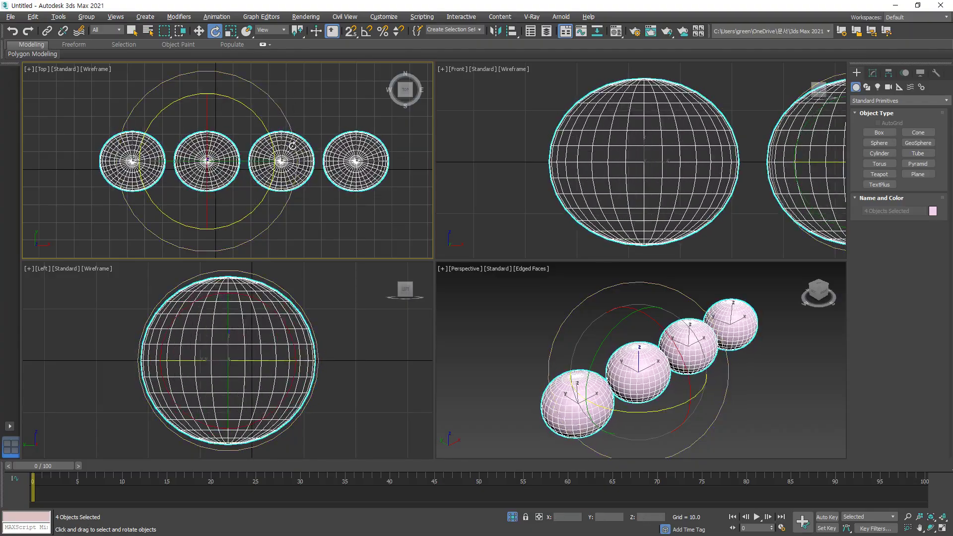
pyautogui.moveTo(295, 35); pyautogui.dragTo(298, 67)
pyautogui.moveTo(325, 121)
pyautogui.mouseDown()
pyautogui.moveTo(298, 81)
pyautogui.moveTo(319, 119)
pyautogui.moveTo(319, 109)
pyautogui.mouseUp()
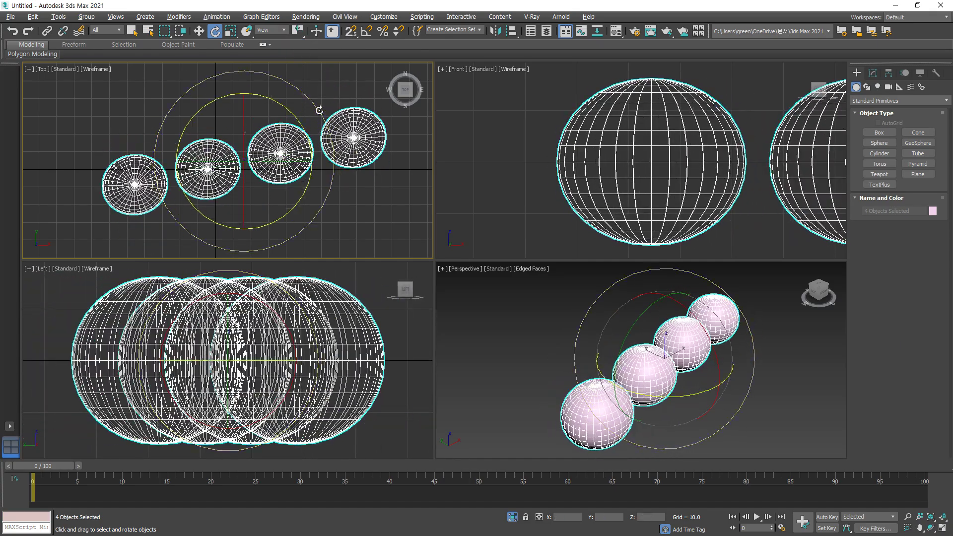
pyautogui.rightClick(319, 110)
# Shrink the four spheres uniformly and widen them non-uniformly in the horizontal plane, each about its own pivot point.
pyautogui.moveTo(231, 31); pyautogui.dragTo(232, 48)
pyautogui.moveTo(298, 33)
pyautogui.mouseDown()
pyautogui.moveTo(299, 60)
pyautogui.moveTo(297, 49)
pyautogui.mouseUp()
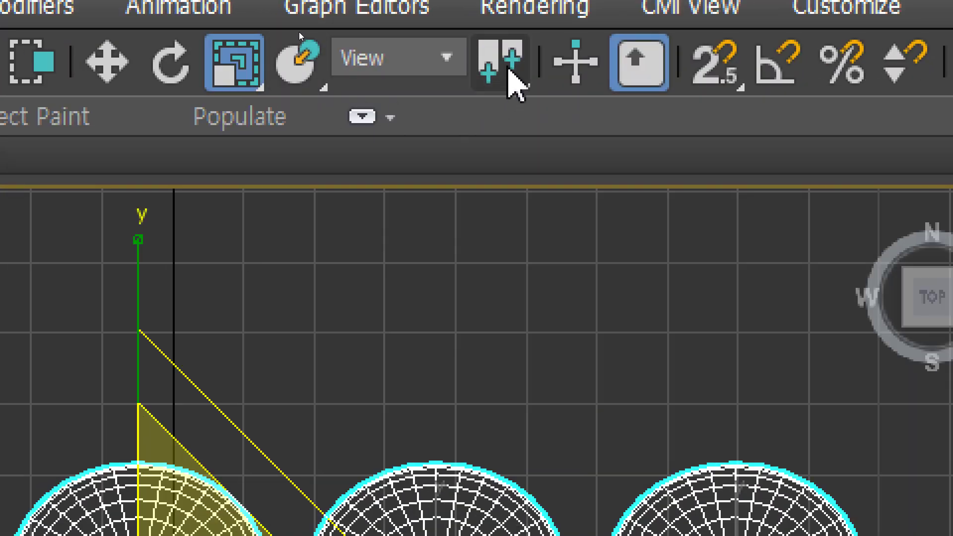
pyautogui.press('alt')
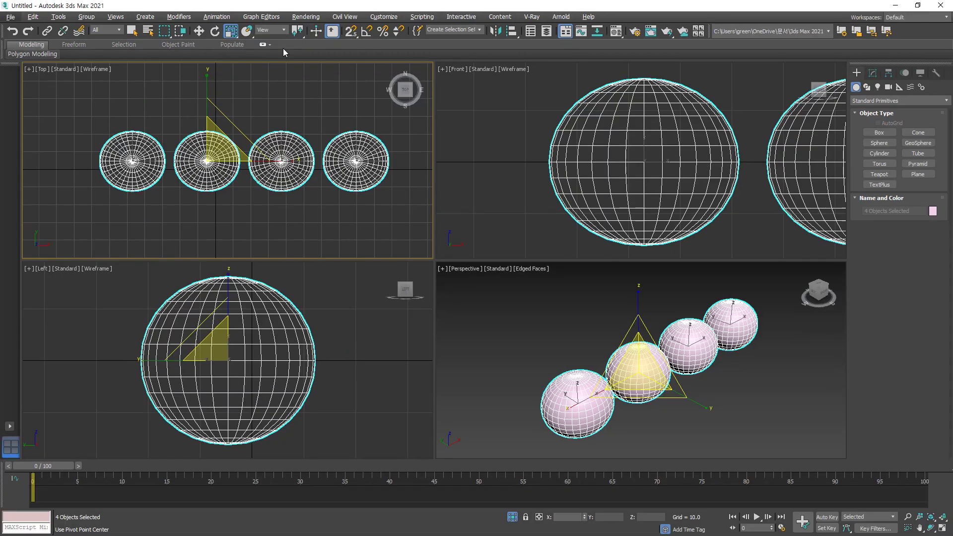
pyautogui.moveTo(222, 140)
pyautogui.mouseDown()
pyautogui.moveTo(221, 130)
pyautogui.moveTo(215, 151)
pyautogui.mouseUp()
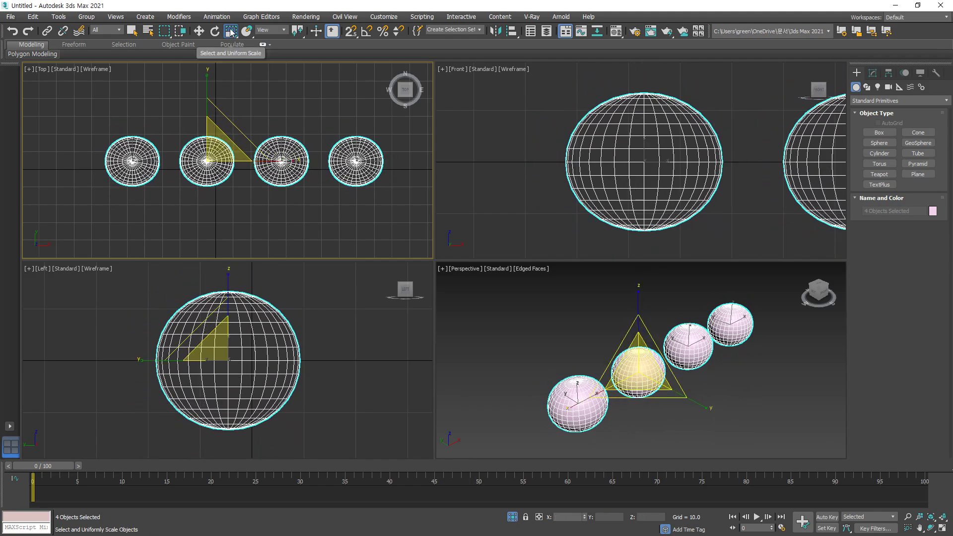
pyautogui.moveTo(230, 30); pyautogui.dragTo(231, 47)
pyautogui.moveTo(233, 126); pyautogui.dragTo(233, 94)
# Scale the four spheres non-uniformly about their selection center and about the transform coordinate center.
pyautogui.moveTo(301, 33); pyautogui.dragTo(297, 66)
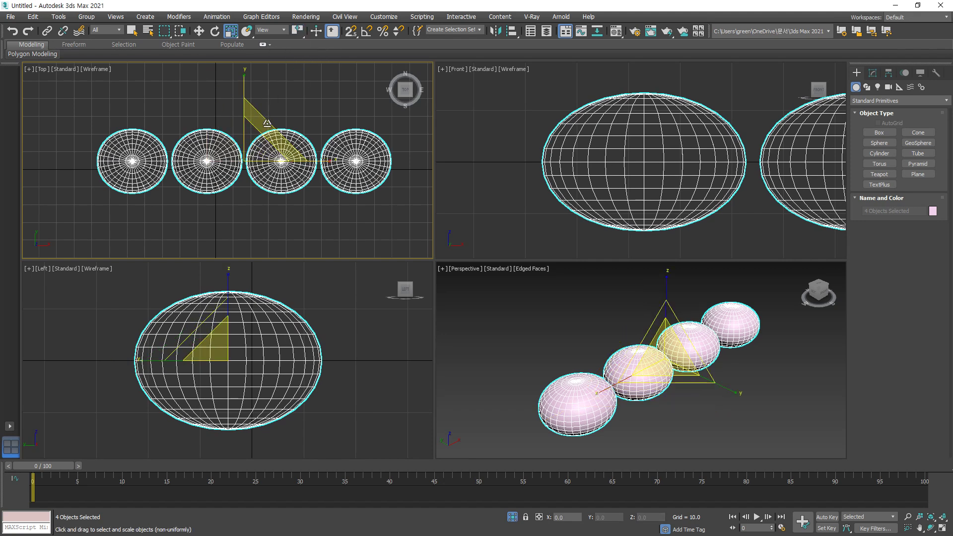
pyautogui.moveTo(268, 125); pyautogui.dragTo(276, 72)
pyautogui.moveTo(294, 32); pyautogui.dragTo(298, 79)
pyautogui.moveTo(292, 144); pyautogui.dragTo(238, 203, button='middle')
pyautogui.moveTo(254, 129); pyautogui.dragTo(278, 125)
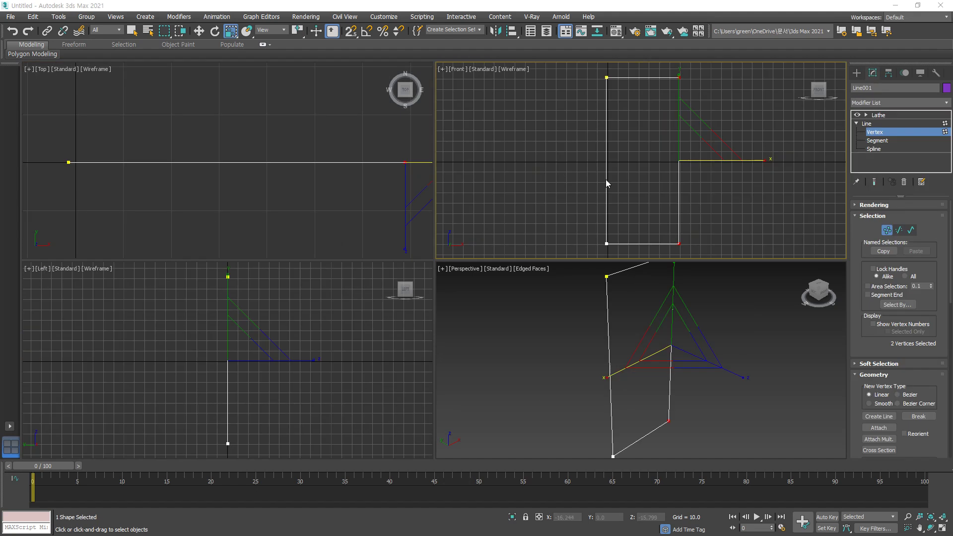
# Divide the left vertical segment of the line profile at Segment level with a divide value of 5.
pyautogui.click(753, 187)
pyautogui.click(891, 141)
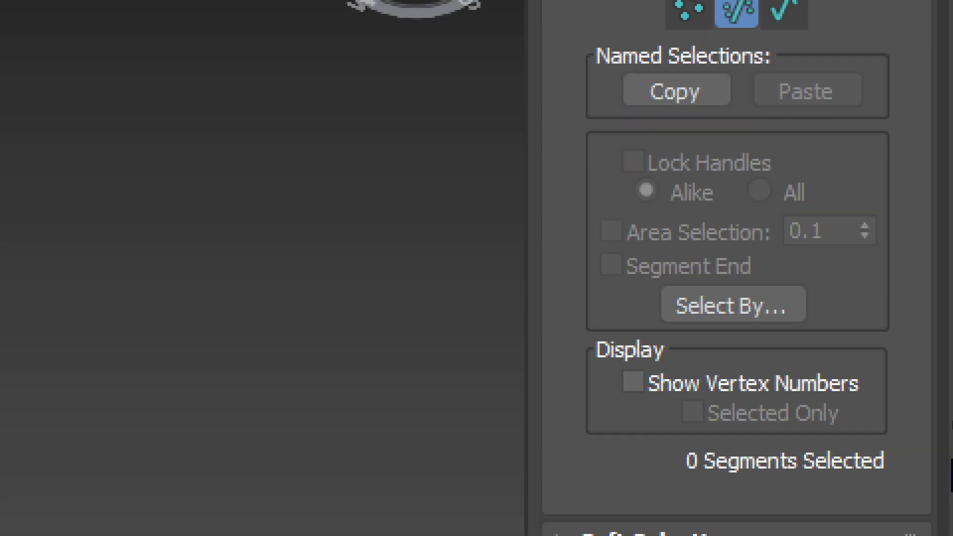
pyautogui.moveTo(634, 368); pyautogui.dragTo(639, 68)
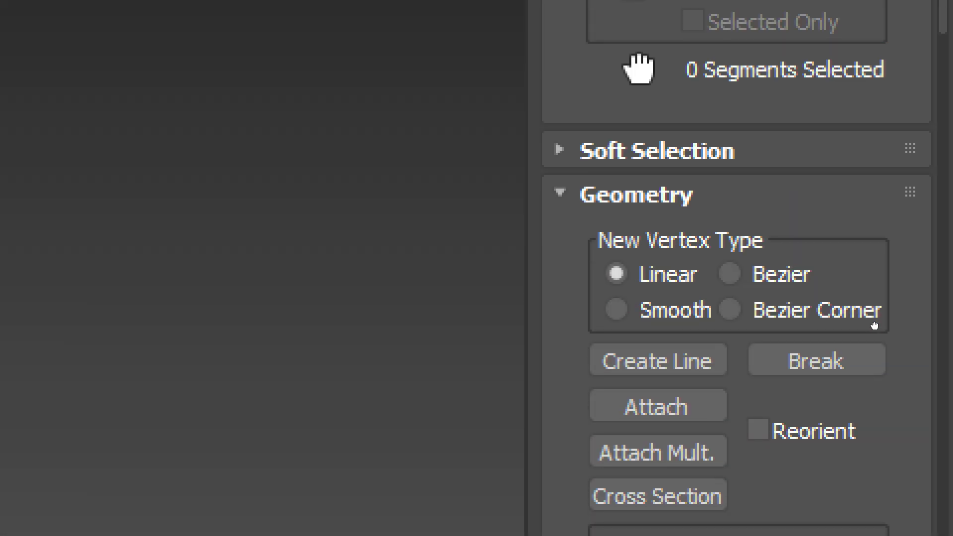
pyautogui.scroll(-5, 913, 397)
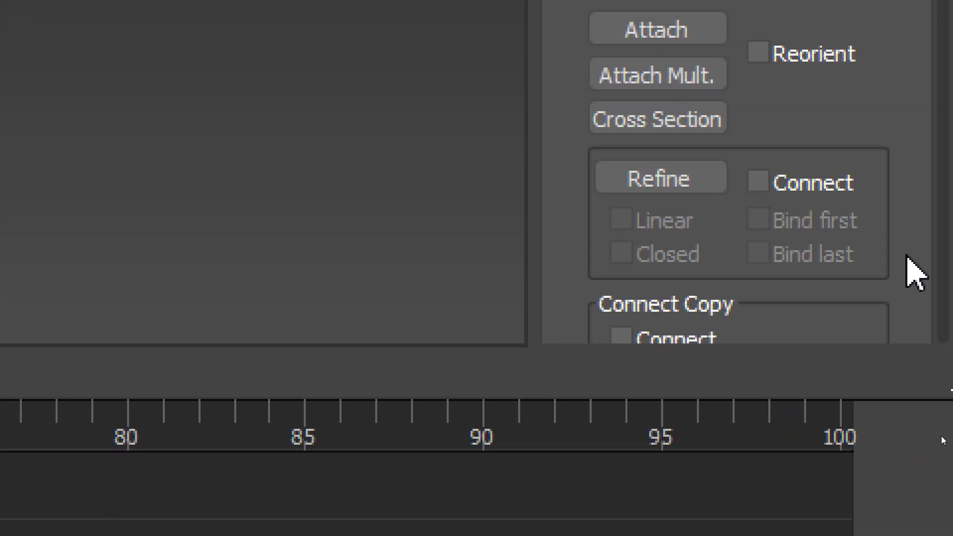
pyautogui.scroll(-10, 915, 233)
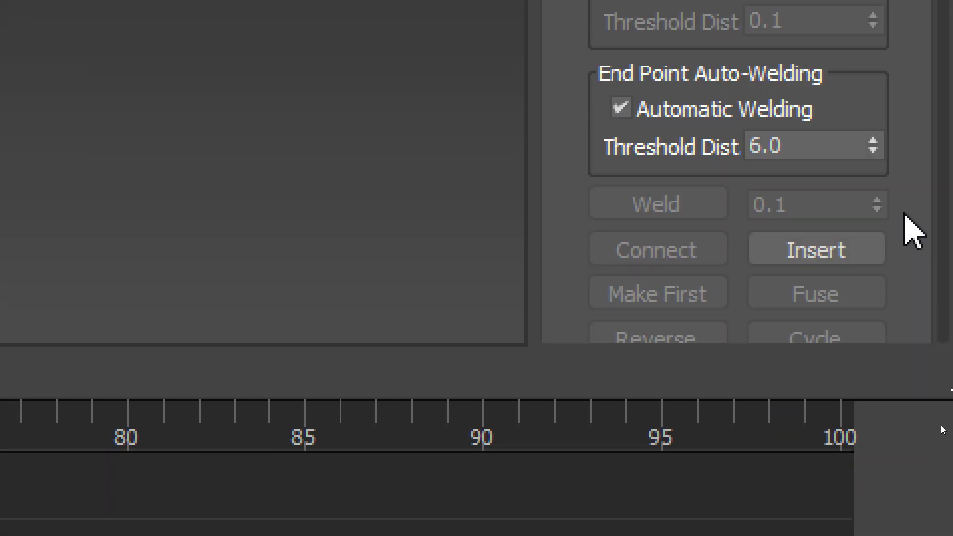
pyautogui.scroll(-8, 913, 232)
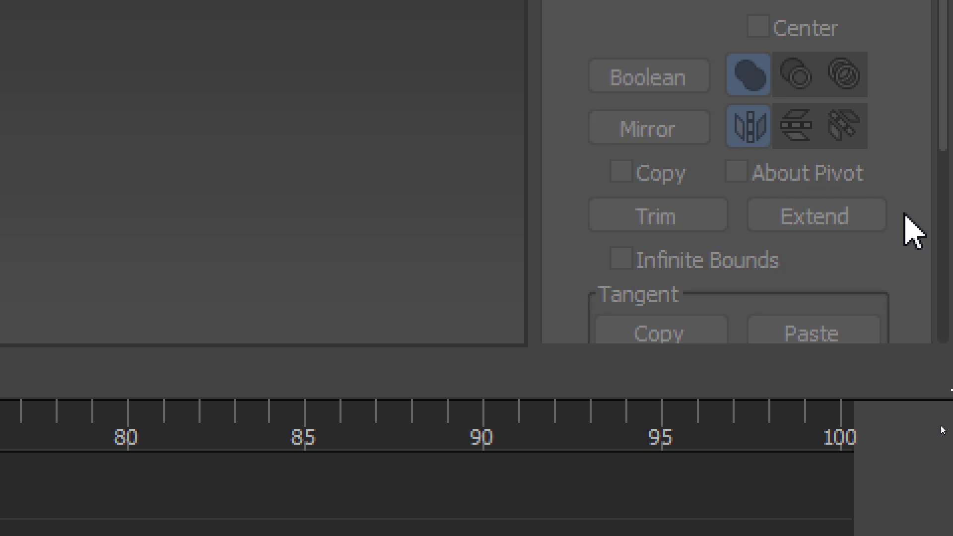
pyautogui.scroll(-5, 914, 230)
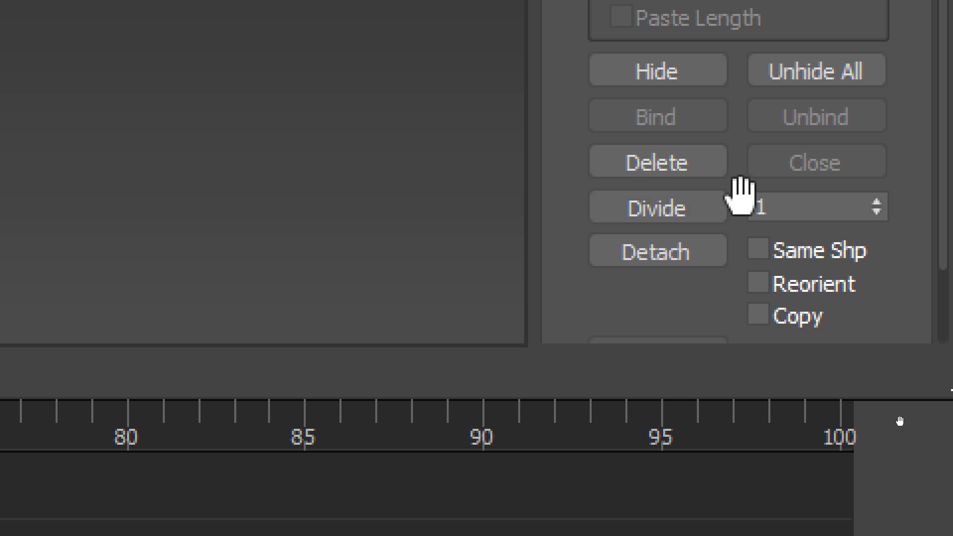
pyautogui.click(607, 179)
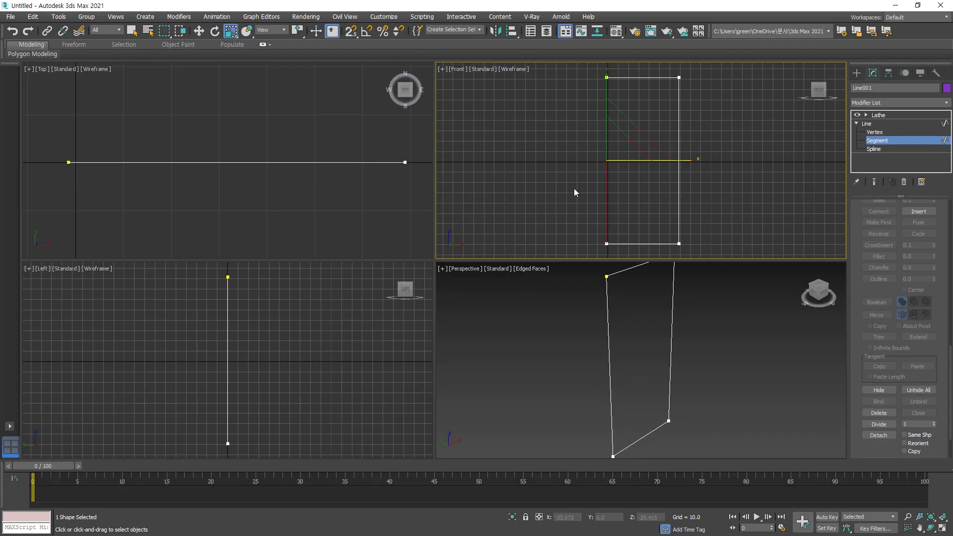
pyautogui.write('5')
pyautogui.click(876, 425)
# Check the divided left edge of the profile by selecting its new segments one after another.
pyautogui.click(652, 113)
pyautogui.click(598, 92)
pyautogui.click(602, 119)
pyautogui.click(602, 147)
pyautogui.click(602, 174)
pyautogui.click(618, 210)
pyautogui.click(618, 229)
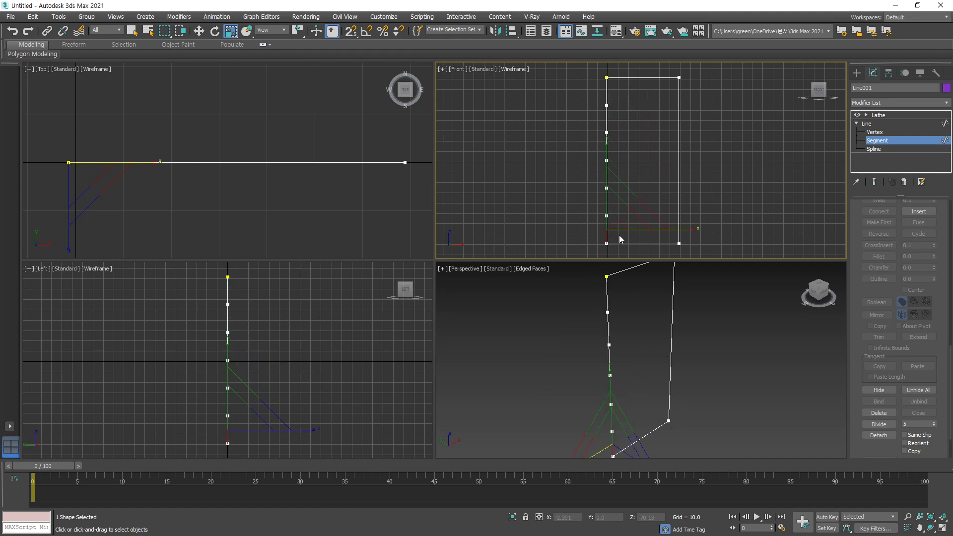
# Switch to Vertex level and inspect the vertices added along the profile's left edge.
pyautogui.press('1')
pyautogui.click(614, 194)
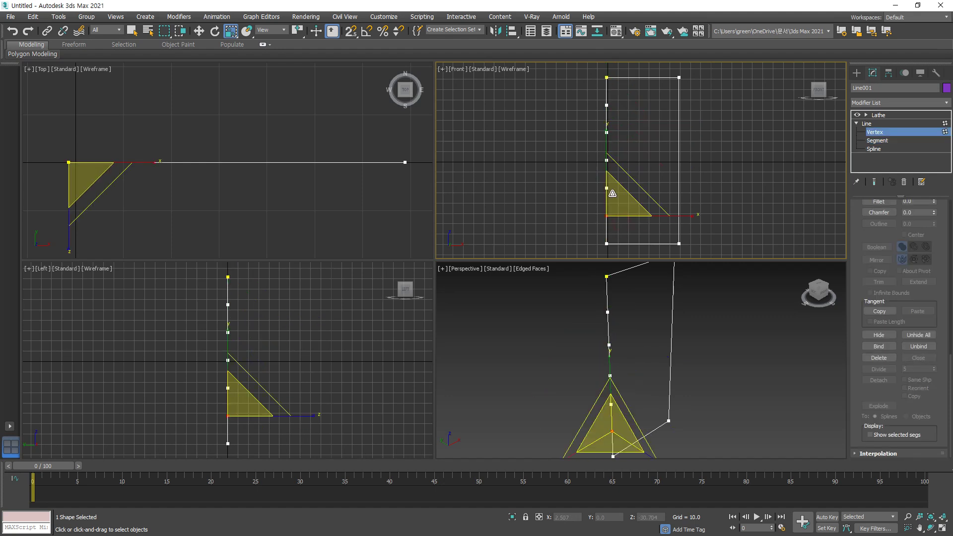
pyautogui.moveTo(617, 193); pyautogui.dragTo(619, 86)
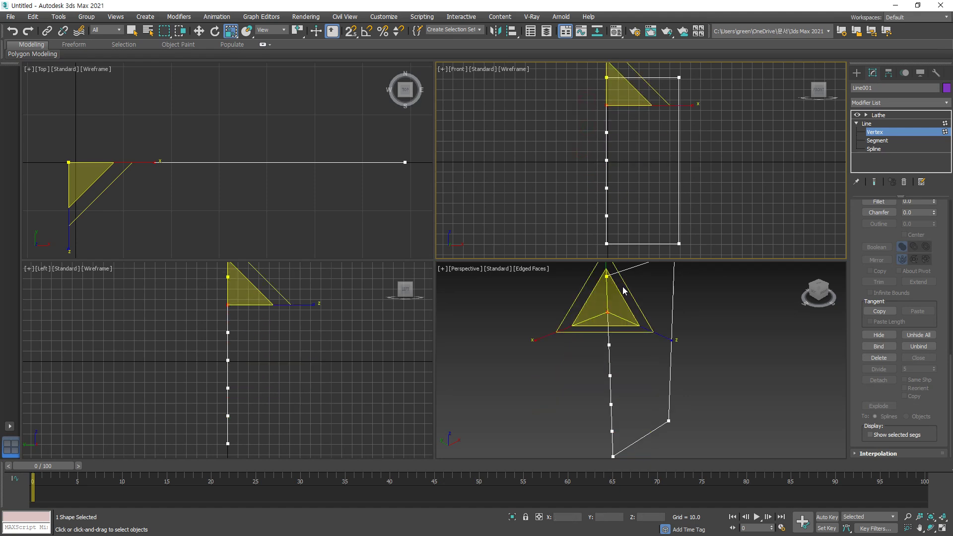
pyautogui.click(651, 230)
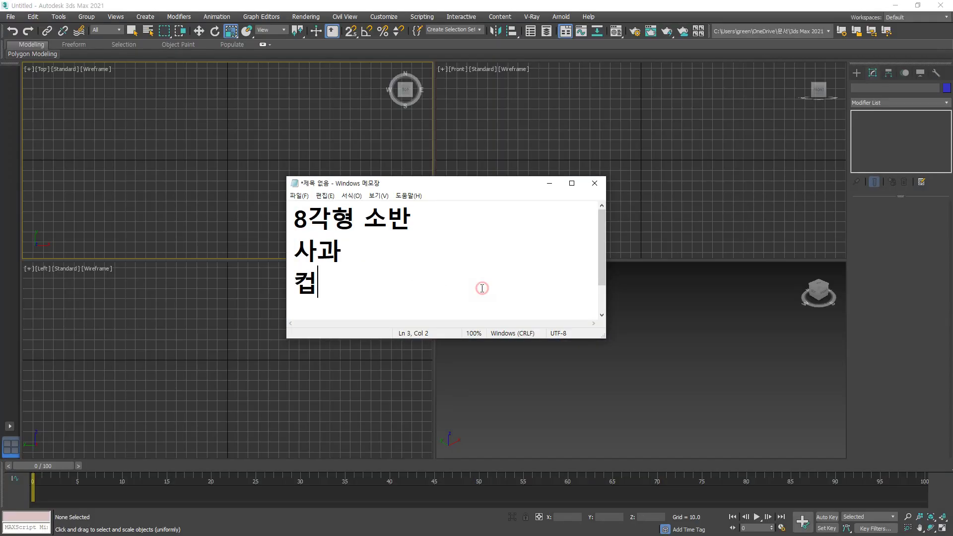
# Replace the whole note in Notepad with the text LOFT.
pyautogui.hotkey('ctrl', 'a')
pyautogui.press('BackSpace')
pyautogui.press('BackSpace')
pyautogui.write('LOFT')
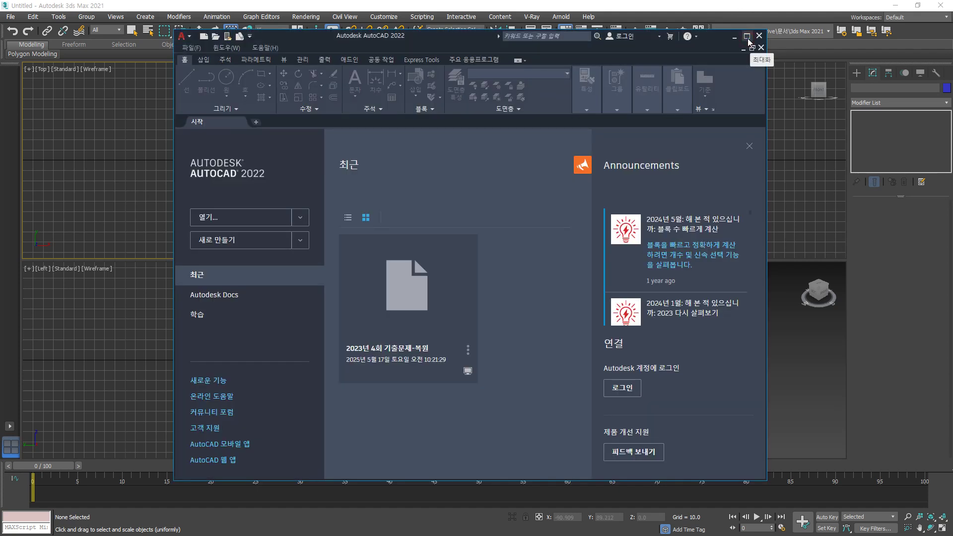
# Maximize the AutoCAD window and create a new drawing from the acadiso.dwt template.
pyautogui.click(748, 38)
pyautogui.click(28, 6)
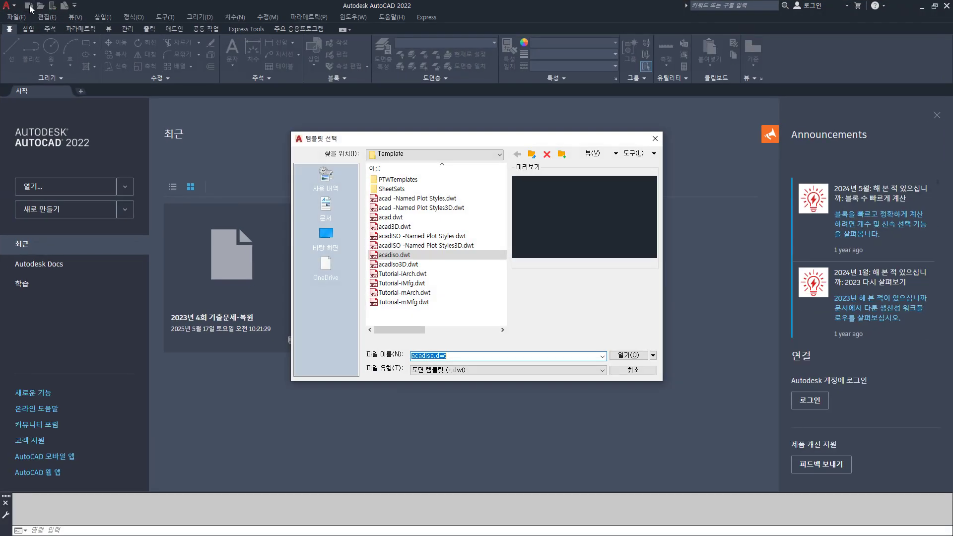
pyautogui.press('Return')
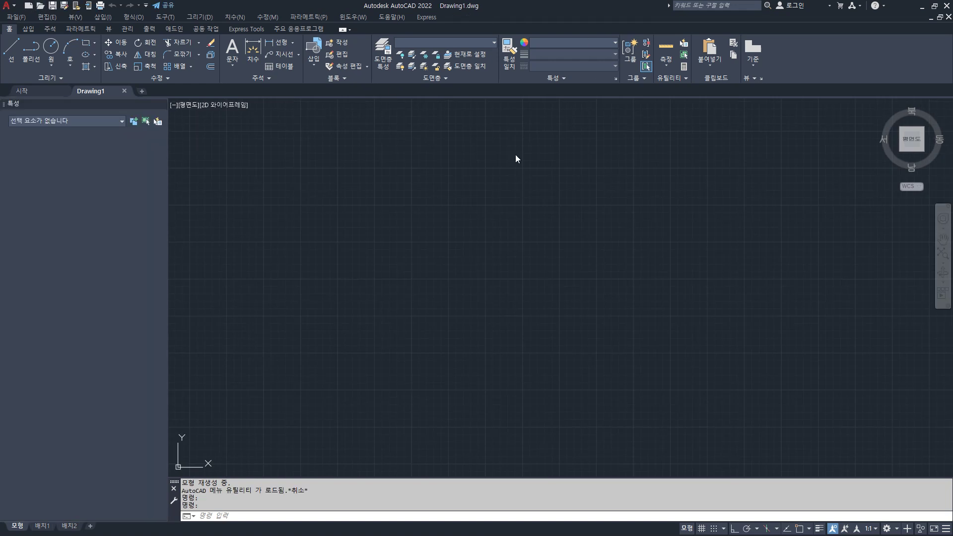
# Draw an L-shaped polyline running 400 horizontally and 200 downward in the top view.
pyautogui.write('z')
pyautogui.press('Return')
pyautogui.write('a')
pyautogui.press('Return')
pyautogui.write('pl')
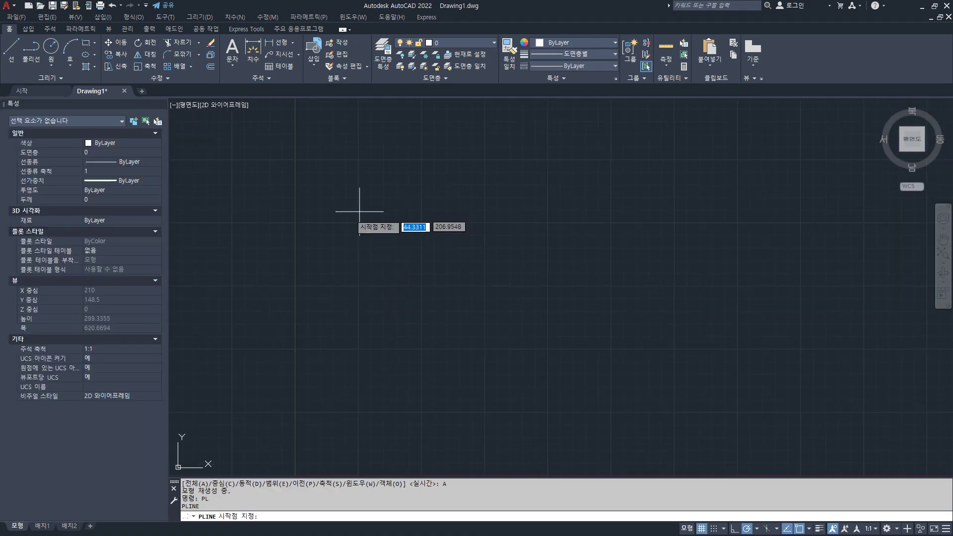
pyautogui.press('Return')
pyautogui.click(339, 216)
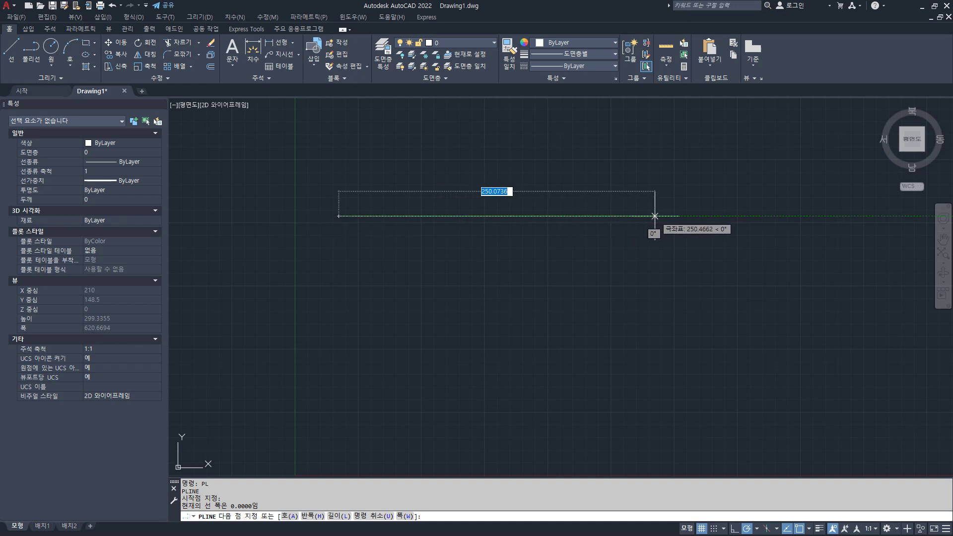
pyautogui.write('400')
pyautogui.press('Return')
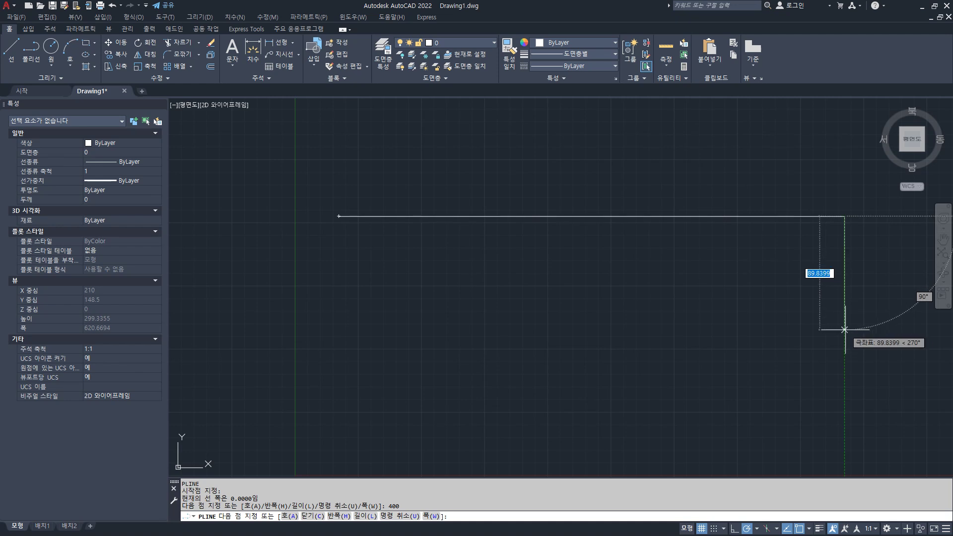
pyautogui.write('200')
pyautogui.press('Return')
pyautogui.press('Escape')
# Place the UCS origin at the polyline's lower end with X horizontal and Y pointing vertically upward.
pyautogui.scroll(-4, 733, 324)
pyautogui.keyDown('shift'); pyautogui.moveTo(705, 326); pyautogui.dragTo(766, 317, button='middle'); pyautogui.keyUp('shift')
pyautogui.write('UCS')
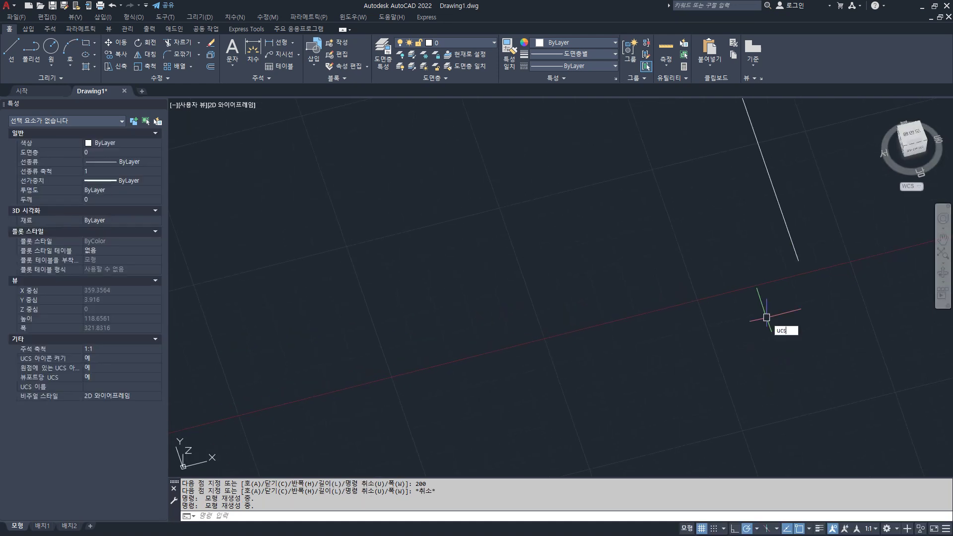
pyautogui.press('Return')
pyautogui.click(798, 260)
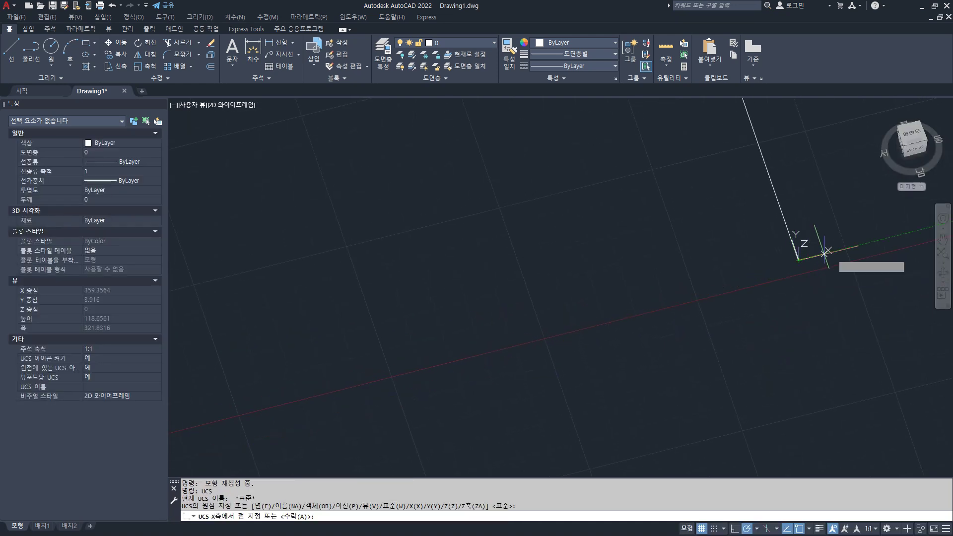
pyautogui.click(816, 255)
pyautogui.click(799, 216)
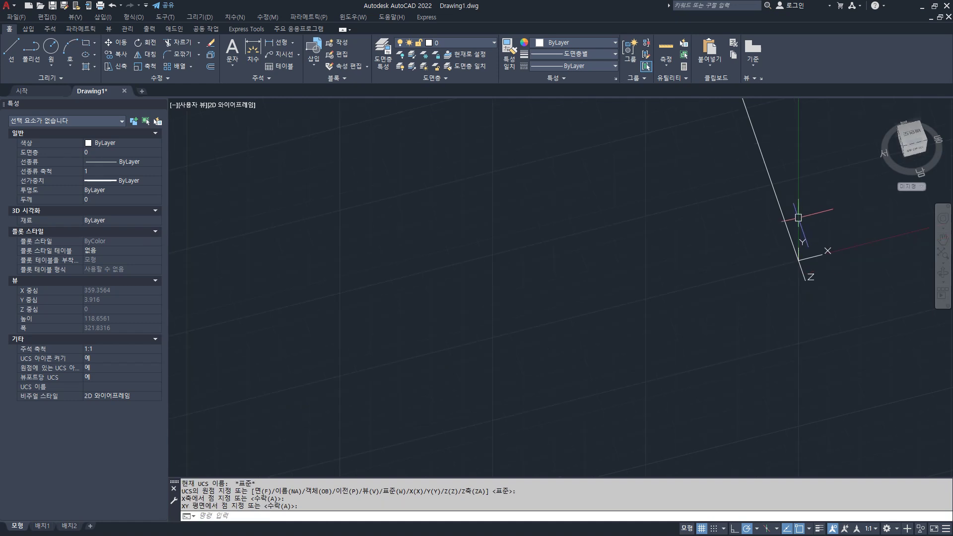
# Draw a circle of radius 100 centred on the polyline's end at the UCS origin.
pyautogui.write('c')
pyautogui.press('Return')
pyautogui.click(799, 260)
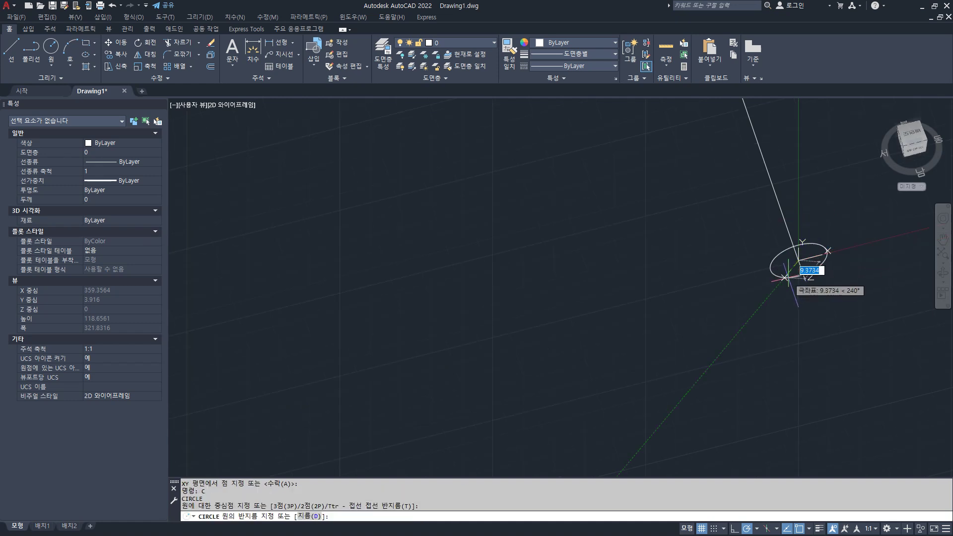
pyautogui.write('100')
pyautogui.press('Return')
# Draw a horizontal diameter line across the circle between its two opposite quadrants.
pyautogui.scroll(-6, 766, 279)
pyautogui.write('l')
pyautogui.press('Return')
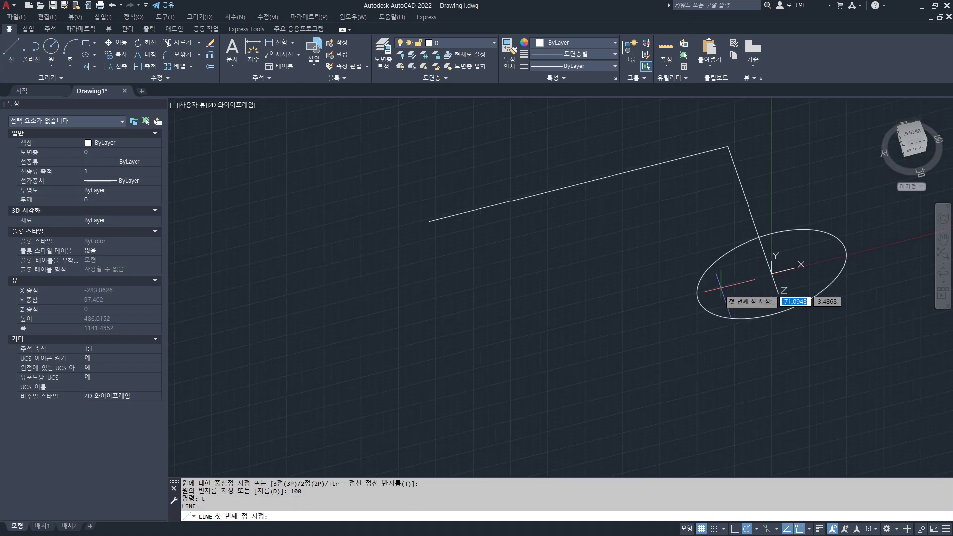
pyautogui.click(697, 293)
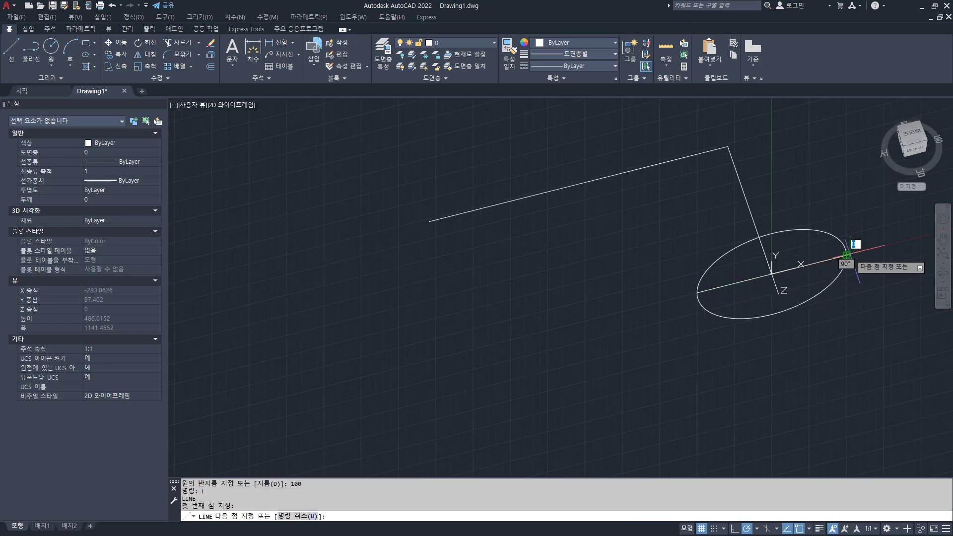
pyautogui.click(846, 254)
pyautogui.press('Return')
# Trim away the lower half of the circle using the diameter line as the cutting edge.
pyautogui.write('tr')
pyautogui.press('Return')
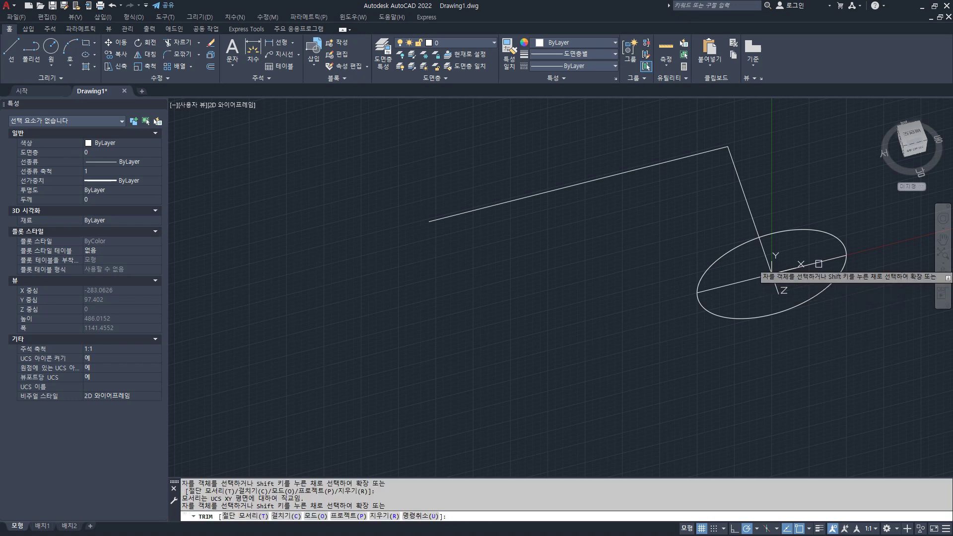
pyautogui.keyDown('shift'); pyautogui.moveTo(644, 312); pyautogui.dragTo(562, 290, button='middle'); pyautogui.keyUp('shift')
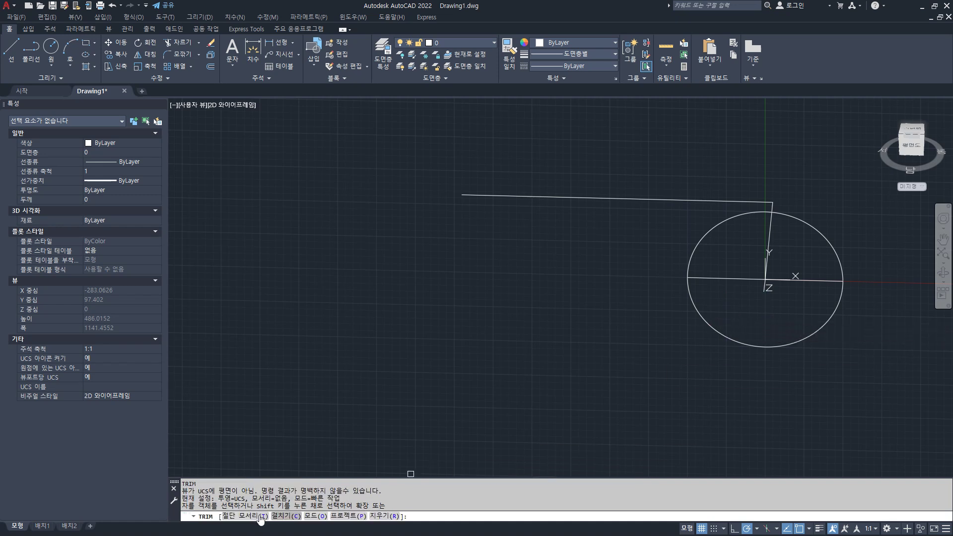
pyautogui.click(261, 518)
pyautogui.click(813, 279)
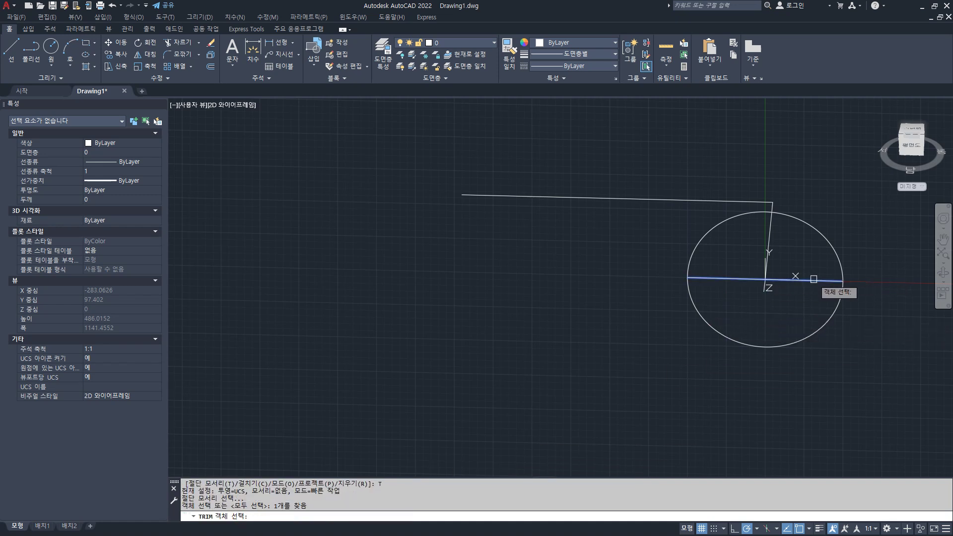
pyautogui.press('Return')
pyautogui.click(804, 338)
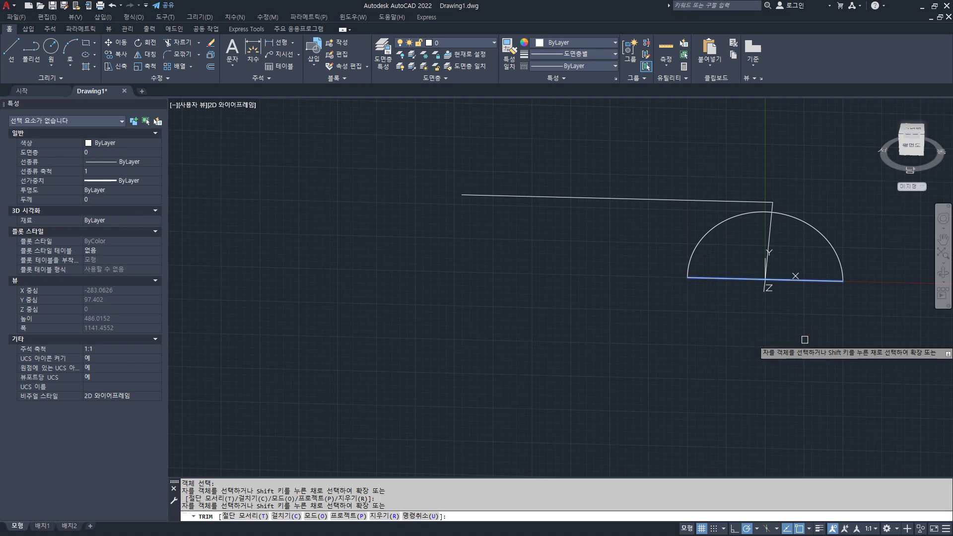
pyautogui.press('Return')
pyautogui.write('j')
pyautogui.press('Return')
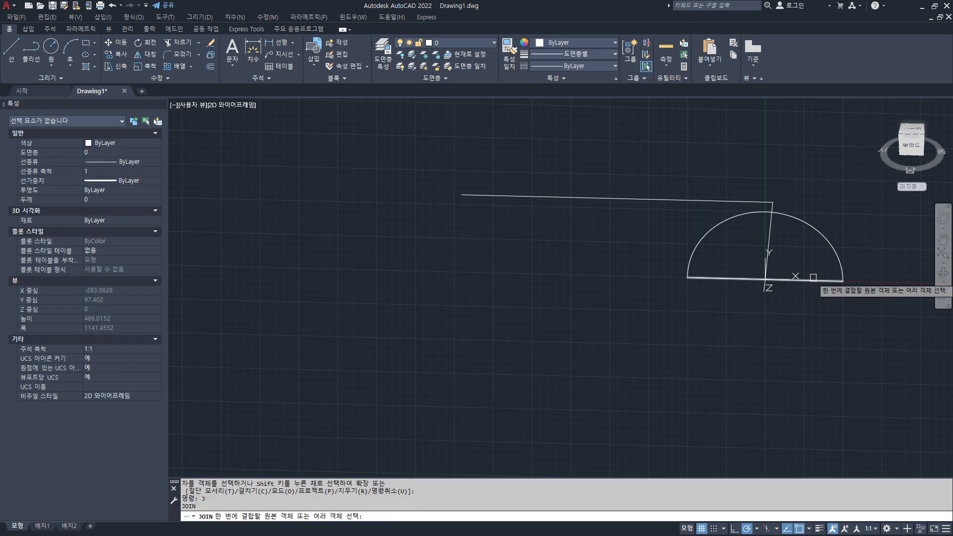
pyautogui.press('Escape')
# Convert the diameter line to a polyline with PEDIT and join the half-circle arc to it.
pyautogui.write('pe')
pyautogui.press('Return')
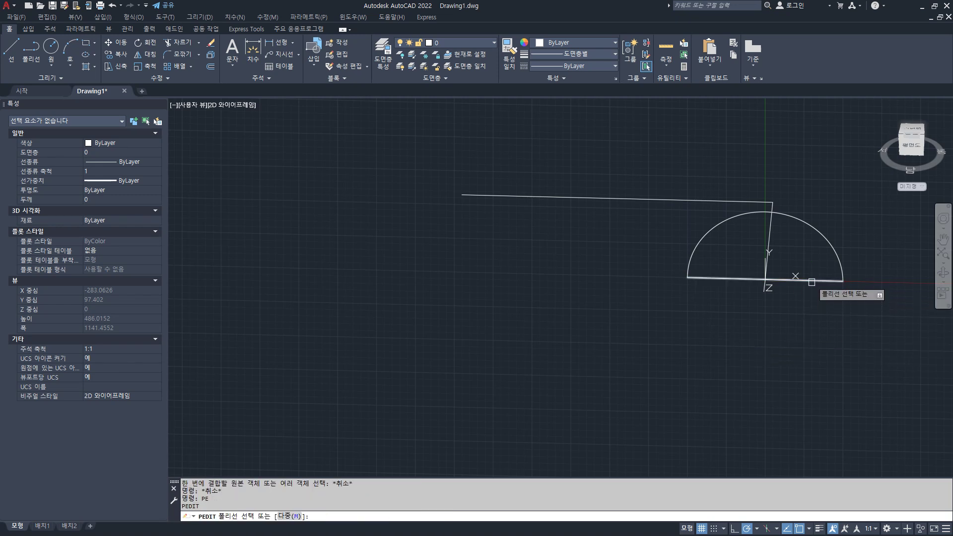
pyautogui.click(811, 282)
pyautogui.press('Return')
pyautogui.write('j')
pyautogui.press('Return')
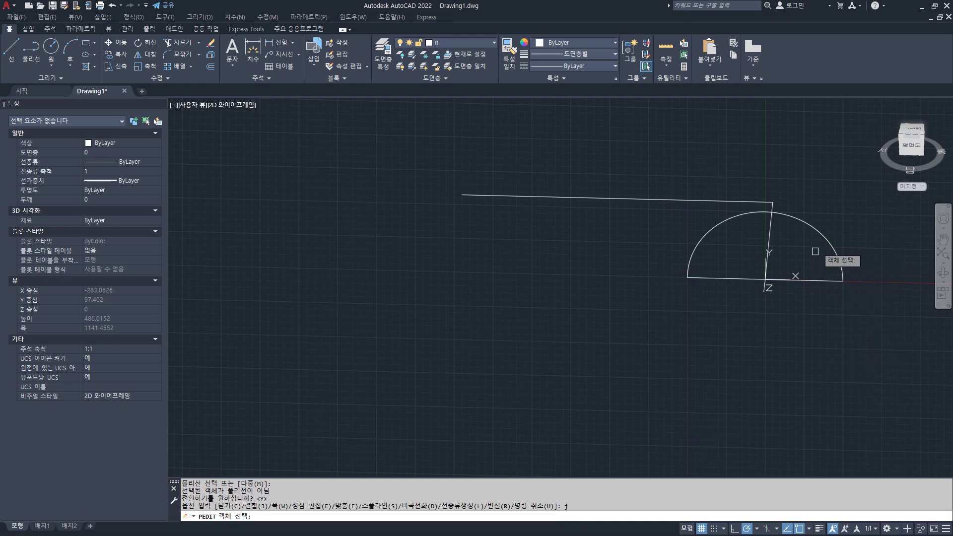
pyautogui.click(827, 238)
pyautogui.press('Return')
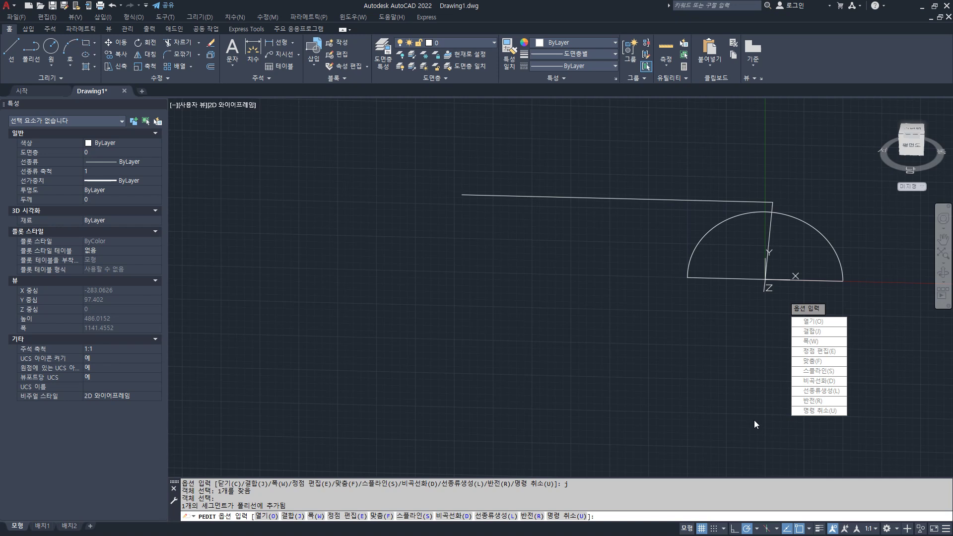
pyautogui.press('Return')
# Extrude the closed half-circle profile with the Path option along the L-shaped polyline.
pyautogui.moveTo(725, 198)
pyautogui.keyDown('shift'); pyautogui.mouseDown(button='middle')
pyautogui.moveTo(693, 262)
pyautogui.moveTo(650, 308)
pyautogui.moveTo(658, 261)
pyautogui.mouseUp(button='middle'); pyautogui.keyUp('shift')
pyautogui.write('EXT')
pyautogui.press('Return')
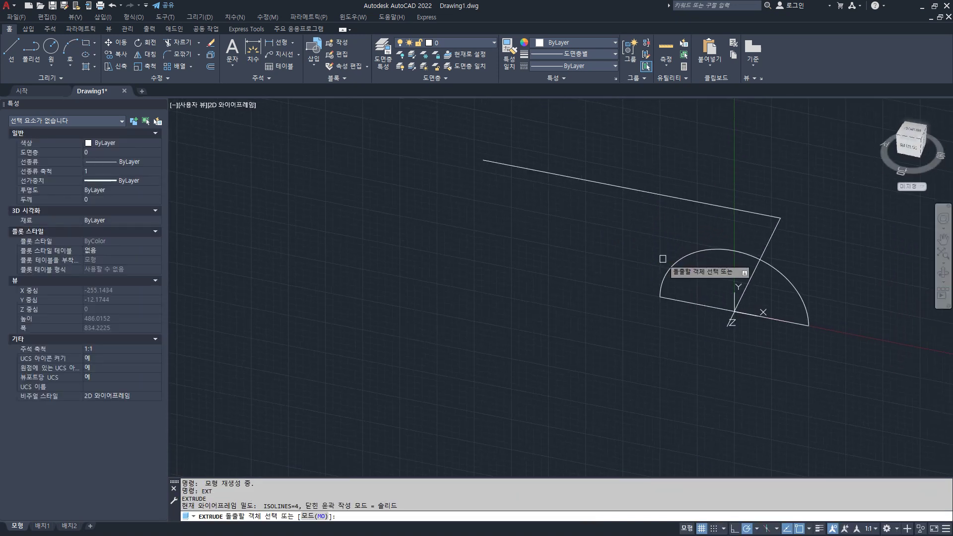
pyautogui.click(685, 254)
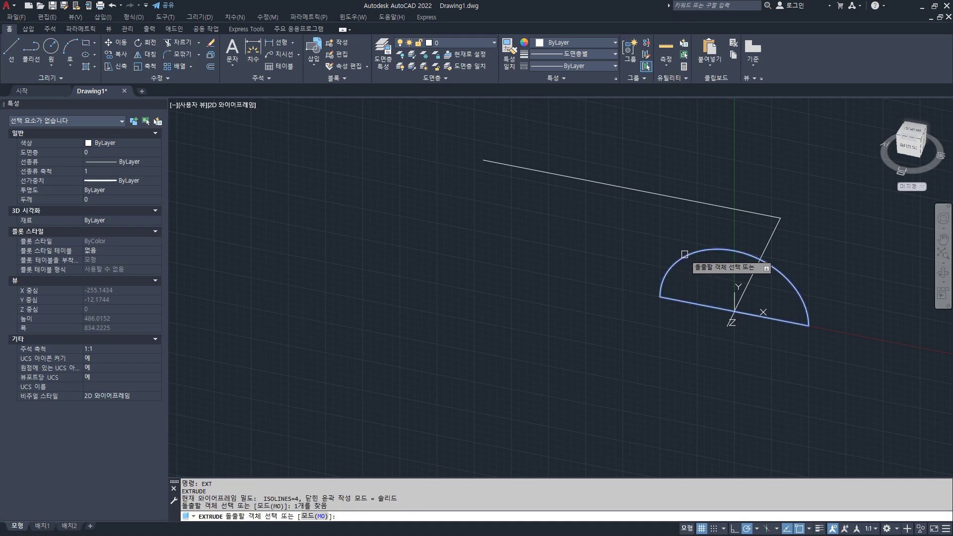
pyautogui.press('Return')
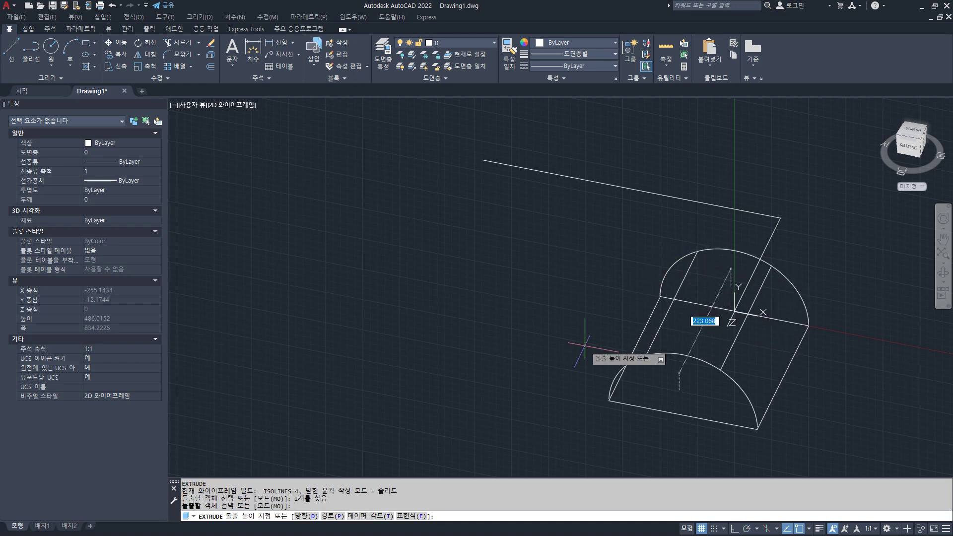
pyautogui.click(332, 516)
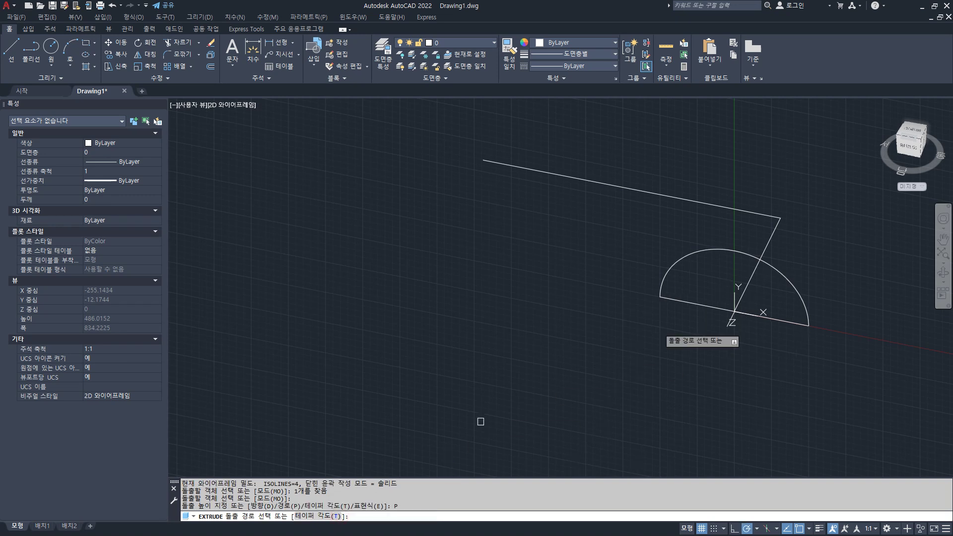
pyautogui.click(769, 237)
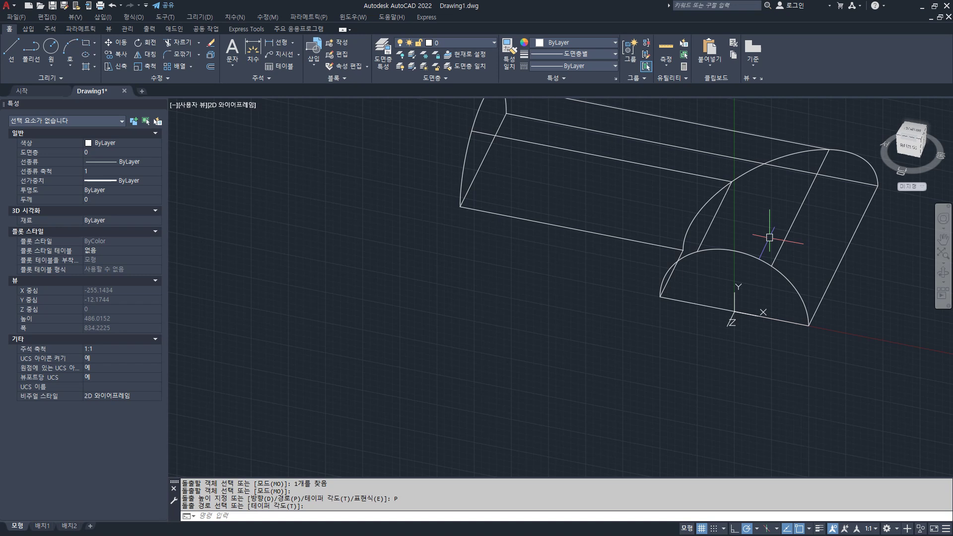
# Undo the path extrusion and temporarily mark the half-circle profile as 1 and the path as 2.
pyautogui.hotkey('ctrl', 'z')
pyautogui.keyDown('shift'); pyautogui.moveTo(774, 236); pyautogui.dragTo(678, 277, button='middle'); pyautogui.keyUp('shift')
pyautogui.moveTo(641, 282)
pyautogui.mouseDown()
pyautogui.moveTo(667, 306)
pyautogui.moveTo(683, 270)
pyautogui.moveTo(655, 256)
pyautogui.mouseUp()
pyautogui.moveTo(548, 252); pyautogui.dragTo(549, 277)
pyautogui.moveTo(785, 255)
pyautogui.mouseDown()
pyautogui.moveTo(846, 292)
pyautogui.moveTo(868, 283)
pyautogui.mouseUp()
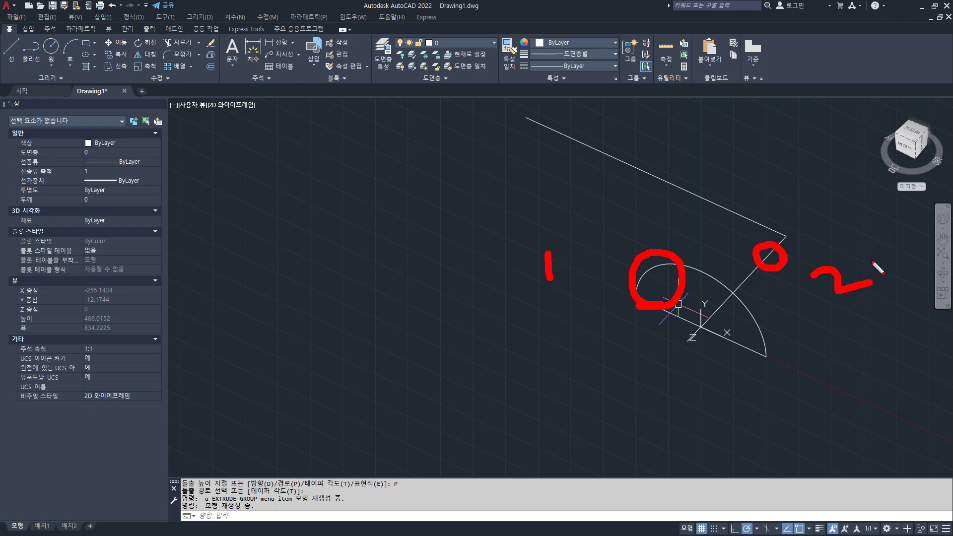
pyautogui.press('Escape')
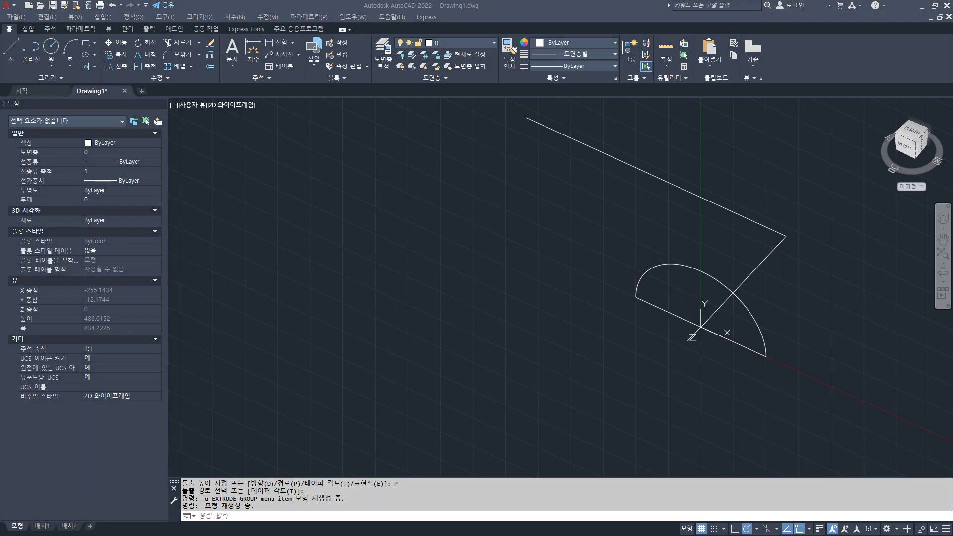
# Switch to Notepad and add the line 캐드 단면선택 후 경로선택 below LOFT.
pyautogui.hotkey('alt', 'Tab')
pyautogui.press('Return')
pyautogui.write('캐드 단면')
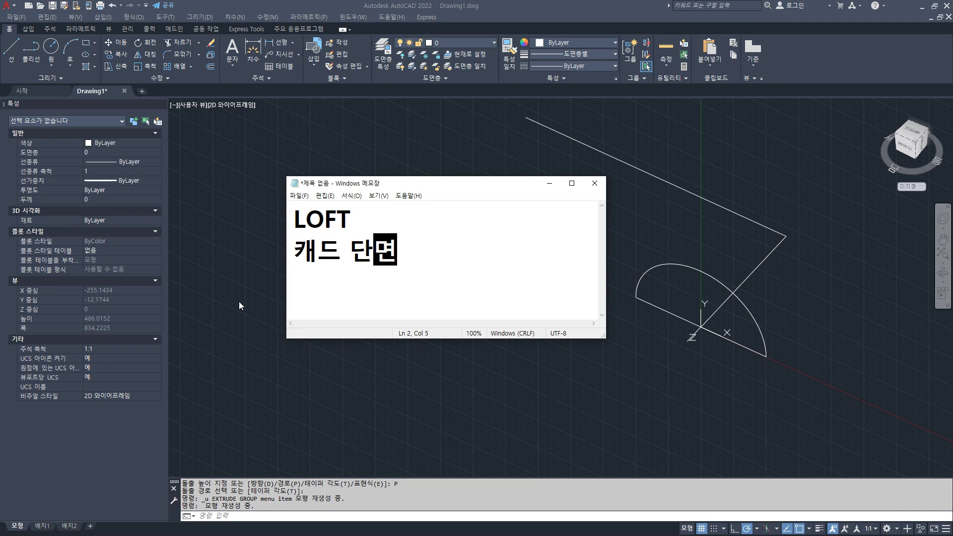
pyautogui.write('선태ㄱ')
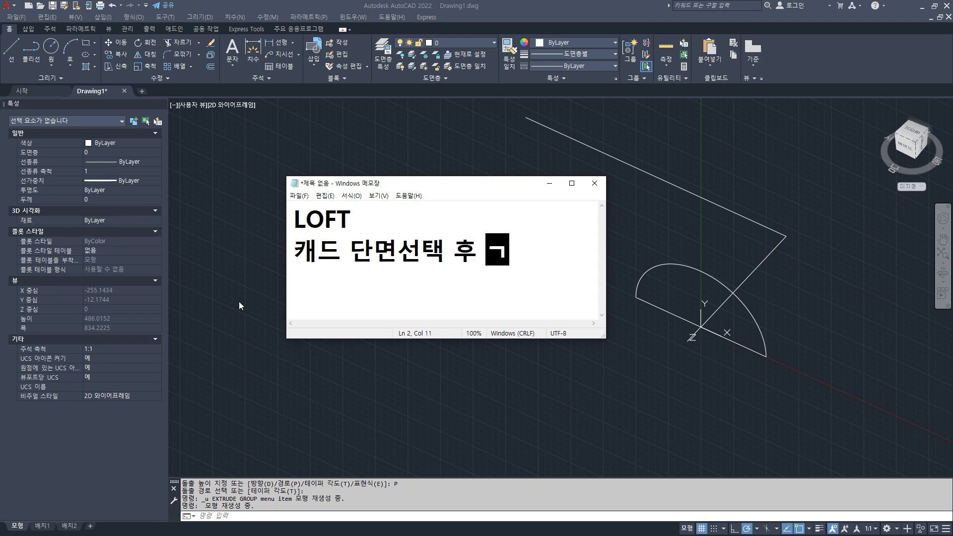
pyautogui.write(' 후 경ㄹㅗㅅㅓㄴㅌ')
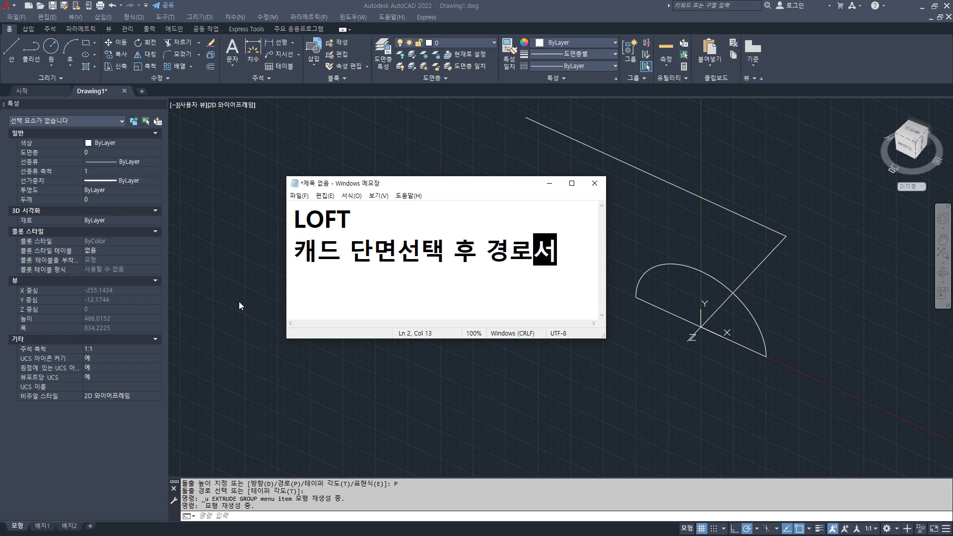
pyautogui.write('ㅐㄱ')
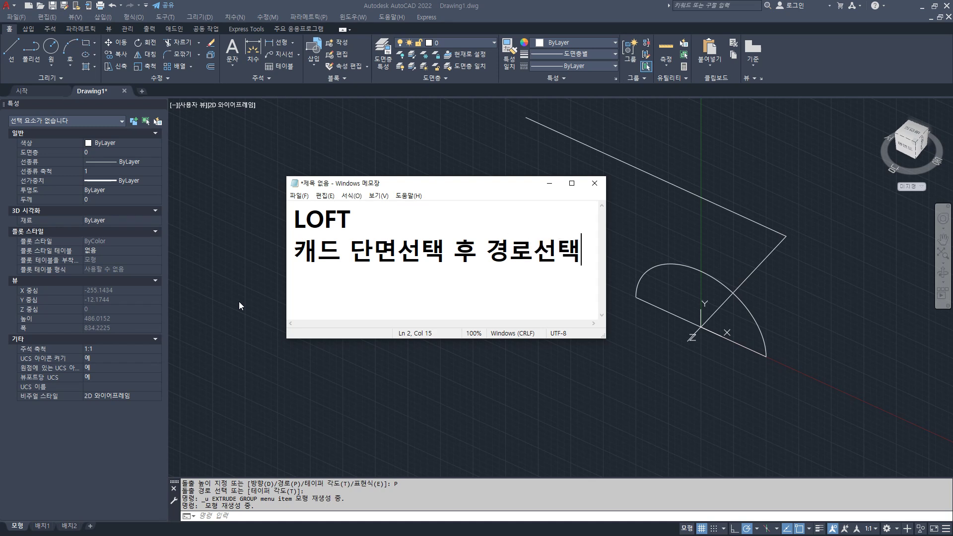
# Return to AutoCAD and close the program.
pyautogui.click(627, 11)
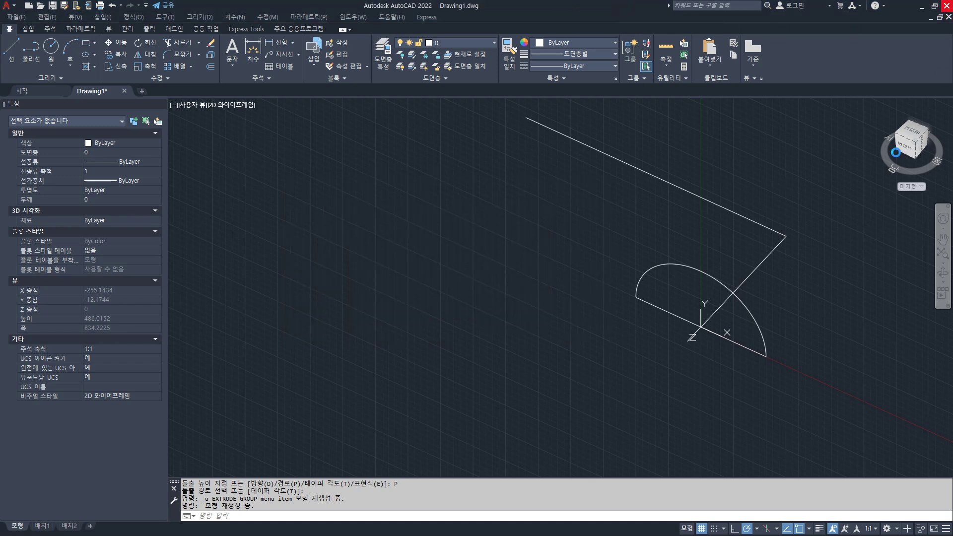
pyautogui.click(946, 6)
pyautogui.click(489, 293)
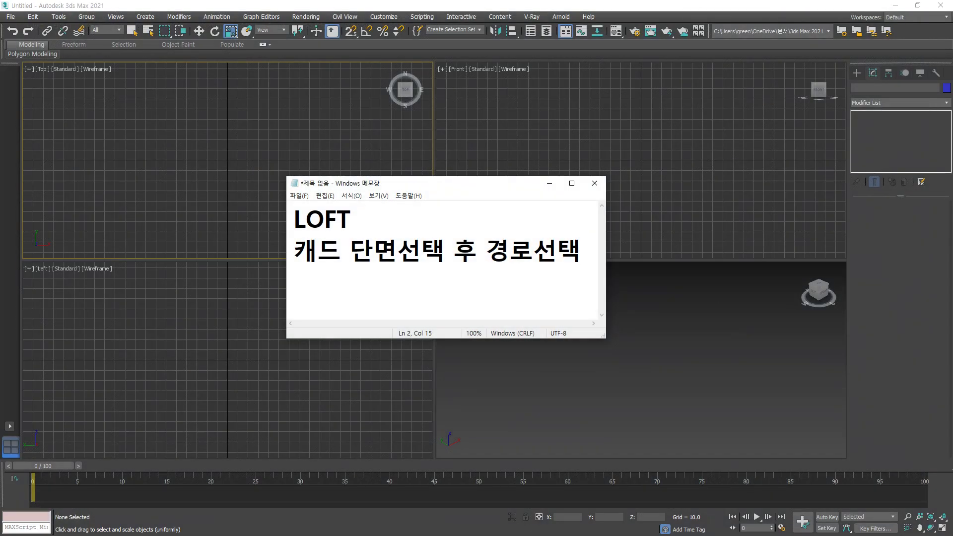
# Enlarge the Notepad window and extend the note with a hyphen before 단면선택 and a new line starting with 스케치업.
pyautogui.moveTo(603, 337); pyautogui.dragTo(902, 431)
pyautogui.click(351, 250)
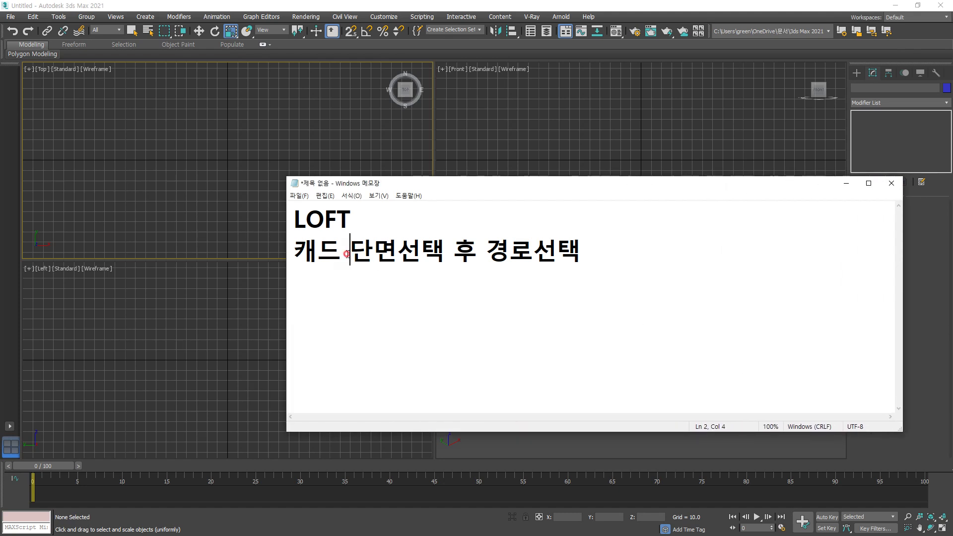
pyautogui.write('-')
pyautogui.press('End')
pyautogui.press('Return')
pyautogui.write('tmz')
pyautogui.press('BackSpace')
pyautogui.press('BackSpace')
pyautogui.press('BackSpace')
pyautogui.write('스케치업')
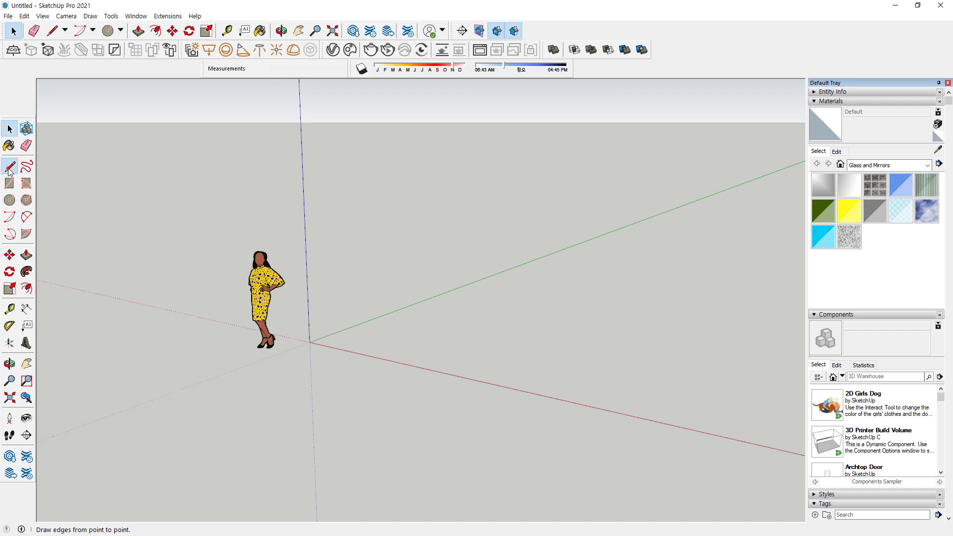
# Switch to SketchUp and draw a two-segment path that starts along the green axis near the origin and turns at an angle.
pyautogui.click(10, 167)
pyautogui.click(343, 330)
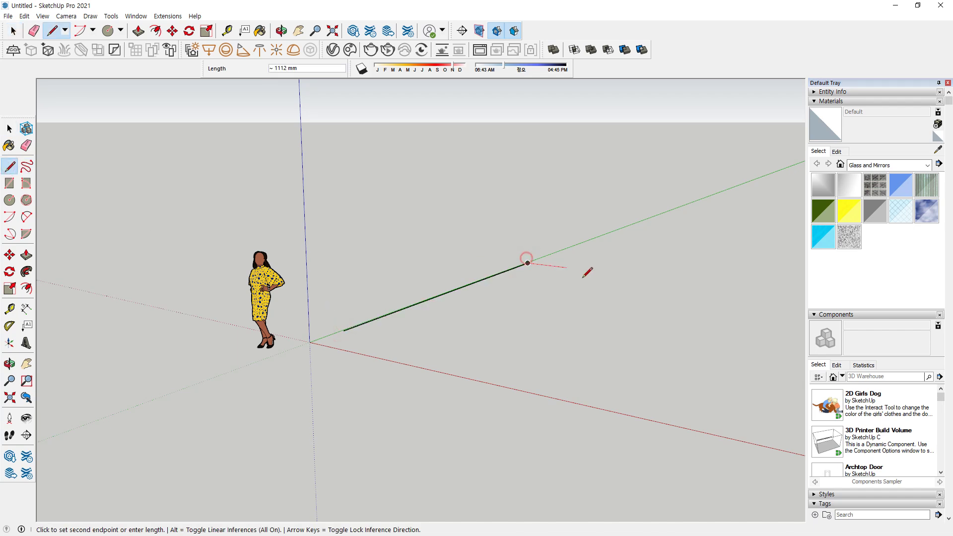
pyautogui.click(745, 290)
pyautogui.press('space')
# Draw an upright circle centred on the path's starting point, perpendicular to the green axis.
pyautogui.moveTo(417, 297); pyautogui.dragTo(366, 328, button='middle')
pyautogui.press('c')
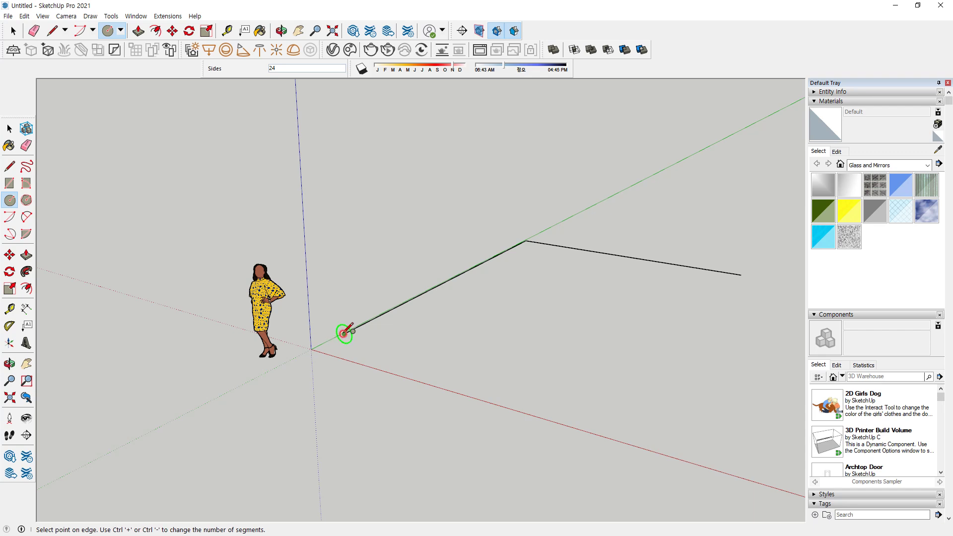
pyautogui.click(344, 333)
pyautogui.click(350, 299)
# Sweep the circle along the two-segment path with Follow Me, and close SketchUp without saving.
pyautogui.press('space')
pyautogui.moveTo(571, 189)
pyautogui.mouseDown()
pyautogui.moveTo(480, 274)
pyautogui.moveTo(459, 314)
pyautogui.mouseUp()
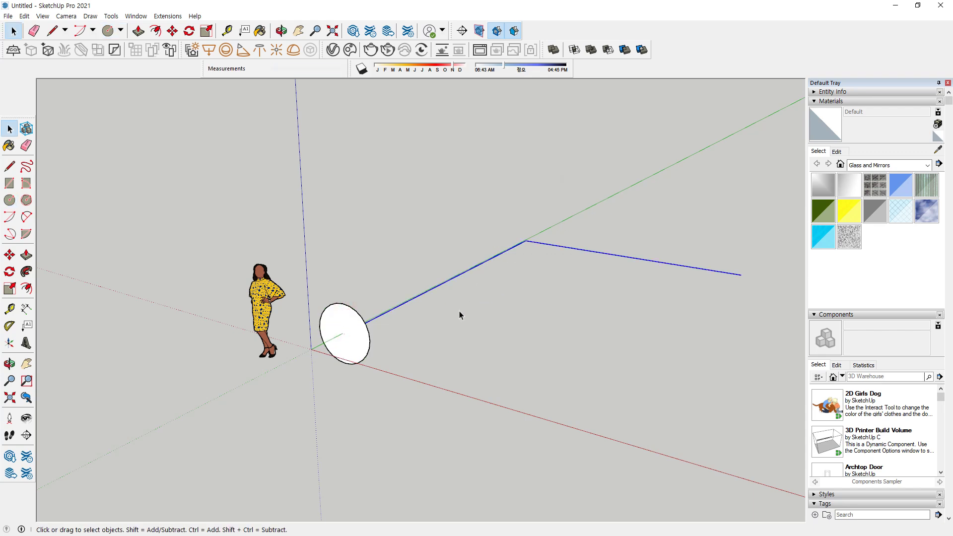
pyautogui.click(26, 272)
pyautogui.click(343, 352)
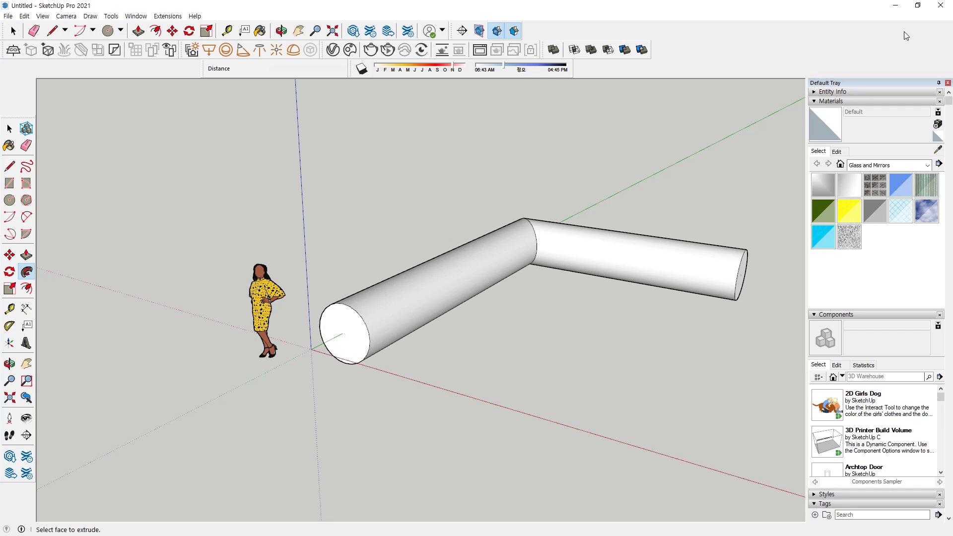
pyautogui.click(940, 5)
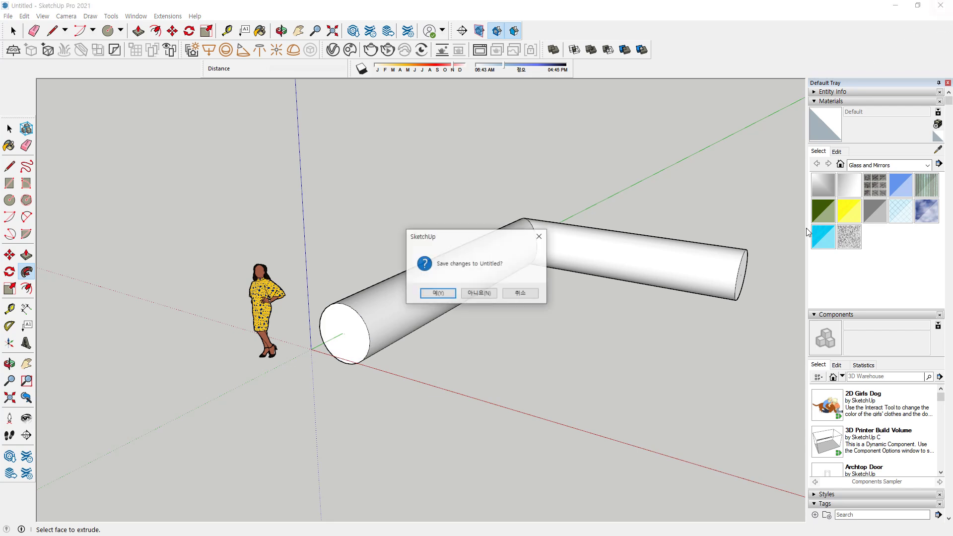
pyautogui.click(479, 292)
# Complete the 스케치업 line of the Notepad note so it reads 스케치업 - 경로 선택 후 단면선택.
pyautogui.write('- ru')
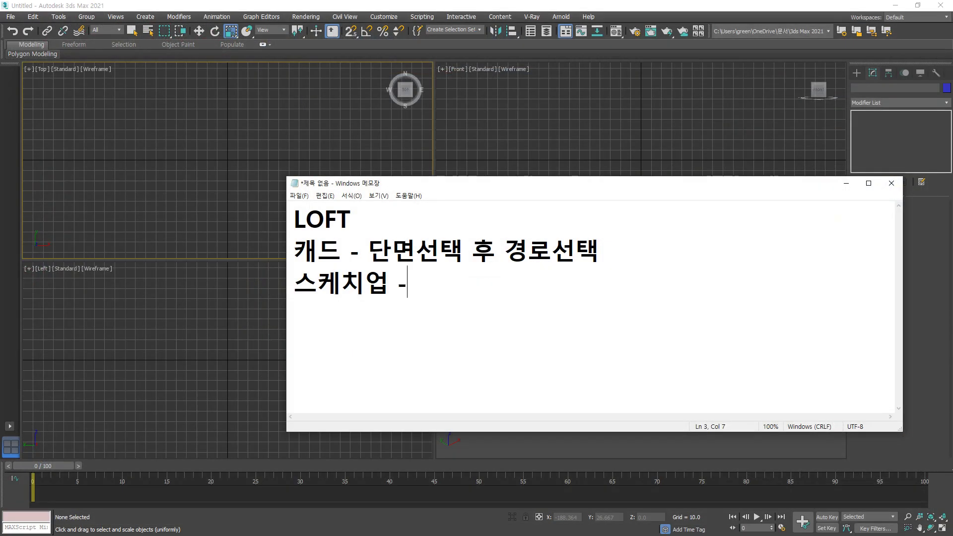
pyautogui.press('BackSpace')
pyautogui.press('BackSpace')
pyautogui.write('경로 선ㅌ')
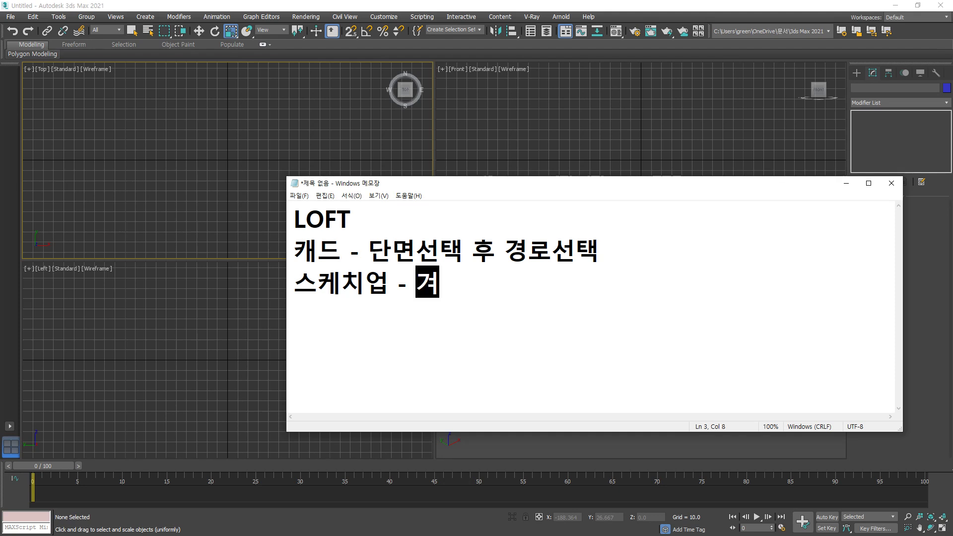
pyautogui.write('ㅐㄱ 후 단면')
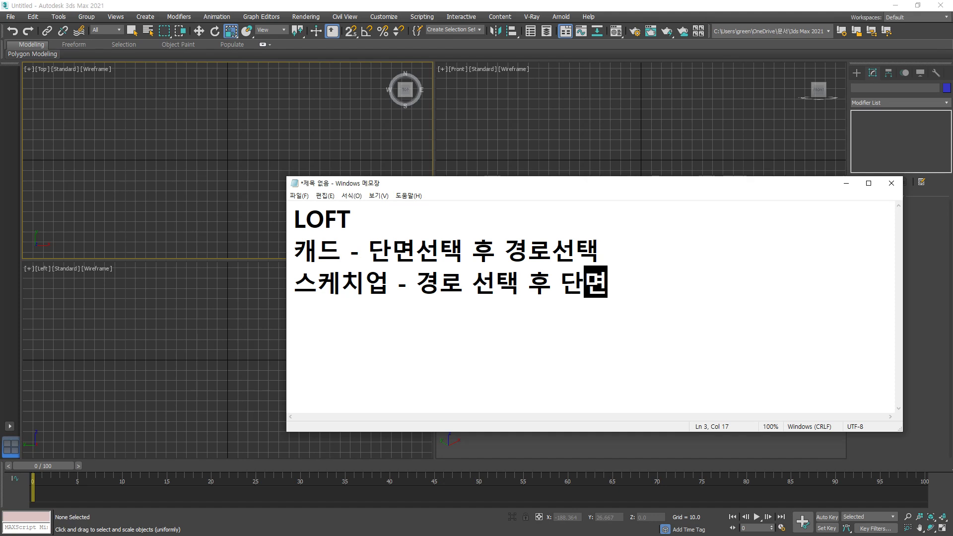
pyautogui.write('선ㅌㅐㄱ')
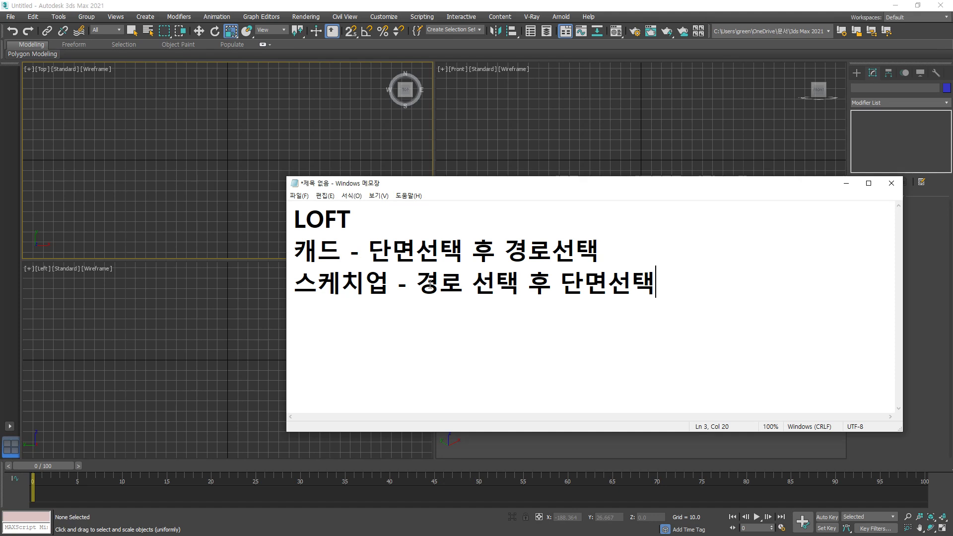
# Move Notepad aside, switch to 3ds Max and draw a circle with a radius of about 30 in the Top view.
pyautogui.moveTo(477, 188); pyautogui.dragTo(0, 188)
pyautogui.click(205, 198)
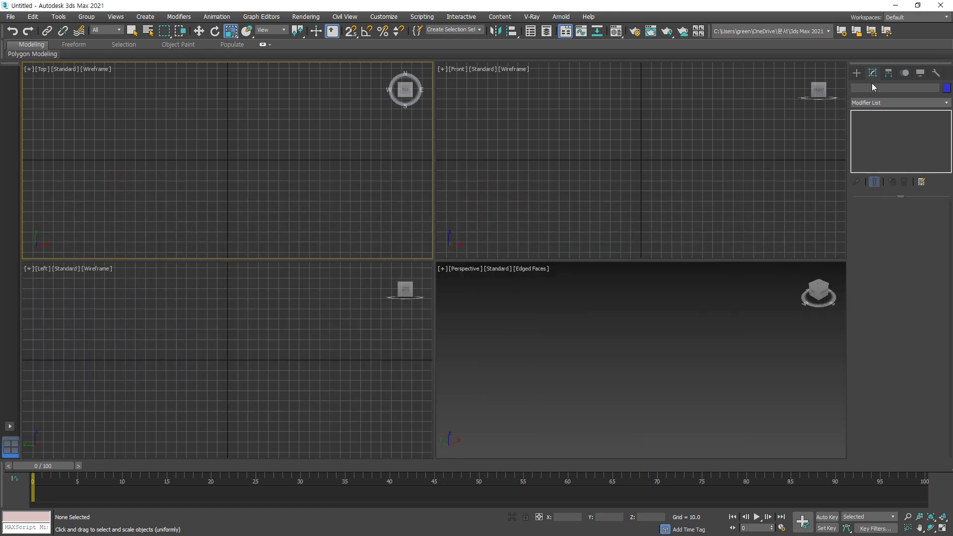
pyautogui.click(856, 73)
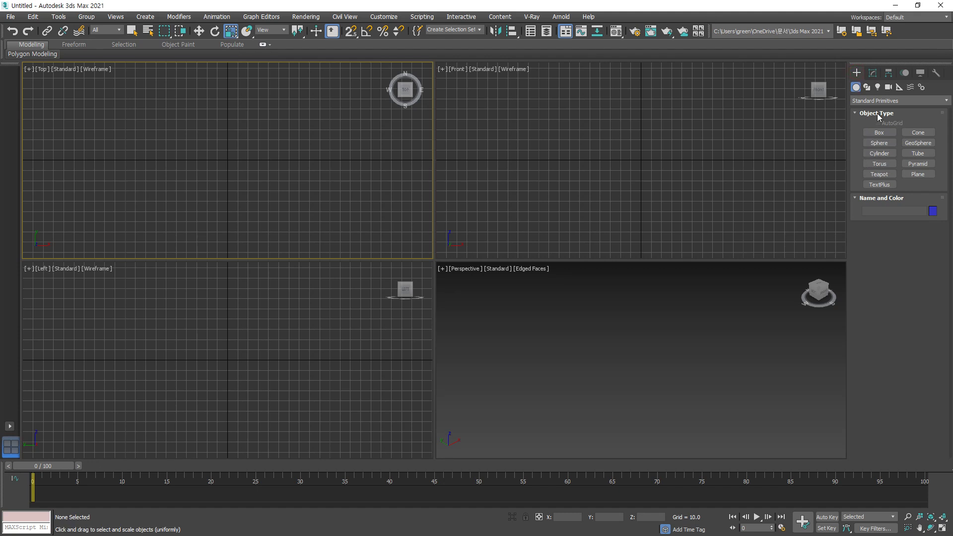
pyautogui.click(867, 87)
pyautogui.click(879, 151)
pyautogui.moveTo(182, 161); pyautogui.dragTo(187, 130)
# Draw a straight vertical two-point line in the Front view, to the right of the circle.
pyautogui.click(878, 140)
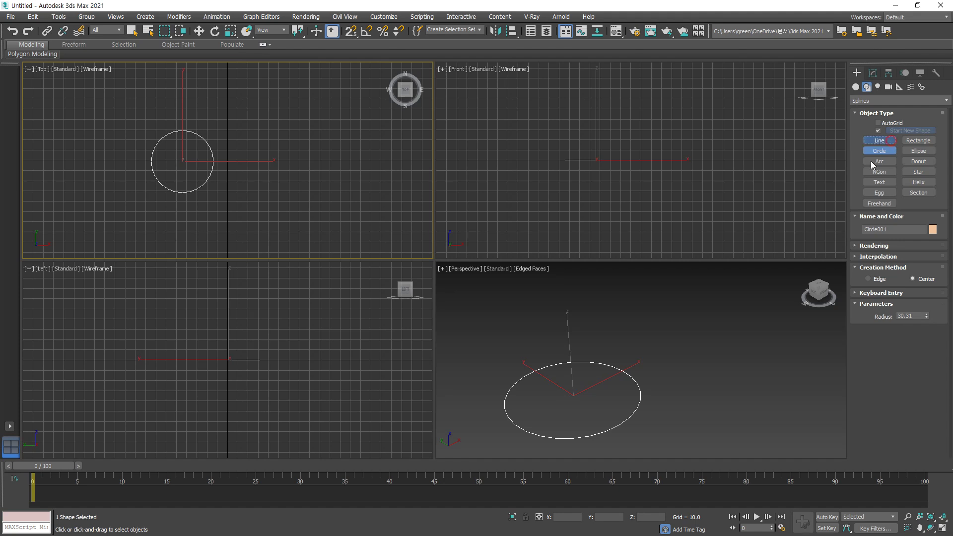
pyautogui.click(710, 221)
pyautogui.click(709, 84)
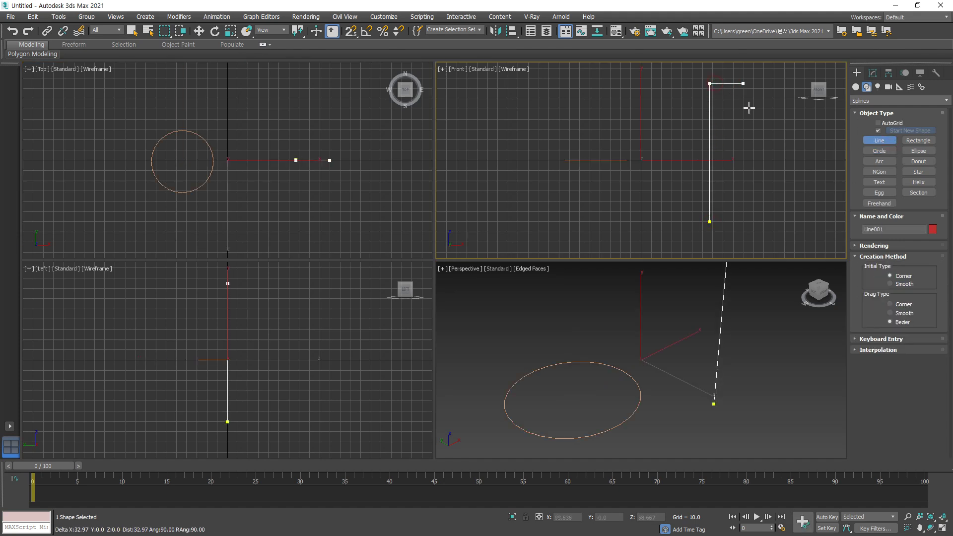
pyautogui.rightClick(759, 149)
pyautogui.moveTo(740, 234)
pyautogui.mouseDown()
pyautogui.moveTo(730, 221)
pyautogui.moveTo(723, 107)
pyautogui.mouseUp()
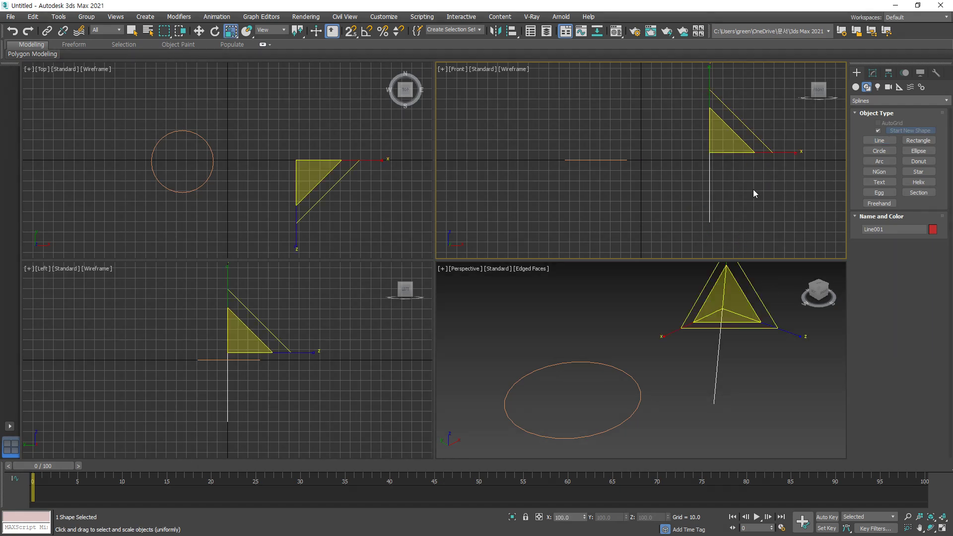
pyautogui.rightClick(742, 180)
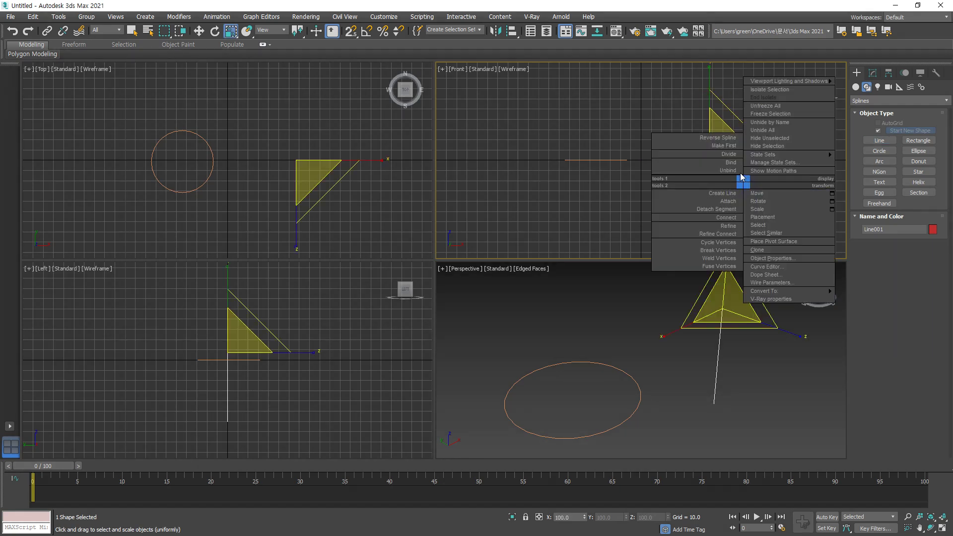
pyautogui.click(721, 90)
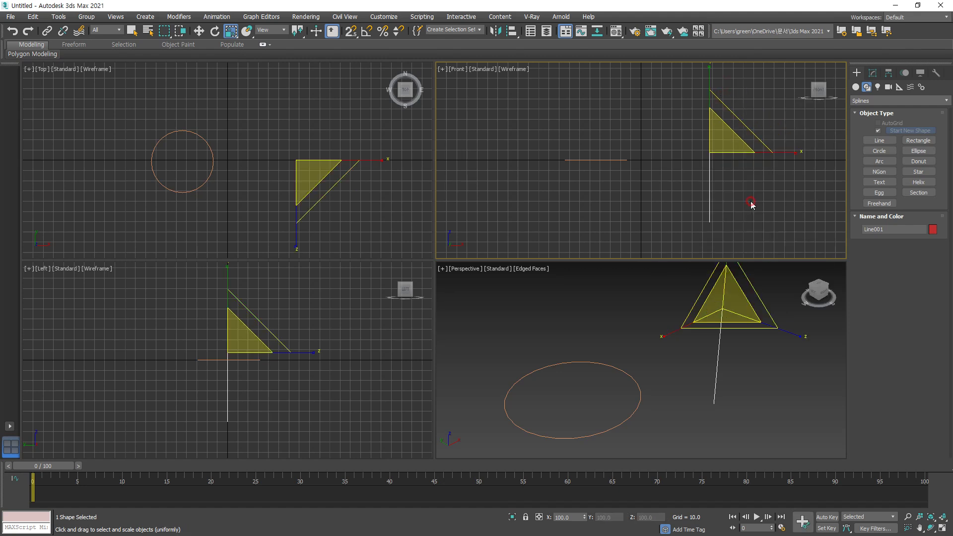
pyautogui.click(746, 358)
pyautogui.moveTo(741, 323); pyautogui.dragTo(488, 447)
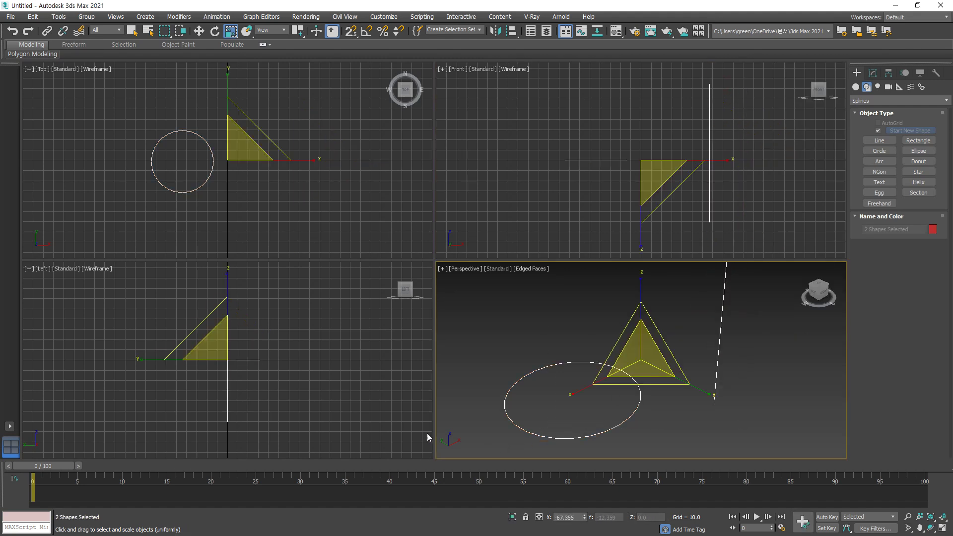
pyautogui.press('Delete')
pyautogui.click(258, 190)
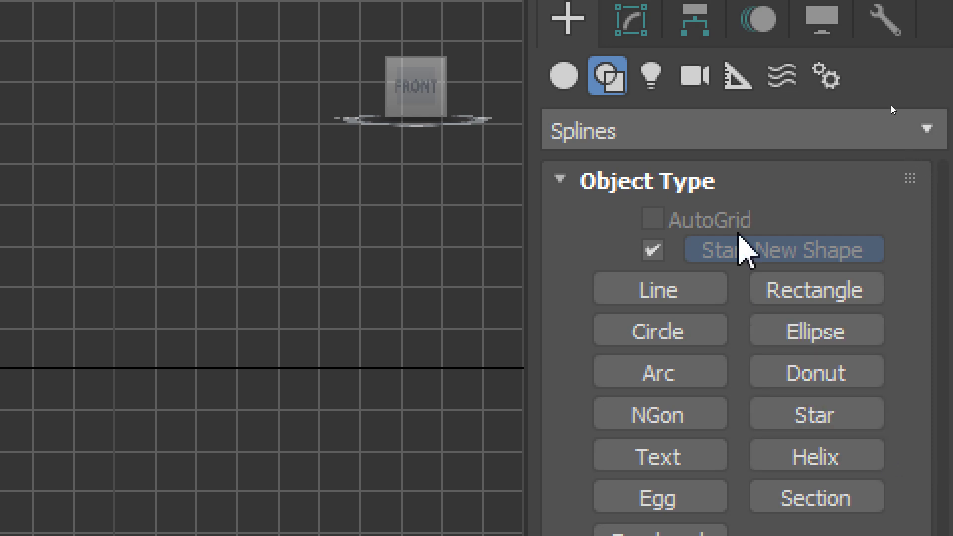
# Set the object creation category to Compound Objects under Geometry.
pyautogui.click(691, 127)
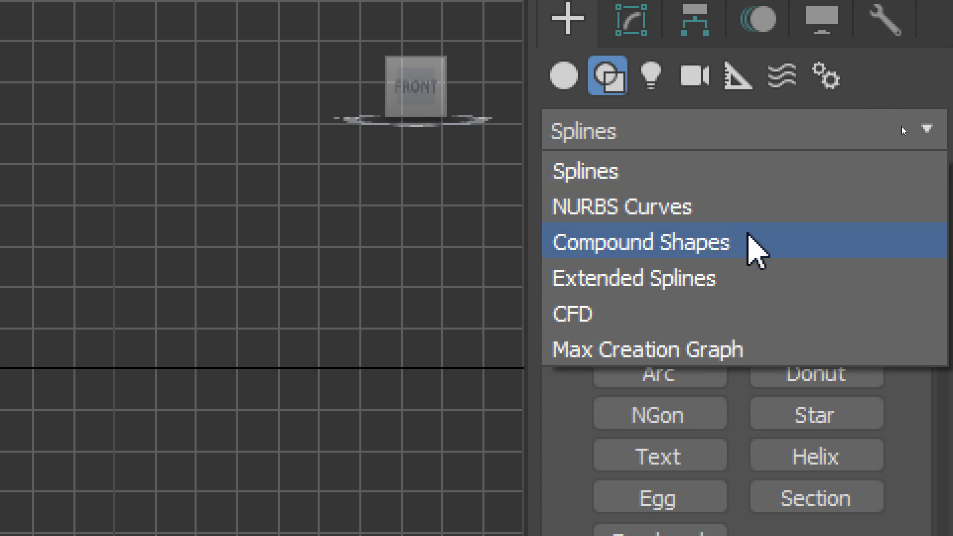
pyautogui.click(564, 79)
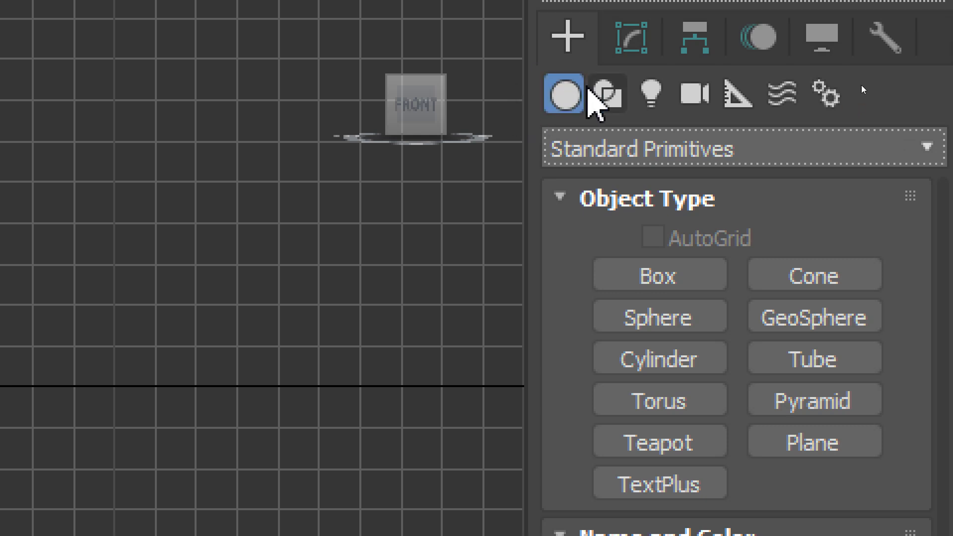
pyautogui.click(619, 99)
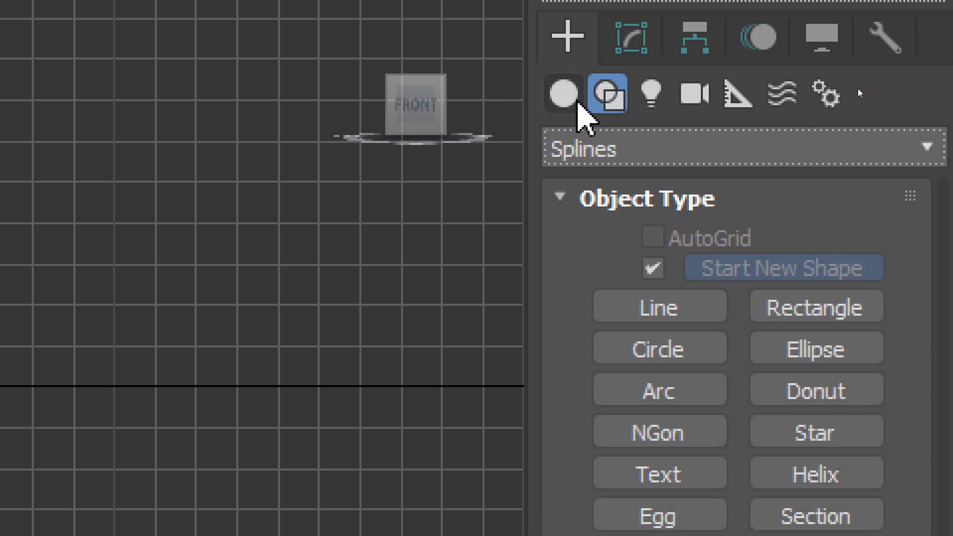
pyautogui.click(573, 99)
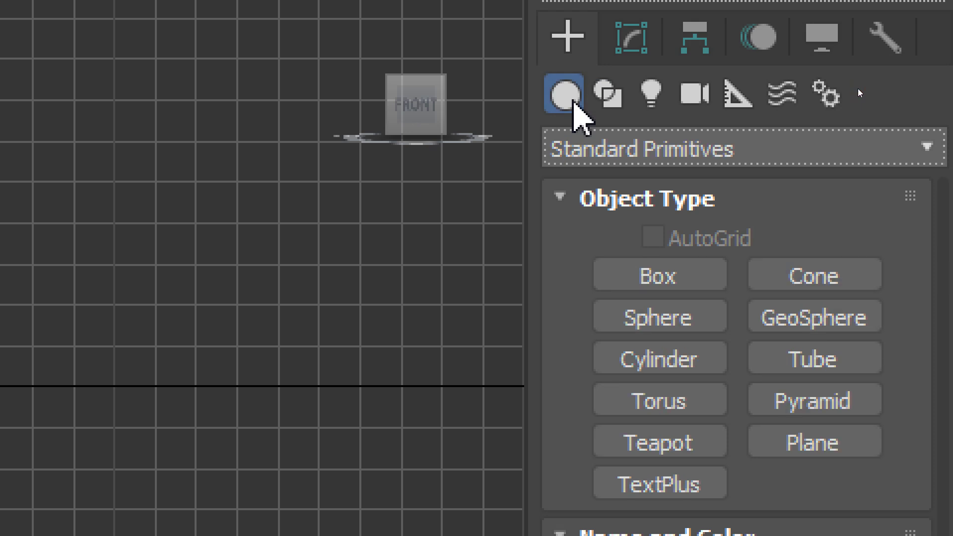
pyautogui.click(683, 155)
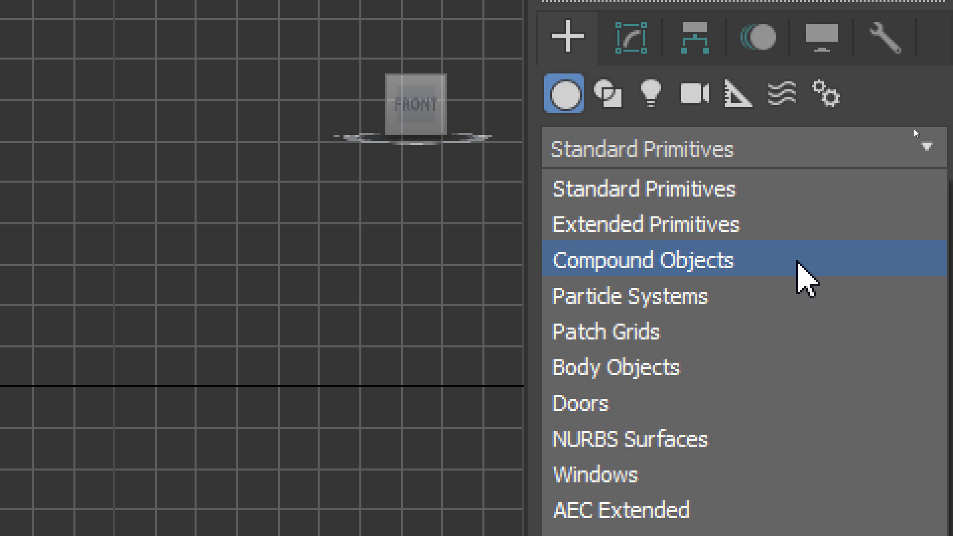
pyautogui.click(798, 263)
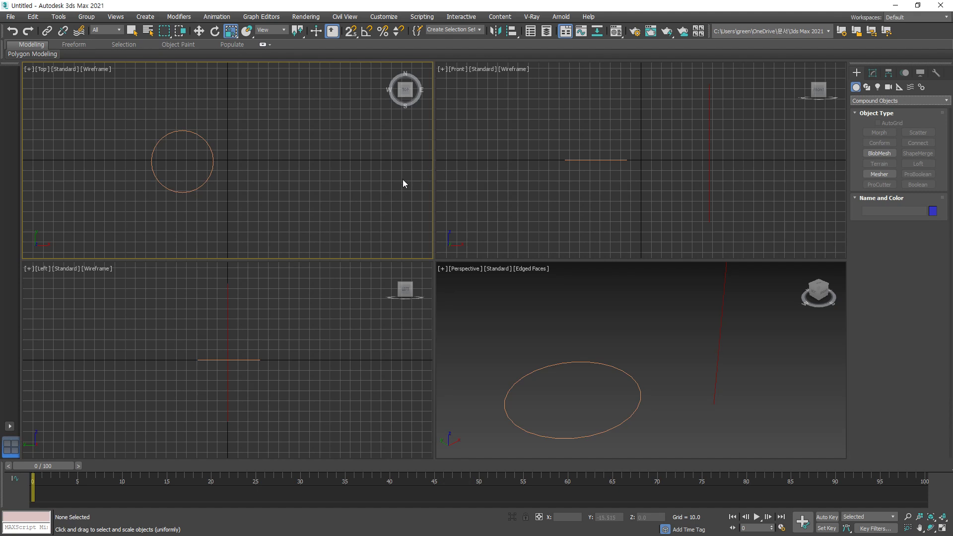
# Select the circle and loft it with Get Path, using the vertical line as the path.
pyautogui.click(207, 204)
pyautogui.click(195, 191)
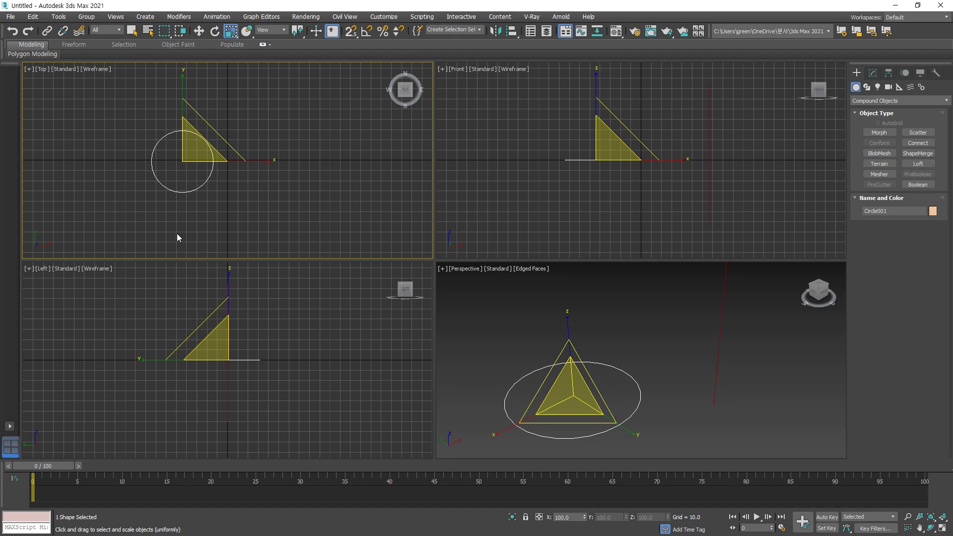
pyautogui.click(916, 165)
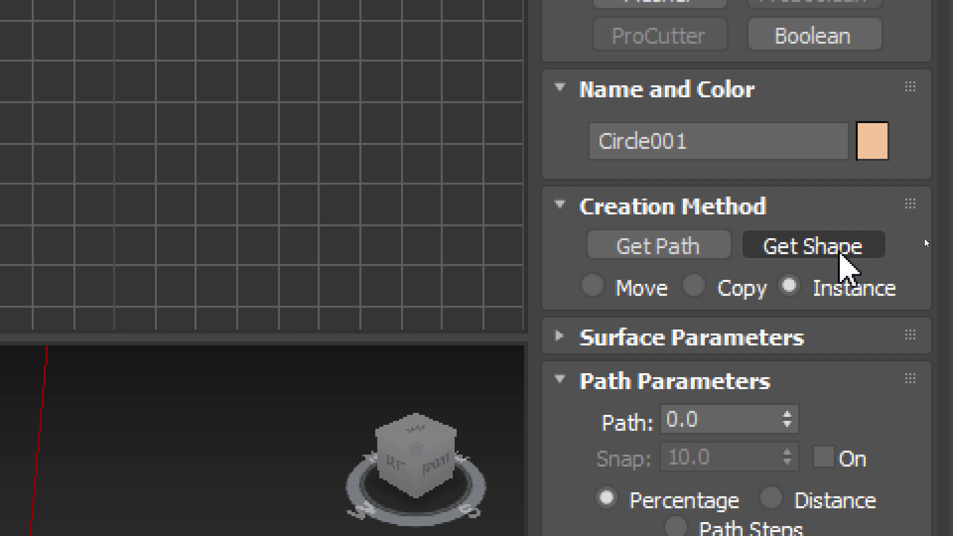
pyautogui.click(717, 250)
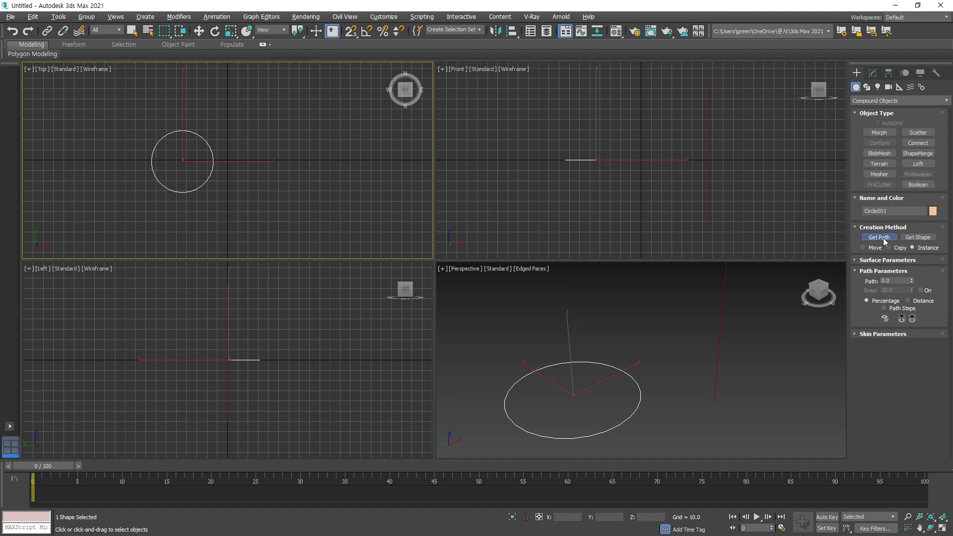
pyautogui.click(724, 292)
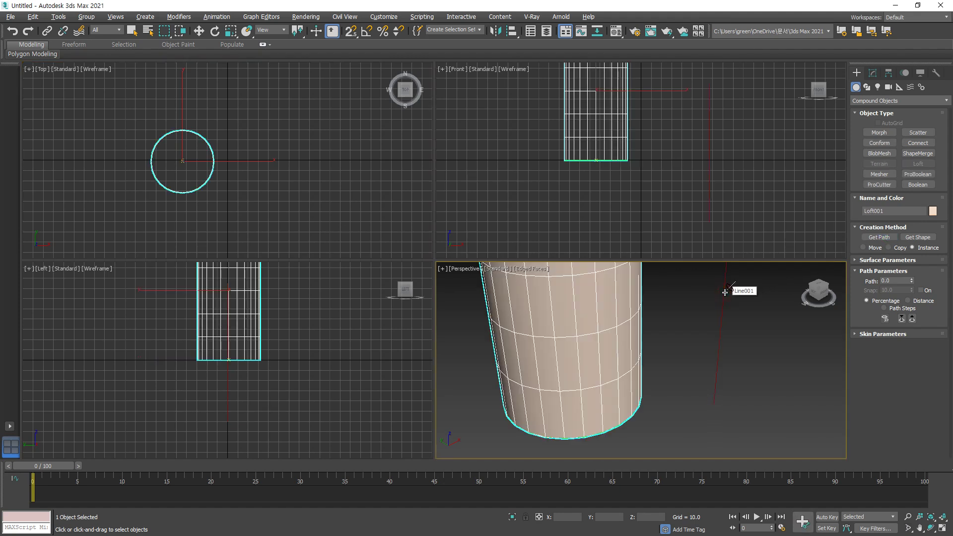
pyautogui.scroll(-5, 719, 323)
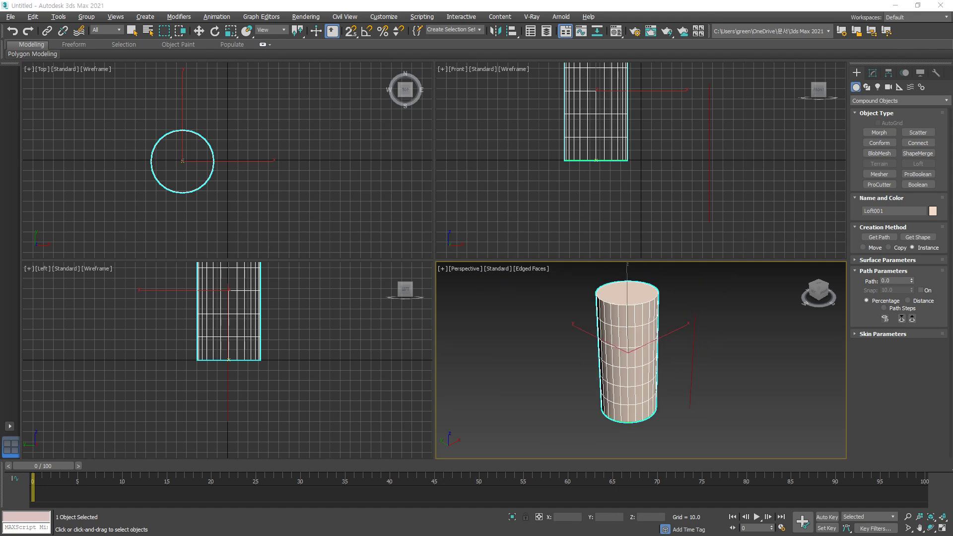
# Delete the lofted cylinder, keeping the circle and the line.
pyautogui.click(627, 303)
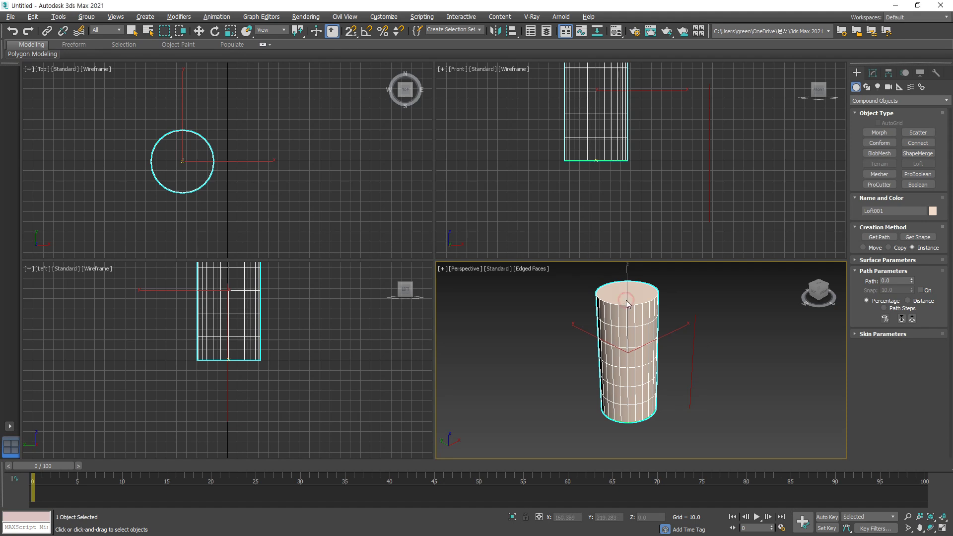
pyautogui.press('Delete')
pyautogui.press('r')
# Select the vertical line and create a loft with Get Shape, using the circle as the cross-section.
pyautogui.moveTo(723, 347); pyautogui.dragTo(578, 428)
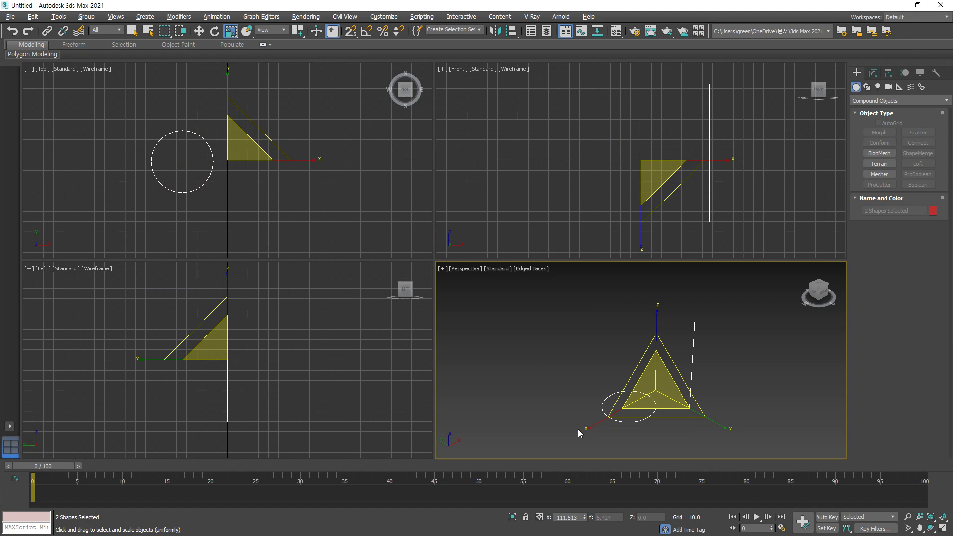
pyautogui.moveTo(578, 429); pyautogui.dragTo(707, 287)
pyautogui.hotkey('ctrl', 'z')
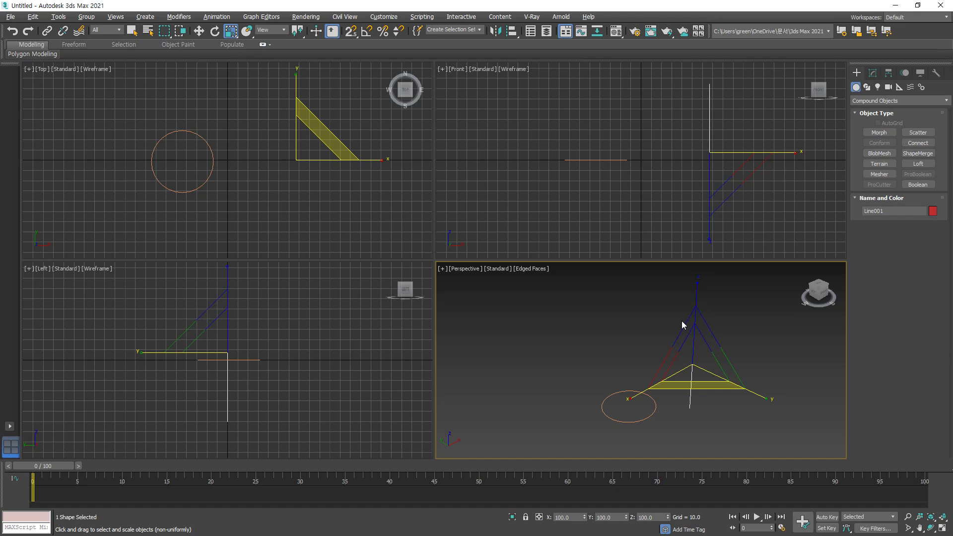
pyautogui.press('w')
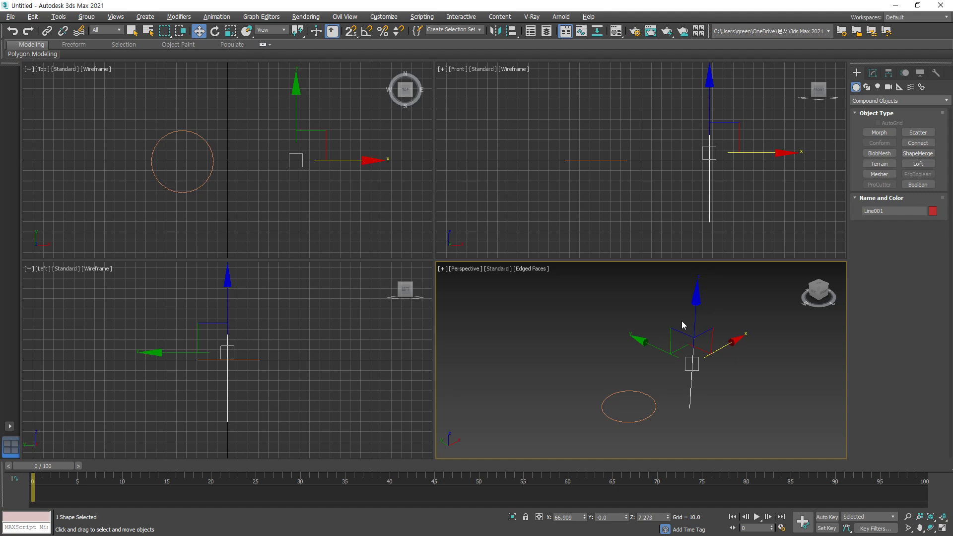
pyautogui.click(916, 164)
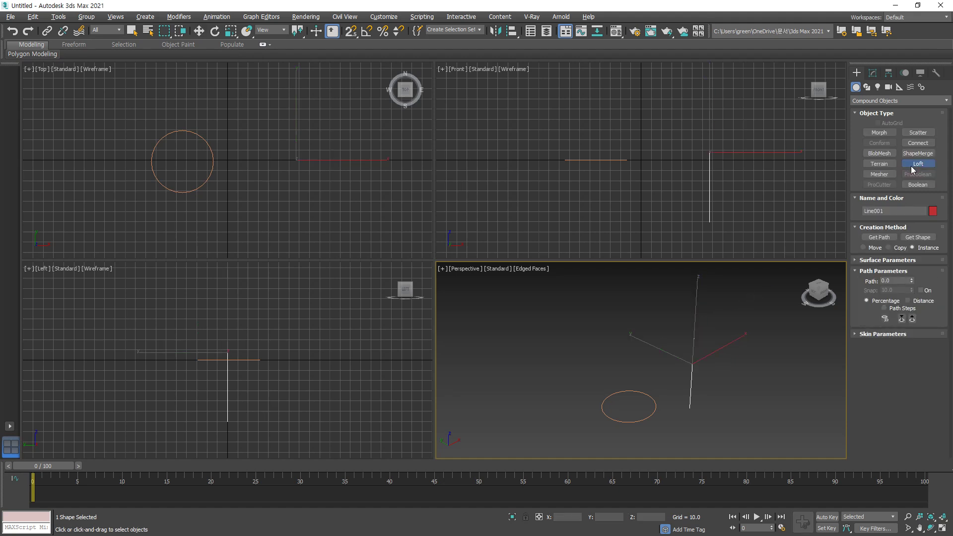
pyautogui.click(918, 238)
pyautogui.click(623, 391)
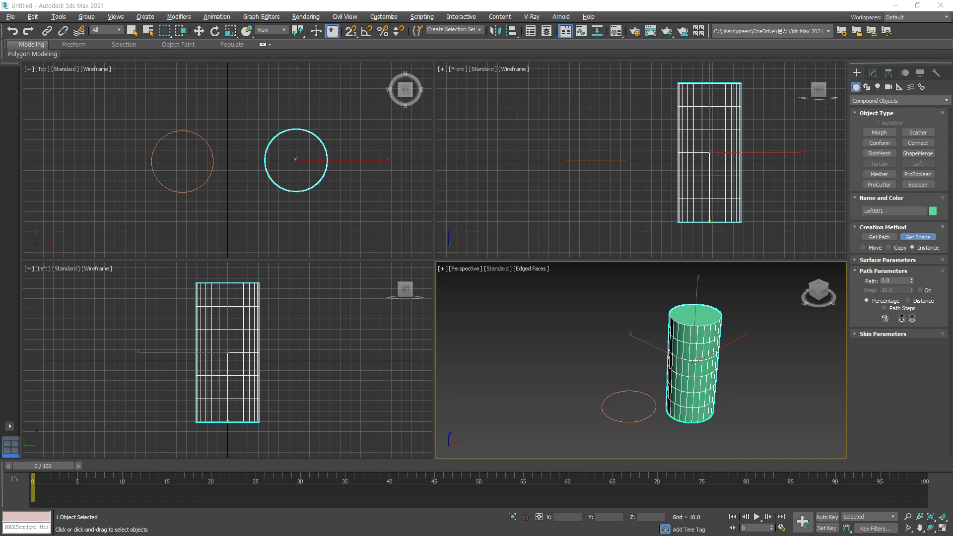
# Leave shape picking and delete the circle, the line and the lofted cylinder to empty the scene.
pyautogui.rightClick(358, 200)
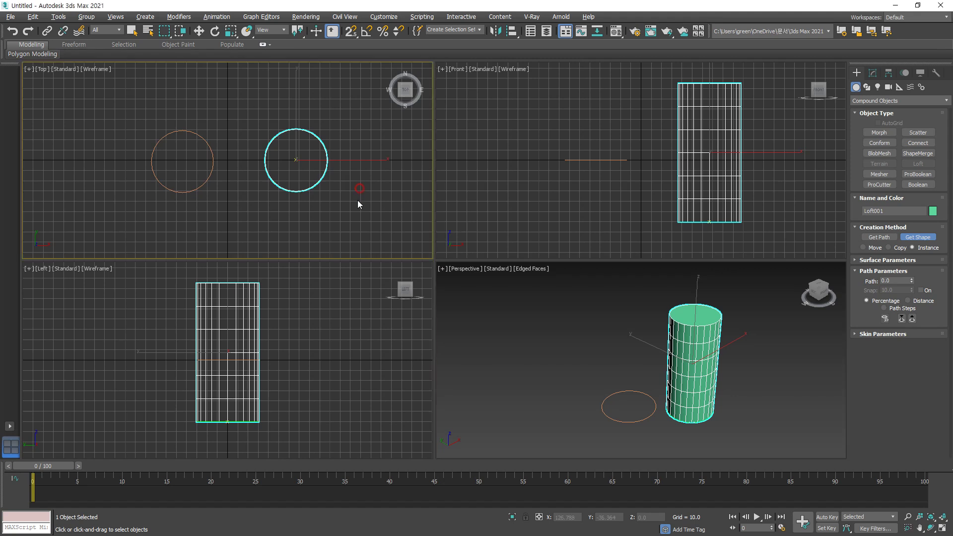
pyautogui.press('w')
pyautogui.moveTo(131, 124); pyautogui.dragTo(277, 197)
pyautogui.press('Delete')
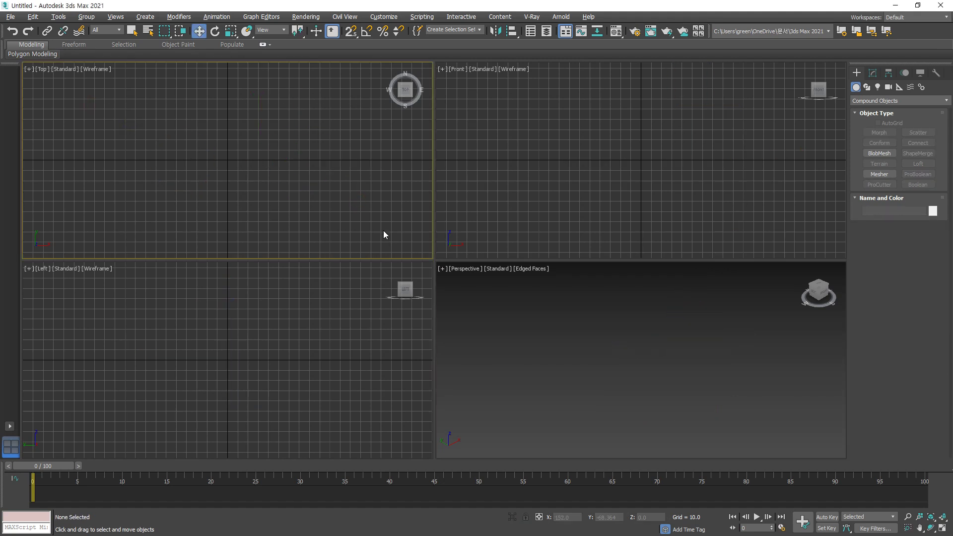
# Draw a circle with a radius of about 30.5 on the horizontal axis in the Top viewport, left of the origin.
pyautogui.click(866, 87)
pyautogui.click(876, 152)
pyautogui.moveTo(113, 160); pyautogui.dragTo(118, 130)
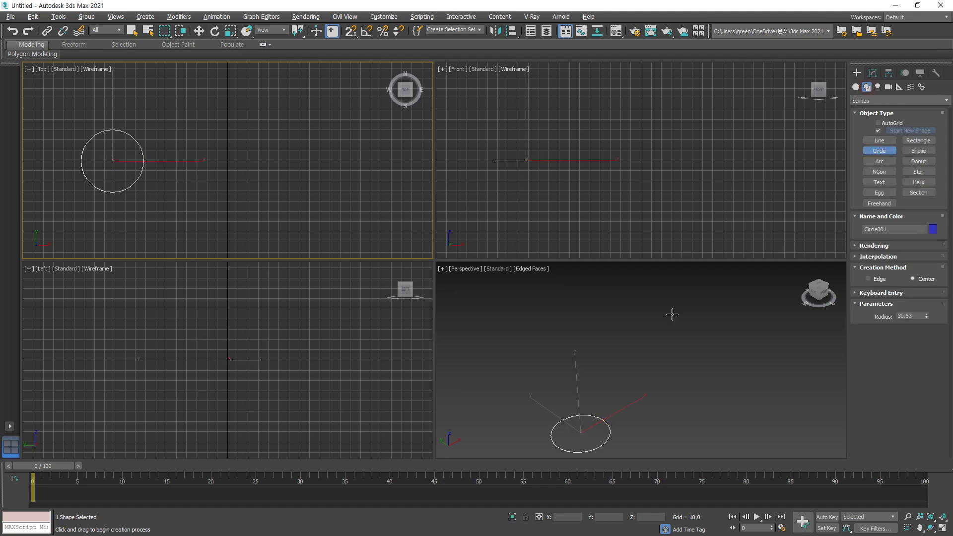
# Draw an upward-bulging, nearly semicircular arc in the Front viewport with both ends on the horizontal axis, and select both shapes.
pyautogui.click(879, 160)
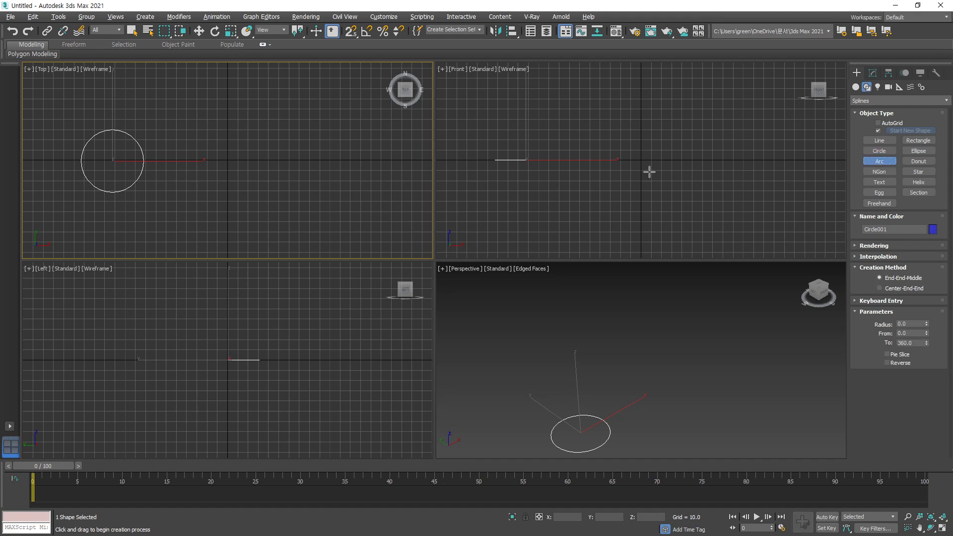
pyautogui.moveTo(575, 160); pyautogui.dragTo(796, 159)
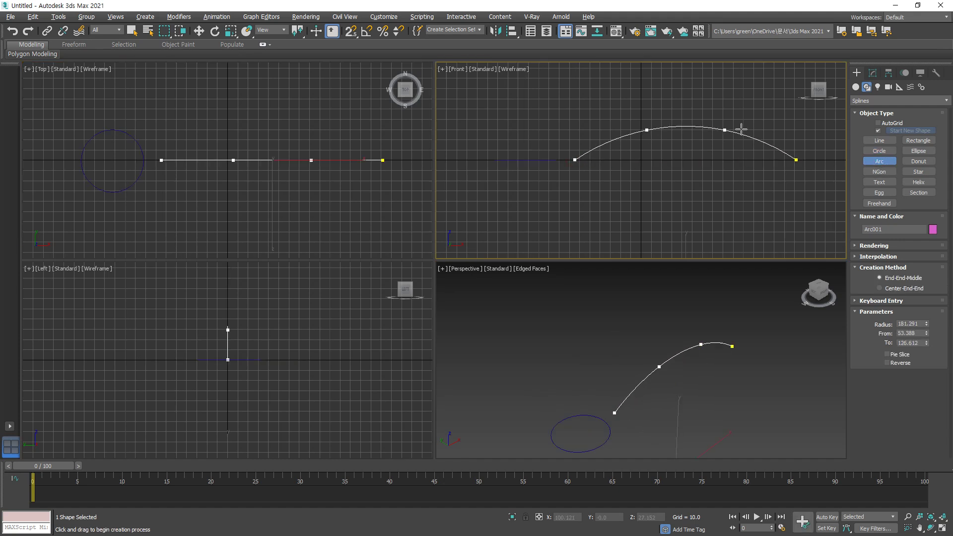
pyautogui.click(711, 80)
pyautogui.press('w')
pyautogui.hotkey('ctrl', 'a')
pyautogui.scroll(-3, 658, 166)
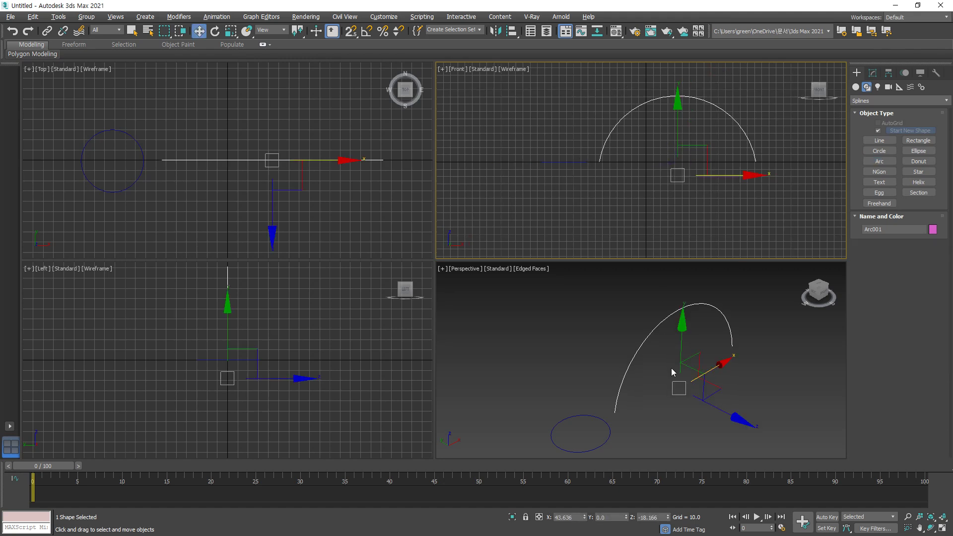
pyautogui.rightClick(665, 382)
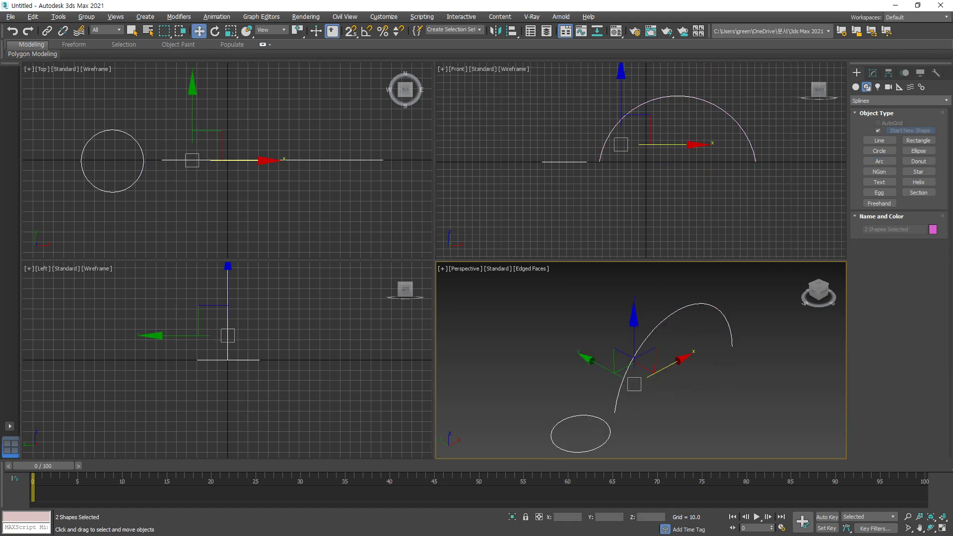
pyautogui.moveTo(595, 461)
pyautogui.mouseDown()
pyautogui.moveTo(582, 405)
pyautogui.moveTo(602, 450)
pyautogui.mouseUp()
pyautogui.moveTo(134, 214)
pyautogui.mouseDown()
pyautogui.moveTo(77, 118)
pyautogui.moveTo(147, 208)
pyautogui.moveTo(132, 216)
pyautogui.moveTo(85, 198)
pyautogui.moveTo(140, 123)
pyautogui.moveTo(95, 214)
pyautogui.moveTo(152, 138)
pyautogui.moveTo(133, 201)
pyautogui.mouseUp()
pyautogui.moveTo(601, 170)
pyautogui.mouseDown()
pyautogui.moveTo(617, 117)
pyautogui.moveTo(732, 125)
pyautogui.moveTo(753, 169)
pyautogui.mouseUp()
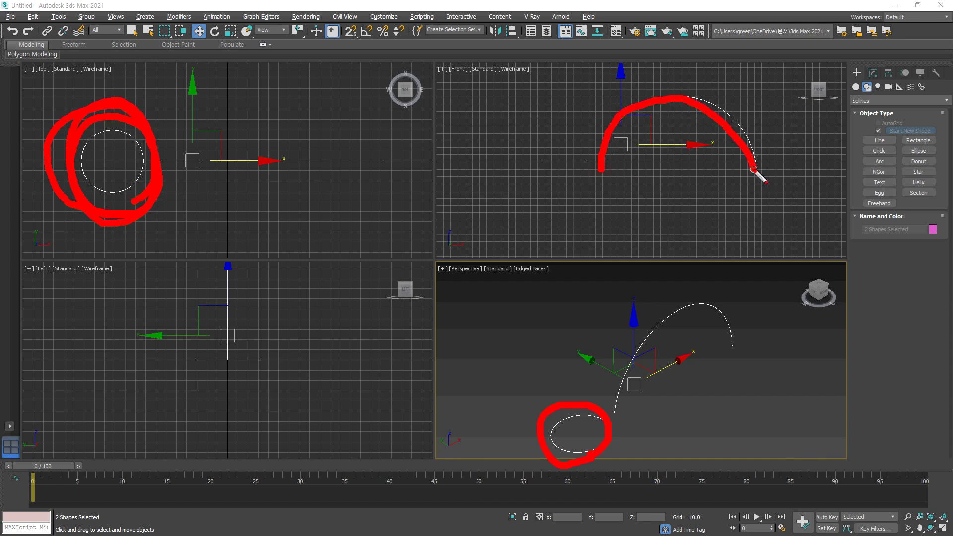
pyautogui.press('Escape')
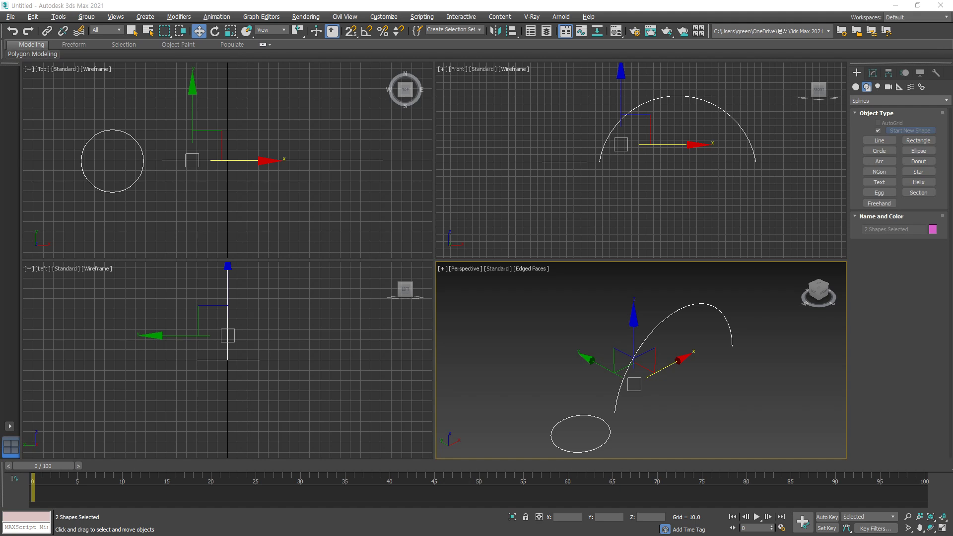
# Loft the circle with Get Path, using the arc as the path, and delete the resulting tube.
pyautogui.click(179, 225)
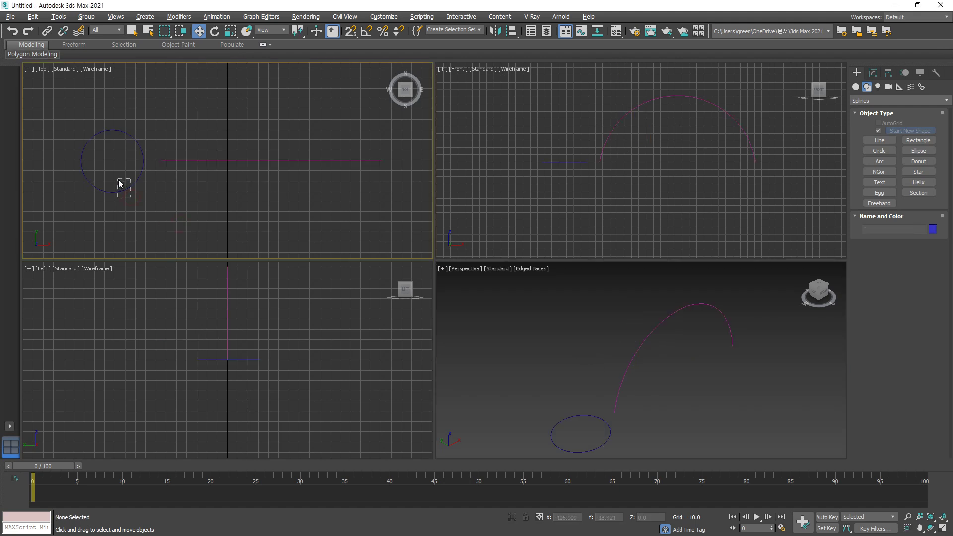
pyautogui.click(89, 184)
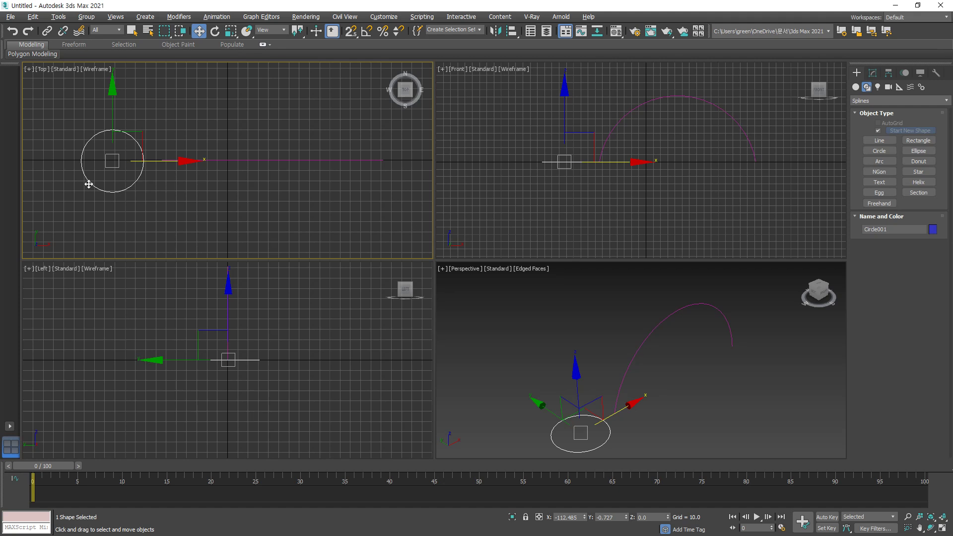
pyautogui.click(856, 88)
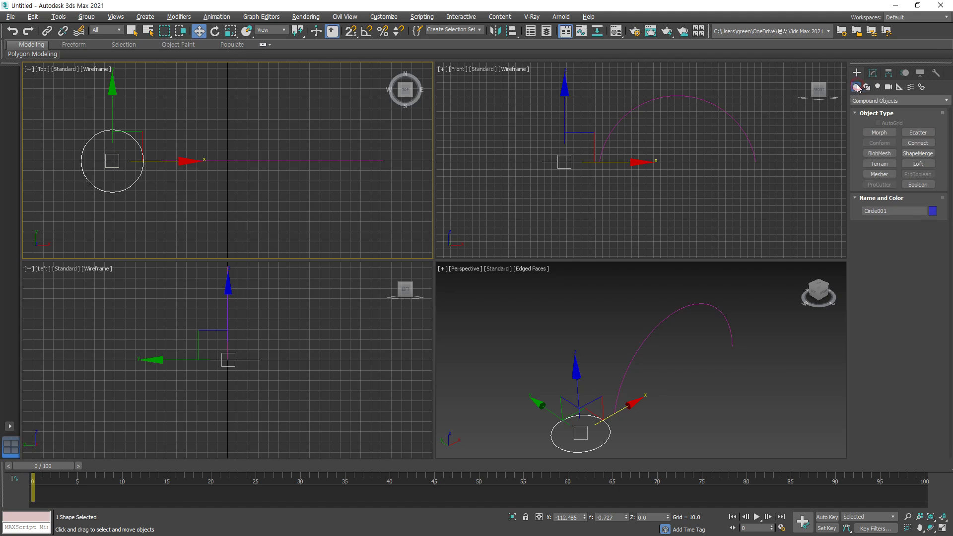
pyautogui.click(919, 164)
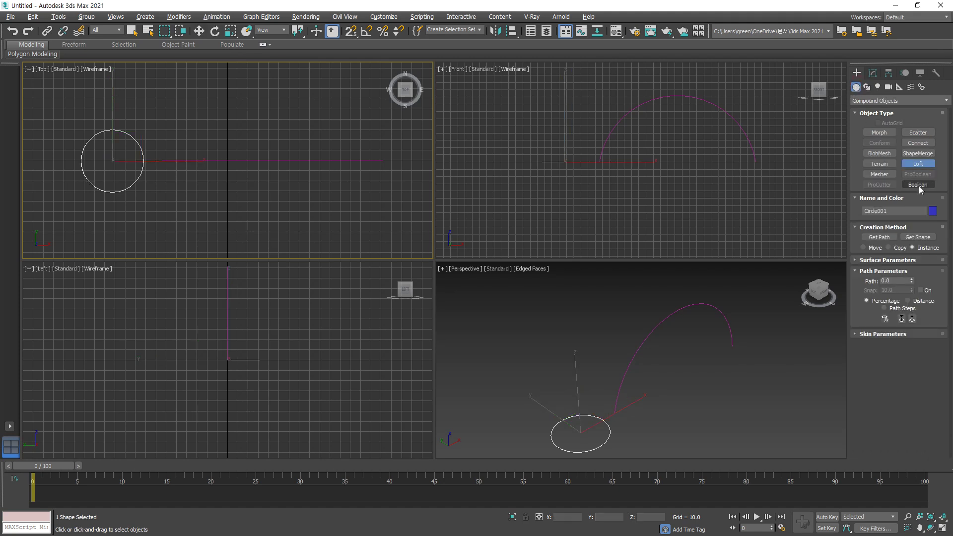
pyautogui.click(879, 237)
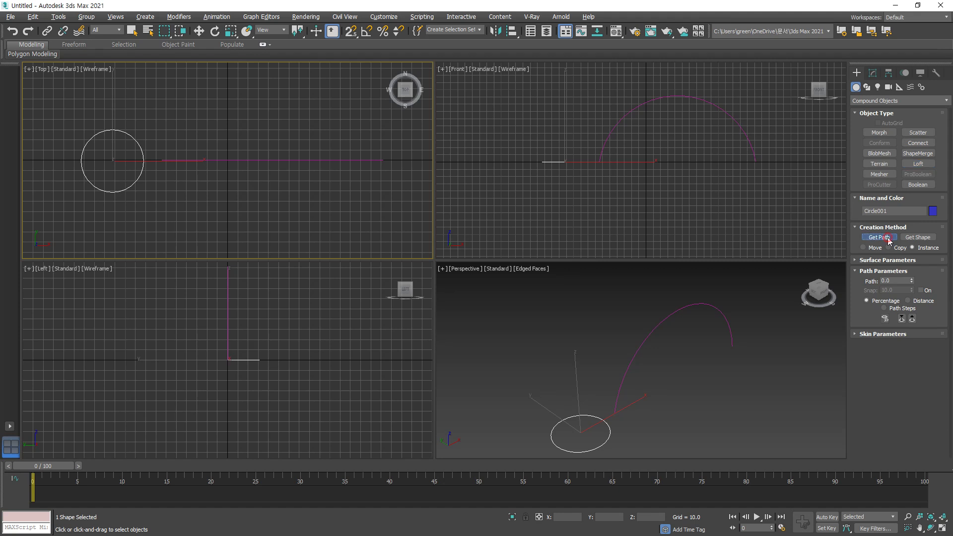
pyautogui.click(663, 97)
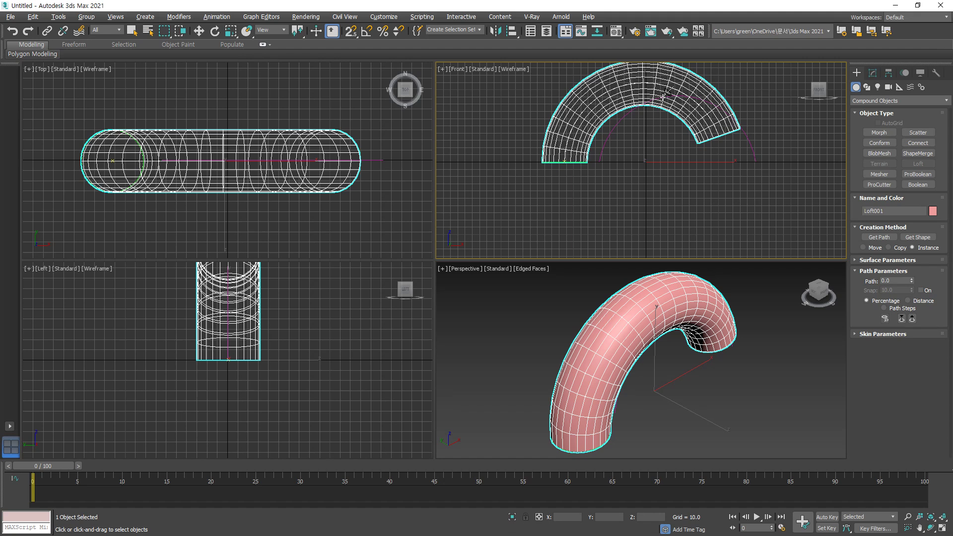
pyautogui.press('w')
pyautogui.press('Delete')
# Select the arc and loft it with Get Shape, using the circle as the cross-section, and undo the loft.
pyautogui.click(254, 160)
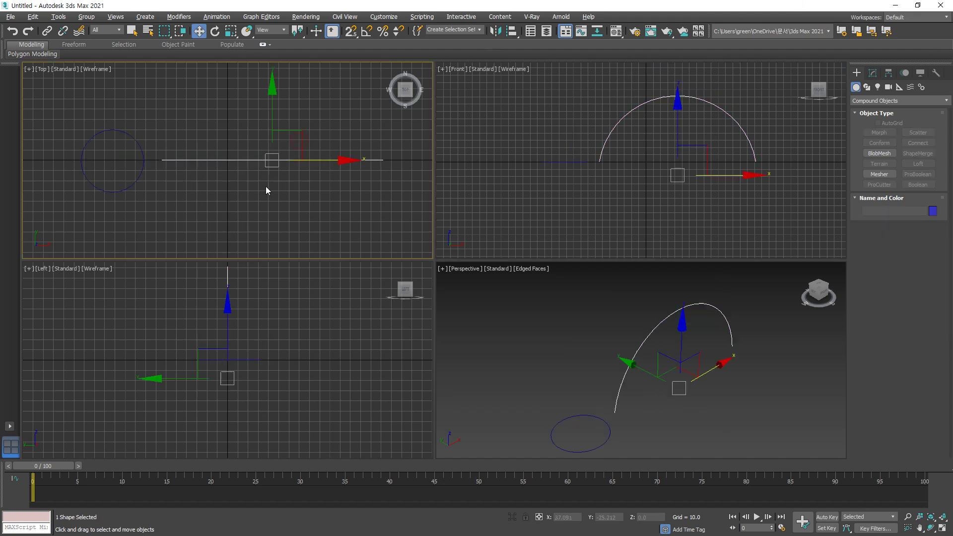
pyautogui.click(918, 165)
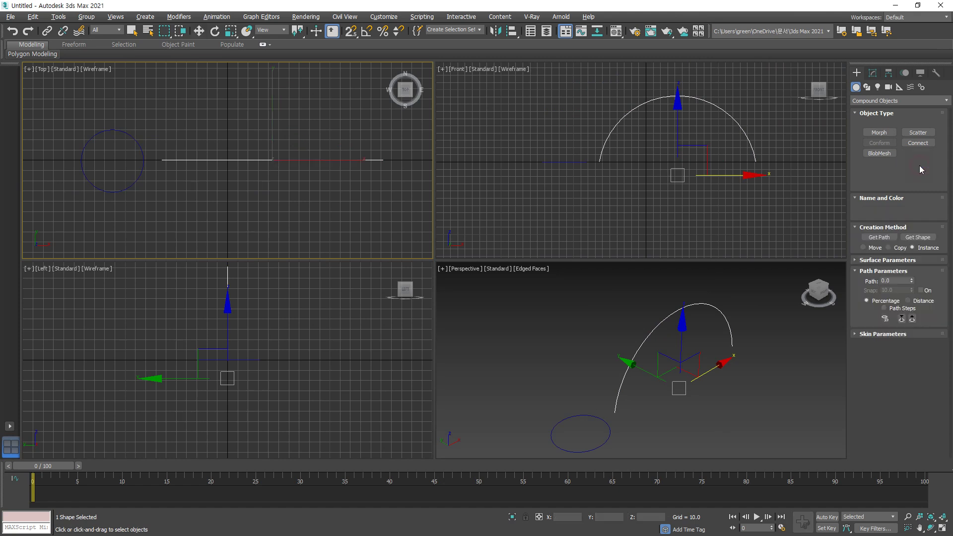
pyautogui.click(917, 237)
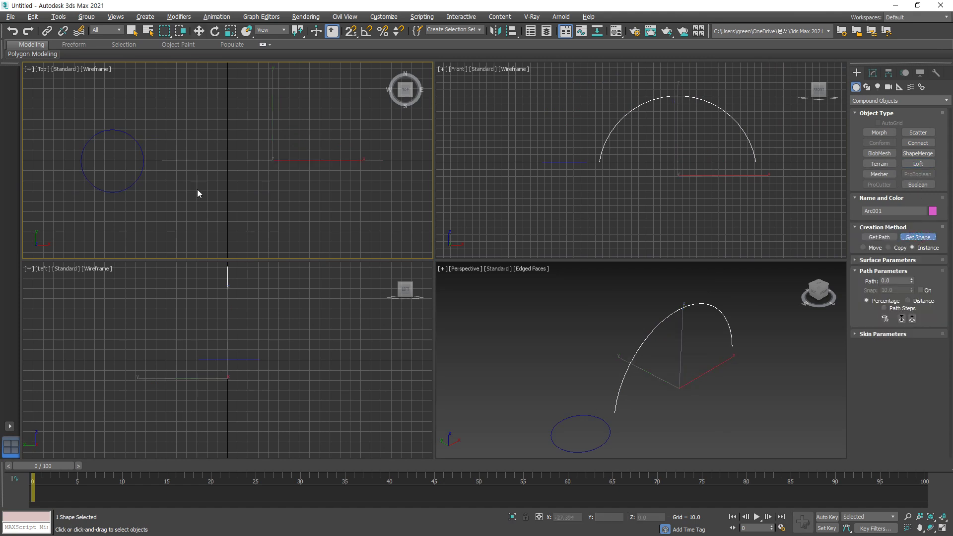
pyautogui.click(136, 183)
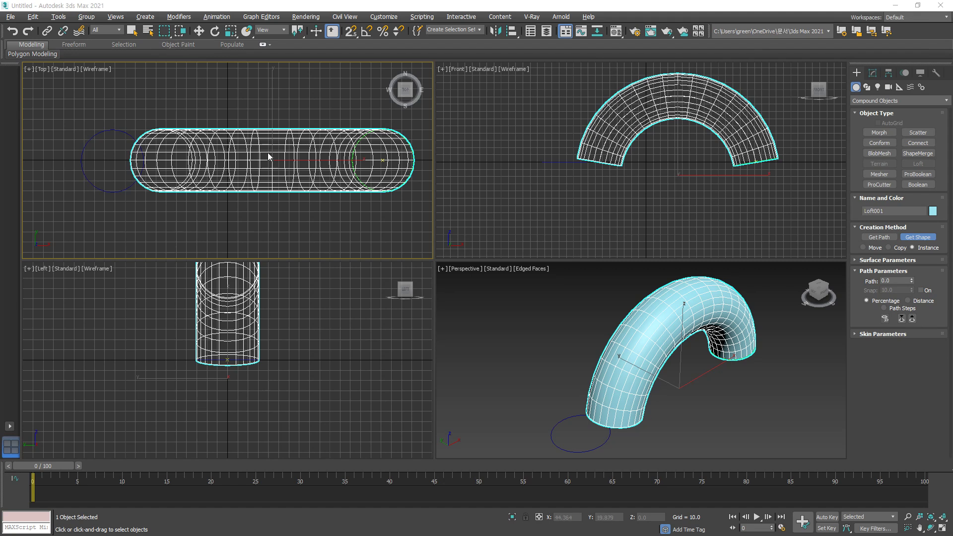
pyautogui.hotkey('ctrl', 'z')
pyautogui.click(200, 142)
pyautogui.rightClick(199, 138)
# Select the circle again, create a loft with Get Path along the arc, and delete the lofted object.
pyautogui.click(141, 125)
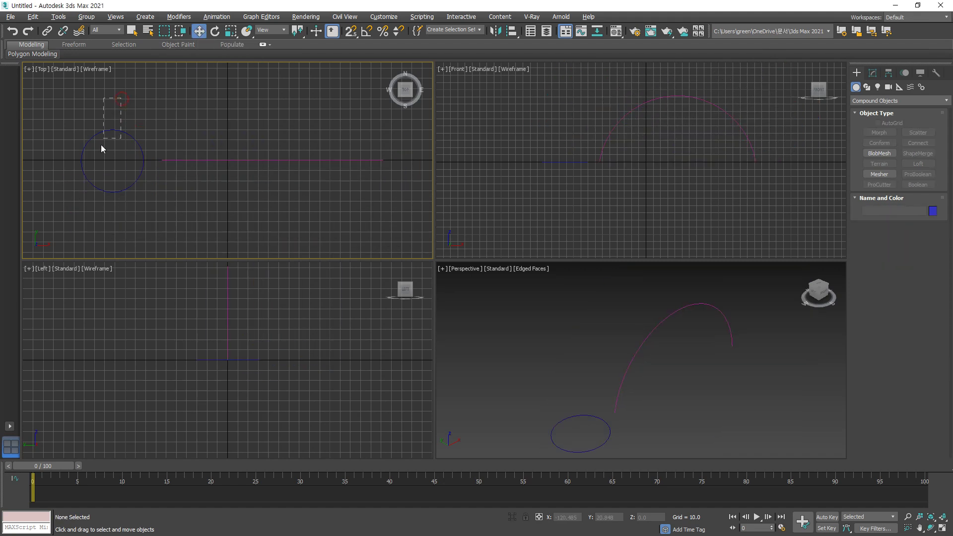
pyautogui.click(93, 159)
pyautogui.click(918, 163)
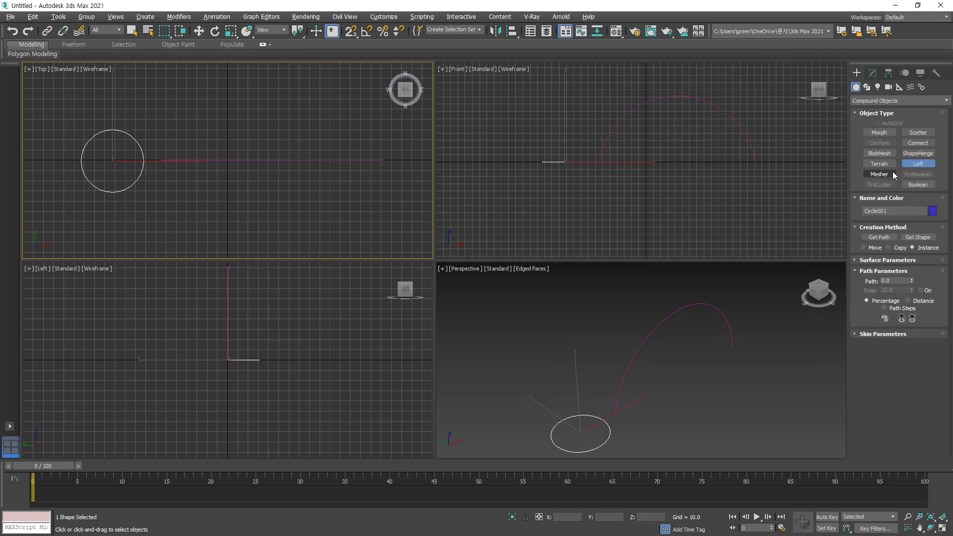
pyautogui.click(886, 236)
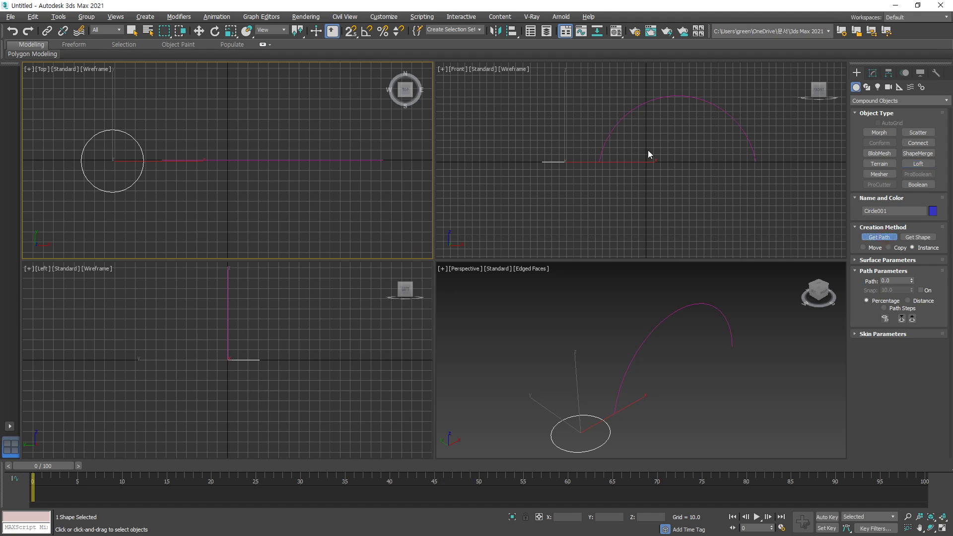
pyautogui.click(613, 131)
pyautogui.moveTo(593, 172)
pyautogui.mouseDown()
pyautogui.moveTo(555, 171)
pyautogui.moveTo(596, 110)
pyautogui.moveTo(698, 102)
pyautogui.moveTo(711, 119)
pyautogui.mouseUp()
pyautogui.press('Escape')
pyautogui.press('w')
pyautogui.press('Delete')
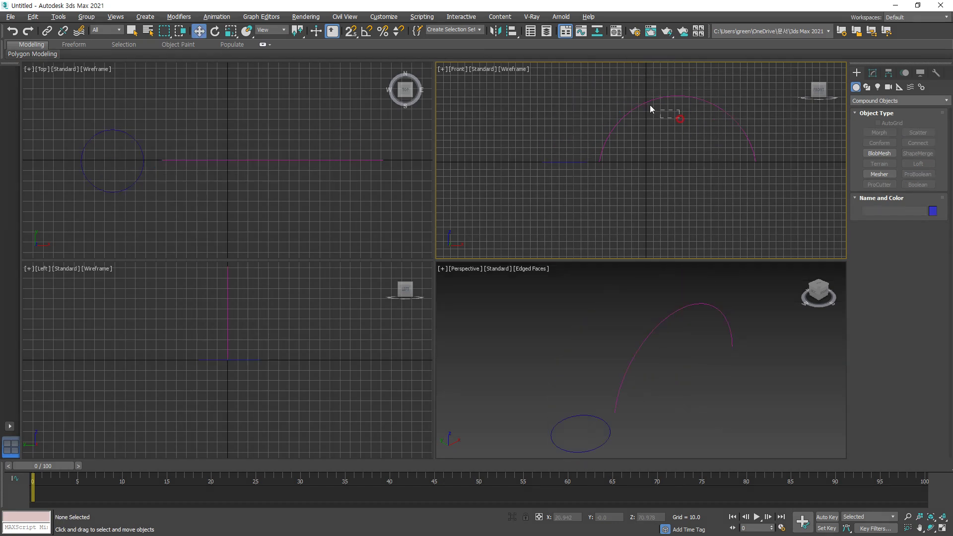
# Create a loft from the selected arc with Get Shape, picking the circle in the Front viewport, undo it and clear the selection.
pyautogui.moveTo(650, 106); pyautogui.dragTo(645, 104)
pyautogui.click(917, 164)
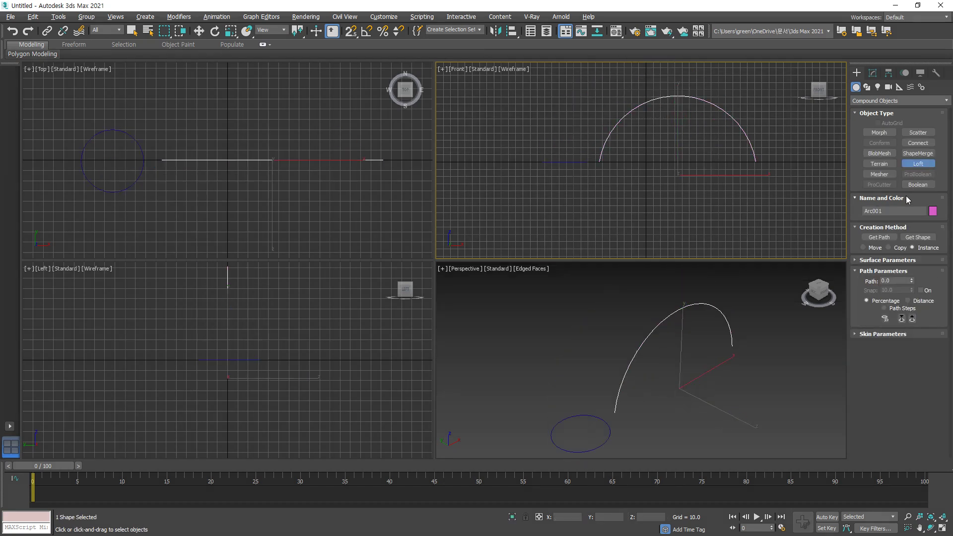
pyautogui.click(918, 238)
pyautogui.click(541, 161)
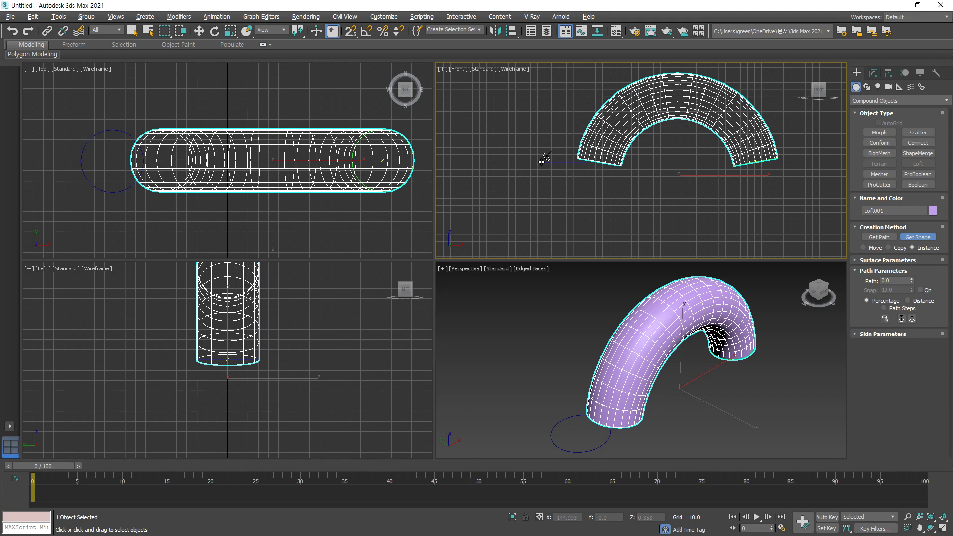
pyautogui.hotkey('ctrl', 'z')
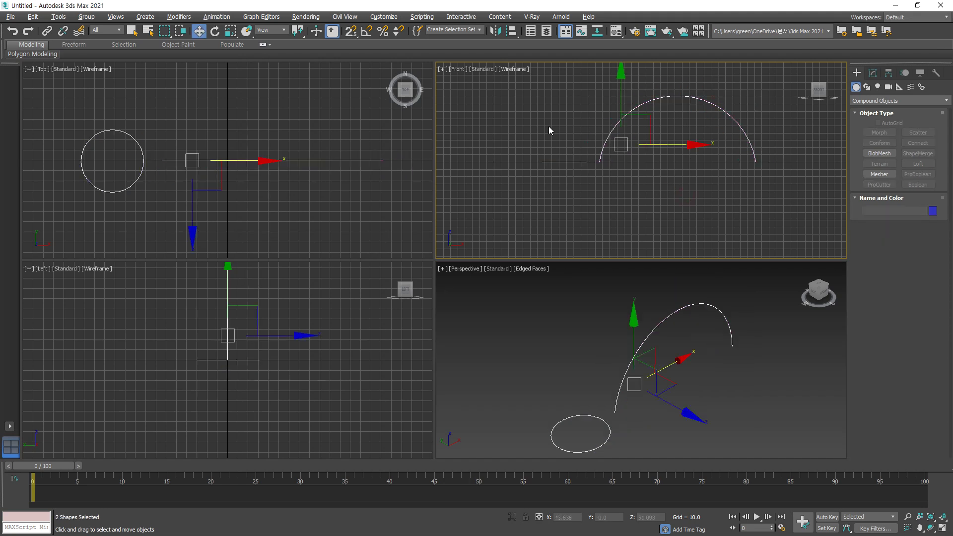
pyautogui.click(745, 107)
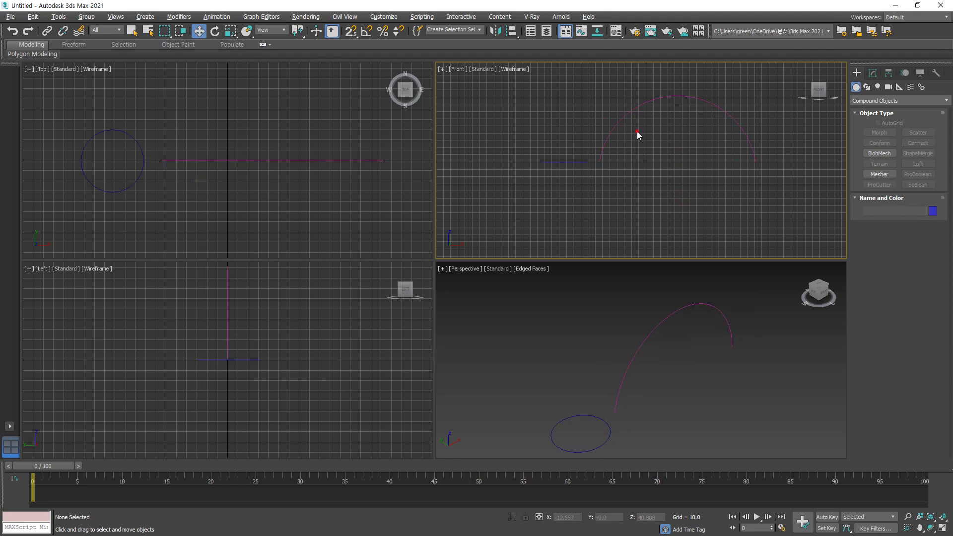
pyautogui.click(622, 107)
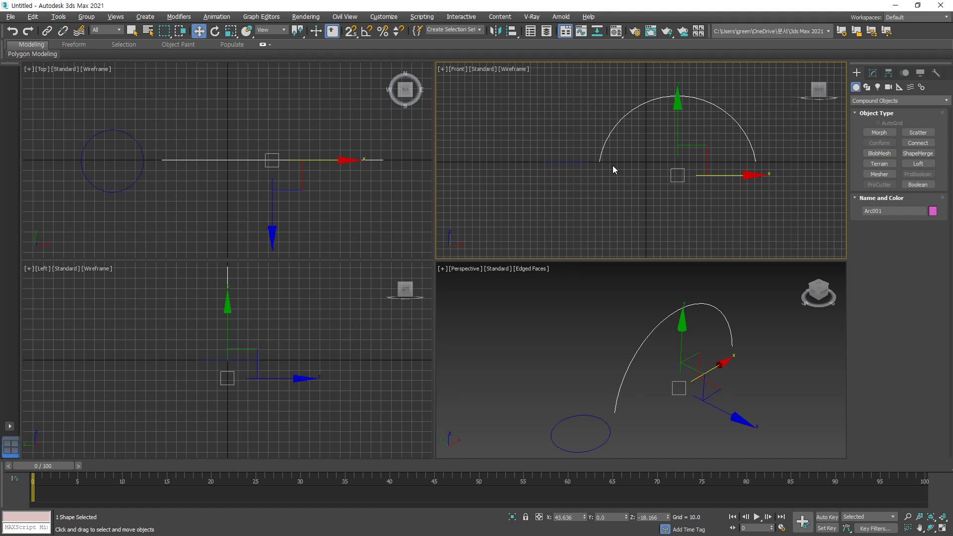
pyautogui.moveTo(147, 125)
pyautogui.mouseDown()
pyautogui.moveTo(217, 252)
pyautogui.moveTo(339, 320)
pyautogui.moveTo(588, 334)
pyautogui.moveTo(752, 252)
pyautogui.moveTo(812, 107)
pyautogui.mouseUp()
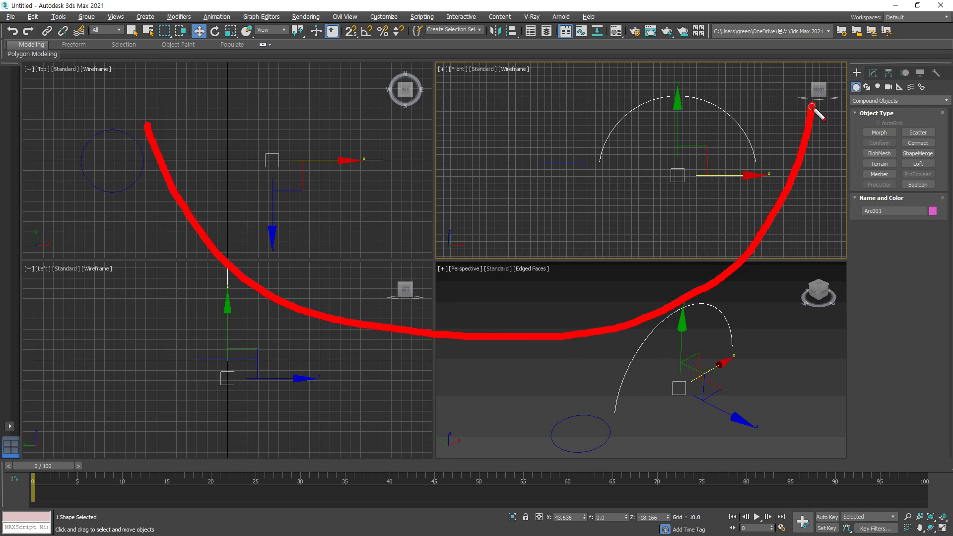
pyautogui.moveTo(219, 71)
pyautogui.mouseDown()
pyautogui.moveTo(228, 191)
pyautogui.moveTo(283, 312)
pyautogui.moveTo(366, 159)
pyautogui.moveTo(366, 91)
pyautogui.mouseUp()
pyautogui.moveTo(466, 103)
pyautogui.mouseDown()
pyautogui.moveTo(481, 245)
pyautogui.moveTo(570, 330)
pyautogui.moveTo(617, 132)
pyautogui.moveTo(611, 116)
pyautogui.mouseUp()
pyautogui.moveTo(687, 98)
pyautogui.mouseDown()
pyautogui.moveTo(730, 271)
pyautogui.moveTo(750, 97)
pyautogui.mouseUp()
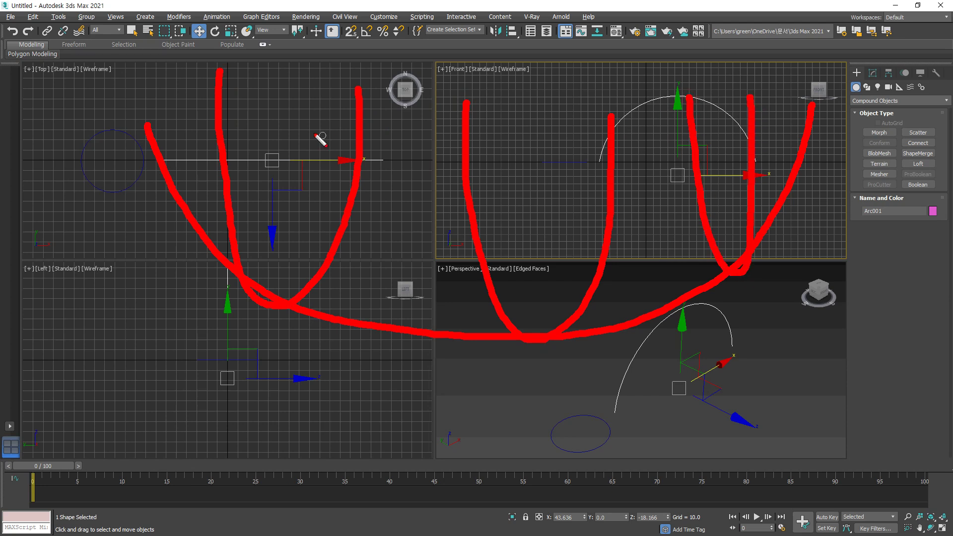
pyautogui.moveTo(145, 120)
pyautogui.mouseDown()
pyautogui.moveTo(359, 113)
pyautogui.moveTo(360, 142)
pyautogui.moveTo(158, 160)
pyautogui.moveTo(367, 160)
pyautogui.moveTo(355, 198)
pyautogui.moveTo(184, 199)
pyautogui.mouseUp()
pyautogui.moveTo(339, 240); pyautogui.dragTo(221, 242)
pyautogui.moveTo(365, 154)
pyautogui.mouseDown()
pyautogui.moveTo(605, 155)
pyautogui.moveTo(451, 192)
pyautogui.moveTo(350, 230)
pyautogui.moveTo(586, 226)
pyautogui.mouseUp()
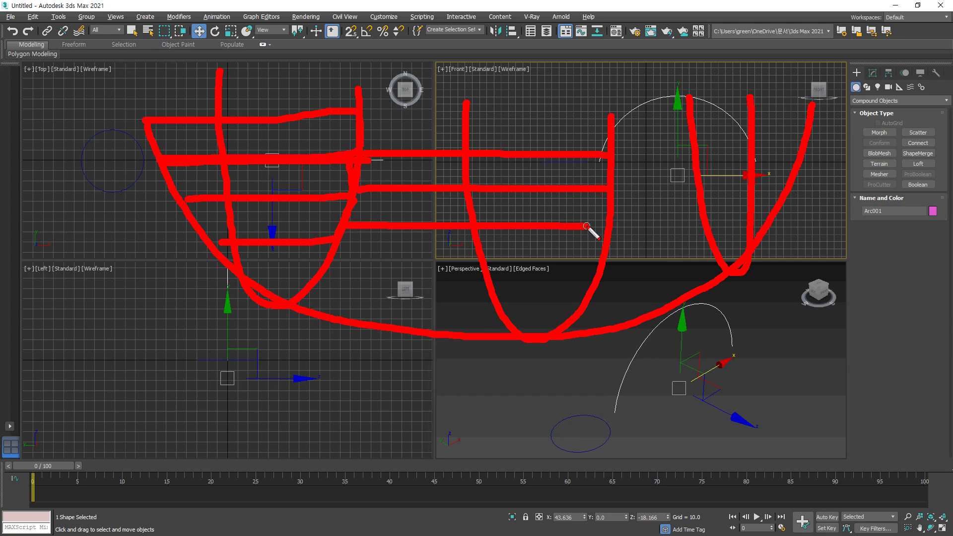
pyautogui.press('e')
pyautogui.moveTo(140, 107)
pyautogui.mouseDown()
pyautogui.moveTo(275, 298)
pyautogui.moveTo(608, 274)
pyautogui.moveTo(671, 133)
pyautogui.mouseUp()
pyautogui.moveTo(214, 98)
pyautogui.mouseDown()
pyautogui.moveTo(248, 242)
pyautogui.moveTo(312, 144)
pyautogui.mouseUp()
pyautogui.moveTo(397, 141)
pyautogui.mouseDown()
pyautogui.moveTo(420, 275)
pyautogui.moveTo(497, 171)
pyautogui.mouseUp()
pyautogui.moveTo(568, 129)
pyautogui.mouseDown()
pyautogui.moveTo(588, 163)
pyautogui.moveTo(650, 109)
pyautogui.mouseUp()
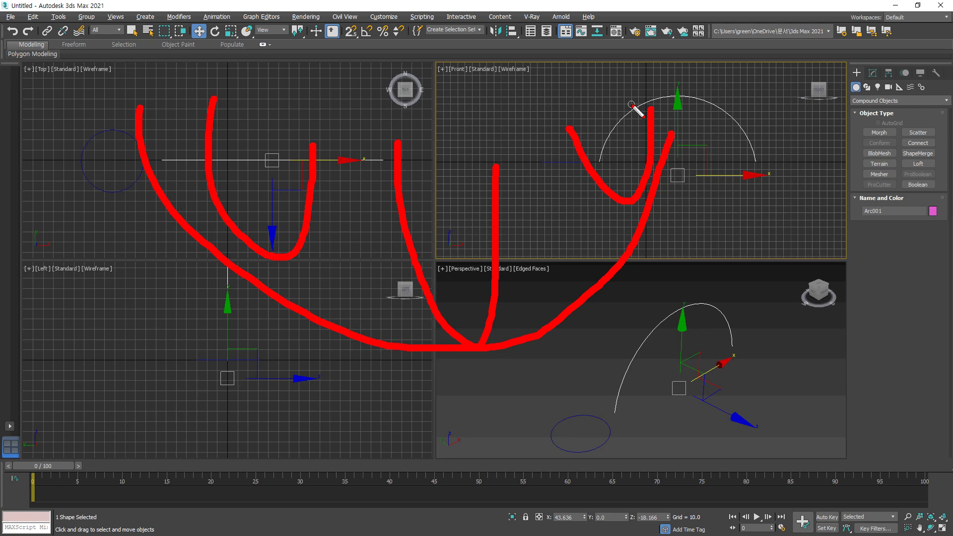
pyautogui.press('e')
pyautogui.keyDown('shift'); pyautogui.moveTo(114, 247); pyautogui.dragTo(784, 245); pyautogui.keyUp('shift')
pyautogui.moveTo(119, 121)
pyautogui.mouseDown()
pyautogui.moveTo(200, 247)
pyautogui.moveTo(259, 98)
pyautogui.mouseUp()
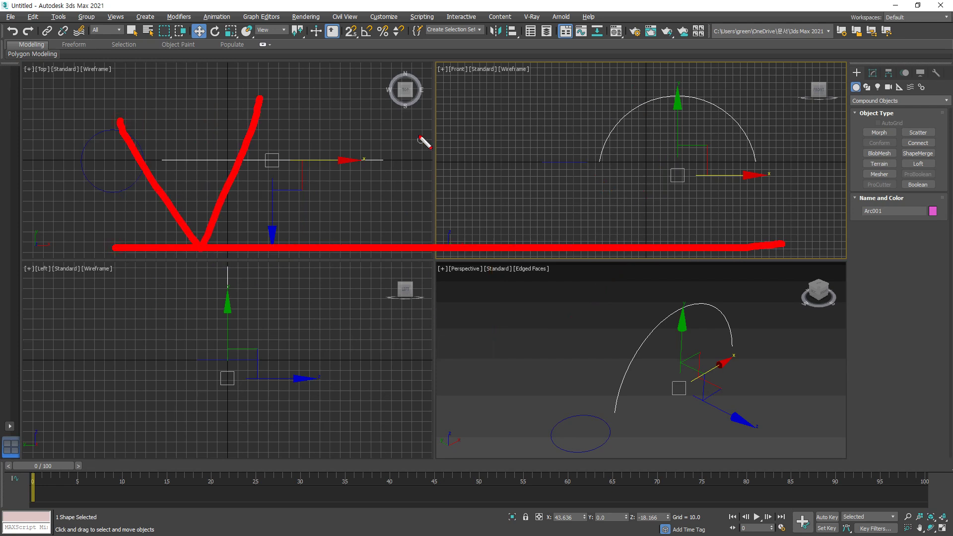
pyautogui.moveTo(419, 133); pyautogui.dragTo(535, 132)
pyautogui.moveTo(665, 138); pyautogui.dragTo(759, 148)
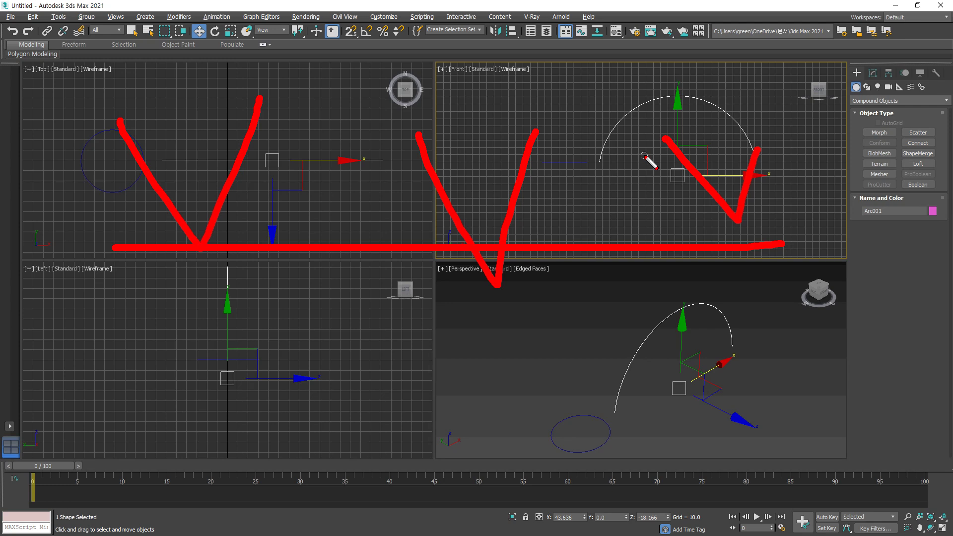
pyautogui.press('Escape')
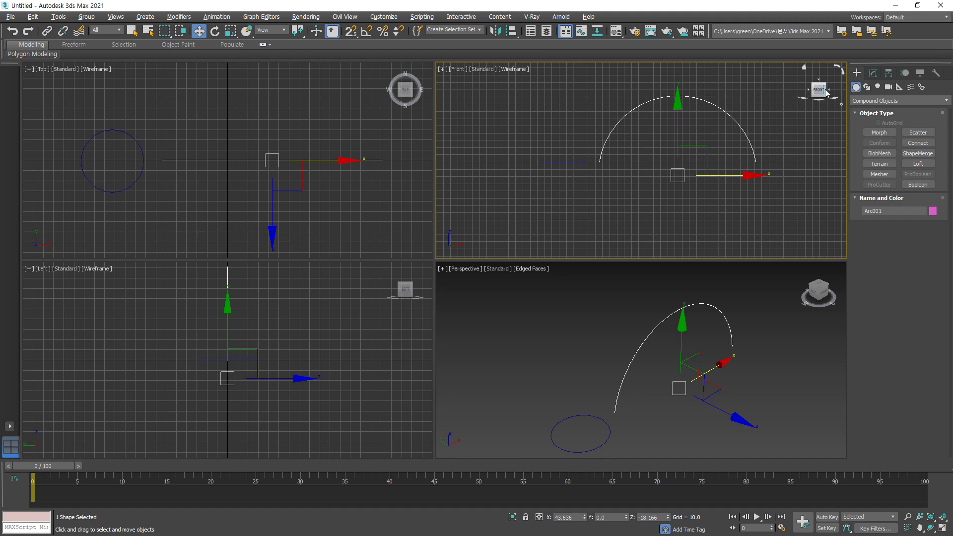
# Draw two more circles above the arc in the Top viewport: one of about 8.5 radius and a larger one to its right.
pyautogui.click(867, 87)
pyautogui.click(879, 151)
pyautogui.click(171, 131)
pyautogui.moveTo(171, 130); pyautogui.dragTo(178, 125)
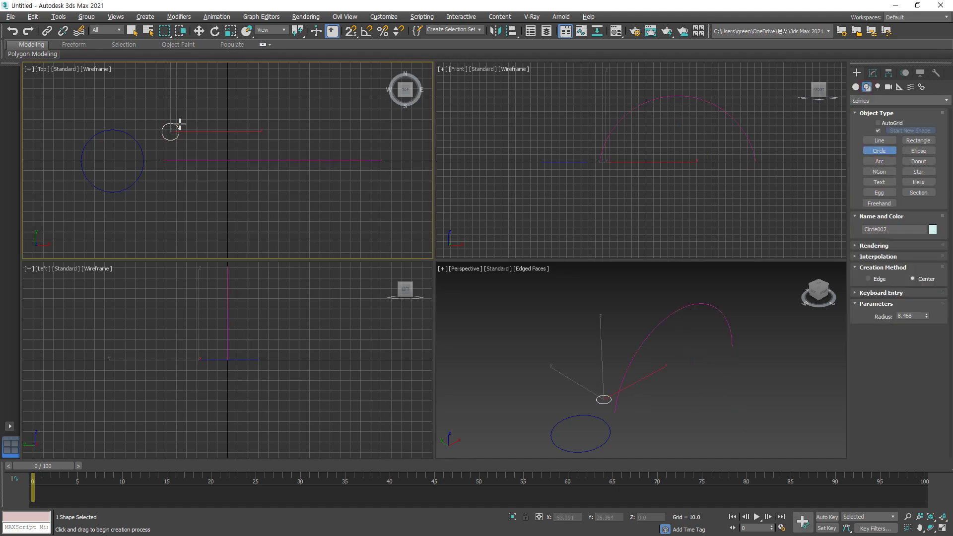
pyautogui.moveTo(281, 131); pyautogui.dragTo(282, 112)
pyautogui.press('w')
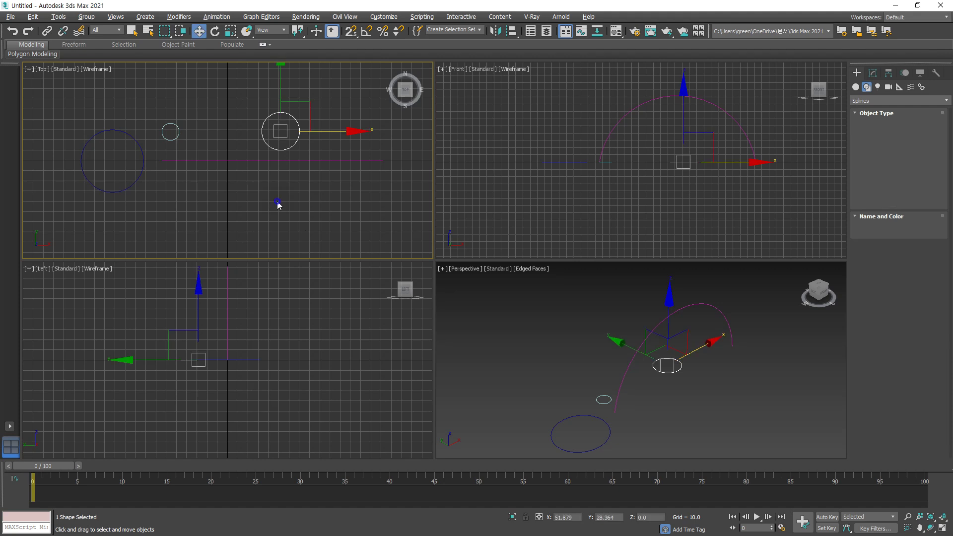
# Move the three circles up in the Top viewport so they sit in a row clear above the arc.
pyautogui.moveTo(139, 143); pyautogui.dragTo(119, 76)
pyautogui.moveTo(178, 126); pyautogui.dragTo(172, 101)
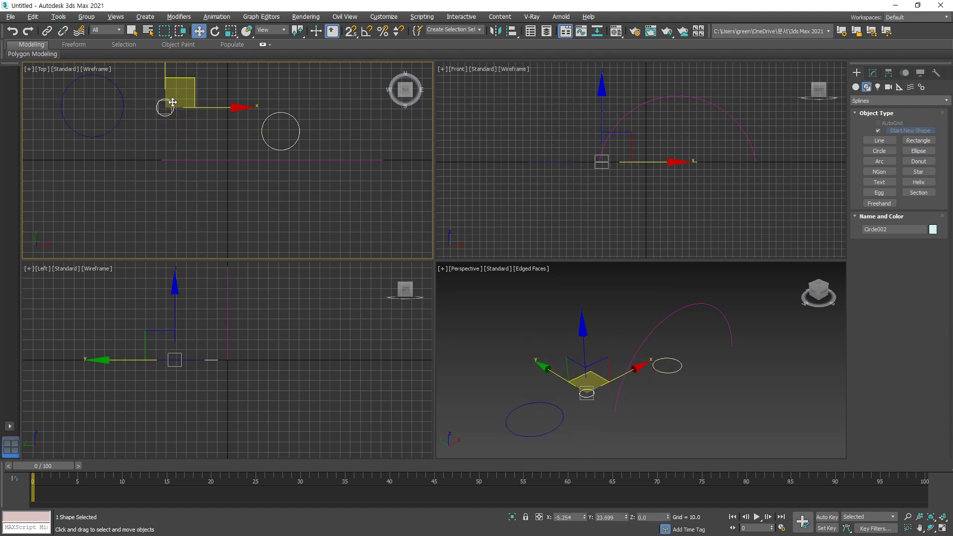
pyautogui.moveTo(265, 119); pyautogui.dragTo(209, 96)
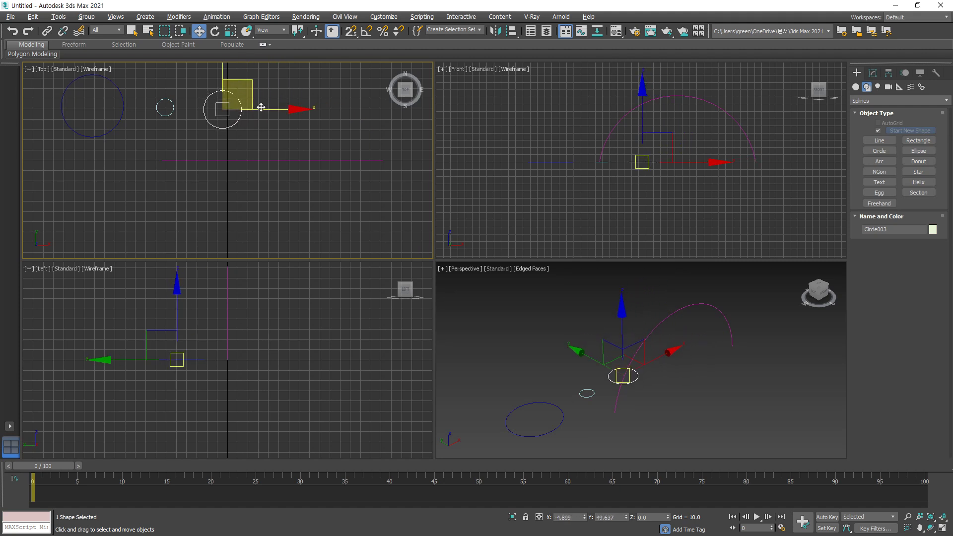
pyautogui.moveTo(293, 132); pyautogui.dragTo(97, 94)
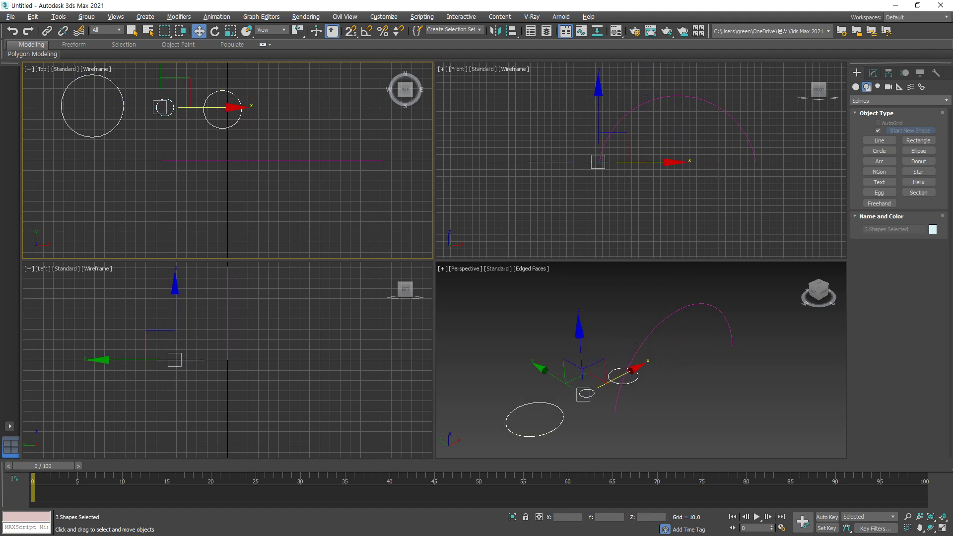
# Select the arc and create a Loft with Get Shape, using the largest circle as the cross-section.
pyautogui.moveTo(361, 198); pyautogui.dragTo(317, 132)
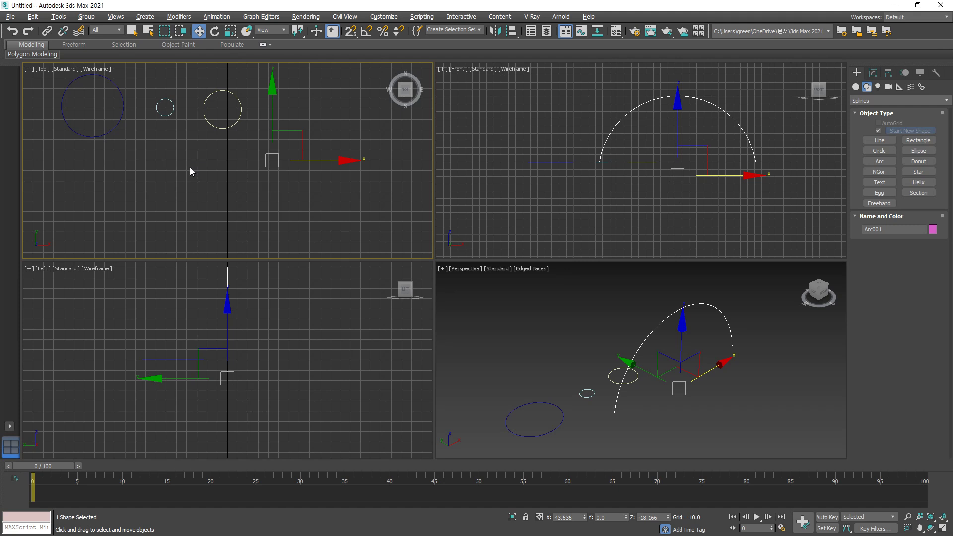
pyautogui.click(857, 87)
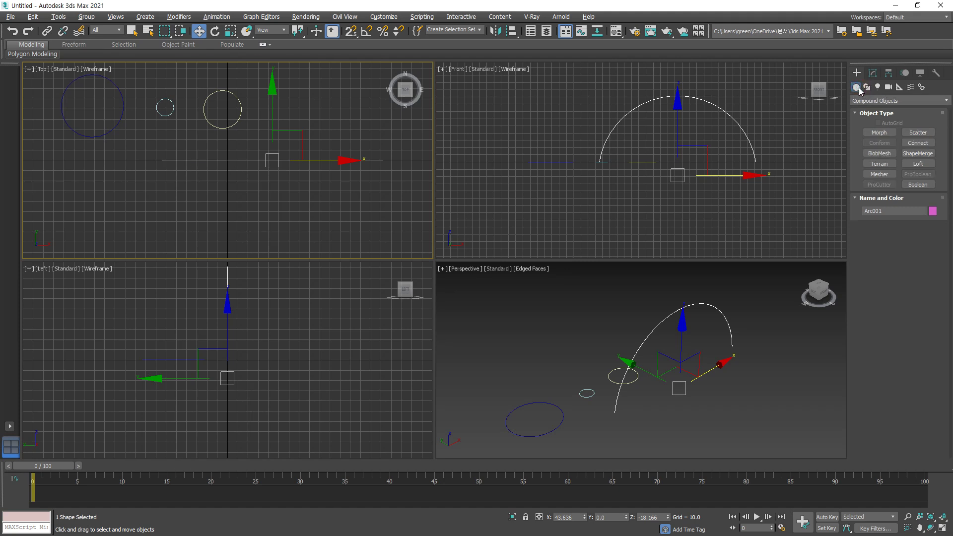
pyautogui.click(918, 164)
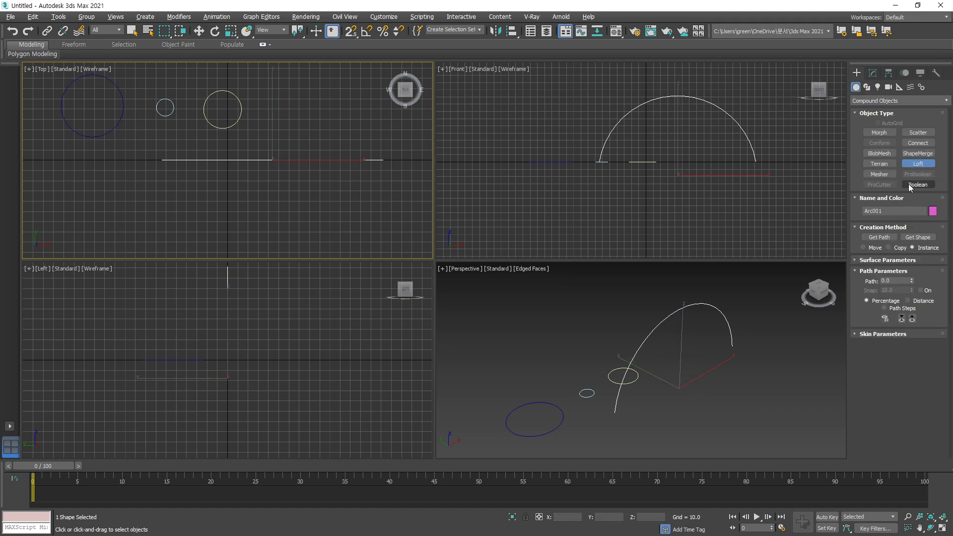
pyautogui.click(907, 237)
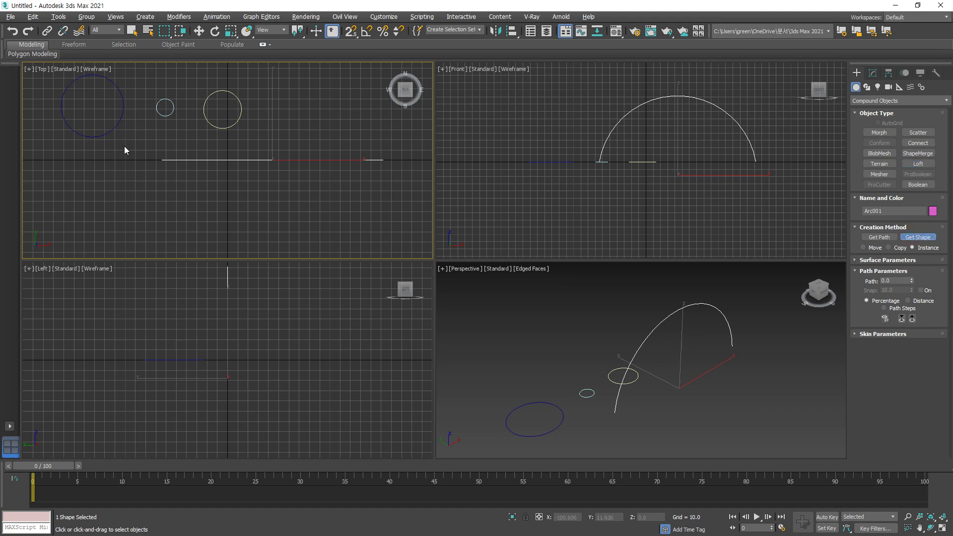
pyautogui.click(115, 129)
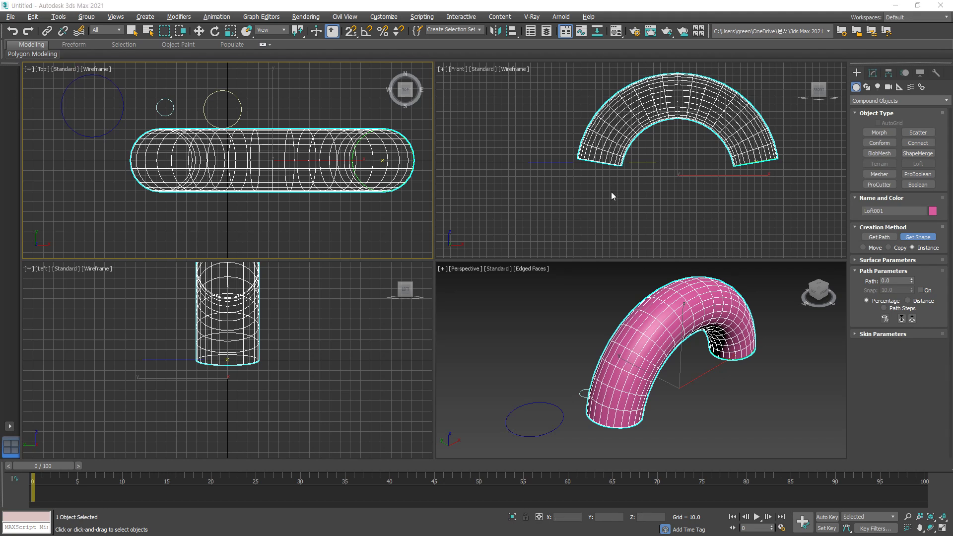
# Open the loft's modifier settings and examine both ends of the tube in the Front viewport for the path-level marker.
pyautogui.press('w')
pyautogui.click(872, 73)
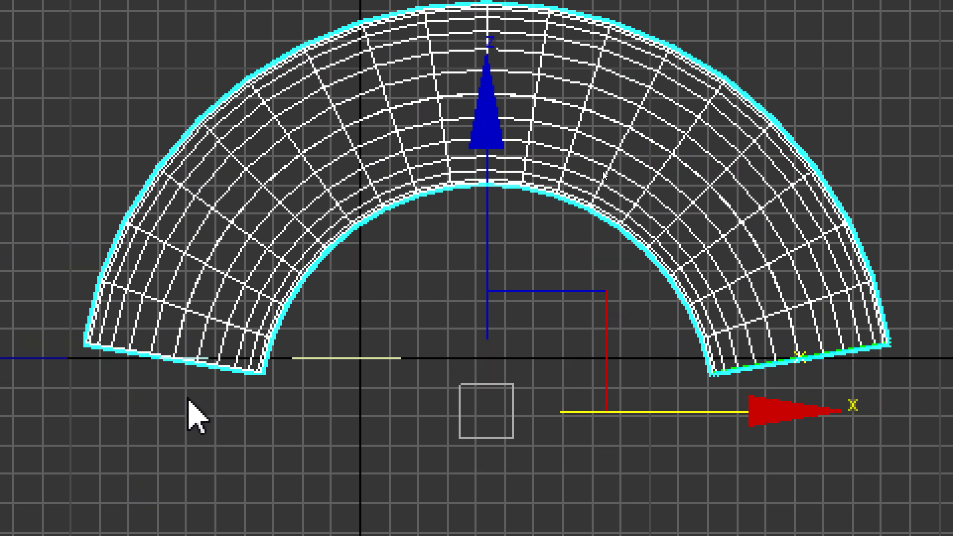
pyautogui.scroll(6, 189, 401)
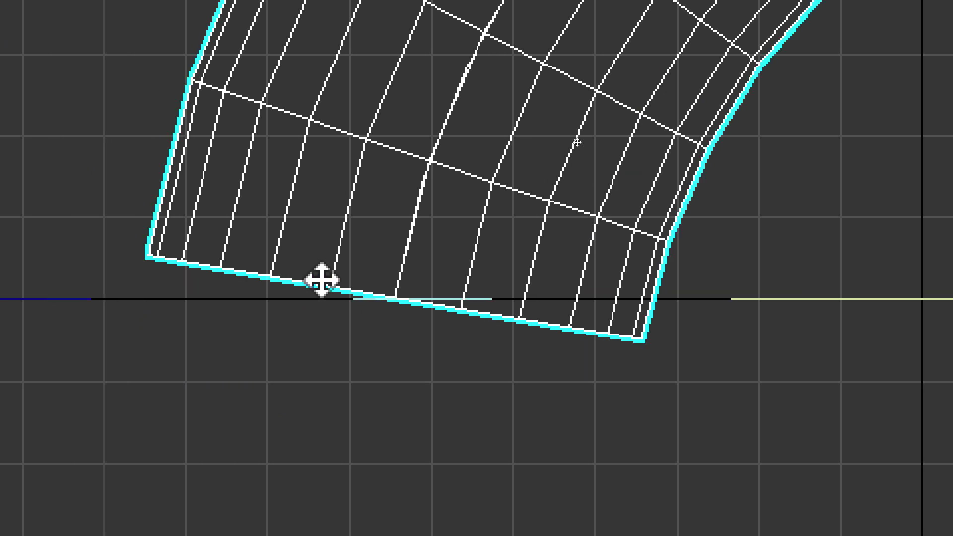
pyautogui.scroll(-2, 412, 291)
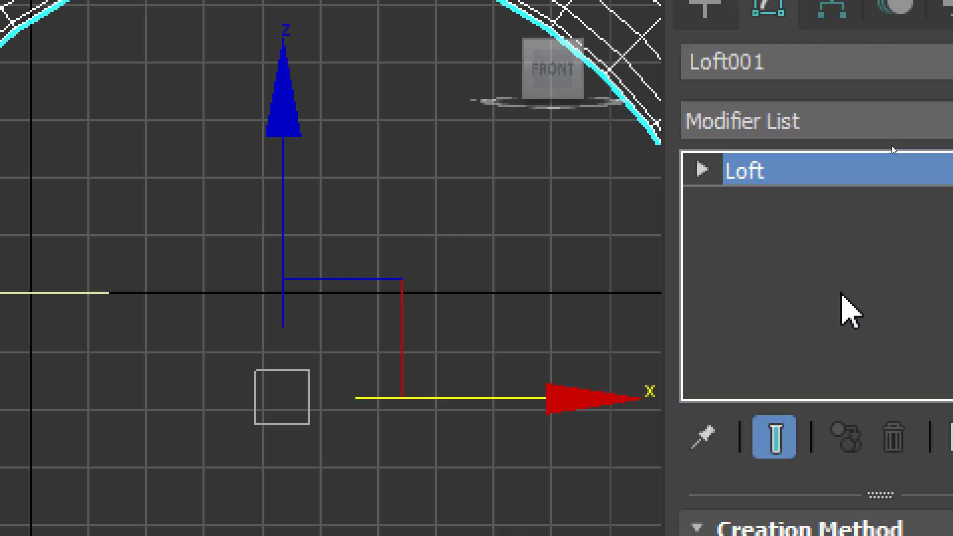
pyautogui.scroll(-3, 330, 176)
pyautogui.moveTo(330, 177); pyautogui.dragTo(117, 174, button='middle')
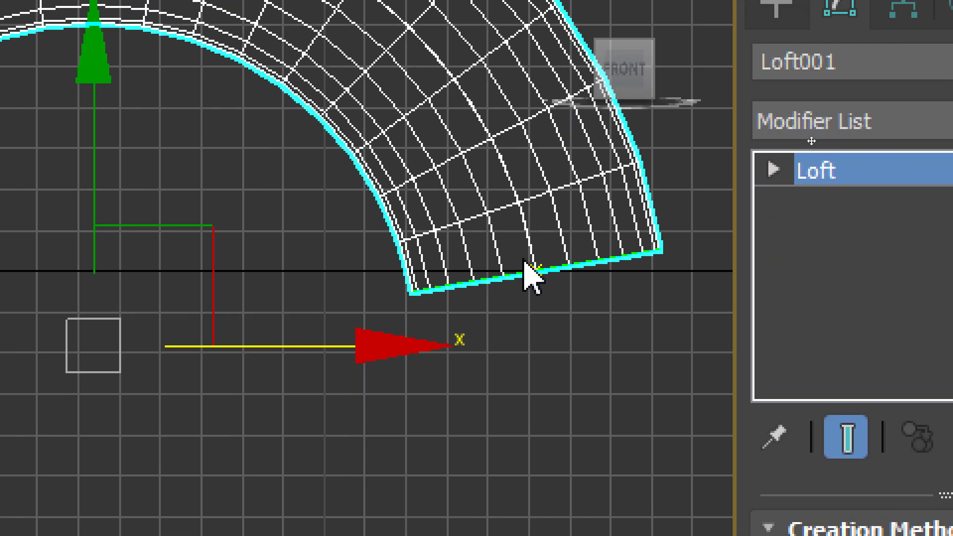
pyautogui.scroll(1, 542, 320)
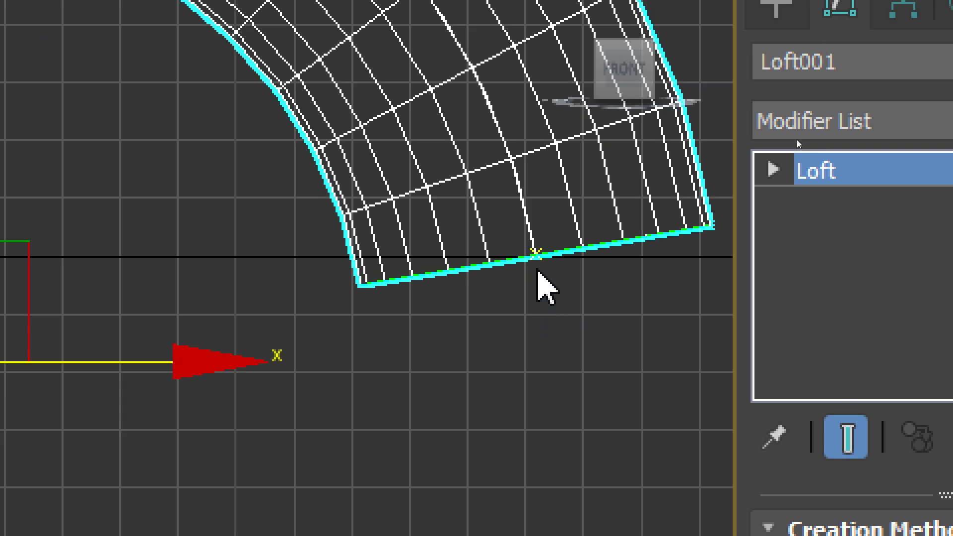
pyautogui.scroll(1, 537, 270)
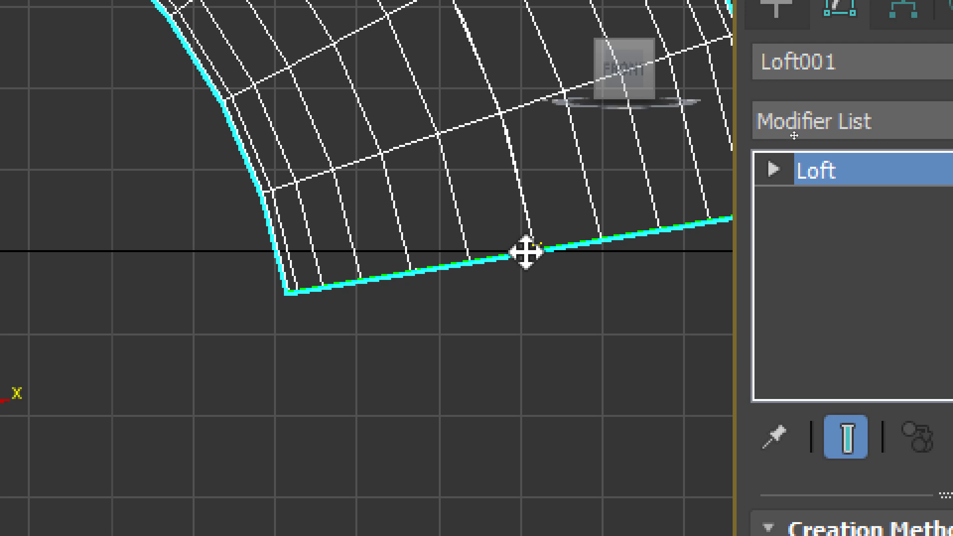
pyautogui.scroll(-6, 425, 244)
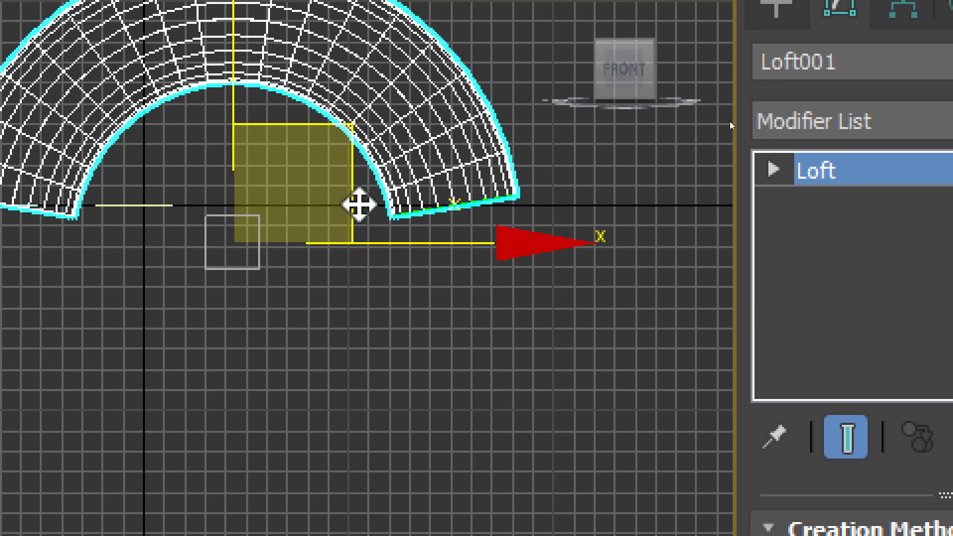
pyautogui.moveTo(357, 204); pyautogui.dragTo(184, 258, button='middle')
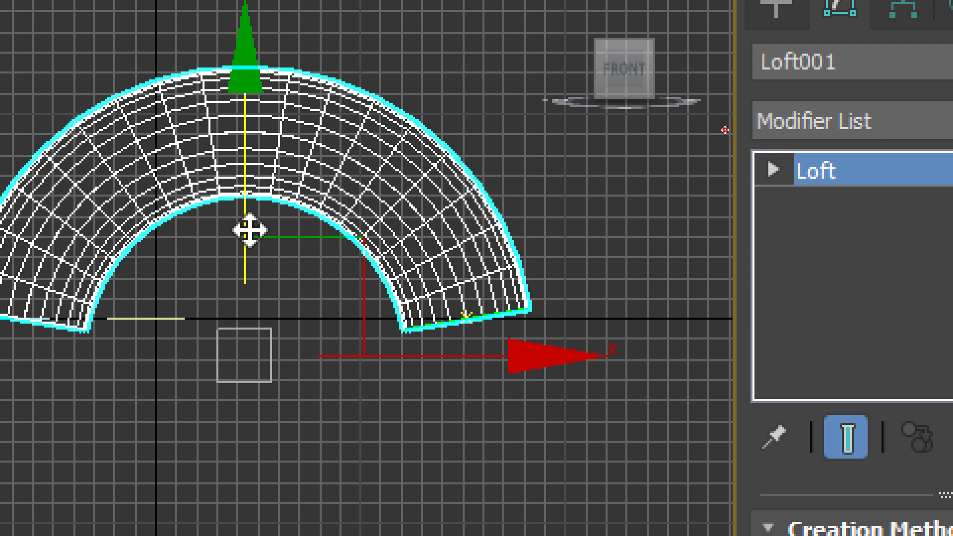
# Move the loft up off the arc, and add an Edit Spline modifier to the arc at Vertex level.
pyautogui.moveTo(248, 227); pyautogui.dragTo(245, 67)
pyautogui.click(439, 230)
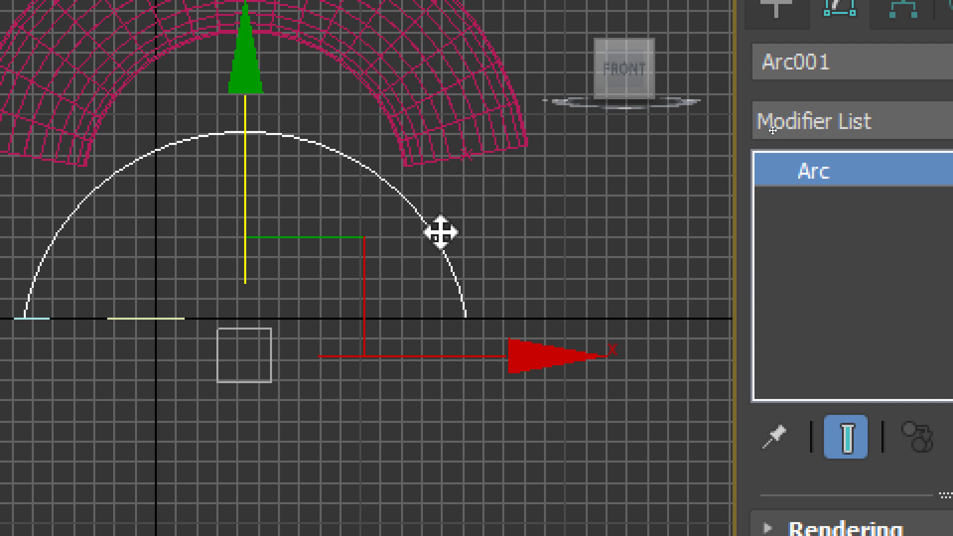
pyautogui.click(893, 107)
pyautogui.scroll(5, 838, 141)
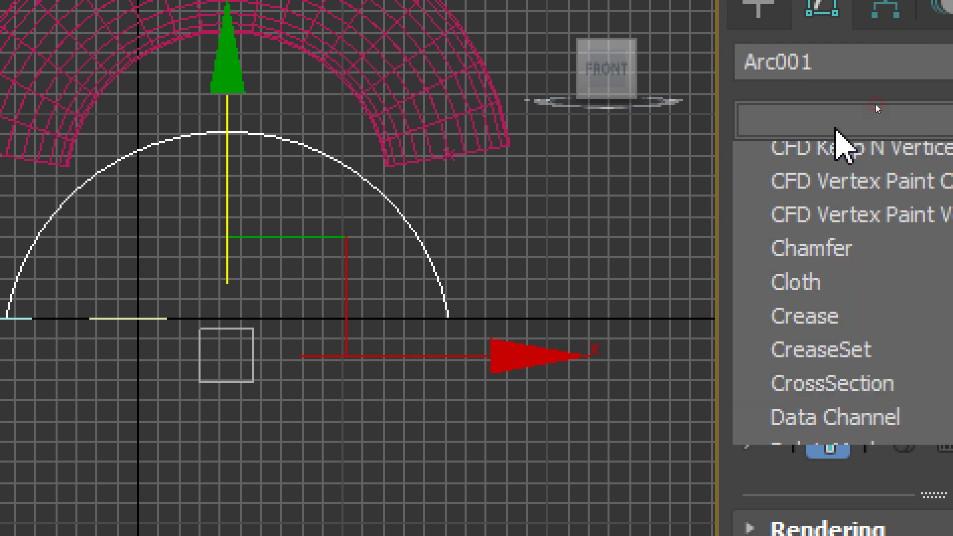
pyautogui.press('e')
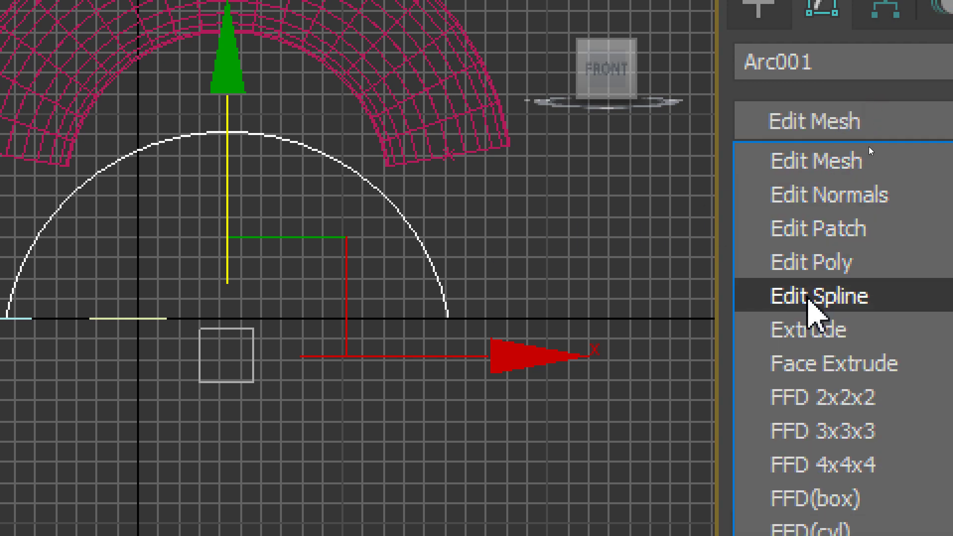
pyautogui.click(809, 298)
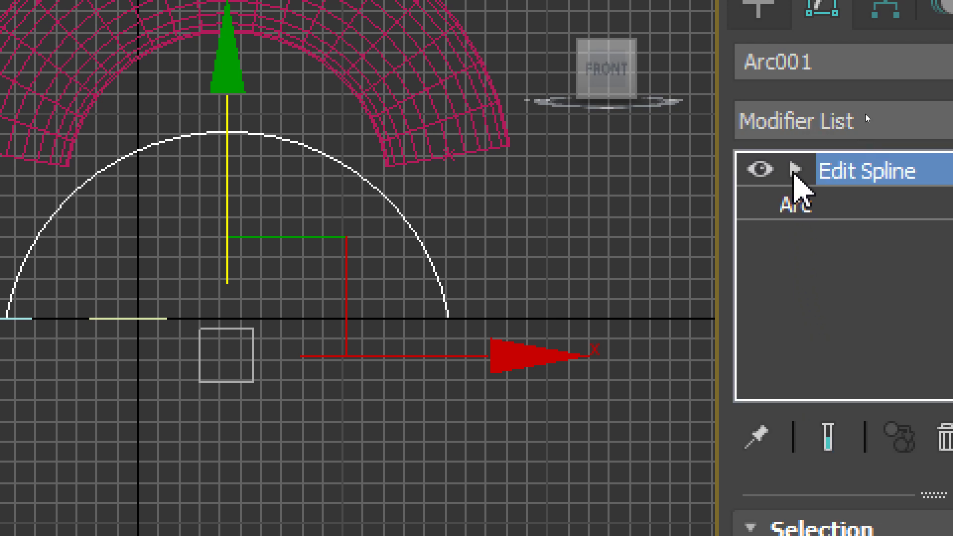
pyautogui.click(796, 170)
pyautogui.click(827, 206)
pyautogui.moveTo(333, 351); pyautogui.dragTo(403, 353, button='middle')
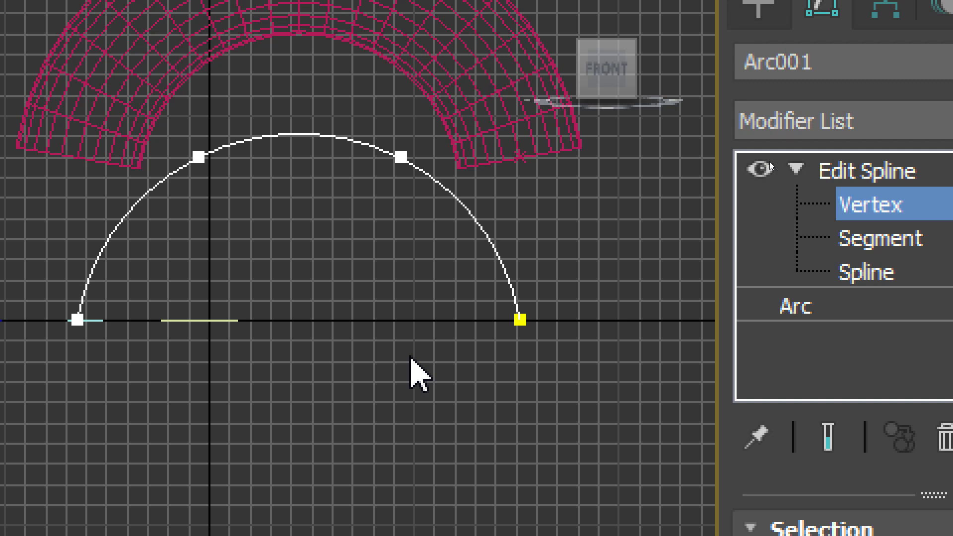
# Make the vertex at the arc's left end the first vertex of the spline.
pyautogui.moveTo(155, 266); pyautogui.dragTo(62, 367)
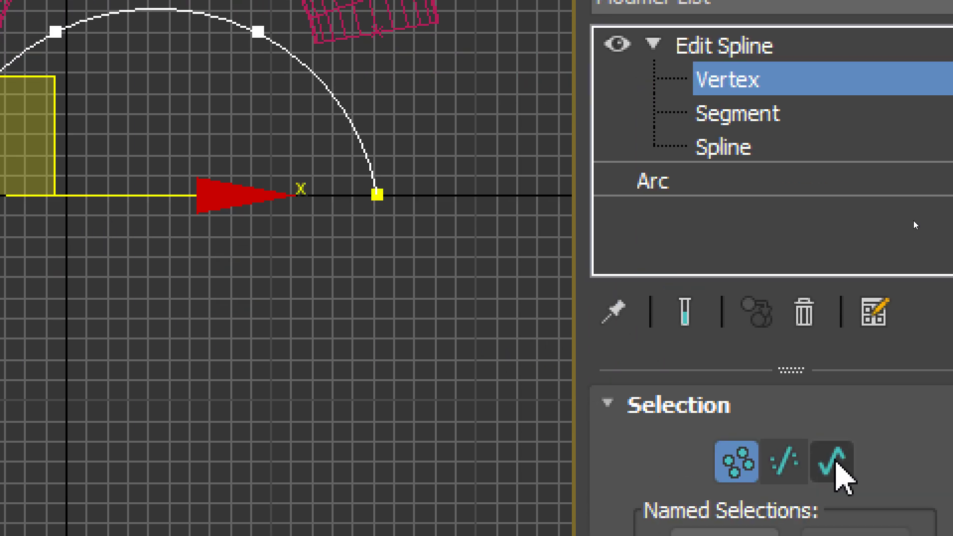
pyautogui.scroll(-10, 700, 442)
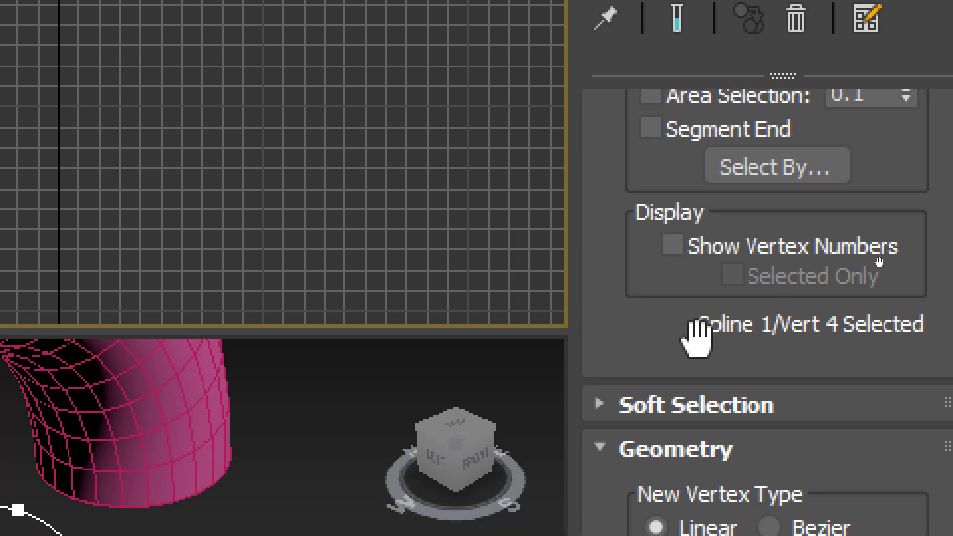
pyautogui.scroll(-10, 698, 343)
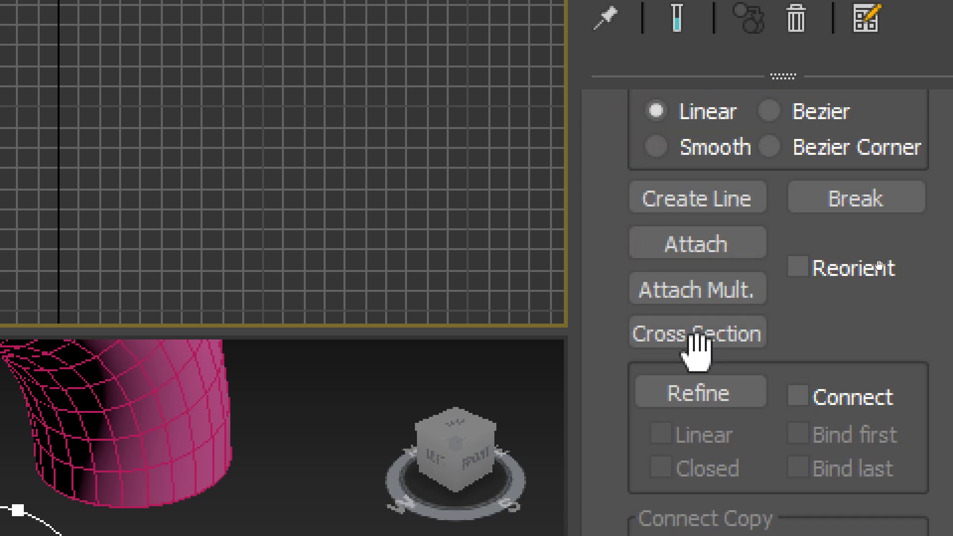
pyautogui.click(686, 397)
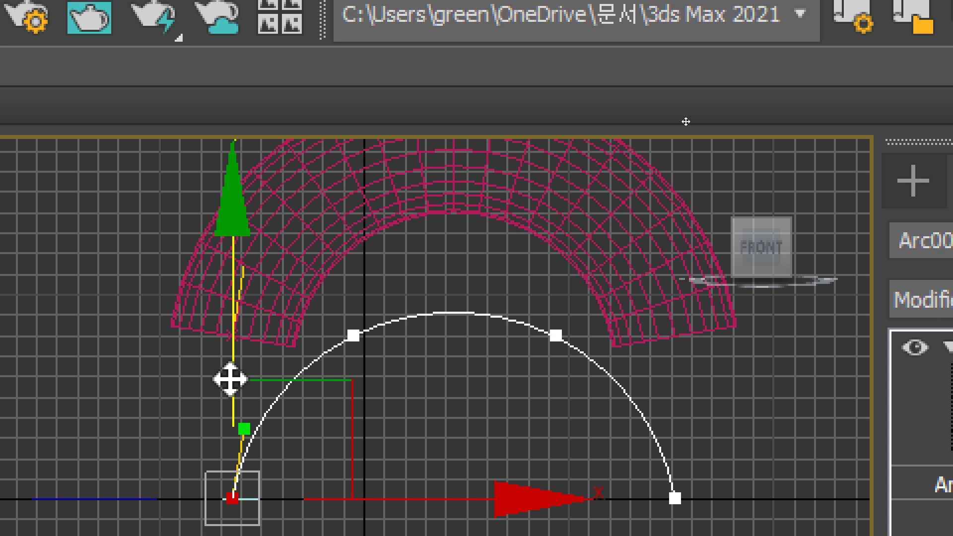
pyautogui.click(165, 352)
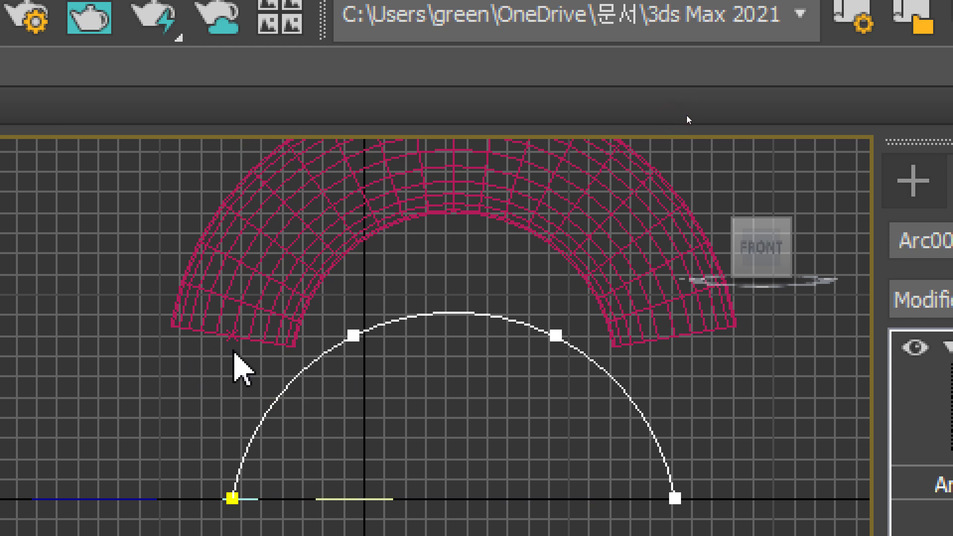
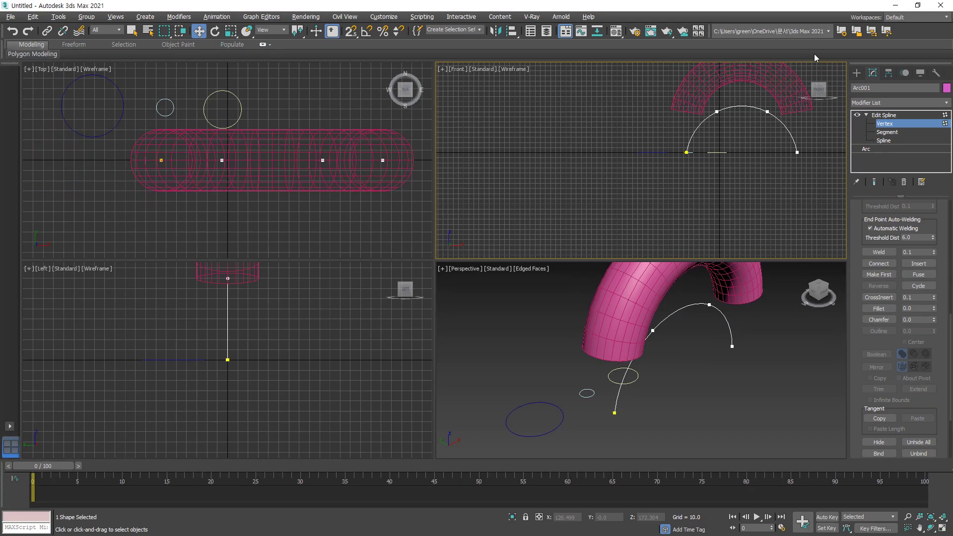
# Maximize the Front viewport and examine the loft's start, end and path direction along the arch.
pyautogui.scroll(3, 193, 508)
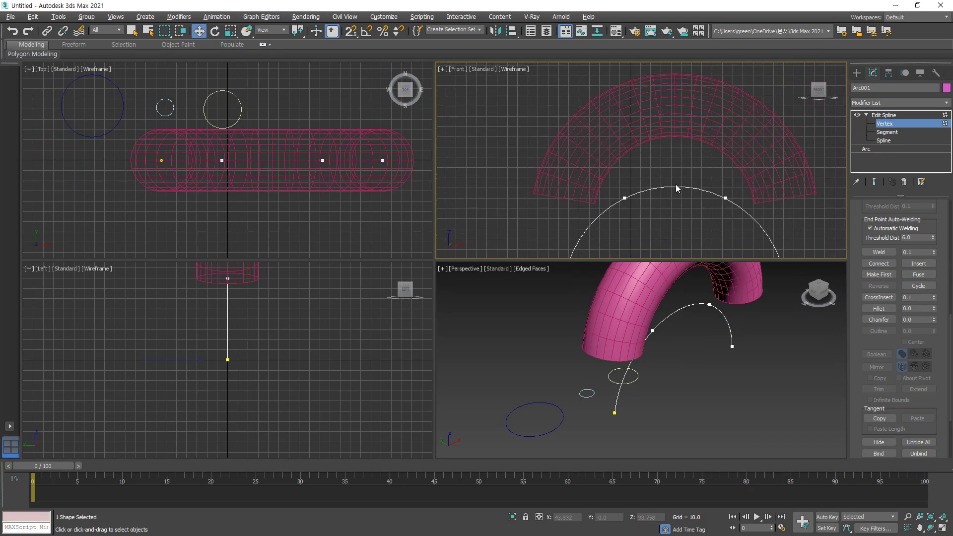
pyautogui.hotkey('alt', 'w')
pyautogui.moveTo(268, 336)
pyautogui.mouseDown()
pyautogui.moveTo(289, 344)
pyautogui.moveTo(274, 340)
pyautogui.mouseUp()
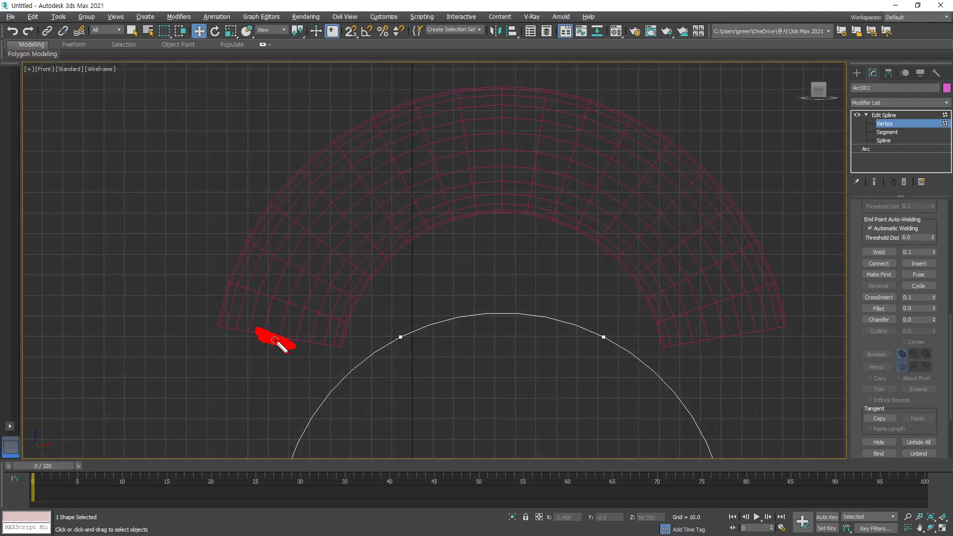
pyautogui.moveTo(707, 343); pyautogui.dragTo(770, 336)
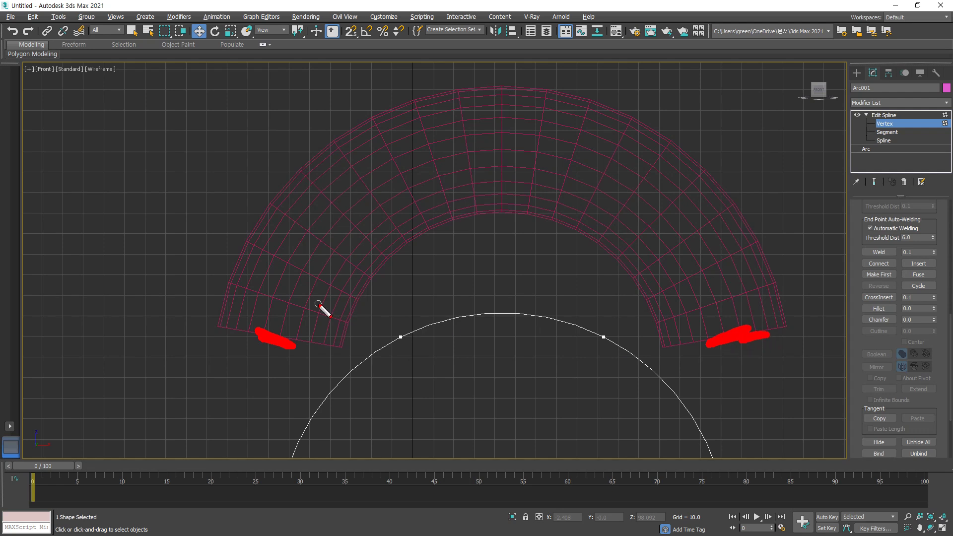
pyautogui.moveTo(270, 312)
pyautogui.mouseDown()
pyautogui.moveTo(330, 272)
pyautogui.moveTo(357, 207)
pyautogui.moveTo(475, 133)
pyautogui.moveTo(581, 151)
pyautogui.moveTo(651, 183)
pyautogui.moveTo(719, 258)
pyautogui.moveTo(671, 285)
pyautogui.mouseUp()
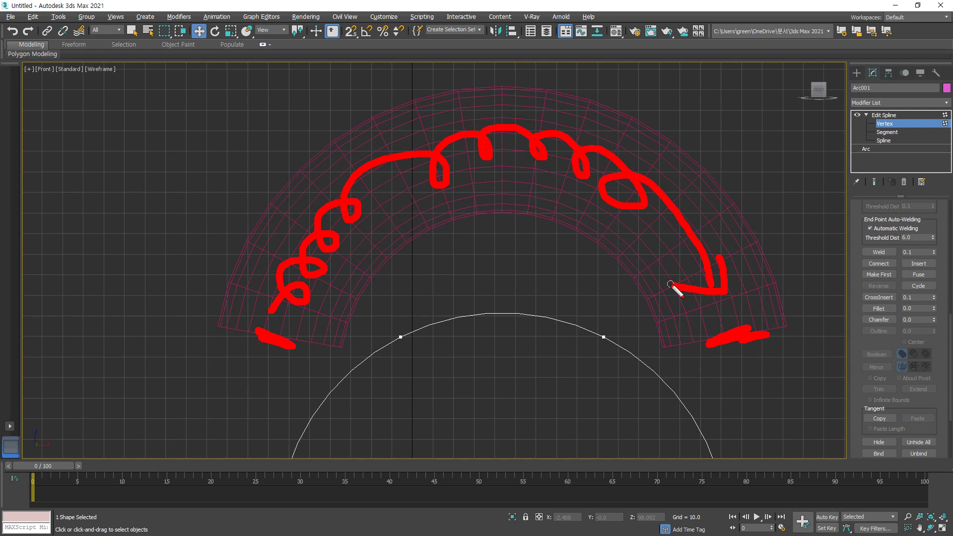
pyautogui.press('Escape')
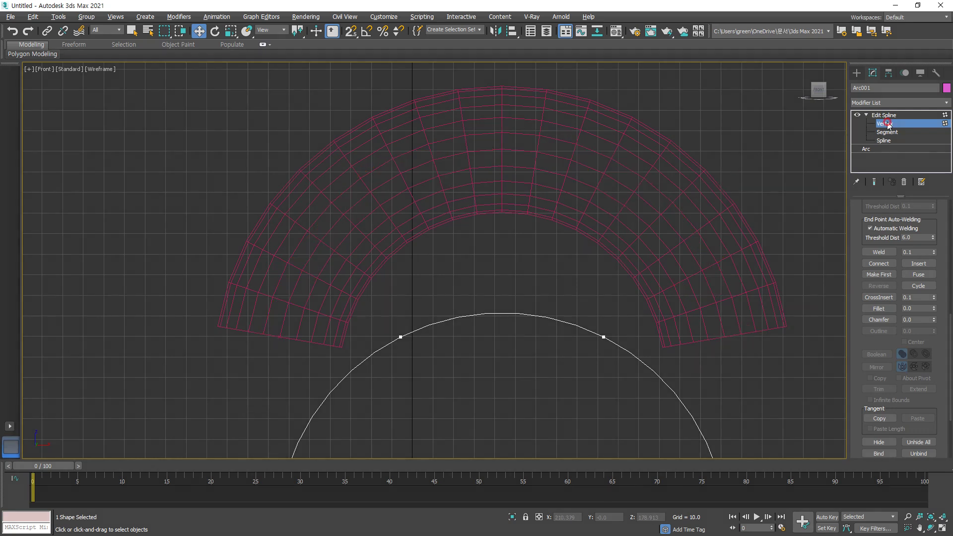
# Leave the arc's vertex editing, select the loft and set its Path parameter to 50 percent.
pyautogui.click(884, 115)
pyautogui.click(653, 171)
pyautogui.click(645, 179)
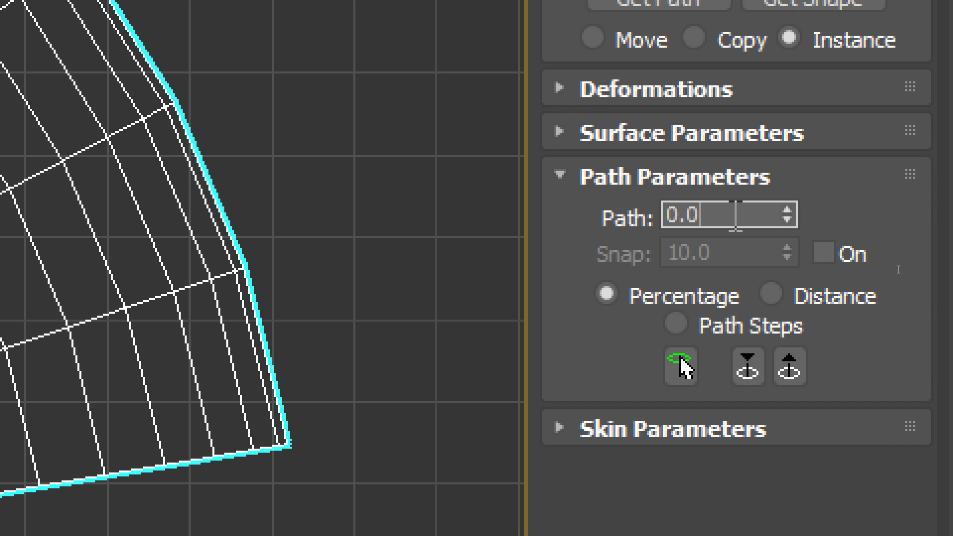
pyautogui.press('BackSpace')
pyautogui.press('BackSpace')
pyautogui.press('BackSpace')
pyautogui.write('50')
pyautogui.press('Return')
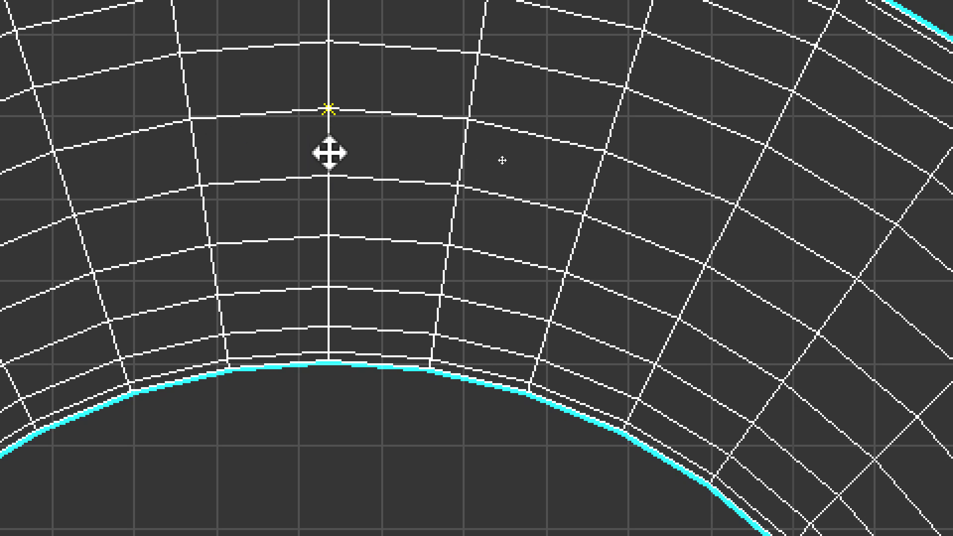
pyautogui.scroll(10, 516, 148)
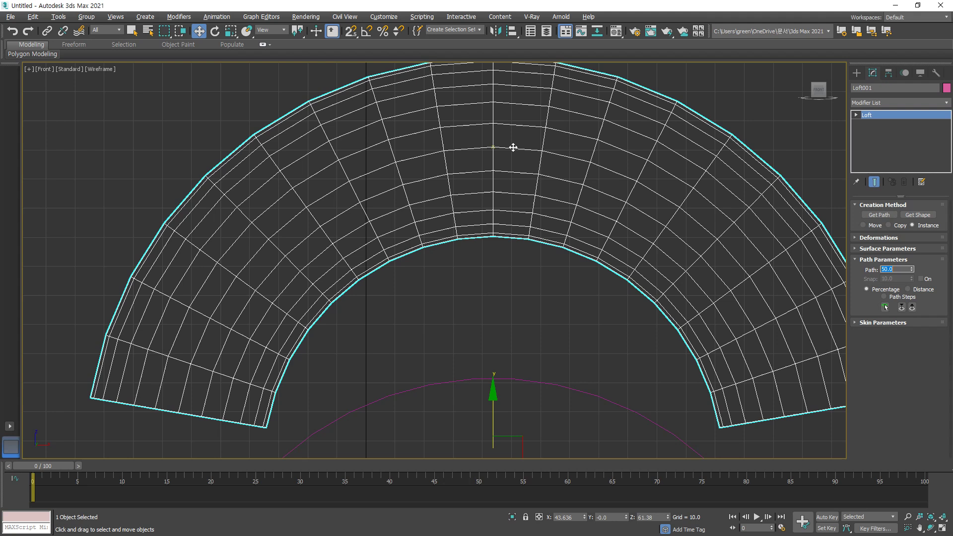
# Nudge the loft's Path percentage around the arch's midpoint to examine its level marker, and set it back to 50.
pyautogui.moveTo(492, 143); pyautogui.dragTo(597, 200, button='middle')
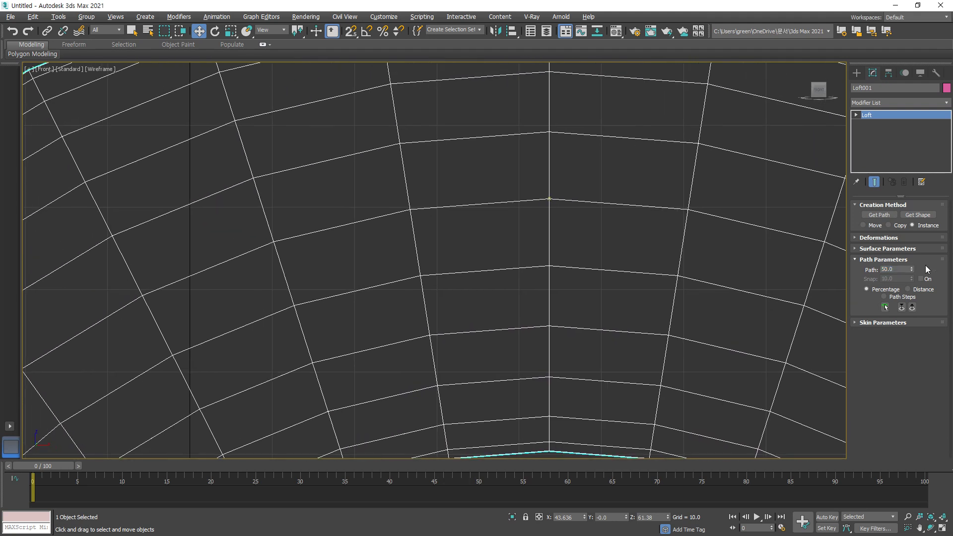
pyautogui.moveTo(911, 269); pyautogui.dragTo(912, 273)
pyautogui.scroll(5, 562, 188)
pyautogui.scroll(2, 563, 186)
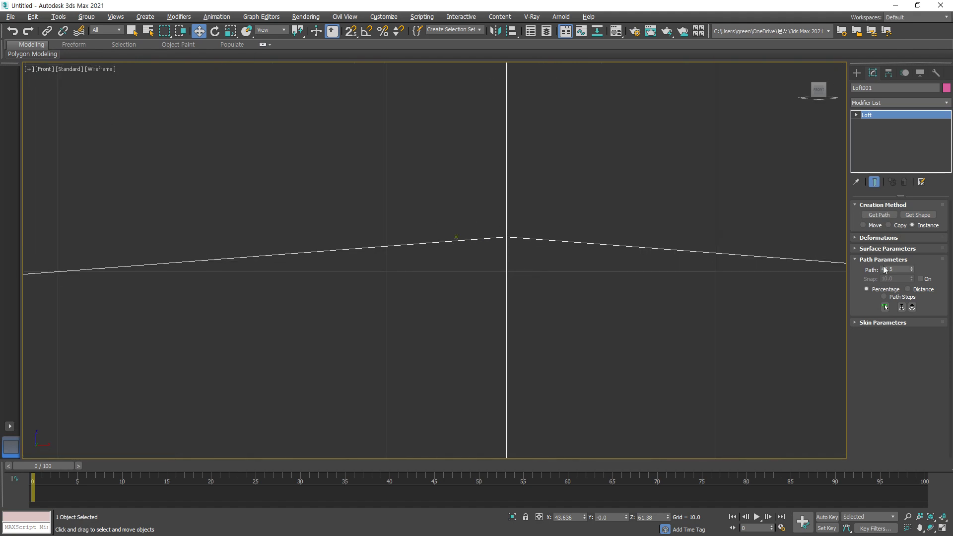
pyautogui.click(911, 272)
pyautogui.moveTo(913, 269); pyautogui.dragTo(912, 270)
pyautogui.doubleClick(901, 271)
pyautogui.write('50')
pyautogui.press('Return')
# Get the small circle as the loft's cross-section at 50 percent, picking it in the Top viewport.
pyautogui.click(924, 217)
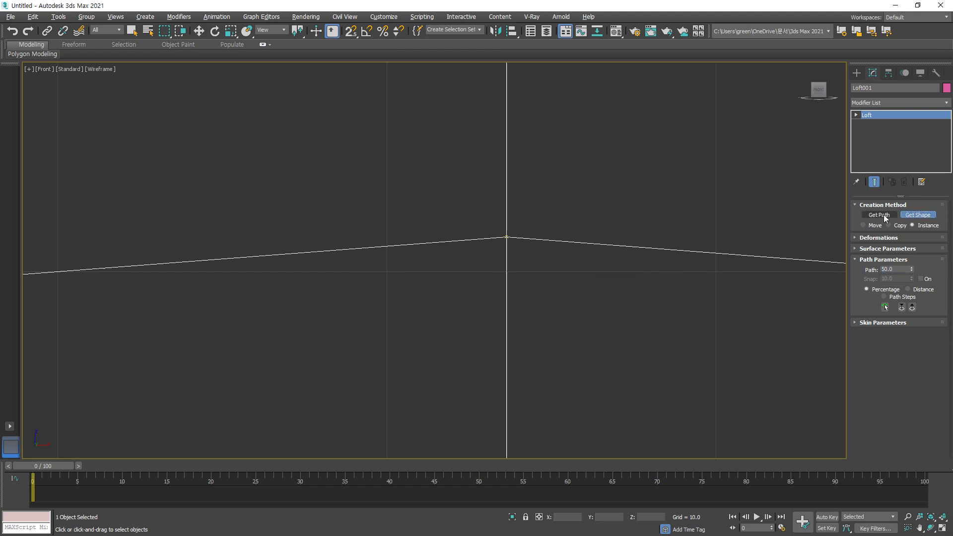
pyautogui.click(464, 228)
pyautogui.scroll(-5, 464, 228)
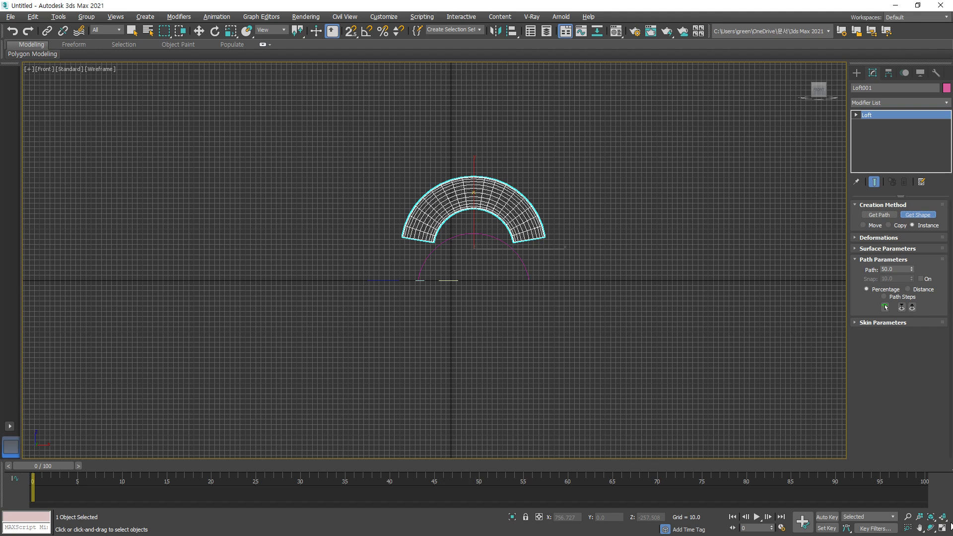
pyautogui.click(942, 528)
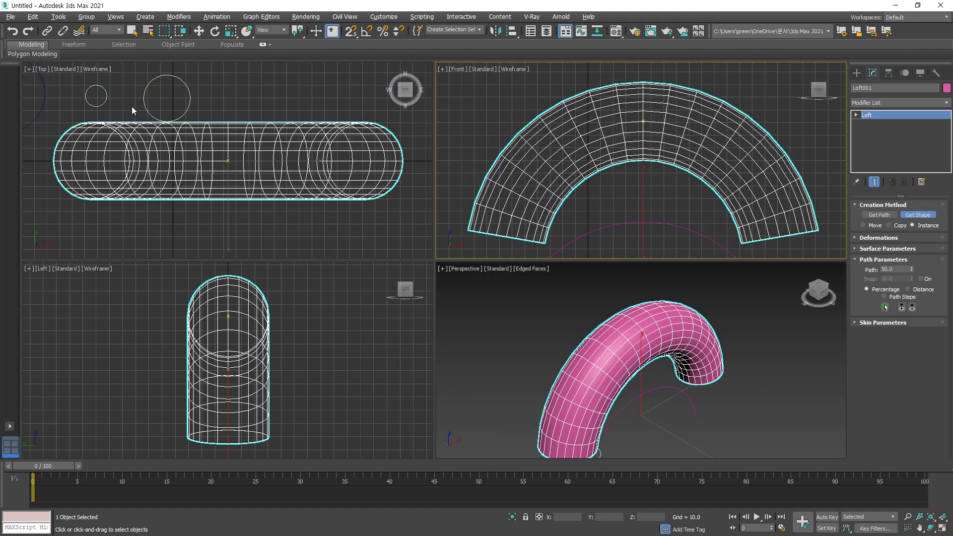
pyautogui.click(105, 101)
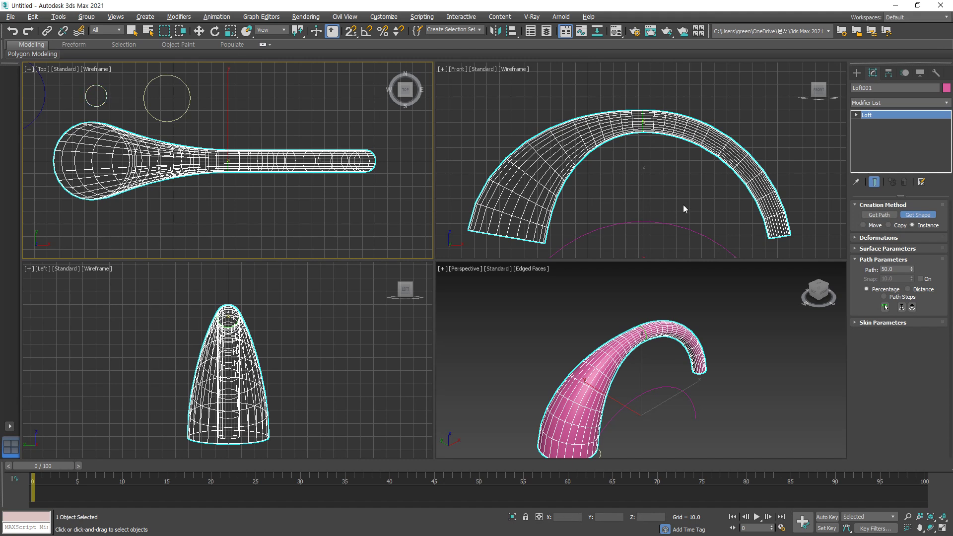
# Set the loft's Path parameter to 100 percent and get the medium circle as the end cross-section.
pyautogui.doubleClick(896, 269)
pyautogui.write('100')
pyautogui.press('Return')
pyautogui.click(184, 114)
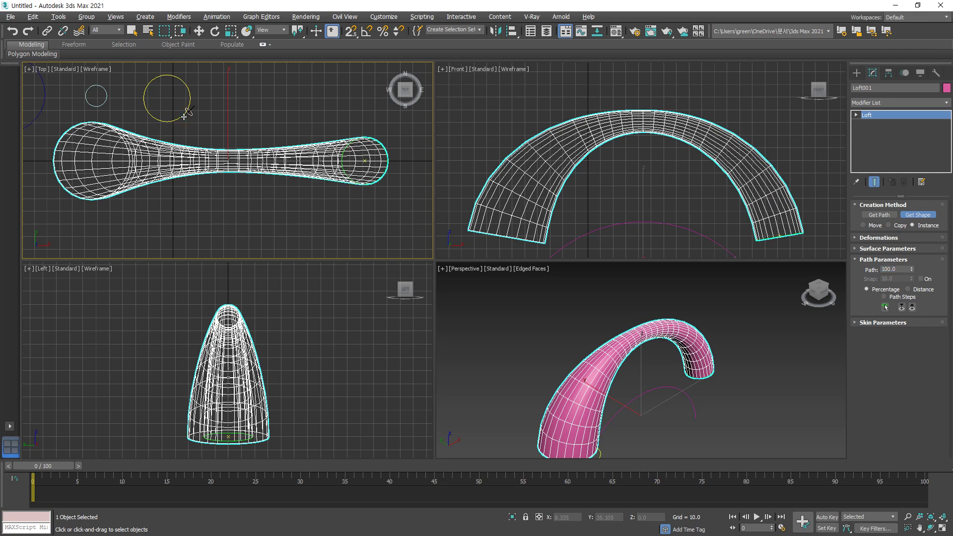
pyautogui.moveTo(462, 391)
pyautogui.mouseDown()
pyautogui.moveTo(521, 418)
pyautogui.moveTo(497, 423)
pyautogui.mouseUp()
pyautogui.moveTo(656, 382); pyautogui.dragTo(661, 350)
pyautogui.moveTo(761, 353)
pyautogui.mouseDown()
pyautogui.moveTo(714, 371)
pyautogui.moveTo(723, 378)
pyautogui.mouseUp()
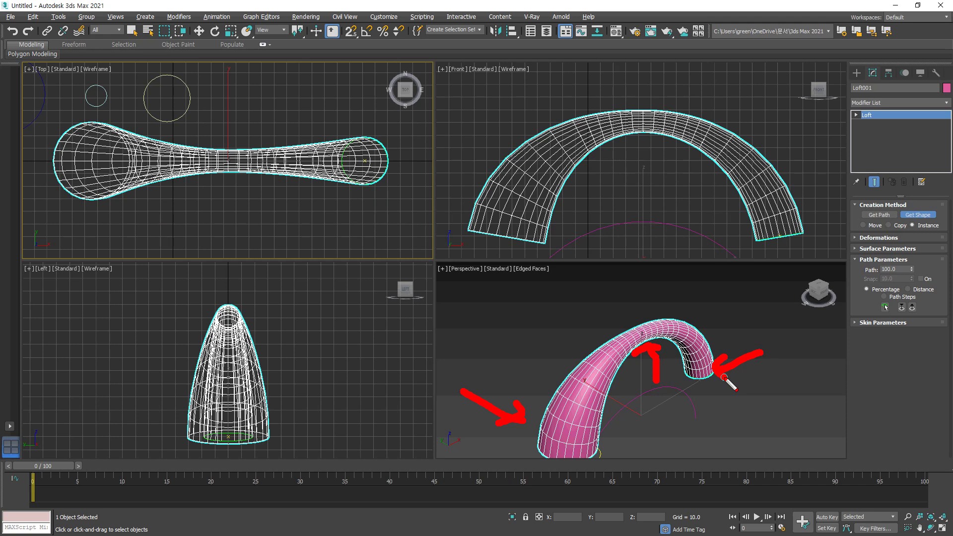
pyautogui.press('Escape')
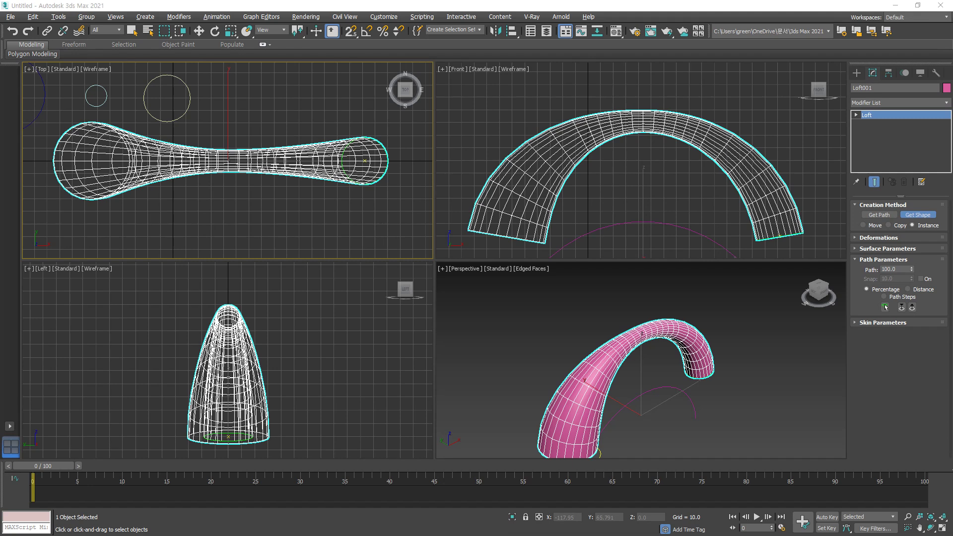
# Try enlarging the medium circle uniformly to about 126 percent with the Scale tool, and undo the scaling.
pyautogui.moveTo(212, 110); pyautogui.dragTo(269, 144, button='middle')
pyautogui.moveTo(244, 148)
pyautogui.mouseDown()
pyautogui.moveTo(247, 140)
pyautogui.moveTo(236, 143)
pyautogui.mouseUp()
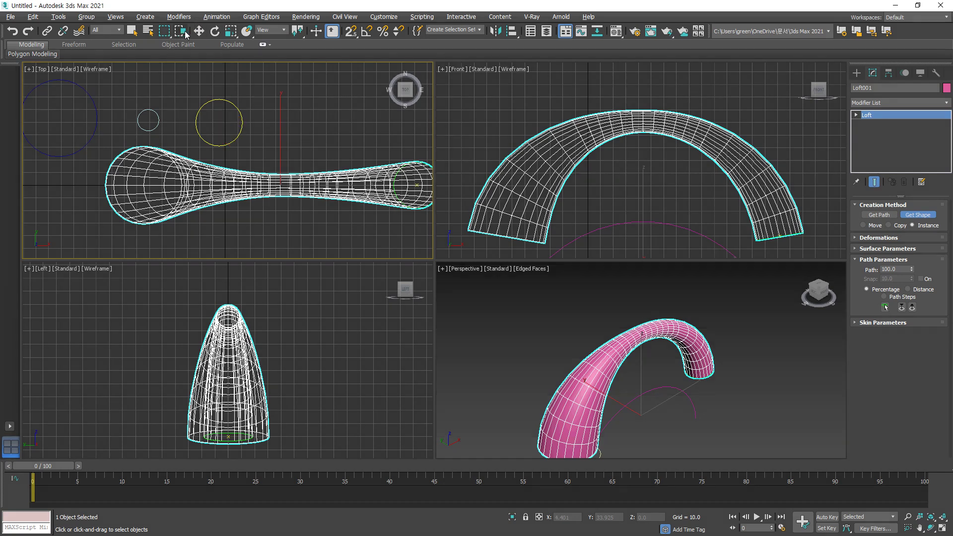
pyautogui.click(231, 31)
pyautogui.click(241, 113)
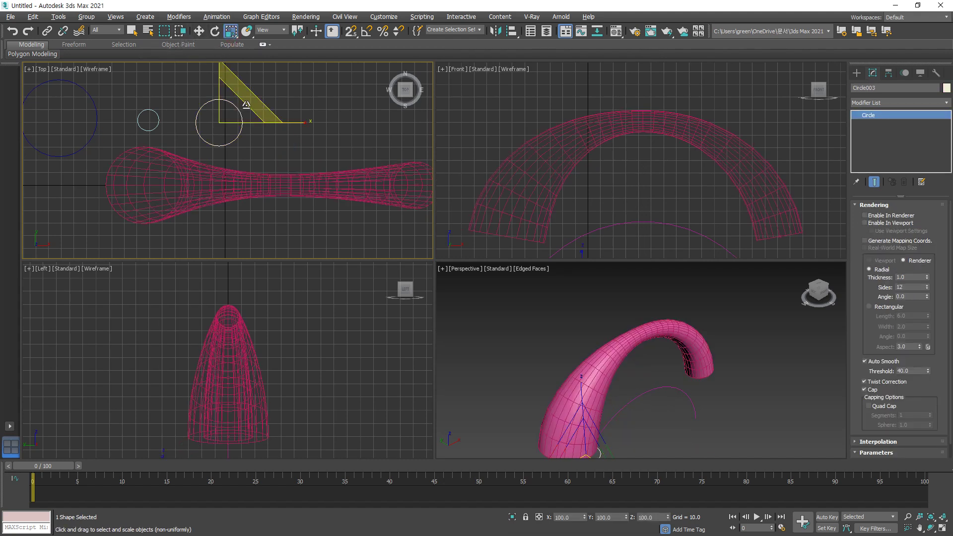
pyautogui.moveTo(243, 113); pyautogui.dragTo(259, 94)
pyautogui.moveTo(728, 198); pyautogui.dragTo(755, 204)
pyautogui.press('Escape')
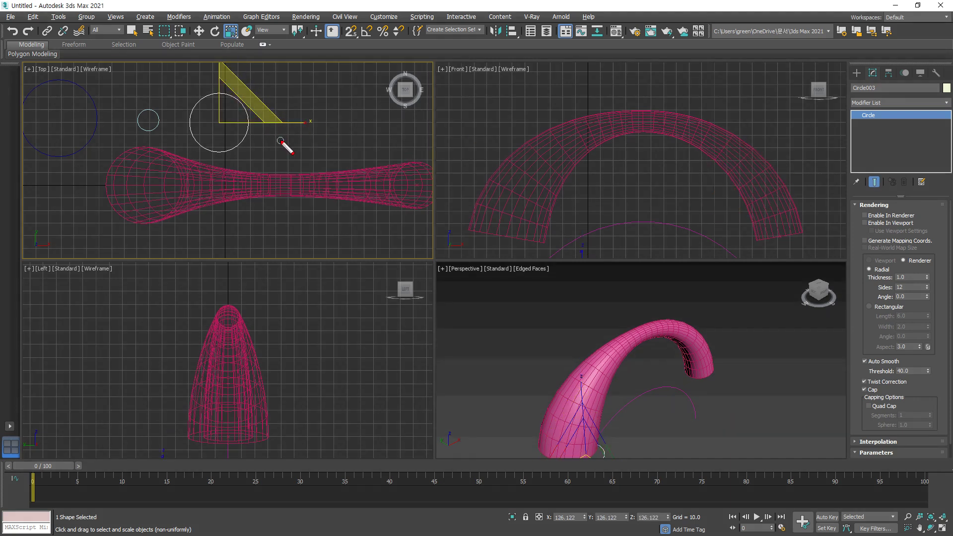
pyautogui.hotkey('ctrl', 'z')
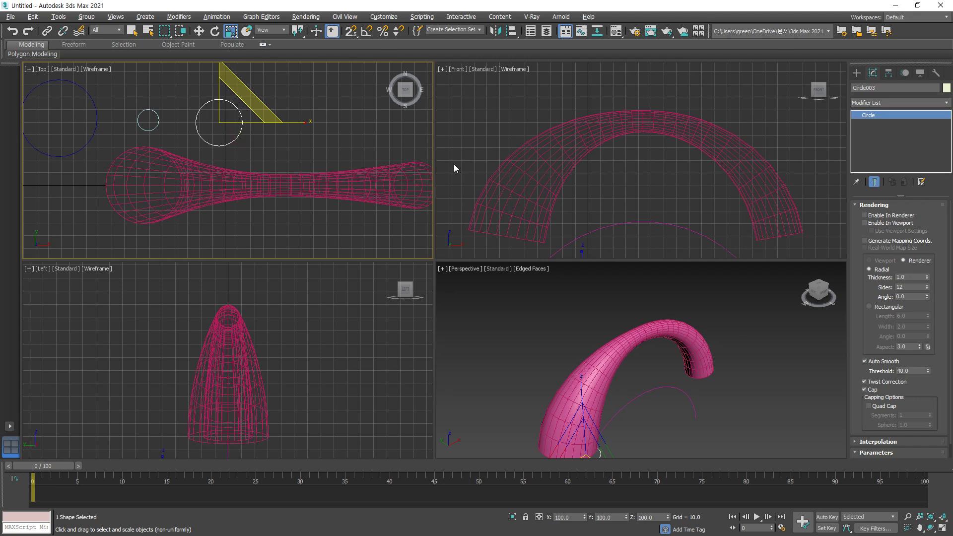
# Increase the radius of the circle used at the loft's end to about 30.568, and select the loft.
pyautogui.scroll(-1, 916, 391)
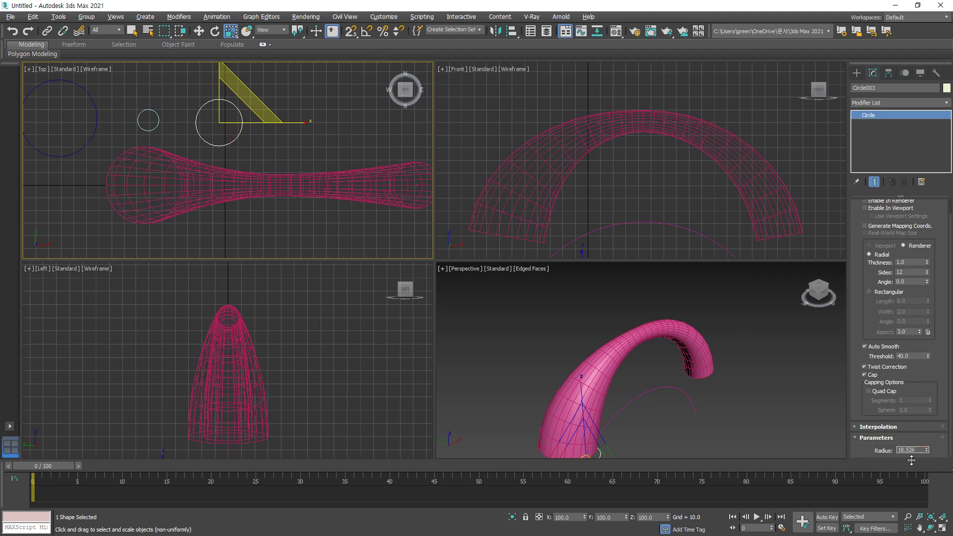
pyautogui.moveTo(928, 450); pyautogui.dragTo(915, 413)
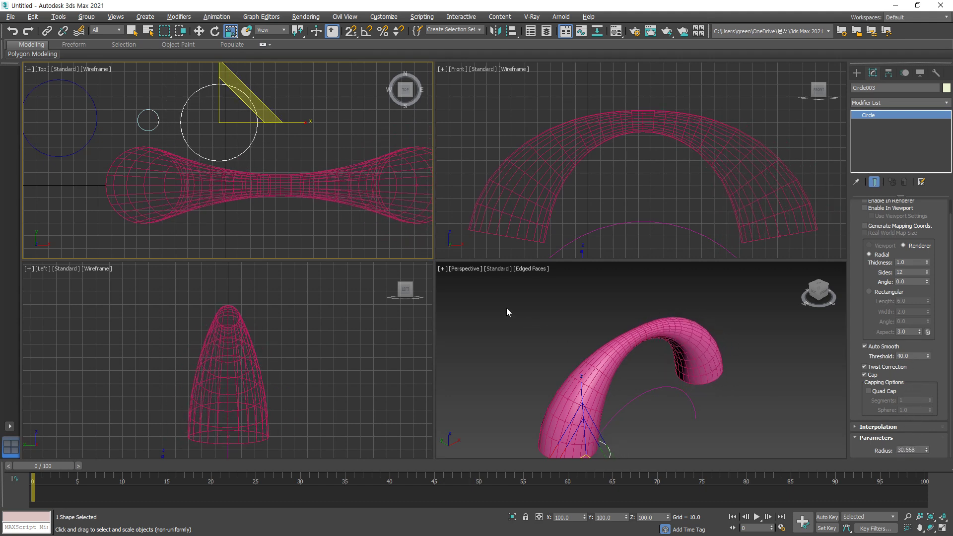
pyautogui.click(385, 213)
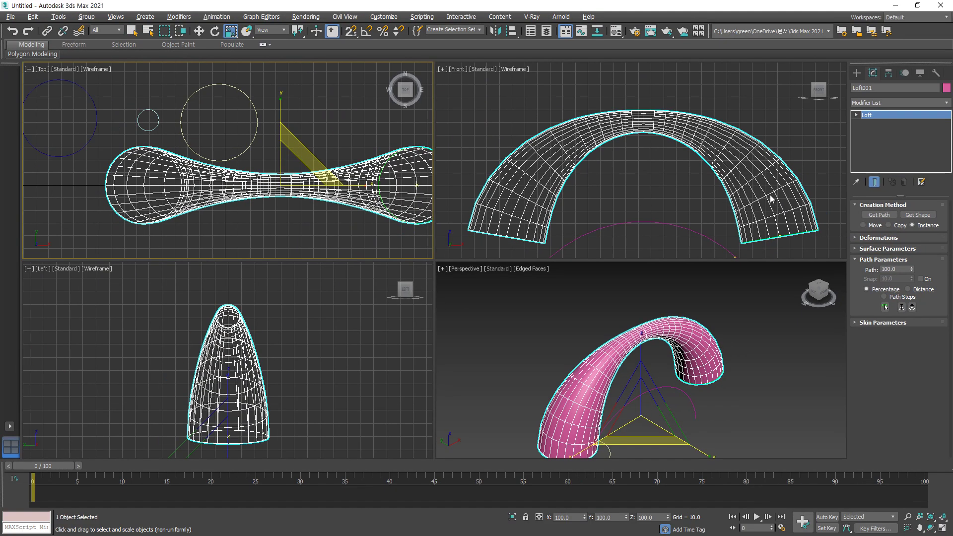
# Increase the radius of the small circle used at the loft's middle to about 21.507.
pyautogui.click(254, 148)
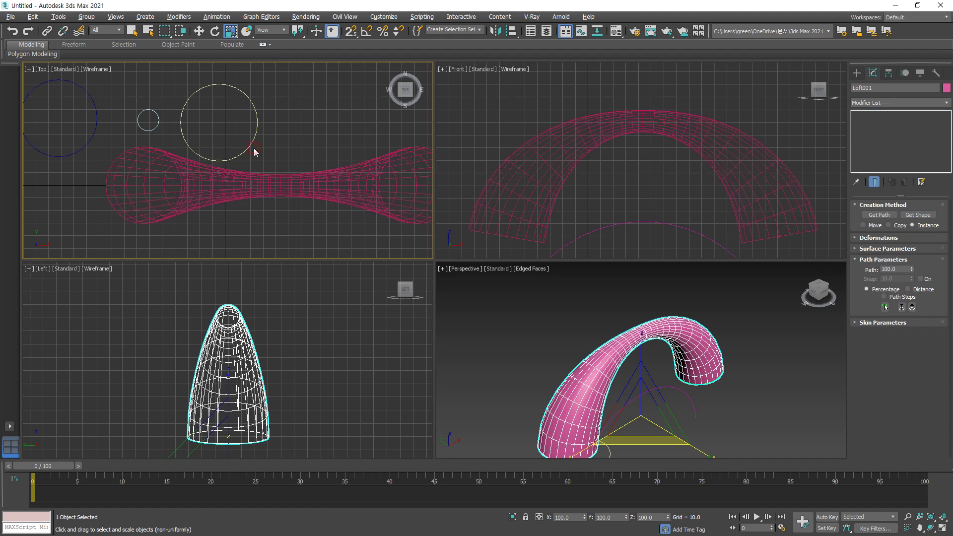
pyautogui.click(153, 129)
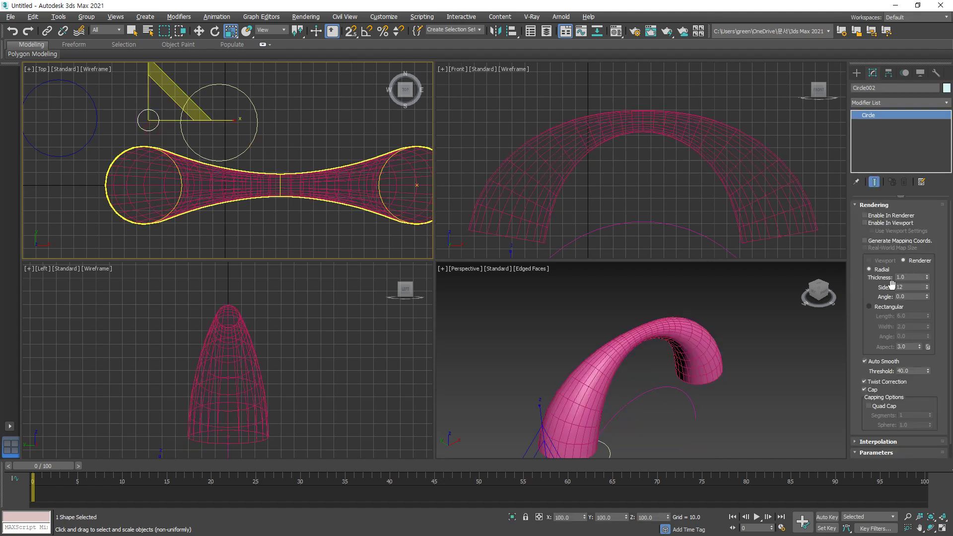
pyautogui.click(873, 206)
pyautogui.moveTo(926, 239); pyautogui.dragTo(23, 165)
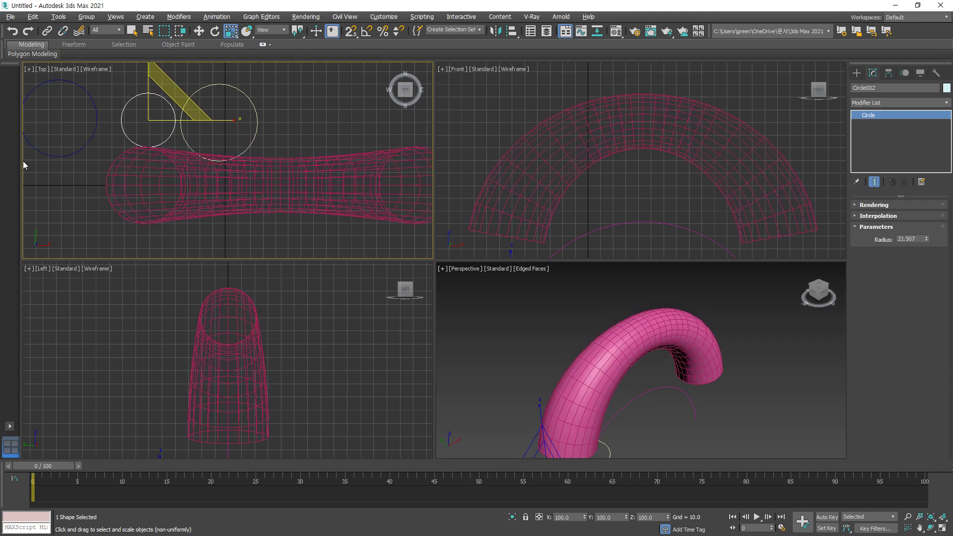
# Move the loft further up from the arc in the Front viewport, to about Z 110.286.
pyautogui.click(636, 134)
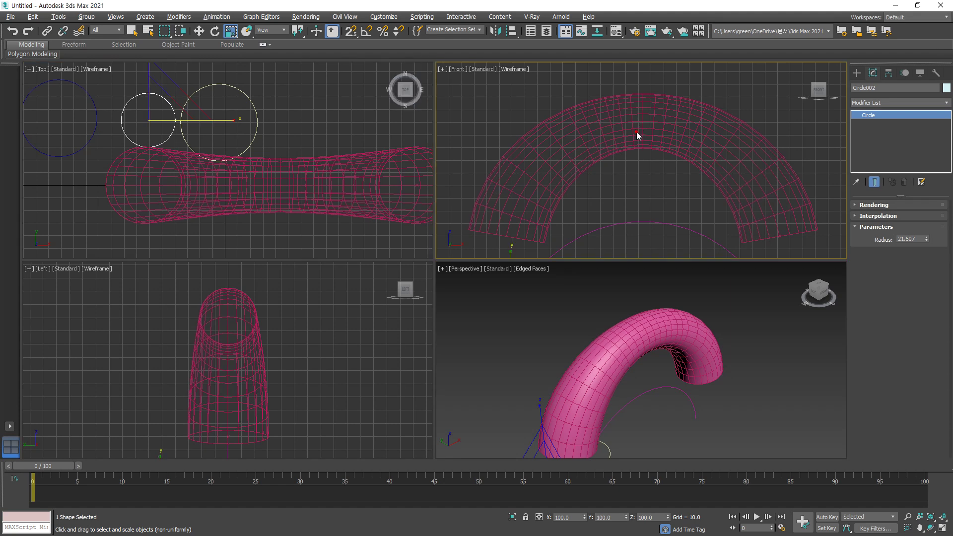
pyautogui.rightClick(633, 141)
pyautogui.click(646, 156)
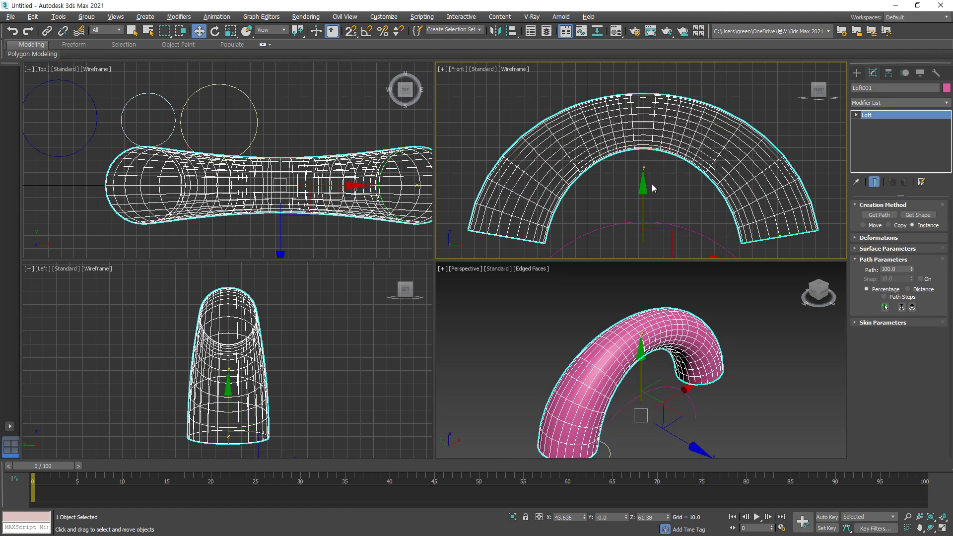
pyautogui.moveTo(641, 192); pyautogui.dragTo(643, 127)
pyautogui.scroll(-4, 618, 174)
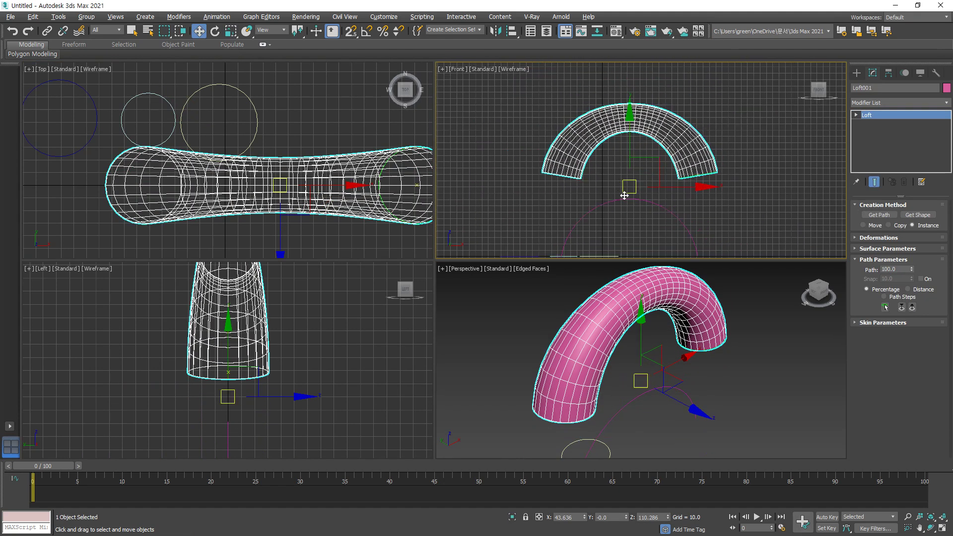
# Select the arc, maximize the Front viewport and remove the Edit Spline modifier from the arc.
pyautogui.click(660, 206)
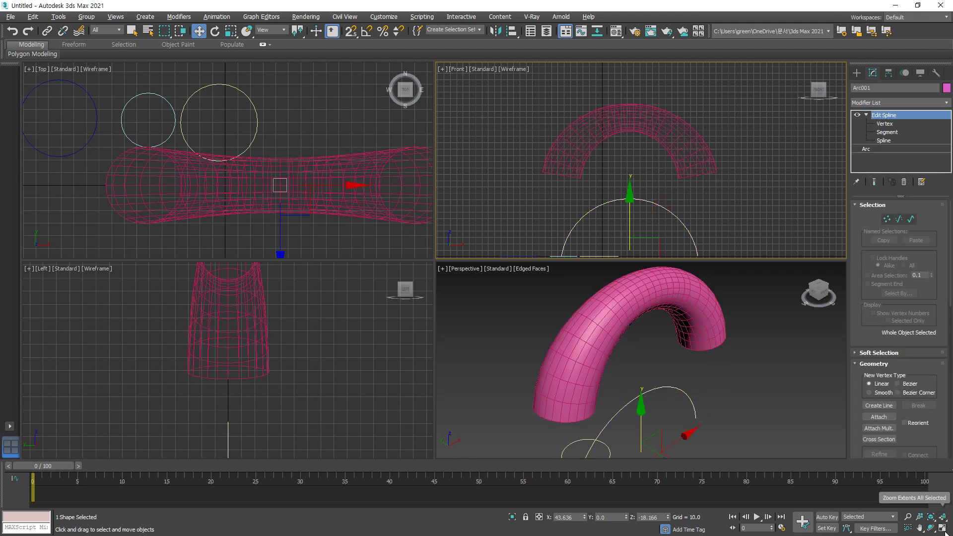
pyautogui.click(942, 528)
pyautogui.moveTo(559, 350); pyautogui.dragTo(551, 279, button='middle')
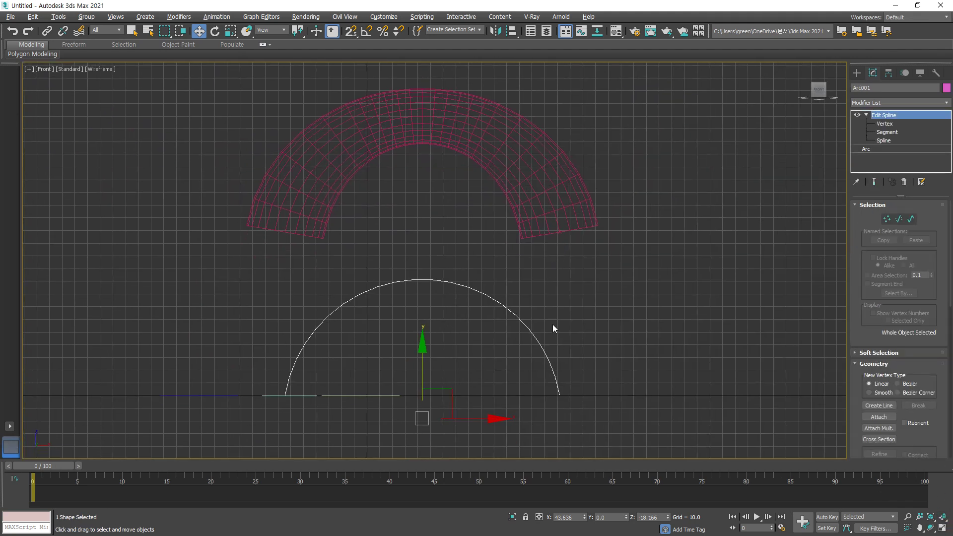
pyautogui.click(904, 181)
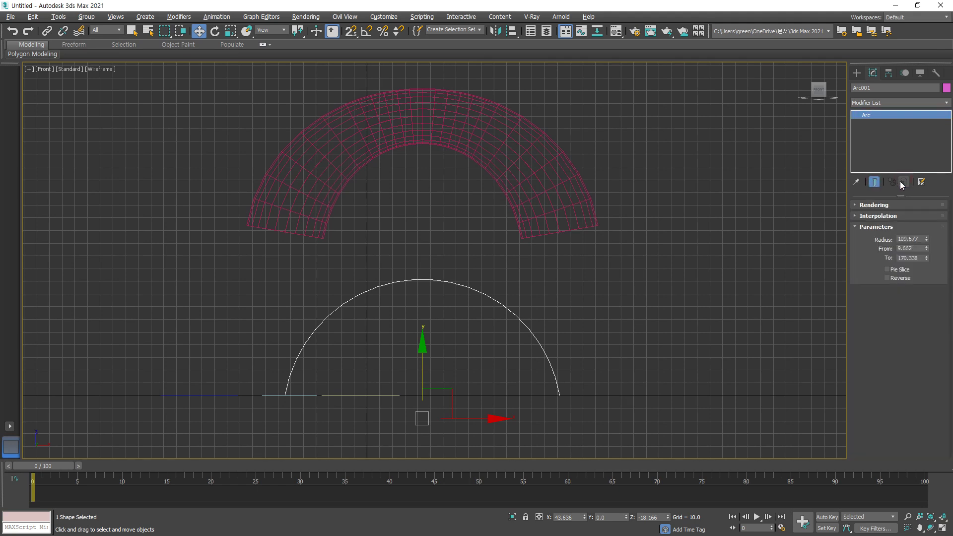
# Increase the arc's radius to about 153.548.
pyautogui.moveTo(926, 239)
pyautogui.mouseDown()
pyautogui.moveTo(928, 224)
pyautogui.moveTo(928, 263)
pyautogui.moveTo(936, 200)
pyautogui.moveTo(927, 233)
pyautogui.moveTo(928, 224)
pyautogui.mouseUp()
pyautogui.moveTo(540, 260); pyautogui.dragTo(498, 222)
pyautogui.moveTo(620, 144)
pyautogui.mouseDown()
pyautogui.moveTo(653, 132)
pyautogui.moveTo(636, 170)
pyautogui.mouseUp()
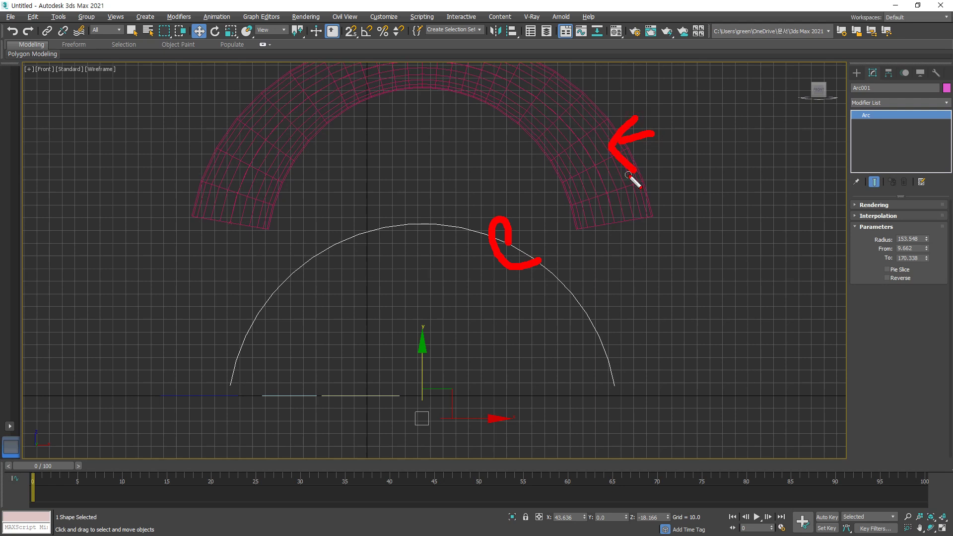
pyautogui.press('Escape')
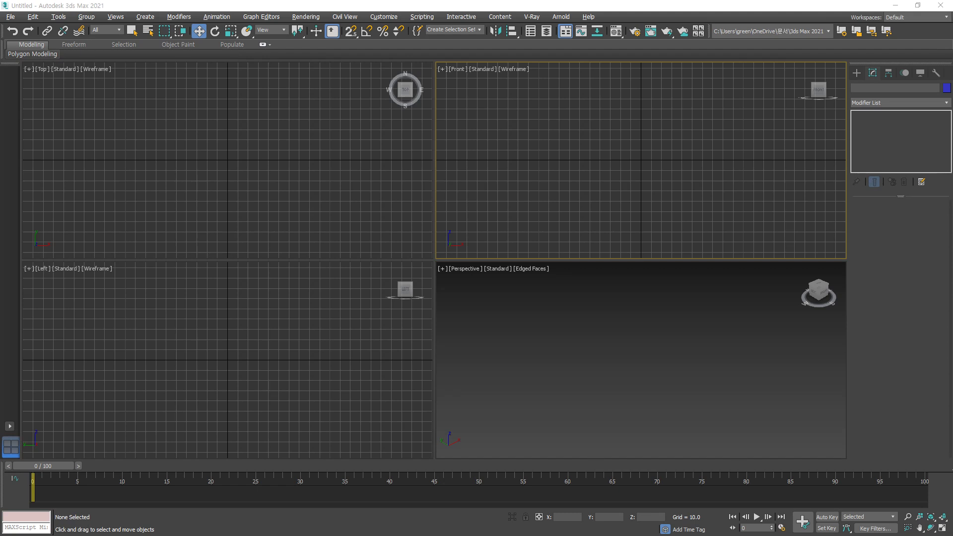
pyautogui.moveTo(135, 158)
pyautogui.mouseDown()
pyautogui.moveTo(184, 133)
pyautogui.moveTo(186, 157)
pyautogui.moveTo(264, 158)
pyautogui.moveTo(272, 82)
pyautogui.moveTo(294, 257)
pyautogui.moveTo(279, 325)
pyautogui.moveTo(272, 272)
pyautogui.moveTo(191, 264)
pyautogui.moveTo(193, 283)
pyautogui.moveTo(152, 268)
pyautogui.moveTo(136, 156)
pyautogui.mouseUp()
pyautogui.moveTo(276, 74)
pyautogui.mouseDown()
pyautogui.moveTo(764, 87)
pyautogui.moveTo(764, 339)
pyautogui.moveTo(308, 352)
pyautogui.mouseUp()
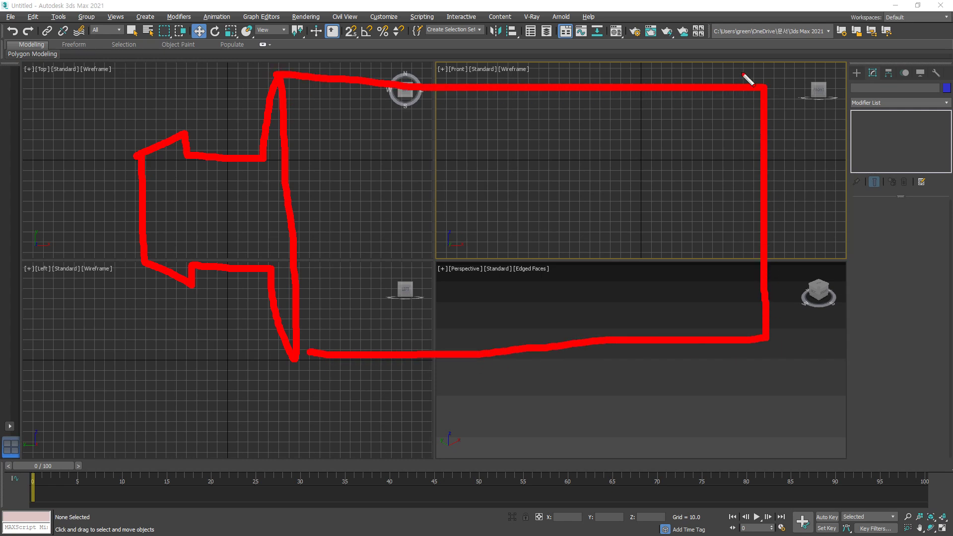
pyautogui.moveTo(709, 94); pyautogui.dragTo(714, 342)
pyautogui.moveTo(44, 288)
pyautogui.mouseDown()
pyautogui.moveTo(105, 256)
pyautogui.moveTo(95, 278)
pyautogui.mouseUp()
pyautogui.moveTo(177, 305); pyautogui.dragTo(165, 392)
pyautogui.moveTo(126, 320); pyautogui.dragTo(171, 310)
pyautogui.moveTo(144, 304); pyautogui.dragTo(183, 323)
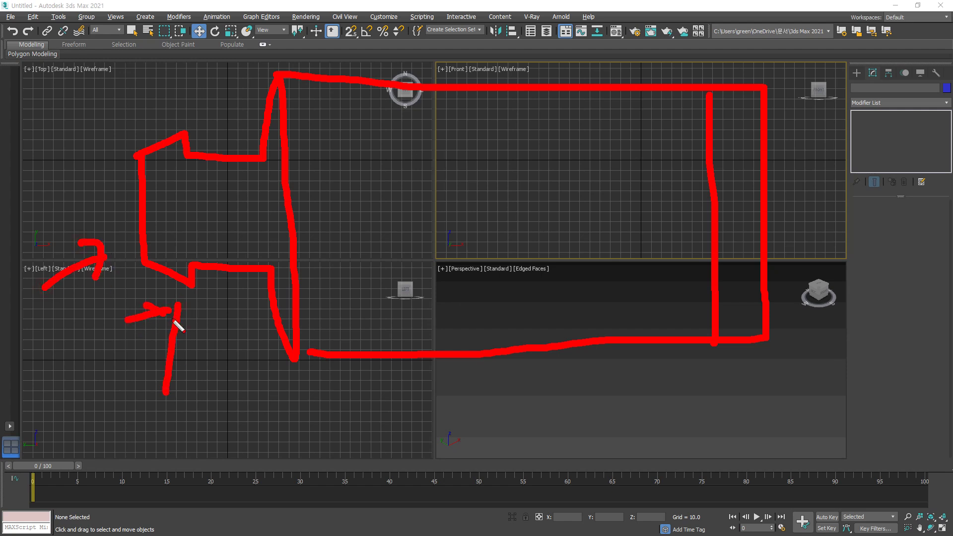
pyautogui.moveTo(263, 288); pyautogui.dragTo(210, 398)
pyautogui.moveTo(229, 303)
pyautogui.mouseDown()
pyautogui.moveTo(263, 294)
pyautogui.moveTo(260, 308)
pyautogui.mouseUp()
pyautogui.moveTo(300, 369); pyautogui.dragTo(280, 459)
pyautogui.moveTo(296, 396)
pyautogui.mouseDown()
pyautogui.moveTo(263, 399)
pyautogui.moveTo(333, 393)
pyautogui.mouseUp()
pyautogui.moveTo(709, 364); pyautogui.dragTo(709, 451)
pyautogui.moveTo(683, 391); pyautogui.dragTo(714, 377)
pyautogui.moveTo(775, 451)
pyautogui.mouseDown()
pyautogui.moveTo(769, 373)
pyautogui.moveTo(802, 384)
pyautogui.mouseUp()
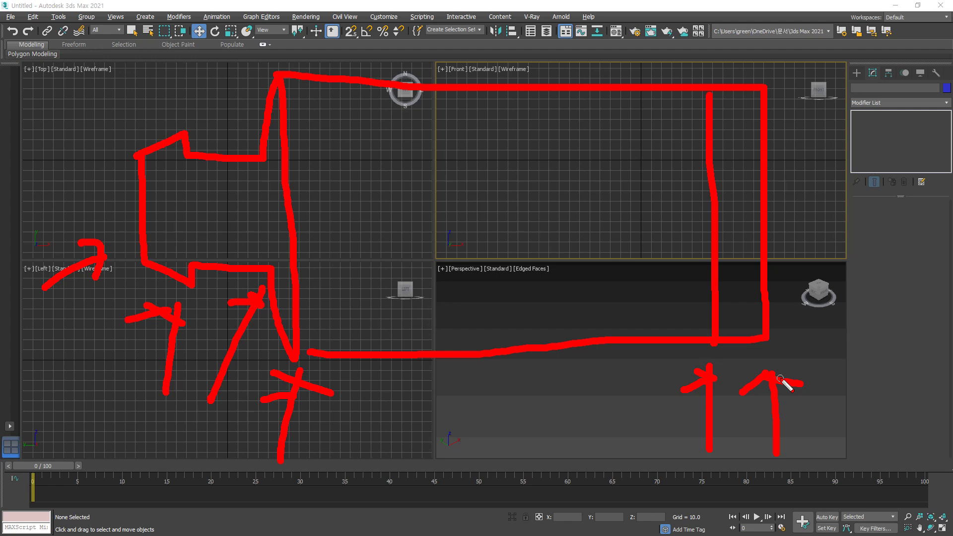
pyautogui.press('Escape')
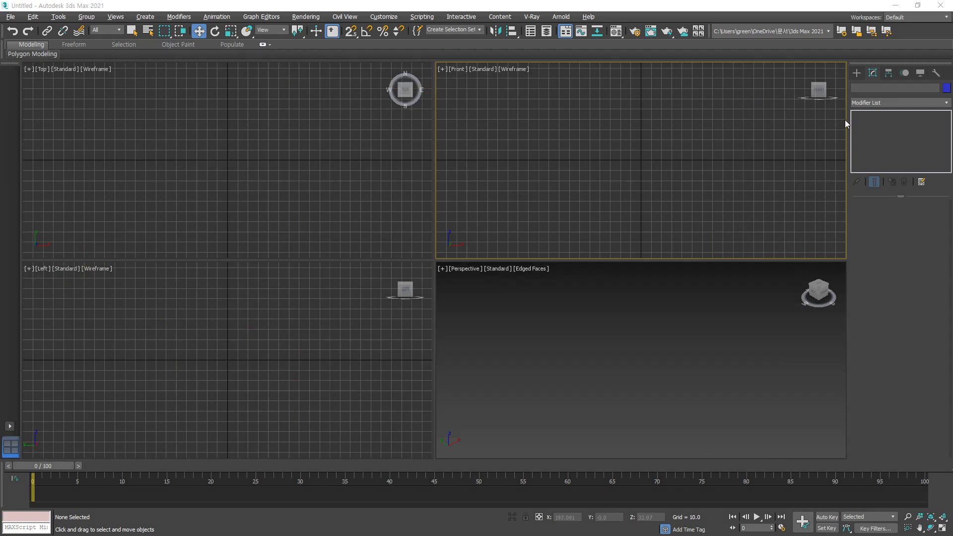
# Draw an ellipse about 94 long and 262 wide in the Top viewport of the empty scene.
pyautogui.click(857, 73)
pyautogui.click(865, 87)
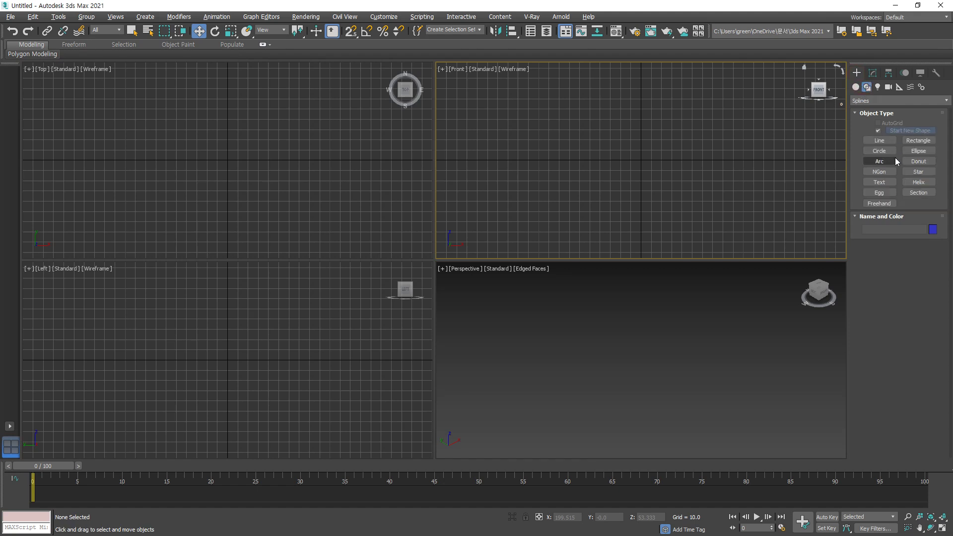
pyautogui.click(918, 150)
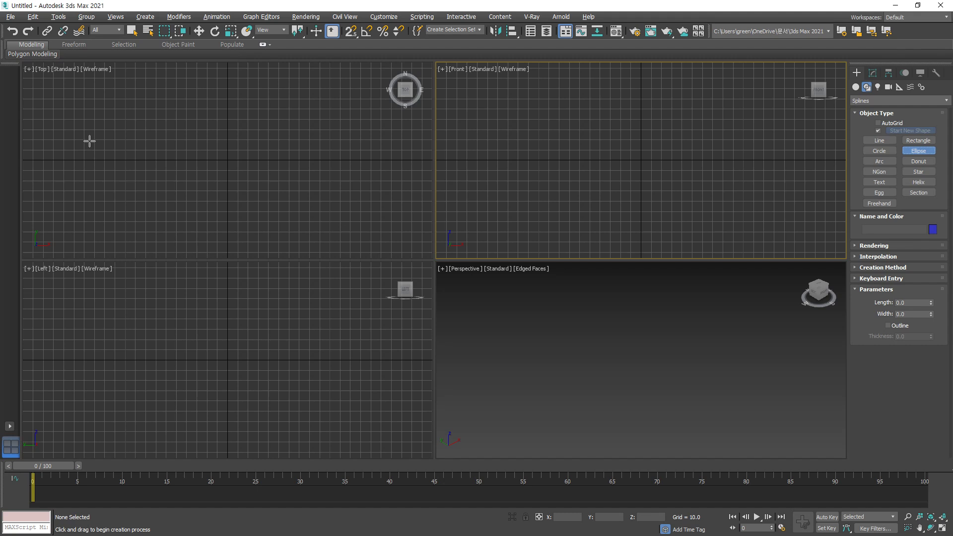
pyautogui.moveTo(91, 122); pyautogui.dragTo(359, 218)
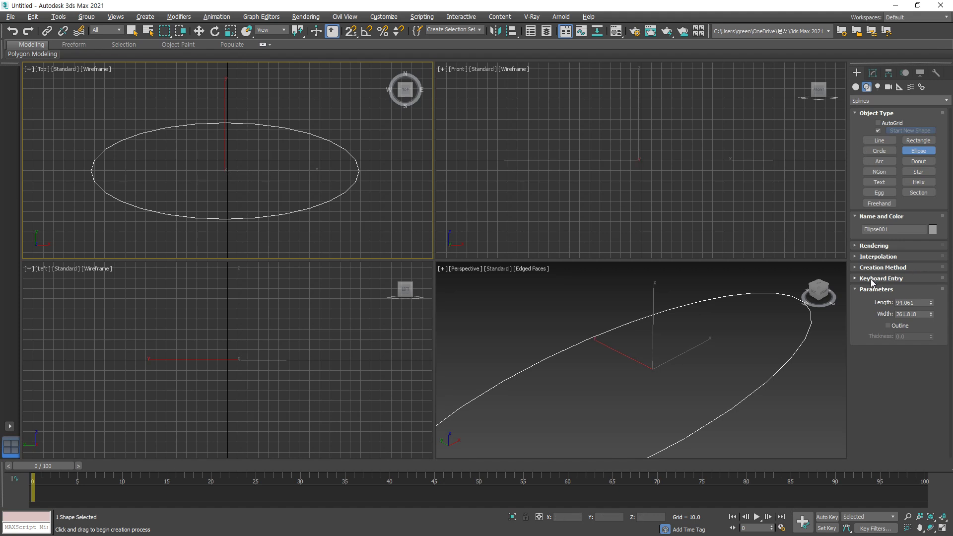
# Switch the ellipse creation method to Center and draw a very flat ellipse outward from the first ellipse's centre.
pyautogui.click(870, 268)
pyautogui.click(909, 279)
pyautogui.click(226, 170)
pyautogui.moveTo(227, 170); pyautogui.dragTo(361, 170)
# Draw a circle outward from the shared centre of the two ellipses in the Top viewport, and select all three shapes.
pyautogui.click(879, 150)
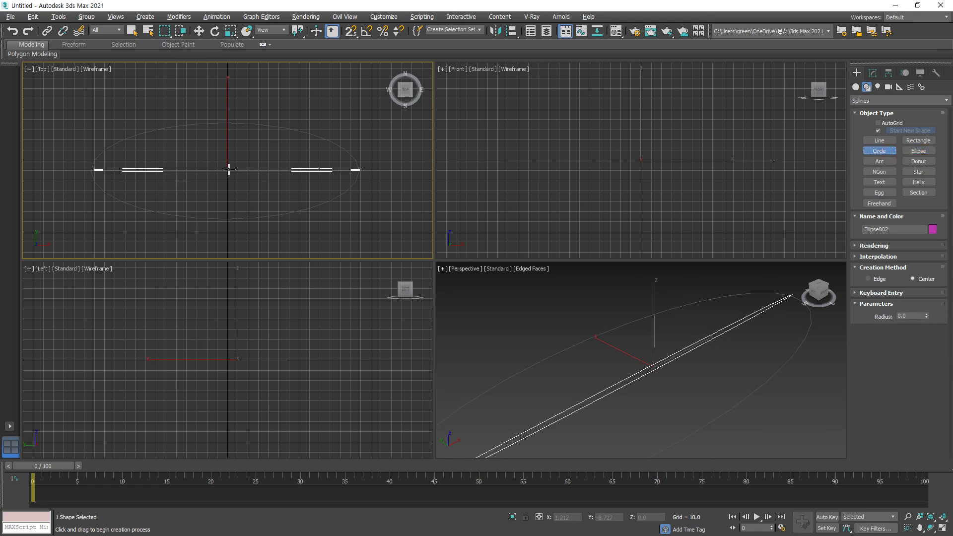
pyautogui.moveTo(227, 170); pyautogui.dragTo(242, 130)
pyautogui.press('w')
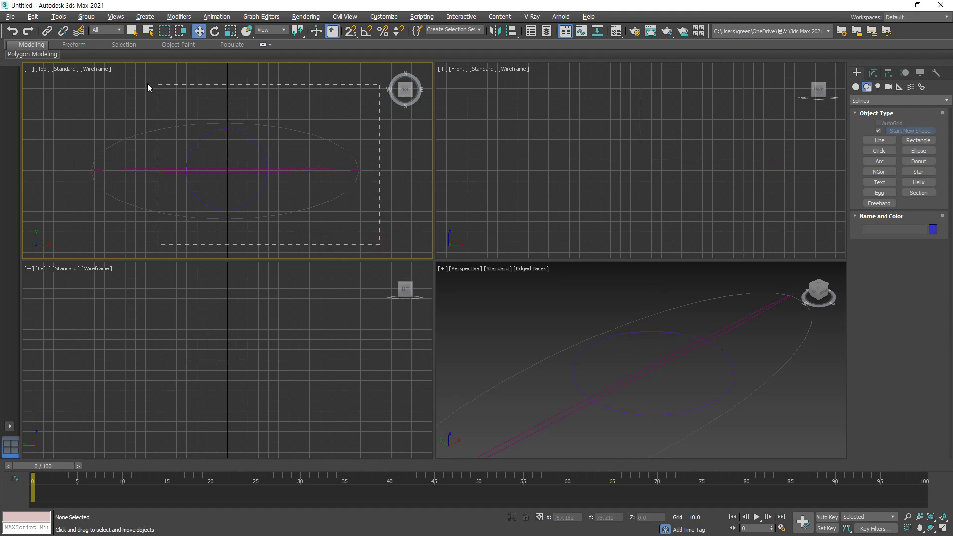
pyautogui.hotkey('ctrl', 'a')
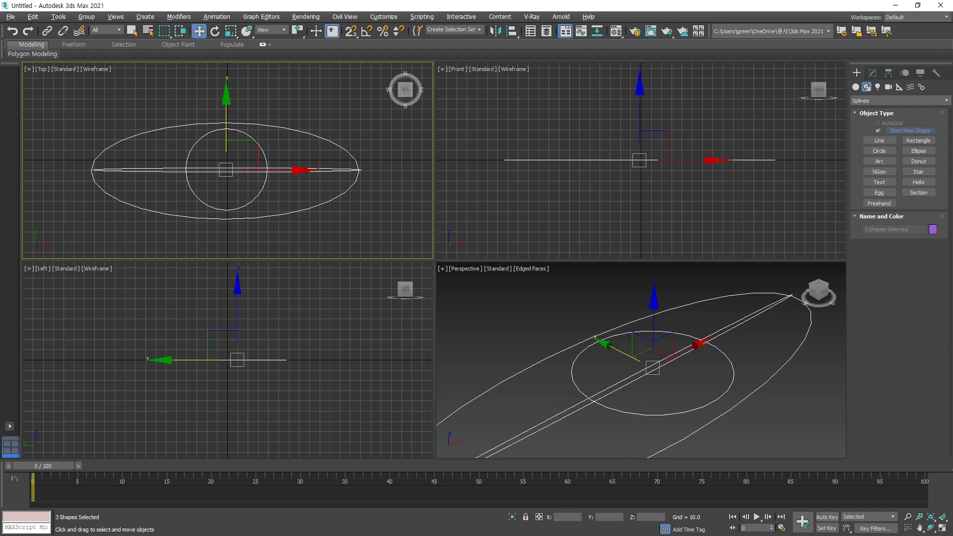
# Draw a straight horizontal two-point line beside the ellipses and circle in the Top viewport as the loft path.
pyautogui.scroll(-5, 258, 229)
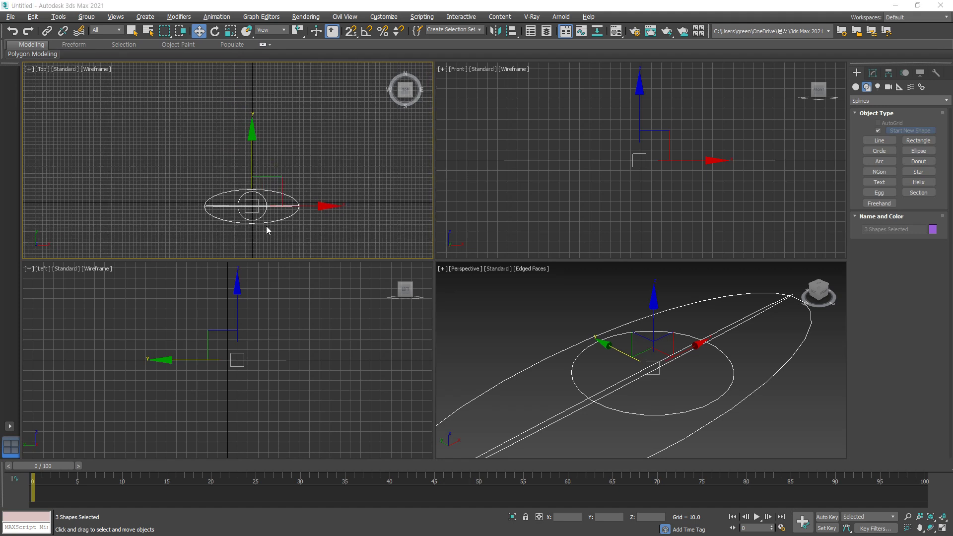
pyautogui.moveTo(331, 203); pyautogui.dragTo(183, 164, button='middle')
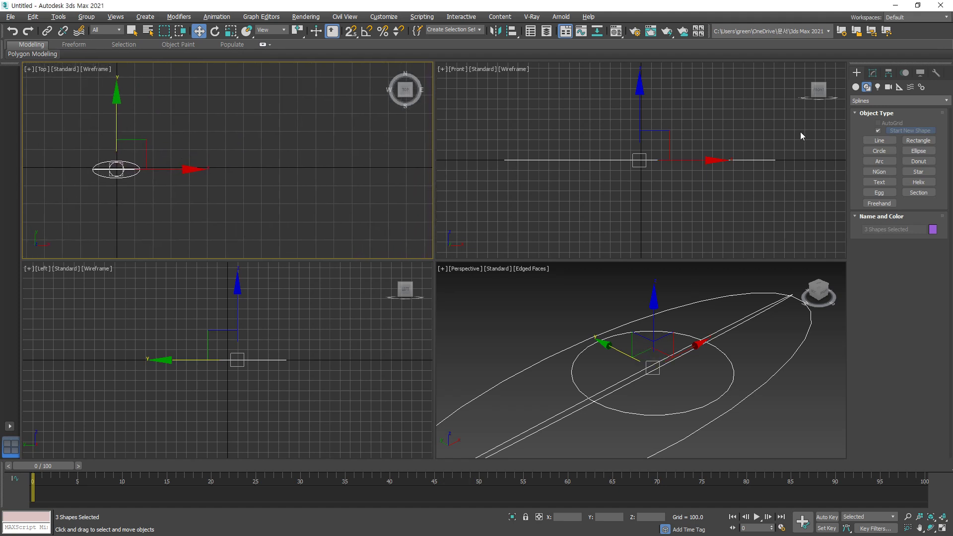
pyautogui.click(879, 141)
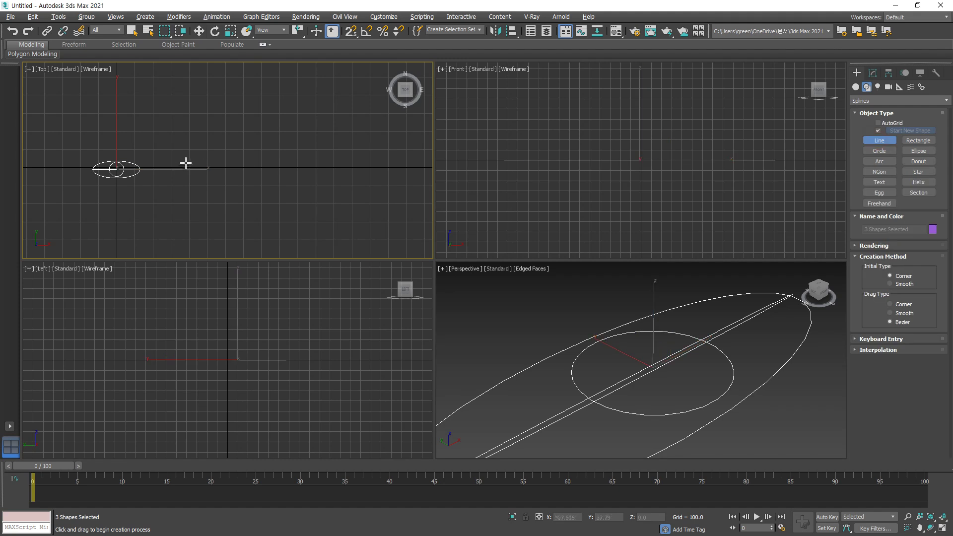
pyautogui.click(167, 167)
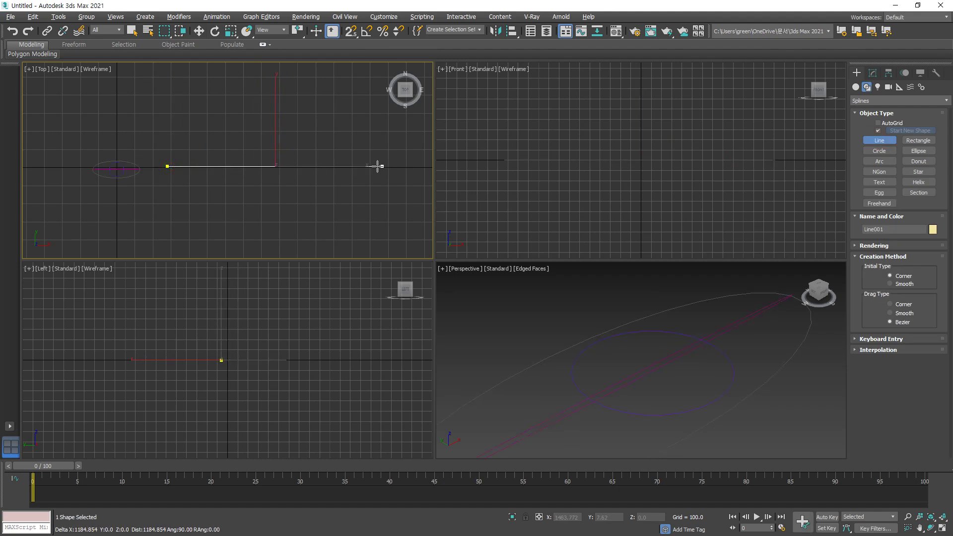
pyautogui.click(351, 167)
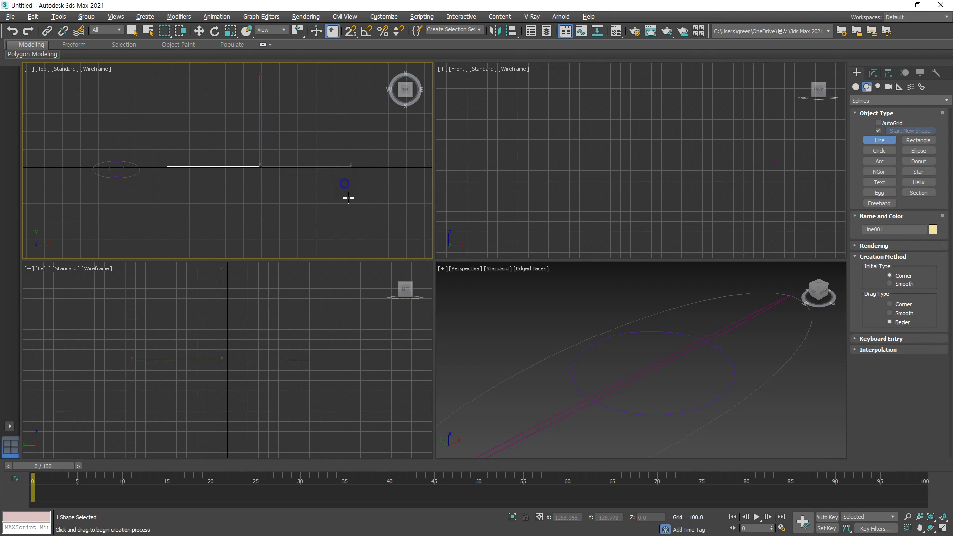
pyautogui.rightClick(357, 213)
pyautogui.keyDown('alt'); pyautogui.moveTo(713, 374); pyautogui.dragTo(660, 378, button='middle'); pyautogui.keyUp('alt')
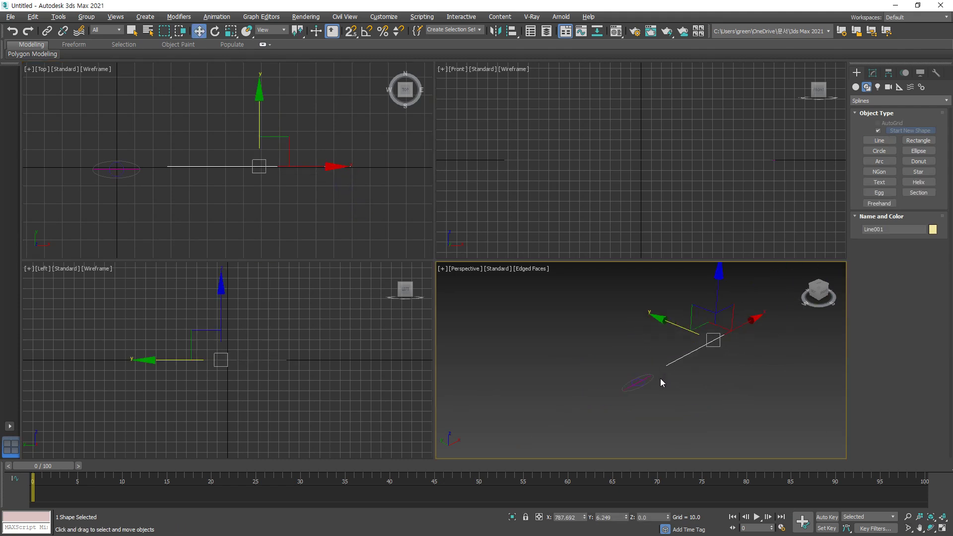
pyautogui.moveTo(606, 345); pyautogui.dragTo(582, 331)
pyautogui.scroll(5, 693, 353)
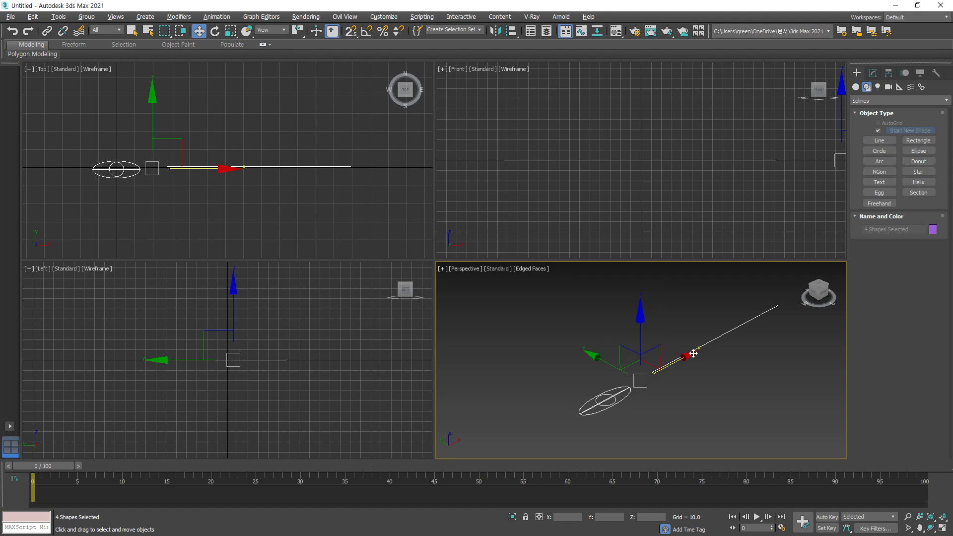
pyautogui.moveTo(693, 353); pyautogui.dragTo(655, 365, button='middle')
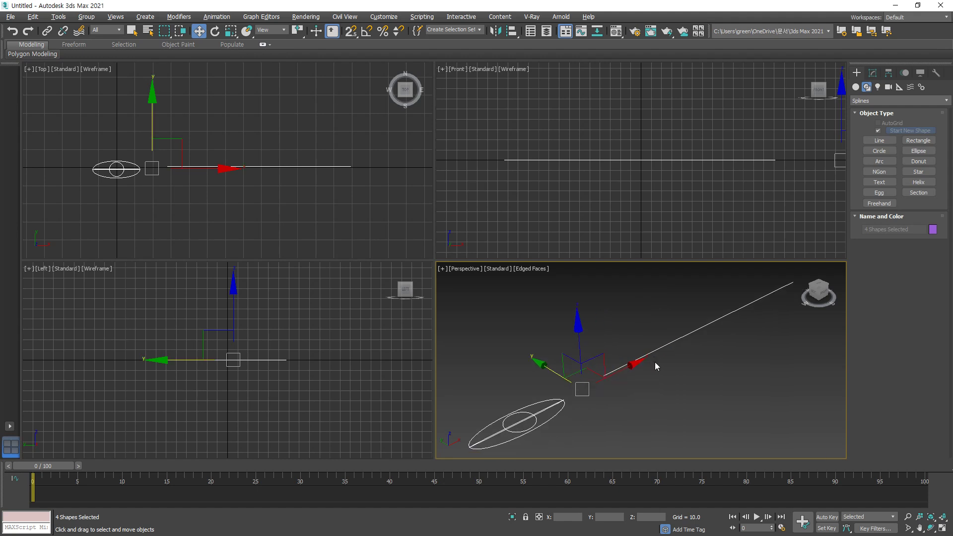
# Examine the line's first and last vertices at vertex level to identify where the path starts and which way it runs.
pyautogui.moveTo(334, 190); pyautogui.dragTo(257, 123)
pyautogui.click(872, 73)
pyautogui.click(886, 230)
pyautogui.moveTo(172, 182)
pyautogui.mouseDown()
pyautogui.moveTo(159, 180)
pyautogui.moveTo(178, 153)
pyautogui.moveTo(178, 180)
pyautogui.moveTo(264, 202)
pyautogui.moveTo(372, 198)
pyautogui.moveTo(349, 225)
pyautogui.mouseUp()
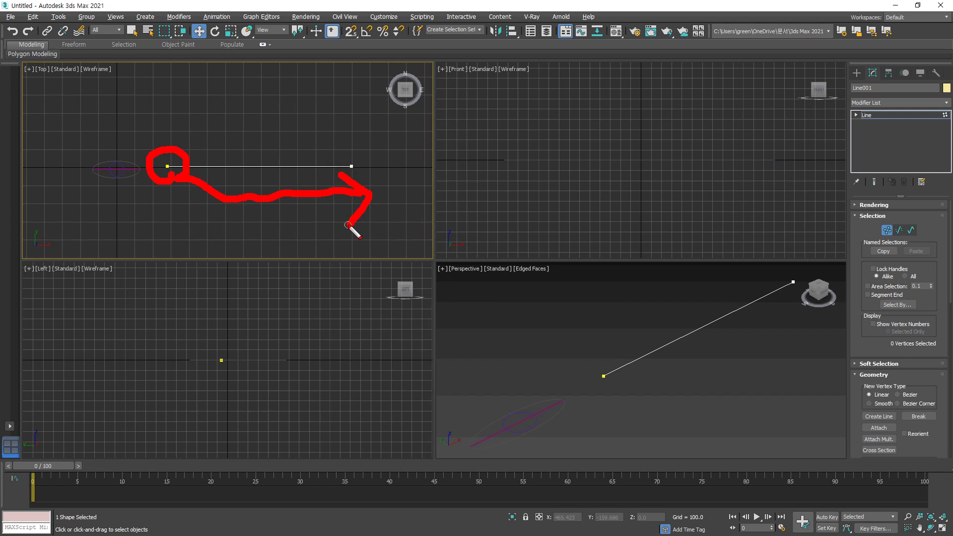
pyautogui.press('e')
pyautogui.moveTo(171, 185)
pyautogui.mouseDown()
pyautogui.moveTo(158, 142)
pyautogui.moveTo(174, 182)
pyautogui.mouseUp()
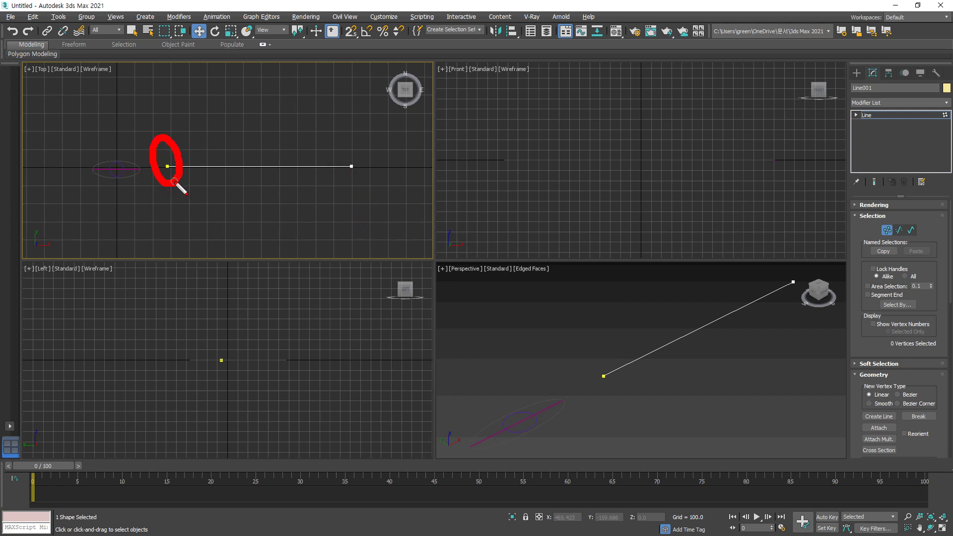
pyautogui.moveTo(361, 208)
pyautogui.mouseDown()
pyautogui.moveTo(309, 139)
pyautogui.moveTo(351, 214)
pyautogui.mouseUp()
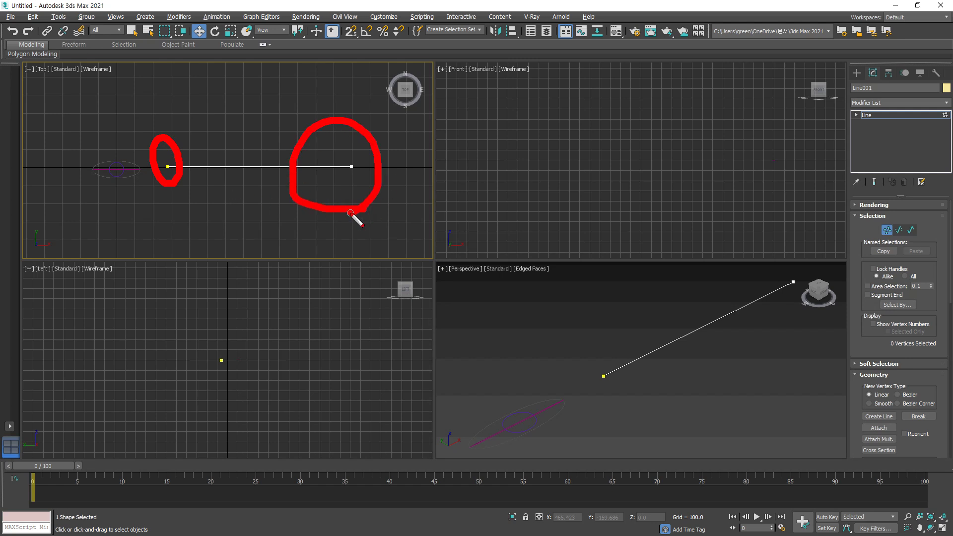
pyautogui.press('Escape')
pyautogui.click(872, 116)
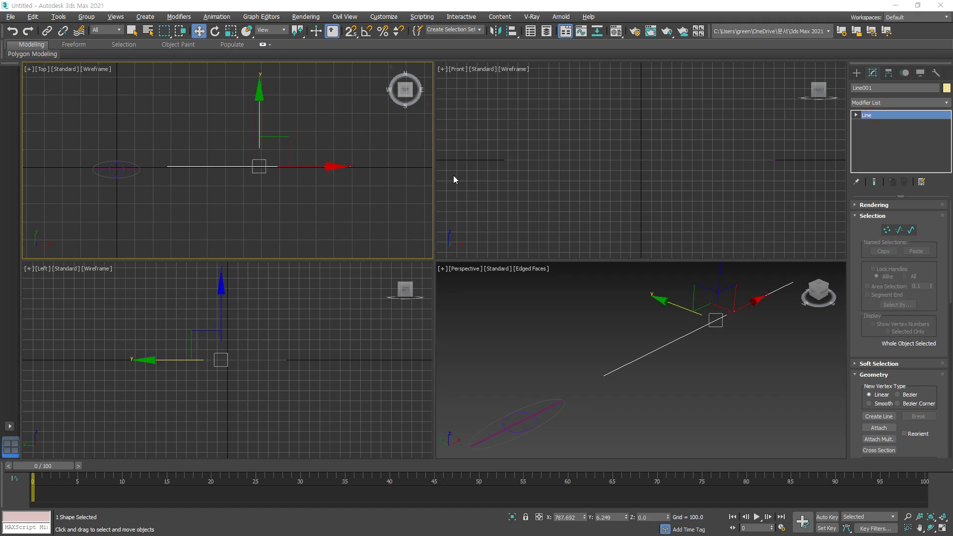
# Create a Loft compound object on the line, using the circle as the shape at the start of the path.
pyautogui.moveTo(261, 204); pyautogui.dragTo(233, 137)
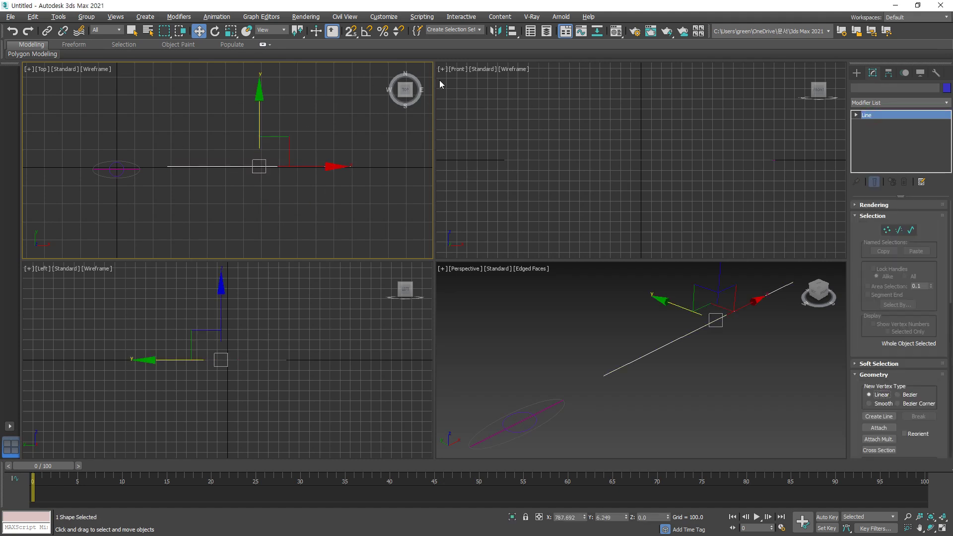
pyautogui.click(855, 76)
pyautogui.scroll(-2, 855, 102)
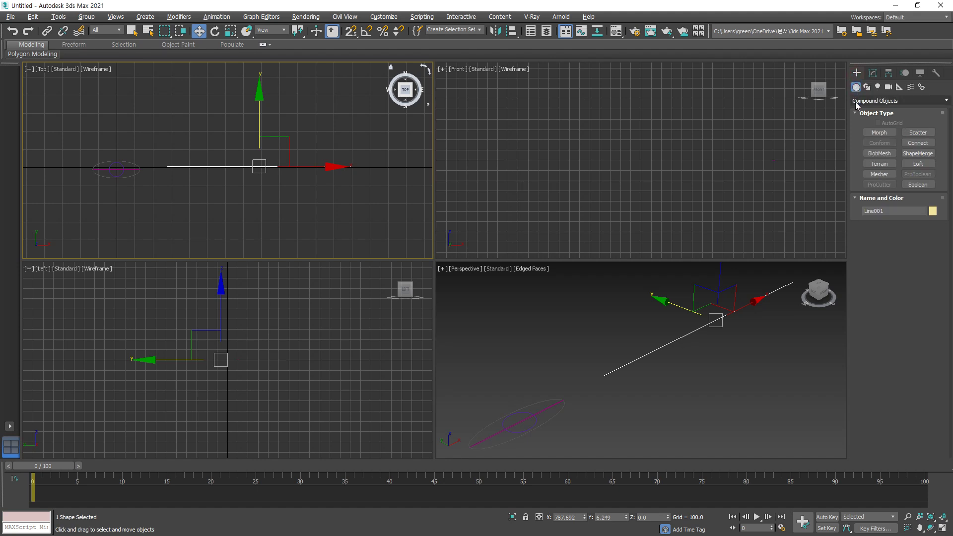
pyautogui.click(918, 163)
pyautogui.click(900, 238)
pyautogui.scroll(6, 105, 168)
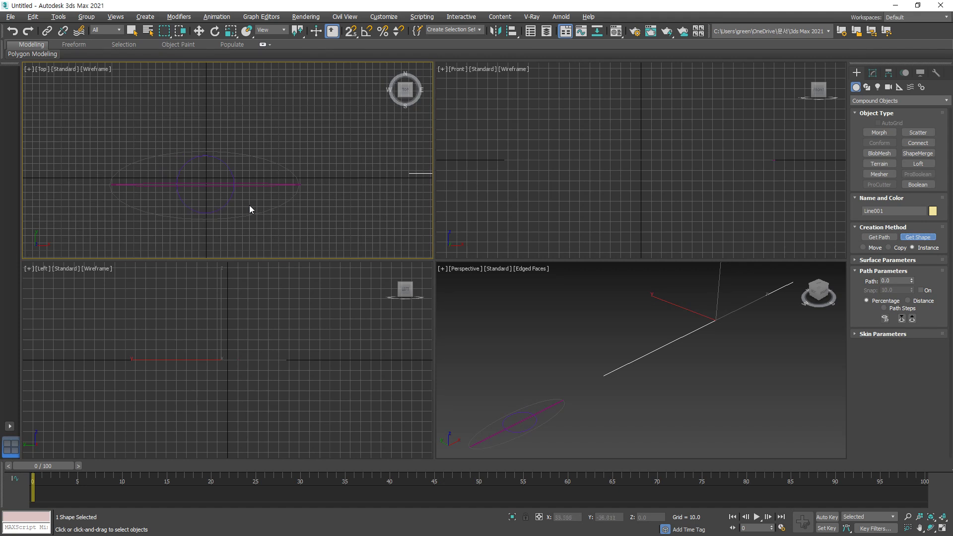
pyautogui.click(231, 197)
pyautogui.click(614, 374)
pyautogui.moveTo(615, 375); pyautogui.dragTo(582, 392, button='middle')
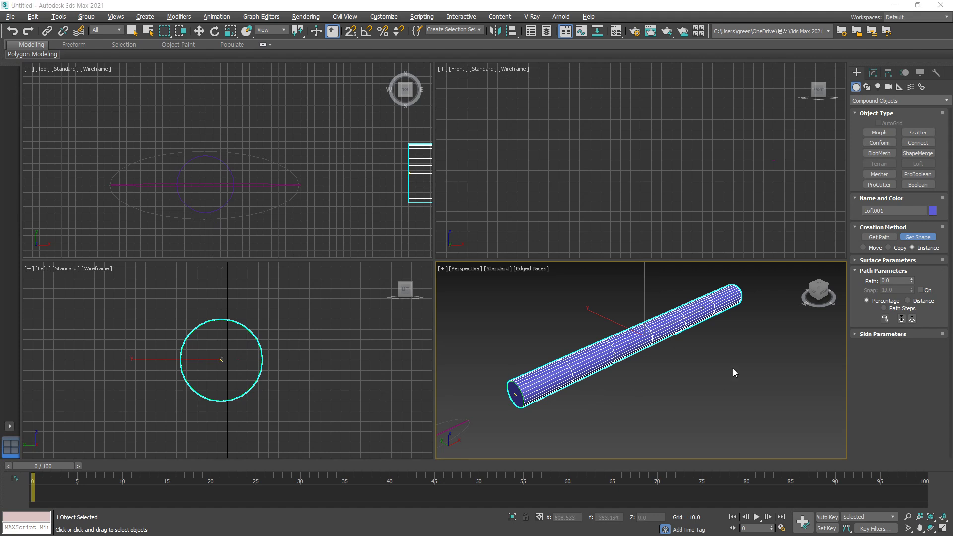
# Add the circle again as the loft's cross-section at 10 percent of the path.
pyautogui.press('w')
pyautogui.click(872, 73)
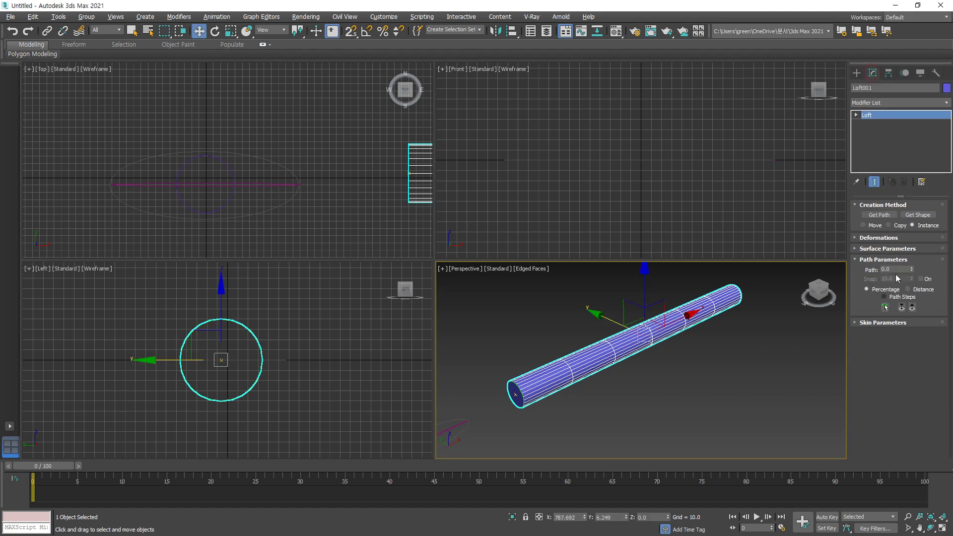
pyautogui.press('Return')
pyautogui.click(917, 215)
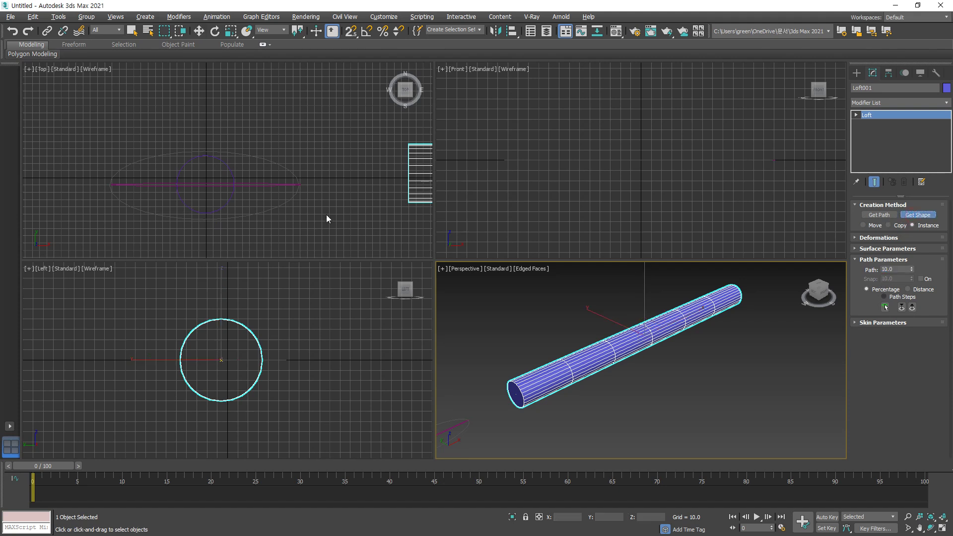
pyautogui.click(229, 198)
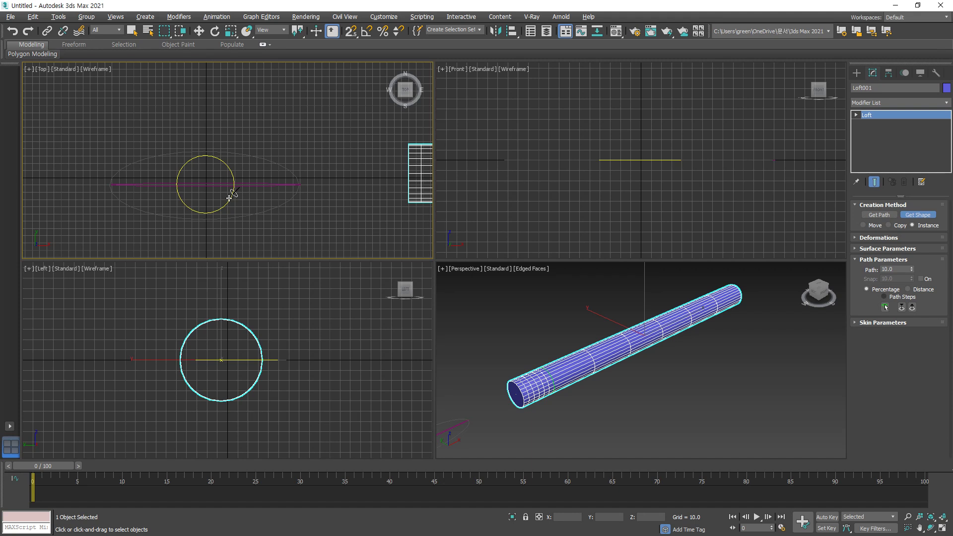
pyautogui.click(229, 198)
# Set the loft's path position to 11 percent and add the wide ellipse as the cross-section there.
pyautogui.doubleClick(896, 269)
pyautogui.write('11')
pyautogui.press('Return')
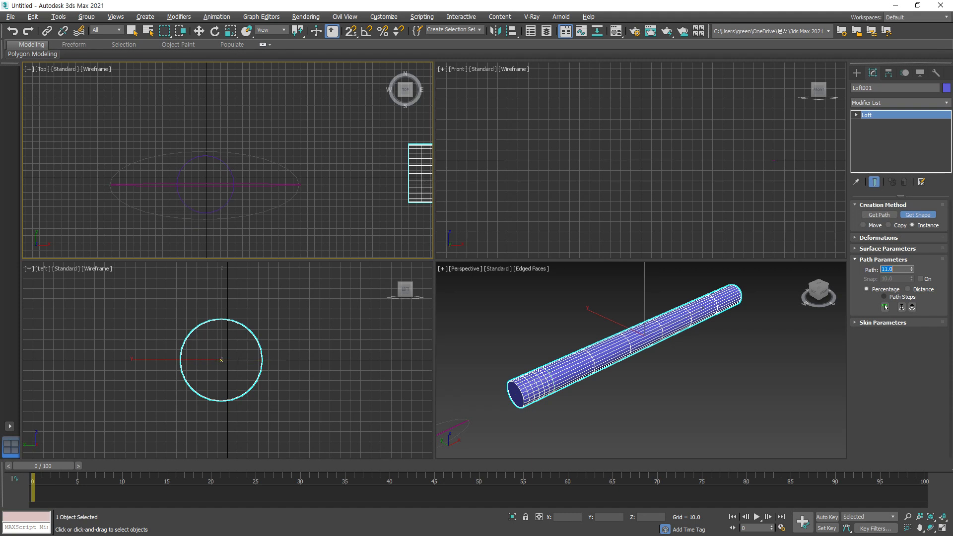
pyautogui.click(287, 168)
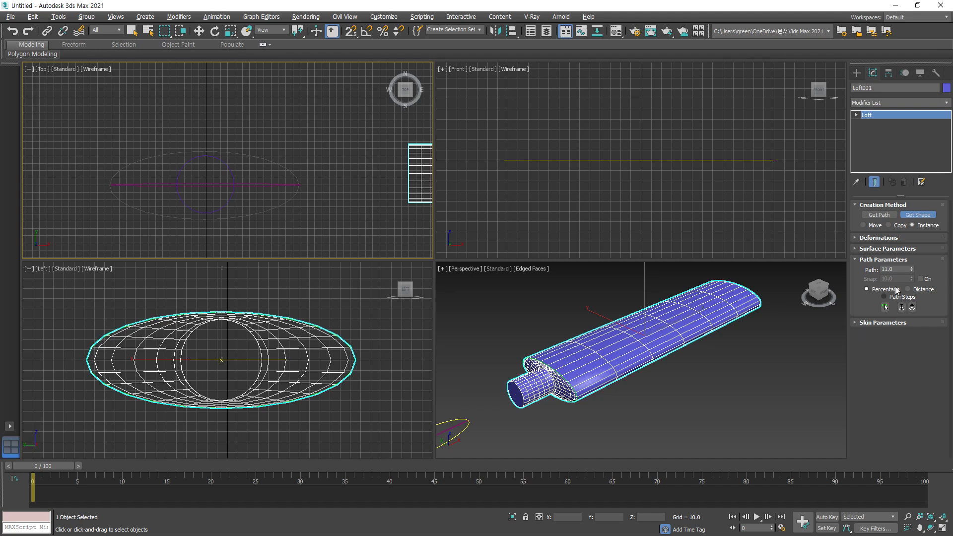
# Set the loft's path position to 90 percent and add the very flat ellipse as the cross-section there.
pyautogui.doubleClick(897, 269)
pyautogui.write('90')
pyautogui.press('Return')
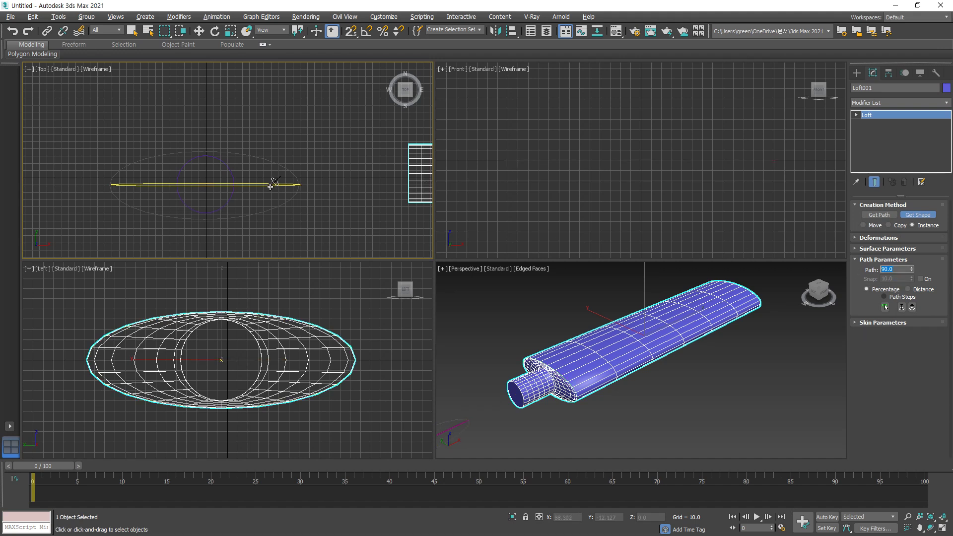
pyautogui.click(271, 185)
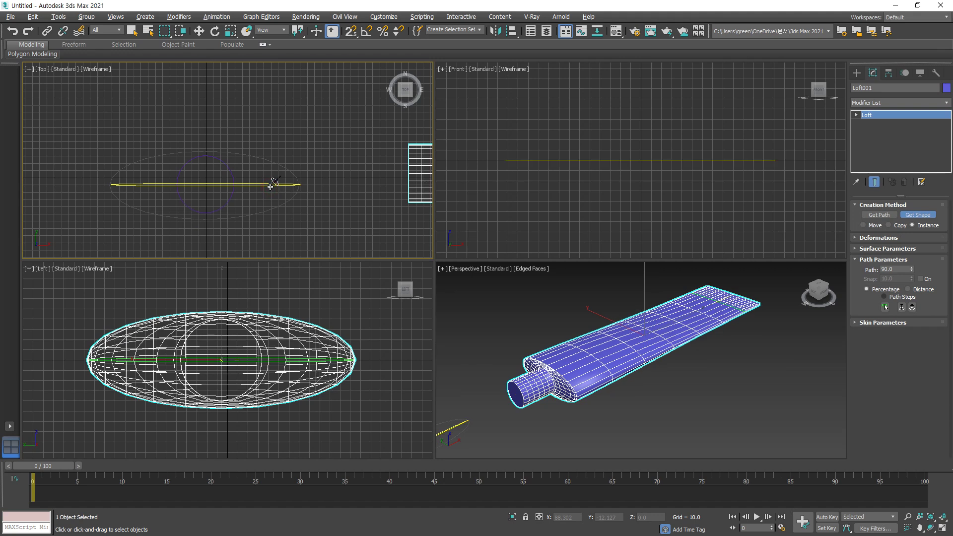